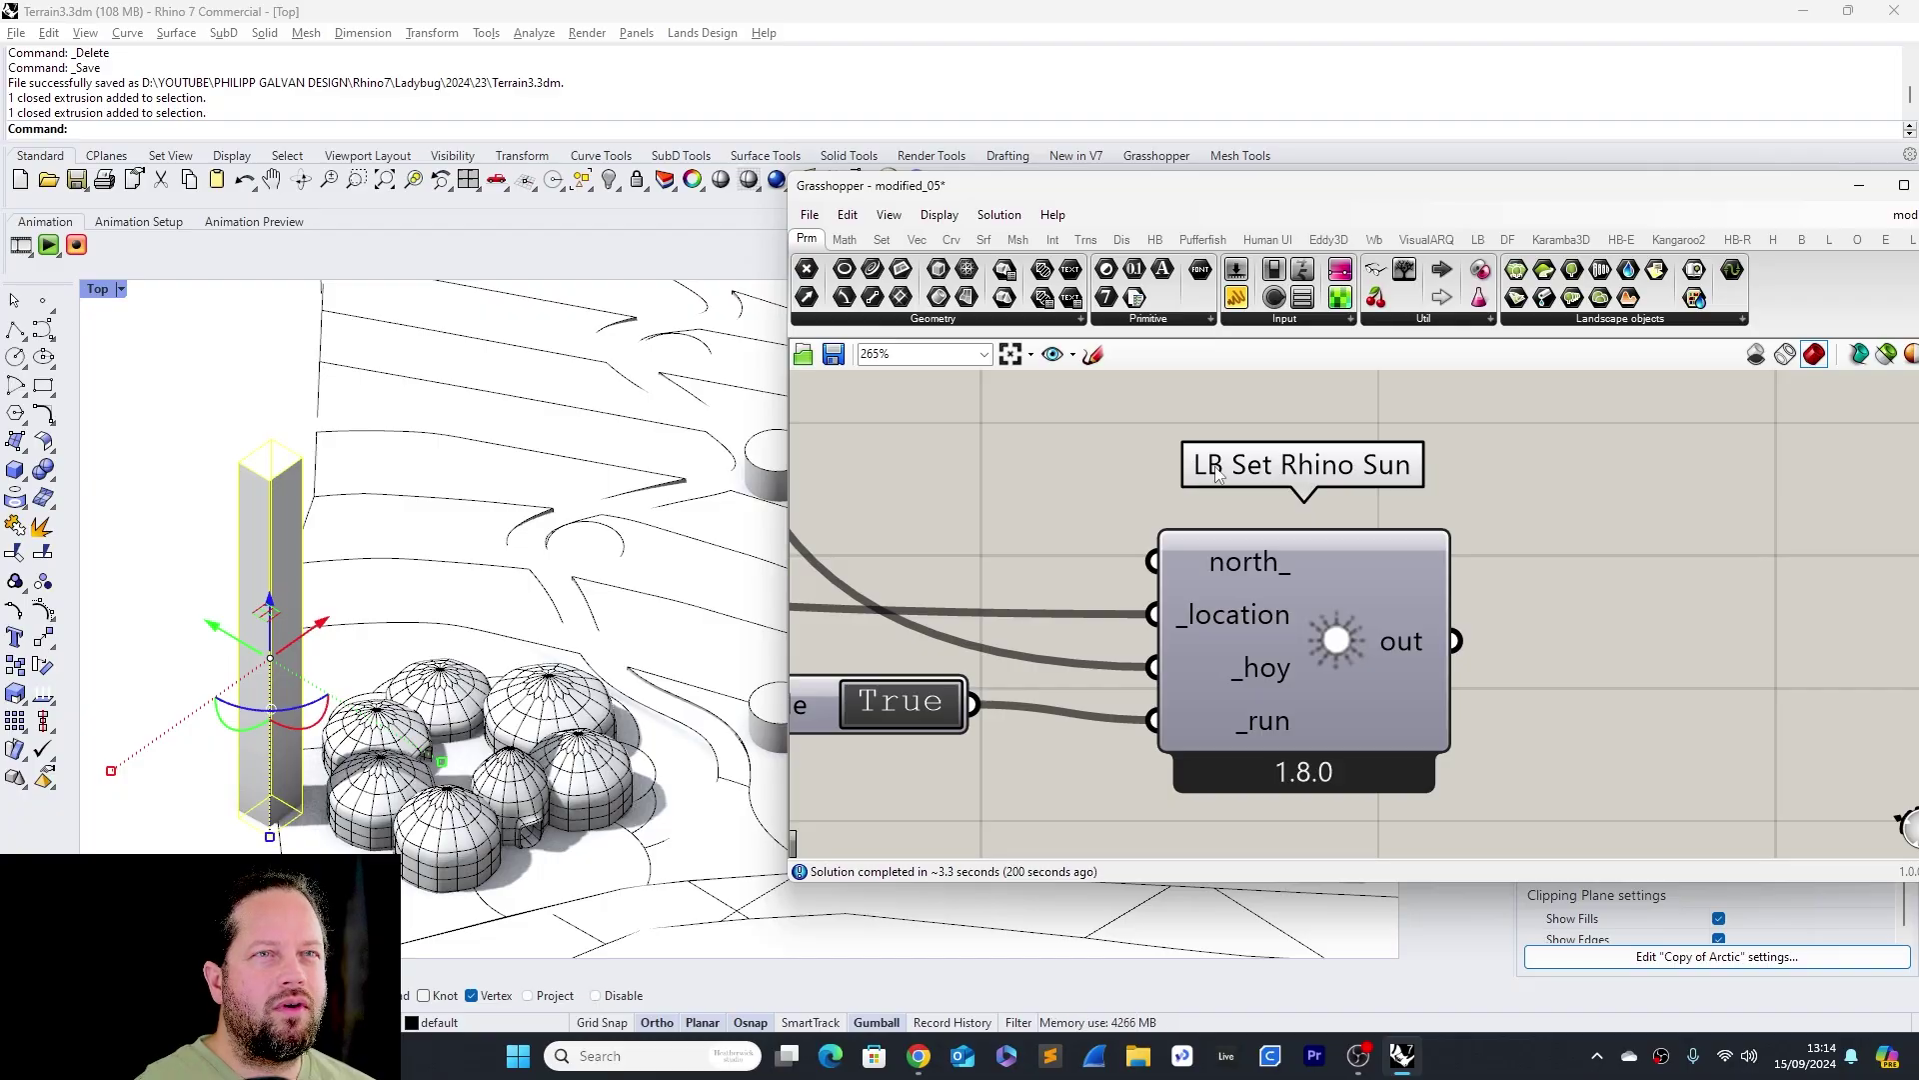
Examine the LB Set Rhino Sun, LB Calculate HOY and LB SunPath components and how they are connected
scroll(1349, 607, down, 4)
scroll(1340, 660, up, 4)
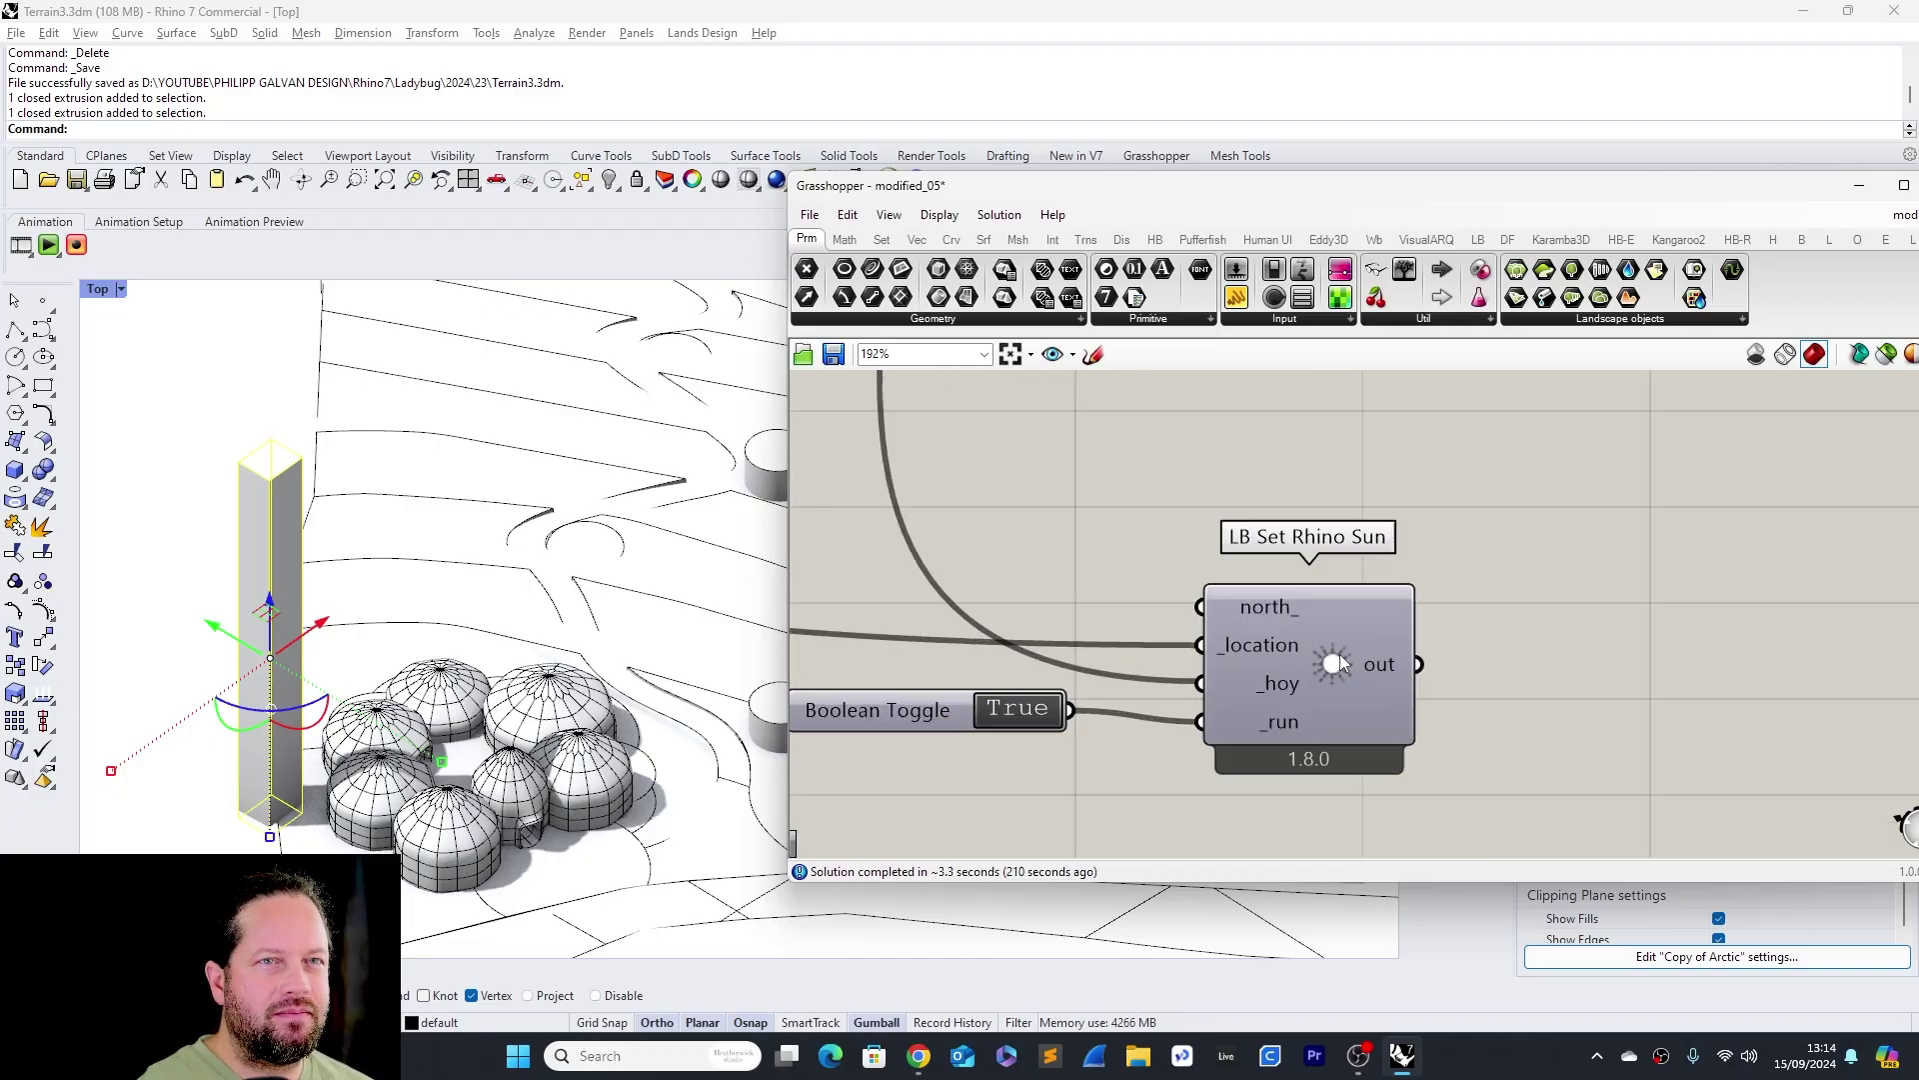
scroll(1309, 691, down, 4)
mouse_move(1112, 711)
mouse_down()
mouse_move(1114, 738)
mouse_move(1118, 717)
mouse_up()
drag(978, 577, 1514, 770)
click(1513, 580)
scroll(1422, 784, down, 3)
scroll(1155, 534, up, 2)
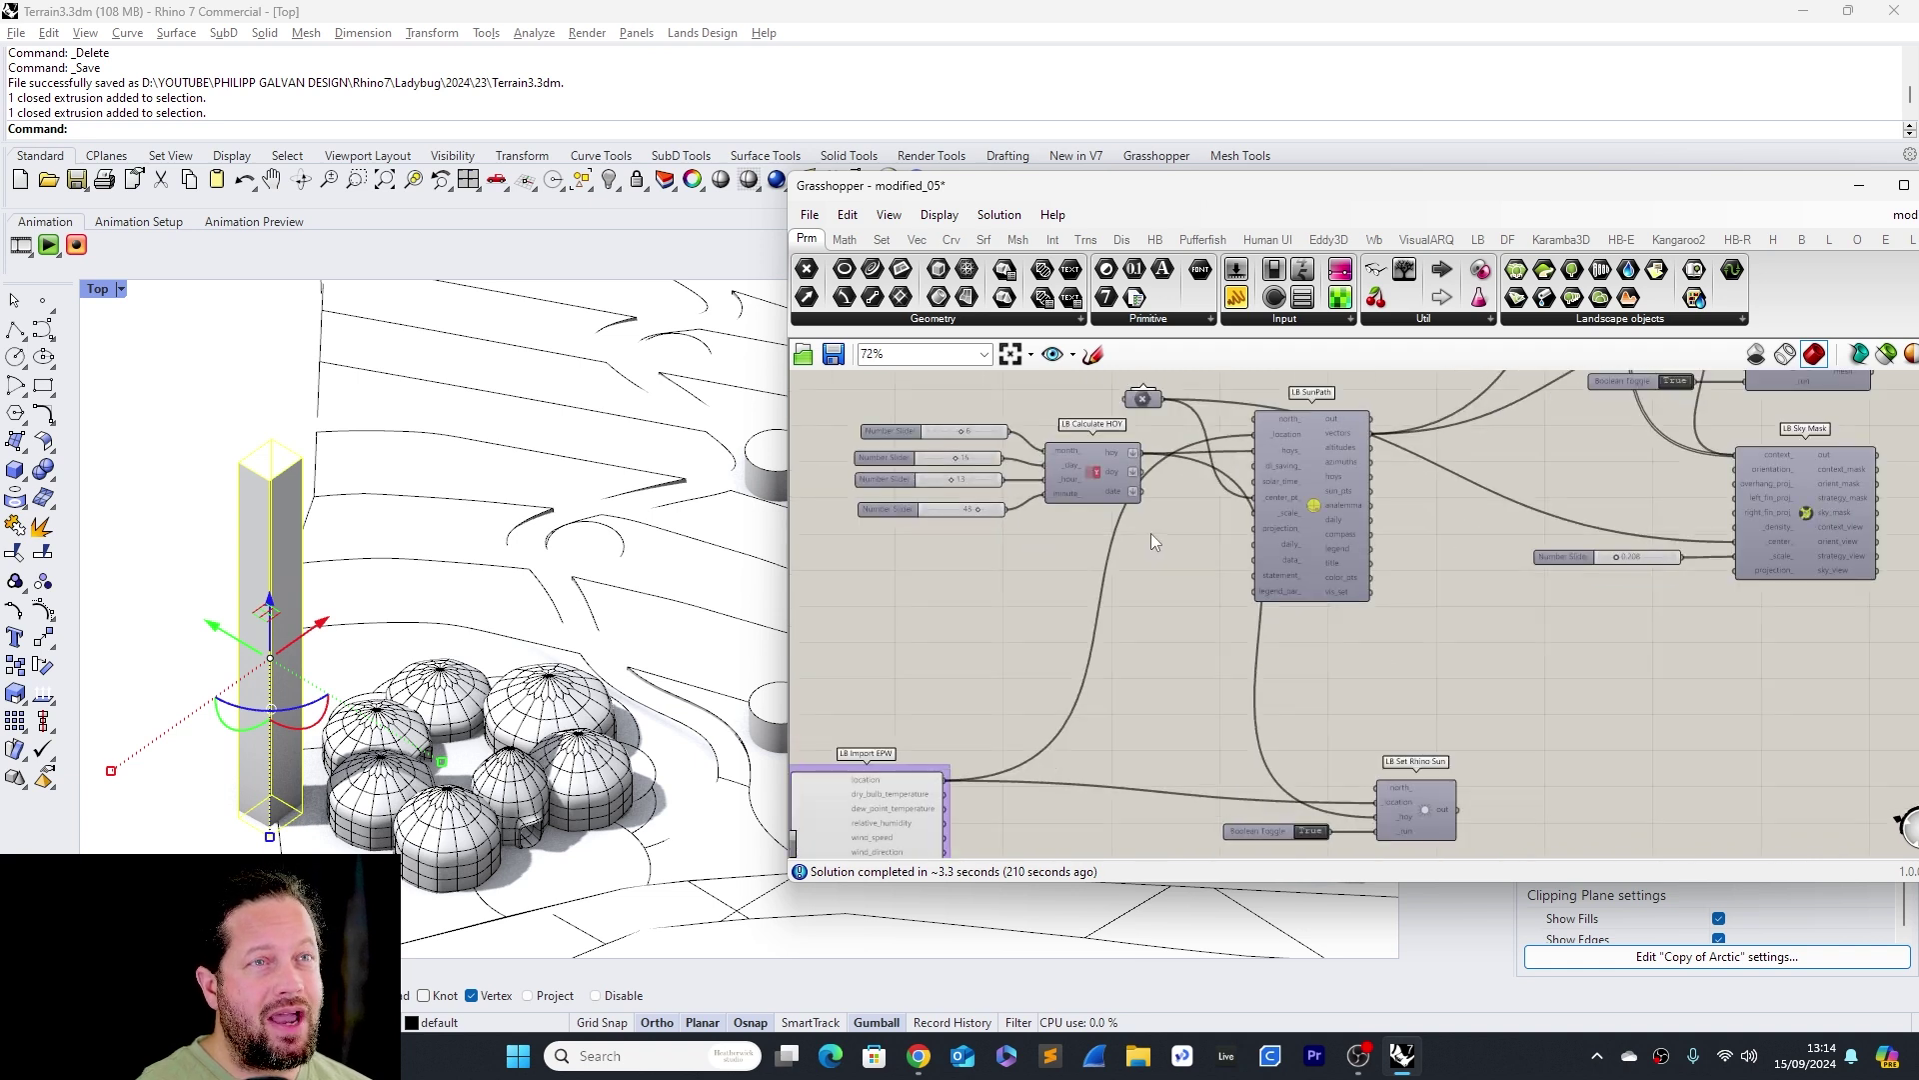
scroll(1370, 688, down, 2)
scroll(1051, 580, up, 3)
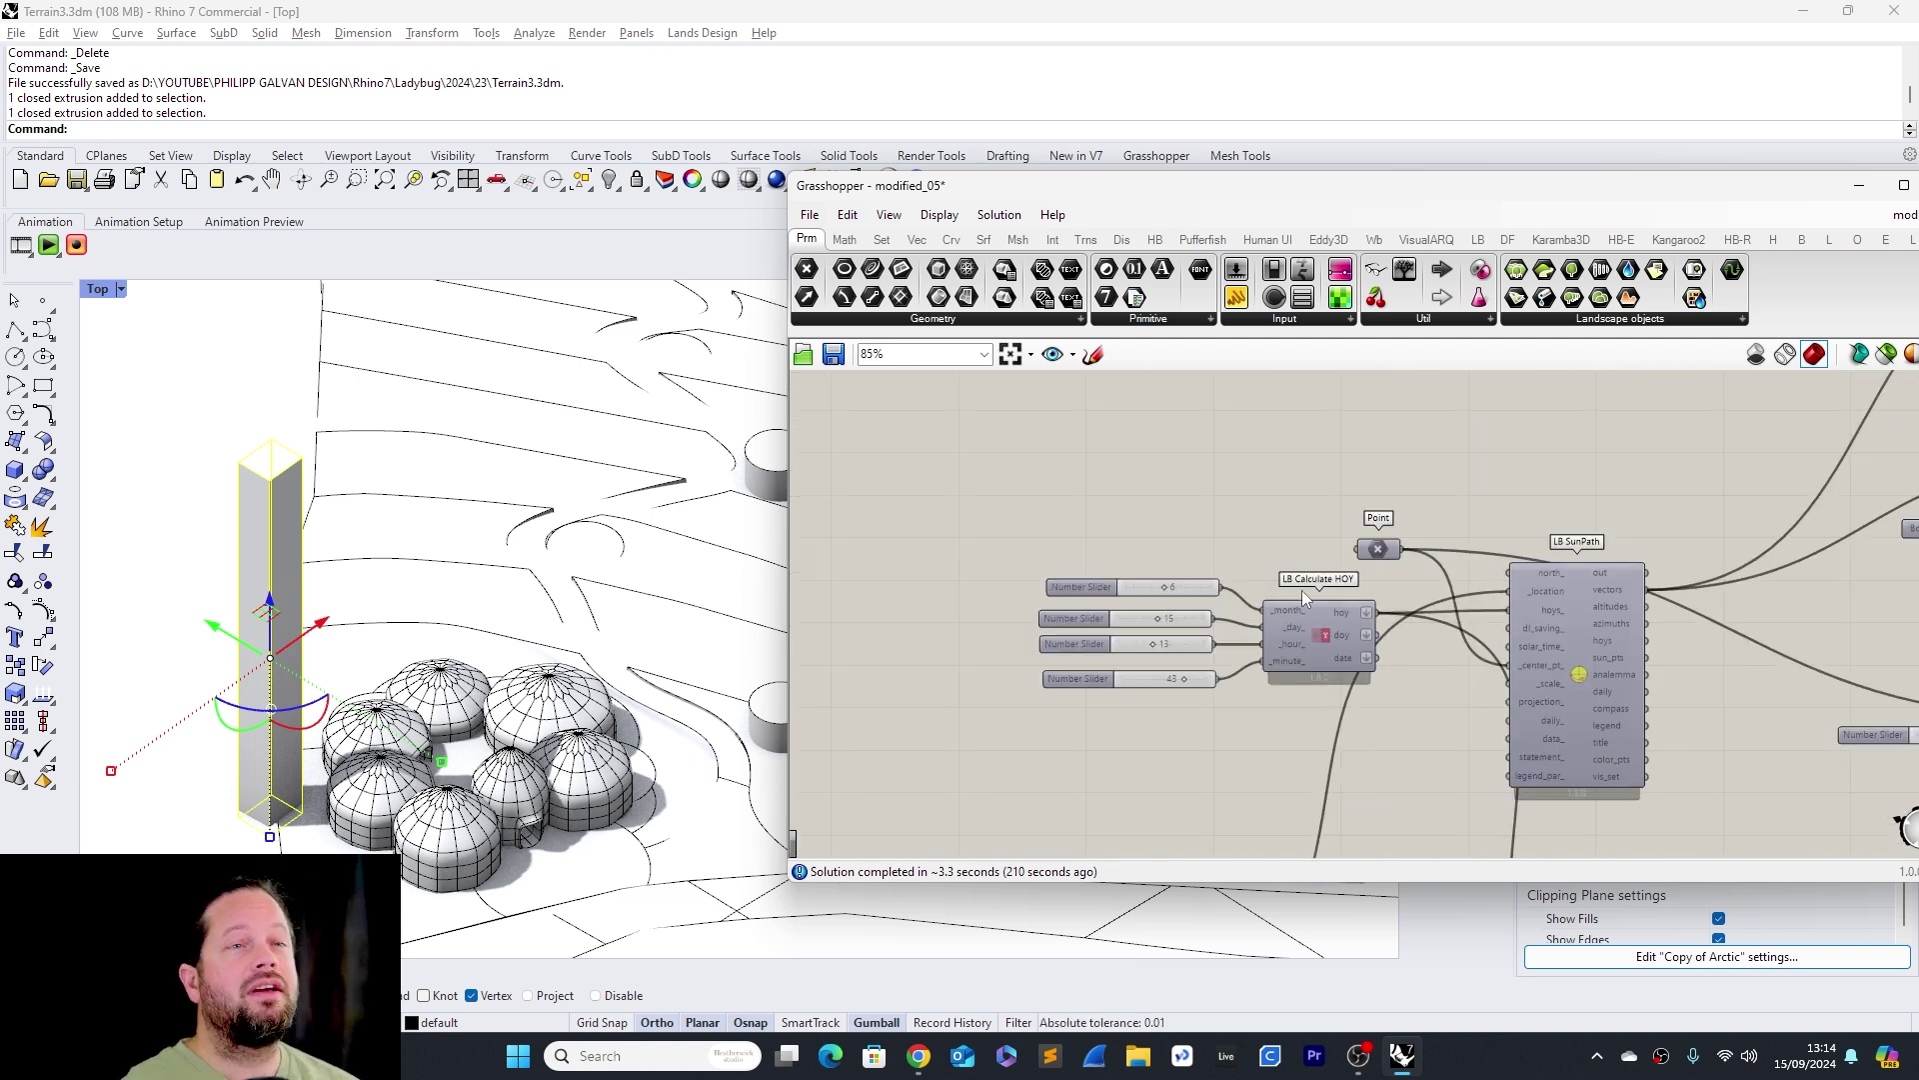
mouse_move(1257, 644)
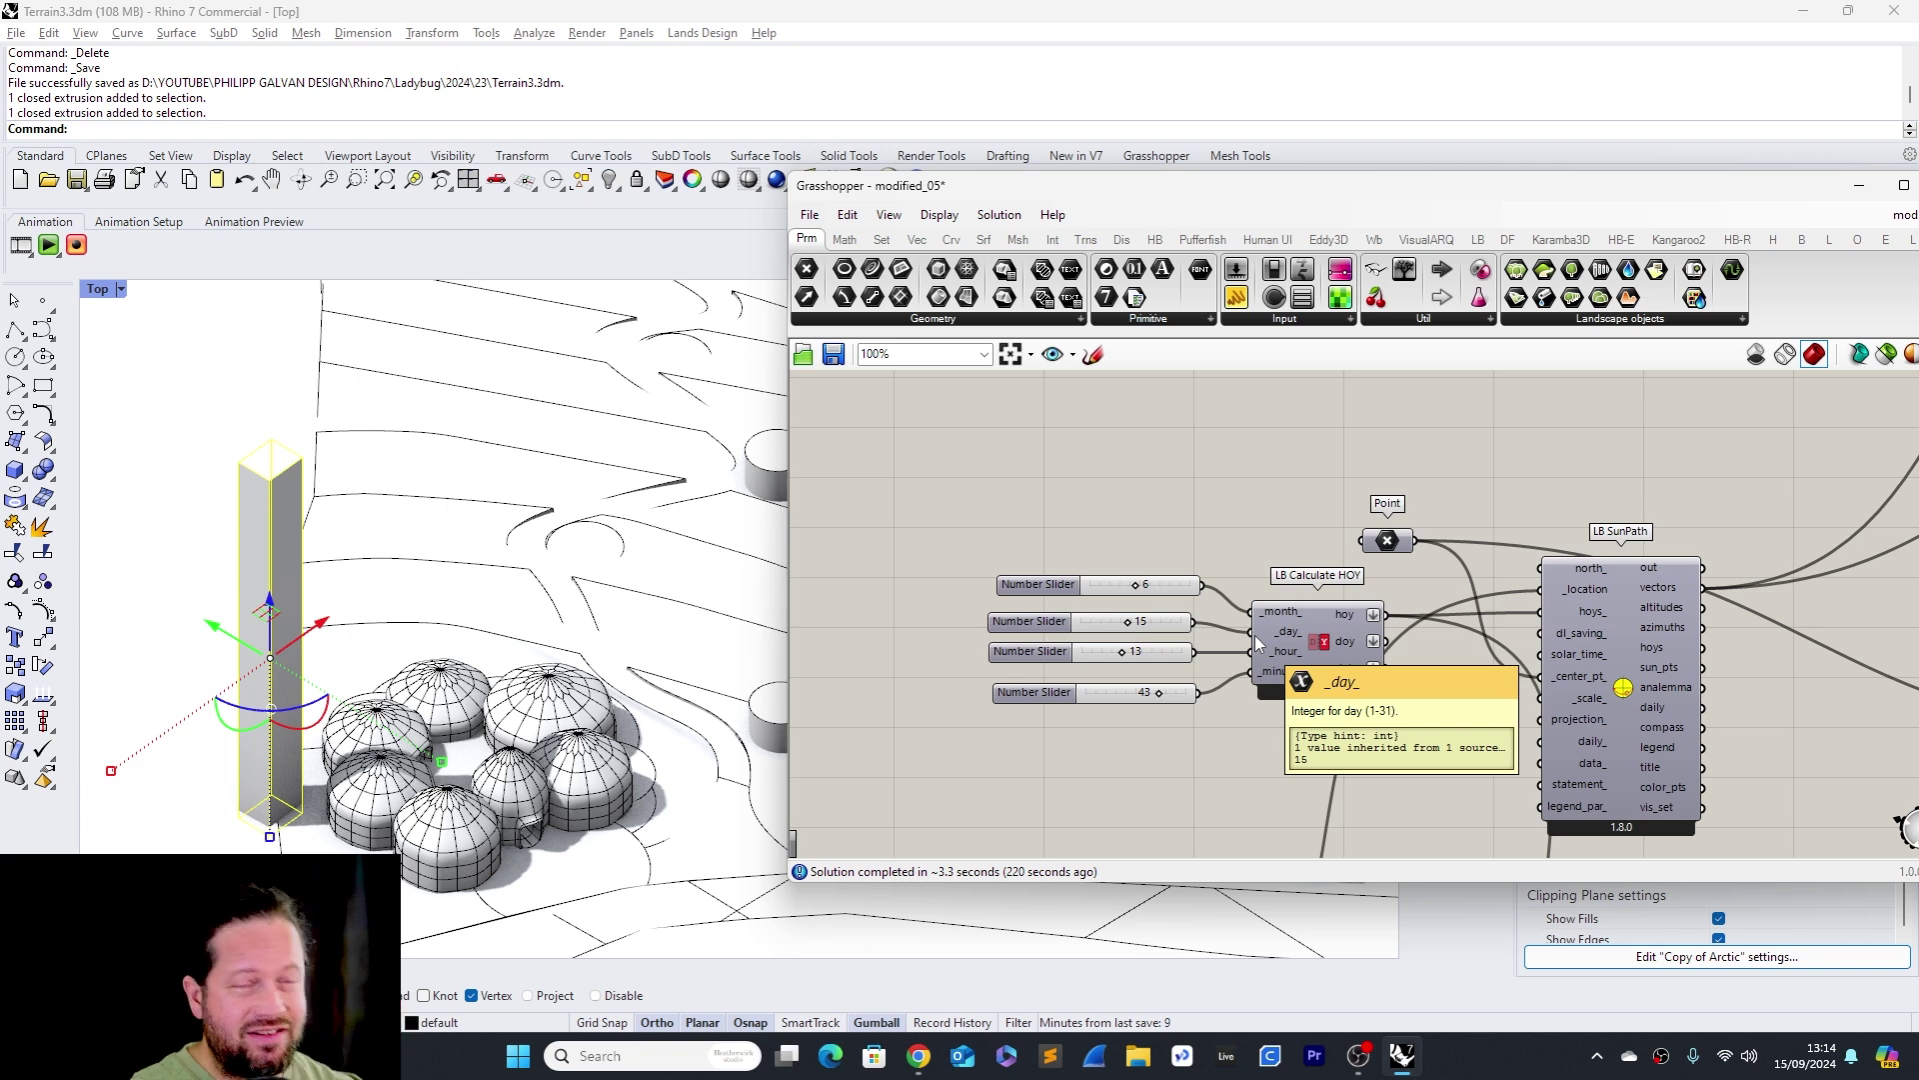
scroll(1149, 622, up, 4)
scroll(1307, 699, down, 2)
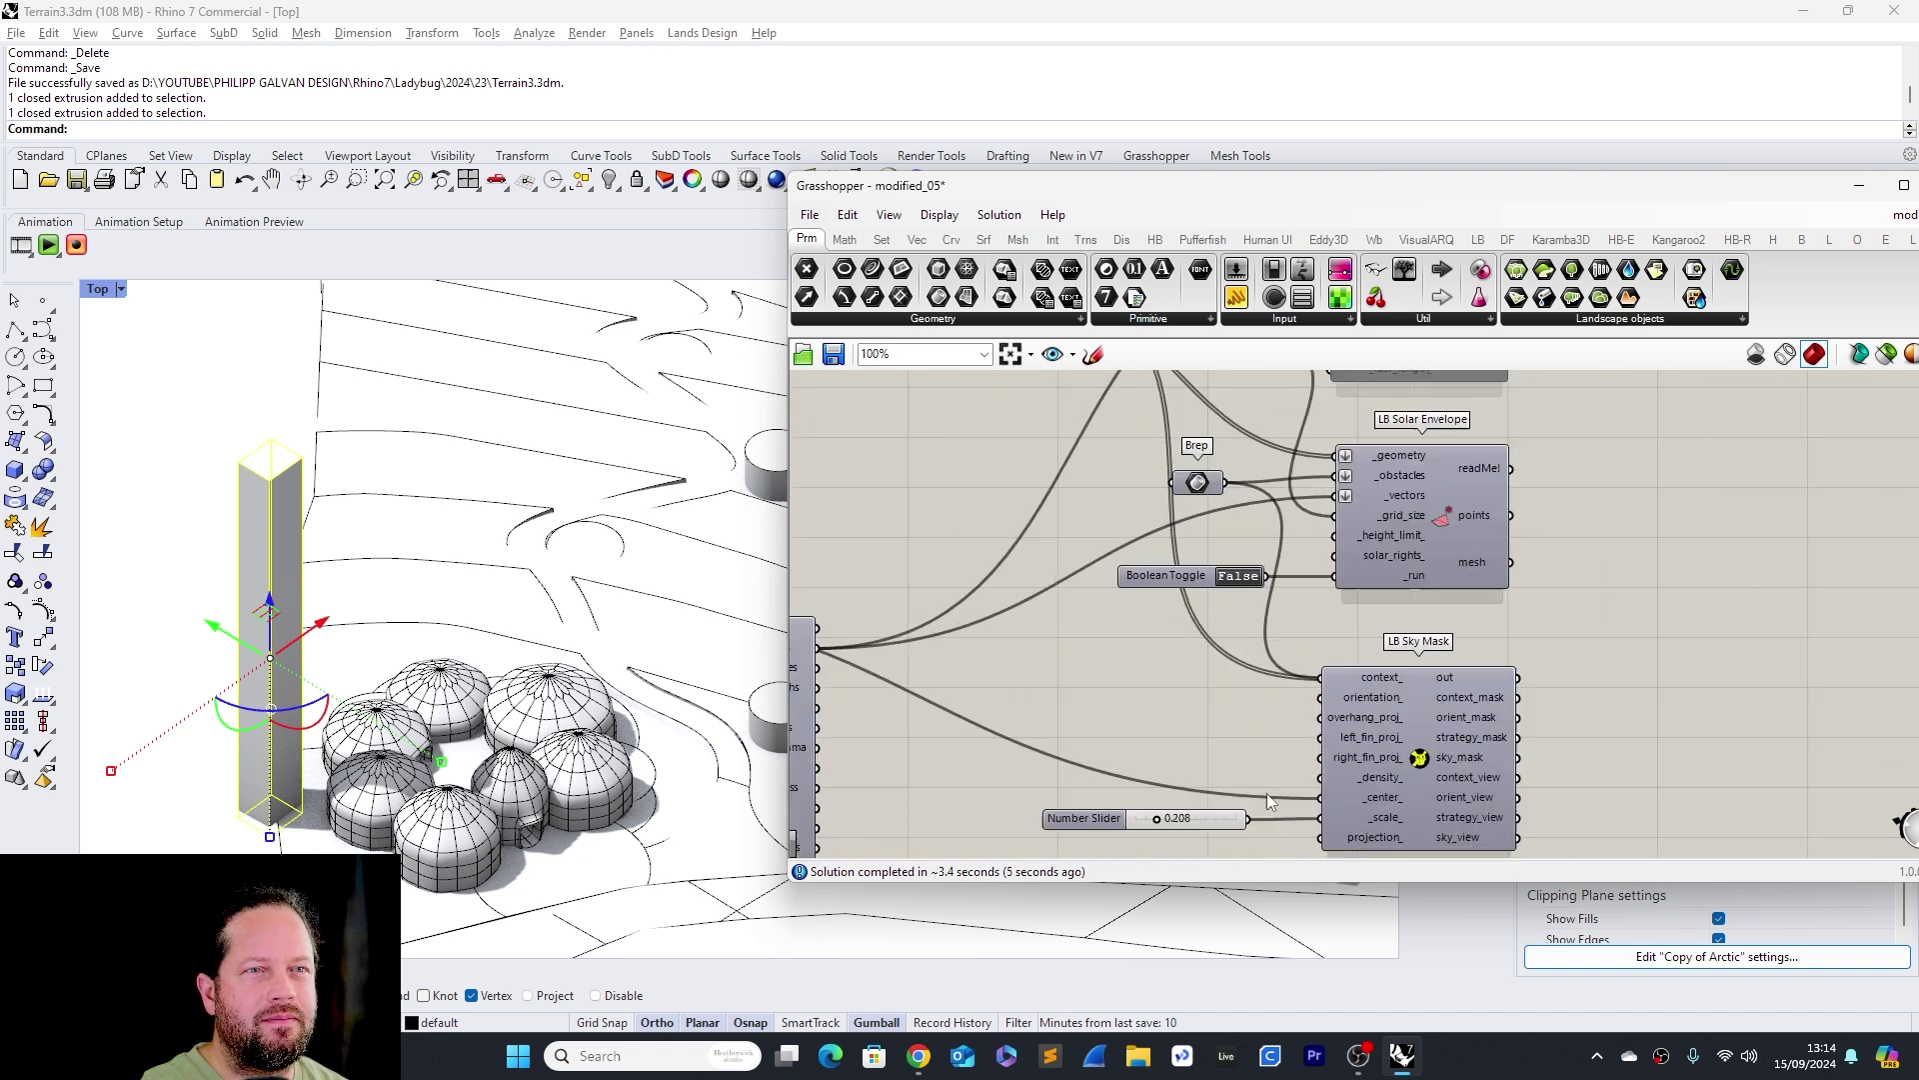
Set the minute slider to 31 and lower the hour and day sliders feeding LB Calculate HOY
scroll(1268, 794, up, 5)
drag(1202, 705, 1294, 703)
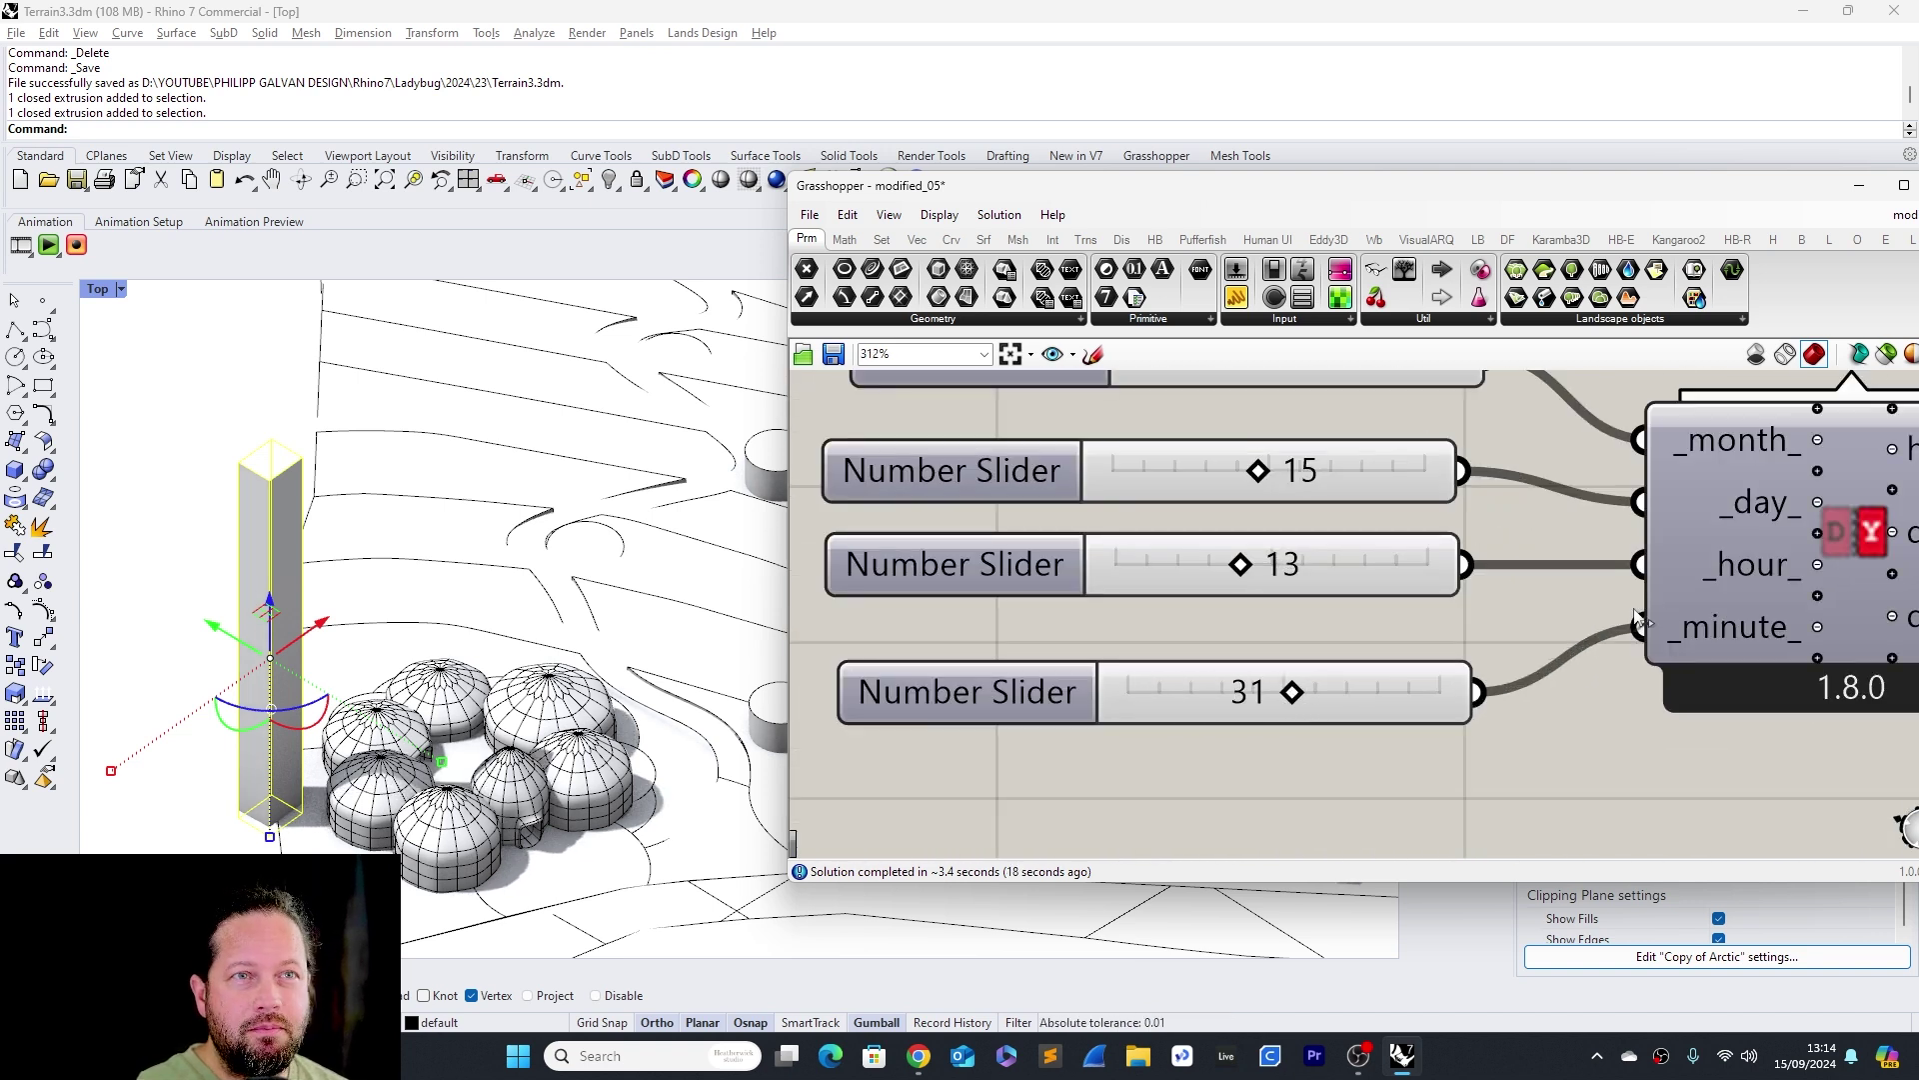
mouse_move(1240, 564)
mouse_down()
mouse_move(1135, 565)
mouse_move(1232, 562)
mouse_up()
drag(1257, 469, 1138, 470)
scroll(1265, 752, down, 5)
scroll(1269, 646, up, 3)
click(1252, 634)
mouse_move(1253, 633)
mouse_down()
mouse_move(1180, 634)
mouse_move(1290, 636)
mouse_move(1262, 637)
mouse_up()
Reposition the Point parameter above the LB Calculate HOY component
scroll(1262, 637, down, 5)
drag(1050, 533, 1486, 718)
drag(1383, 620, 1282, 632)
drag(935, 562, 1495, 761)
click(1500, 765)
drag(1340, 563, 1319, 511)
Enable the LB Surface Ray Tracing component so that it calculates the rays
scroll(1317, 593, down, 6)
right_drag(1316, 598, 1160, 640)
scroll(1165, 640, up, 3)
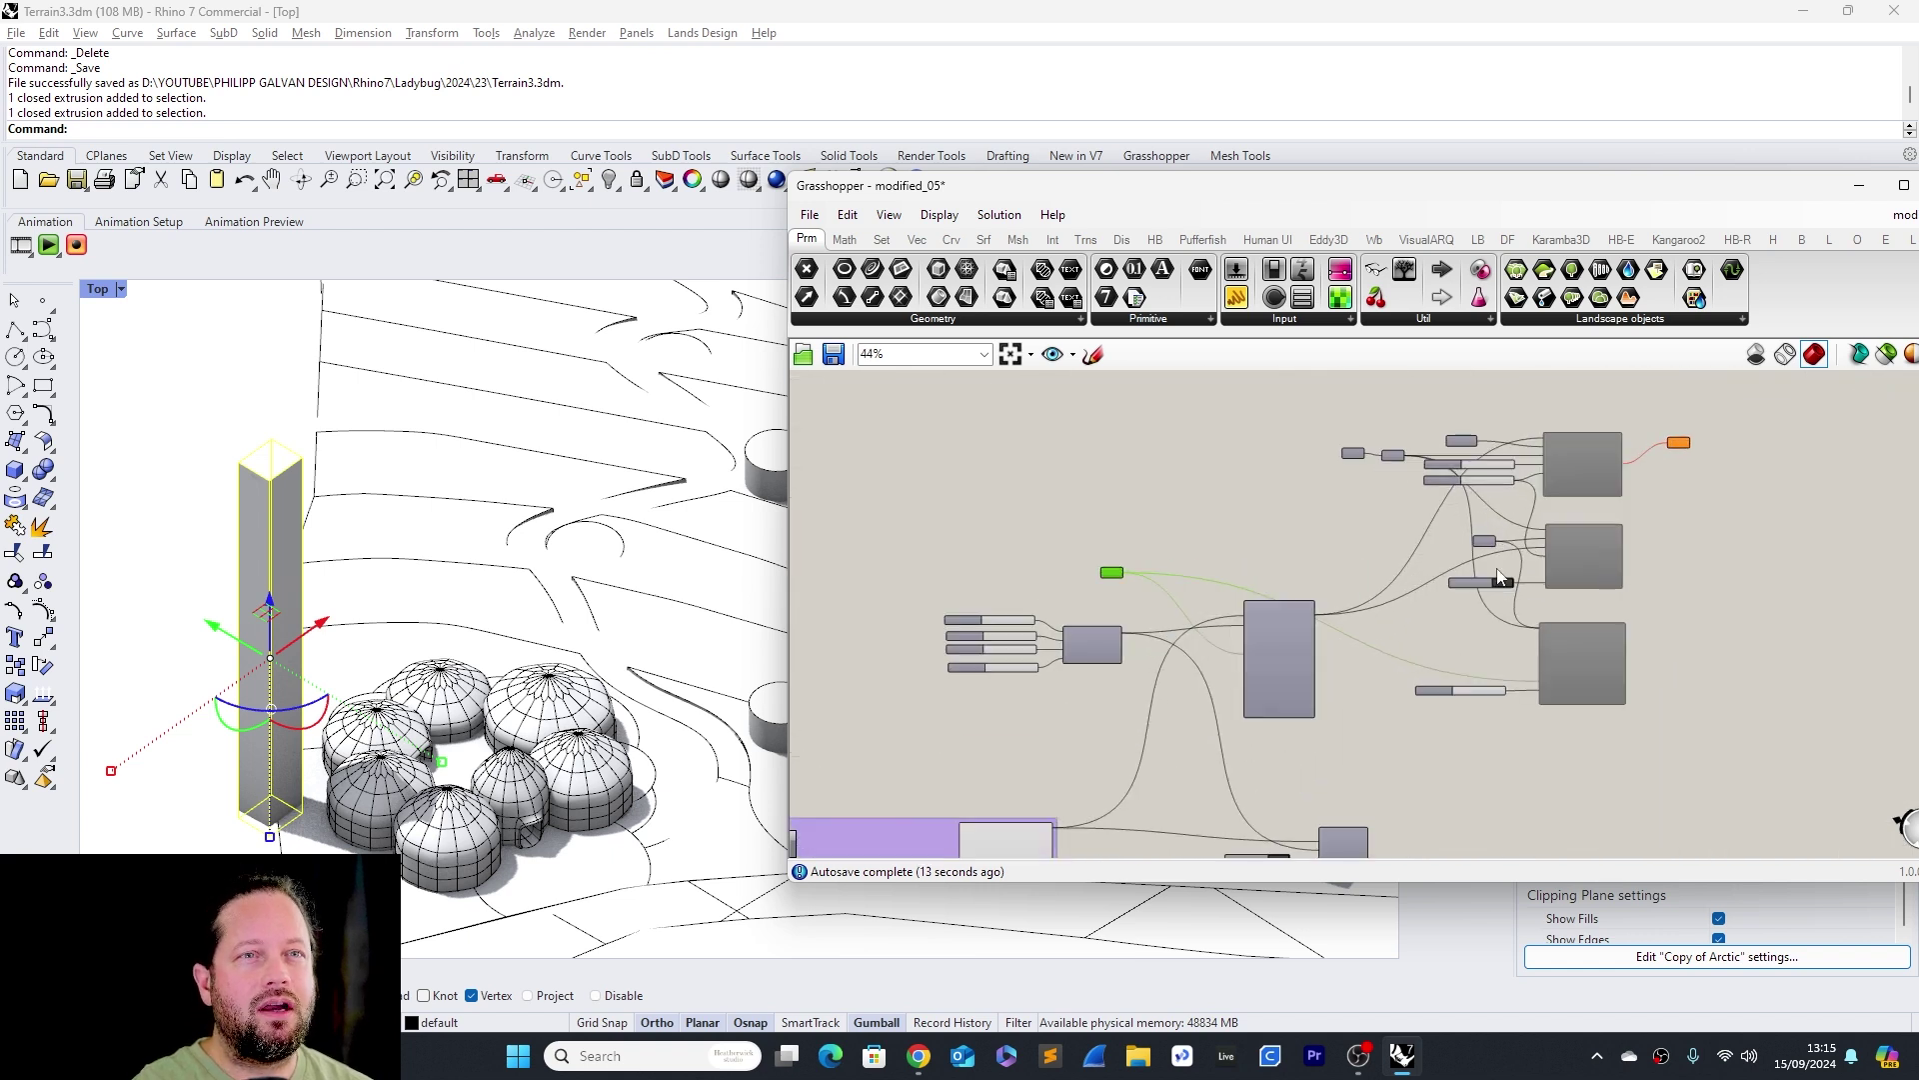
right_drag(1277, 650, 1084, 707)
scroll(1368, 506, up, 8)
scroll(1409, 514, down, 5)
click(1400, 480)
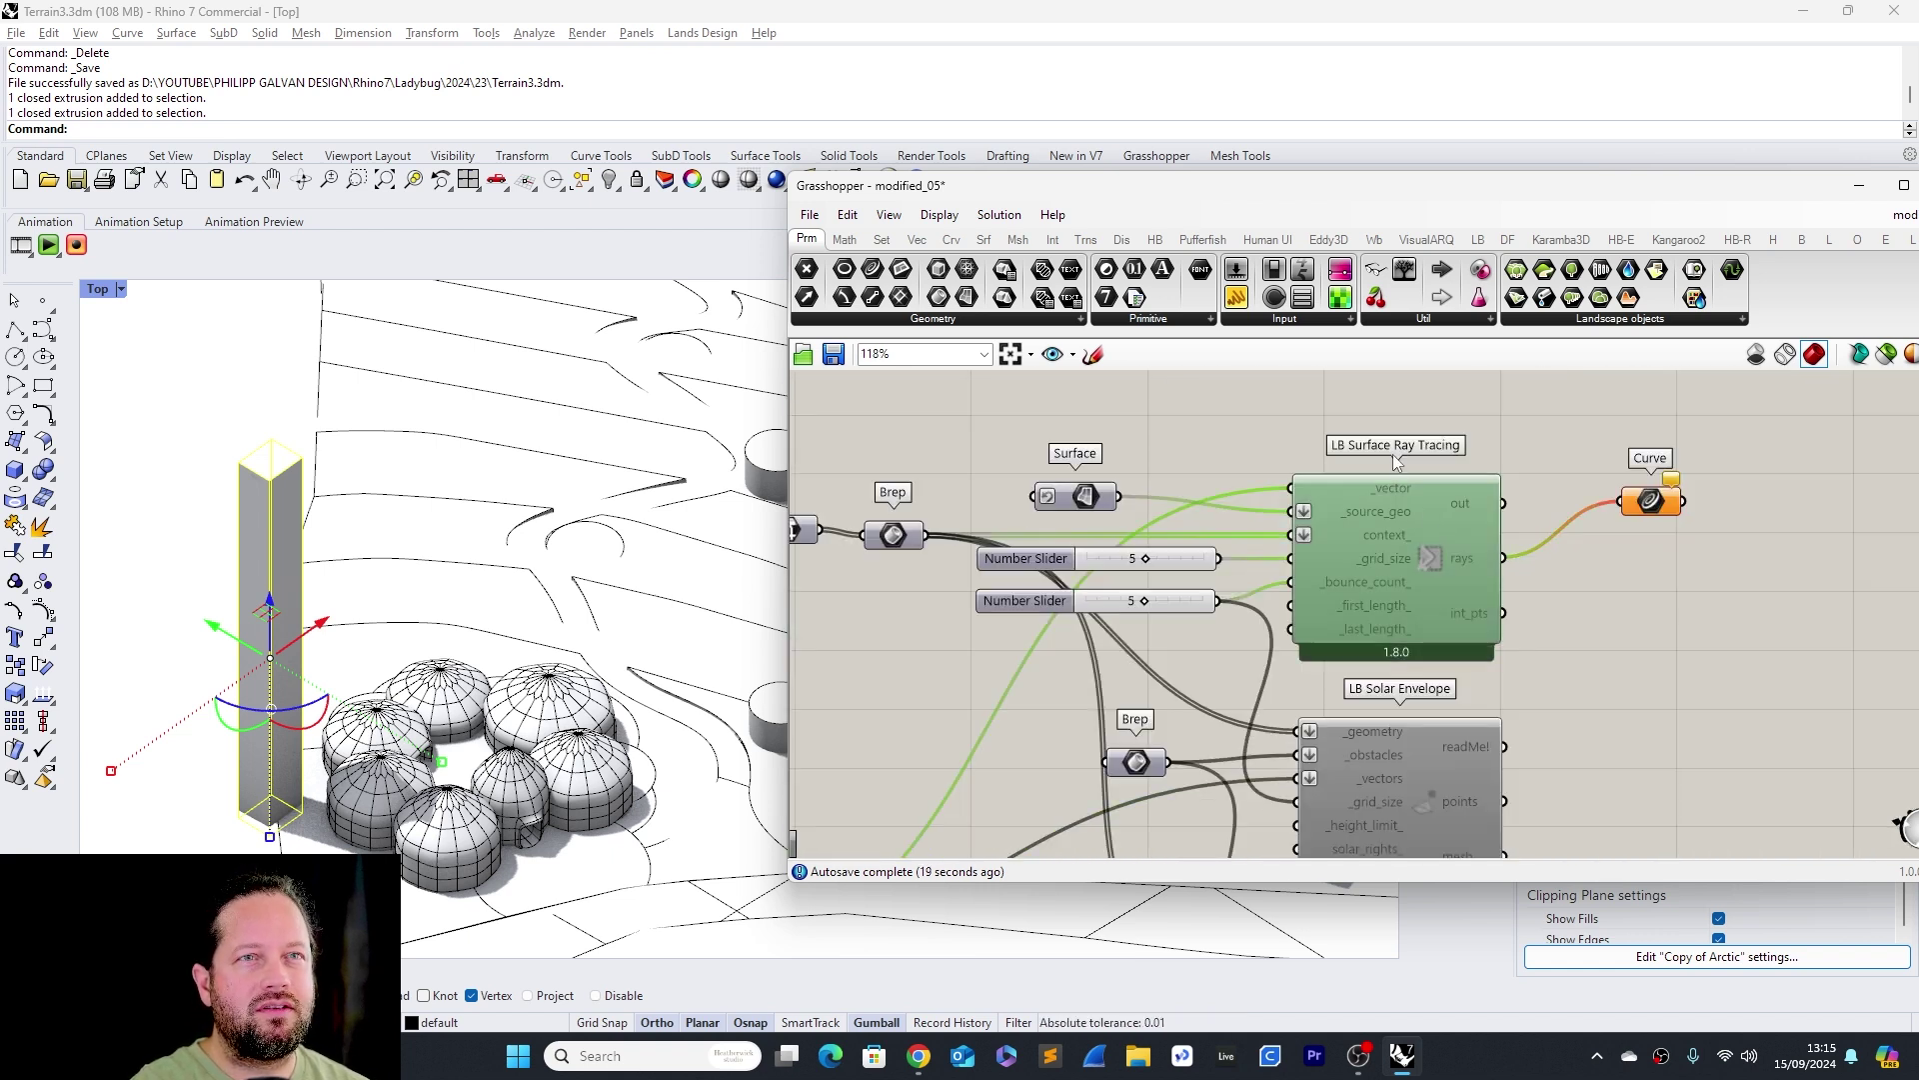
scroll(1440, 455, up, 4)
right_click(1446, 546)
click(1539, 776)
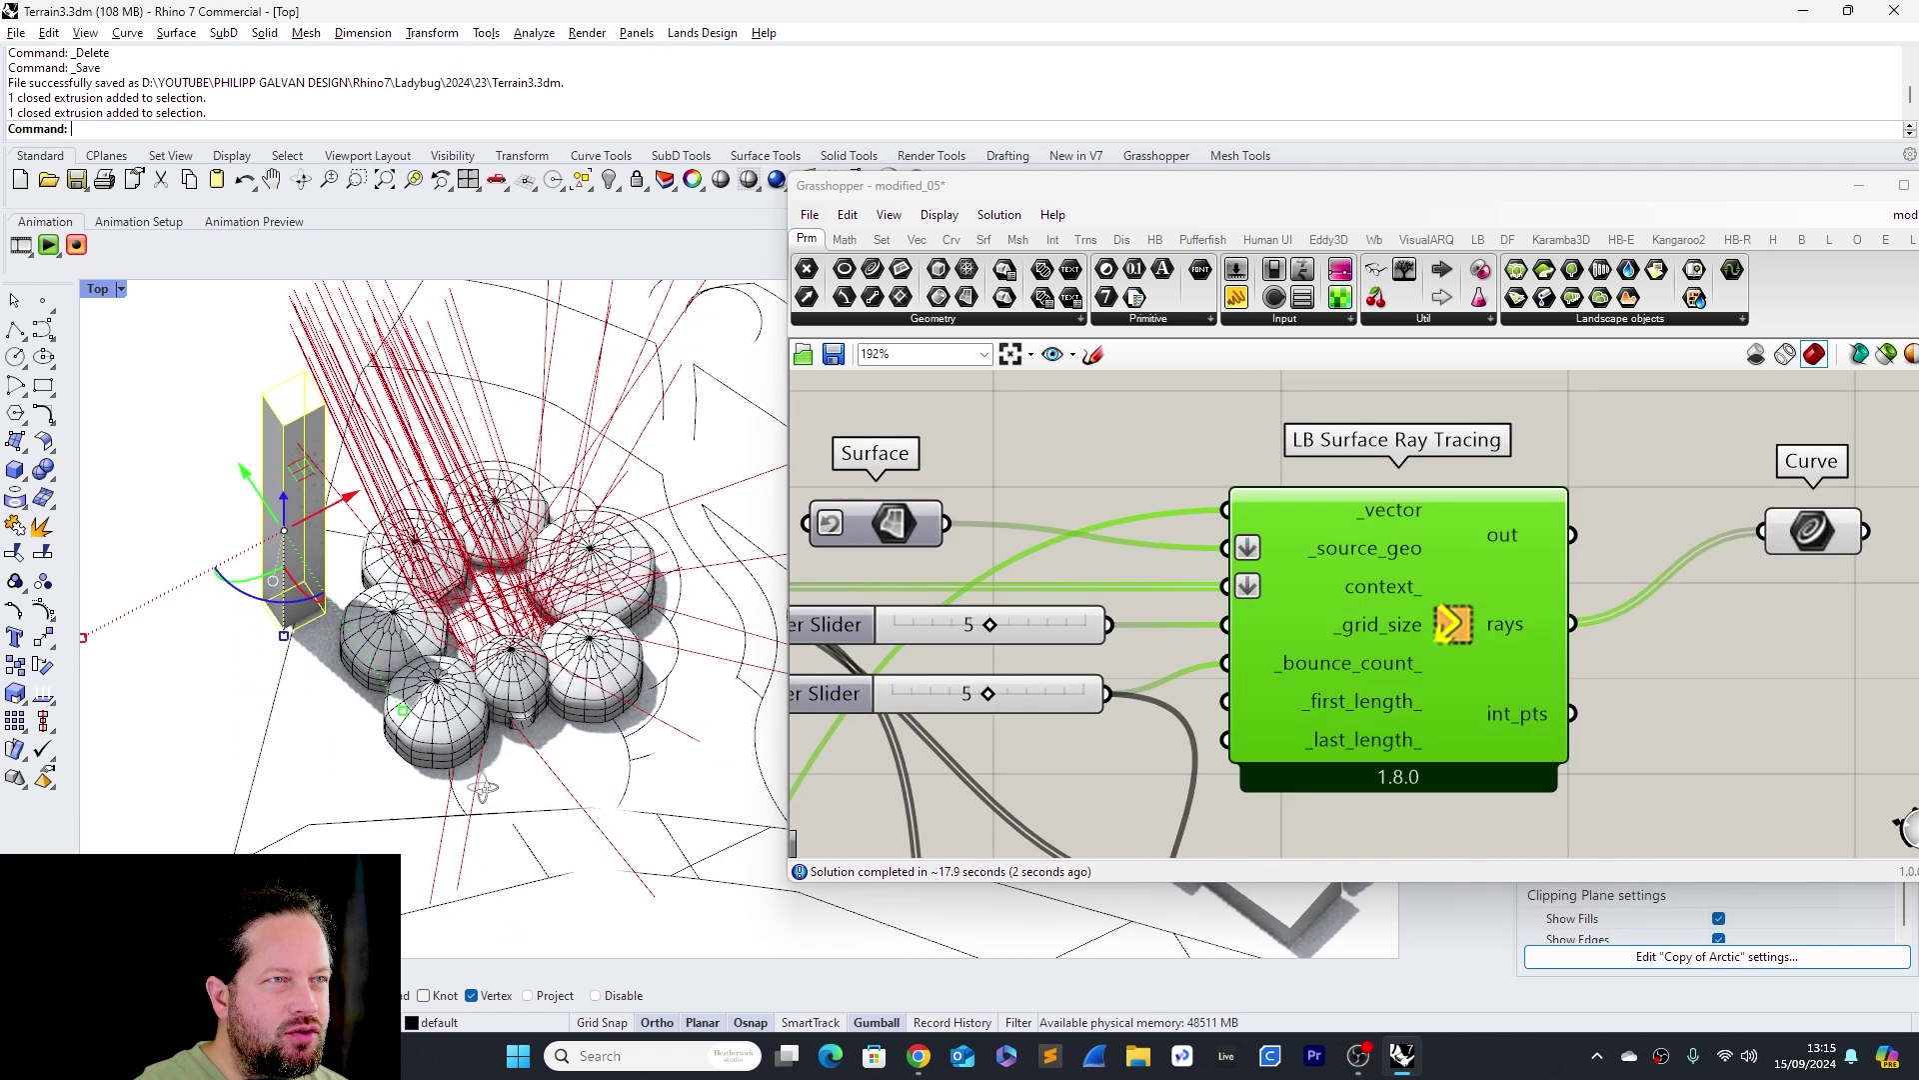
Examine the traced sun rays around the domed buildings and the tower in the Rhino viewport from several angles
right_drag(527, 682, 500, 600)
scroll(416, 644, down, 8)
right_drag(396, 682, 480, 740)
scroll(384, 672, down, 5)
scroll(626, 620, up, 10)
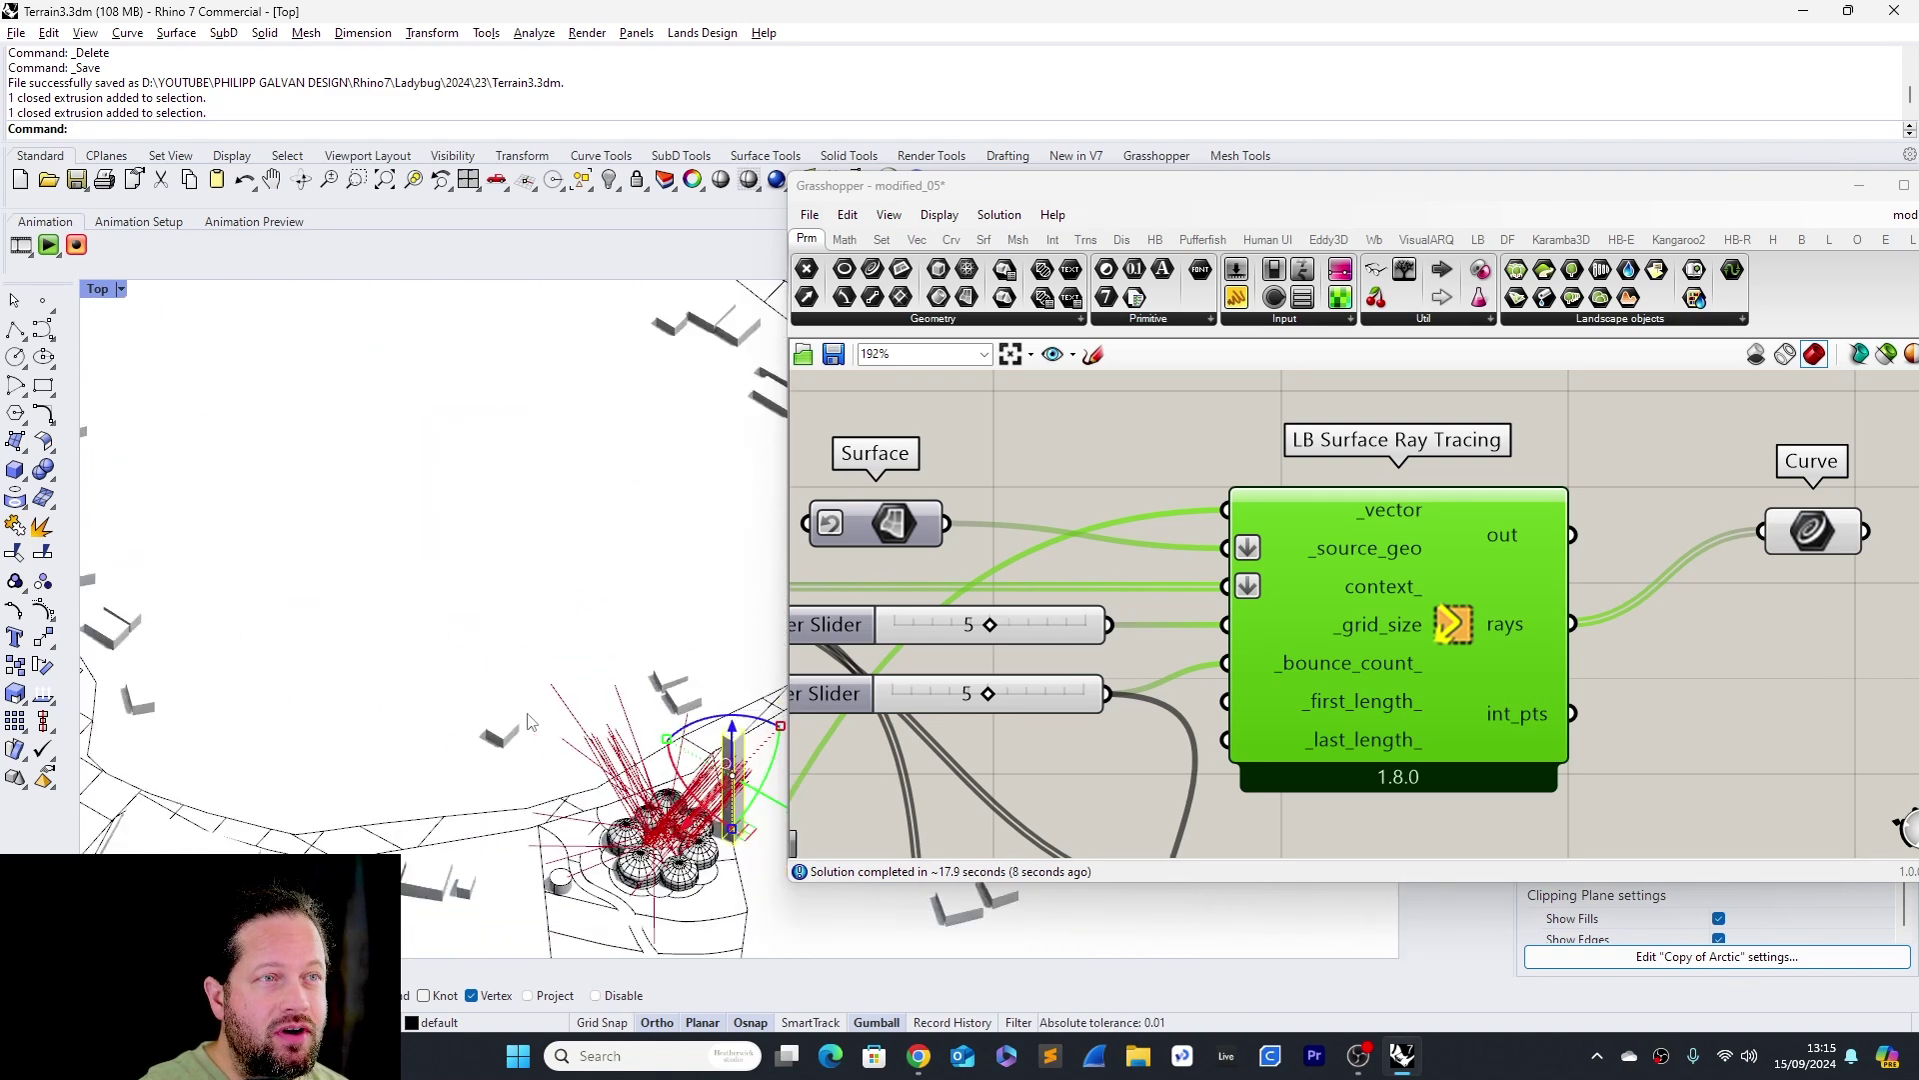
scroll(476, 636, up, 5)
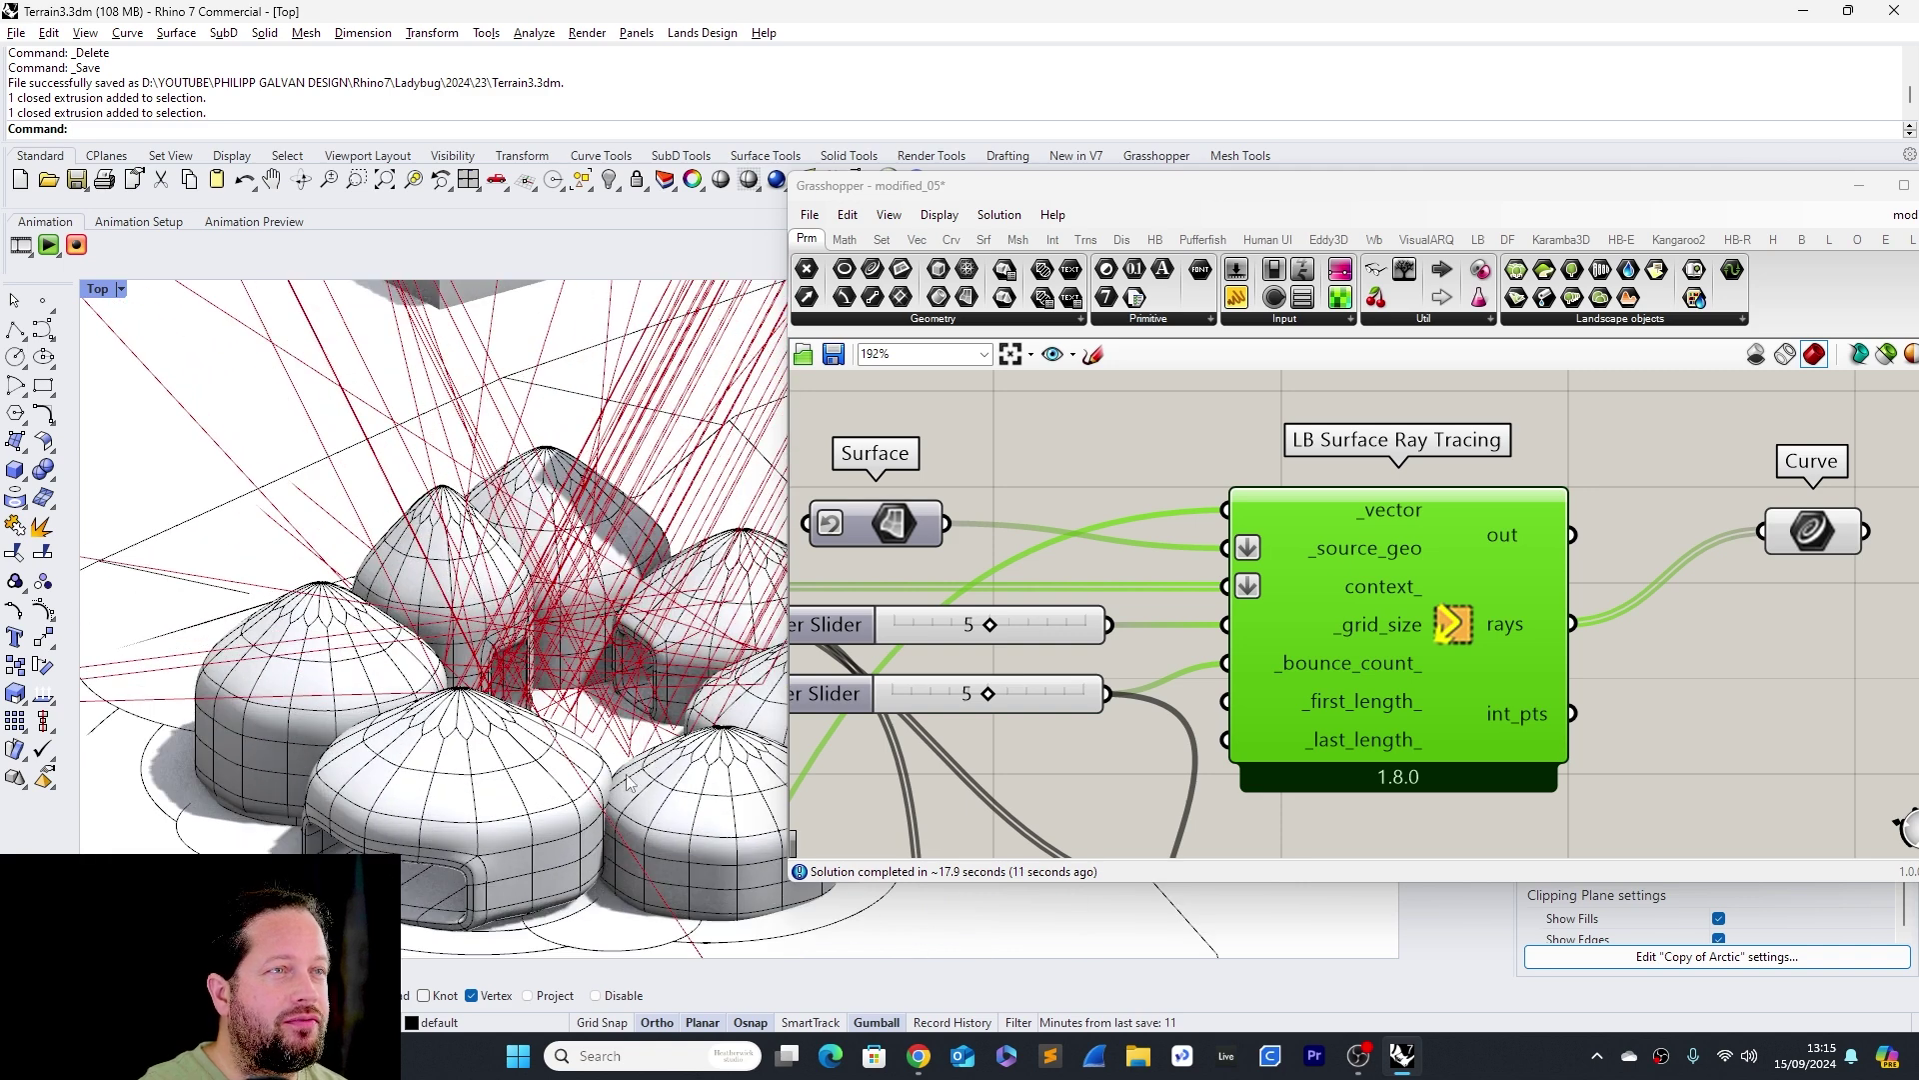
scroll(599, 745, down, 5)
right_drag(600, 744, 452, 746)
scroll(452, 745, up, 2)
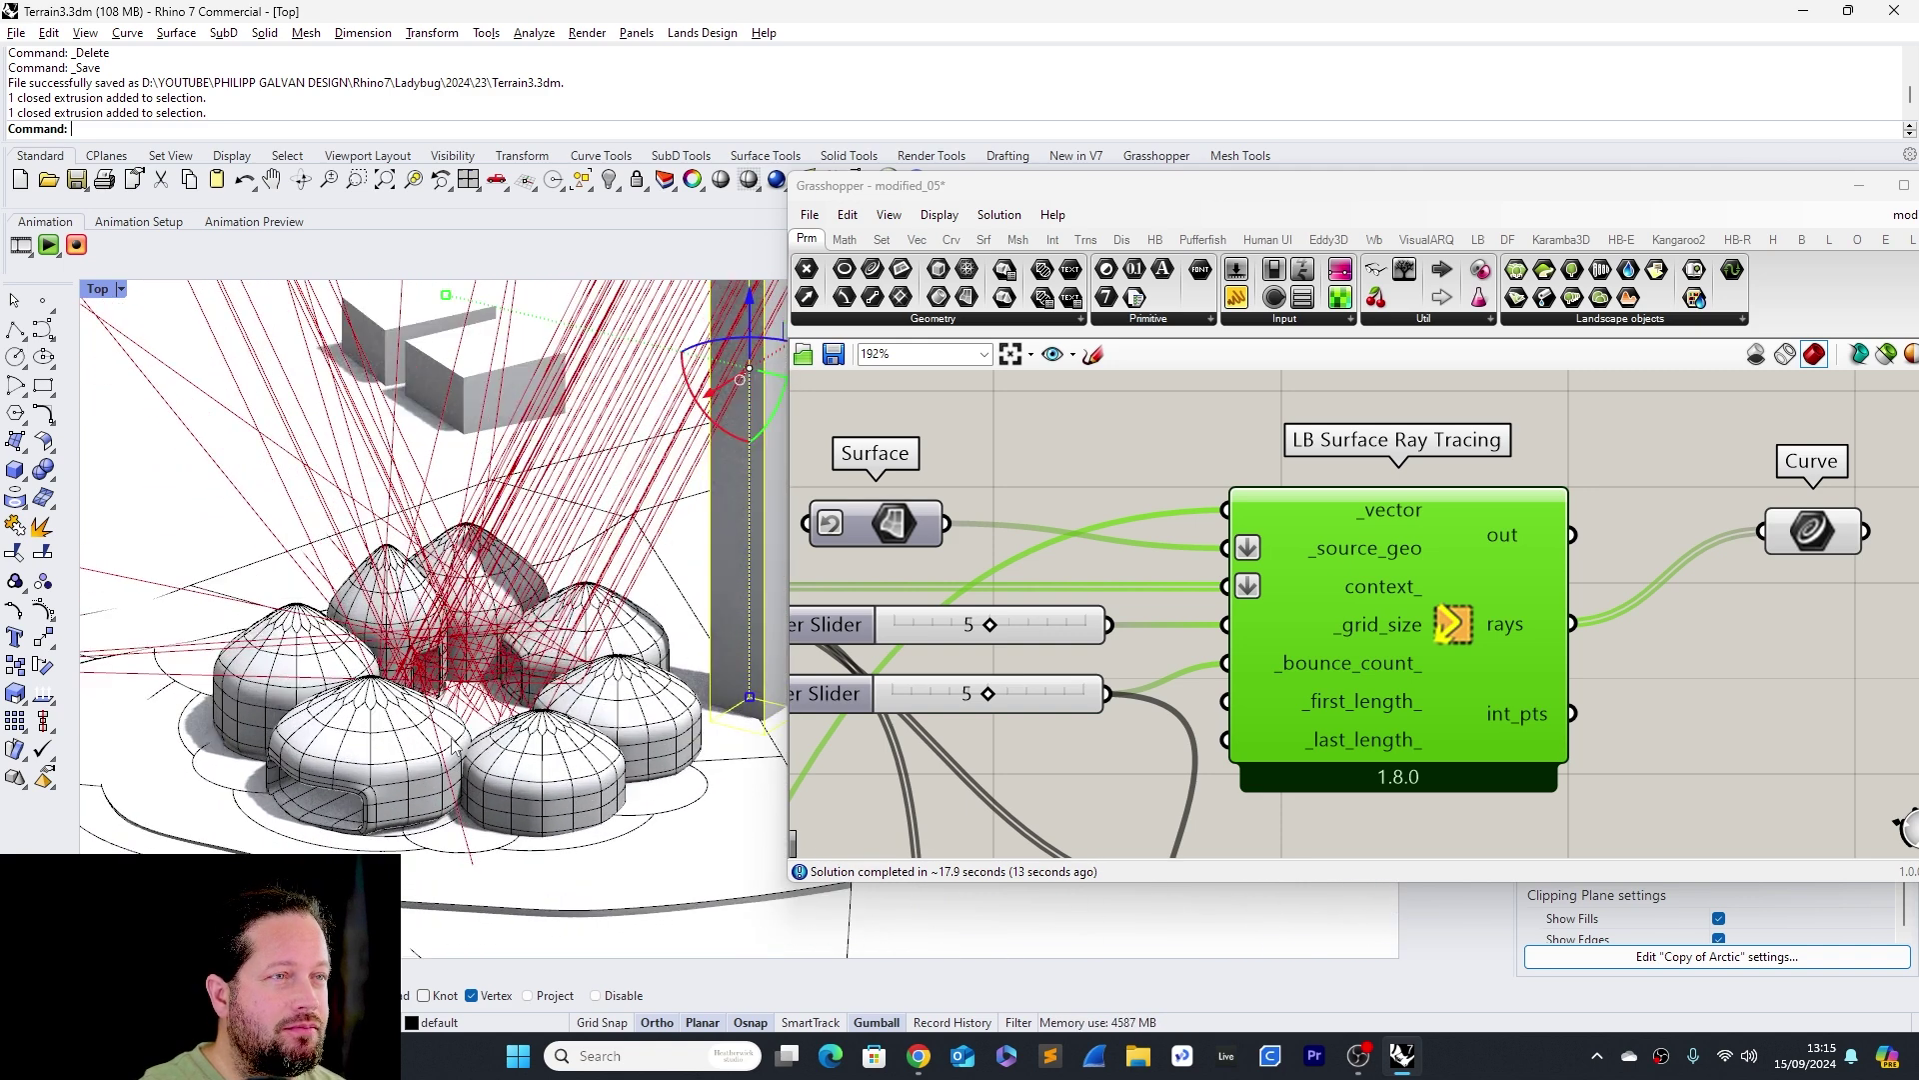
Enable the LB Solar Envelope component and set its run toggle to True
scroll(1407, 566, down, 3)
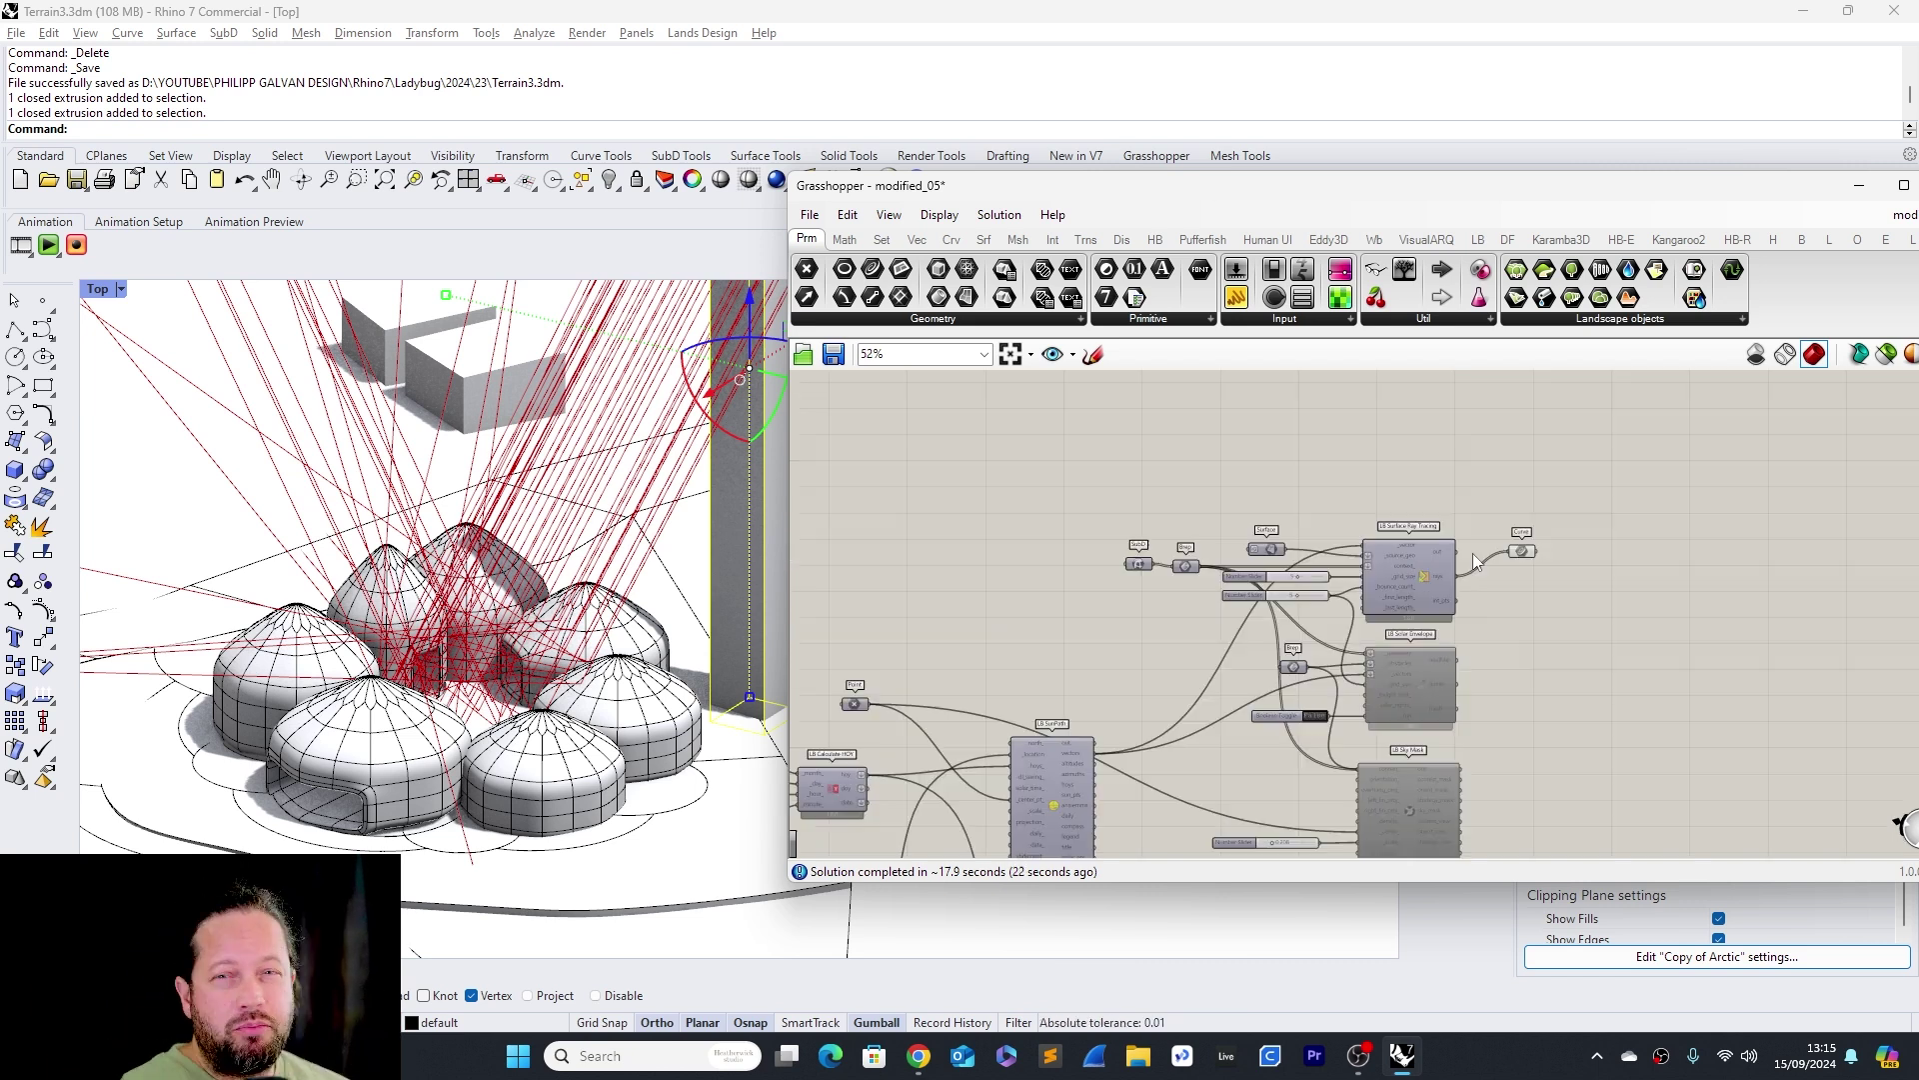
scroll(1470, 555, up, 4)
scroll(1460, 560, down, 4)
scroll(1435, 714, up, 6)
right_click(1373, 611)
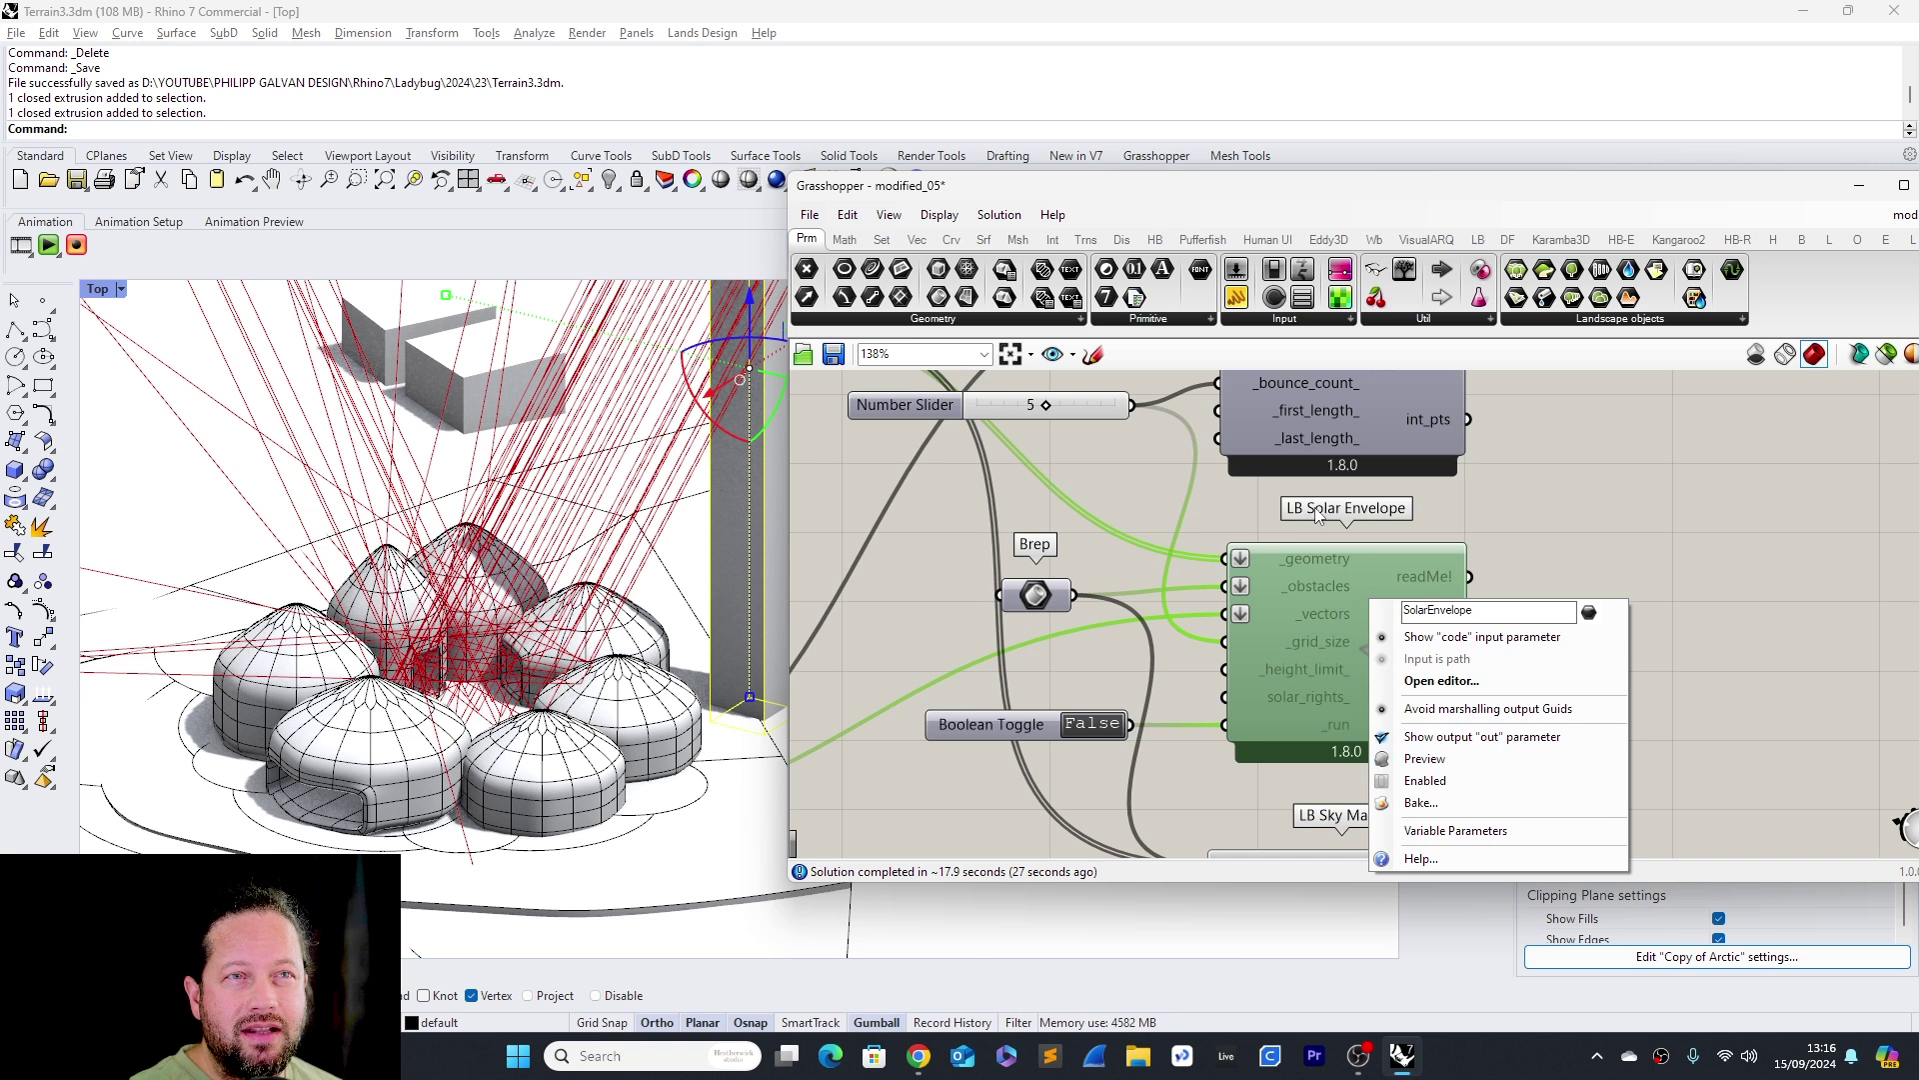
click(1425, 758)
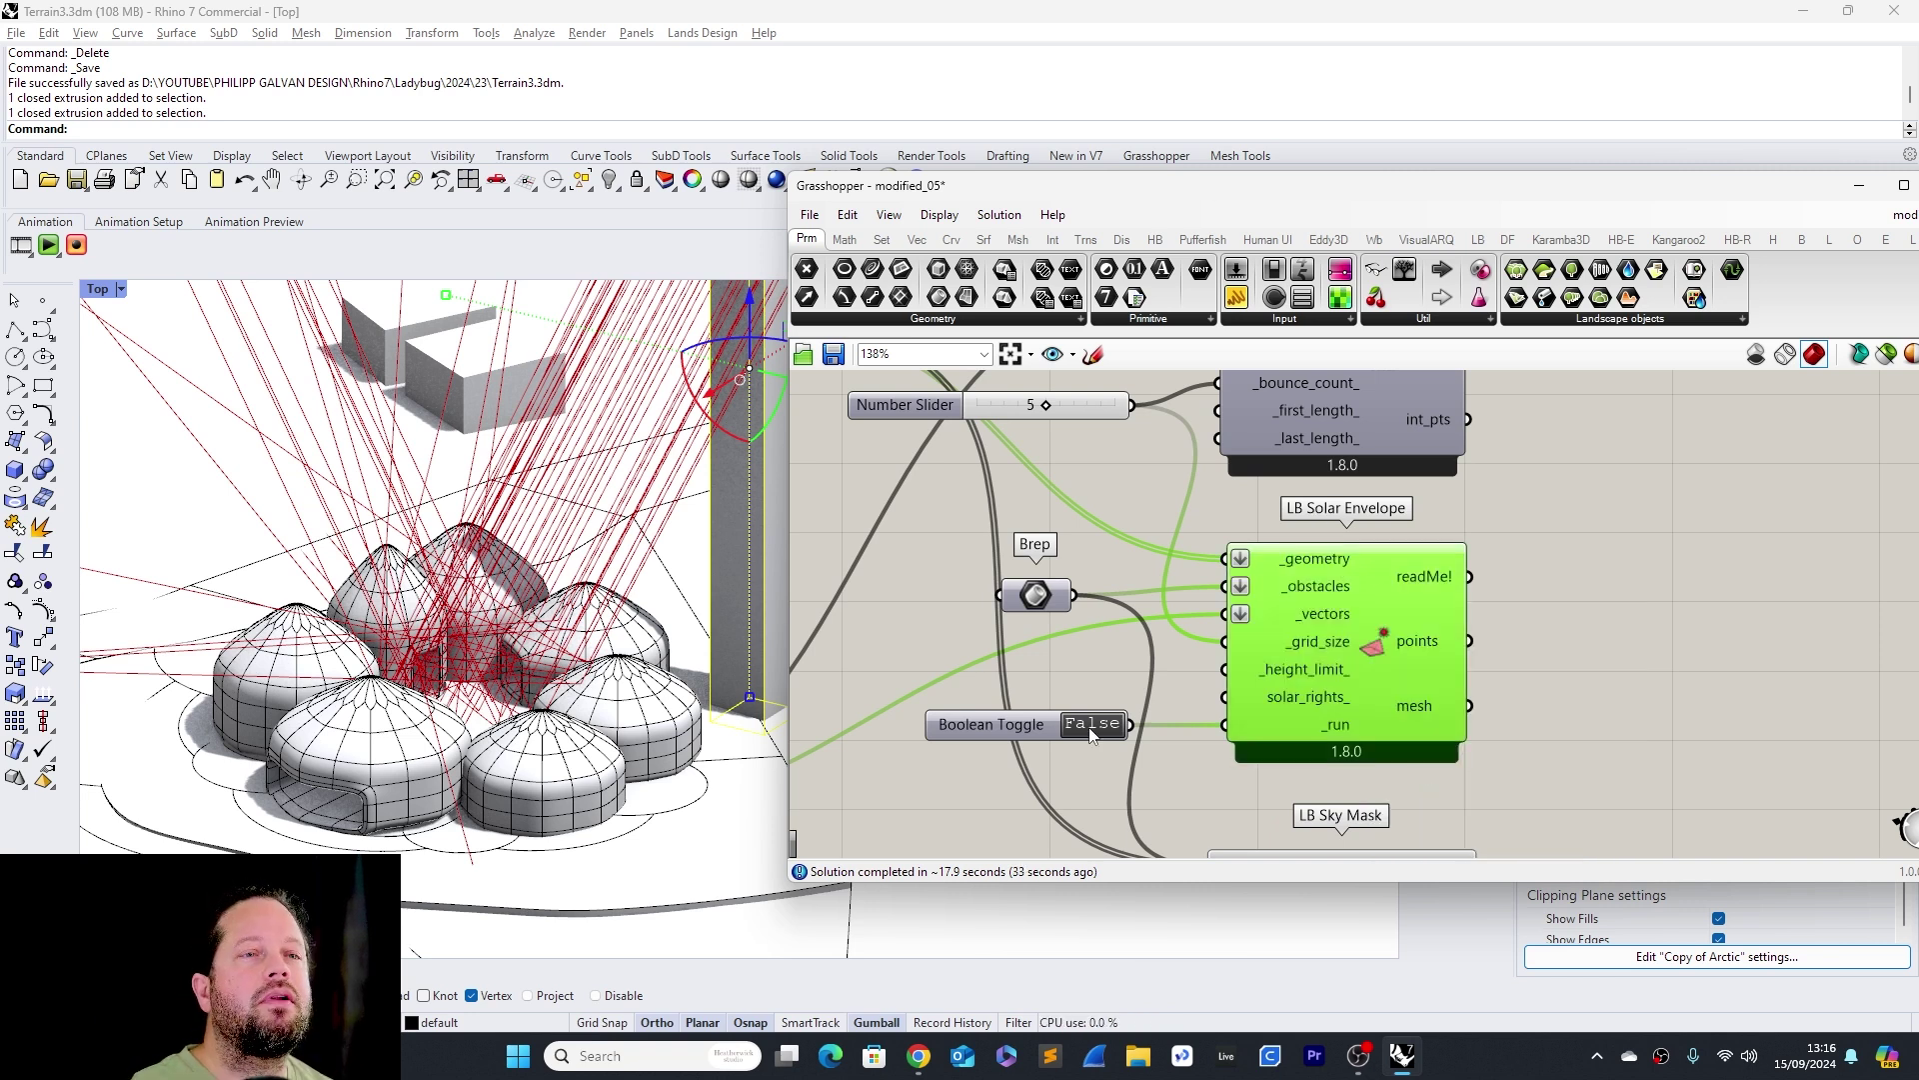
double_click(1091, 724)
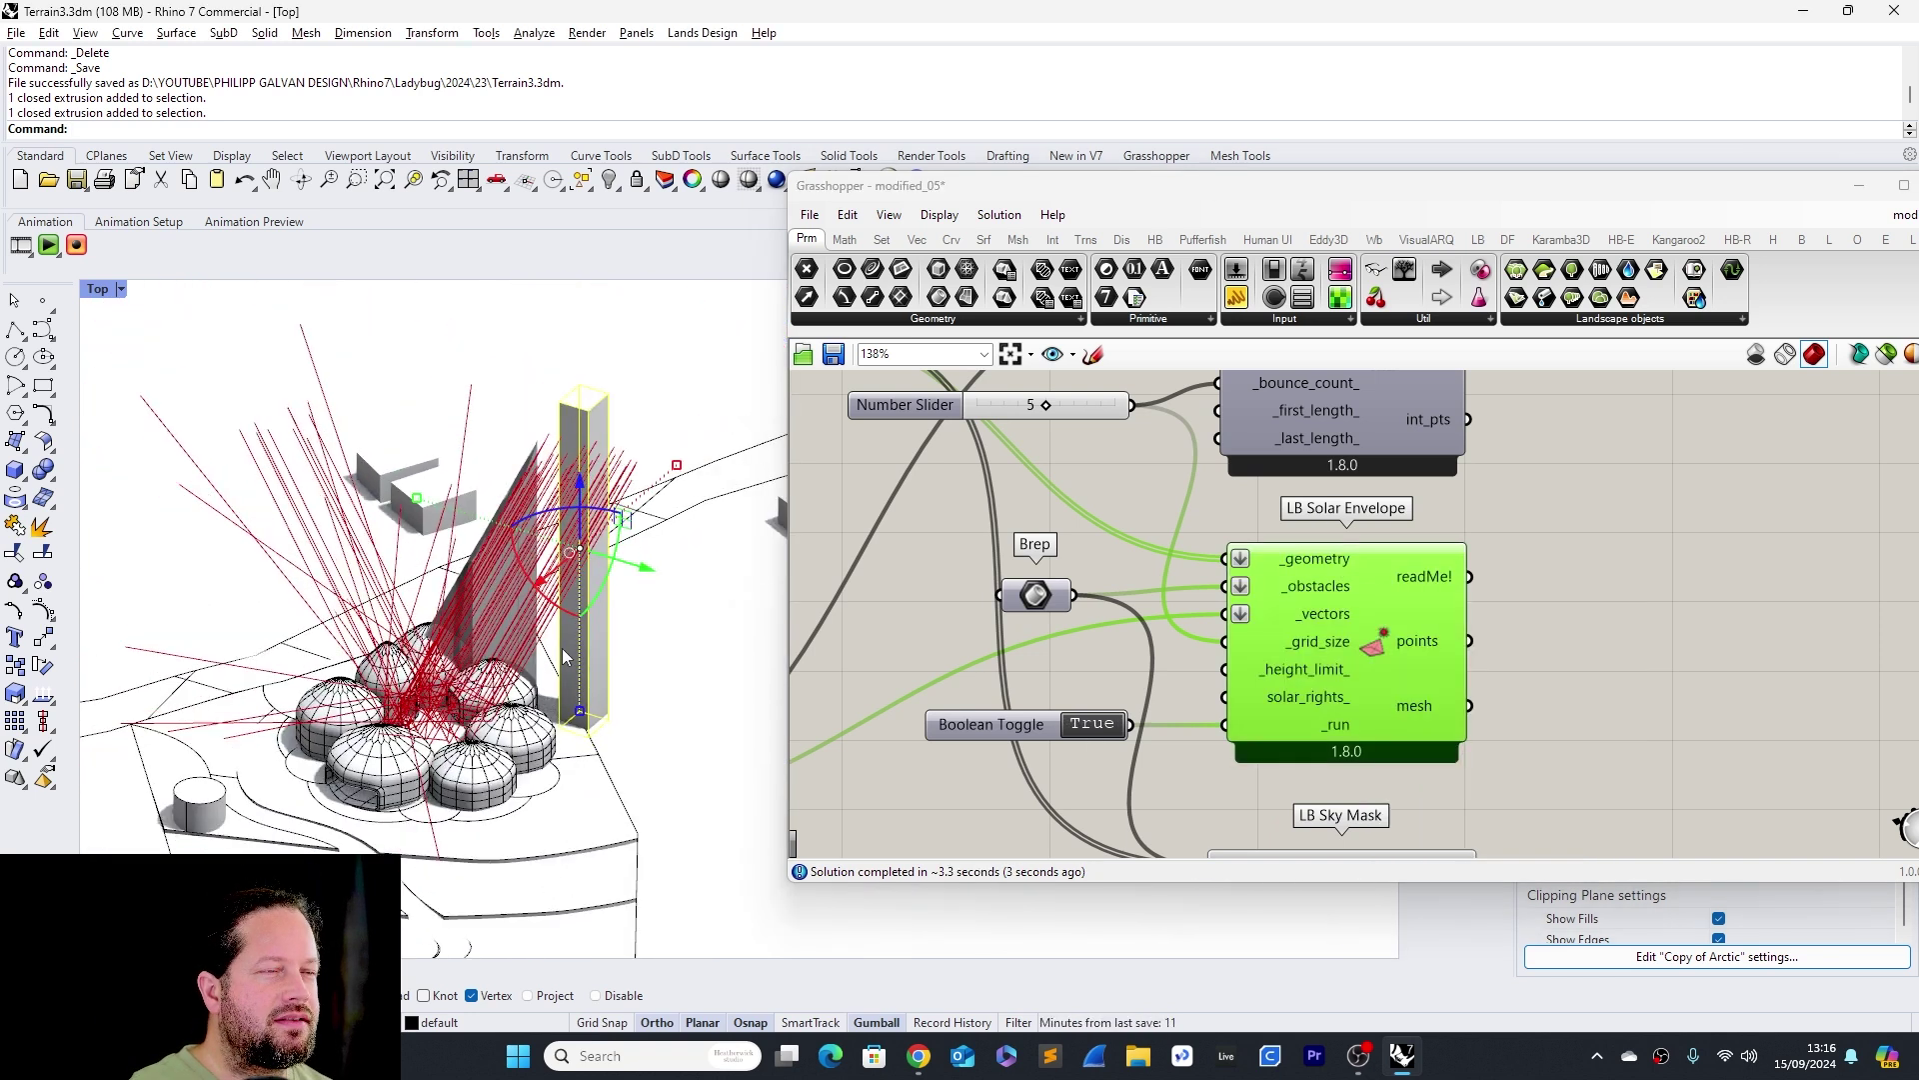
Examine the solar envelope mesh over the domed buildings from above and from the side
right_drag(562, 648, 499, 485)
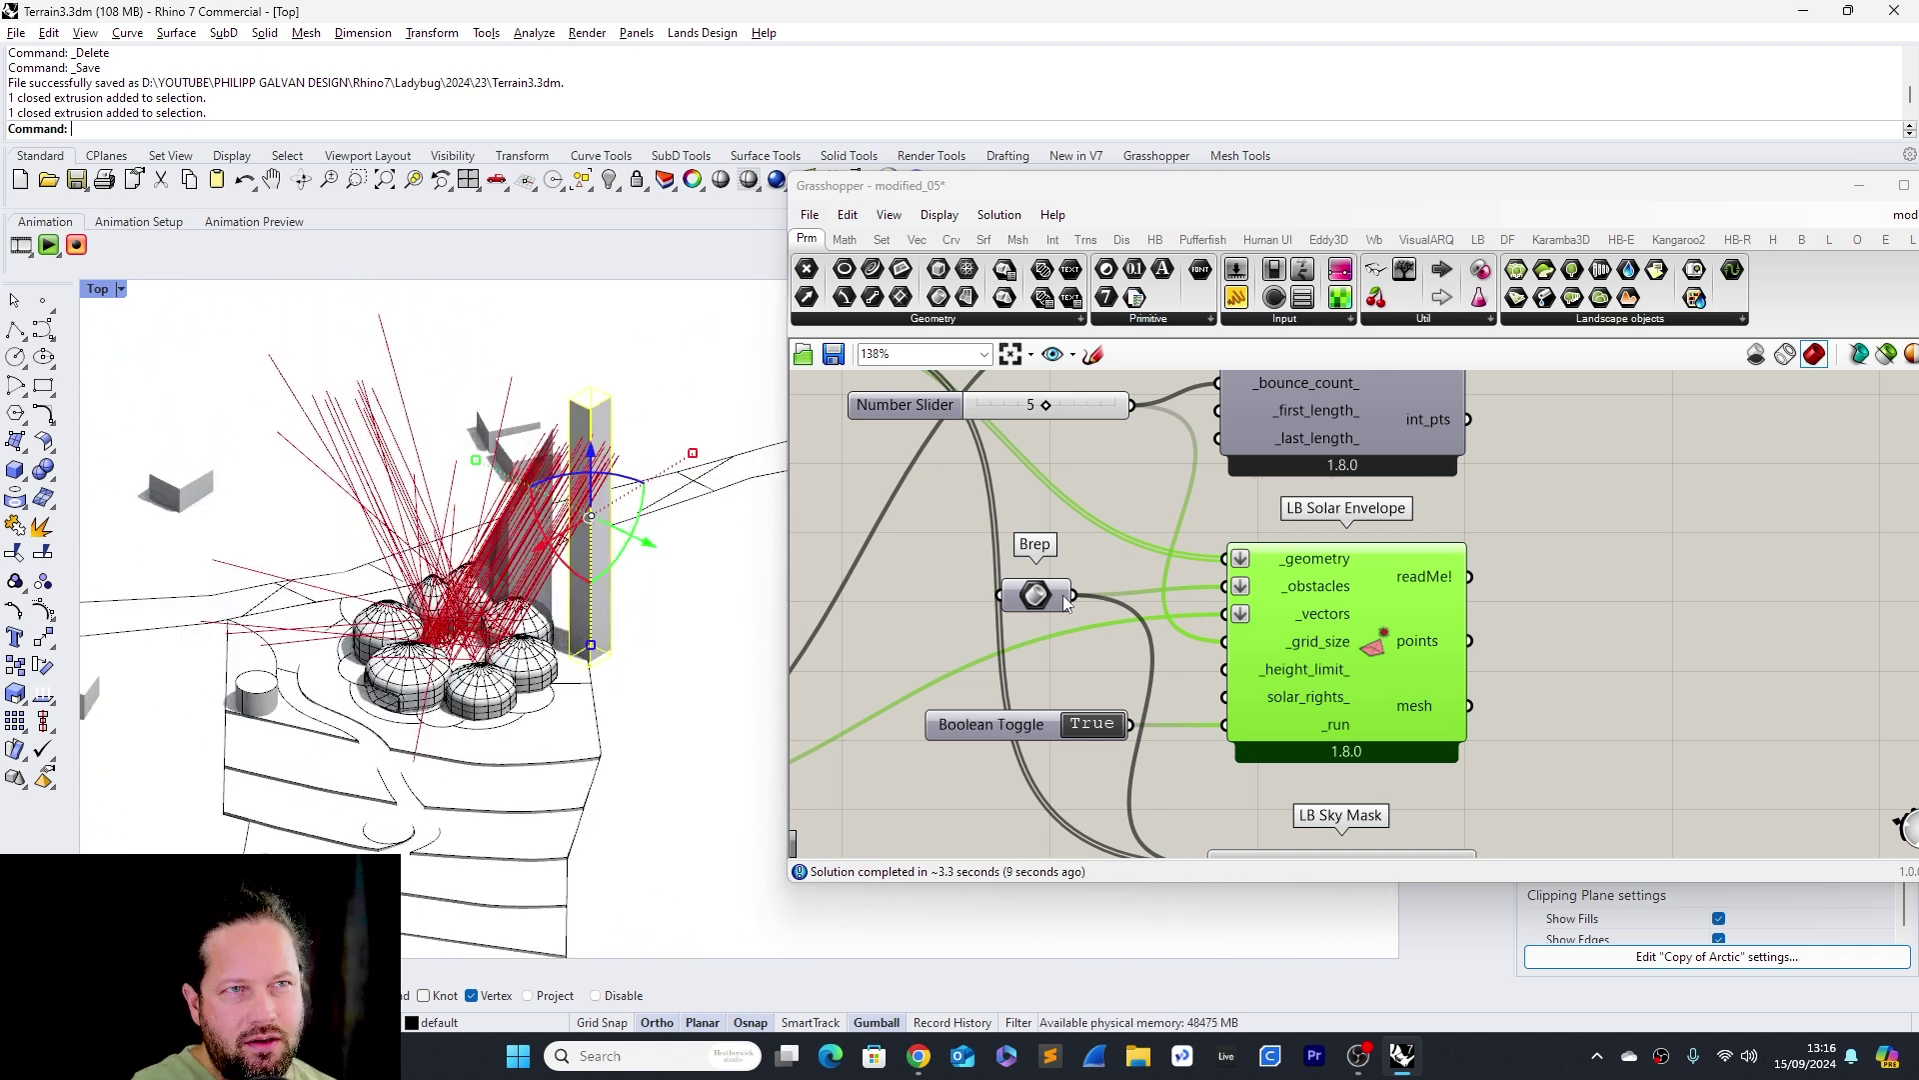
right_drag(590, 556, 557, 621)
scroll(555, 621, up, 8)
scroll(632, 594, down, 6)
right_drag(632, 594, 541, 642)
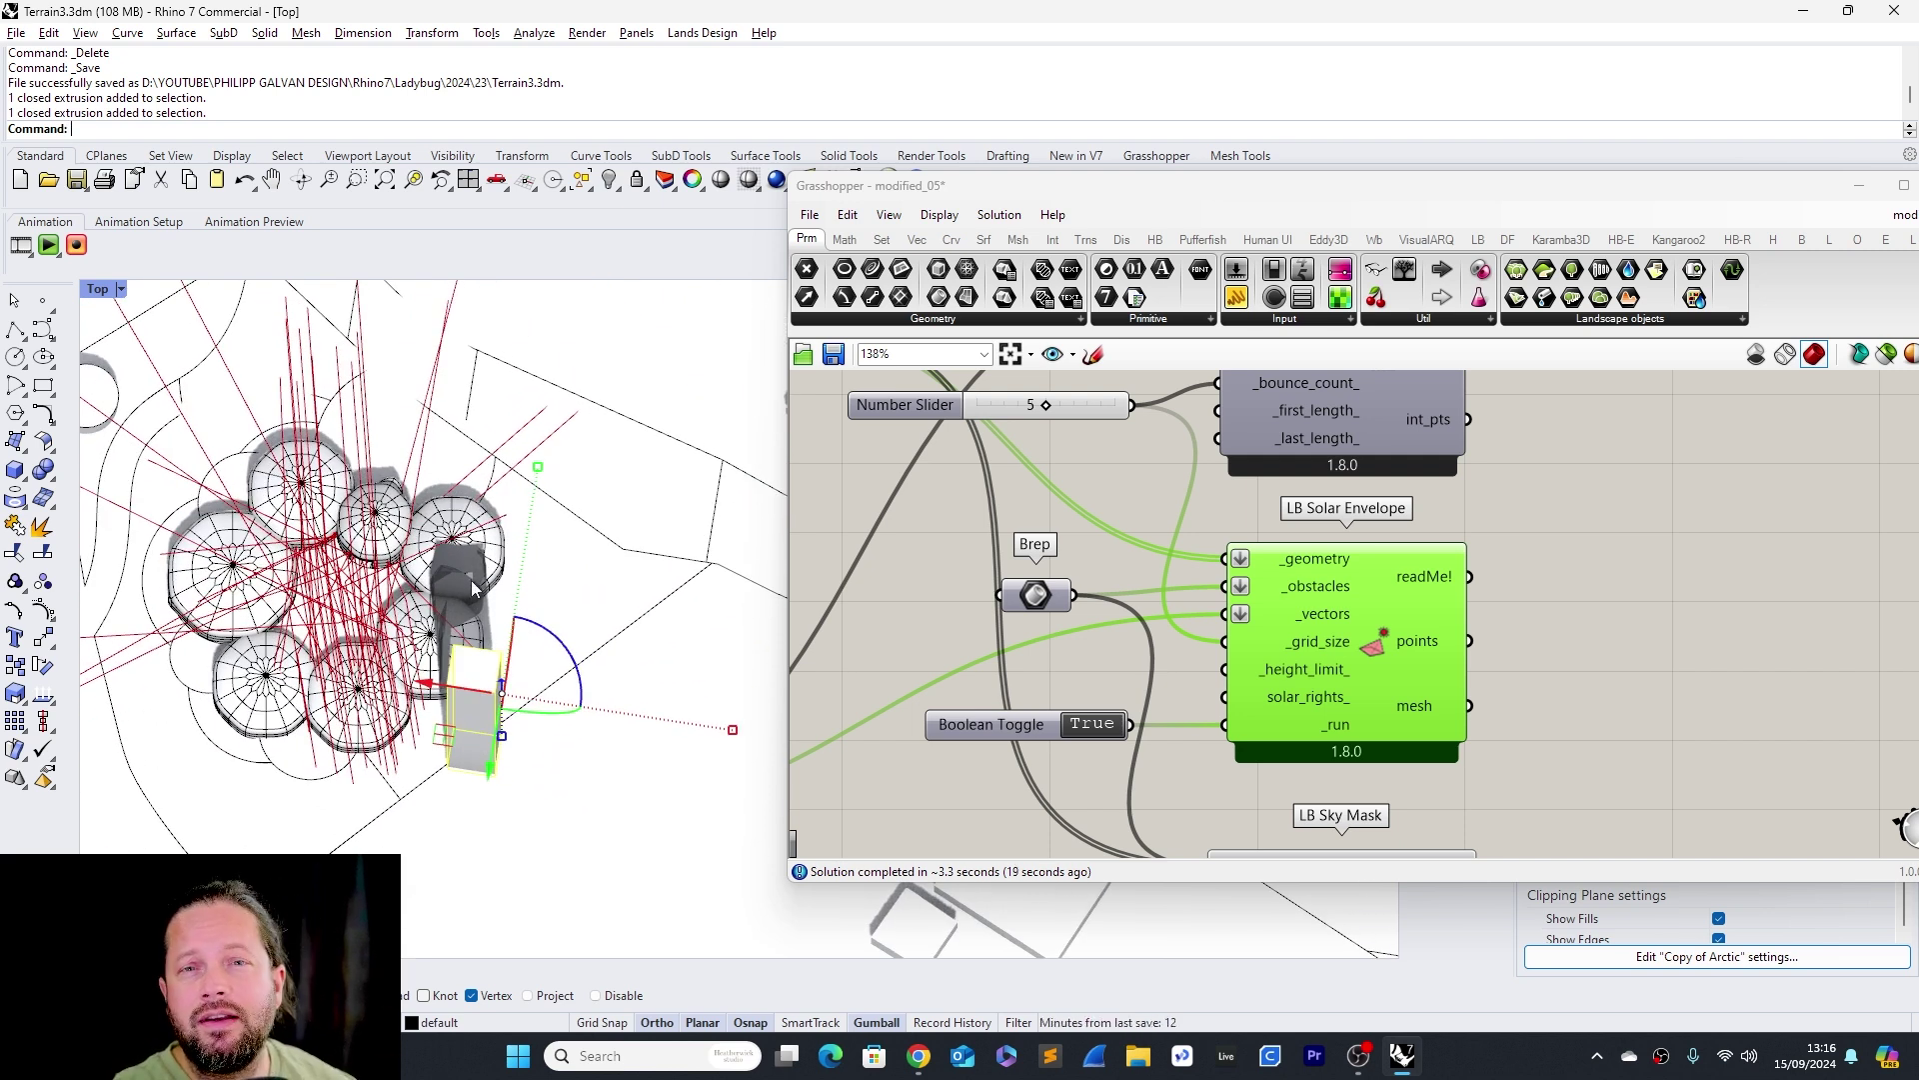
right_drag(470, 593, 665, 575)
scroll(599, 490, down, 5)
scroll(665, 573, up, 5)
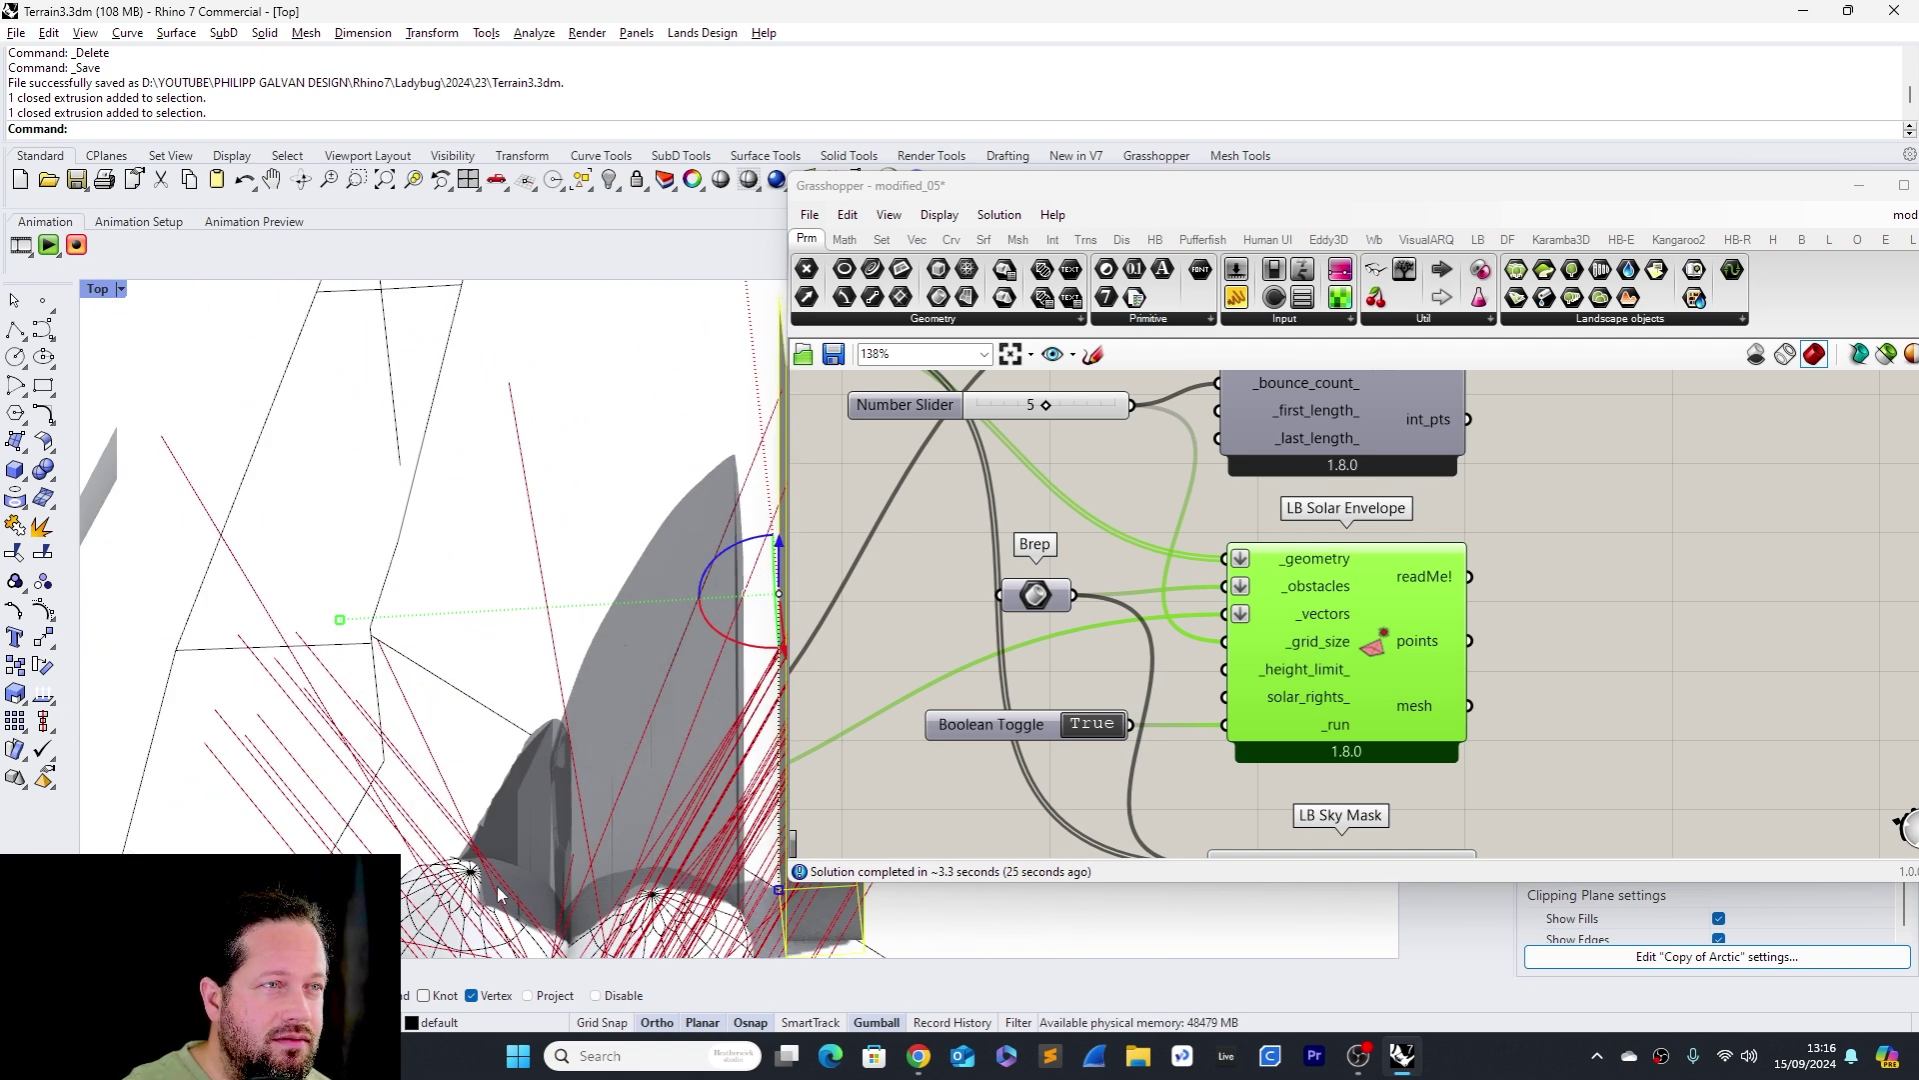
scroll(480, 869, down, 9)
right_drag(486, 790, 510, 703)
scroll(511, 702, up, 7)
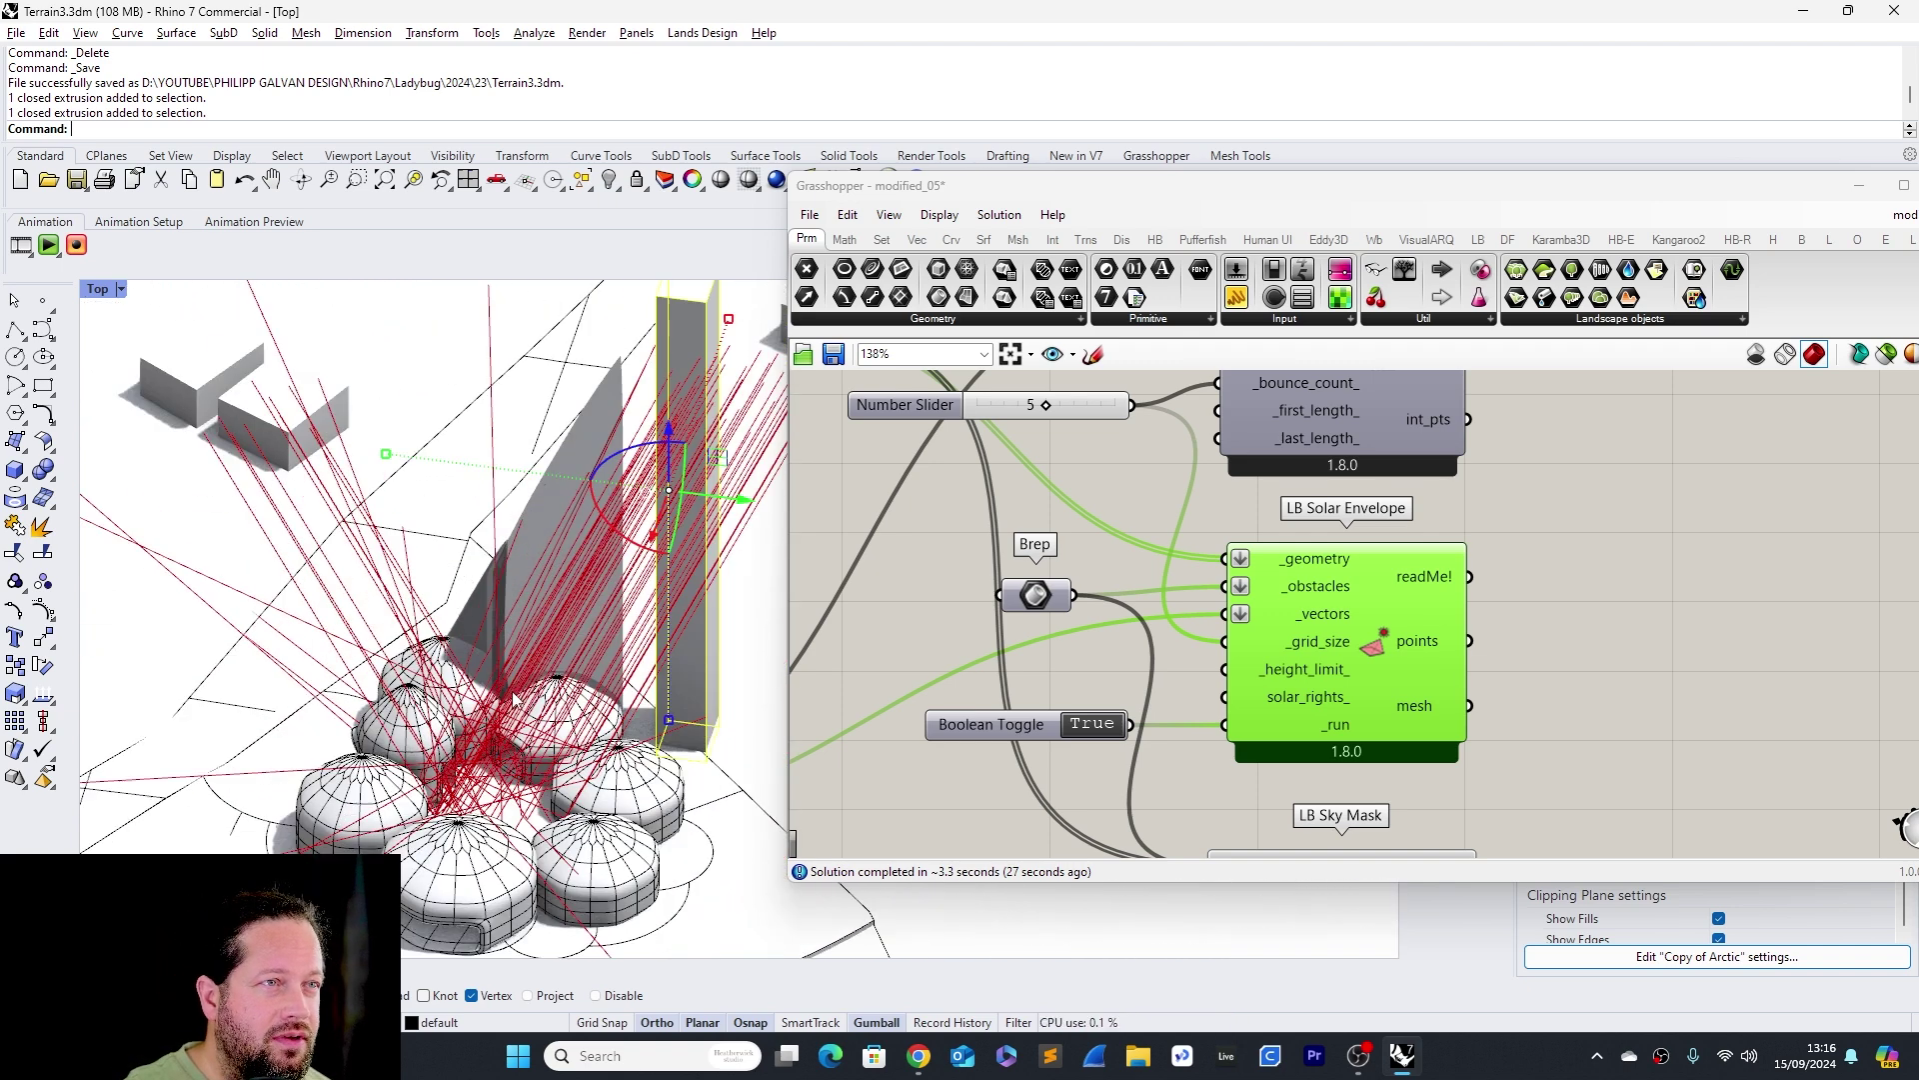
Disable the LB Surface Ray Tracing component
scroll(1366, 512, down, 3)
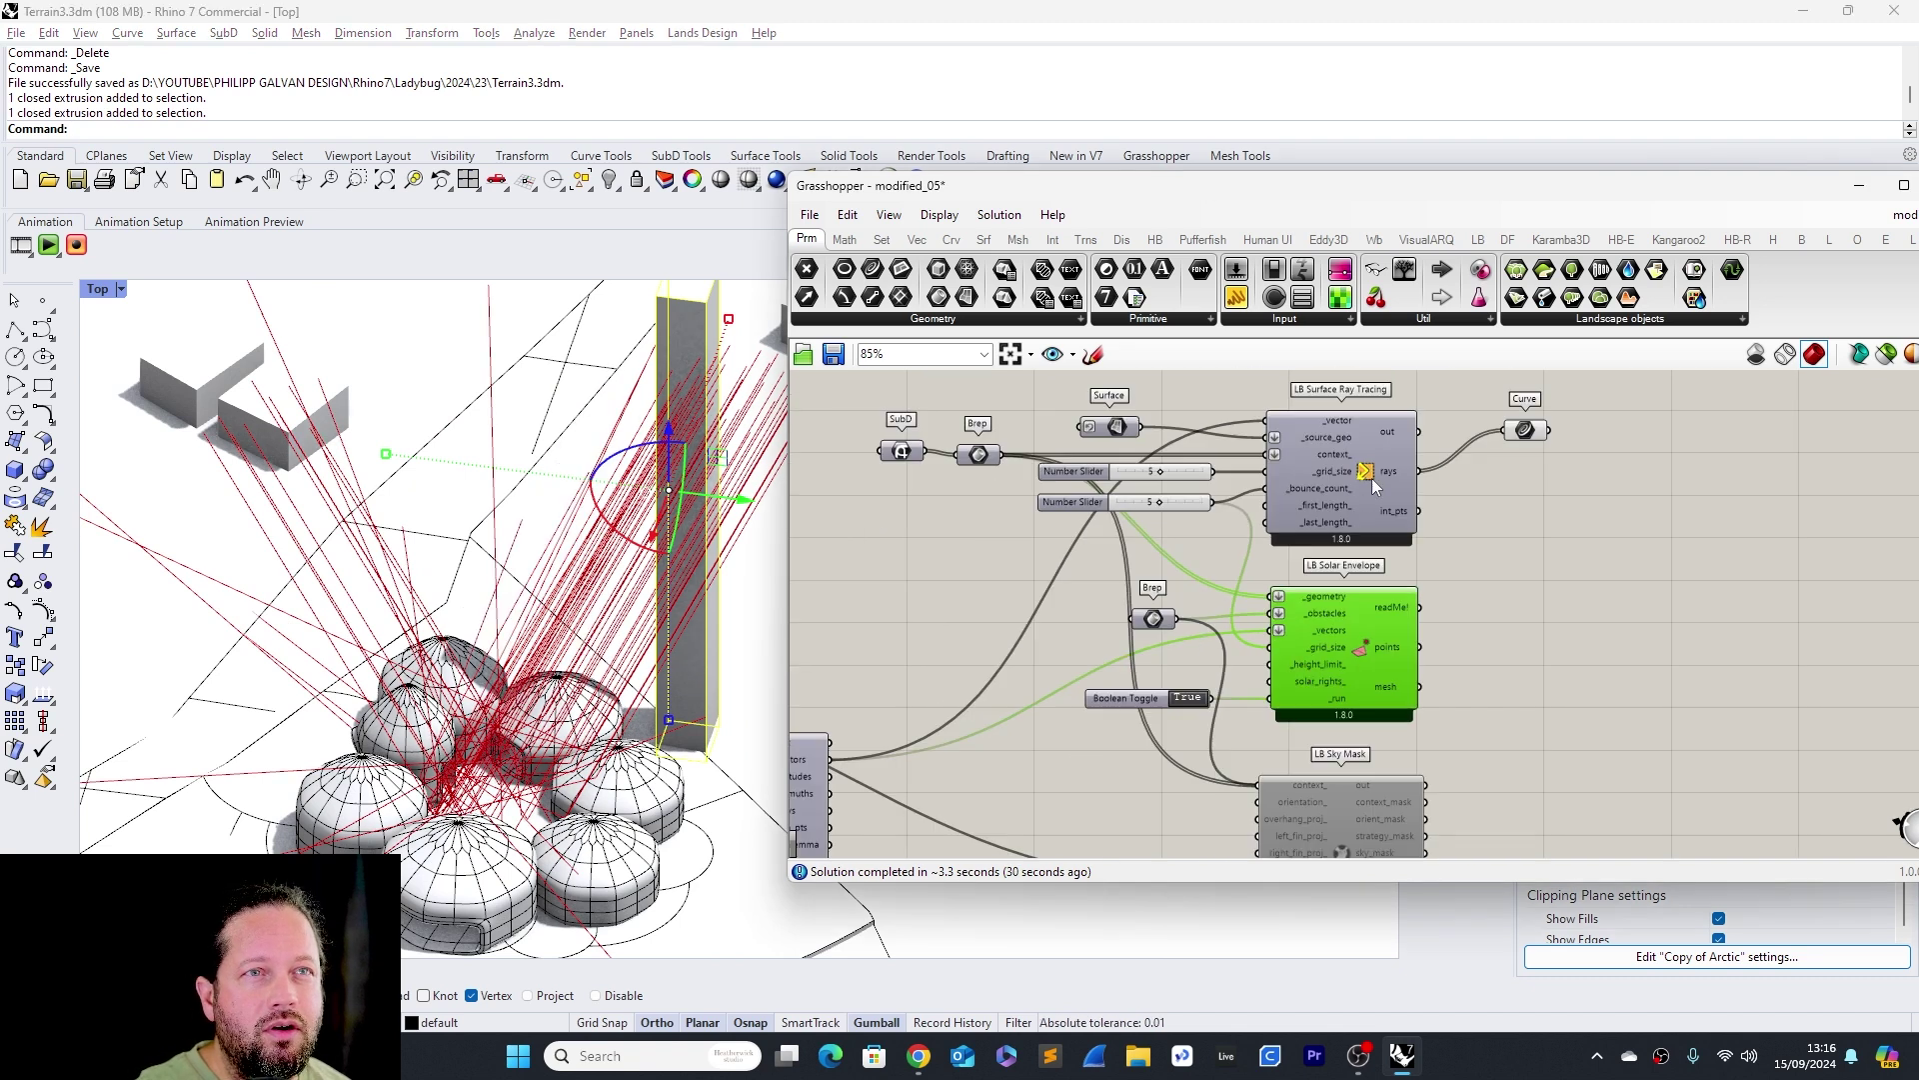
scroll(1365, 490, up, 5)
right_click(1352, 474)
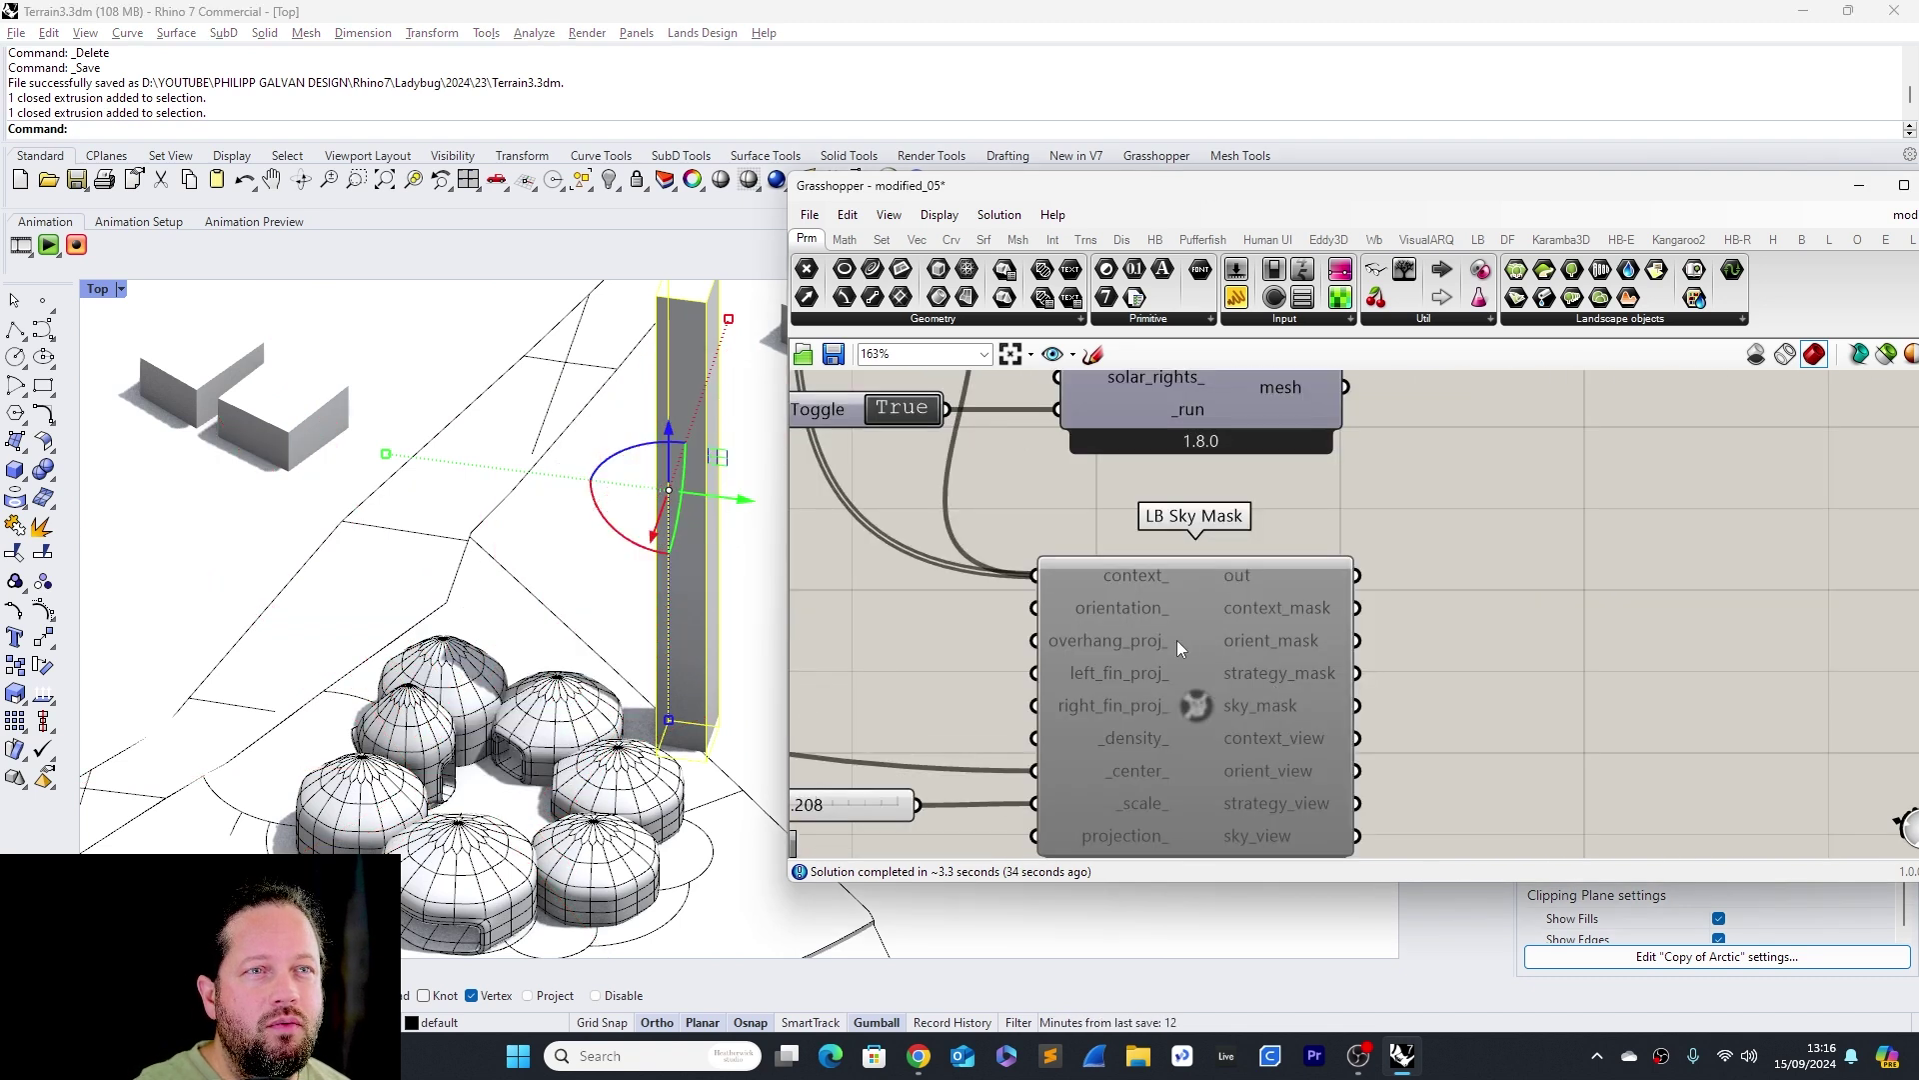
Enable the LB Sky Mask component and view its sky dome mesh around the buildings
click(1195, 628)
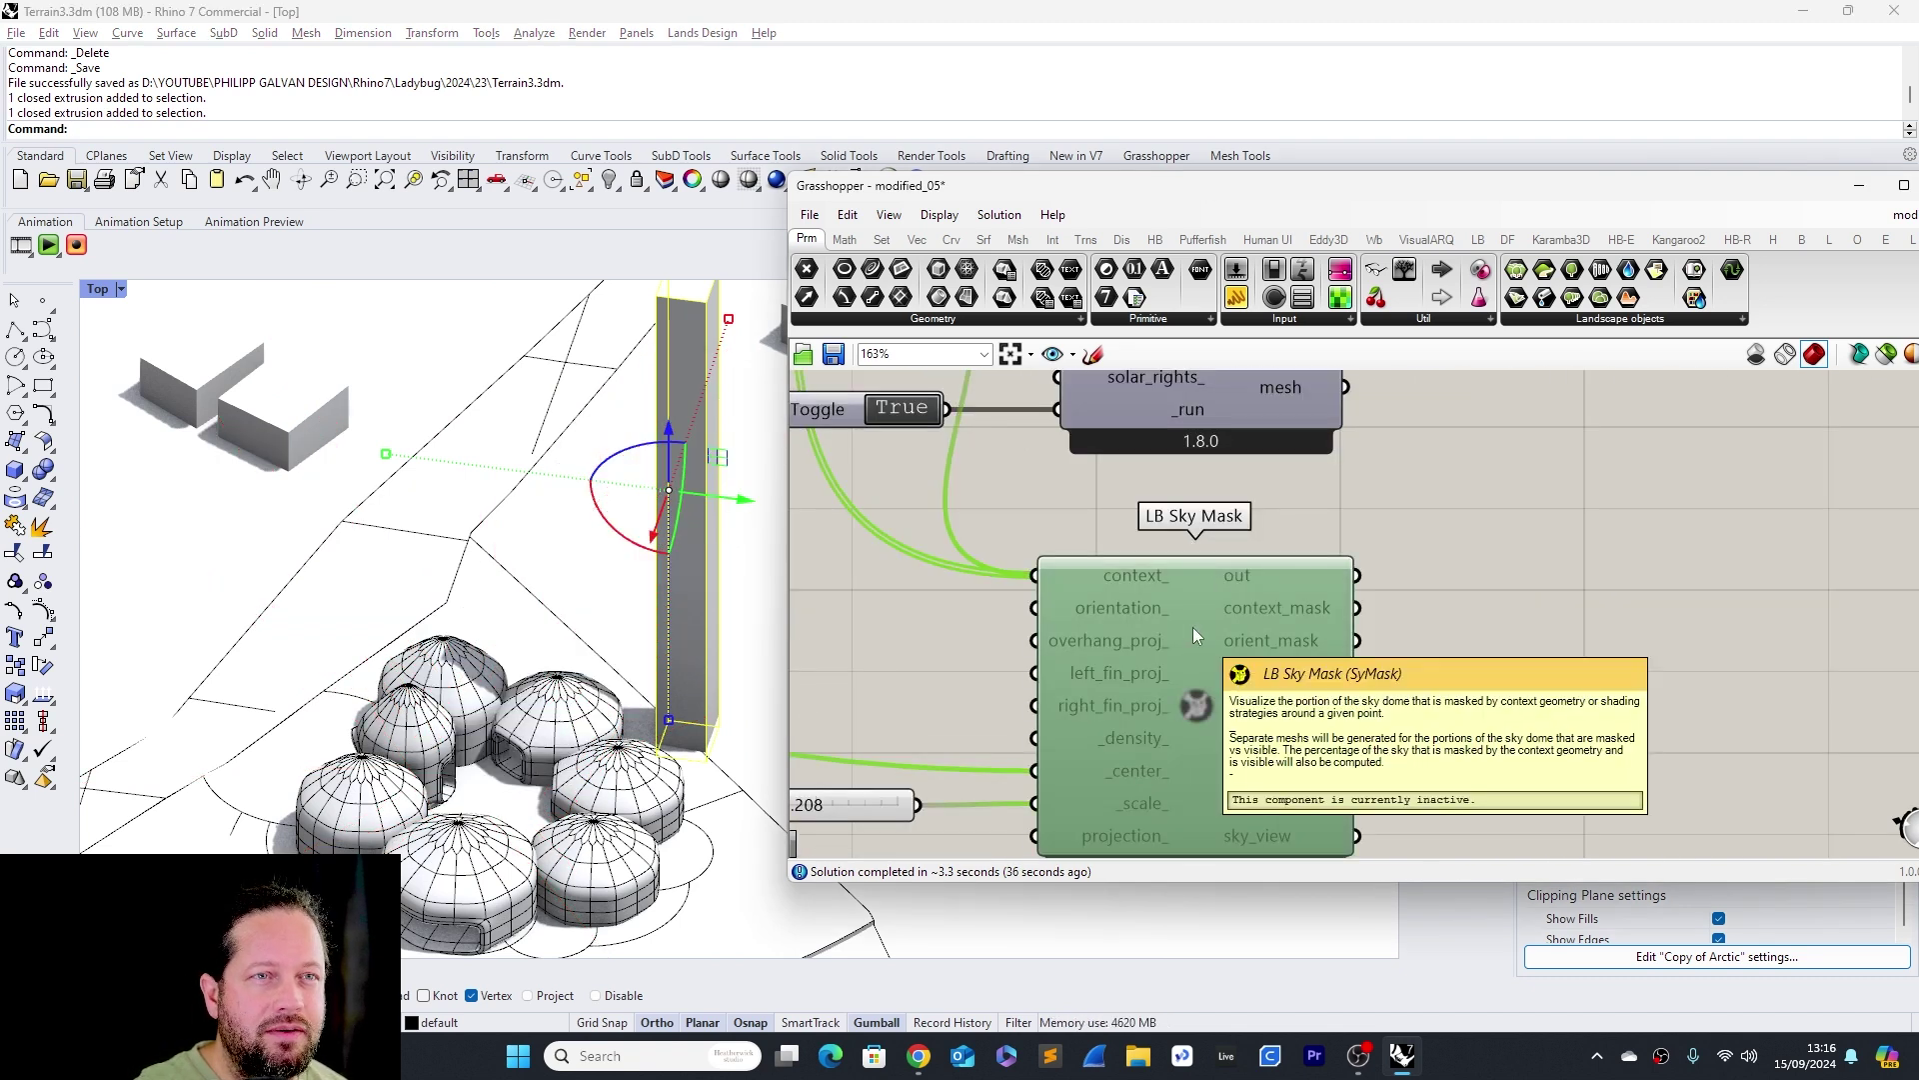
scroll(1191, 626, down, 1)
right_click(1232, 624)
click(1291, 809)
scroll(565, 690, down, 5)
mouse_move(565, 689)
right_down()
mouse_move(575, 763)
mouse_move(563, 657)
right_up()
scroll(563, 657, up, 5)
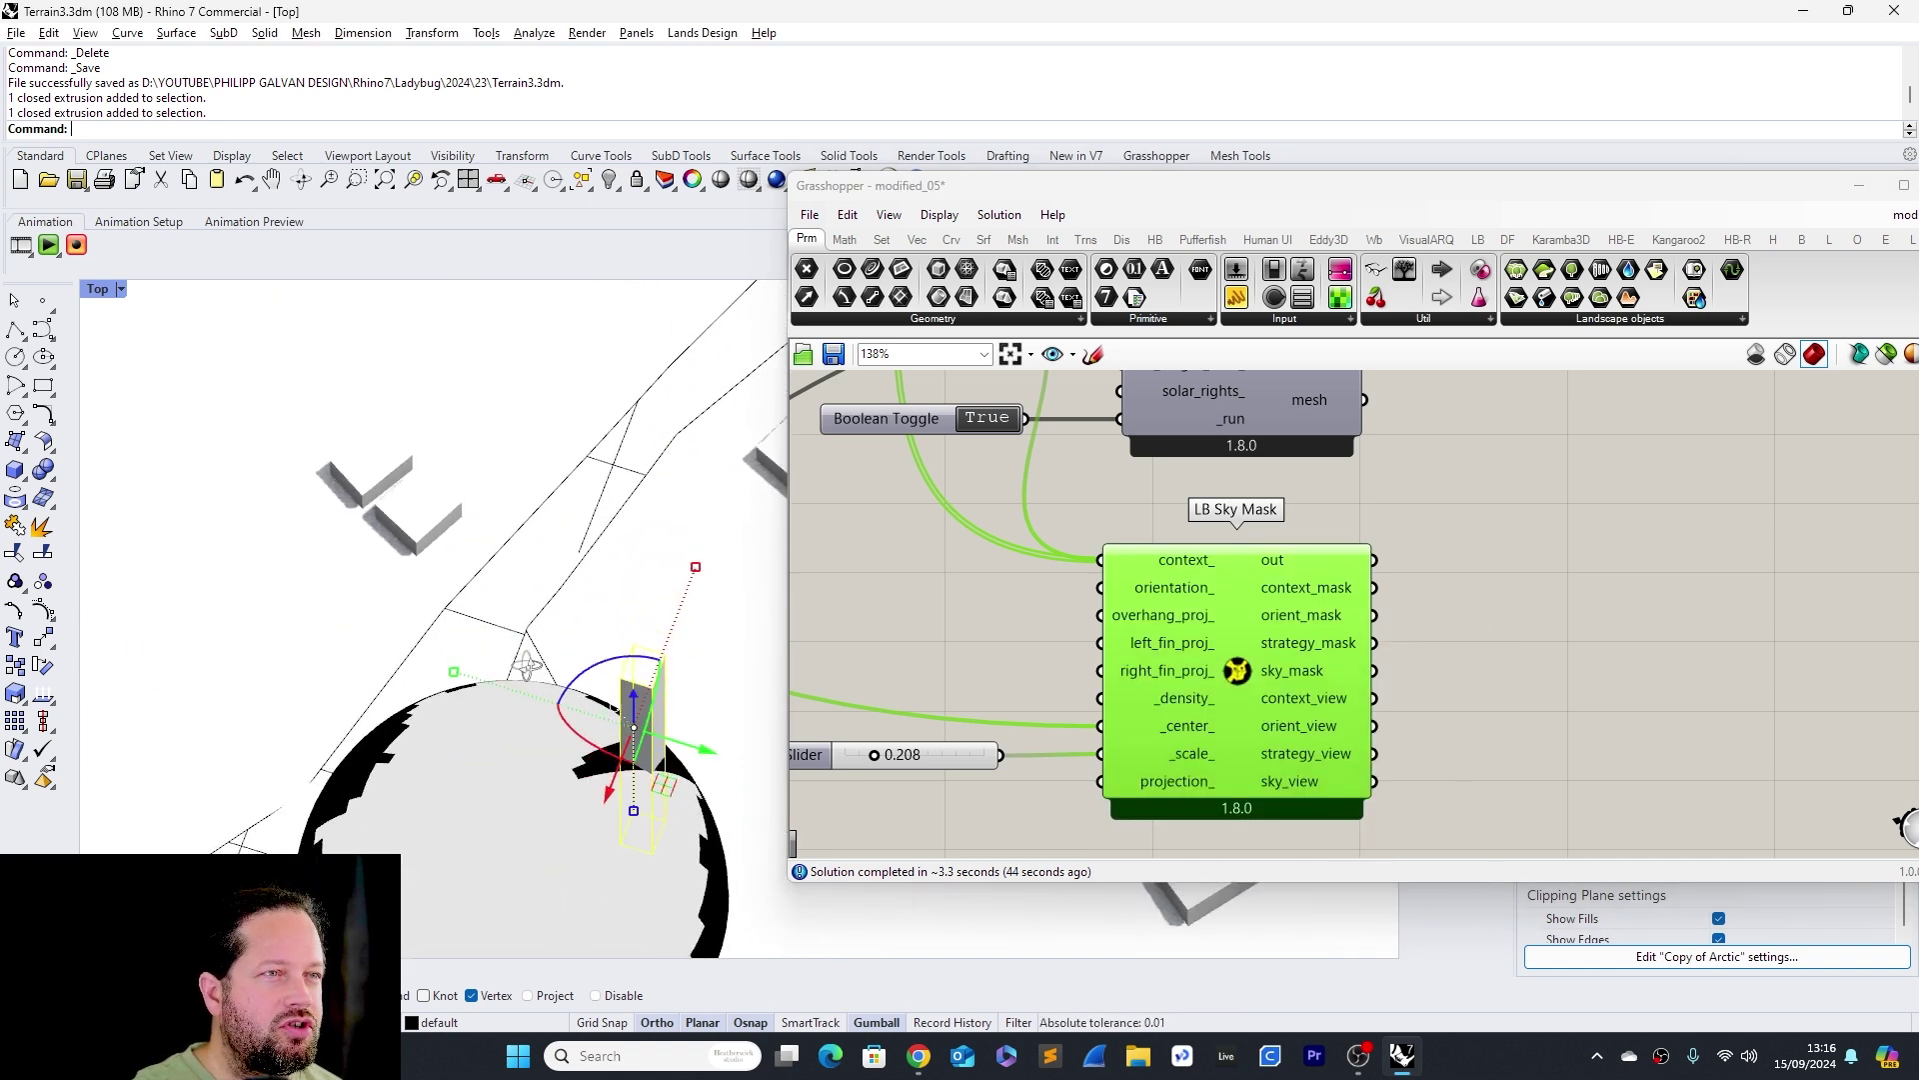
scroll(563, 667, down, 3)
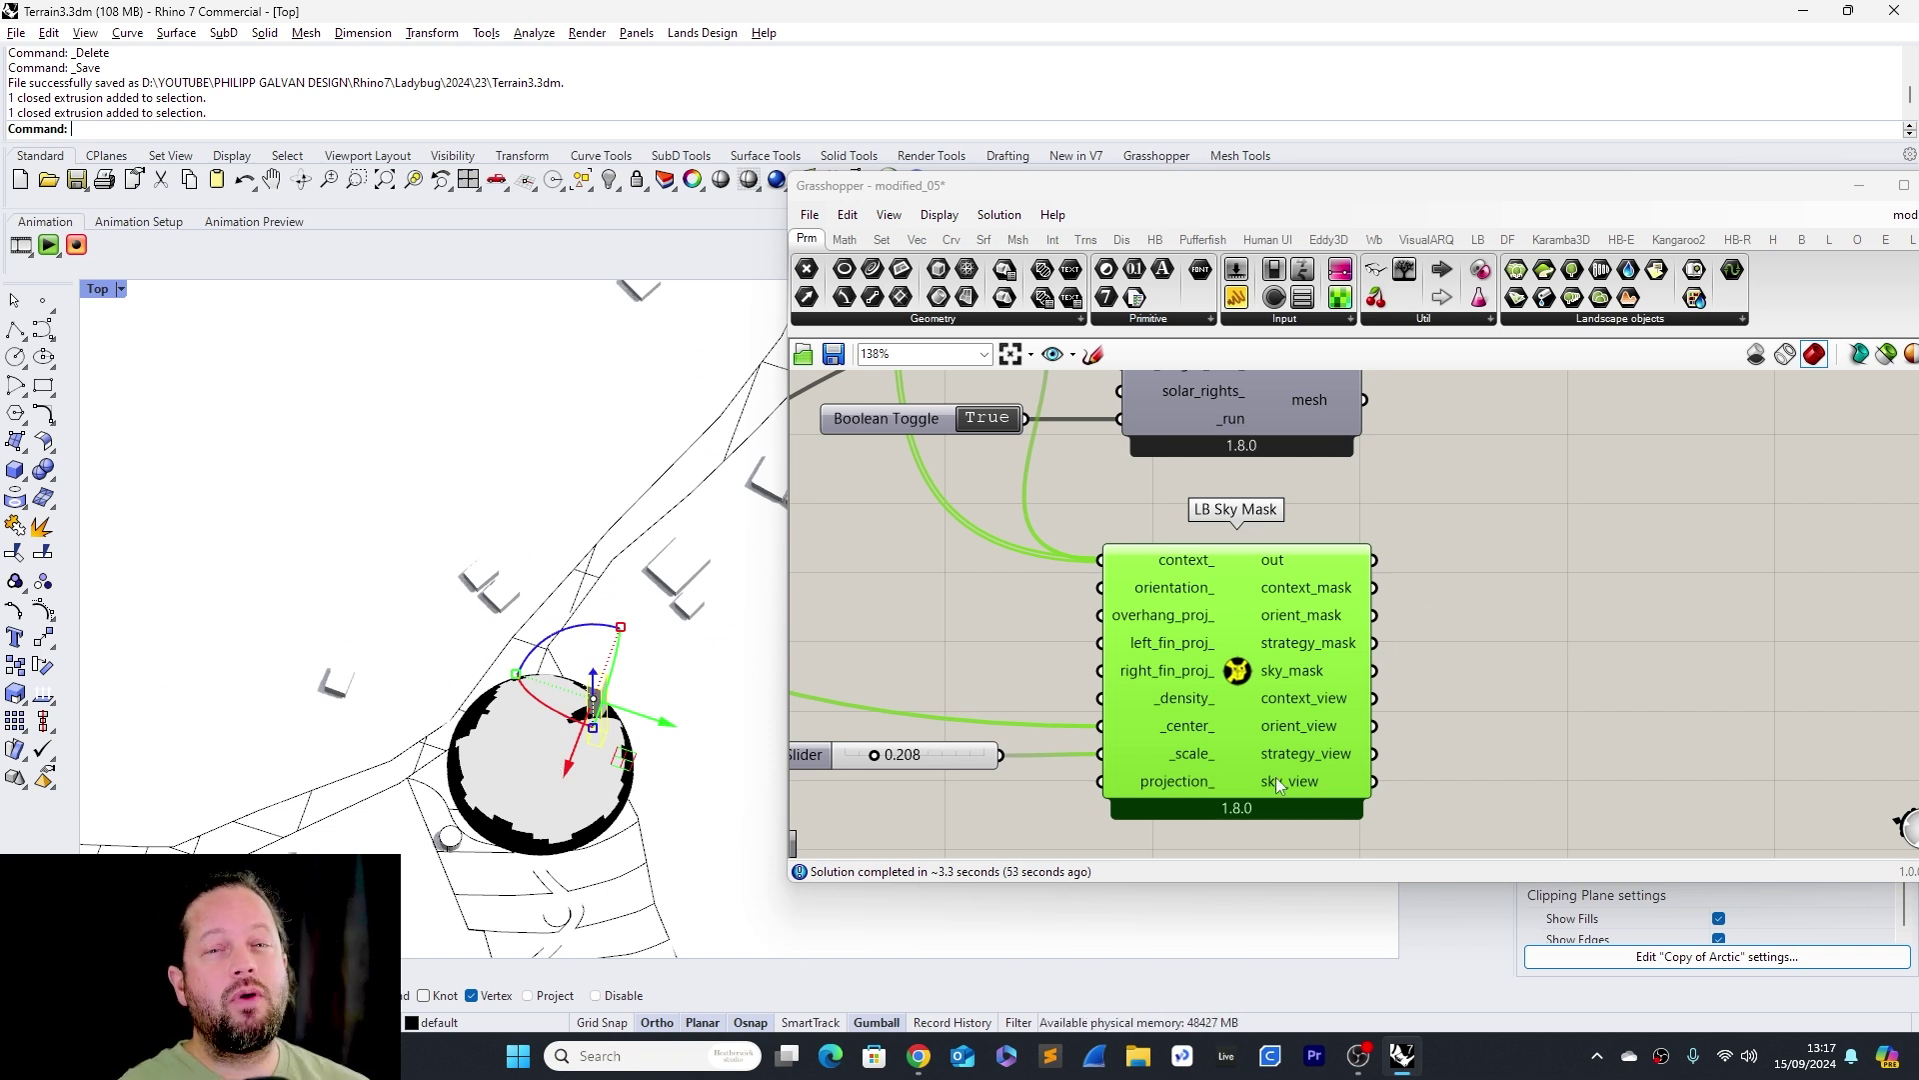
Switch to Chrome and view the channel's members list in YouTube Studio and a neighbouring tab
click(929, 1052)
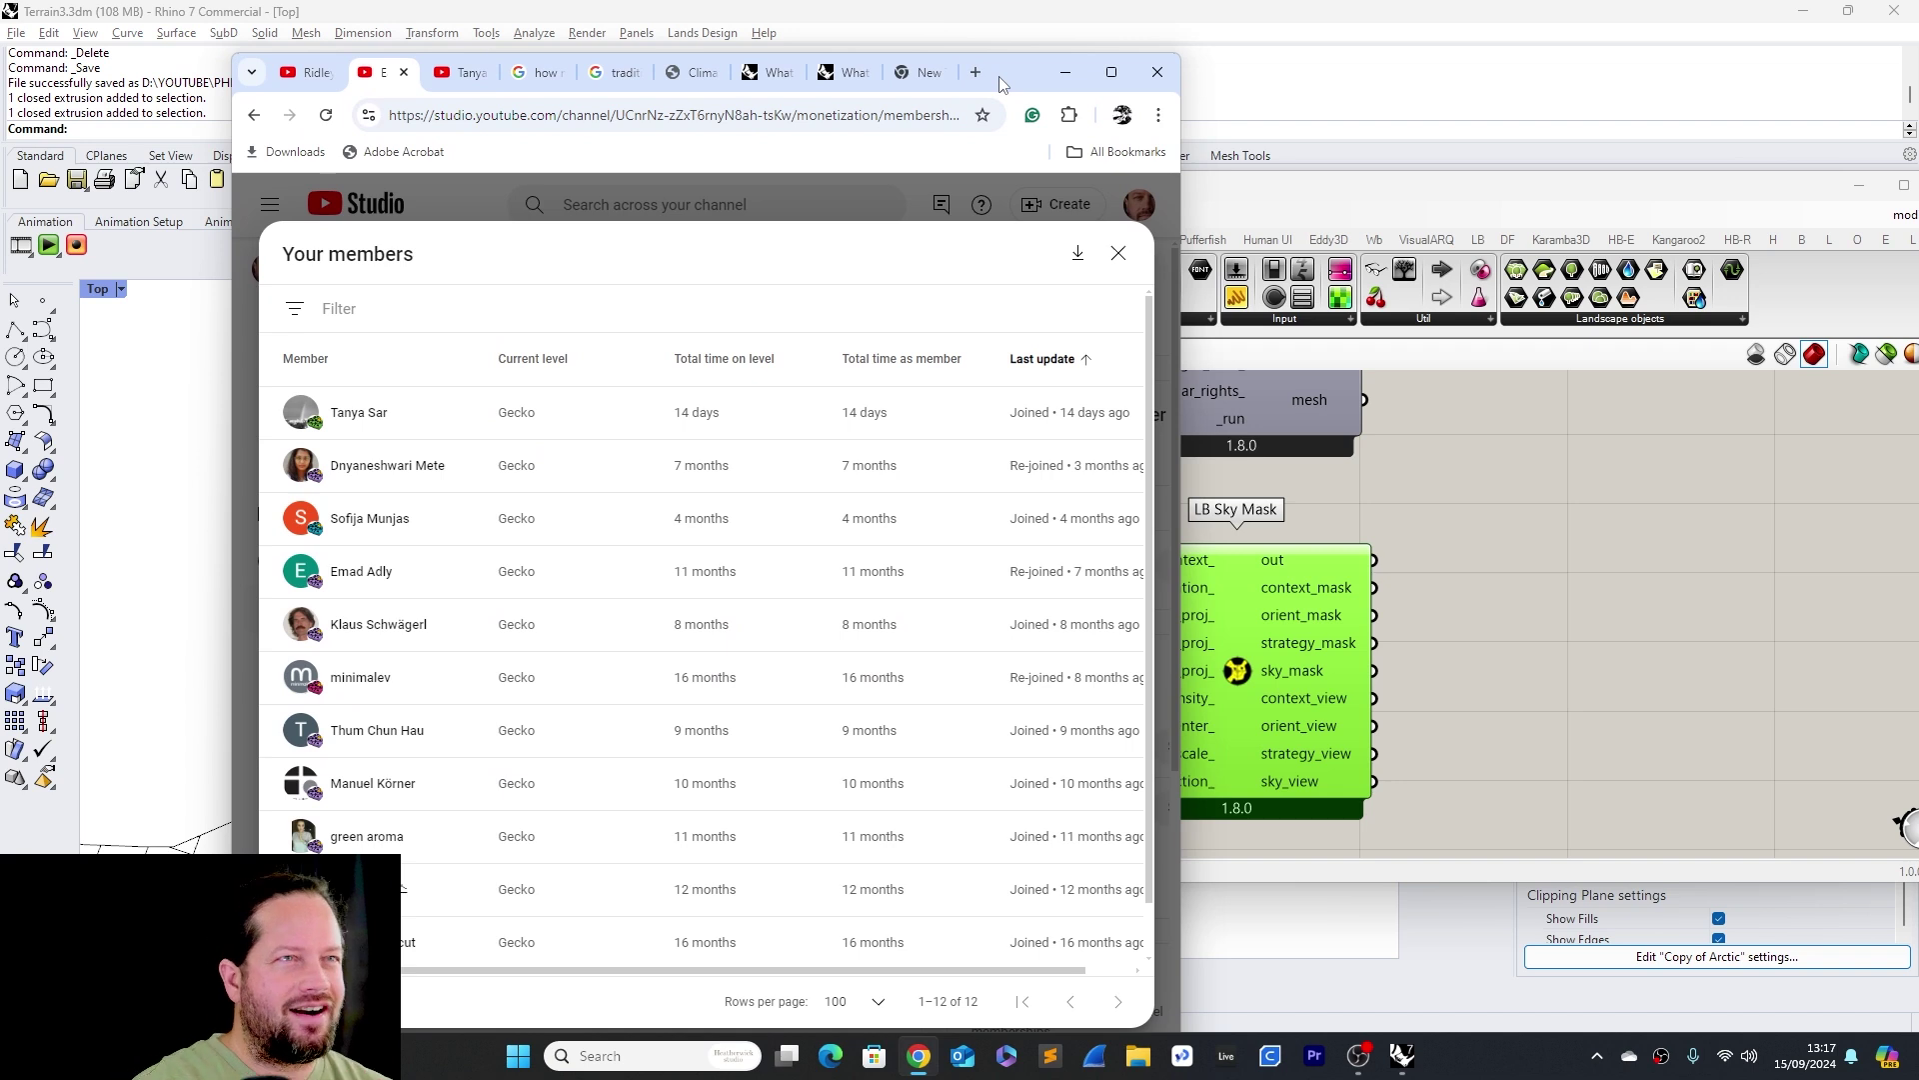
click(465, 80)
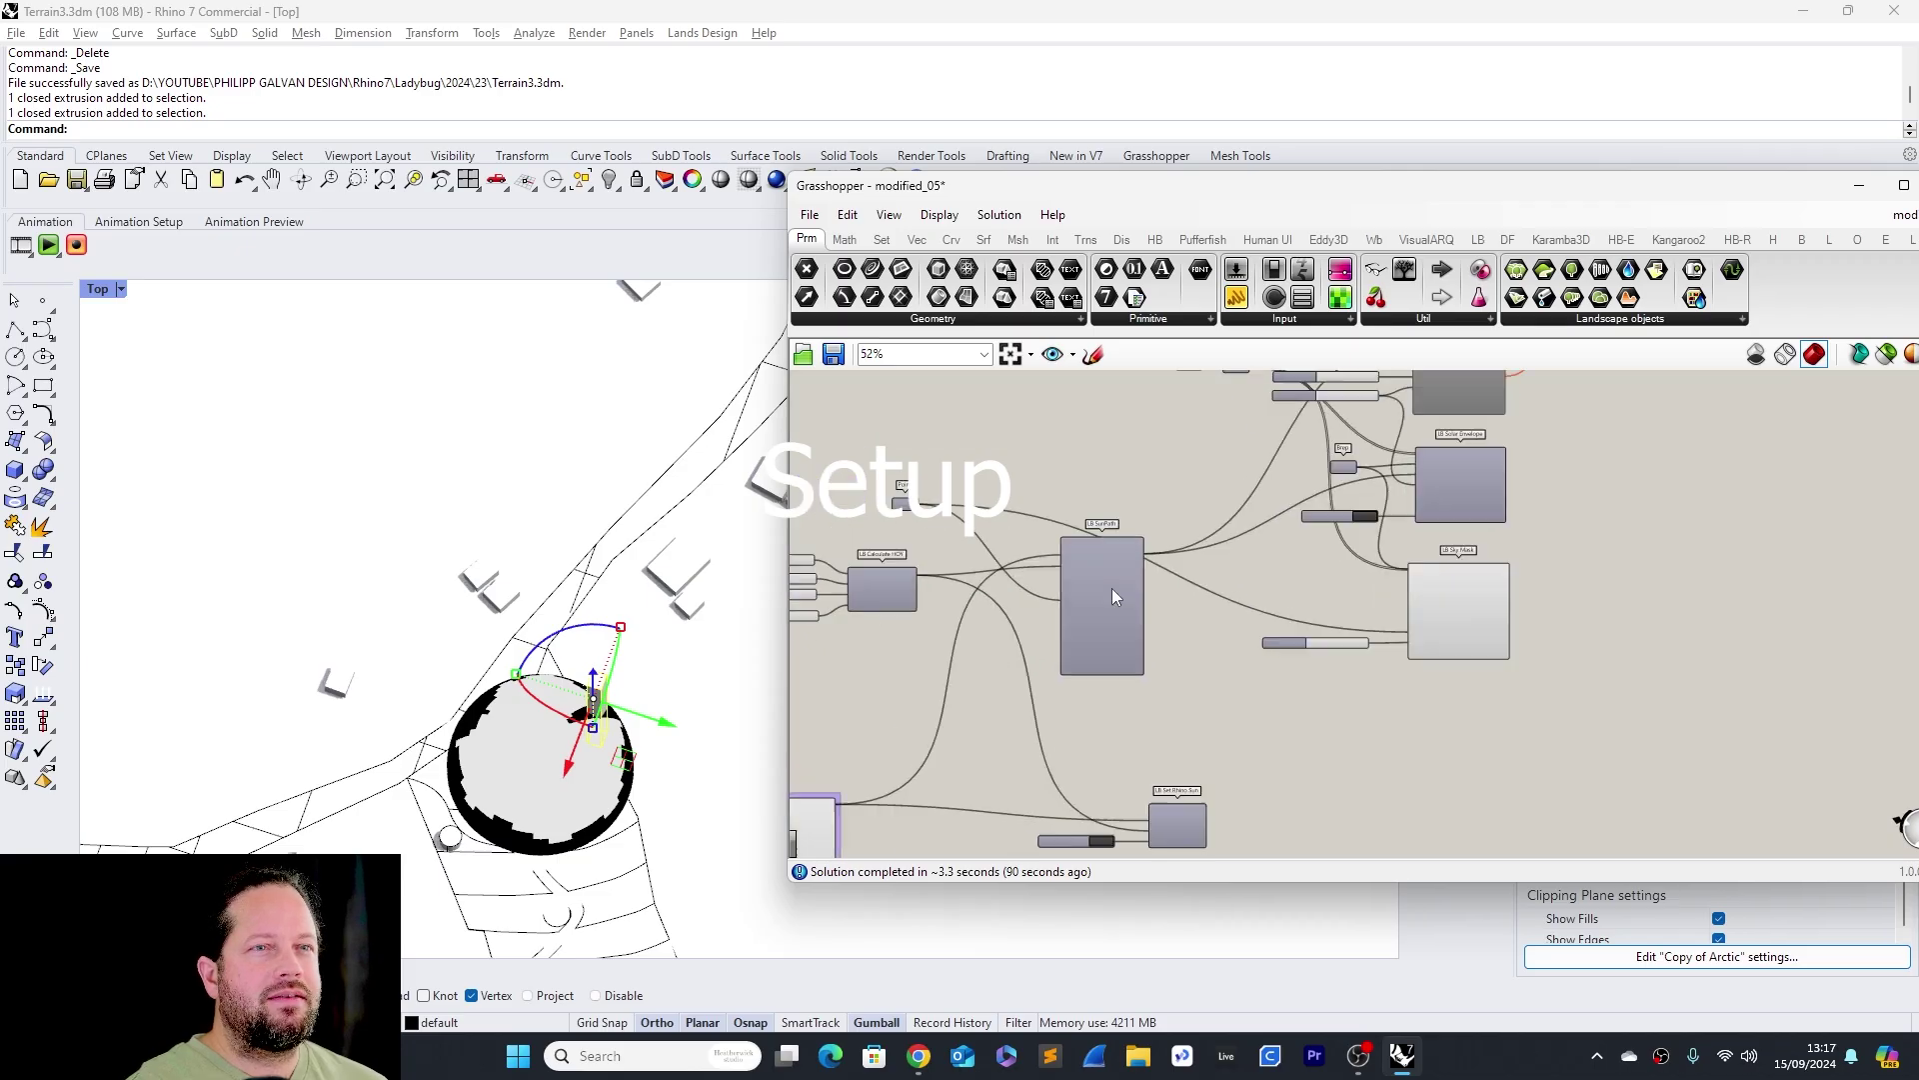
scroll(1111, 588, up, 2)
scroll(1112, 548, down, 5)
drag(957, 429, 1295, 679)
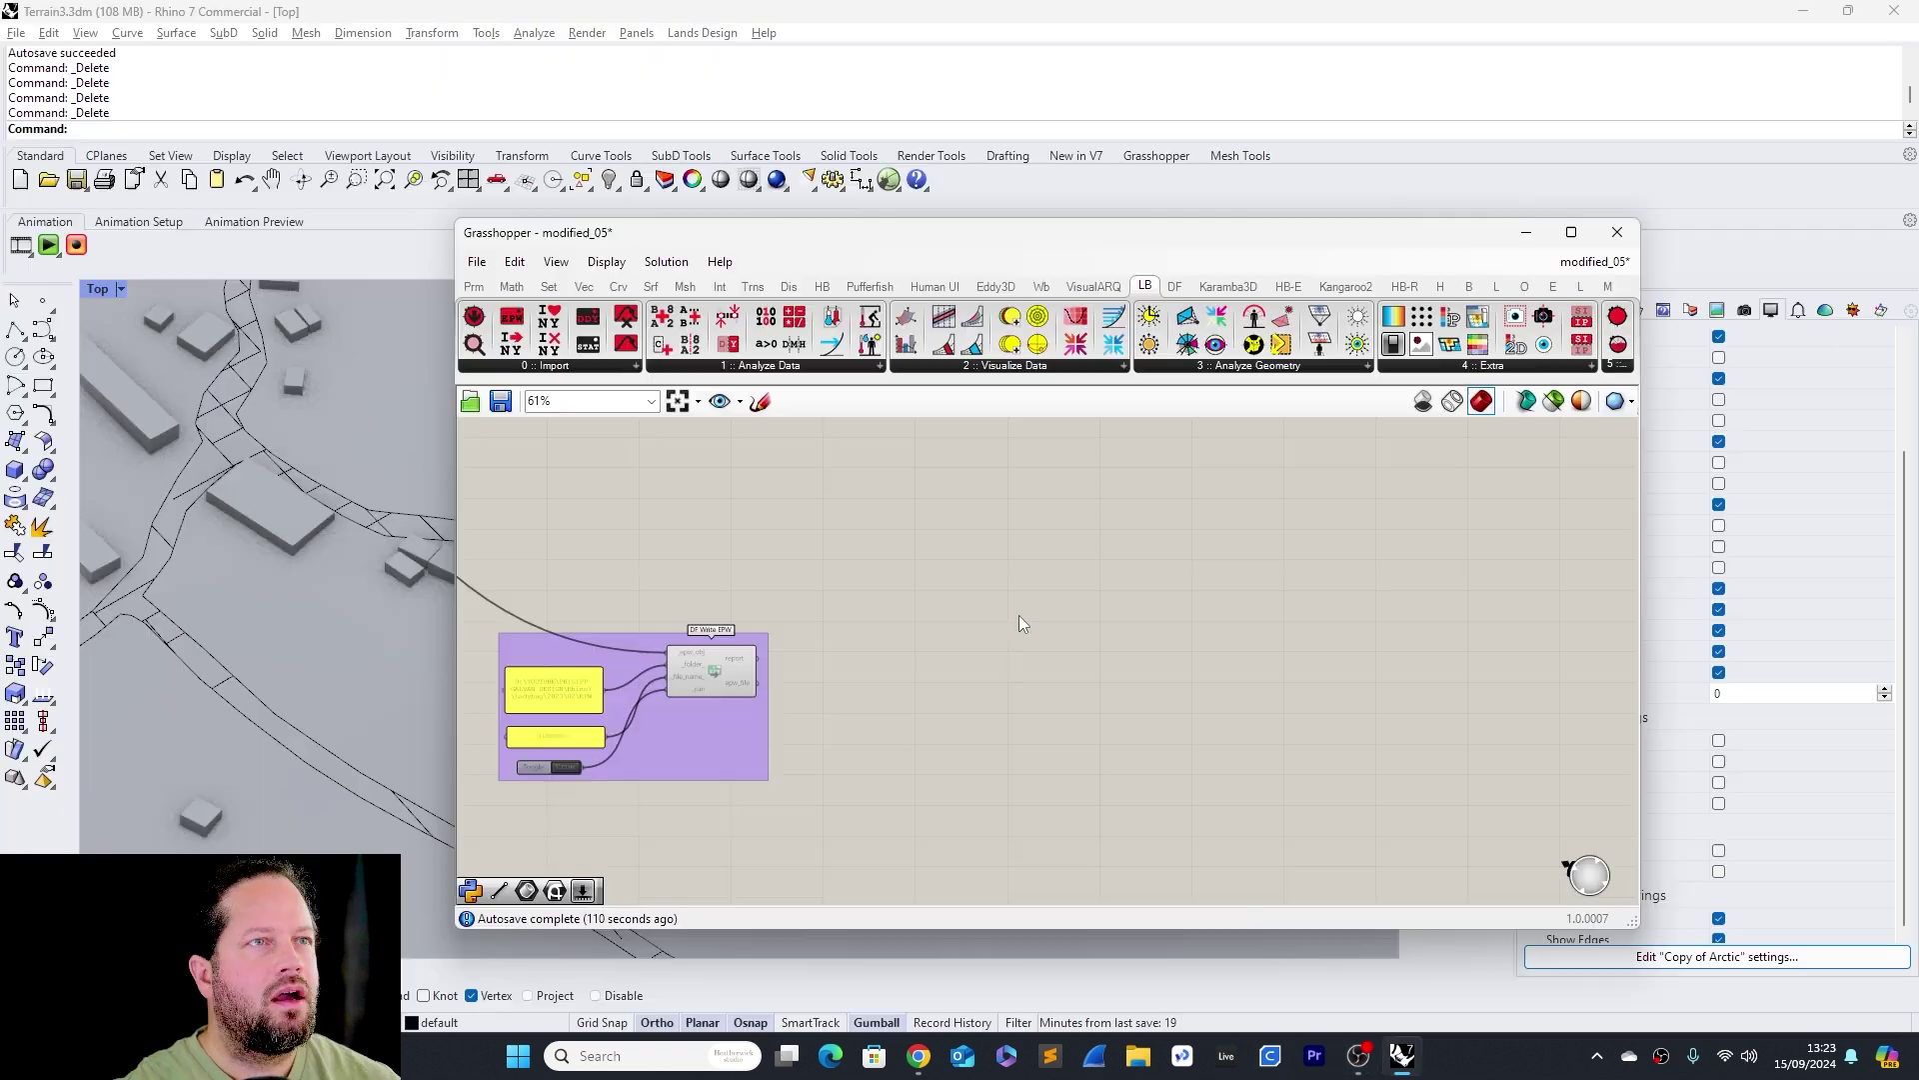
Add an LB Import EPW component beside DF Write EPW and connect the epw_file output to its _epw_file input
scroll(1021, 627, down, 3)
click(511, 318)
click(781, 588)
scroll(619, 529, up, 6)
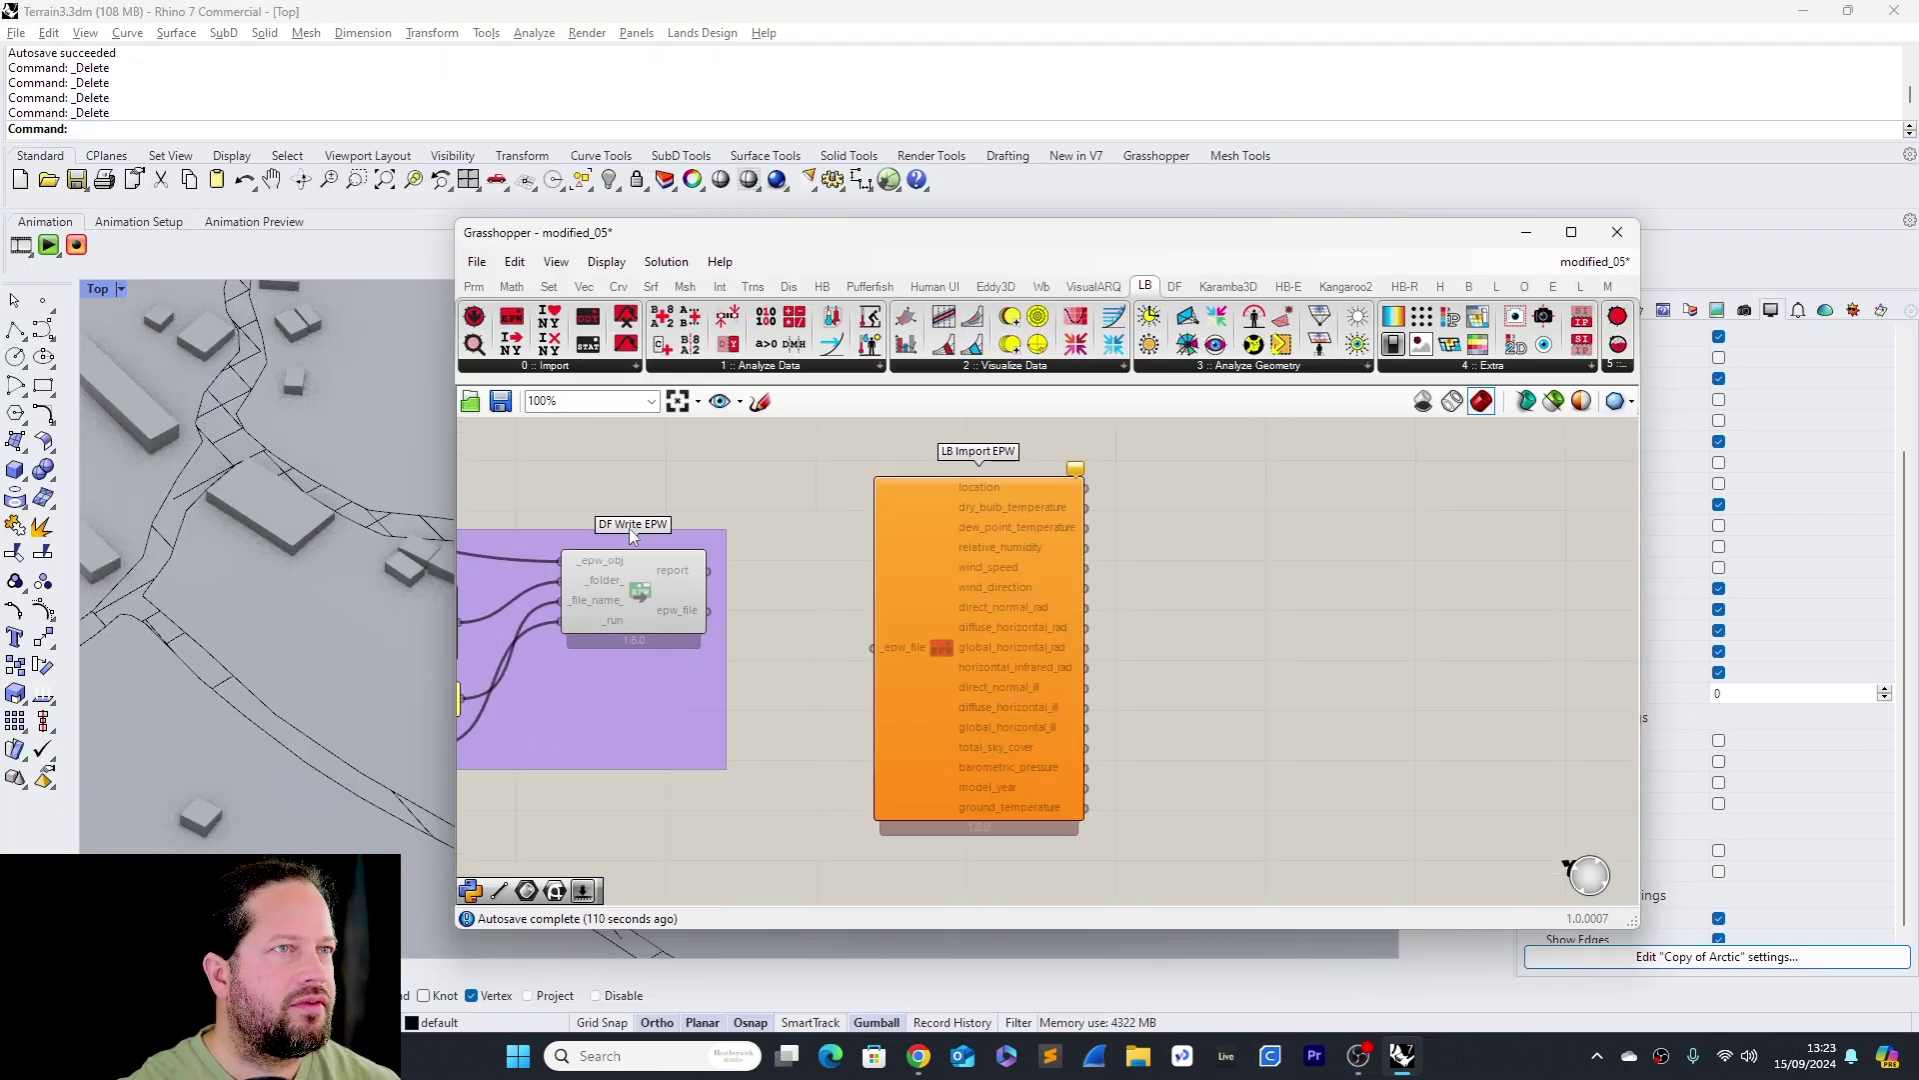
drag(710, 608, 874, 646)
scroll(795, 500, down, 1)
drag(882, 535, 900, 532)
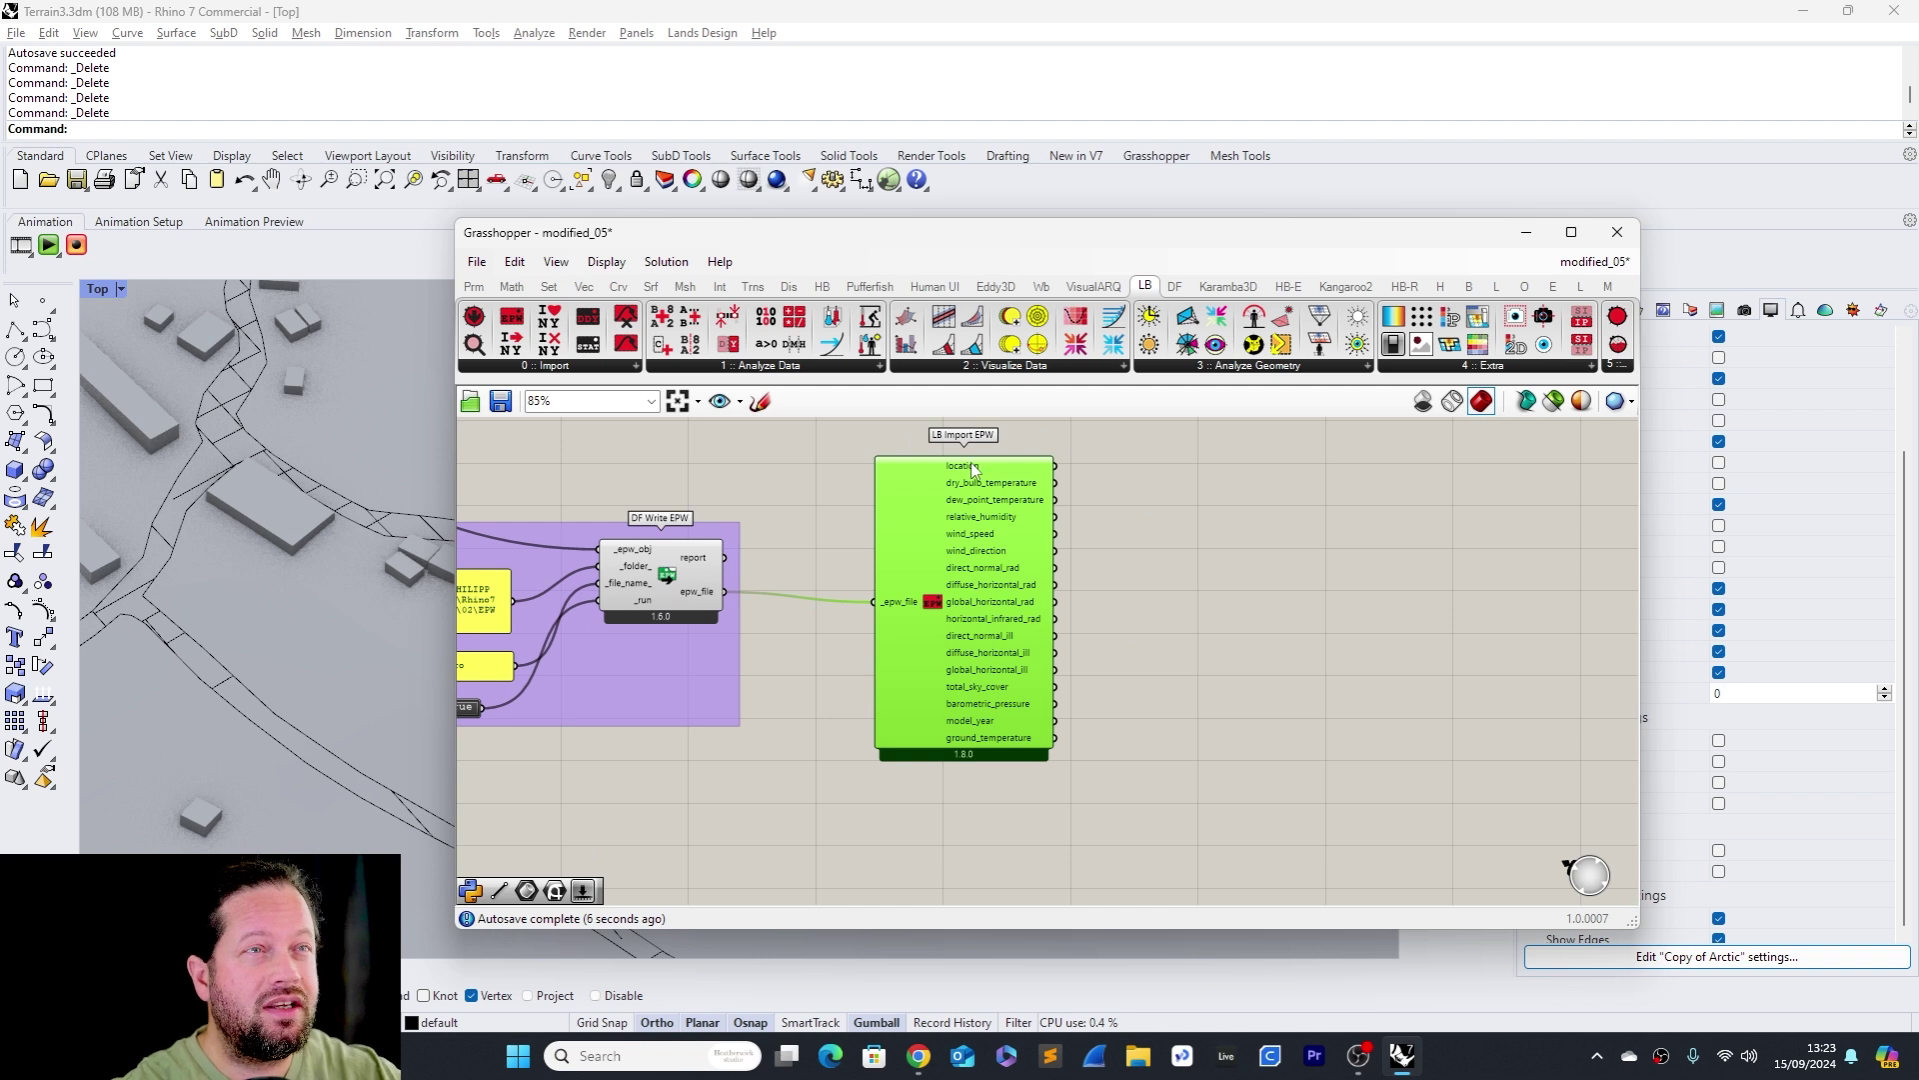
Place an LB Import Location component below LB Import EPW and delete the LB Import EPW component
drag(522, 345, 955, 807)
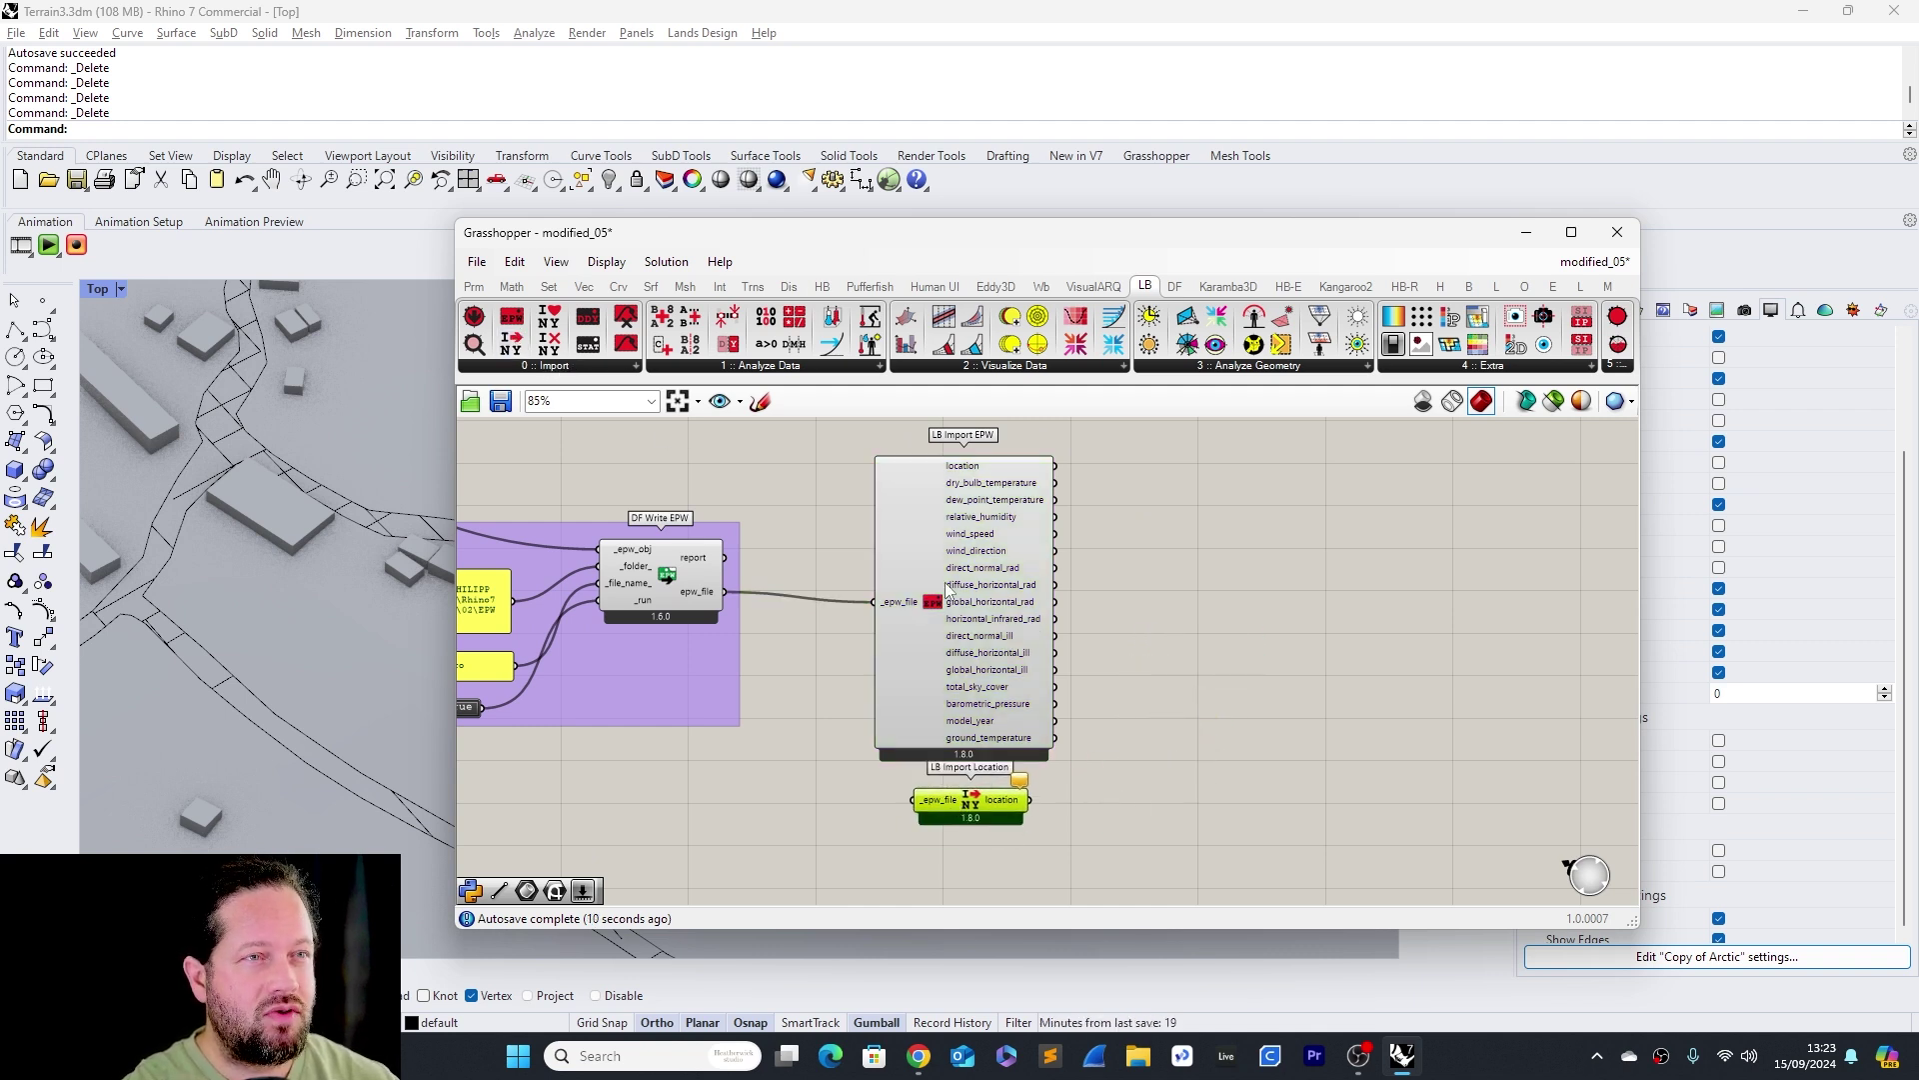
click(932, 549)
text(.)
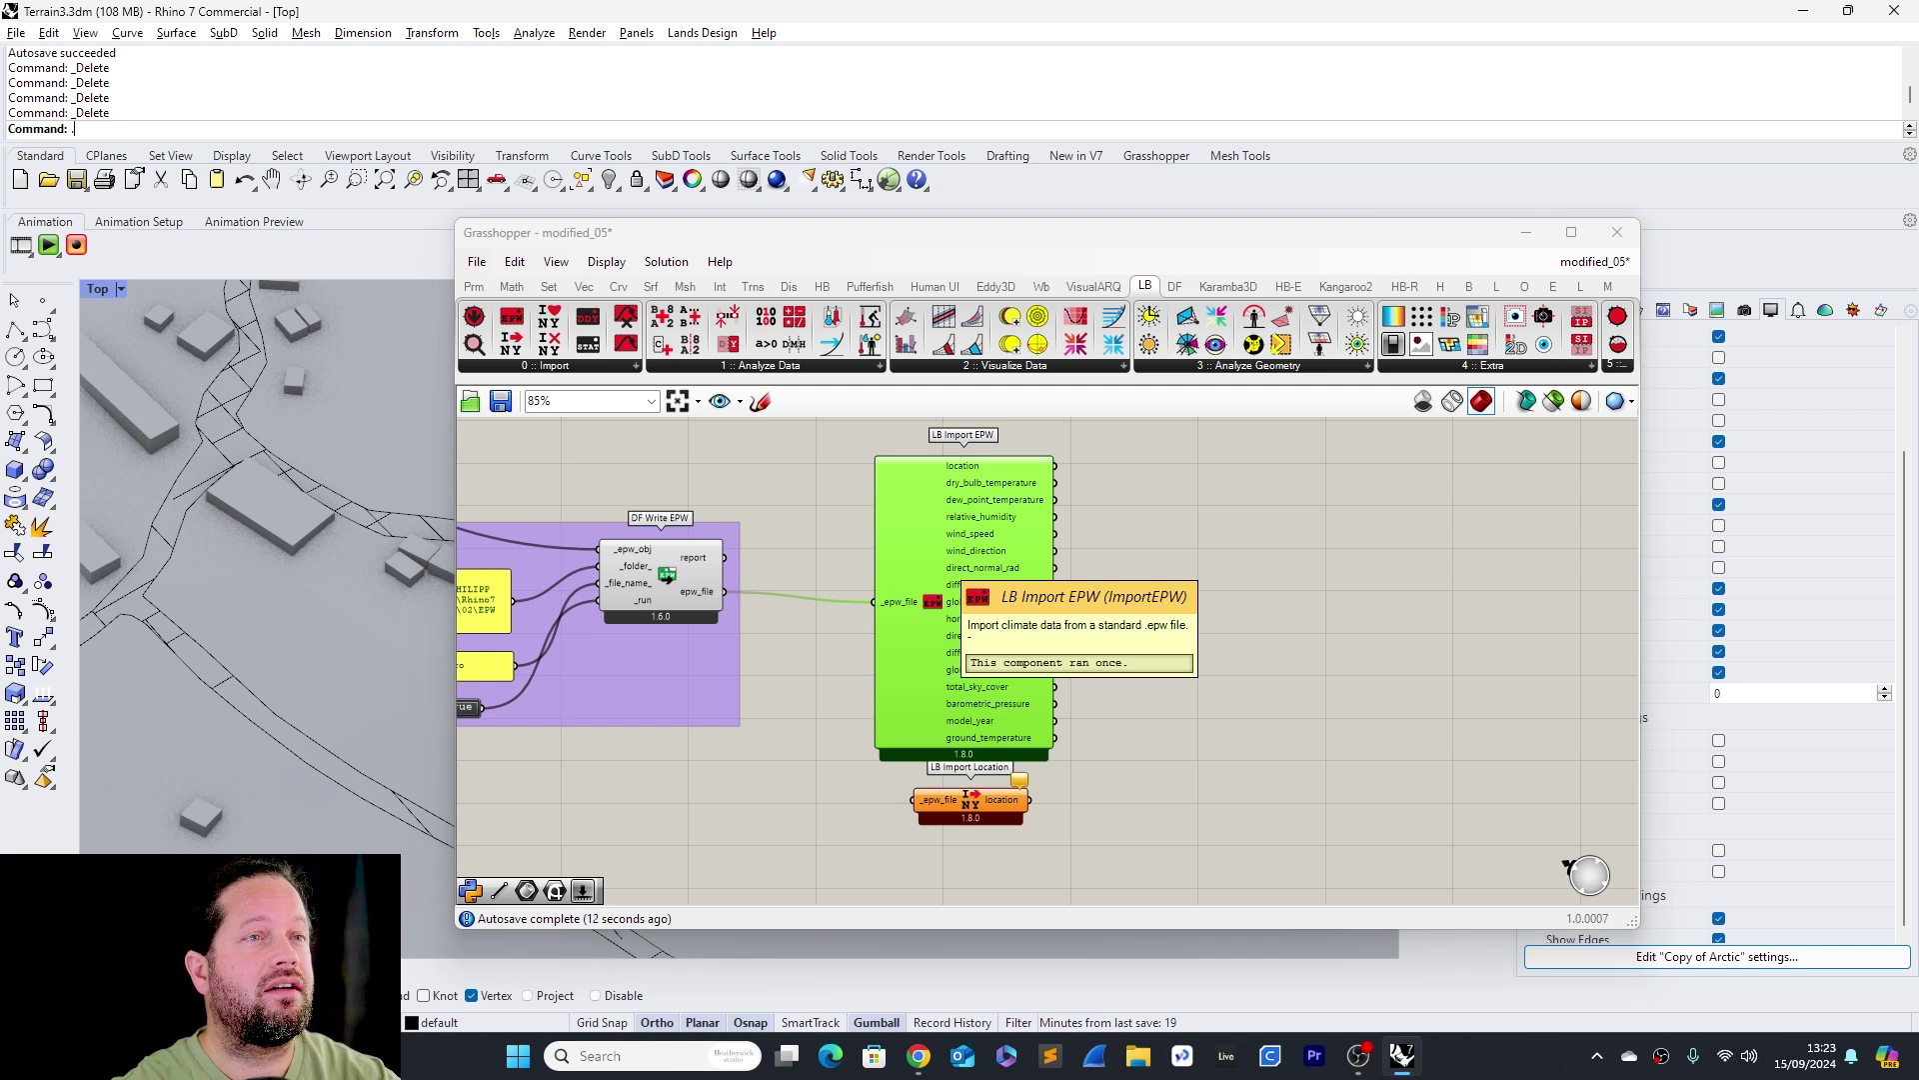
click(515, 262)
click(542, 471)
Move LB Import Location beside DF Write EPW and connect the epw_file output to its _epw_file input
drag(980, 811, 935, 632)
drag(934, 633, 985, 628)
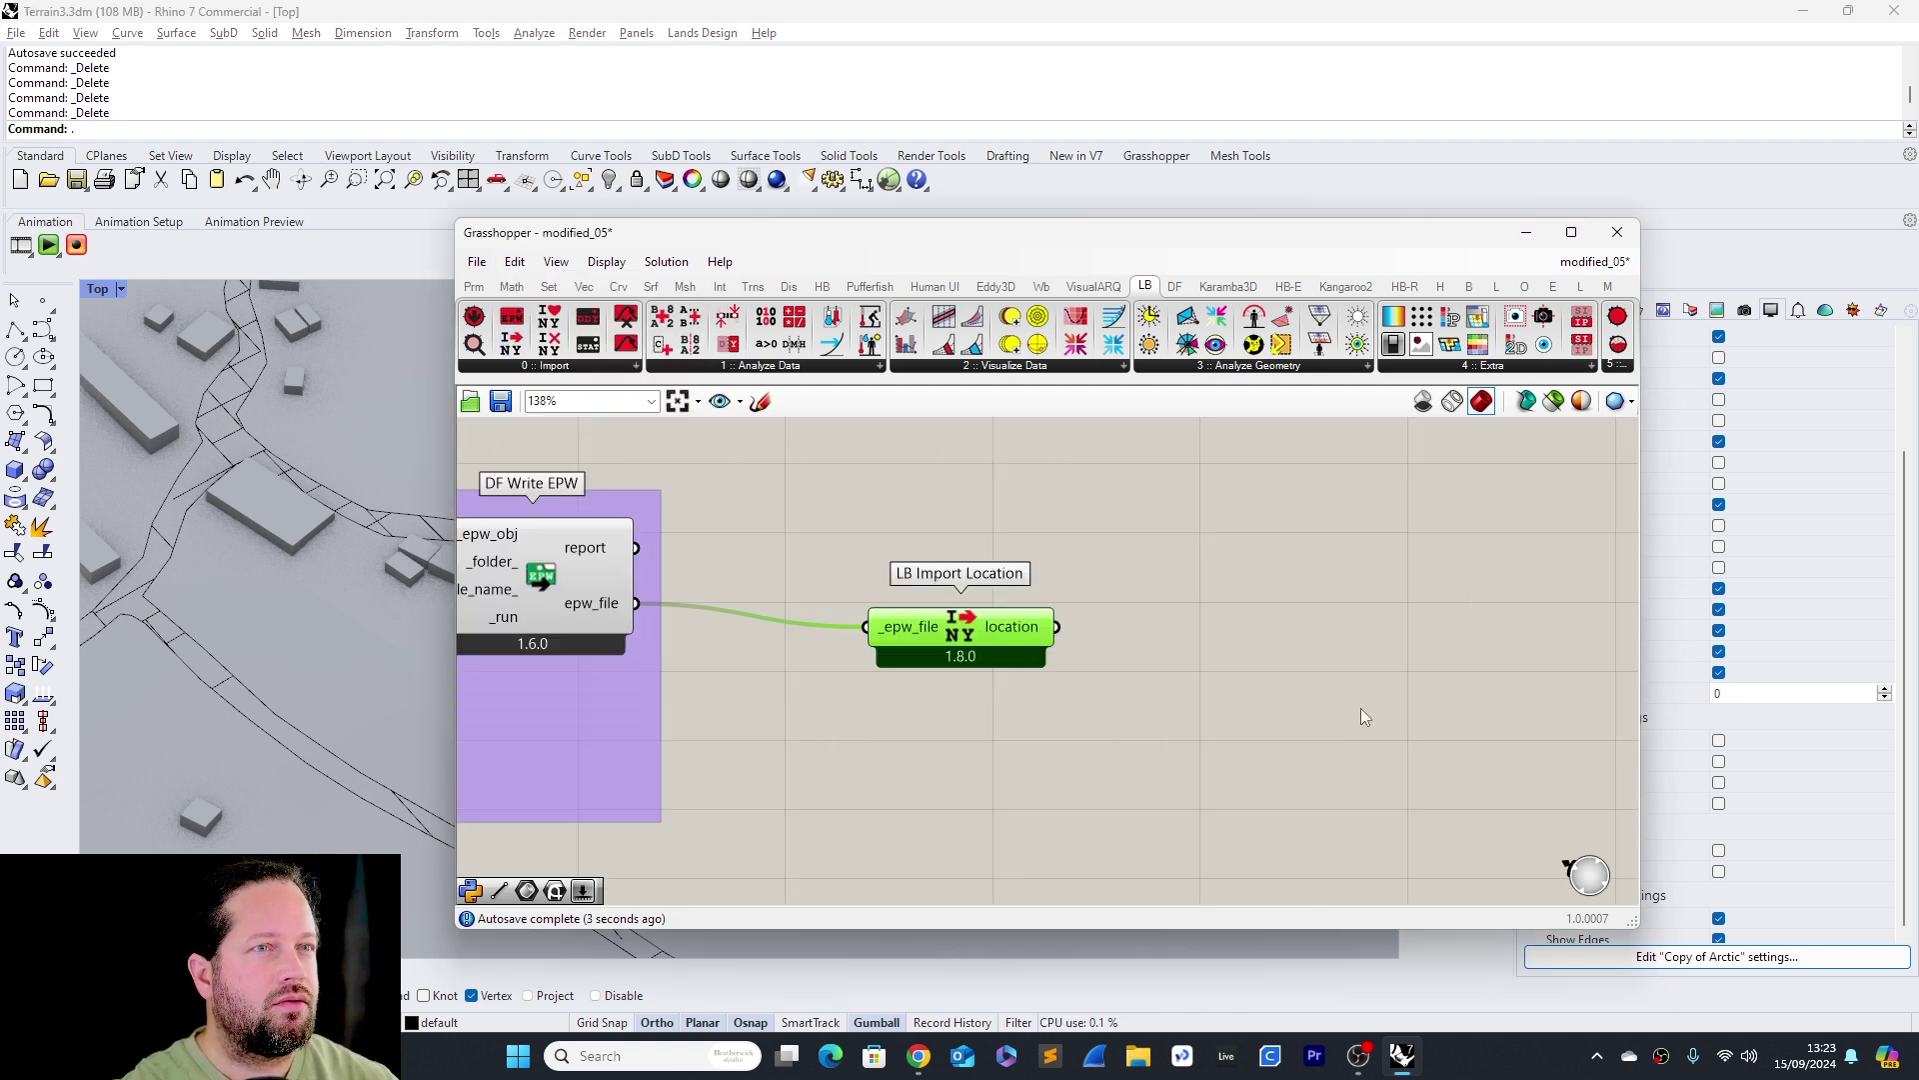
click(1360, 710)
click(1266, 612)
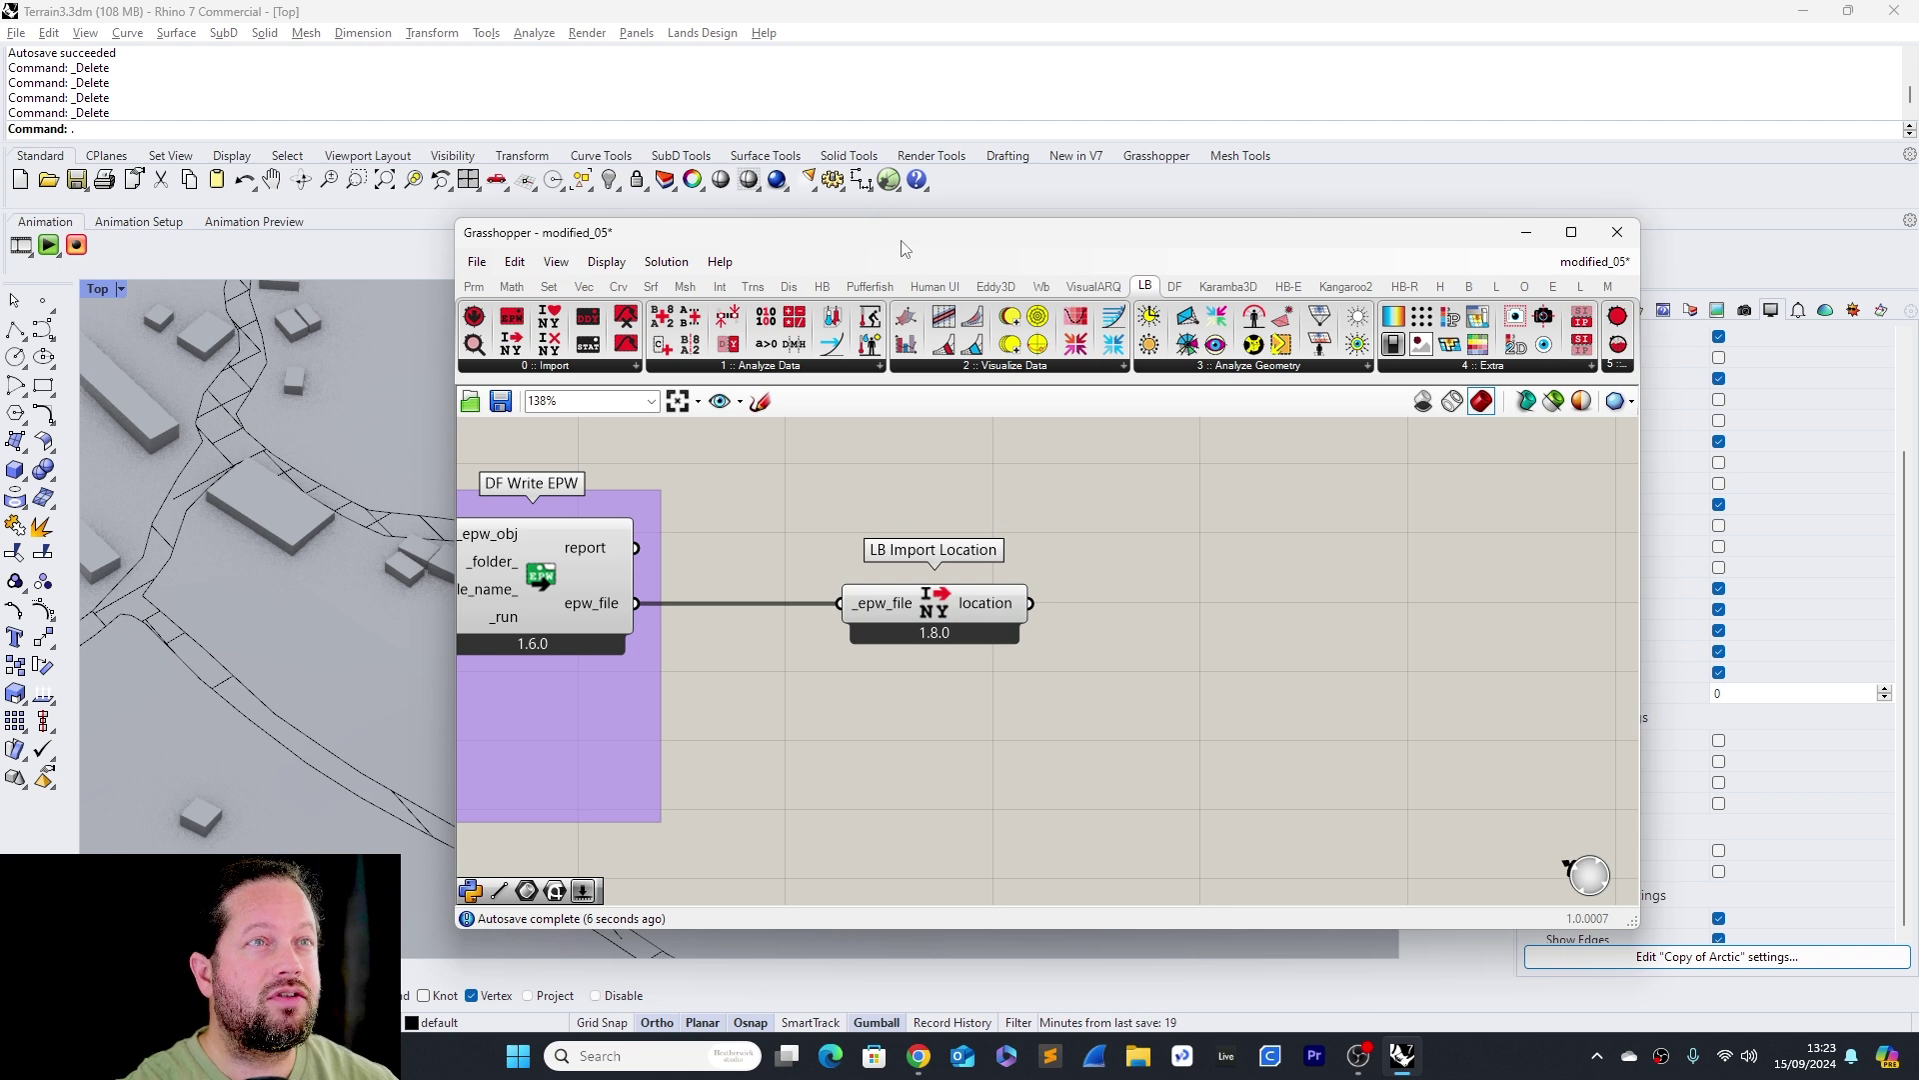
drag(899, 244, 785, 242)
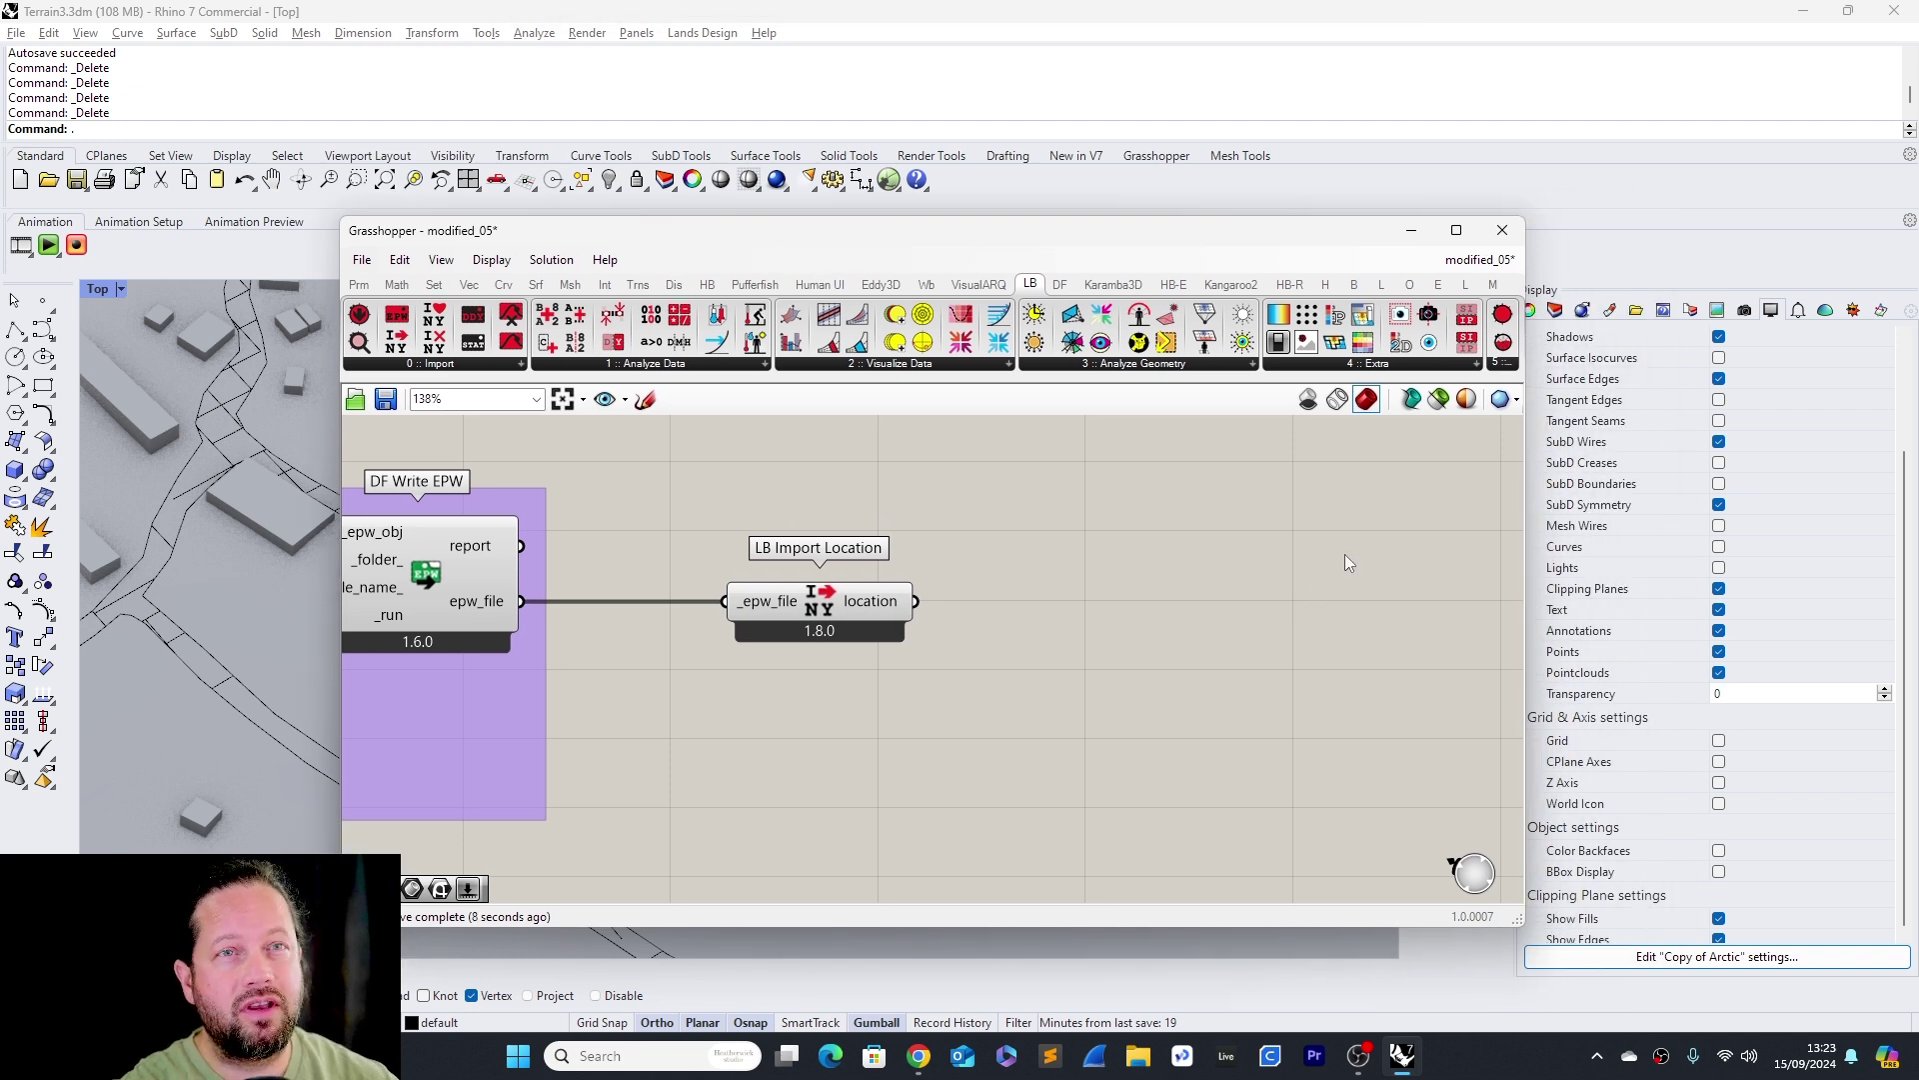
Close the Grasshopper window and turn on the Rhino sun in the Sun settings
click(1503, 230)
scroll(871, 674, down, 10)
scroll(871, 674, up, 10)
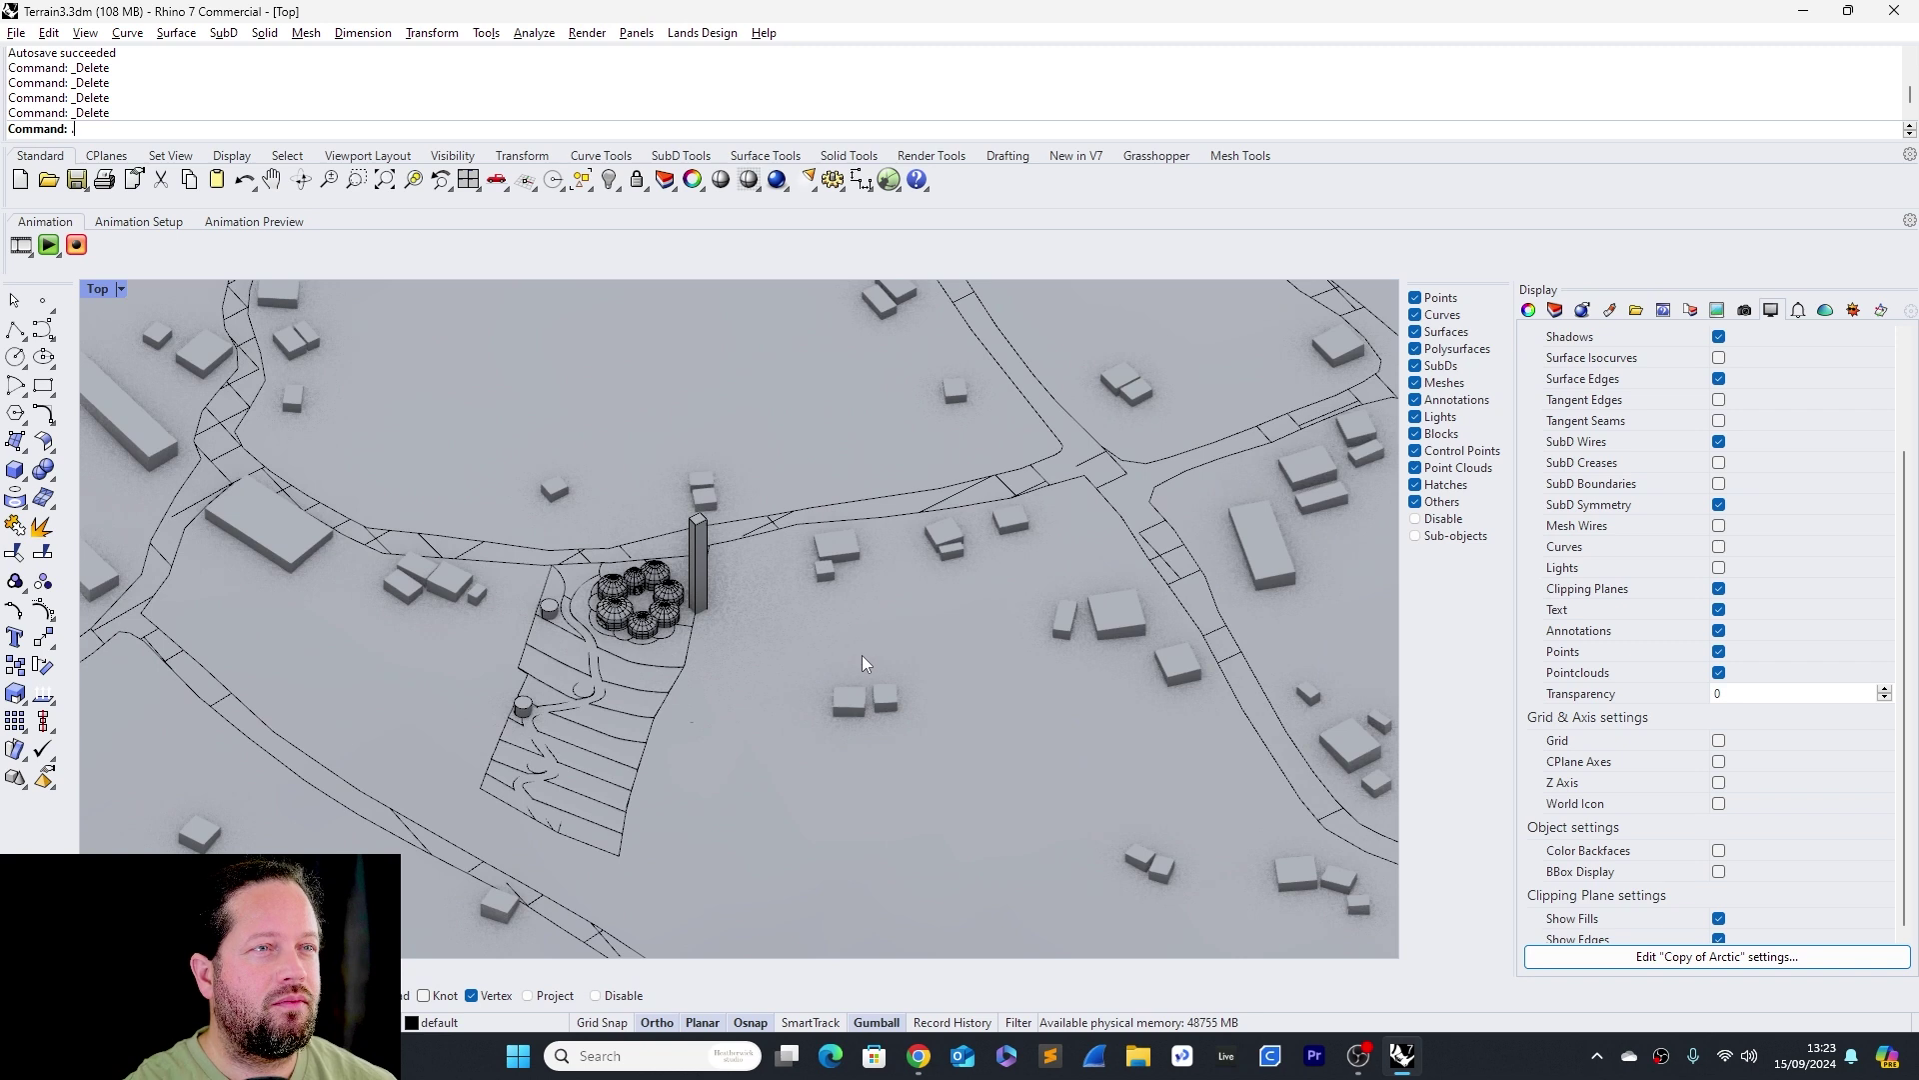
right_drag(862, 656, 732, 585)
click(1852, 310)
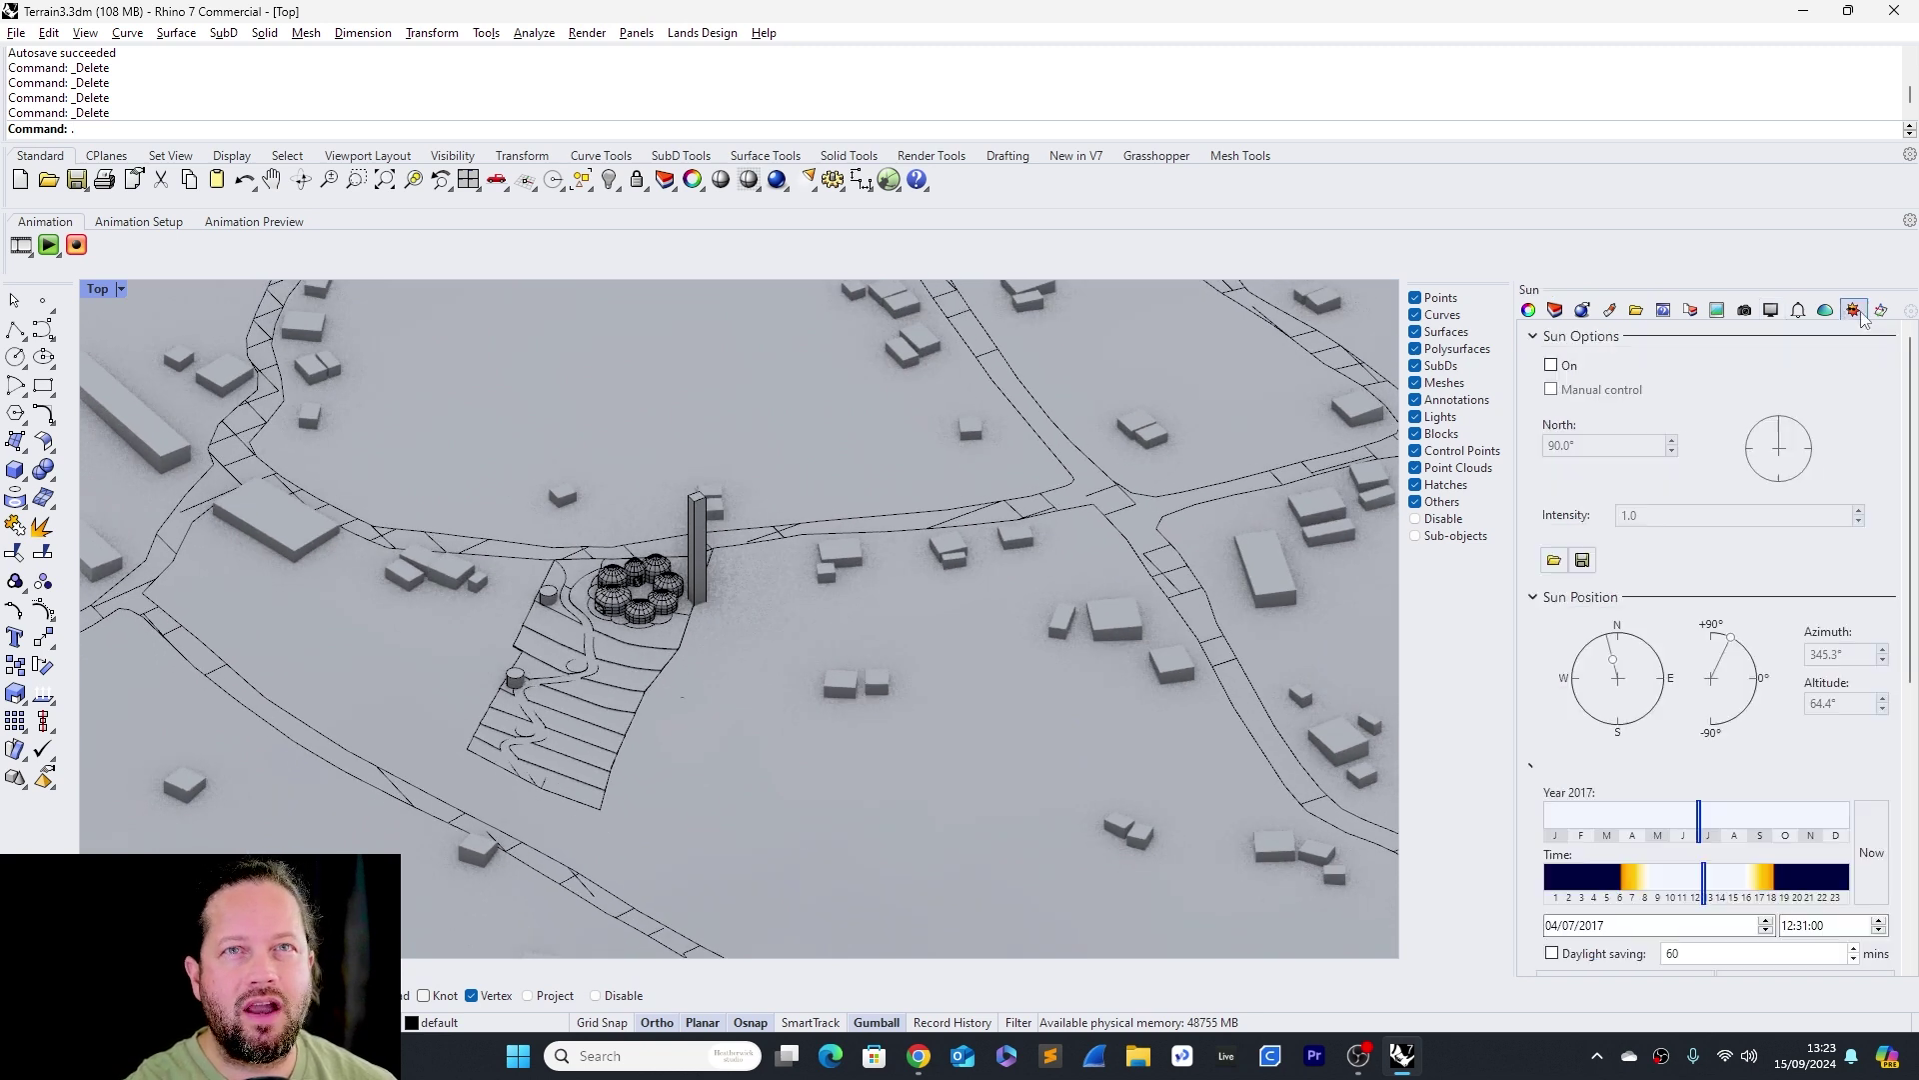
click(1552, 366)
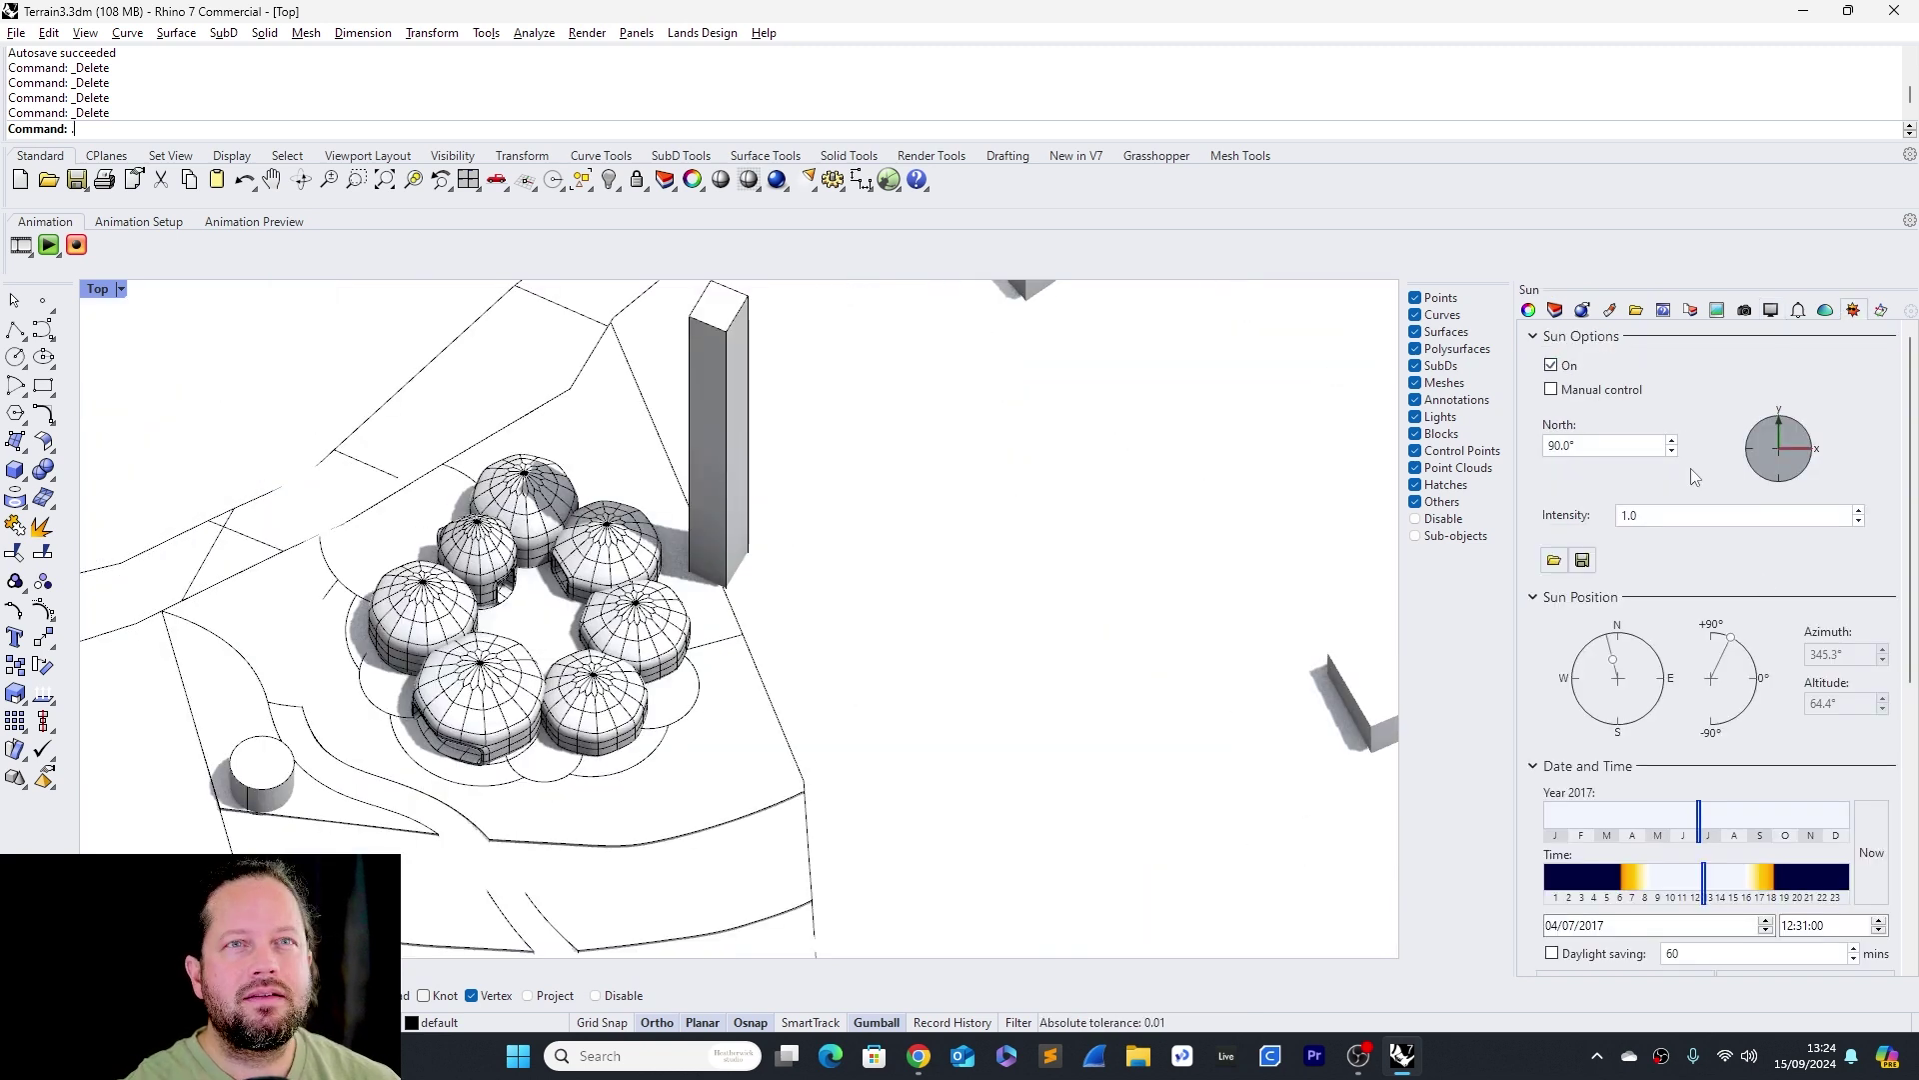
Review the Copy of Arctic display mode's viewport, visibility and lighting scheme settings in the document properties
click(49, 33)
click(110, 576)
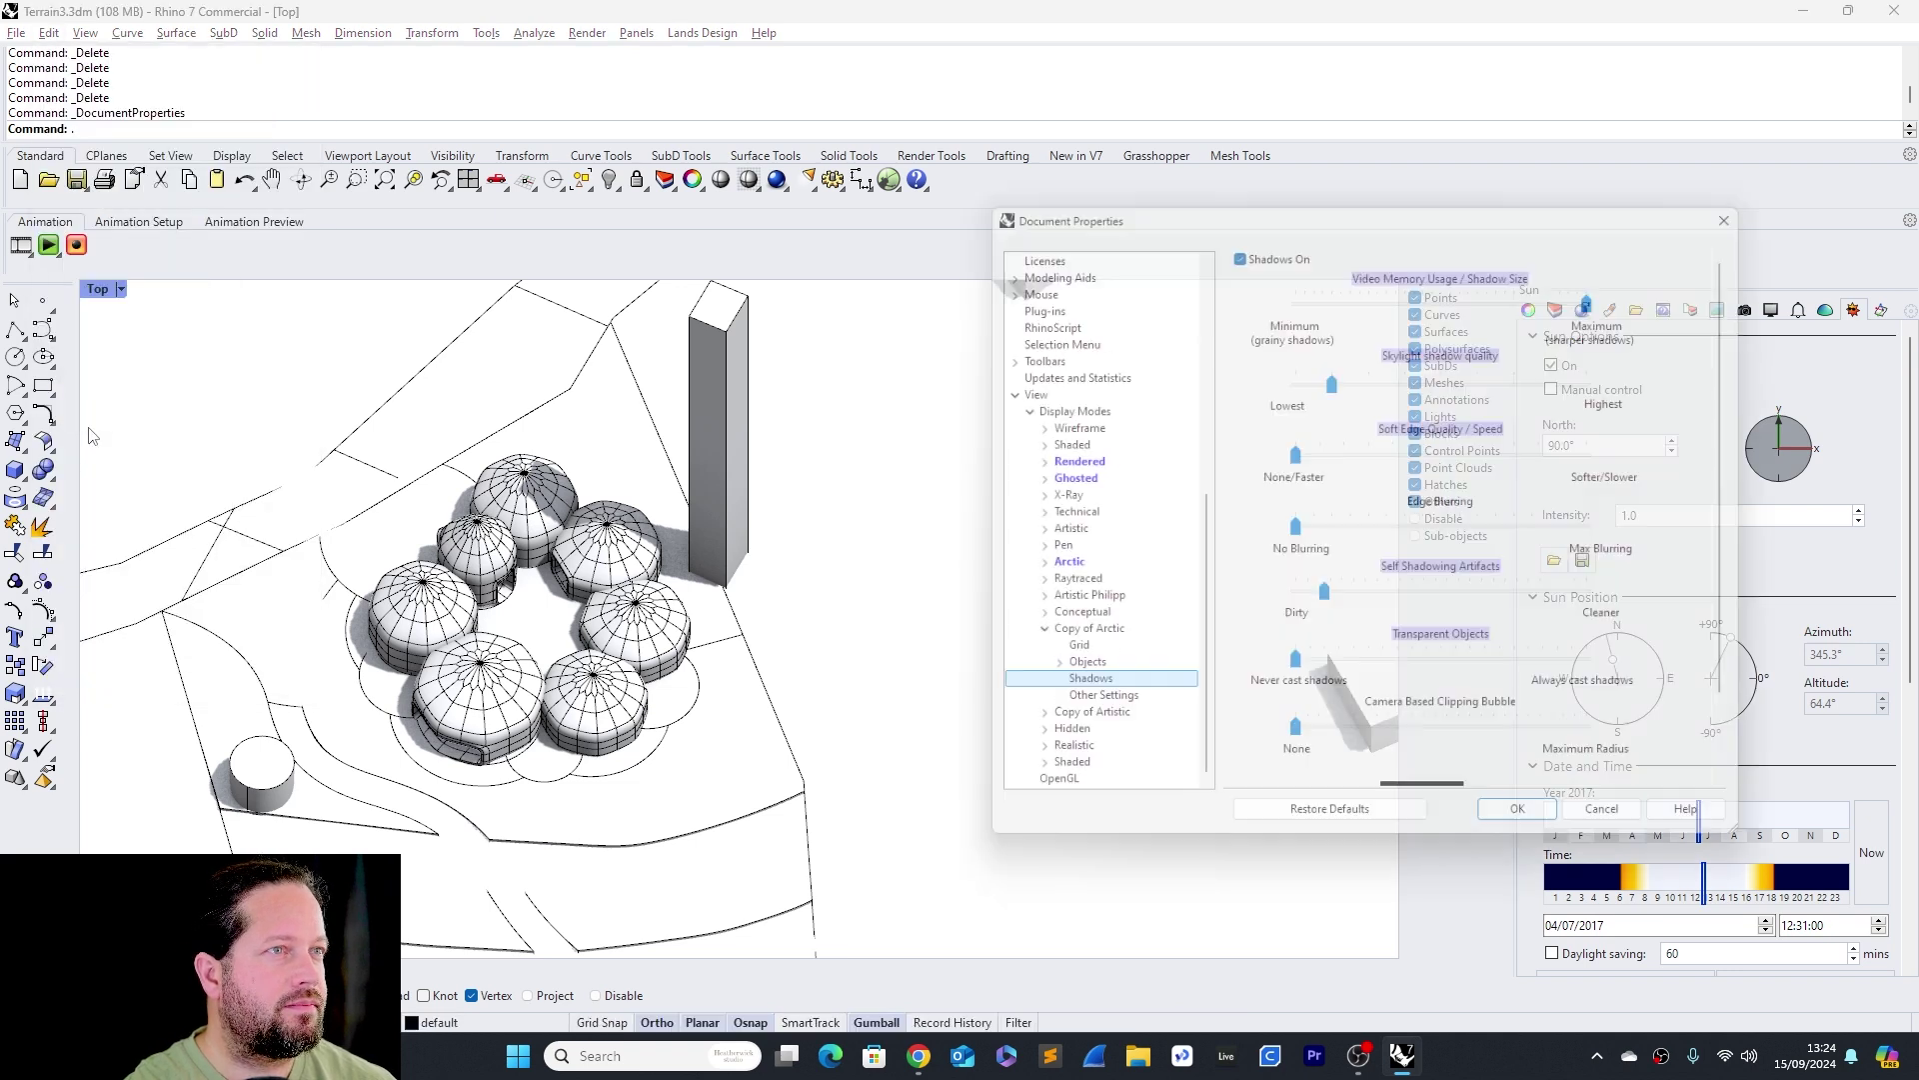
click(944, 641)
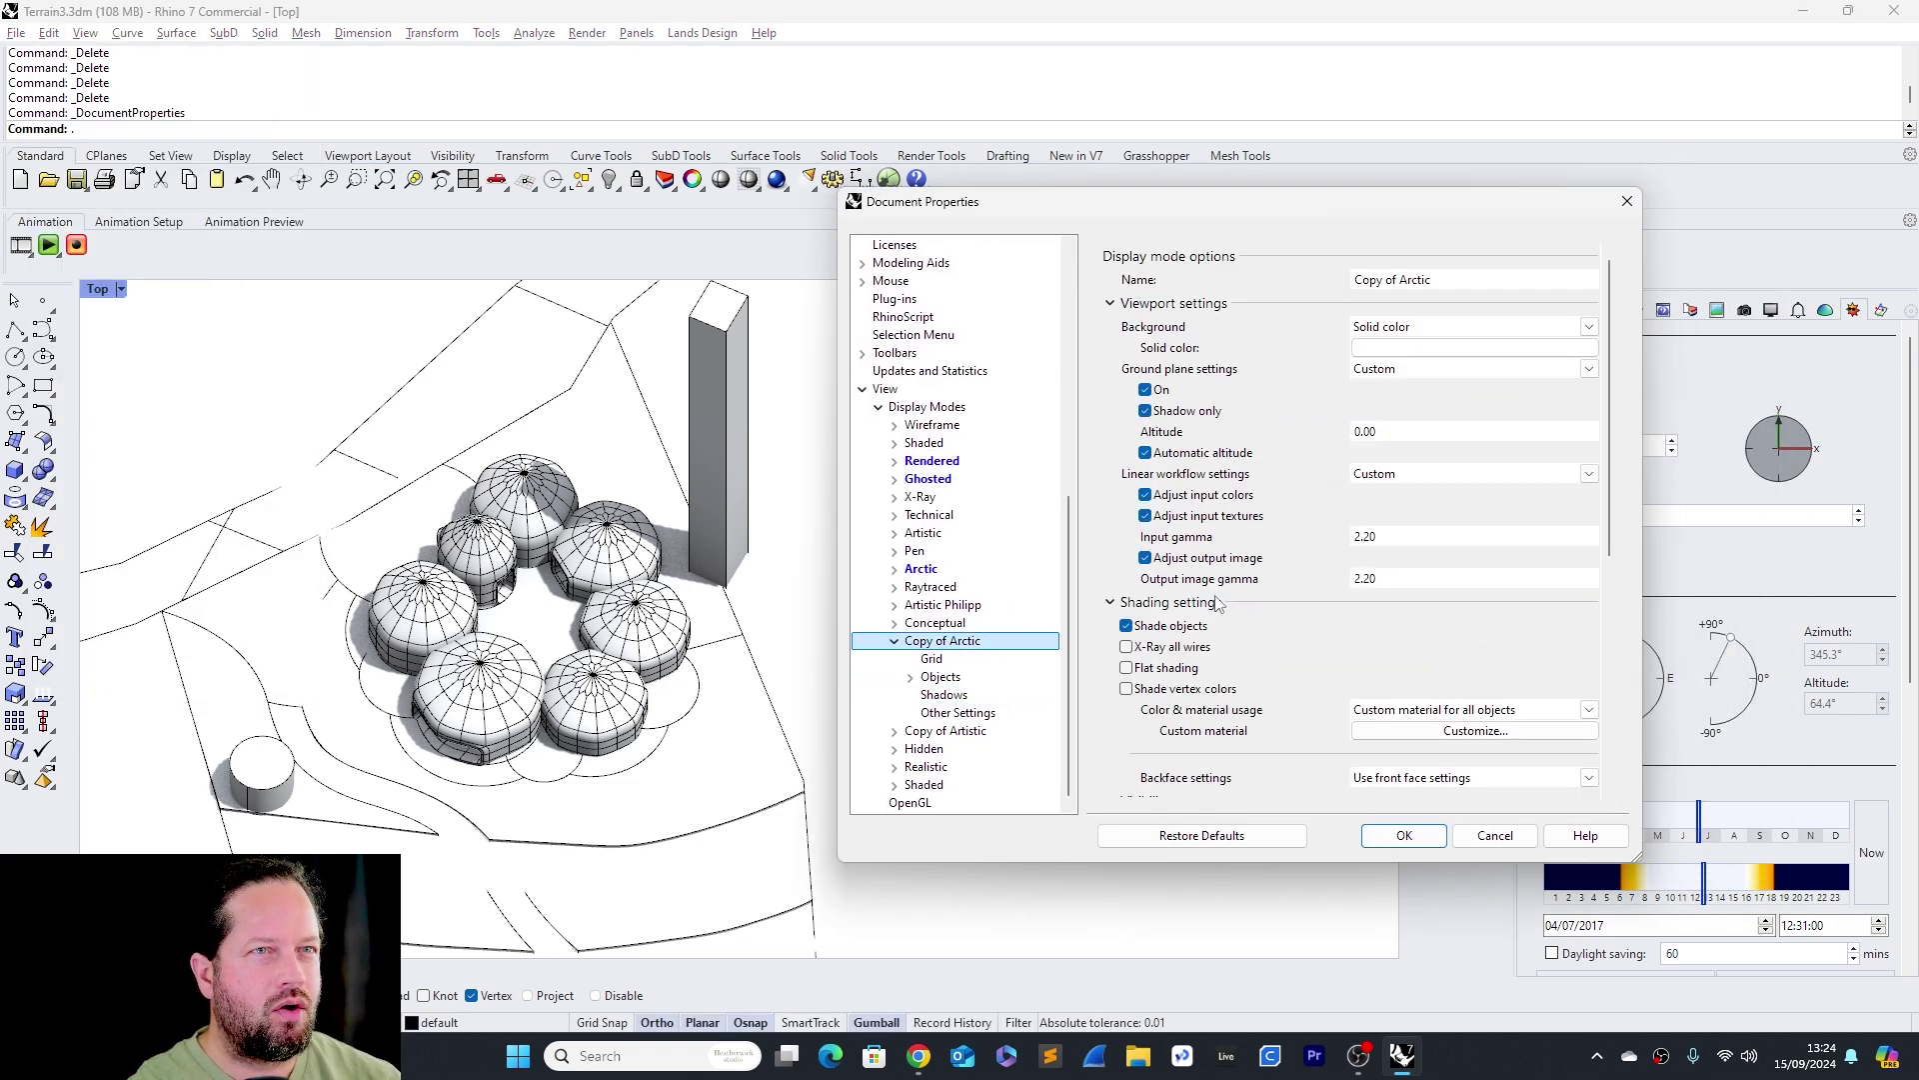
drag(1043, 214, 1036, 244)
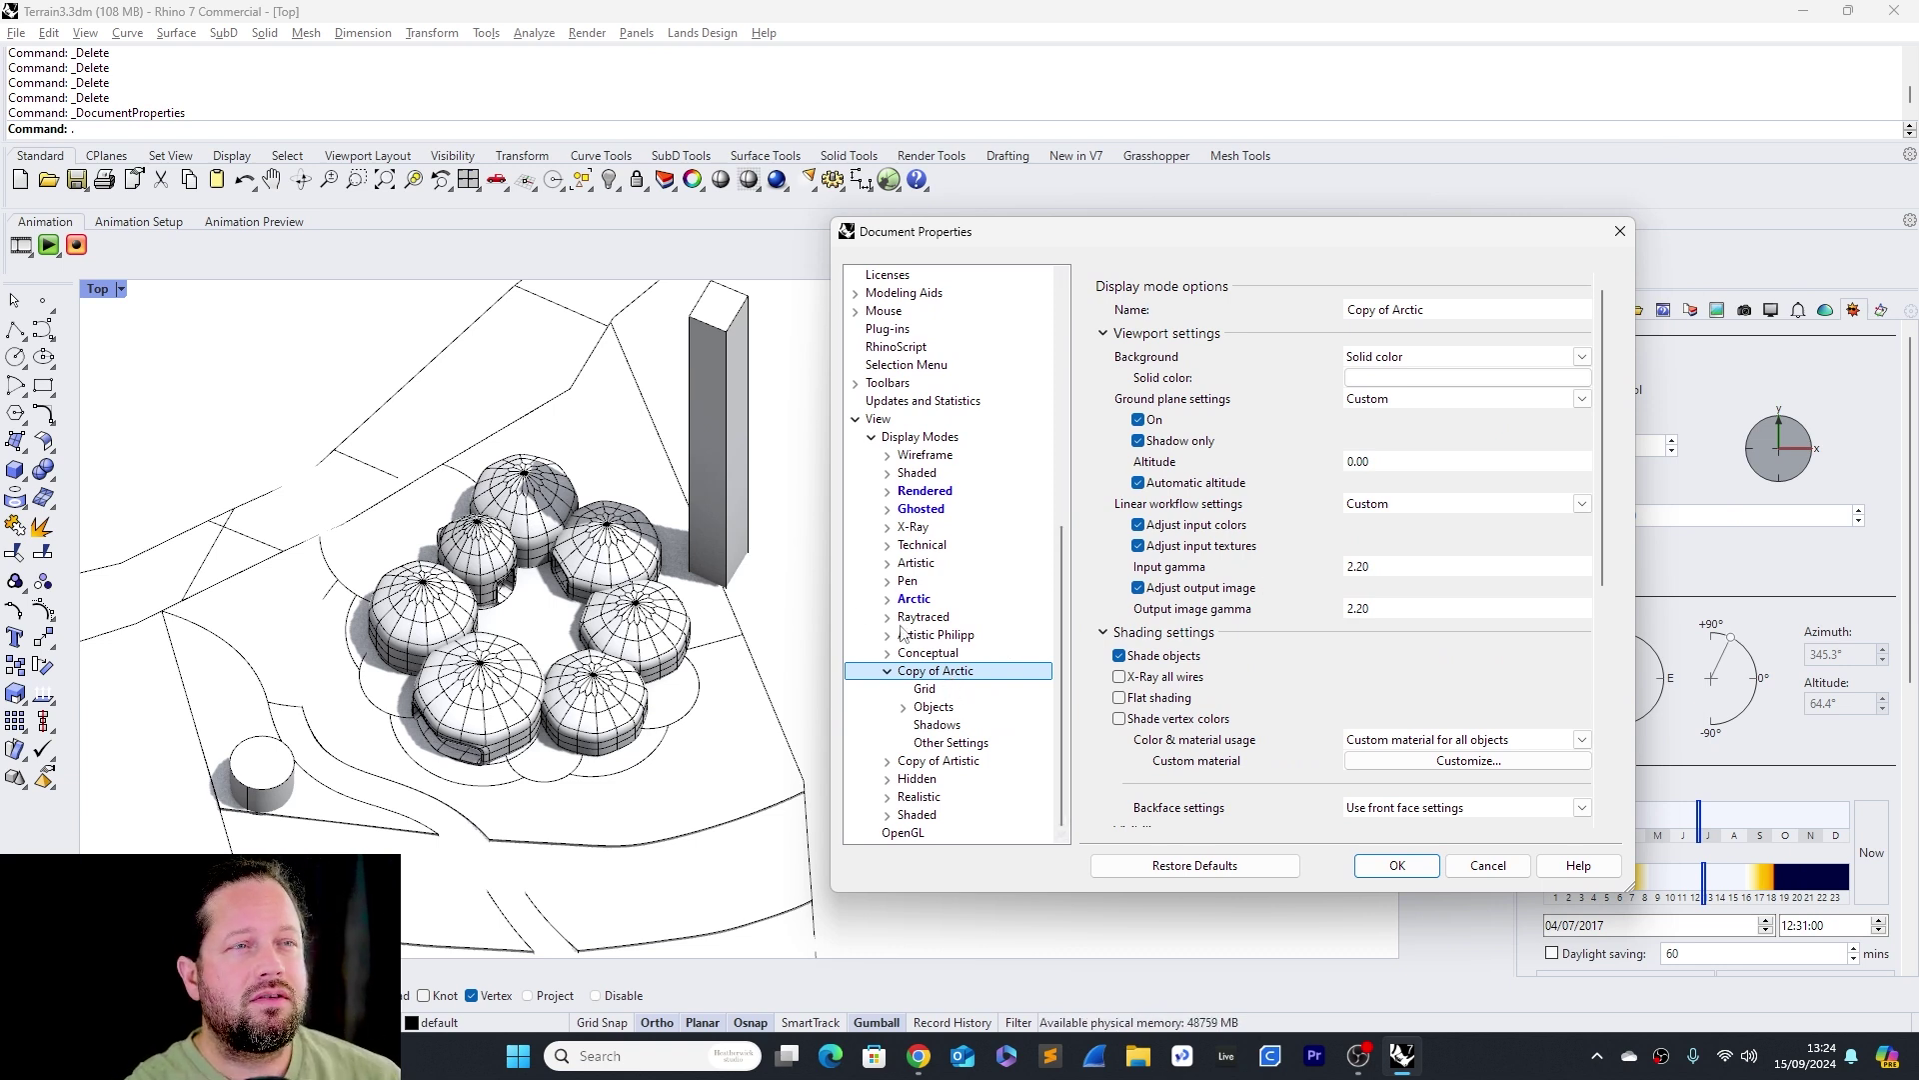
drag(1010, 240, 911, 174)
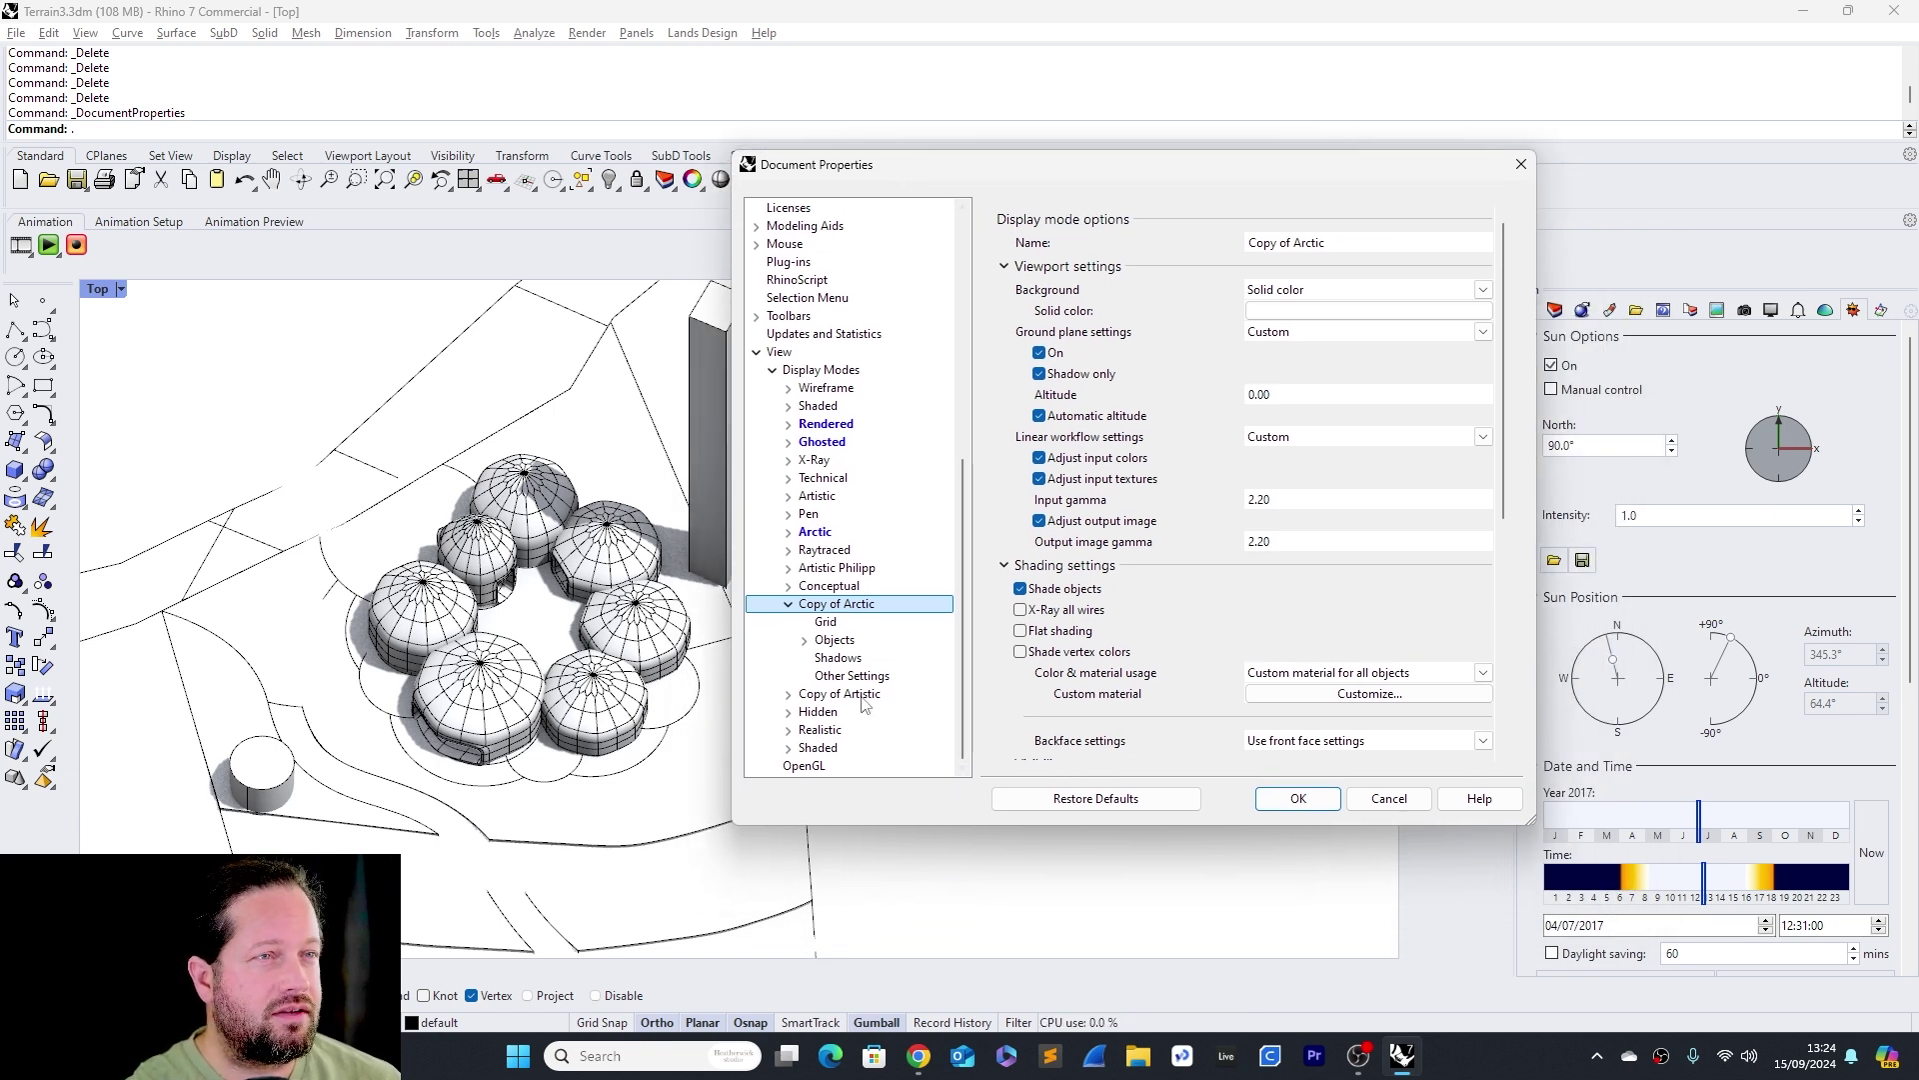
scroll(997, 705, down, 5)
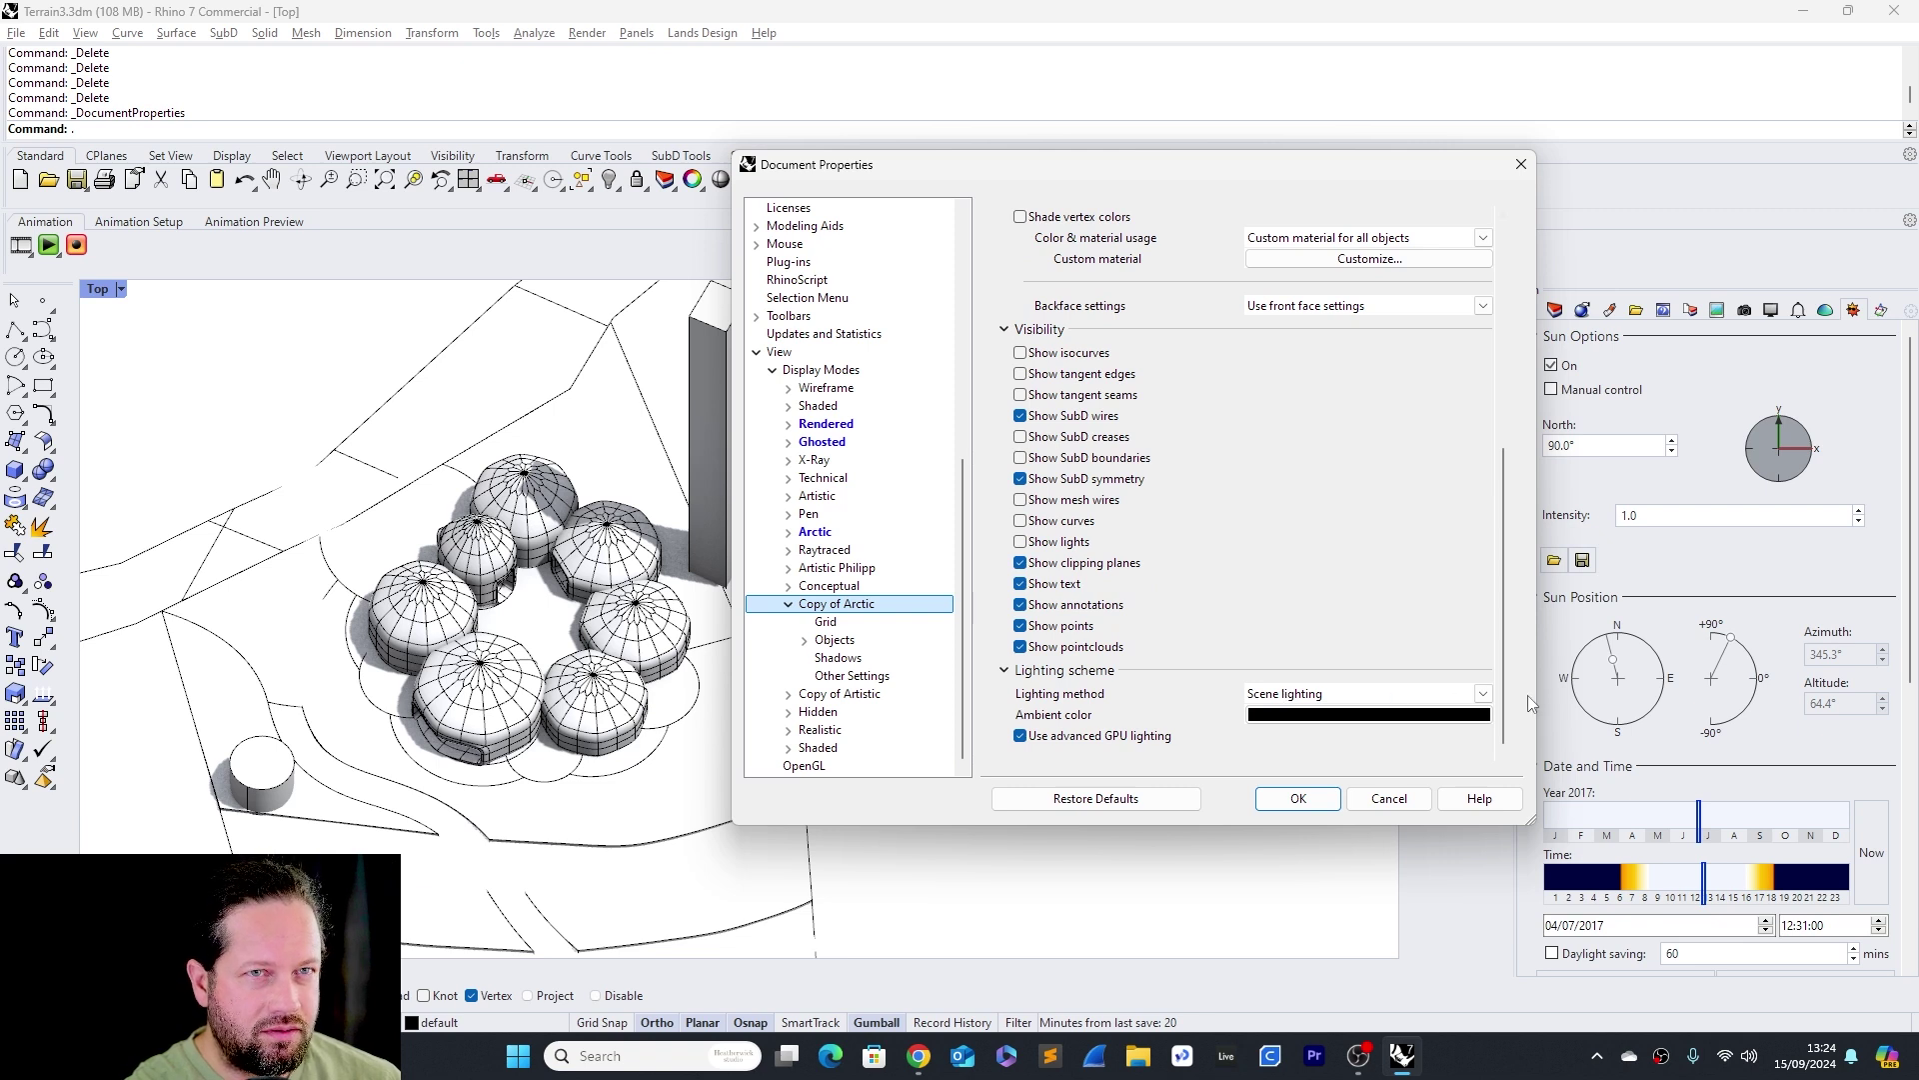
click(1321, 801)
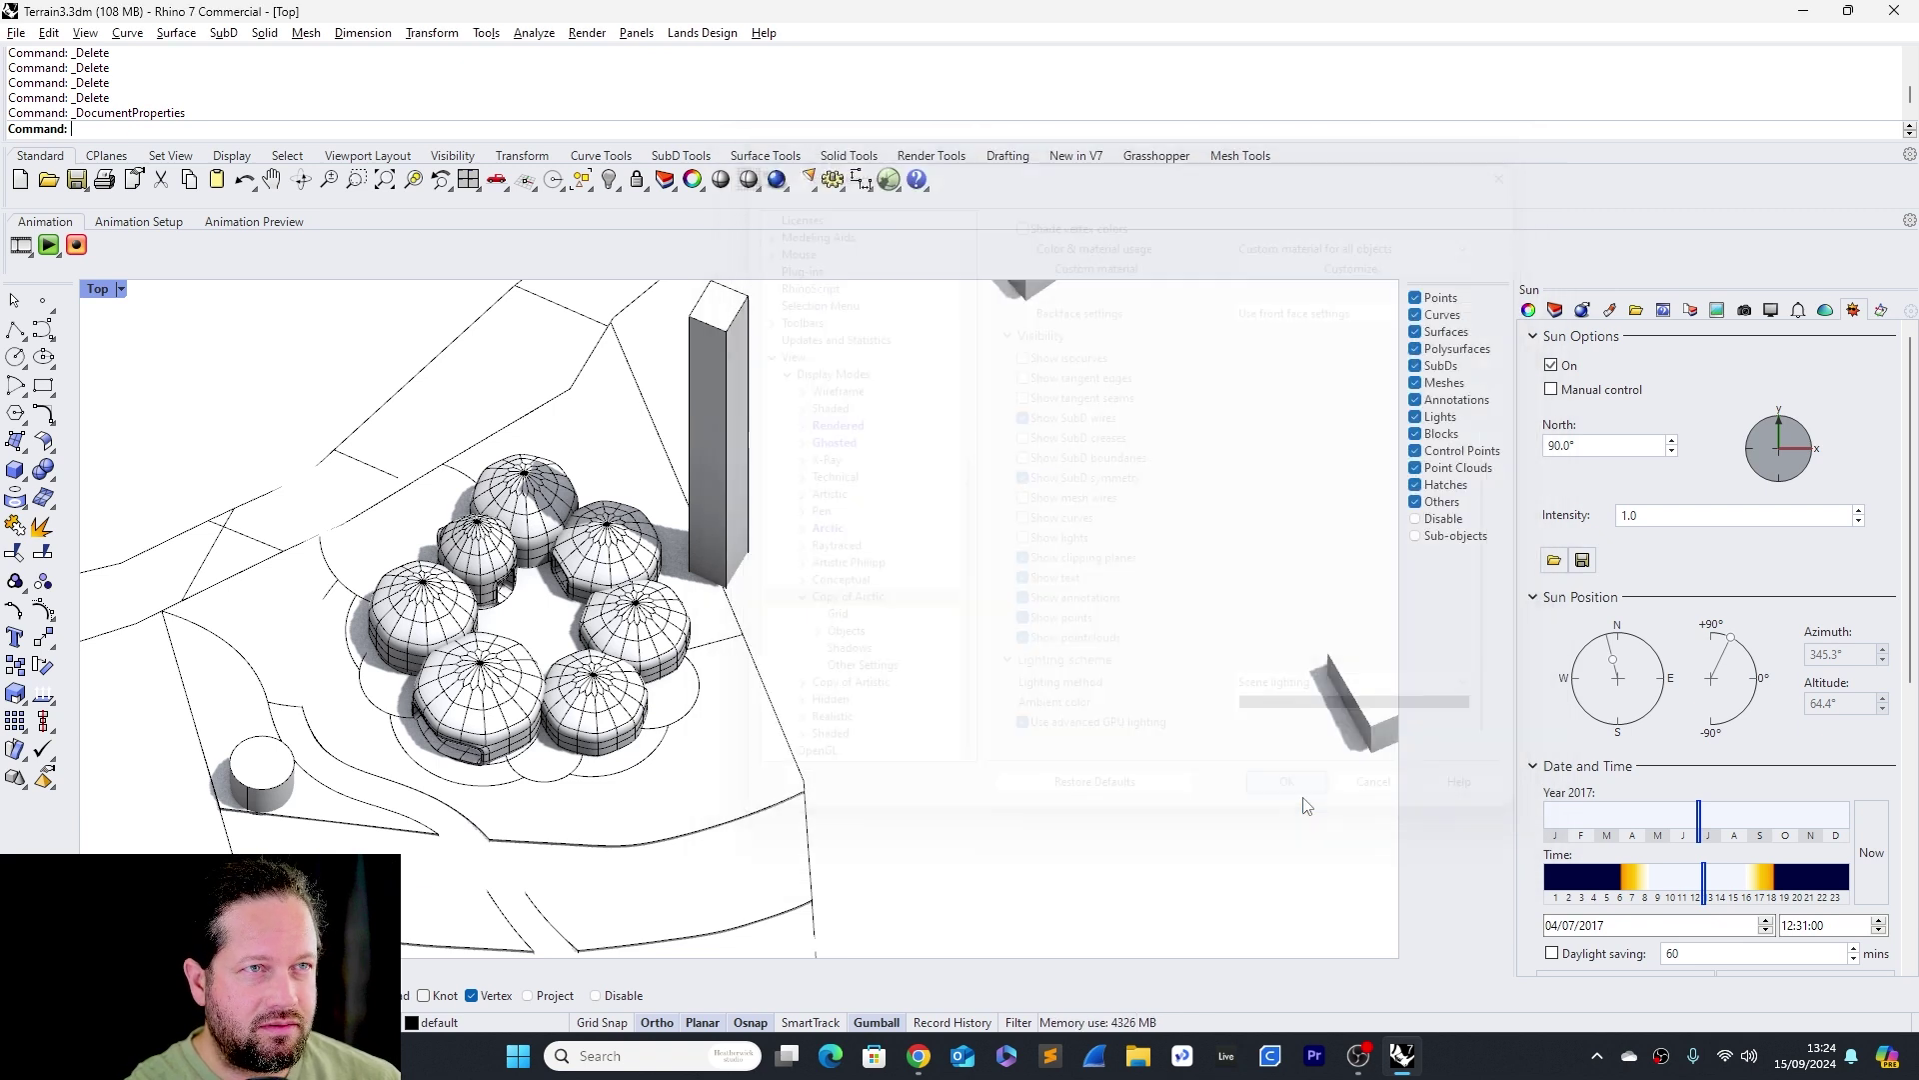
Bring up the viewport's display settings and examine the dome cluster and its shadows at close range
click(1771, 314)
scroll(1658, 591, up, 4)
ctrl+shift+right_drag(586, 656, 571, 476)
scroll(571, 474, up, 7)
scroll(742, 598, down, 6)
ctrl+shift+right_drag(743, 597, 609, 566)
scroll(610, 565, up, 7)
scroll(609, 566, down, 4)
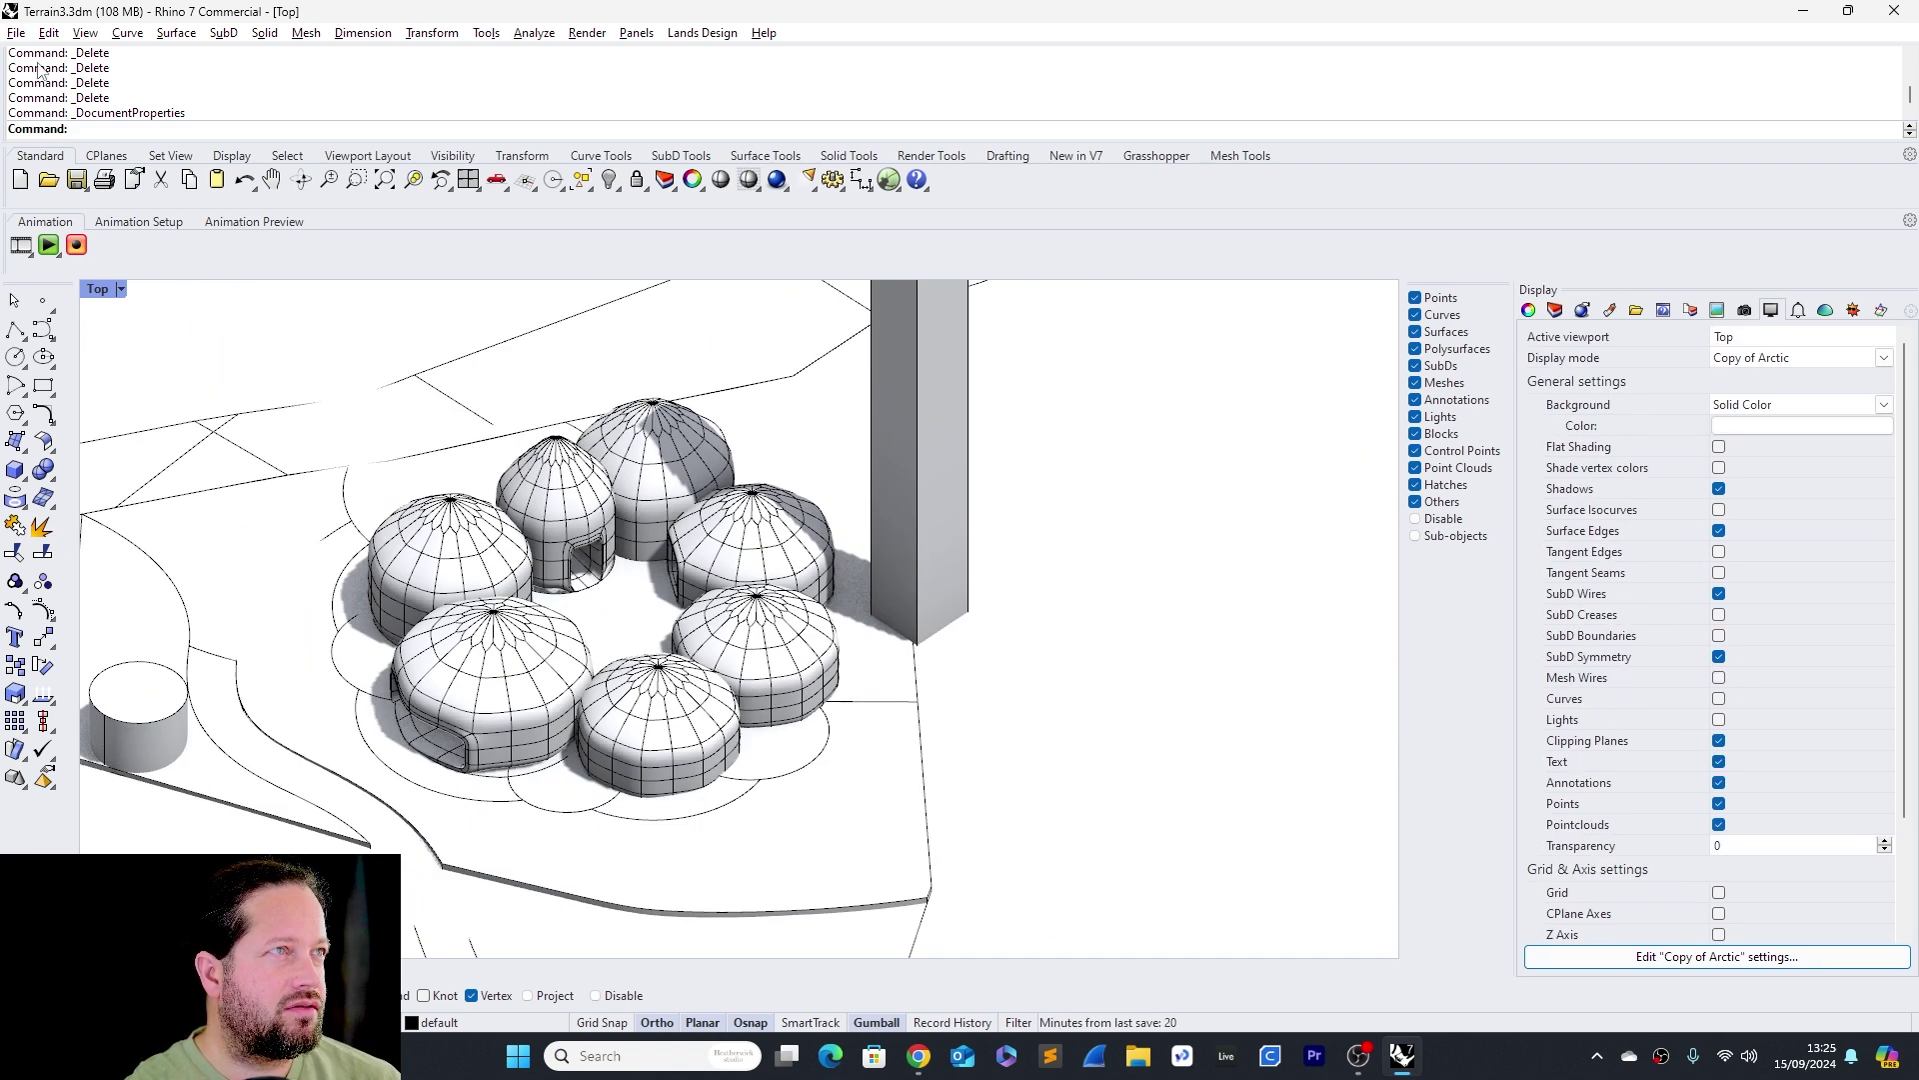
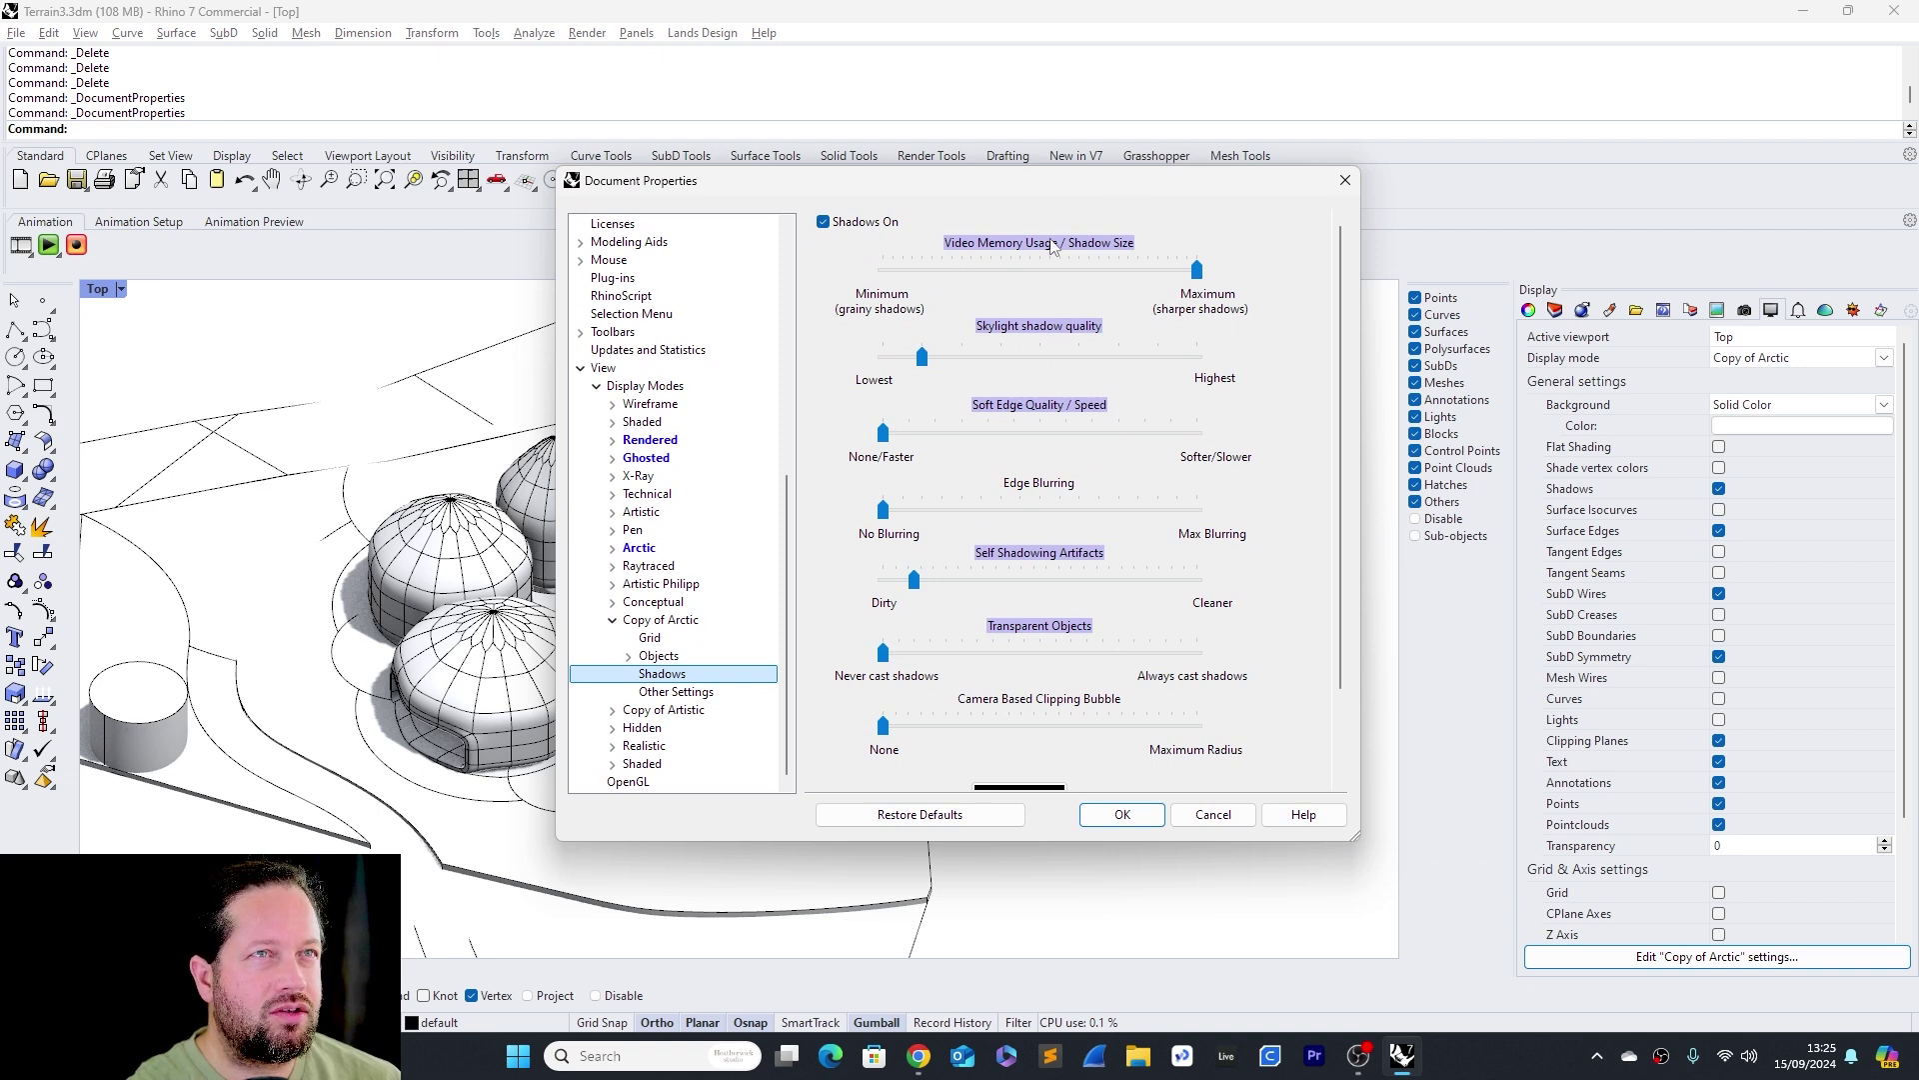
Set the video memory usage / shadow size of the Copy of Arctic shadows to Maximum and uncover the model view
drag(1196, 270, 1208, 275)
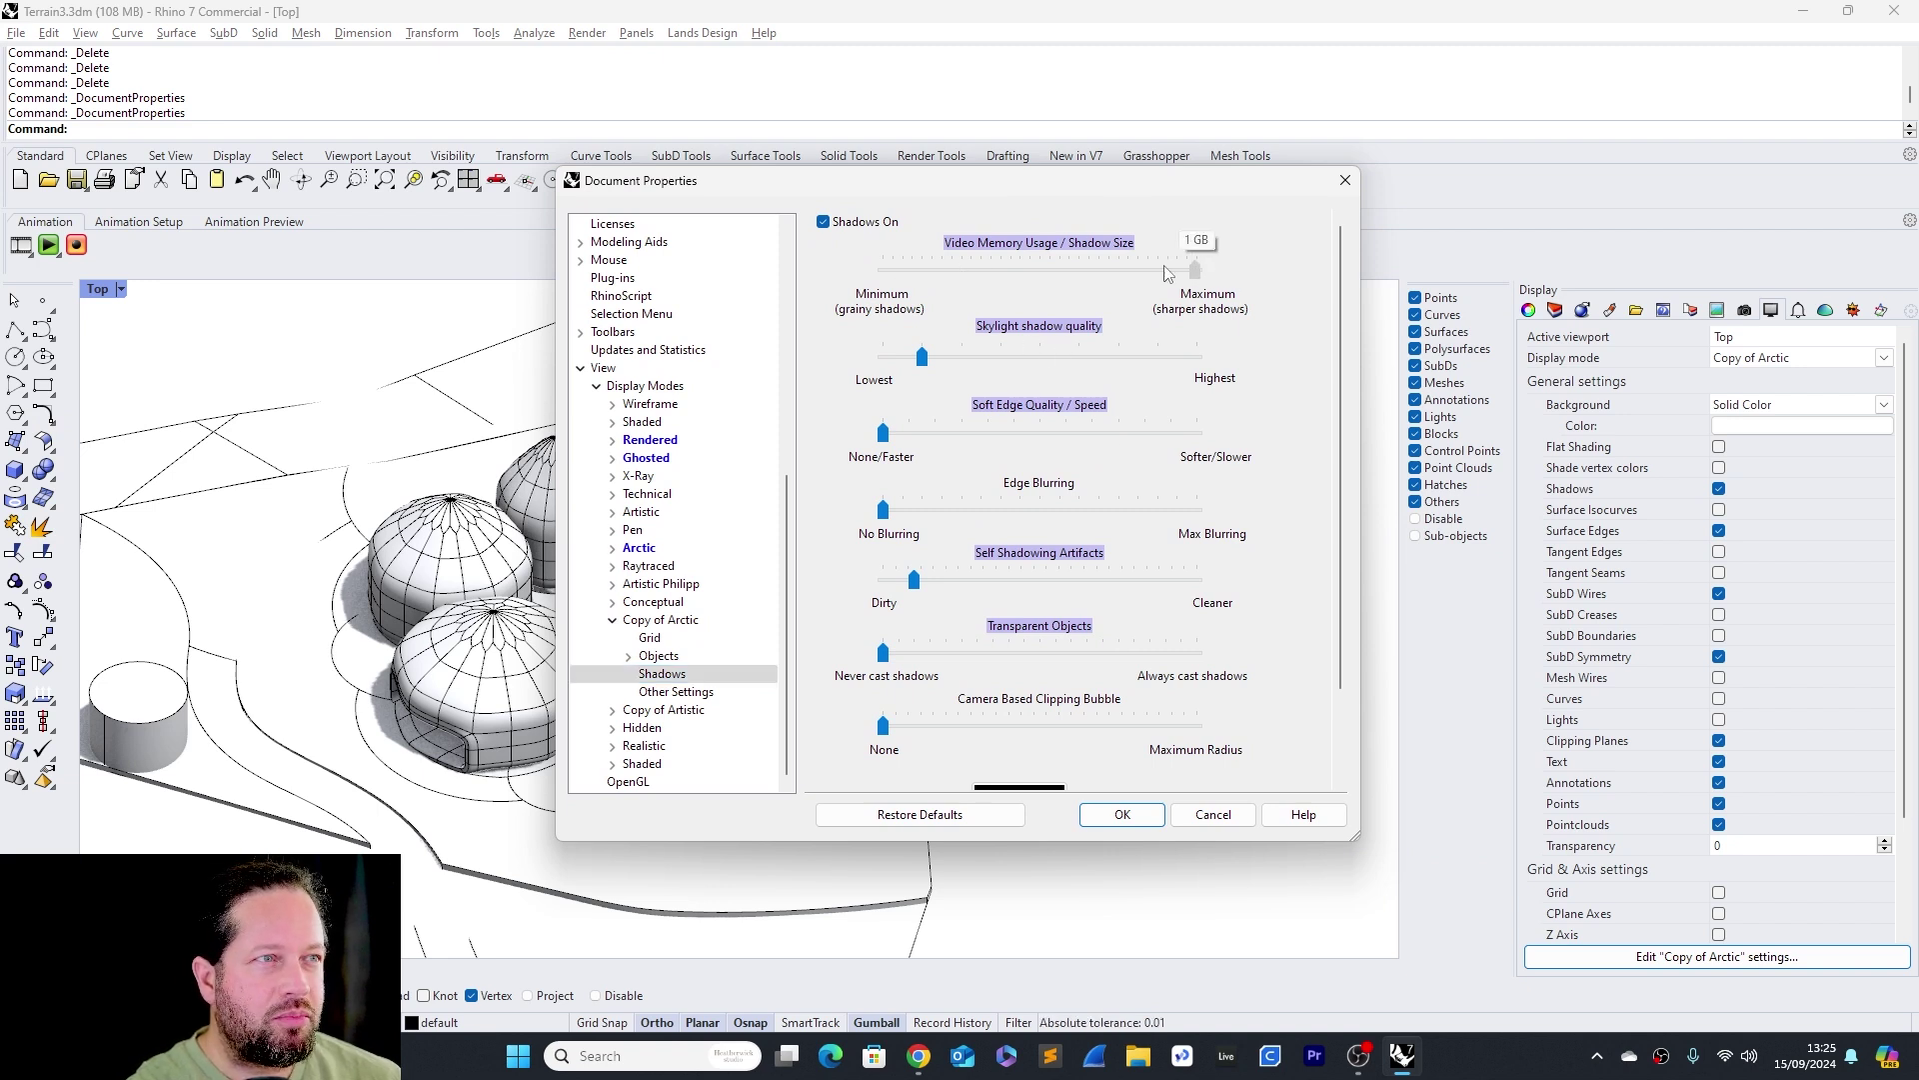
drag(1083, 269, 1212, 288)
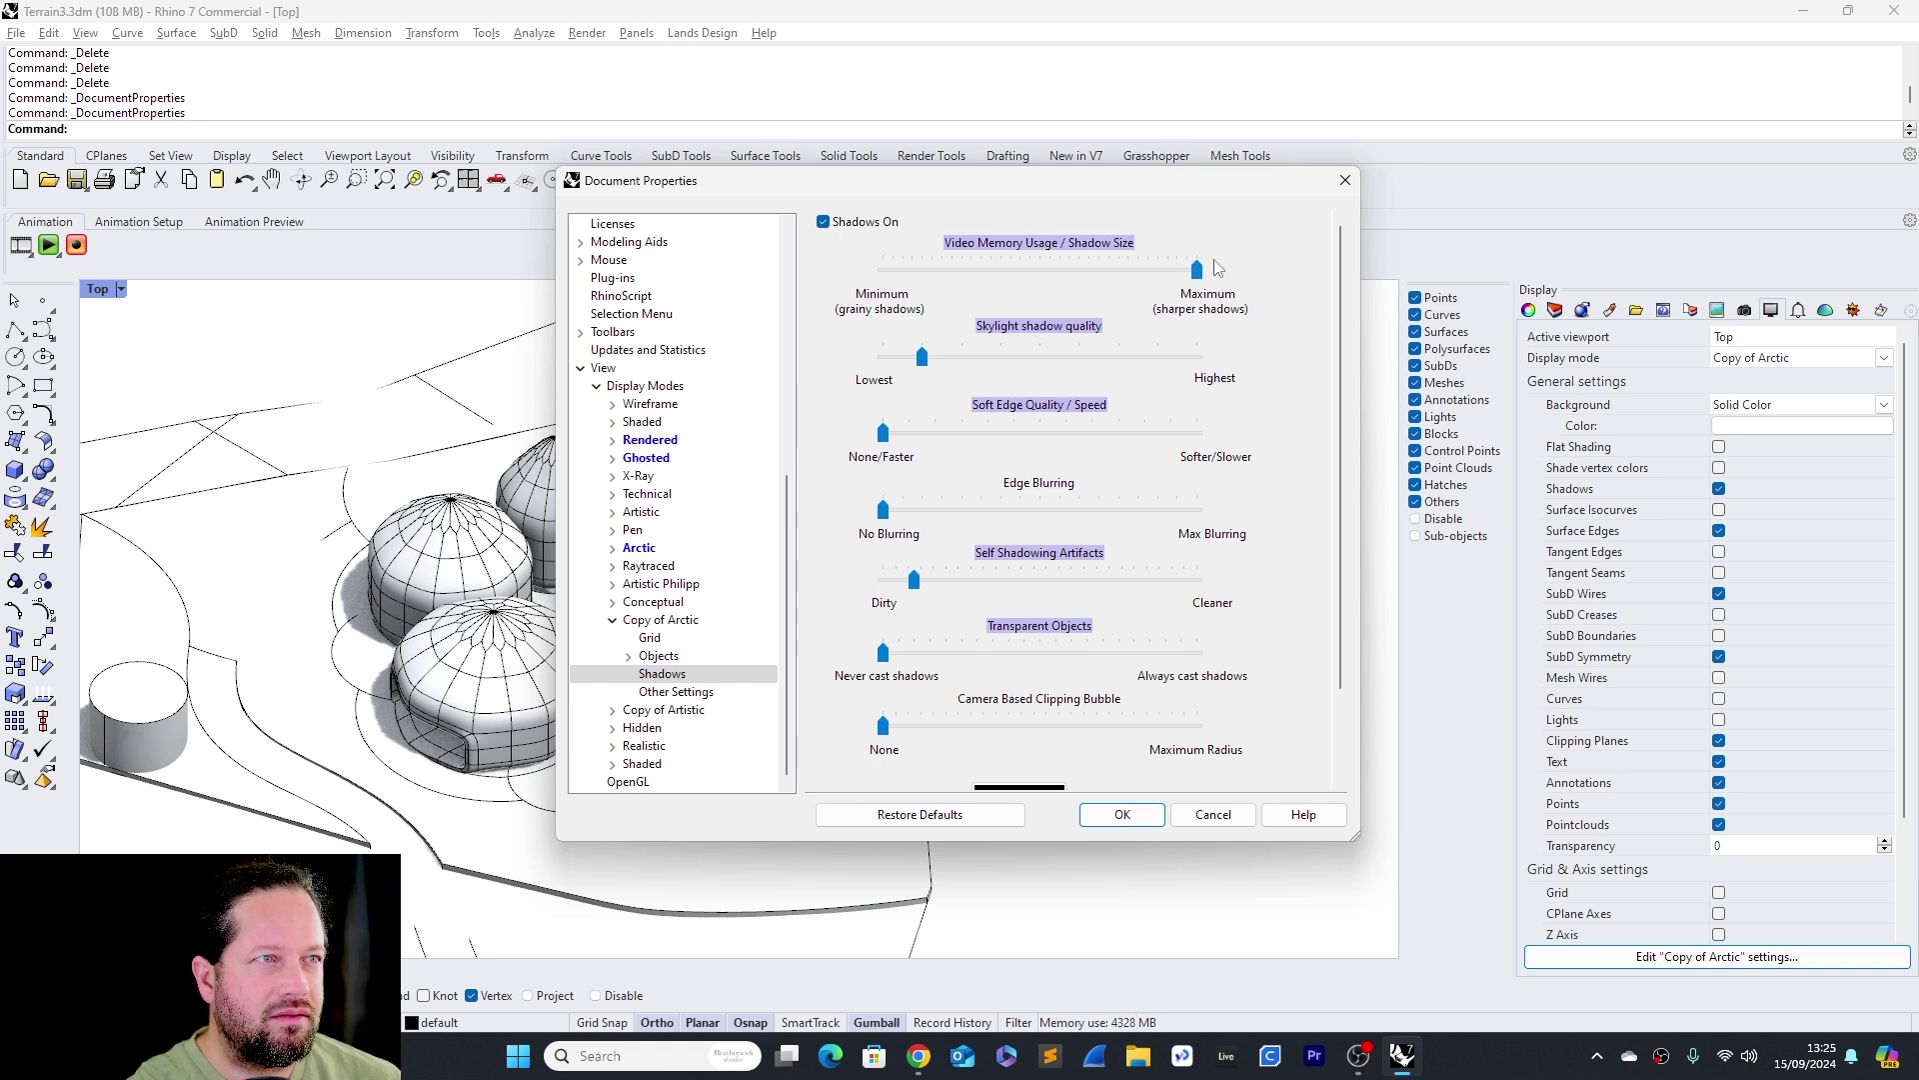
drag(861, 187, 1349, 243)
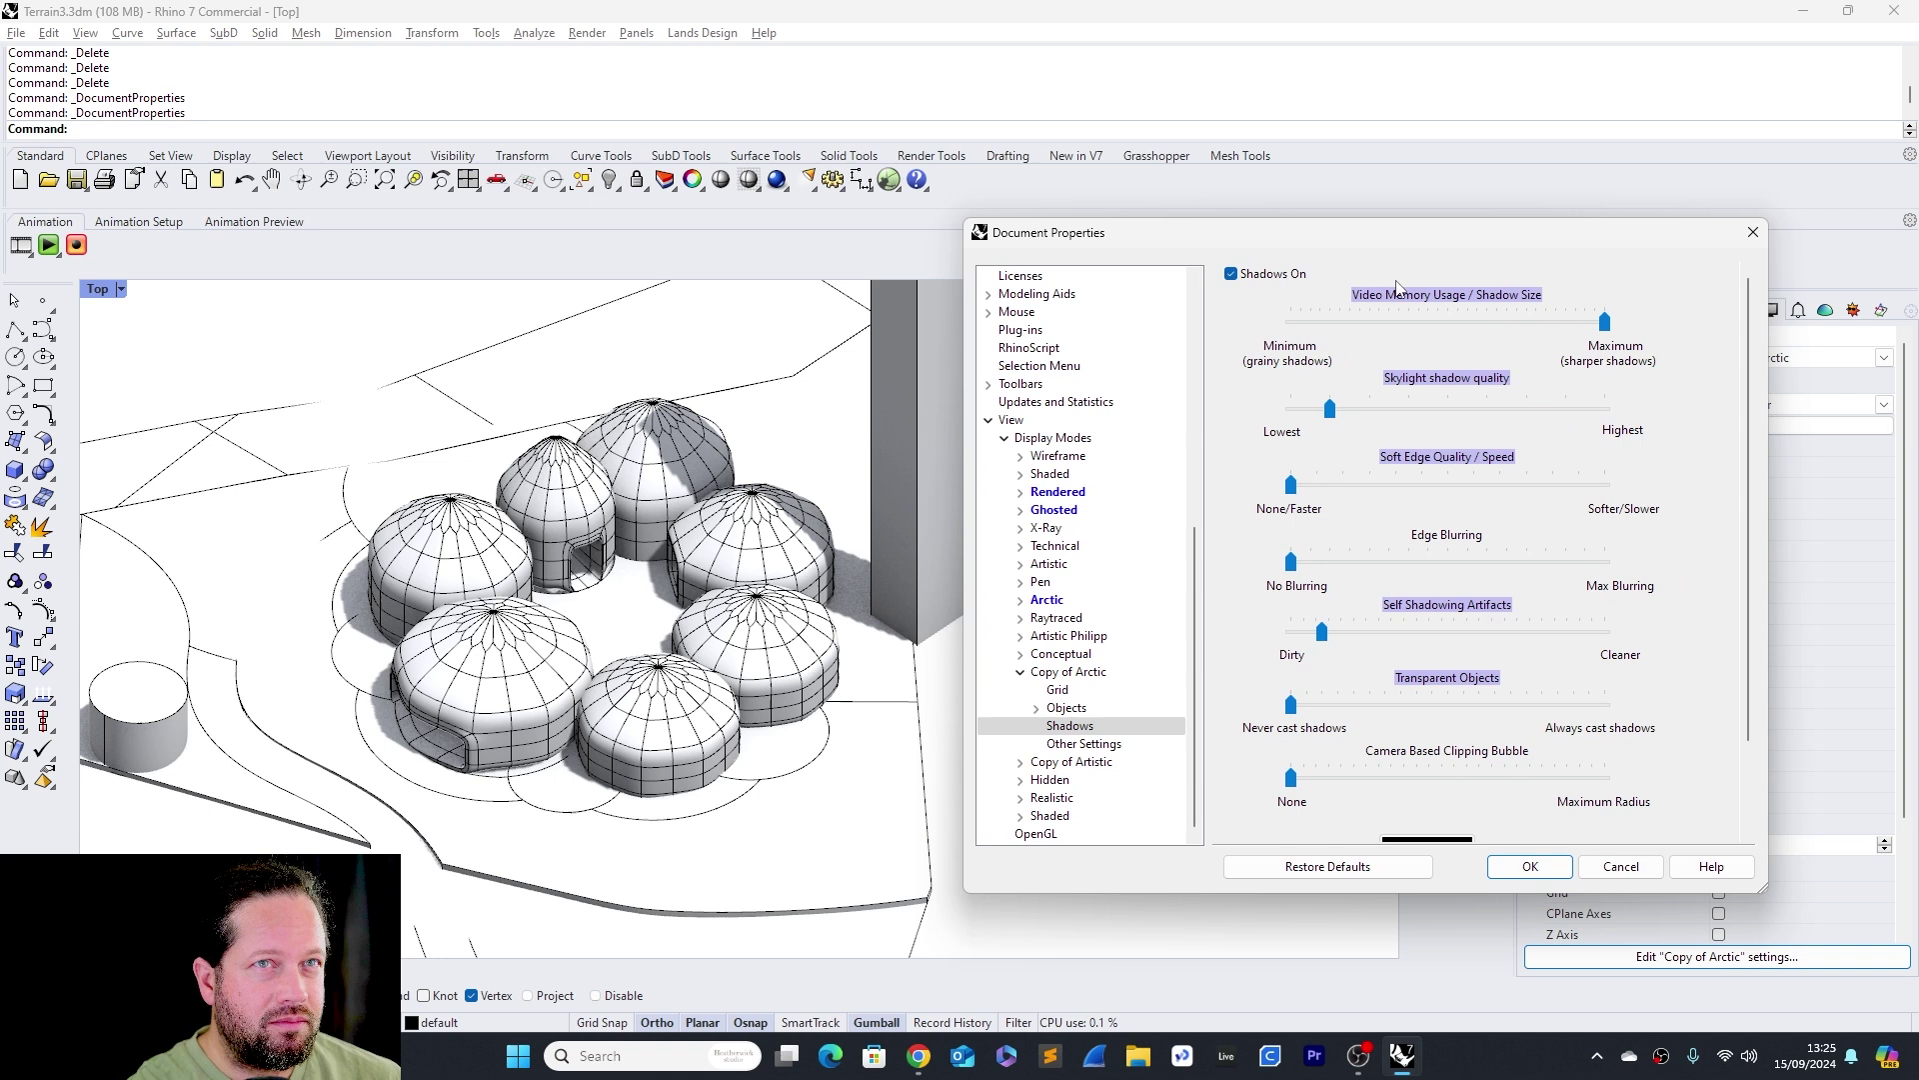
Try a higher skylight shadow quality and soft edge quality, and return them to 1 and None/Faster
drag(1329, 409, 1448, 412)
drag(1290, 484, 1368, 487)
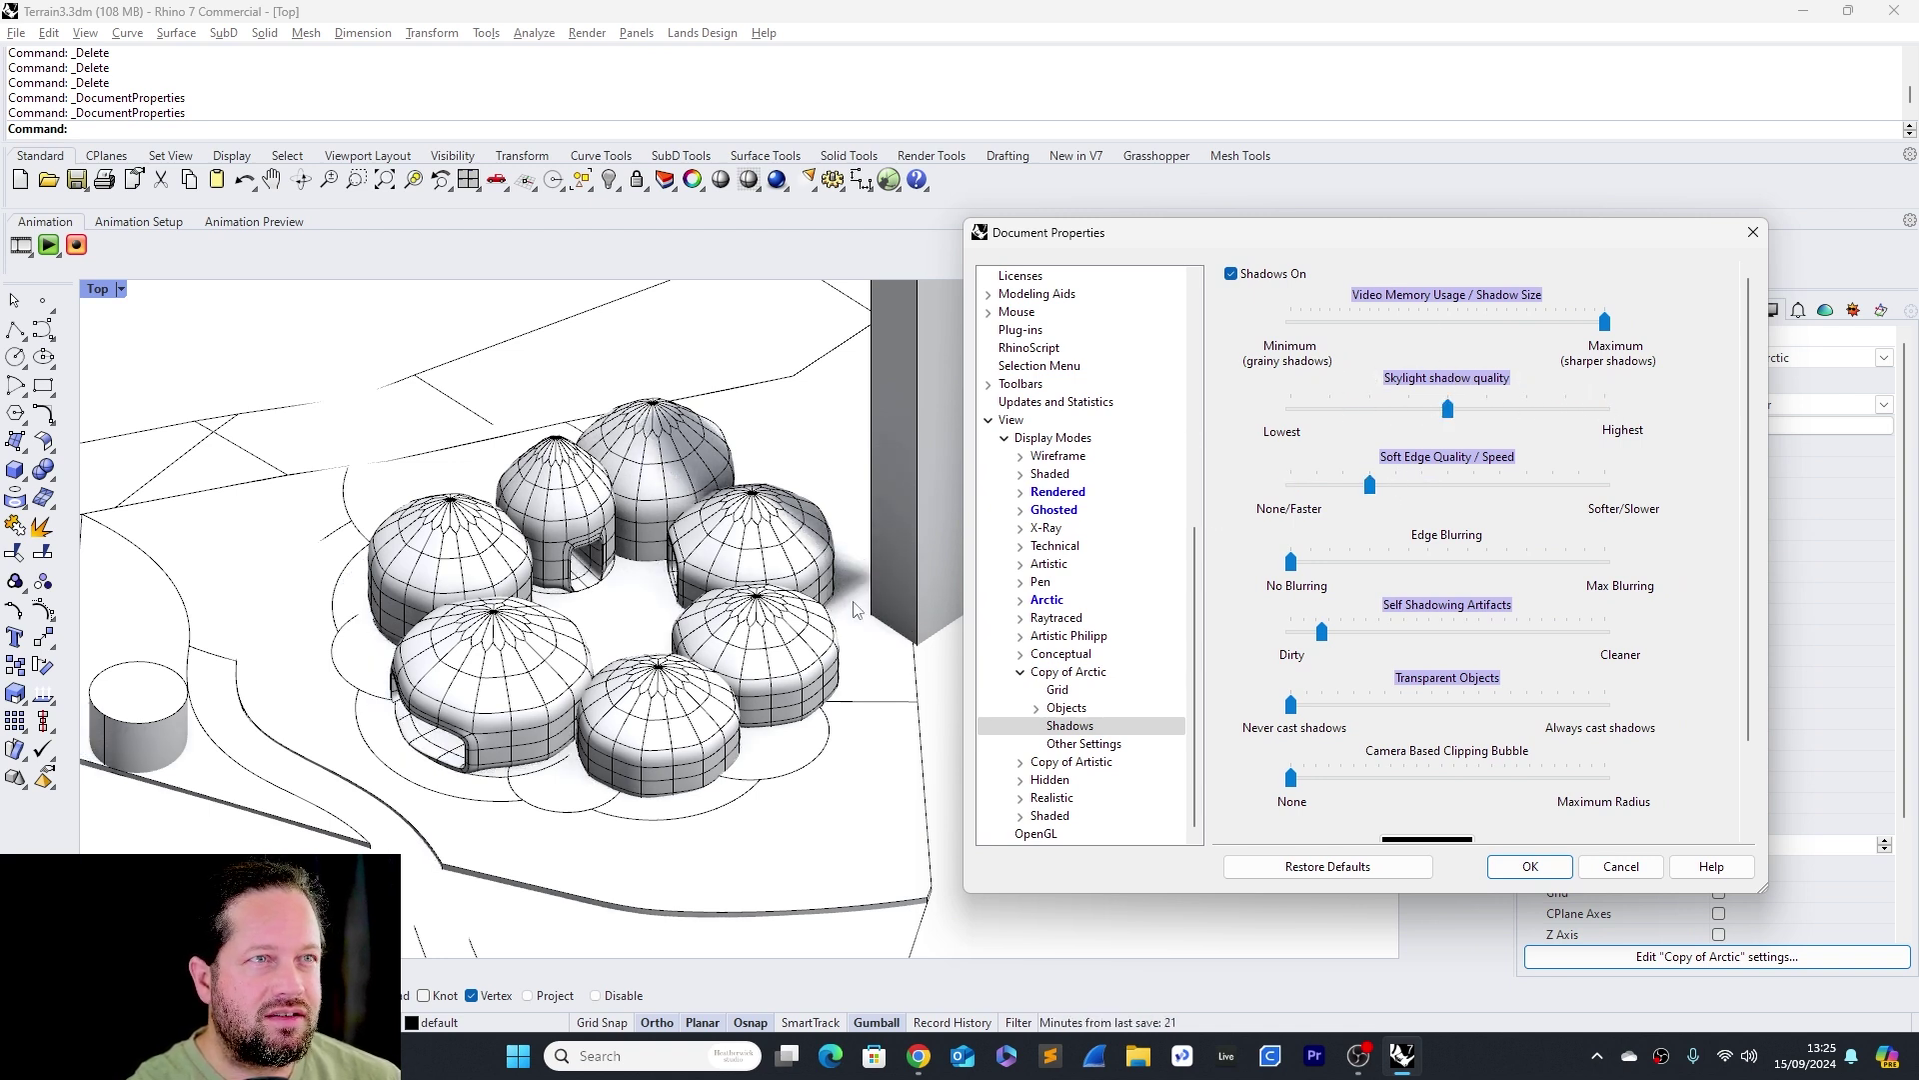
drag(1370, 485, 1333, 502)
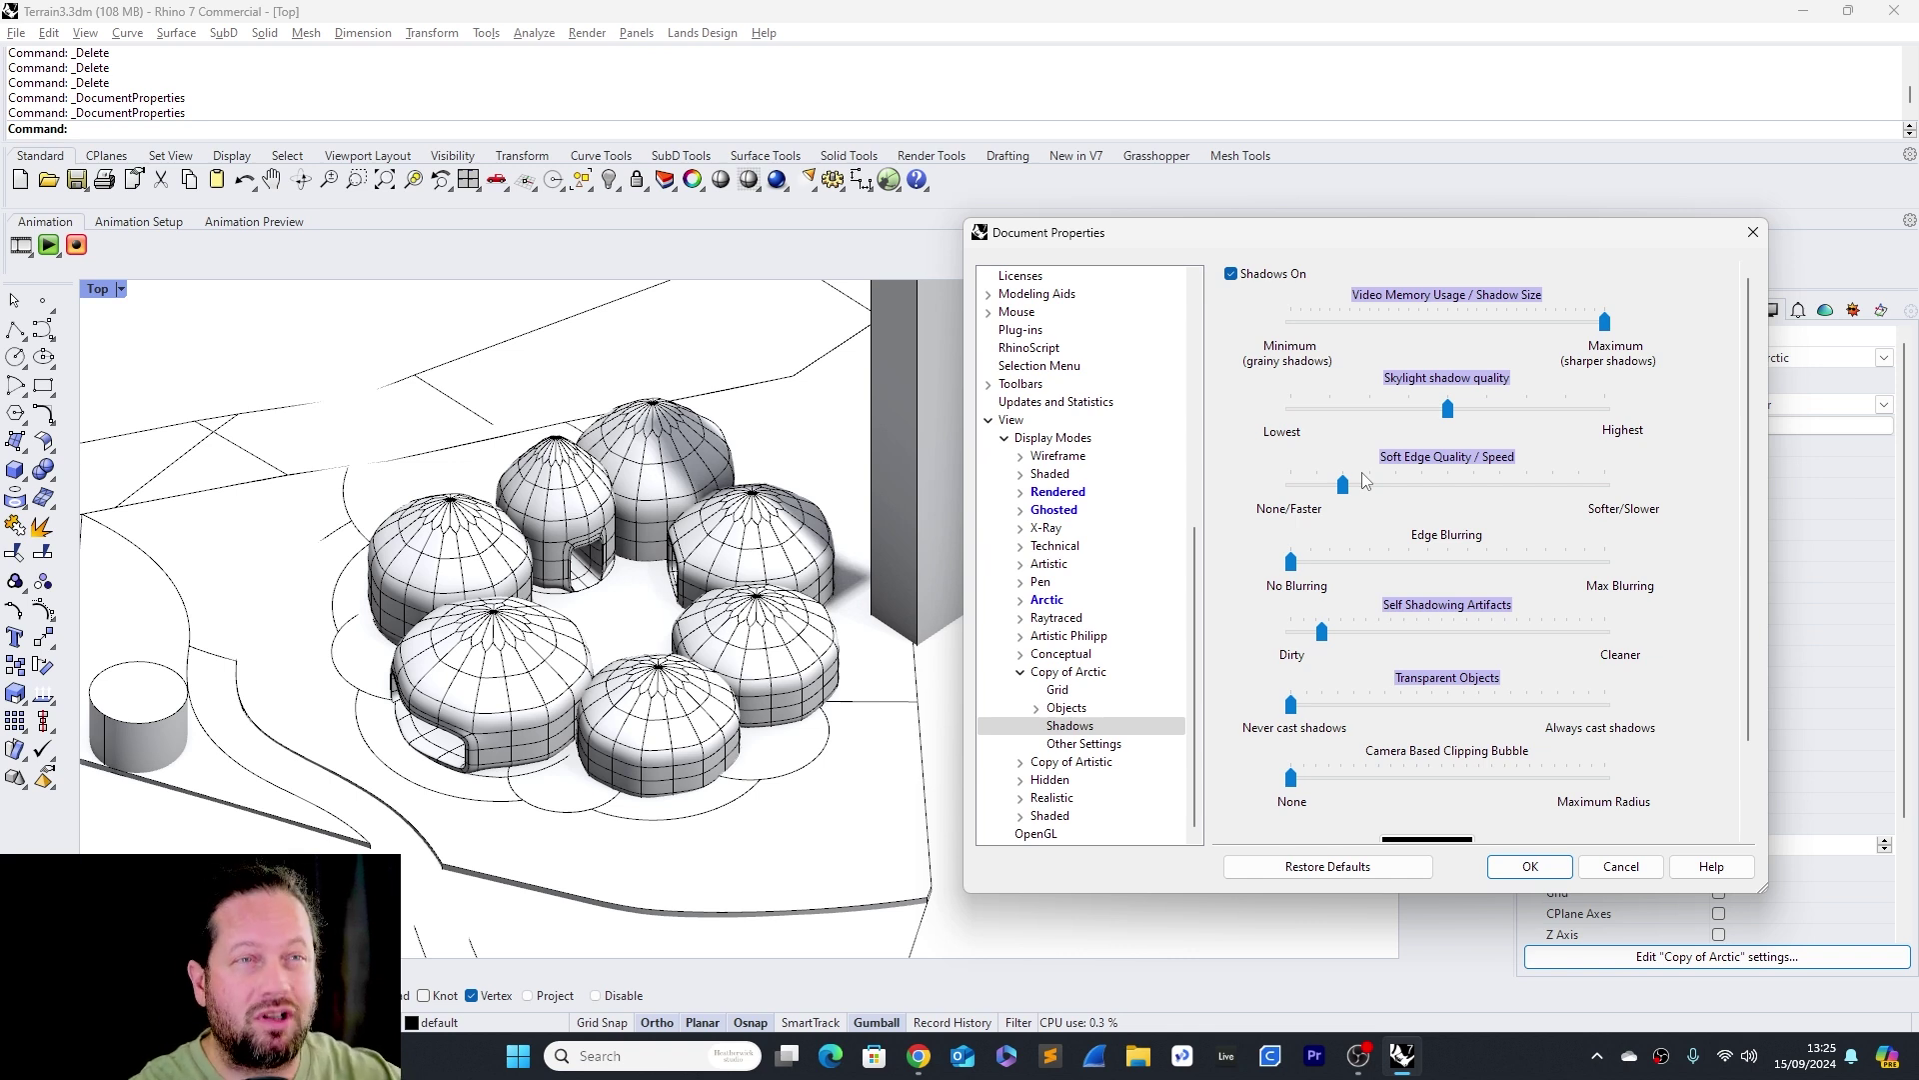
drag(1344, 484, 1298, 483)
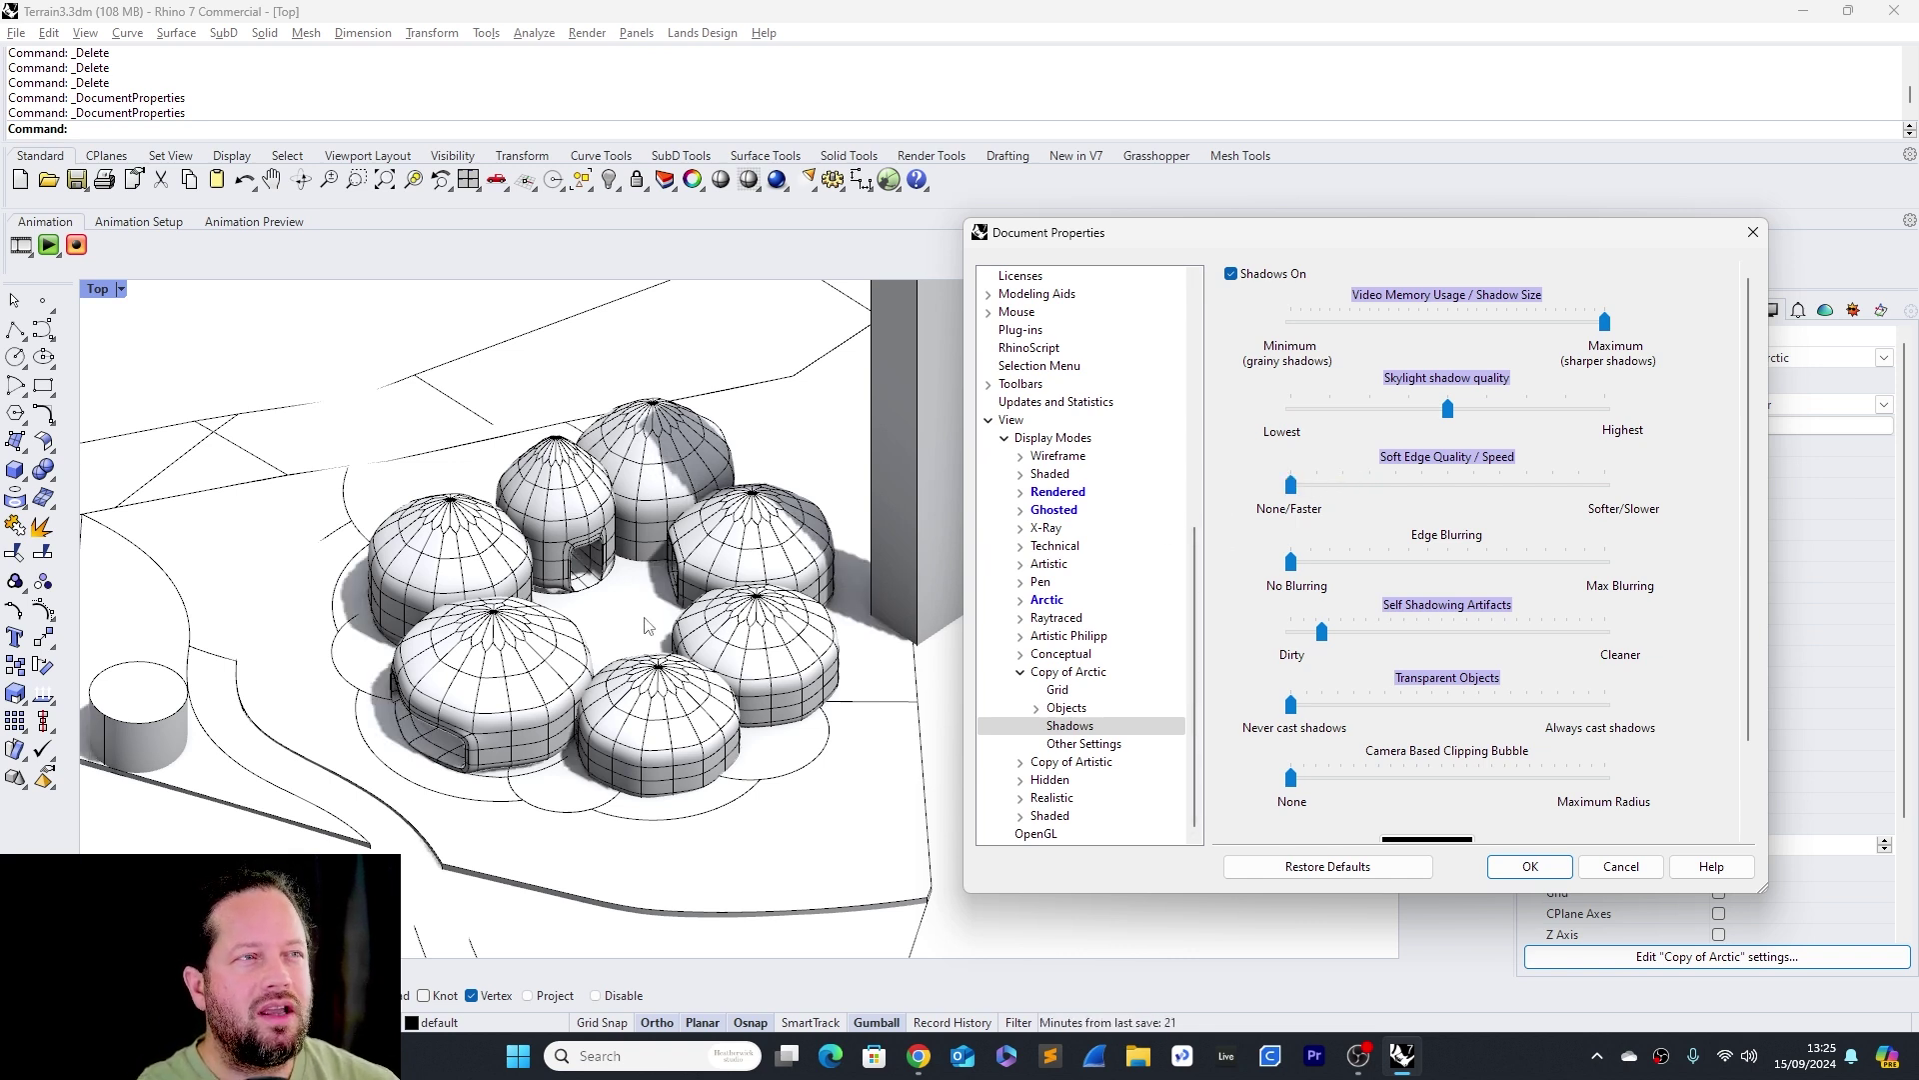
mouse_move(1291, 484)
mouse_down()
mouse_move(1325, 488)
mouse_move(1268, 495)
mouse_up()
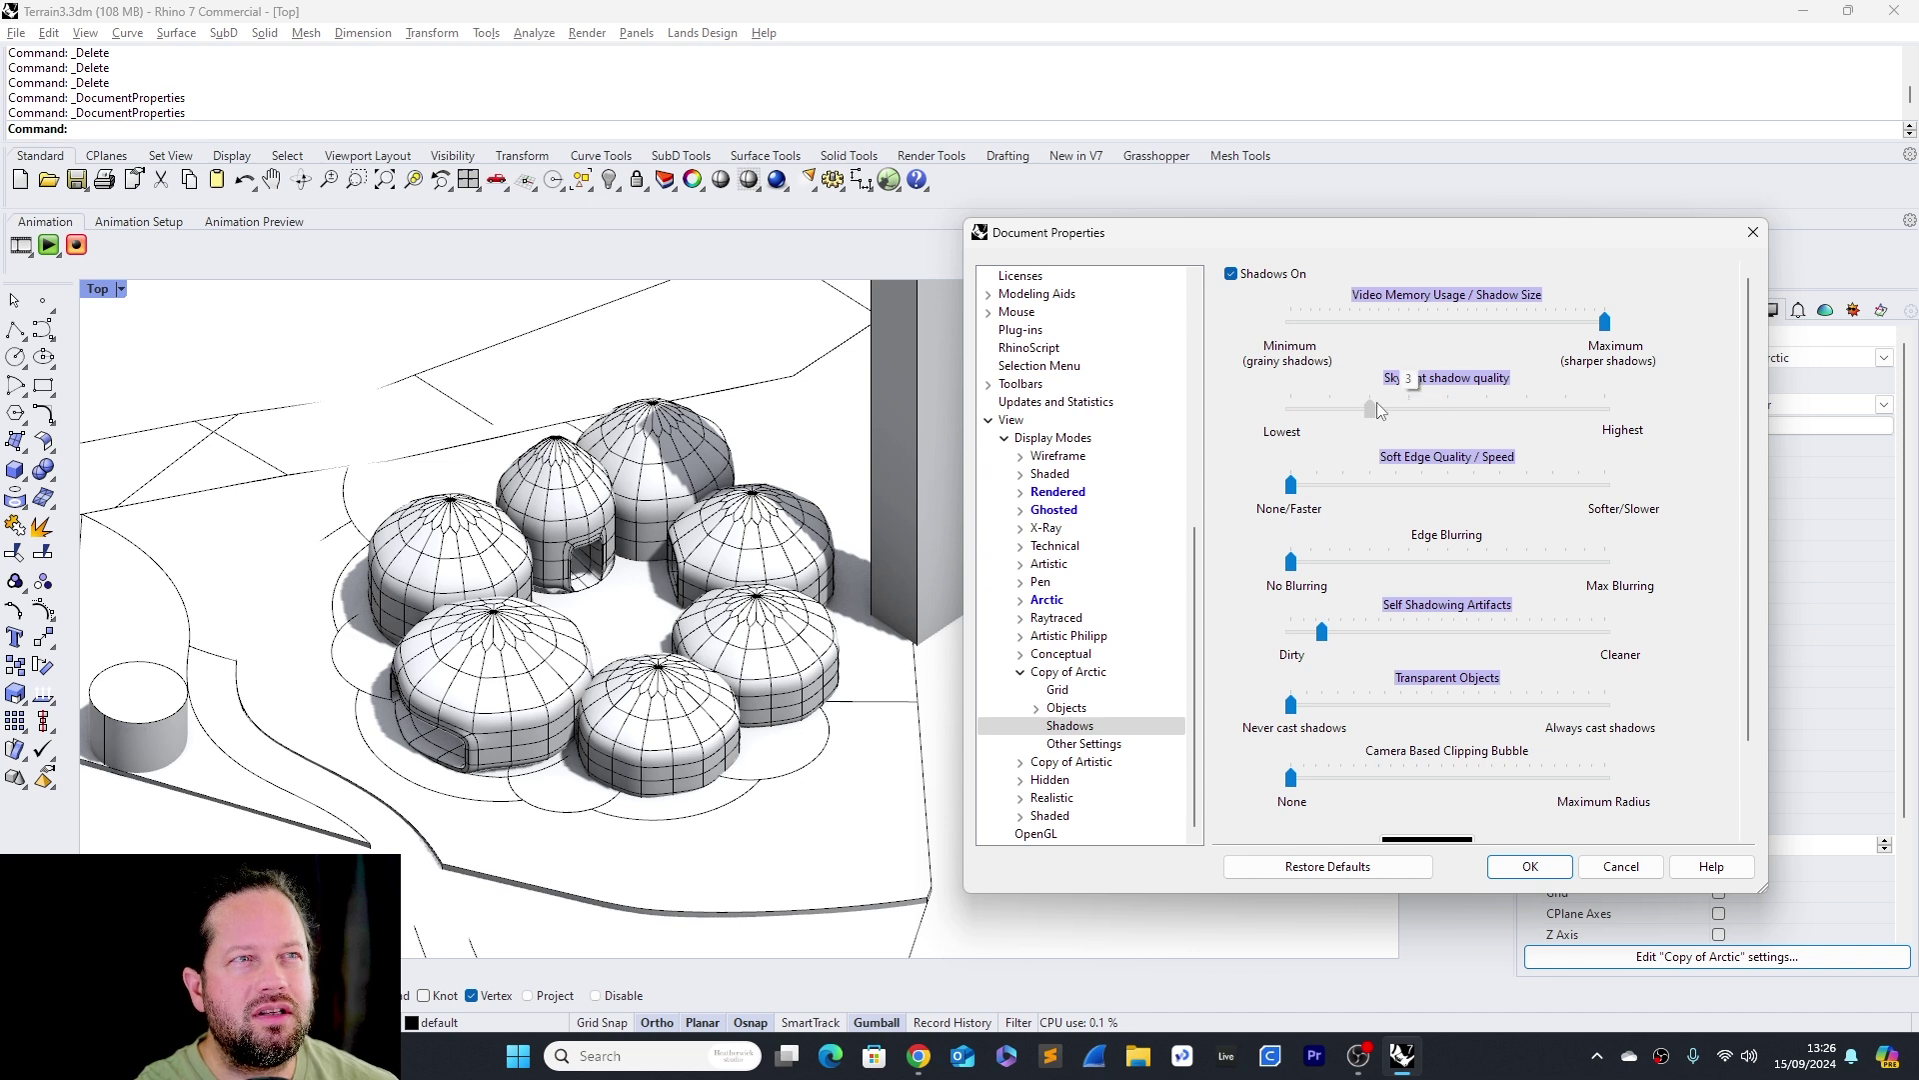
mouse_move(1339, 409)
mouse_down()
mouse_move(1288, 410)
mouse_move(1339, 414)
mouse_up()
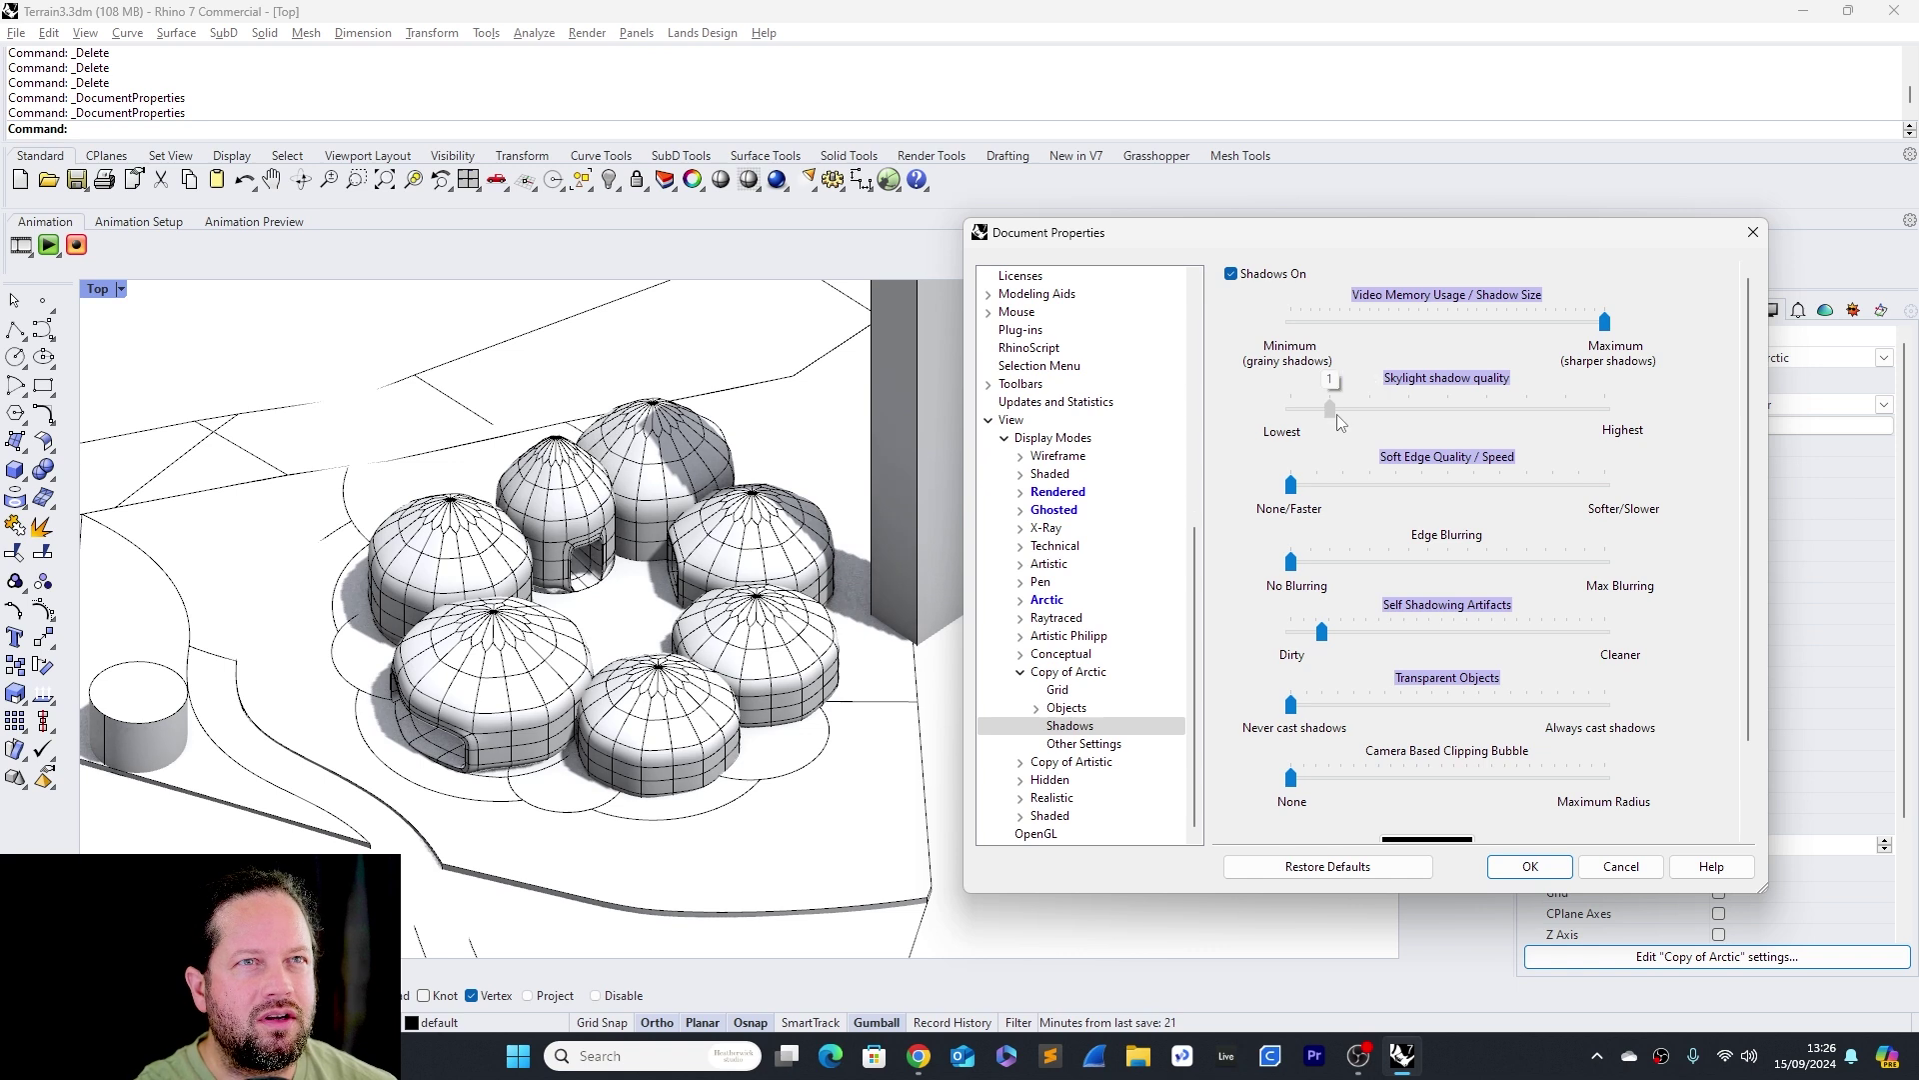
drag(1336, 414, 1332, 412)
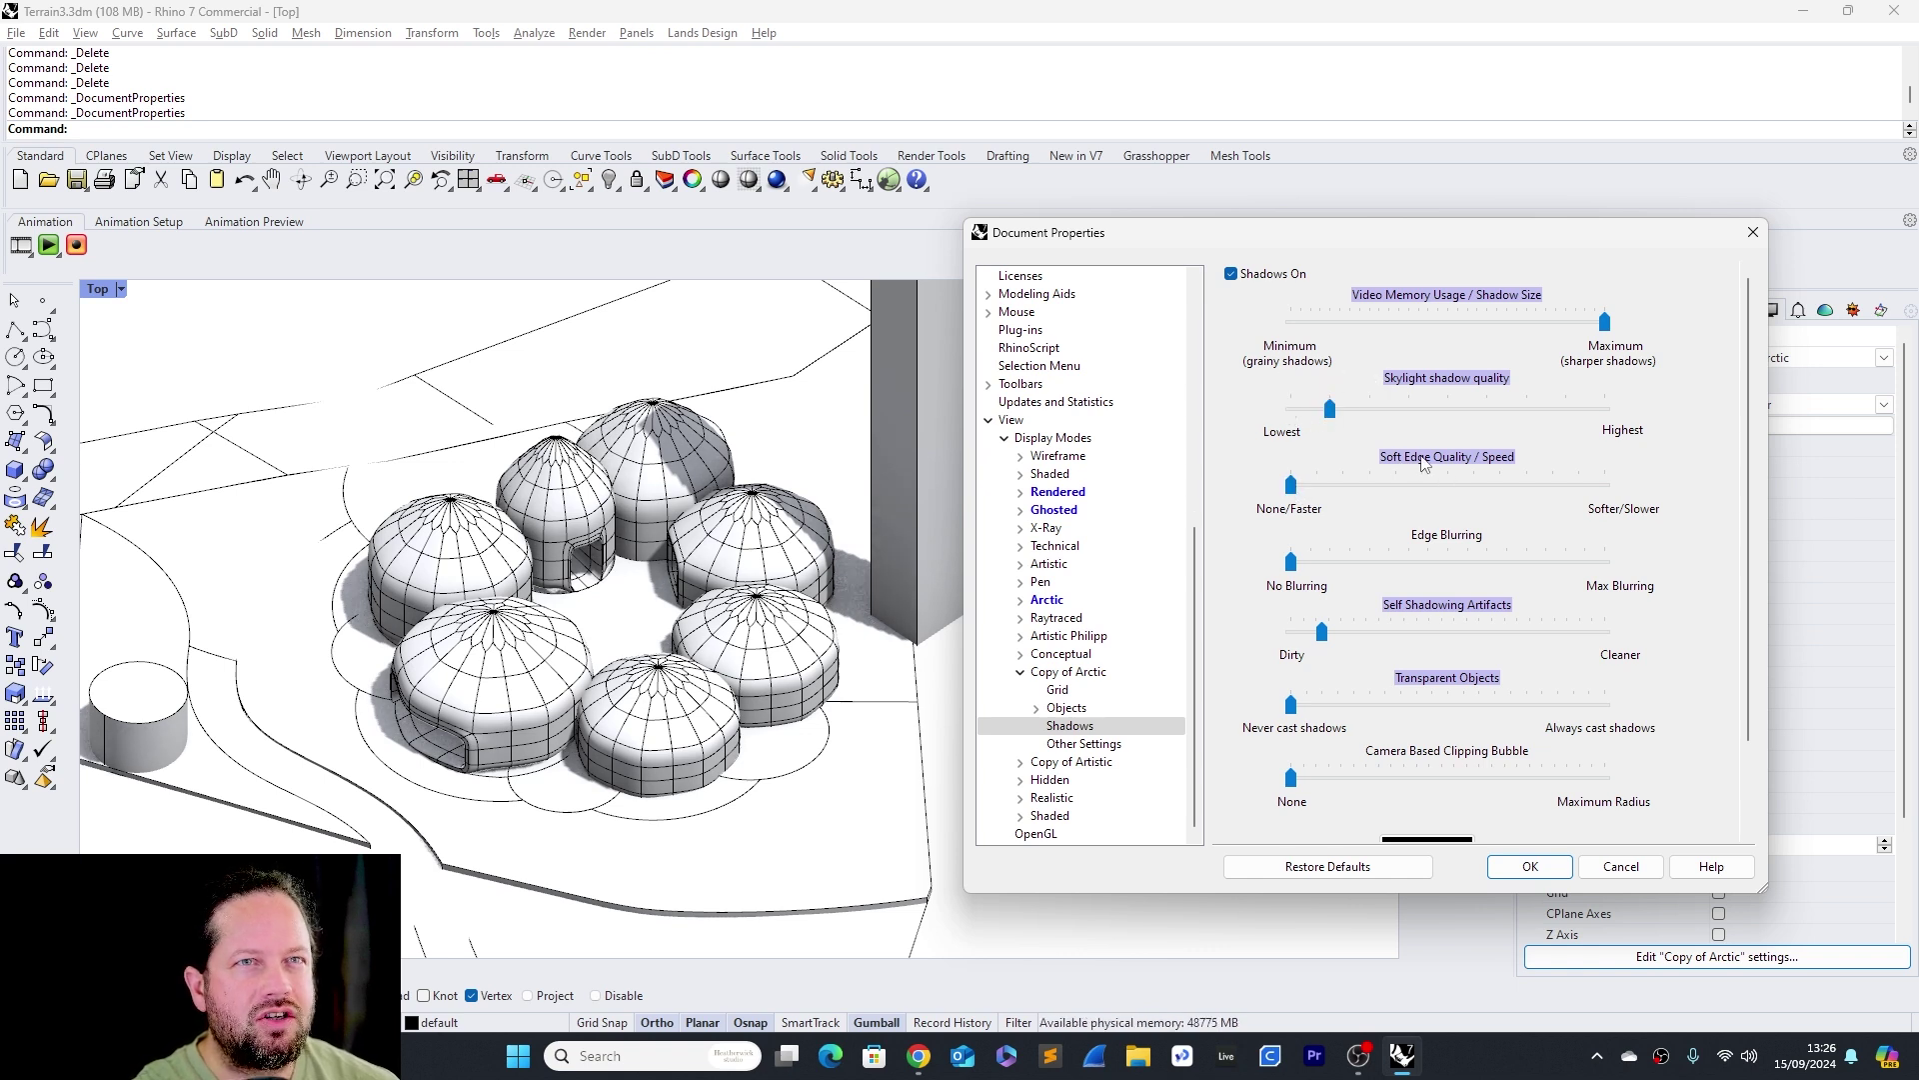
drag(1293, 489, 1284, 488)
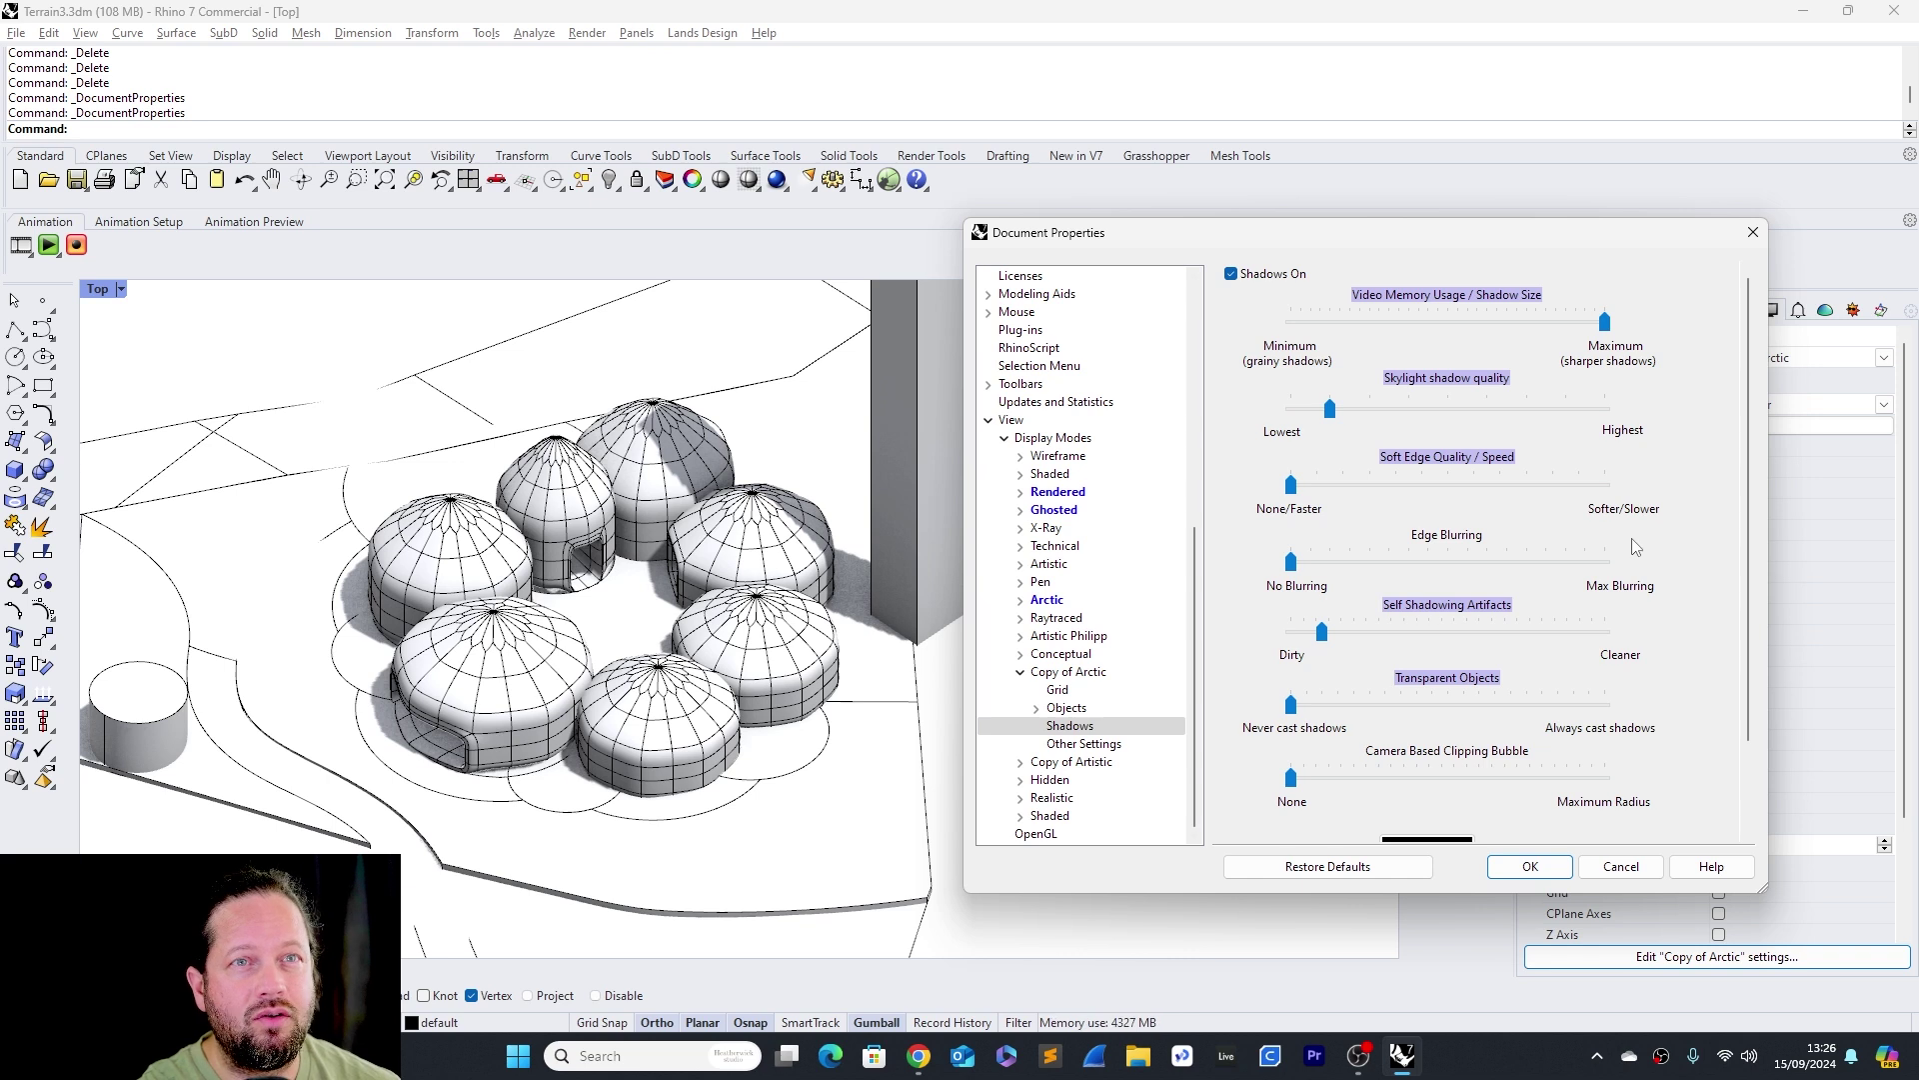
Shift self shadowing artifacts slightly toward Cleaner and keep transparent objects at Never cast shadows
mouse_move(1323, 633)
mouse_down()
mouse_move(1305, 635)
mouse_move(1622, 630)
mouse_move(1257, 640)
mouse_move(1620, 658)
mouse_move(1500, 632)
mouse_move(1303, 633)
mouse_move(1329, 635)
mouse_up()
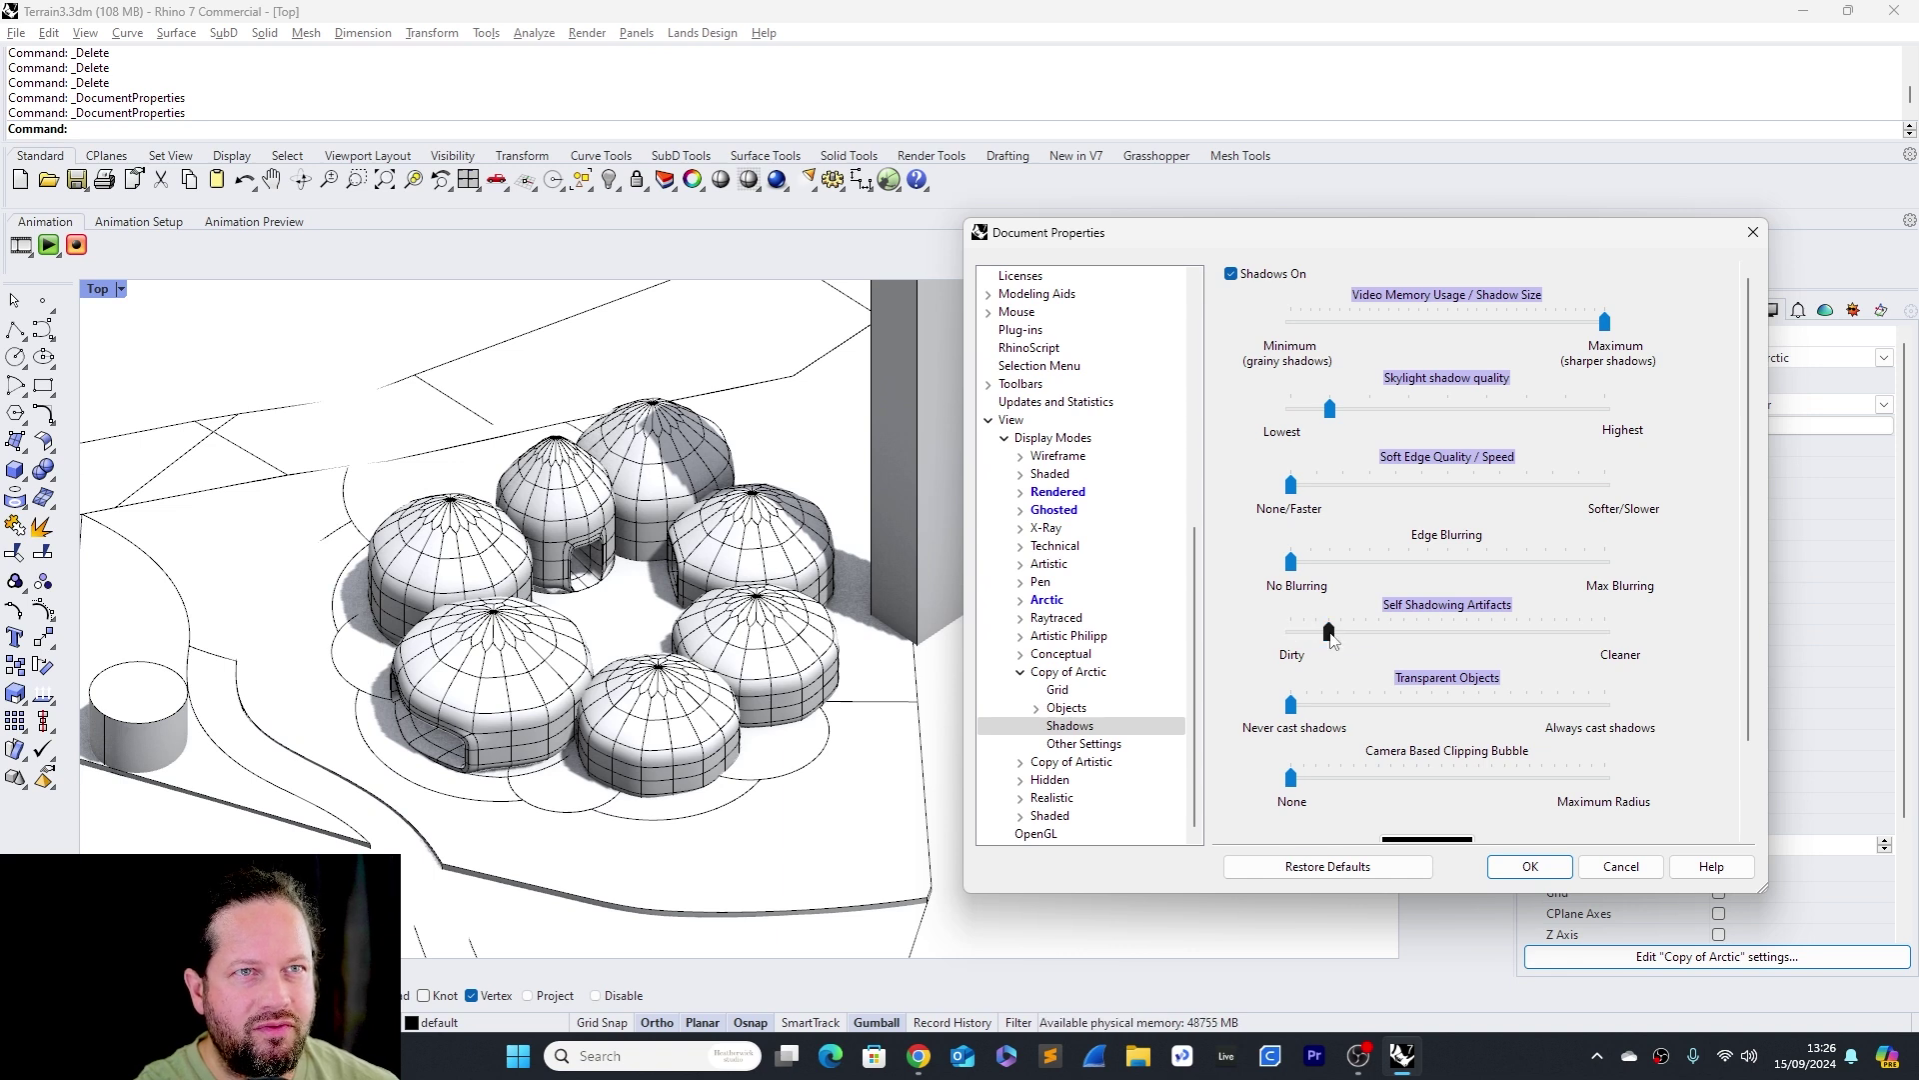
drag(1327, 638, 1331, 630)
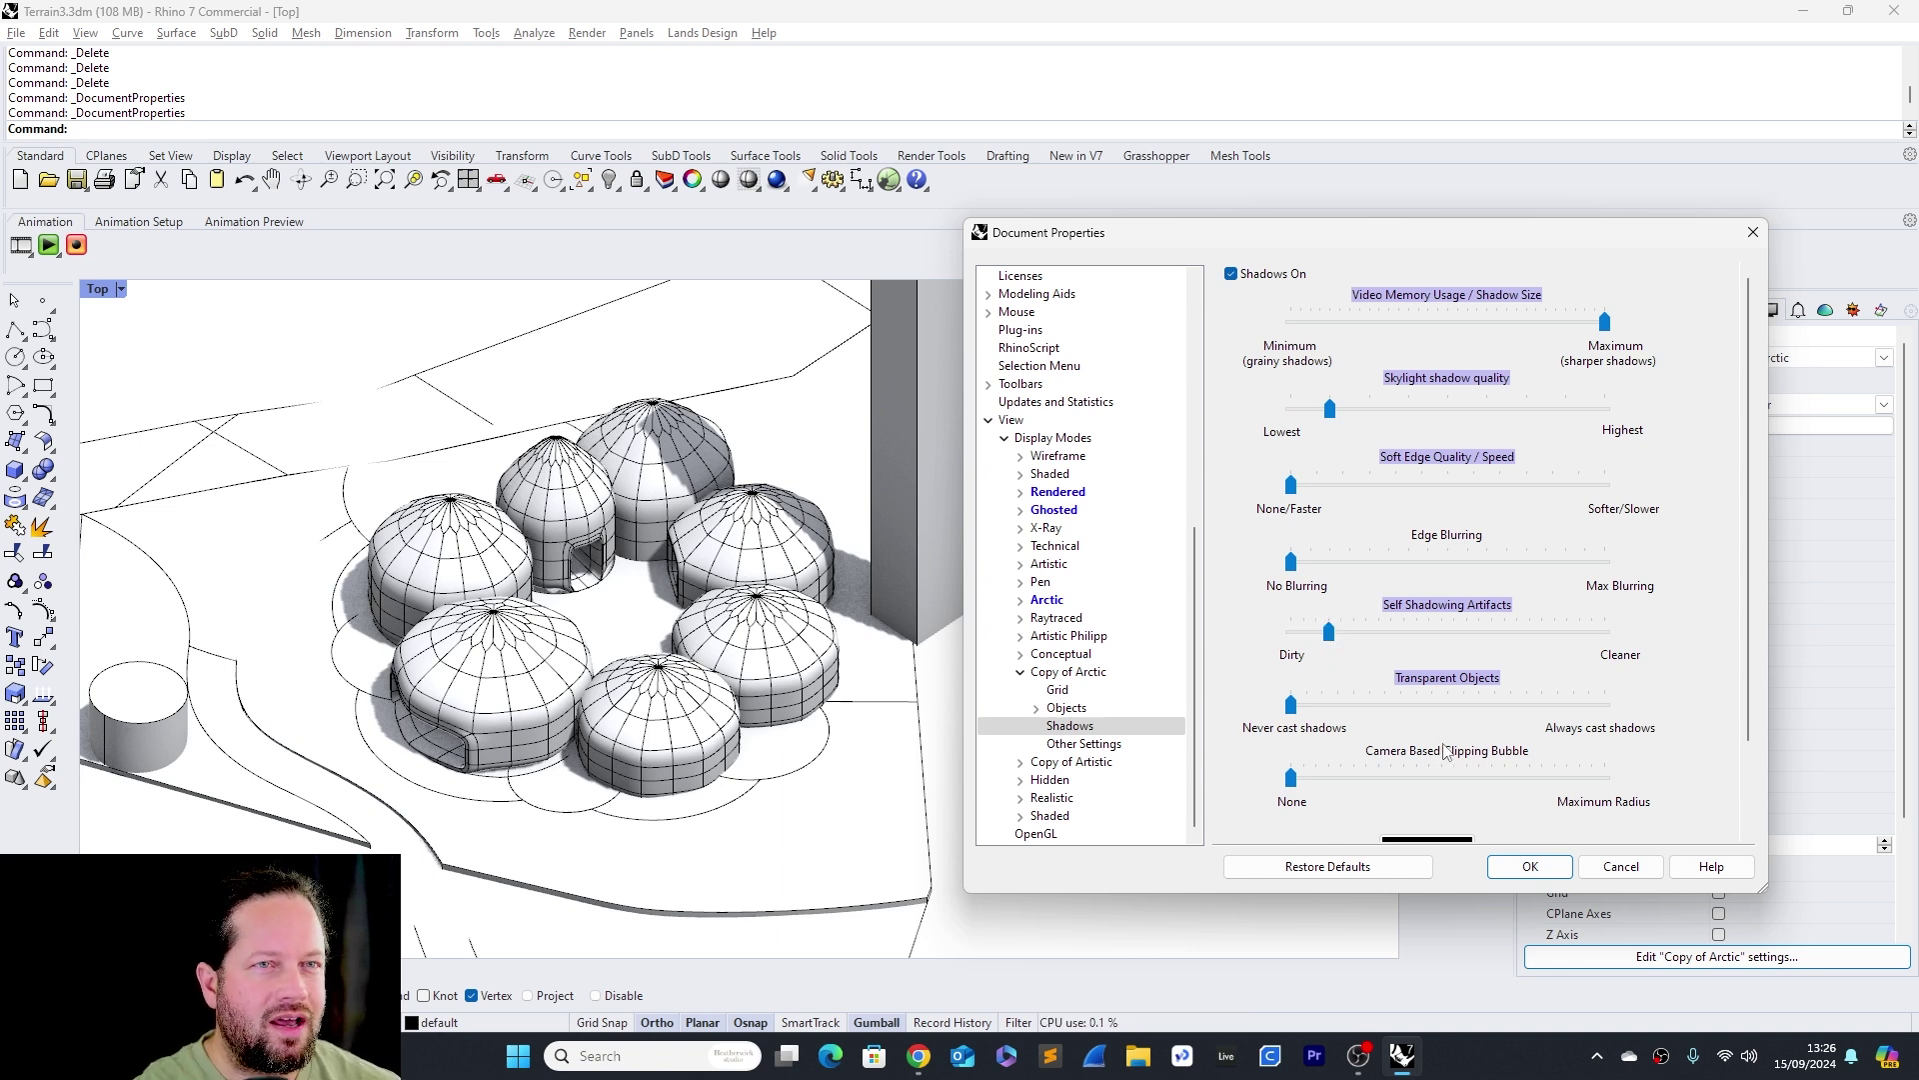
mouse_move(1291, 704)
mouse_down()
mouse_move(1675, 716)
mouse_move(1290, 706)
mouse_up()
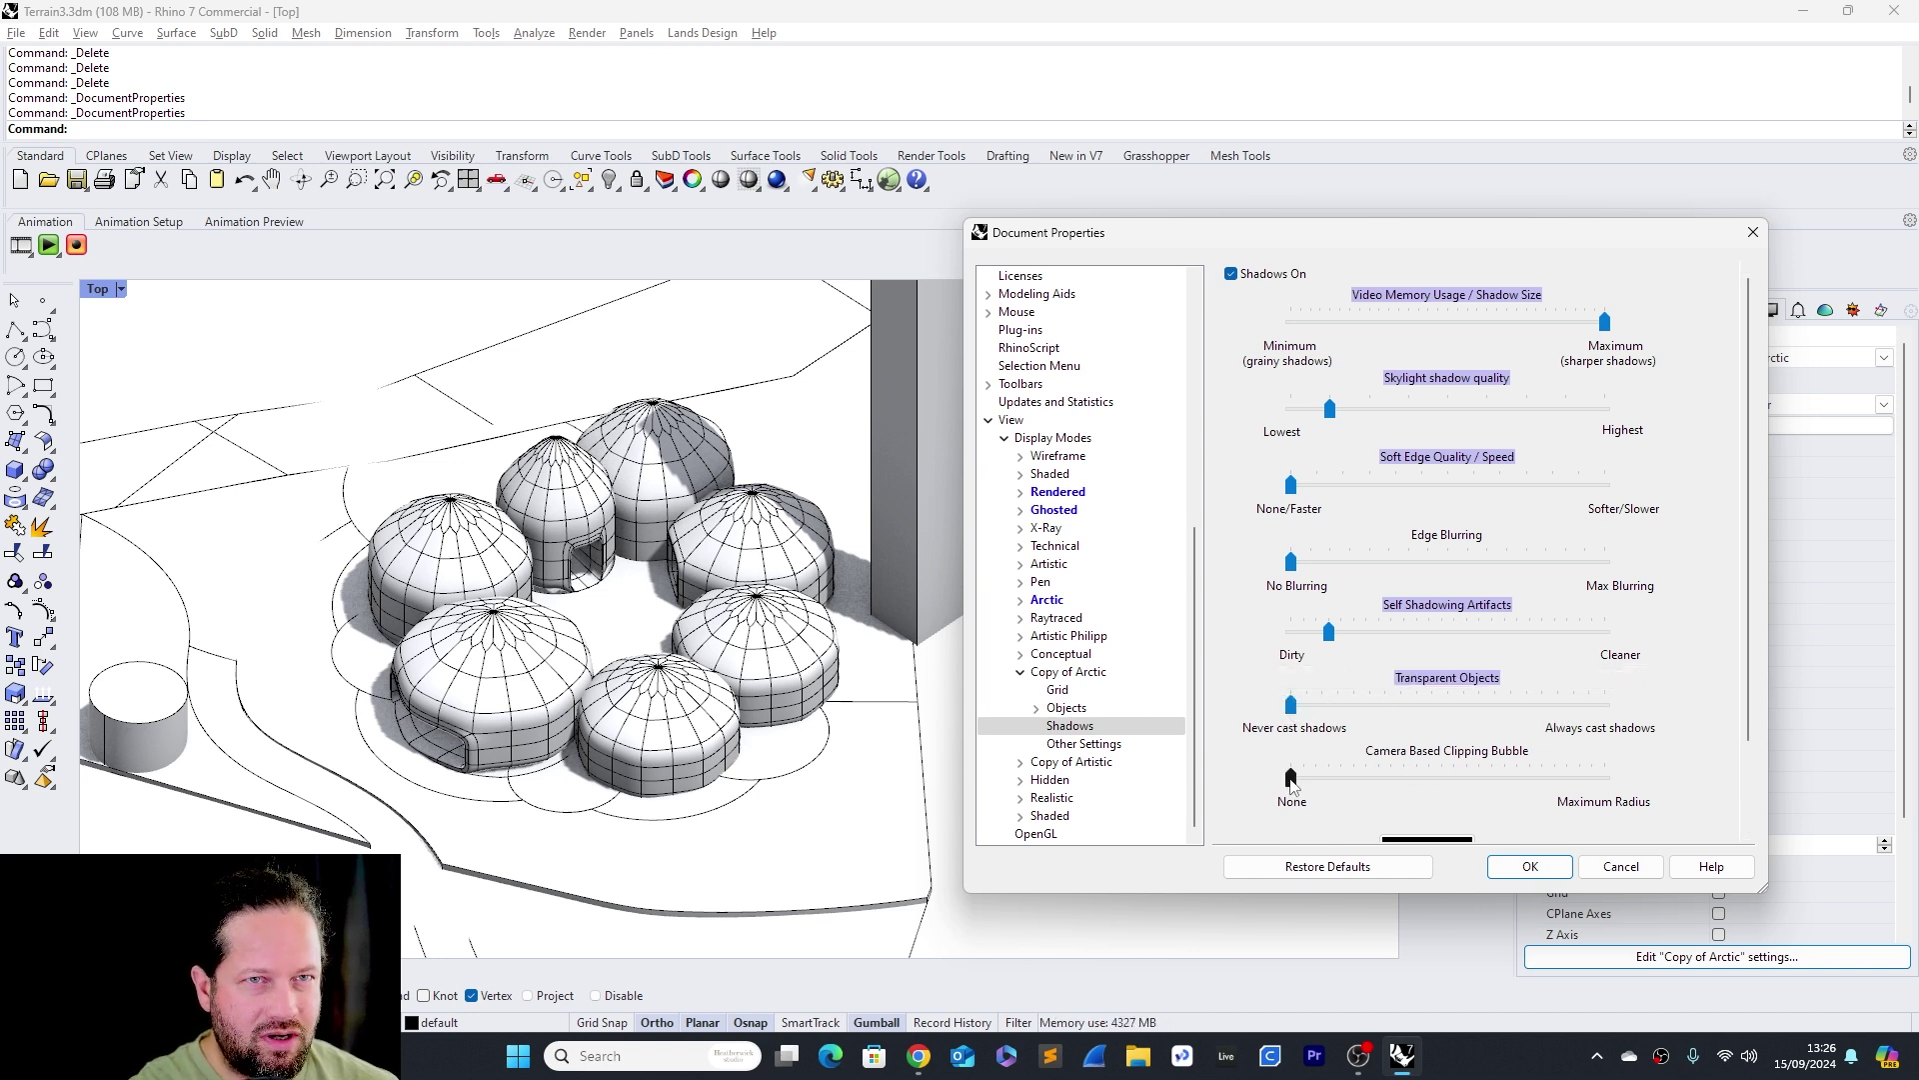
Try the camera based clipping bubble at Maximum Radius, lower it back toward None, and accept the shadow settings
drag(1356, 778, 1604, 778)
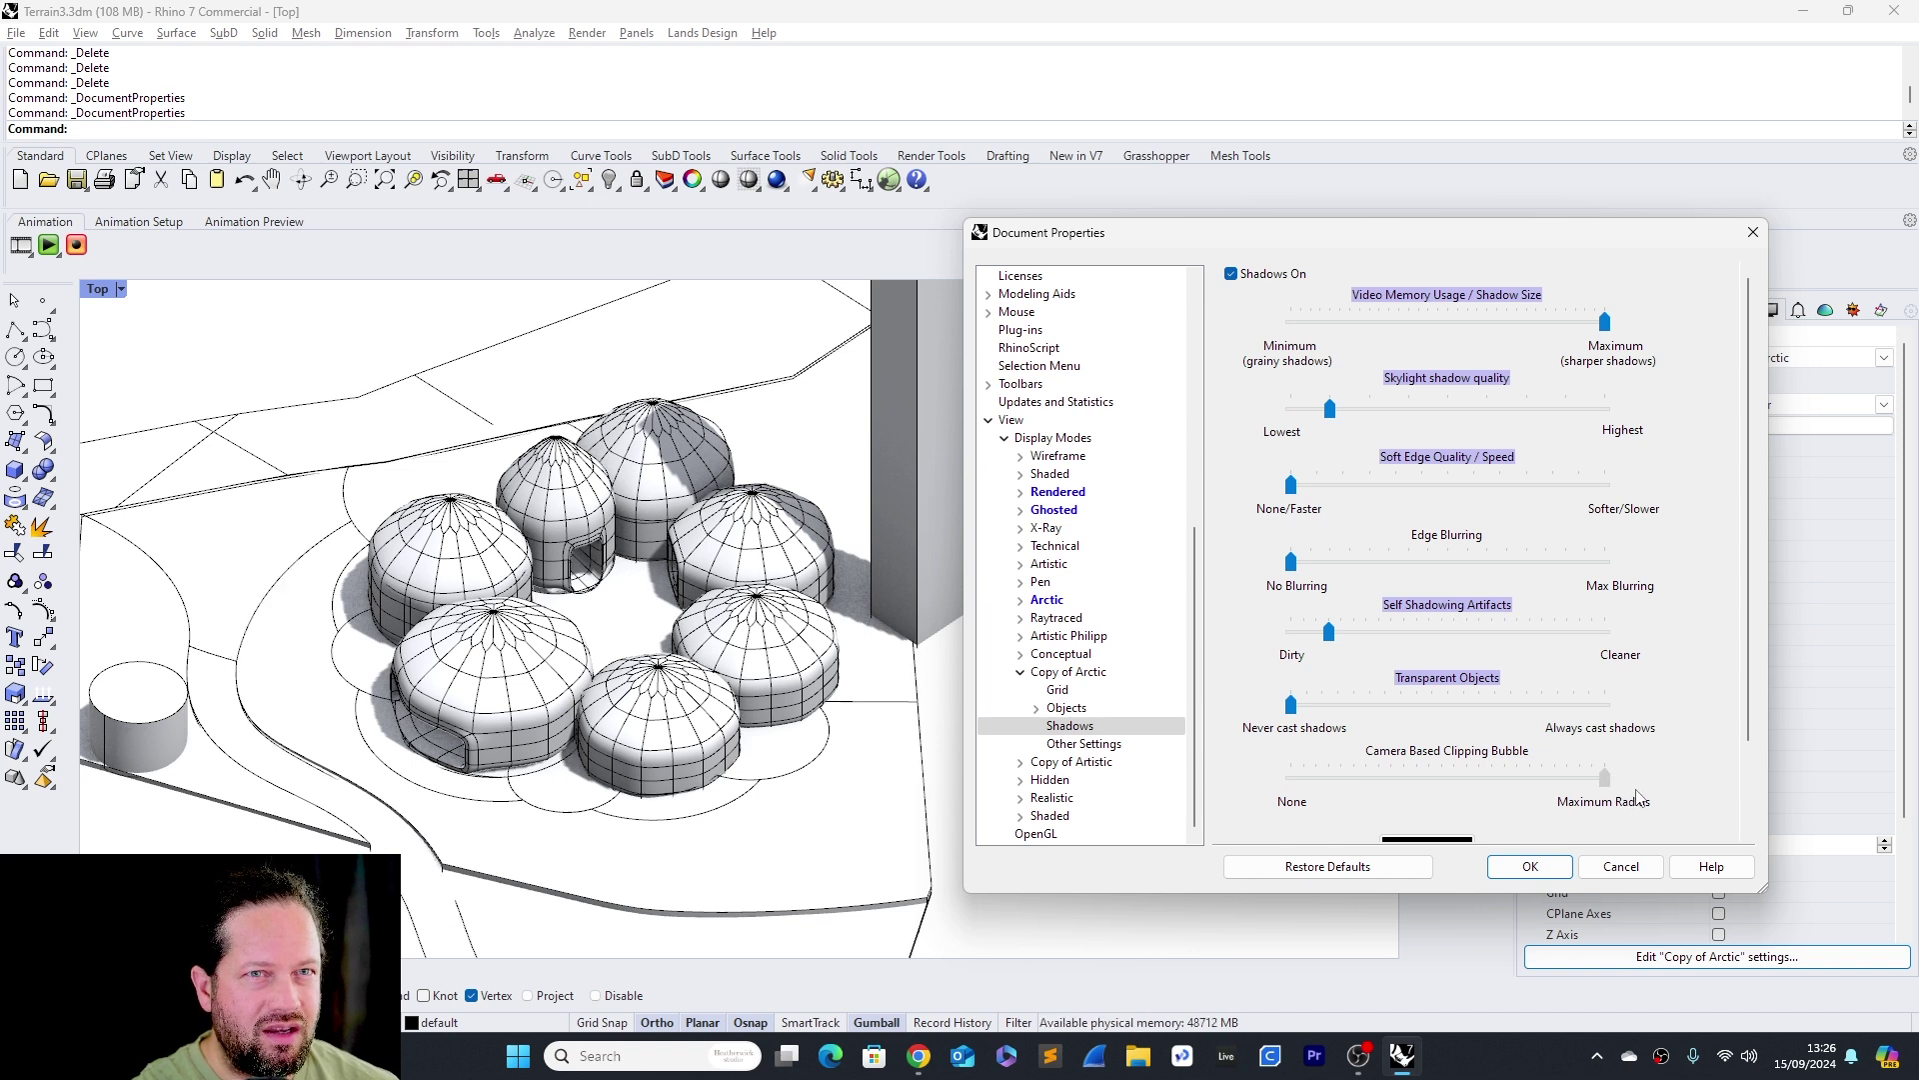
scroll(1625, 781, down, 2)
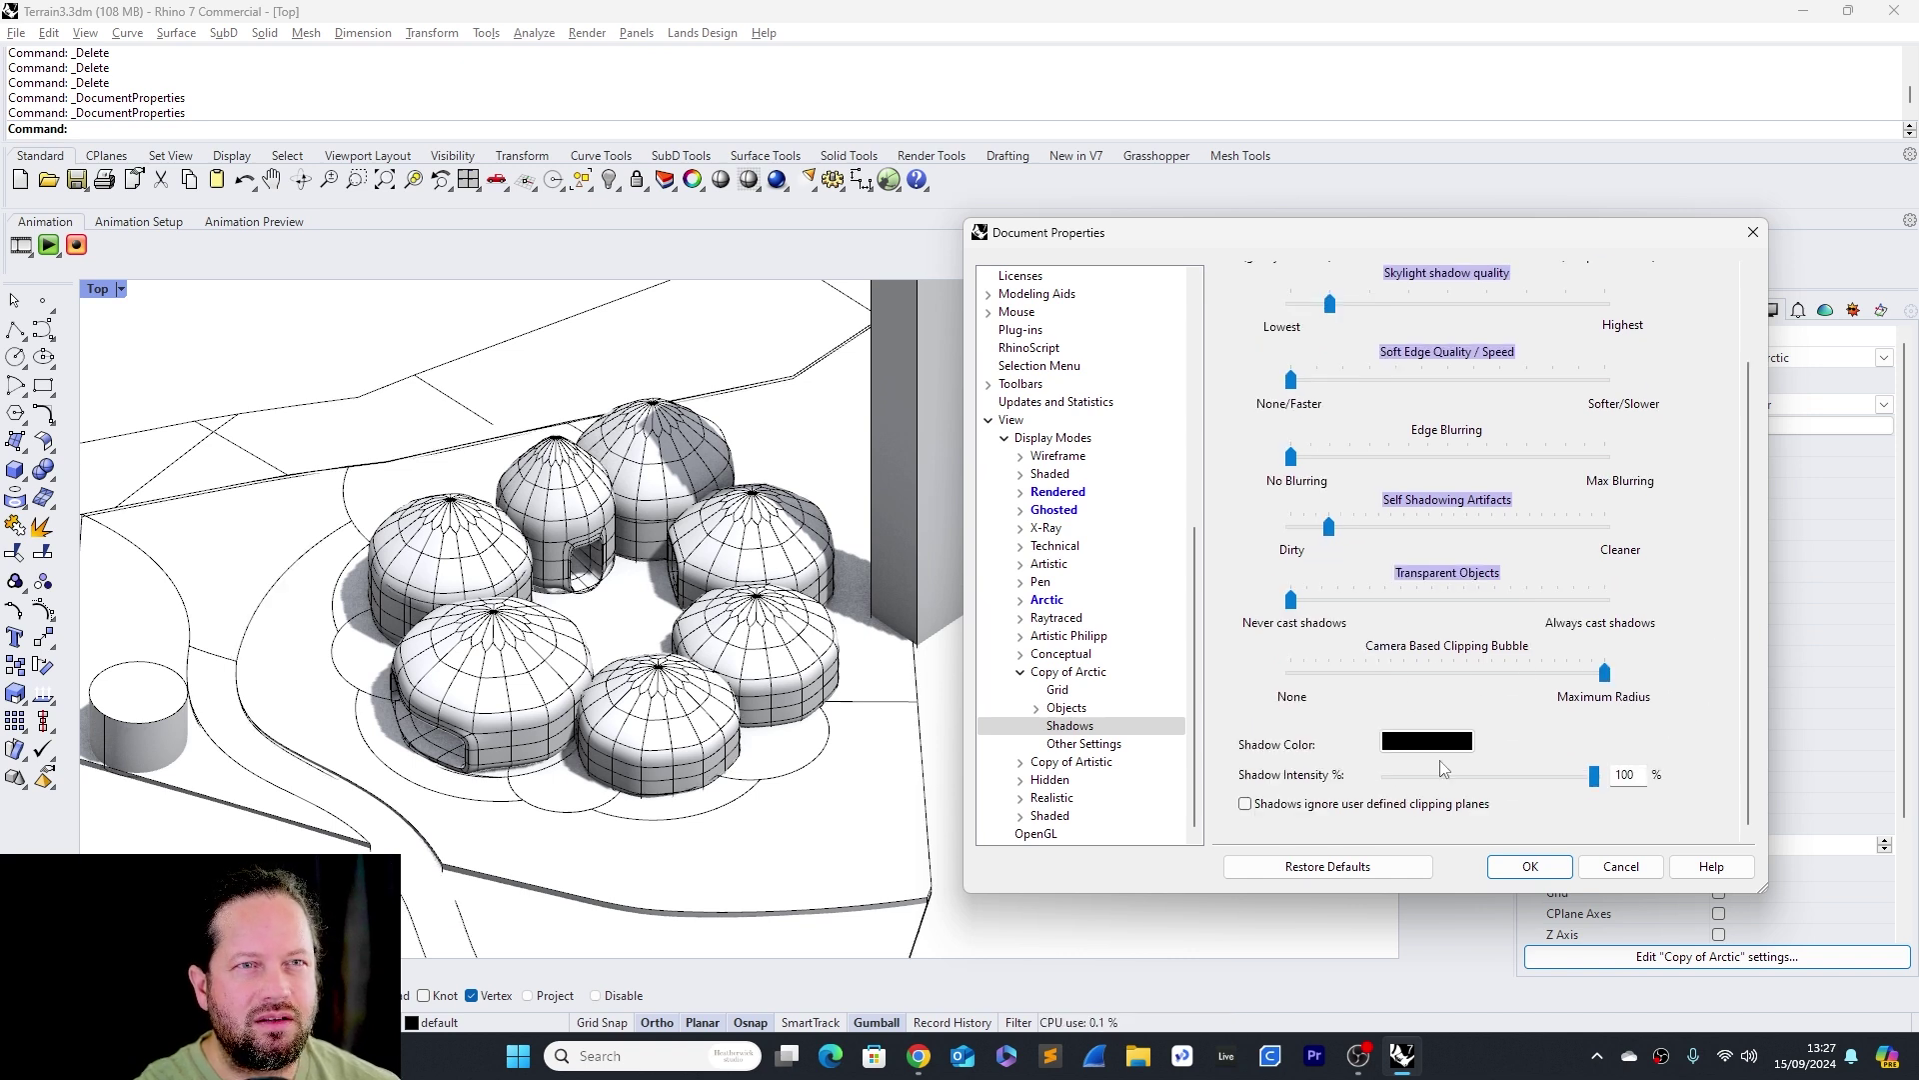
click(1245, 805)
drag(1604, 673, 1319, 741)
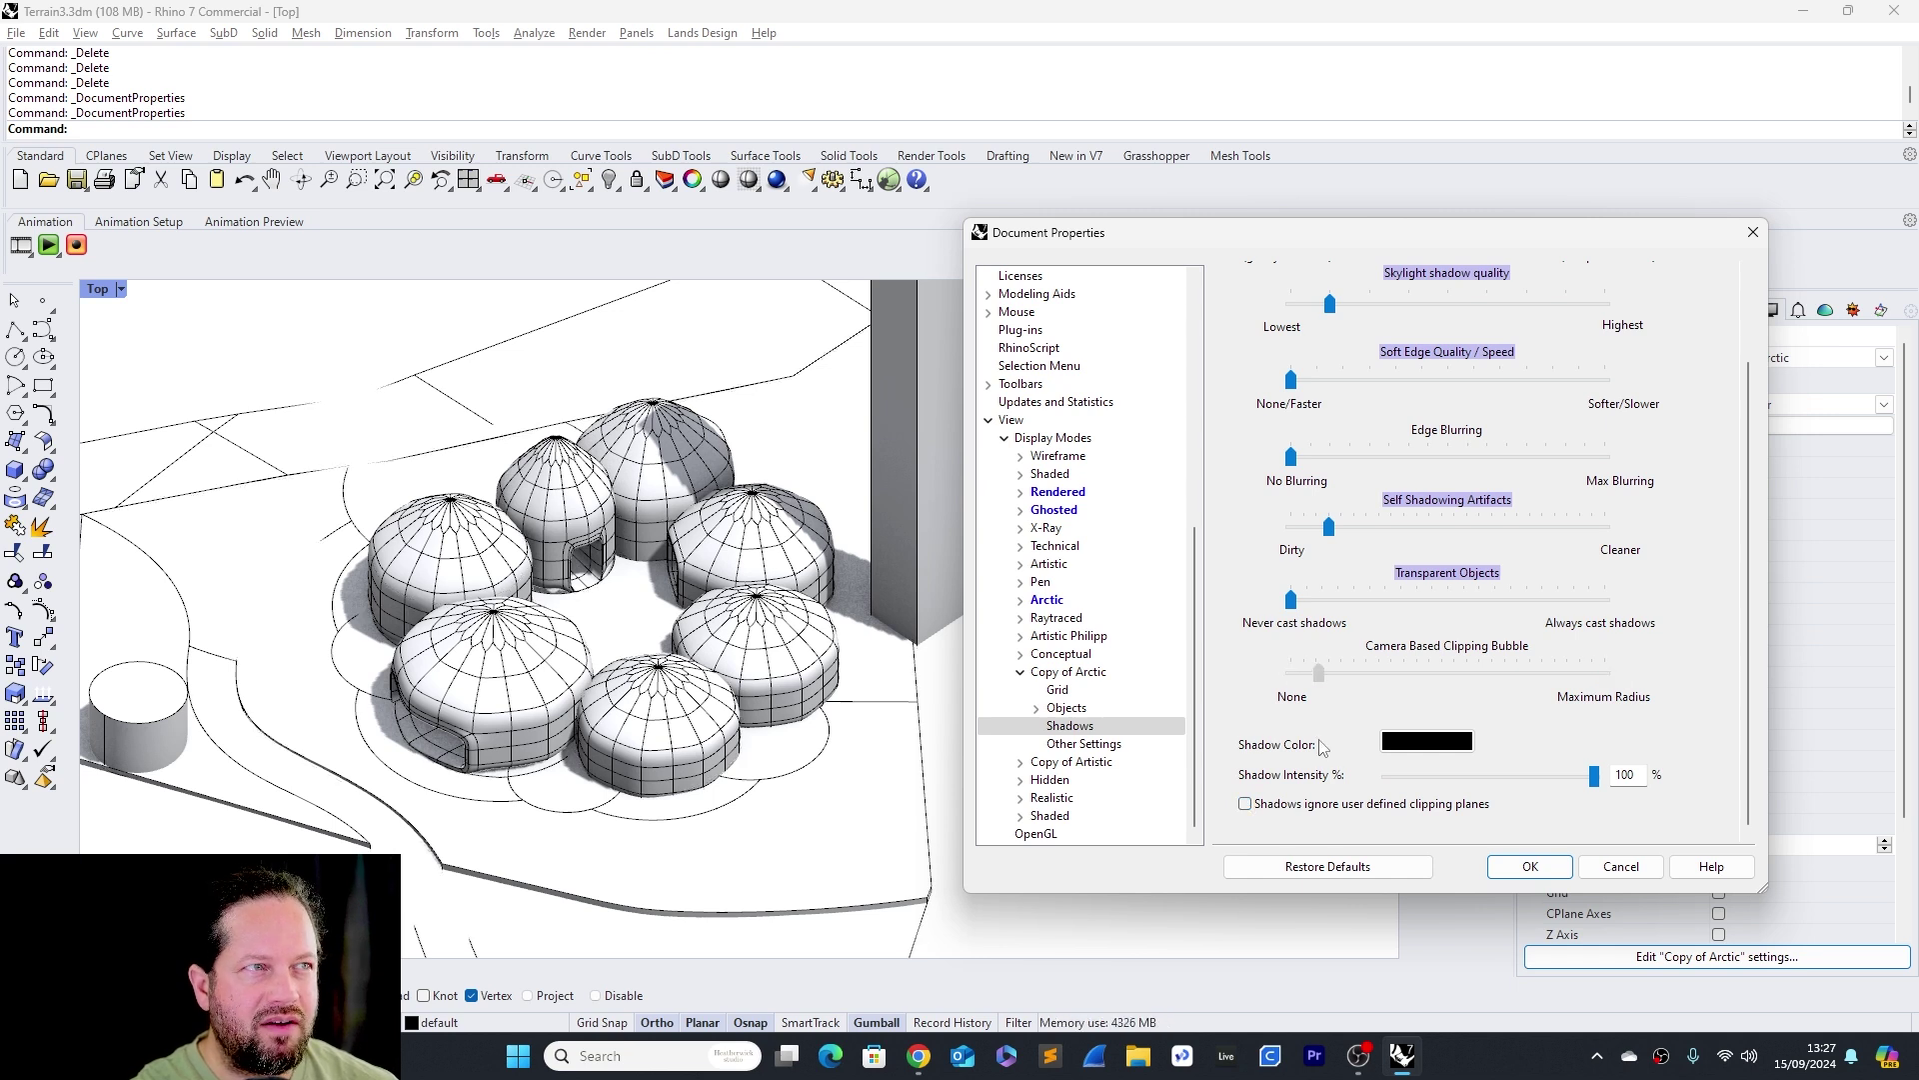
click(1534, 869)
Try manual sun control with azimuth 2.6° and altitude 4.3°, and switch manual control back off
scroll(755, 640, down, 10)
scroll(722, 643, up, 10)
right_drag(722, 643, 1010, 590)
click(1853, 309)
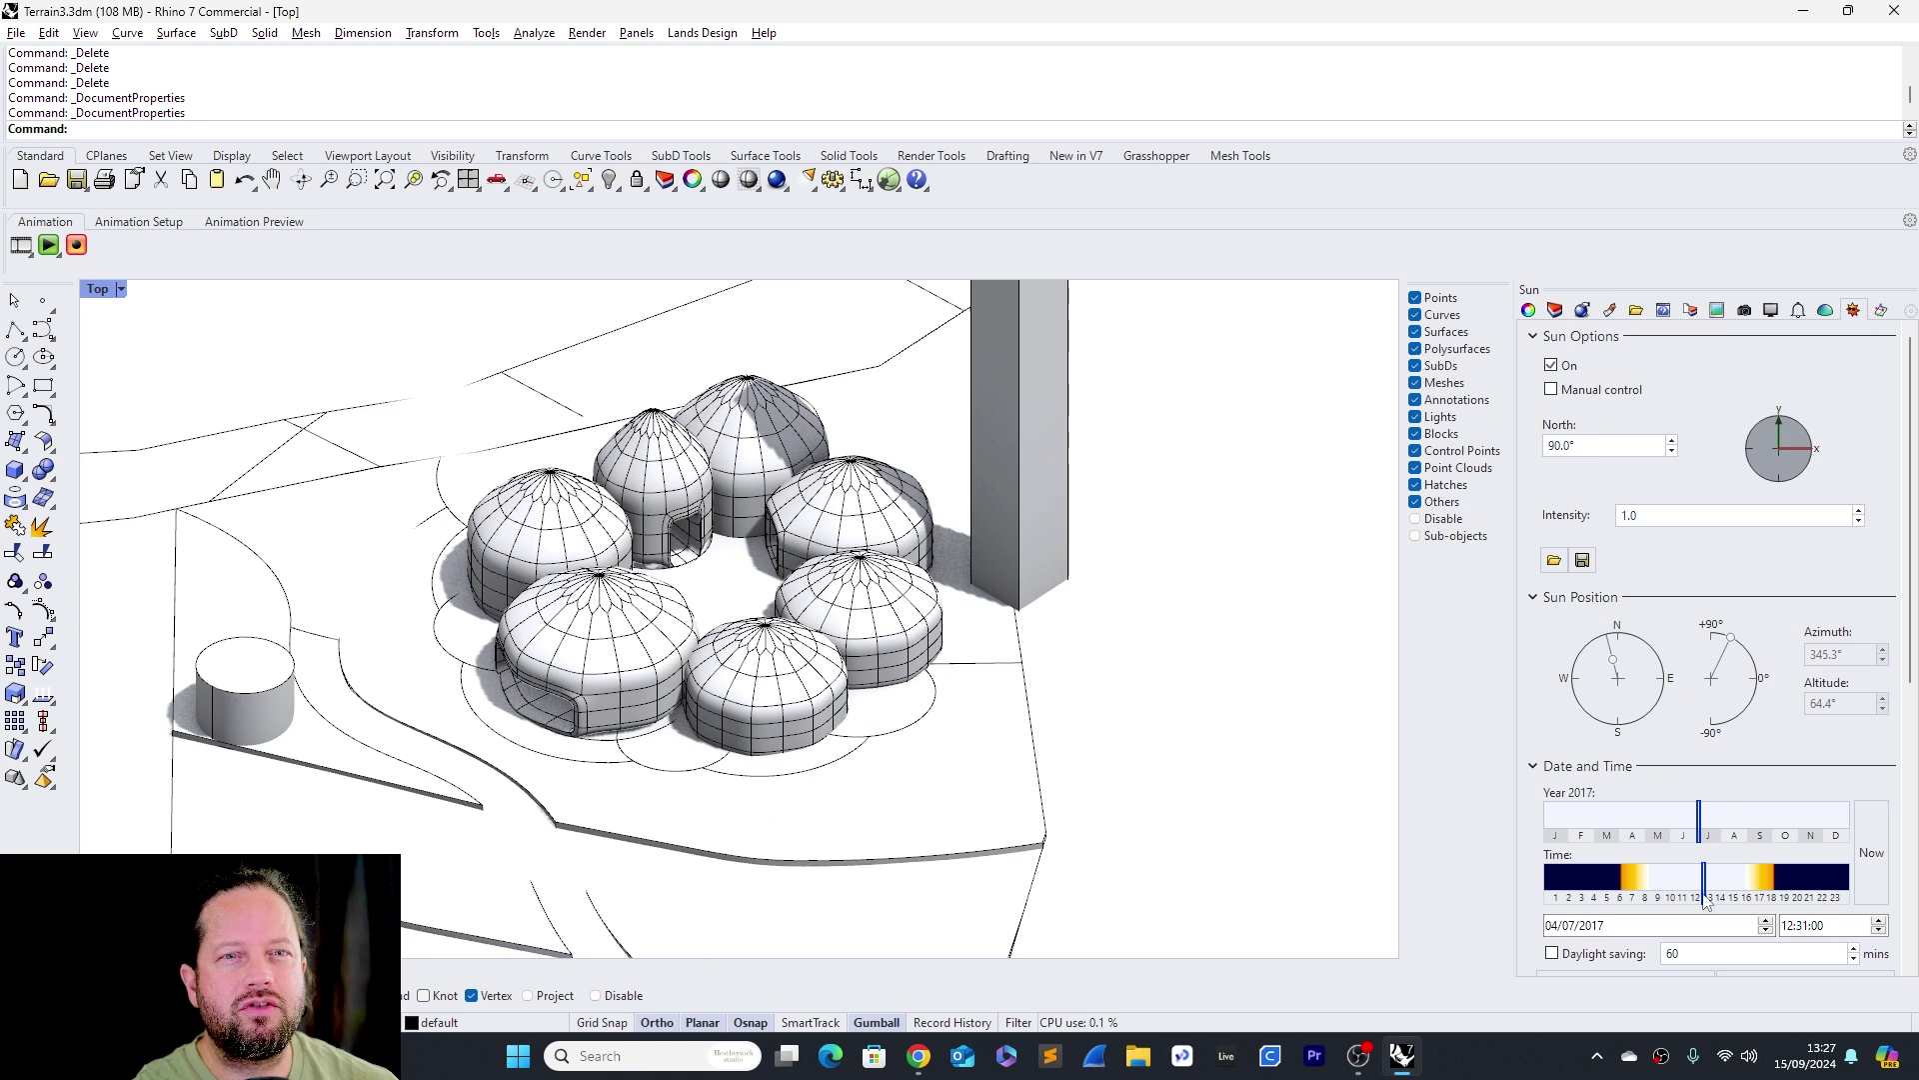
click(1551, 389)
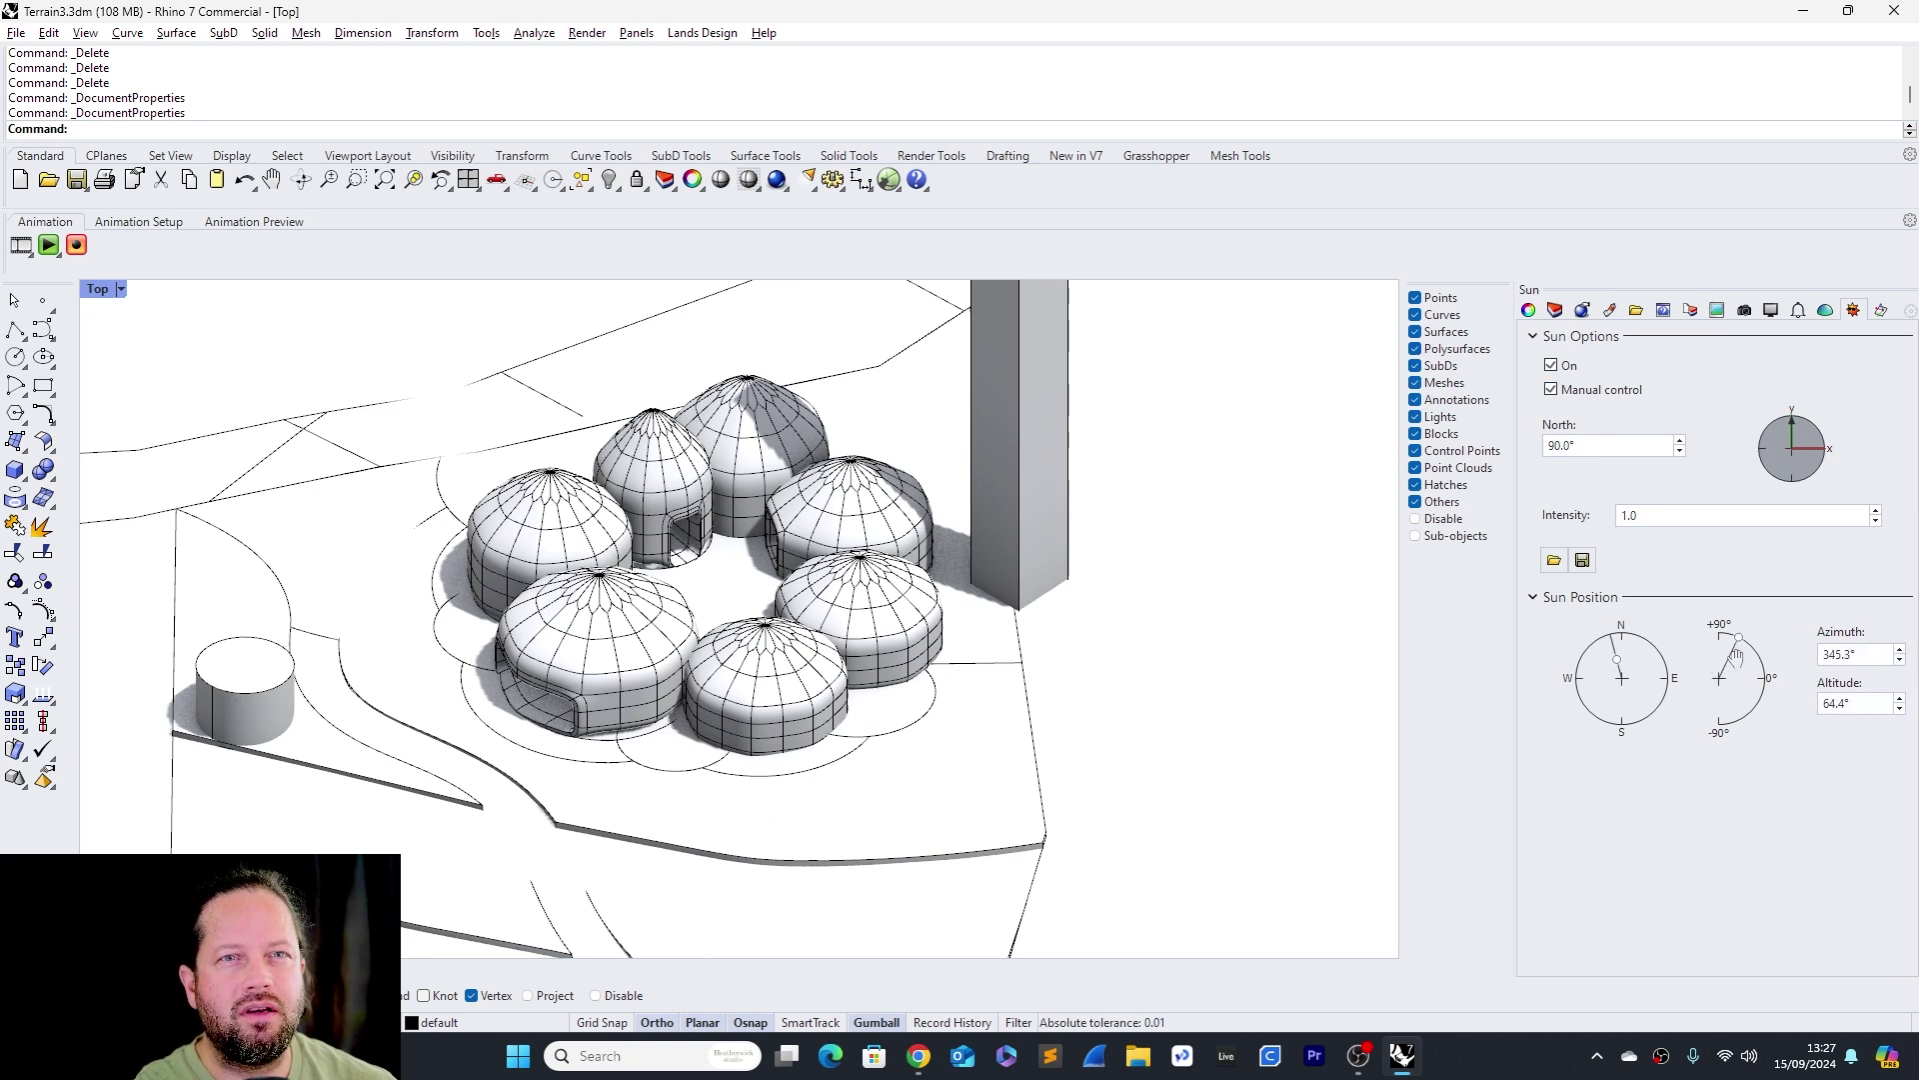
drag(1730, 640, 1764, 672)
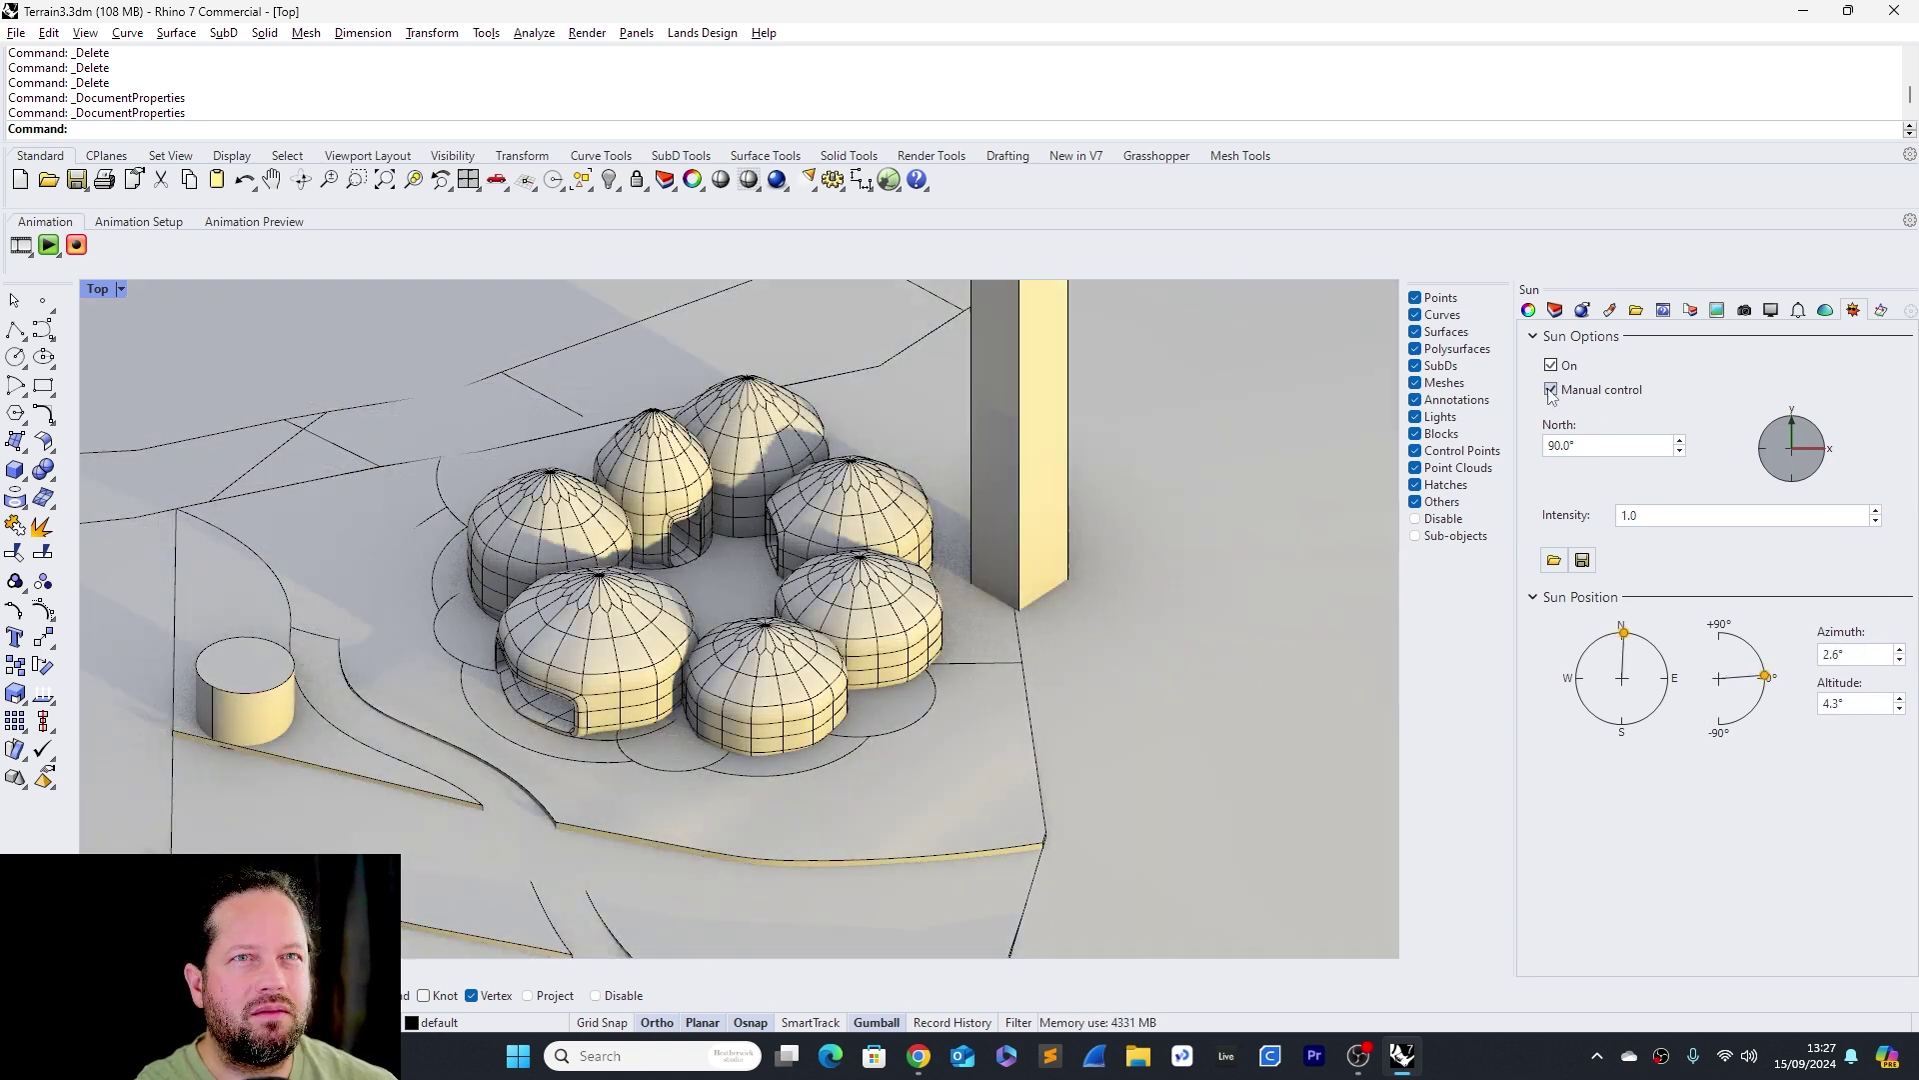
click(1551, 388)
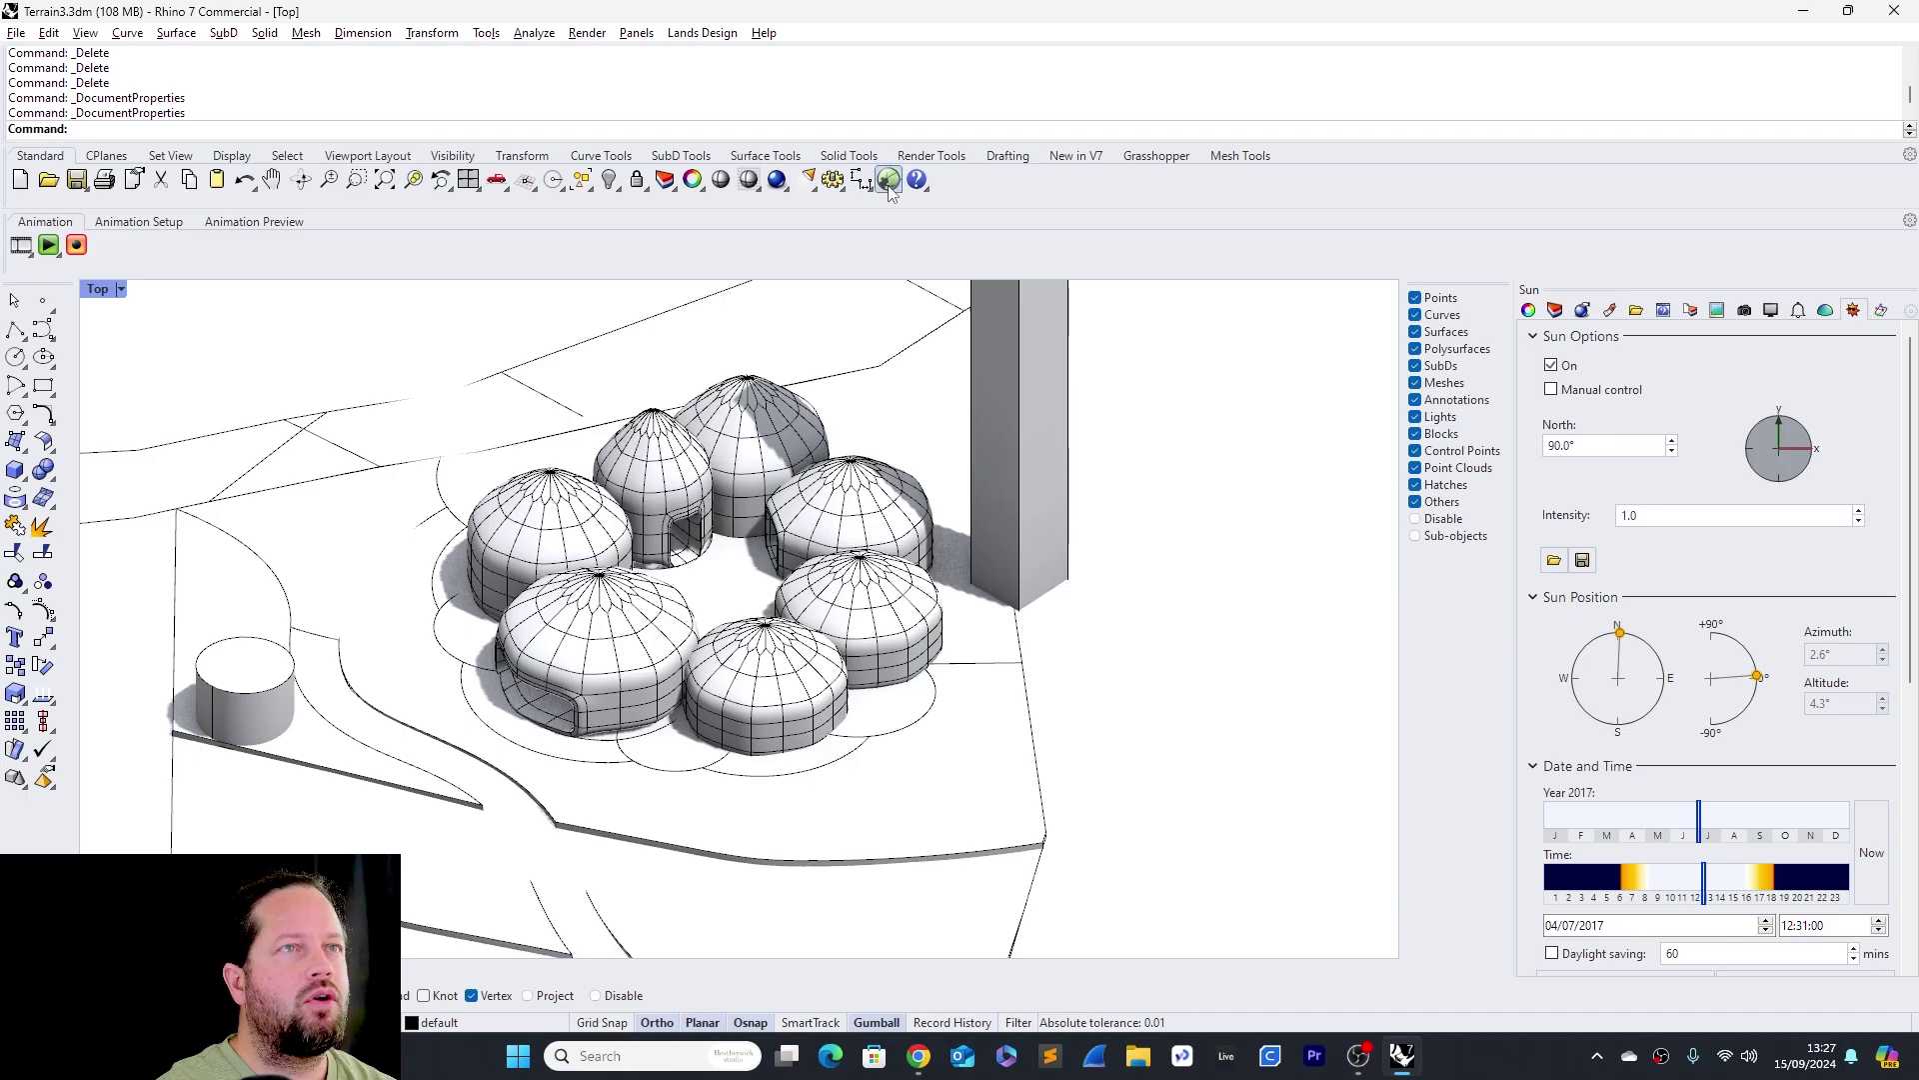
Reopen Grasshopper, place an LB Set Rhino Sun component beside LB Import Location, and connect the location output to its _location input
click(888, 180)
click(1252, 364)
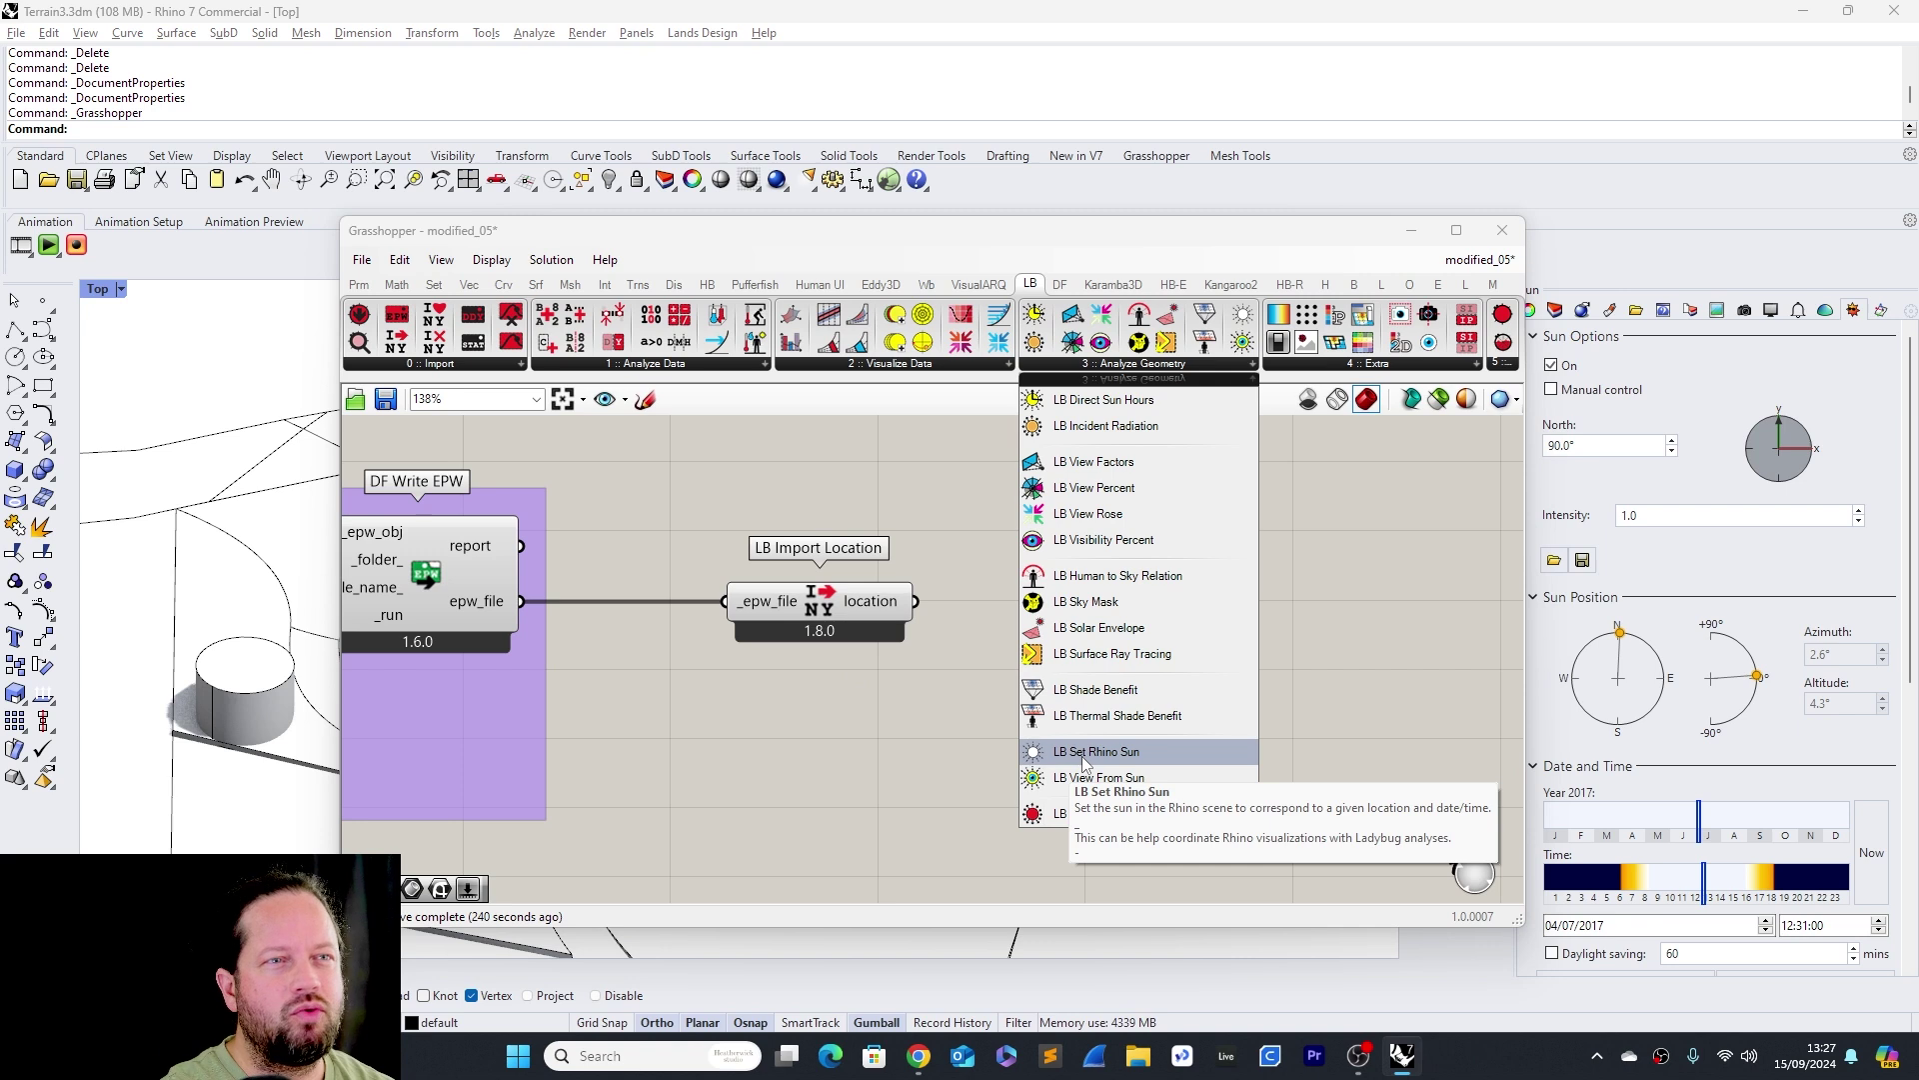
click(1085, 760)
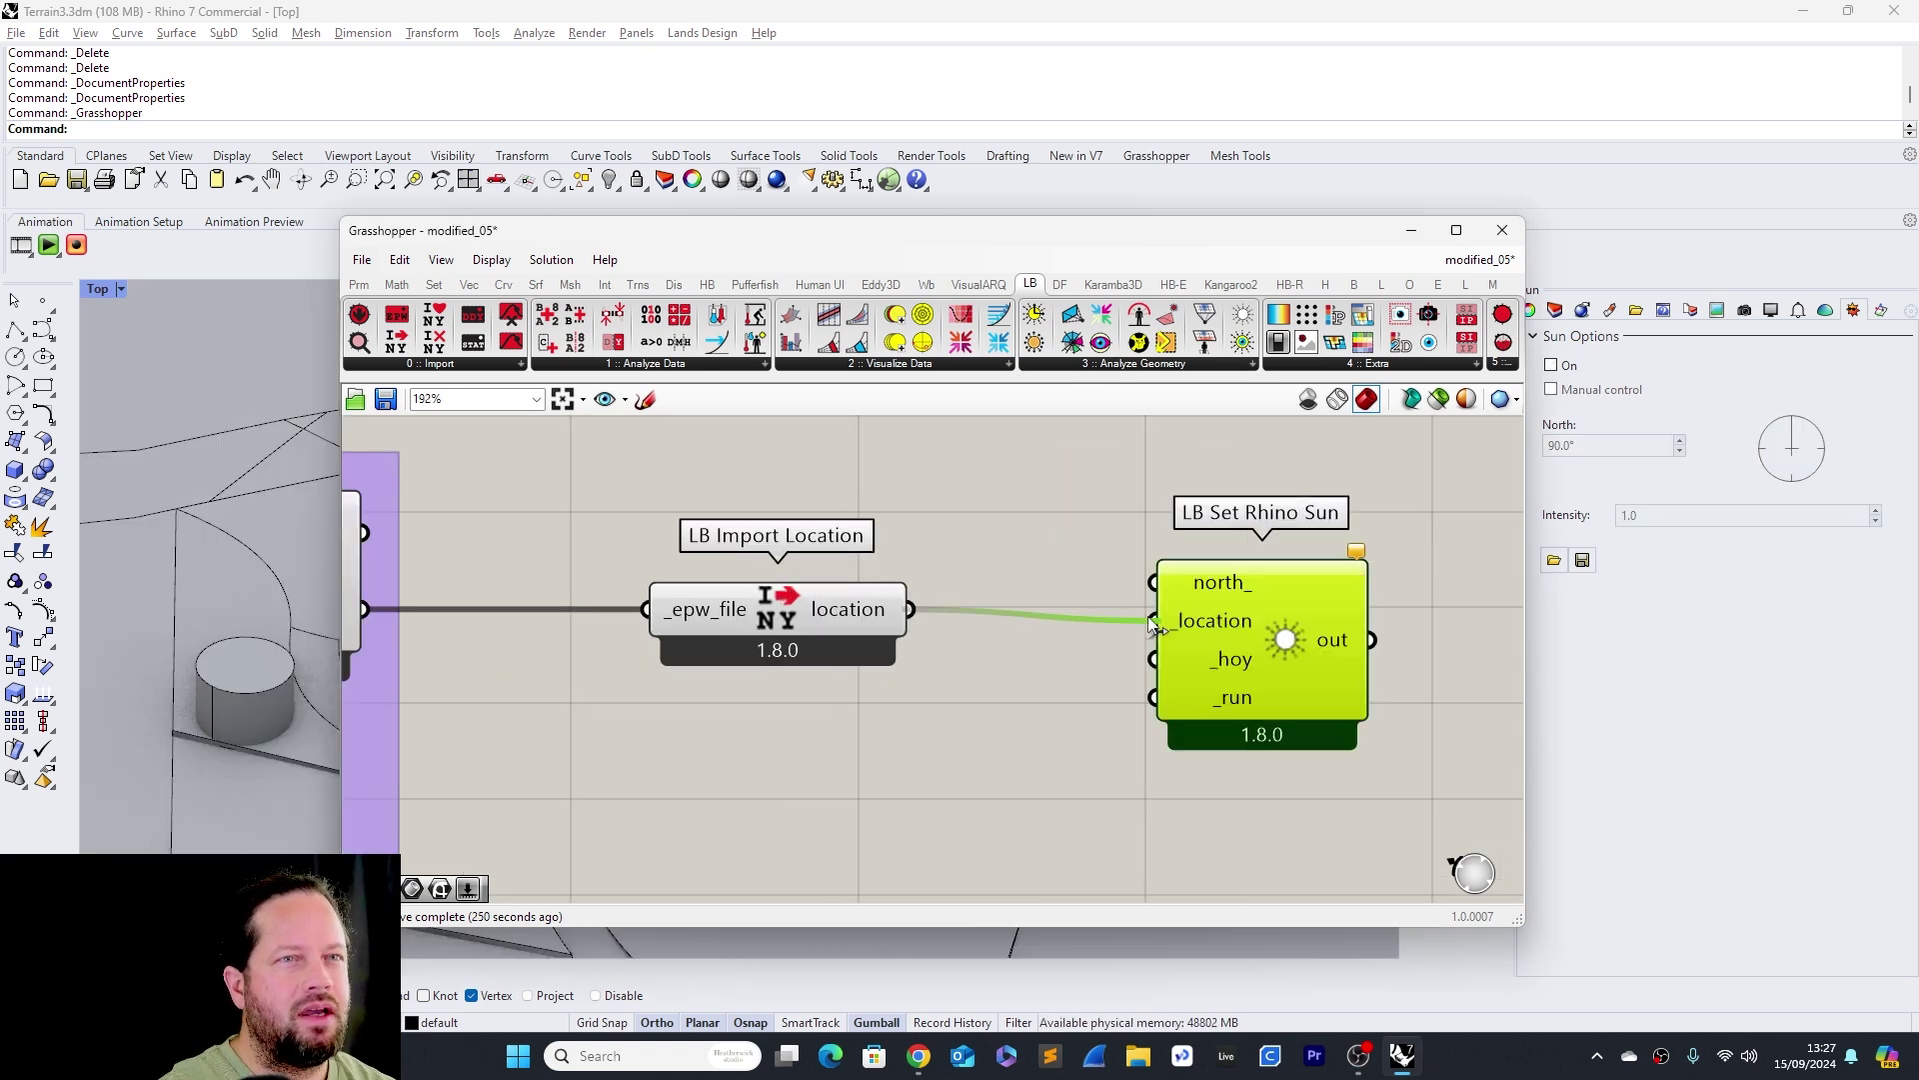
Add a Boolean Toggle set to True and connect it to the _run input of LB Set Rhino Sun
scroll(1060, 667, down, 4)
scroll(1172, 555, up, 3)
double_click(1131, 489)
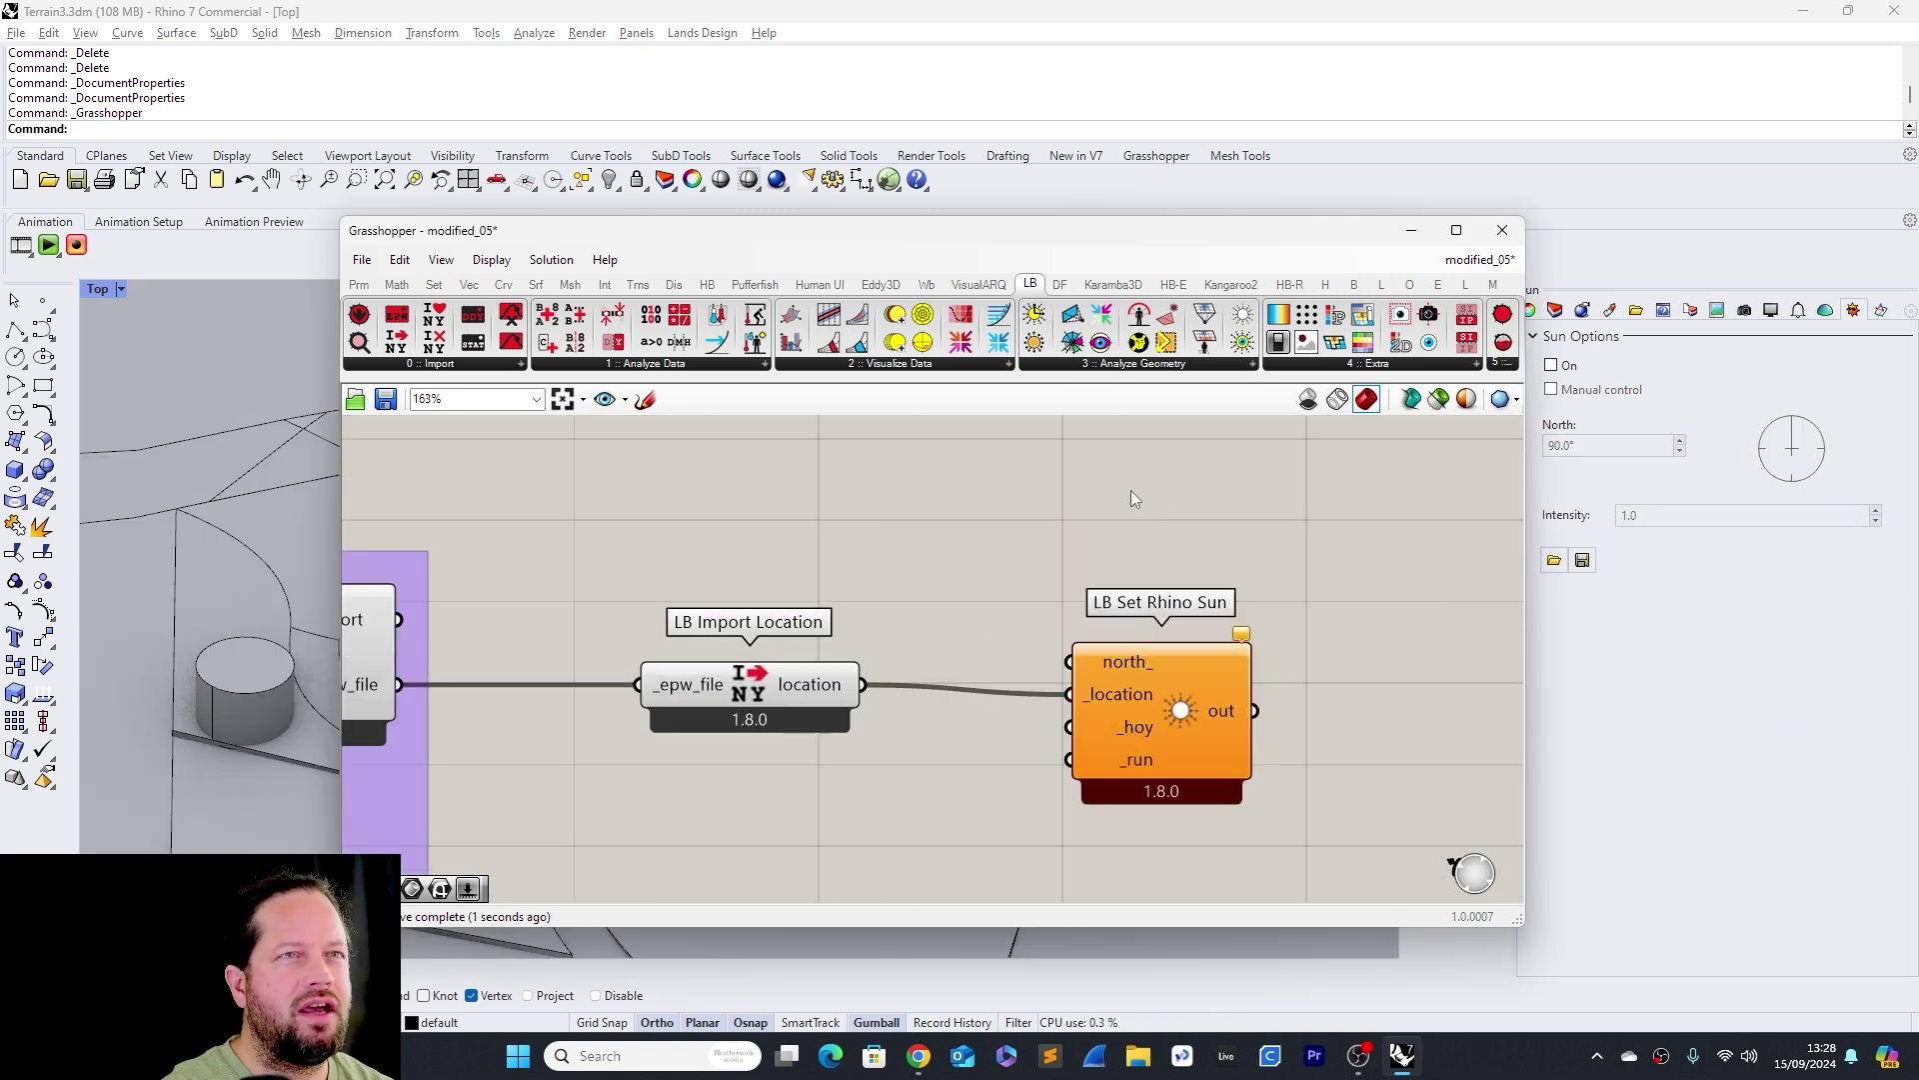
text(to)
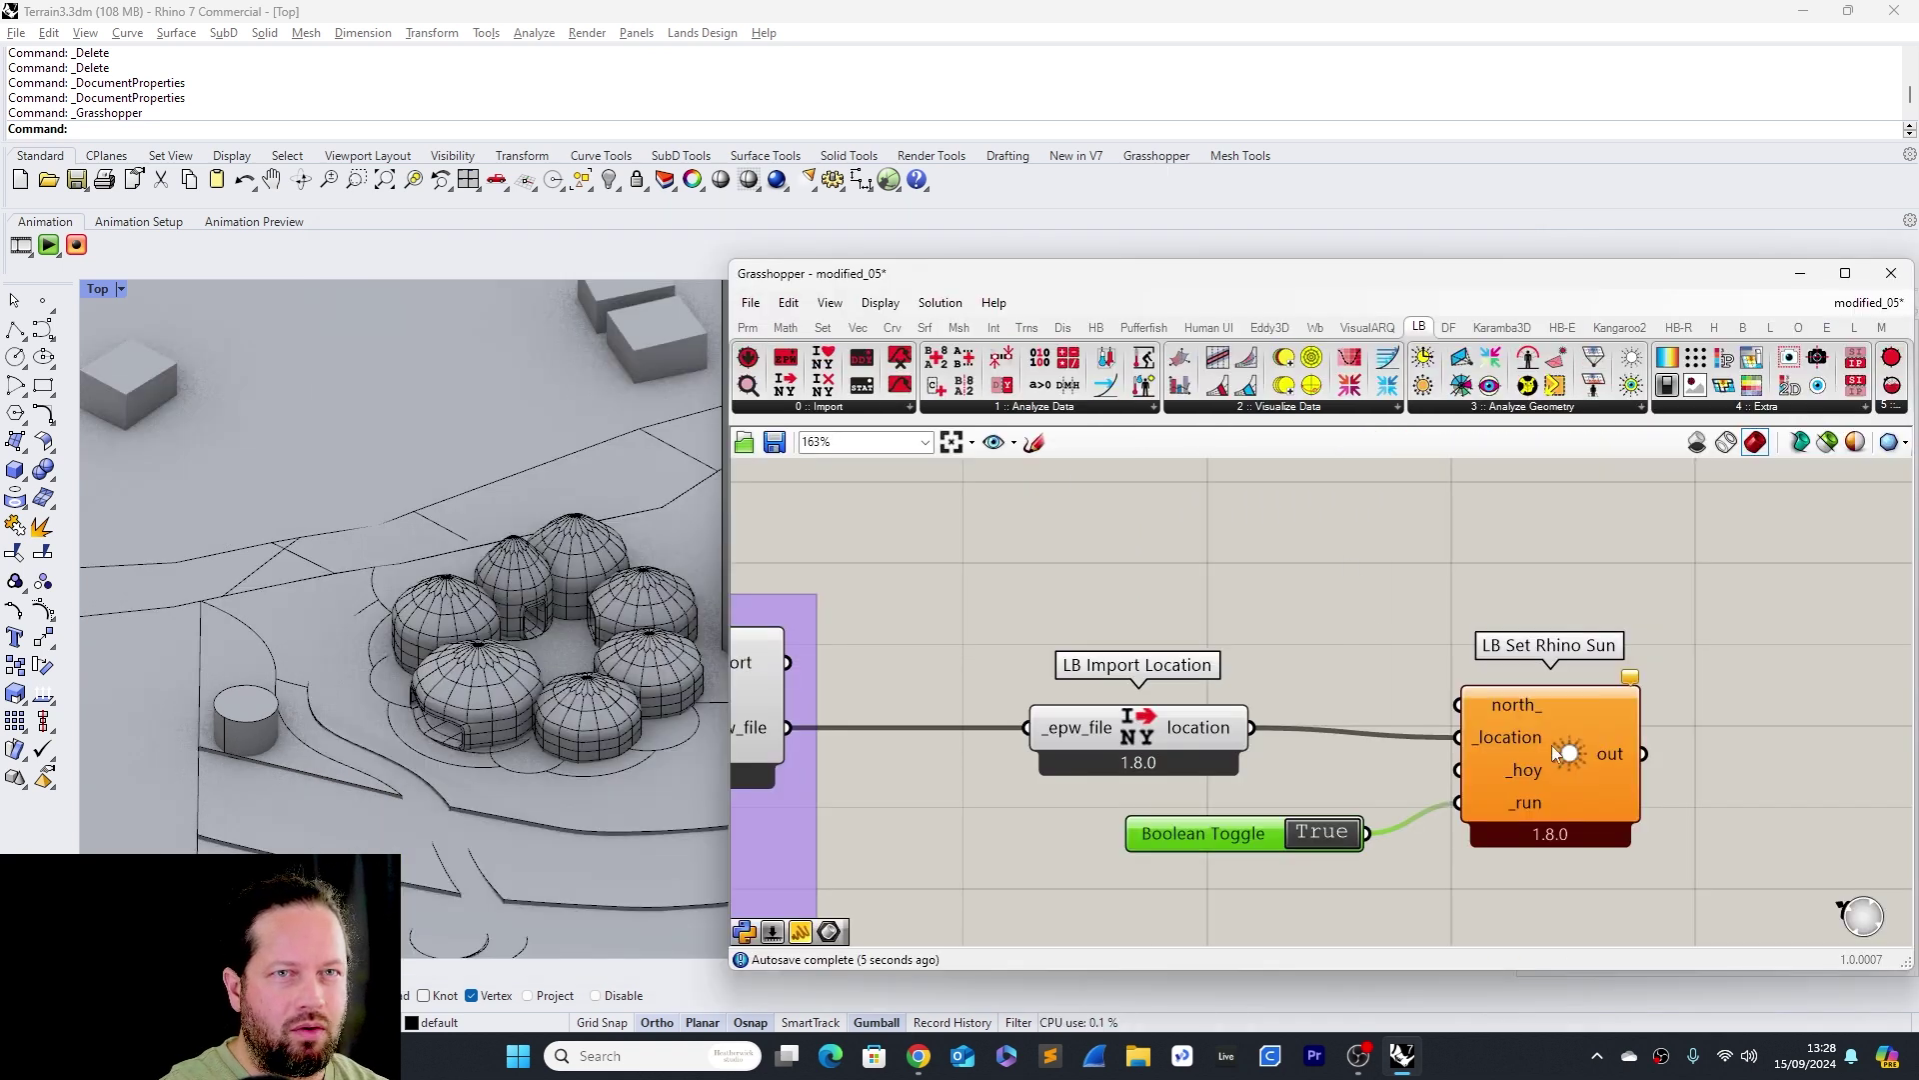
Add a number slider with a value of 1000, connect it to the _hoy input of LB Set Rhino Sun, and lower it to 54
scroll(1551, 746, down, 1)
scroll(1358, 742, up, 3)
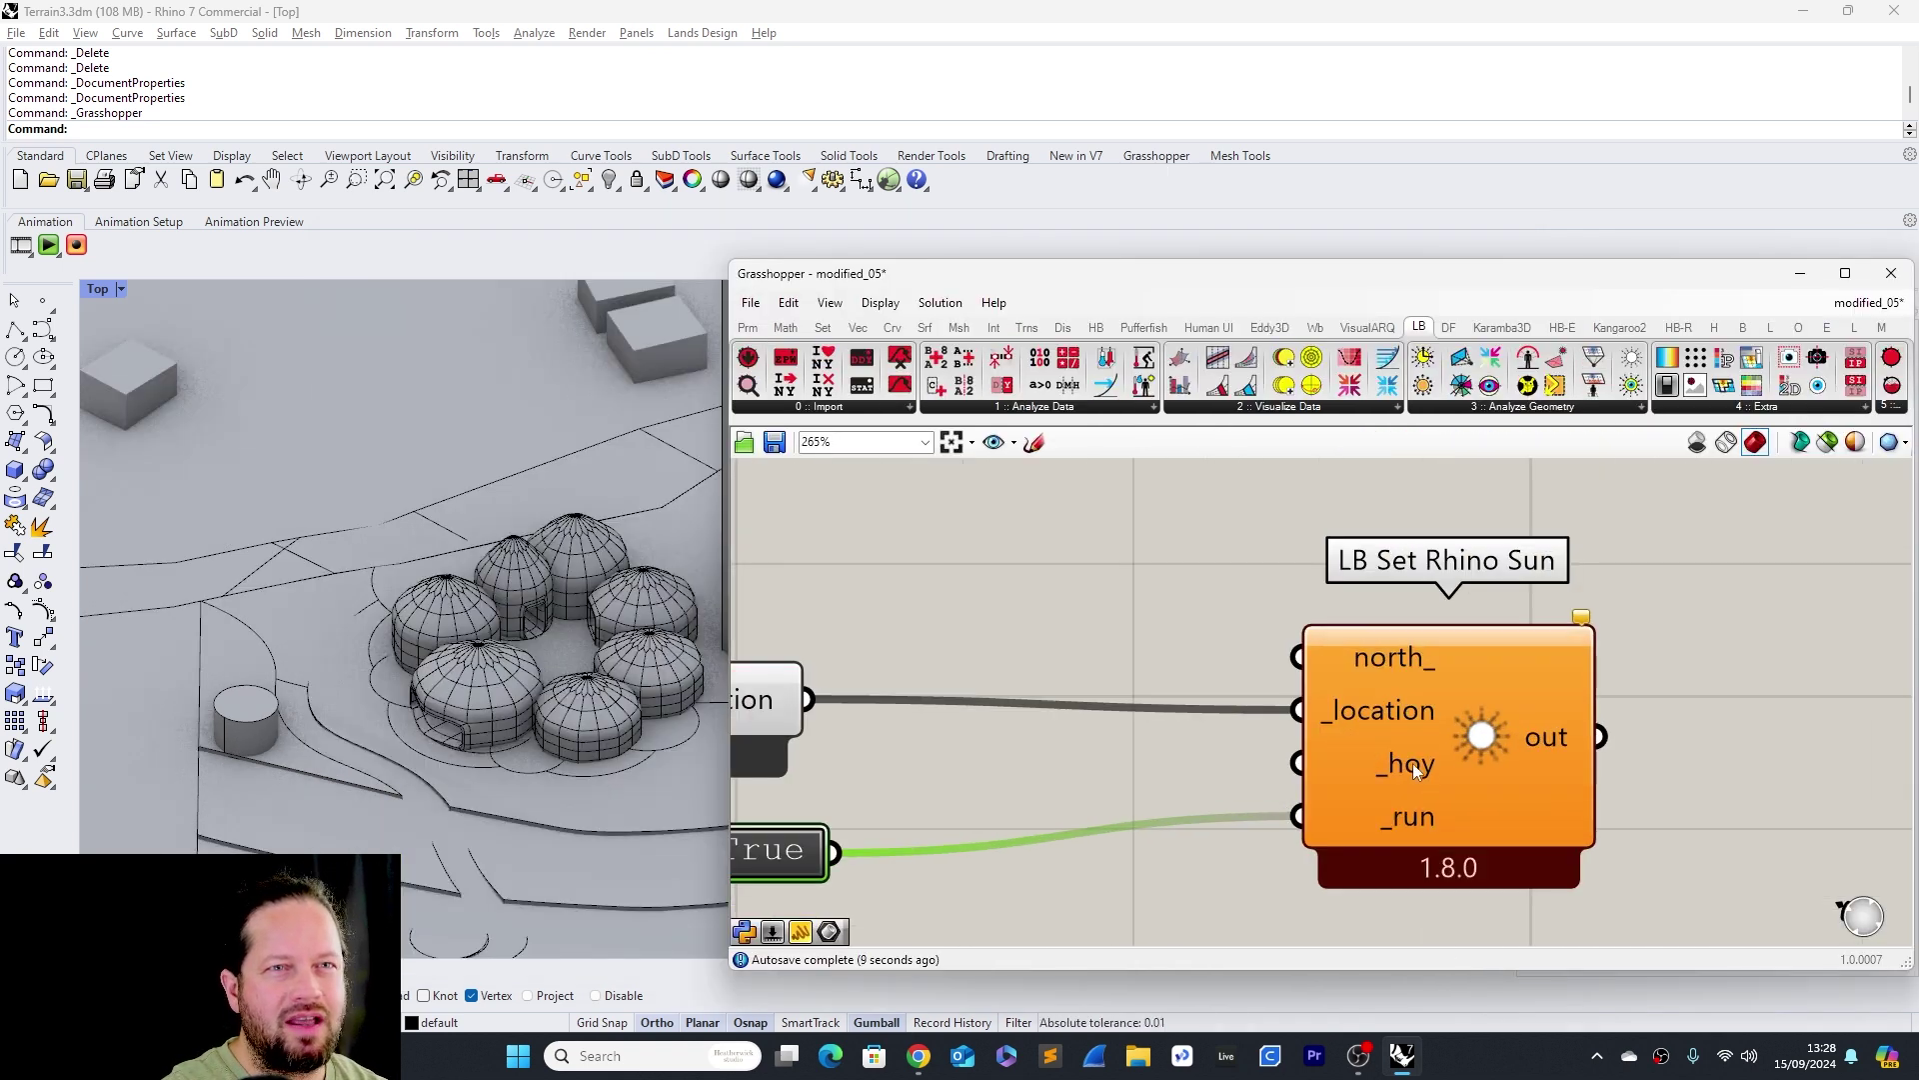
mouse_move(1412, 764)
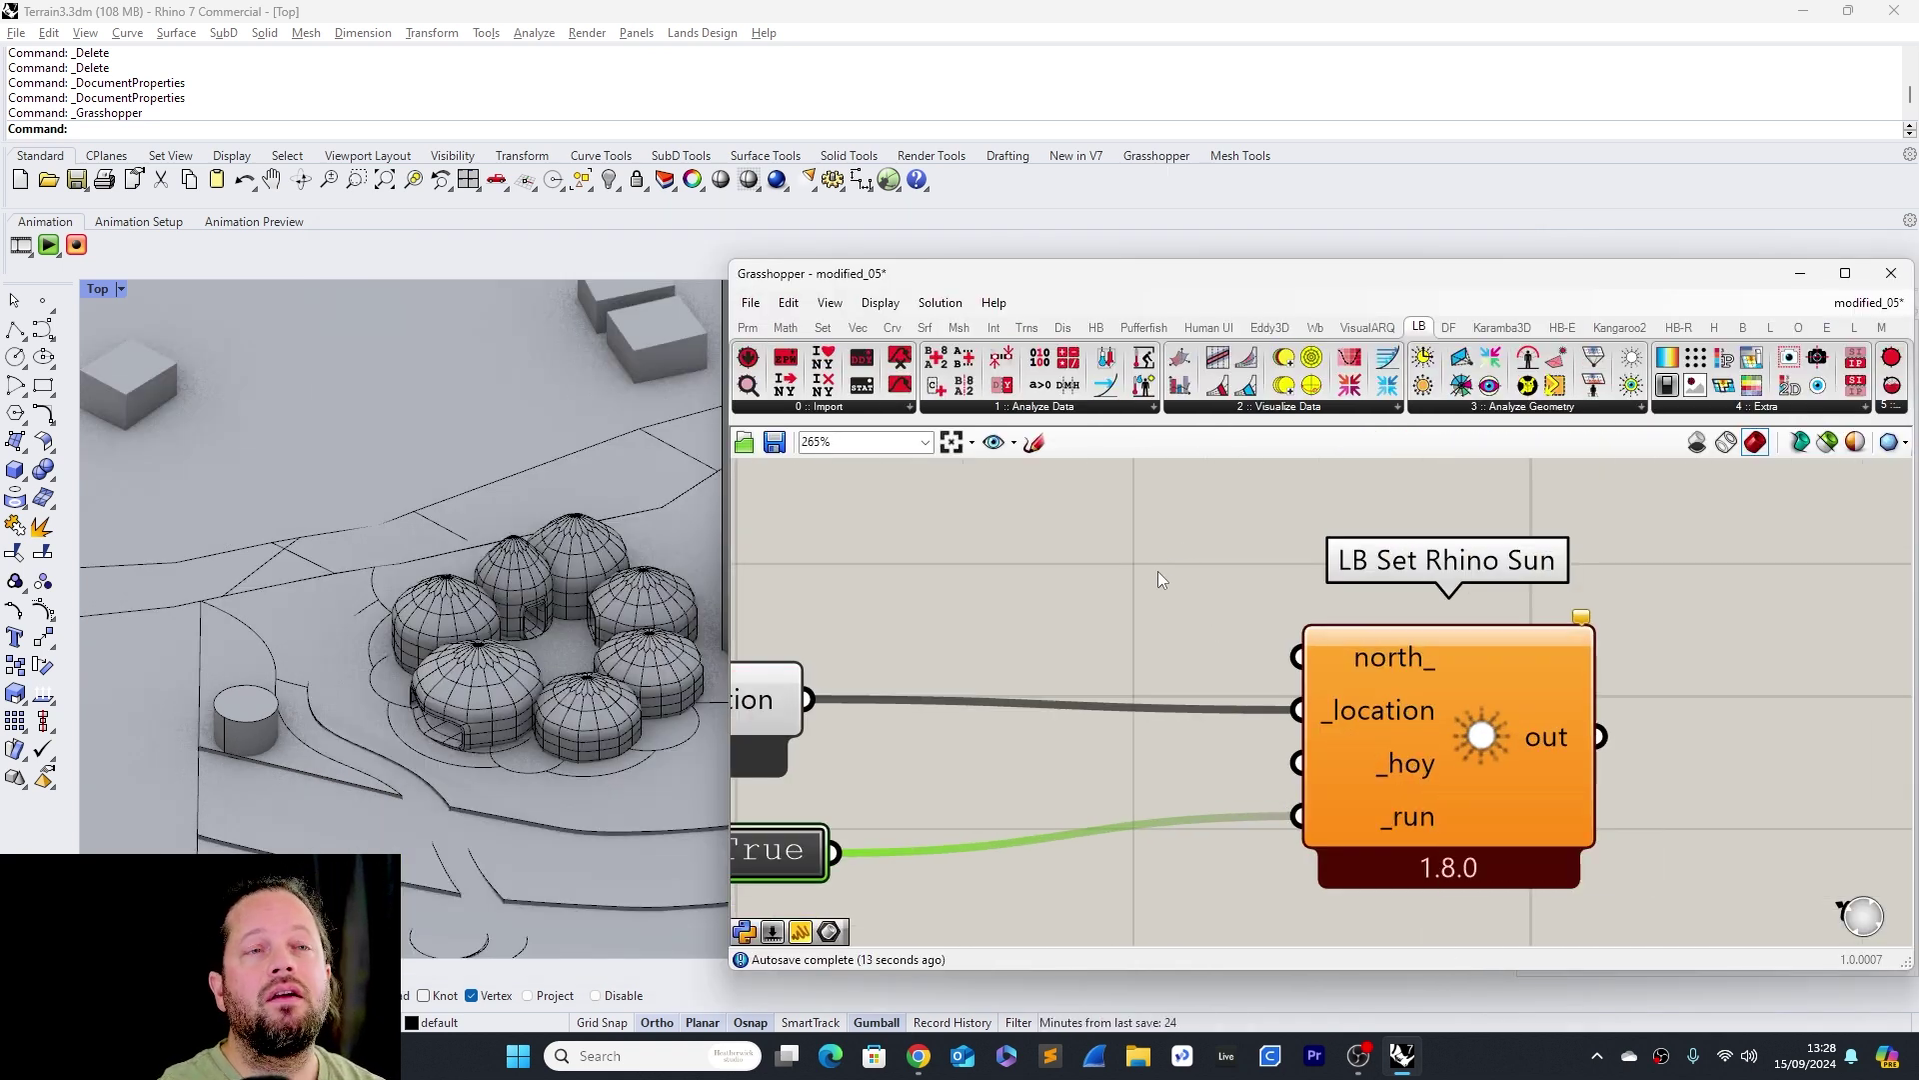
scroll(1190, 591, down, 5)
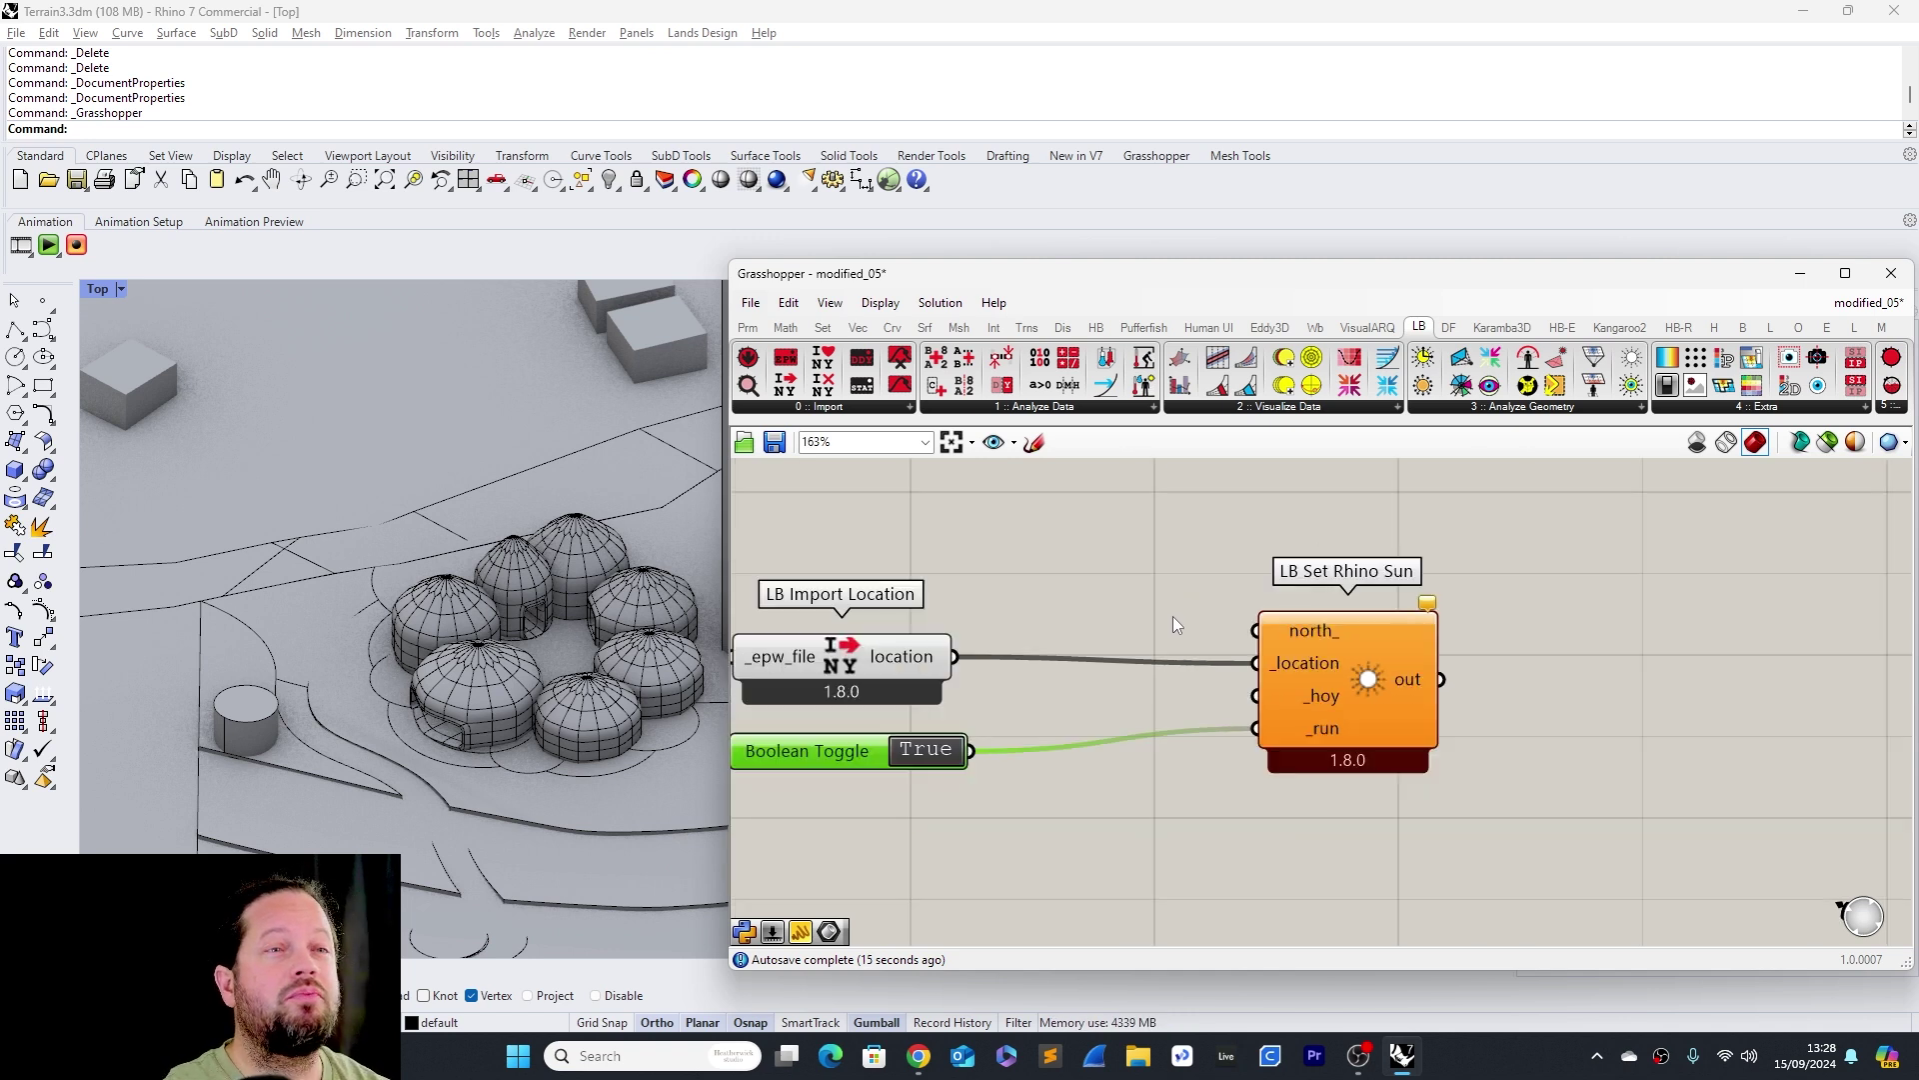
scroll(1117, 603, up, 3)
double_click(1110, 596)
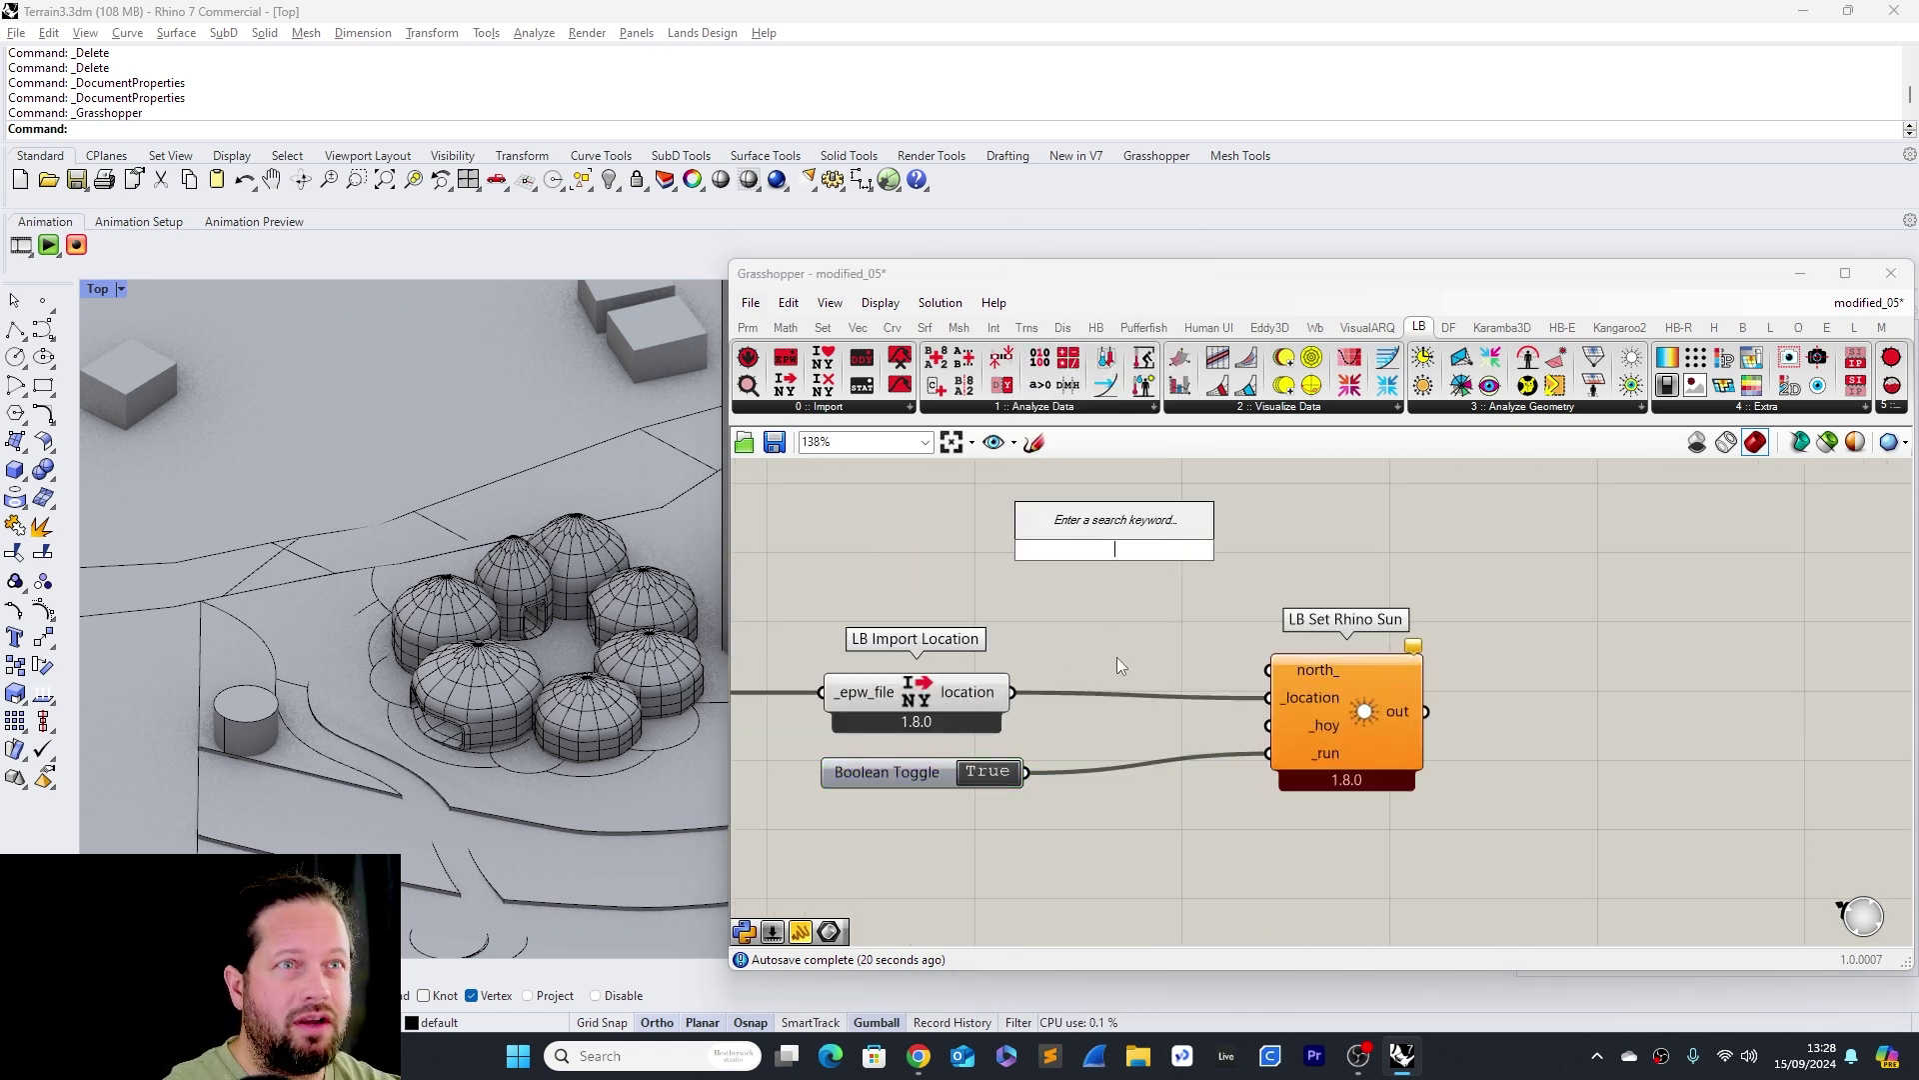
right_click(1127, 576)
right_click(1141, 543)
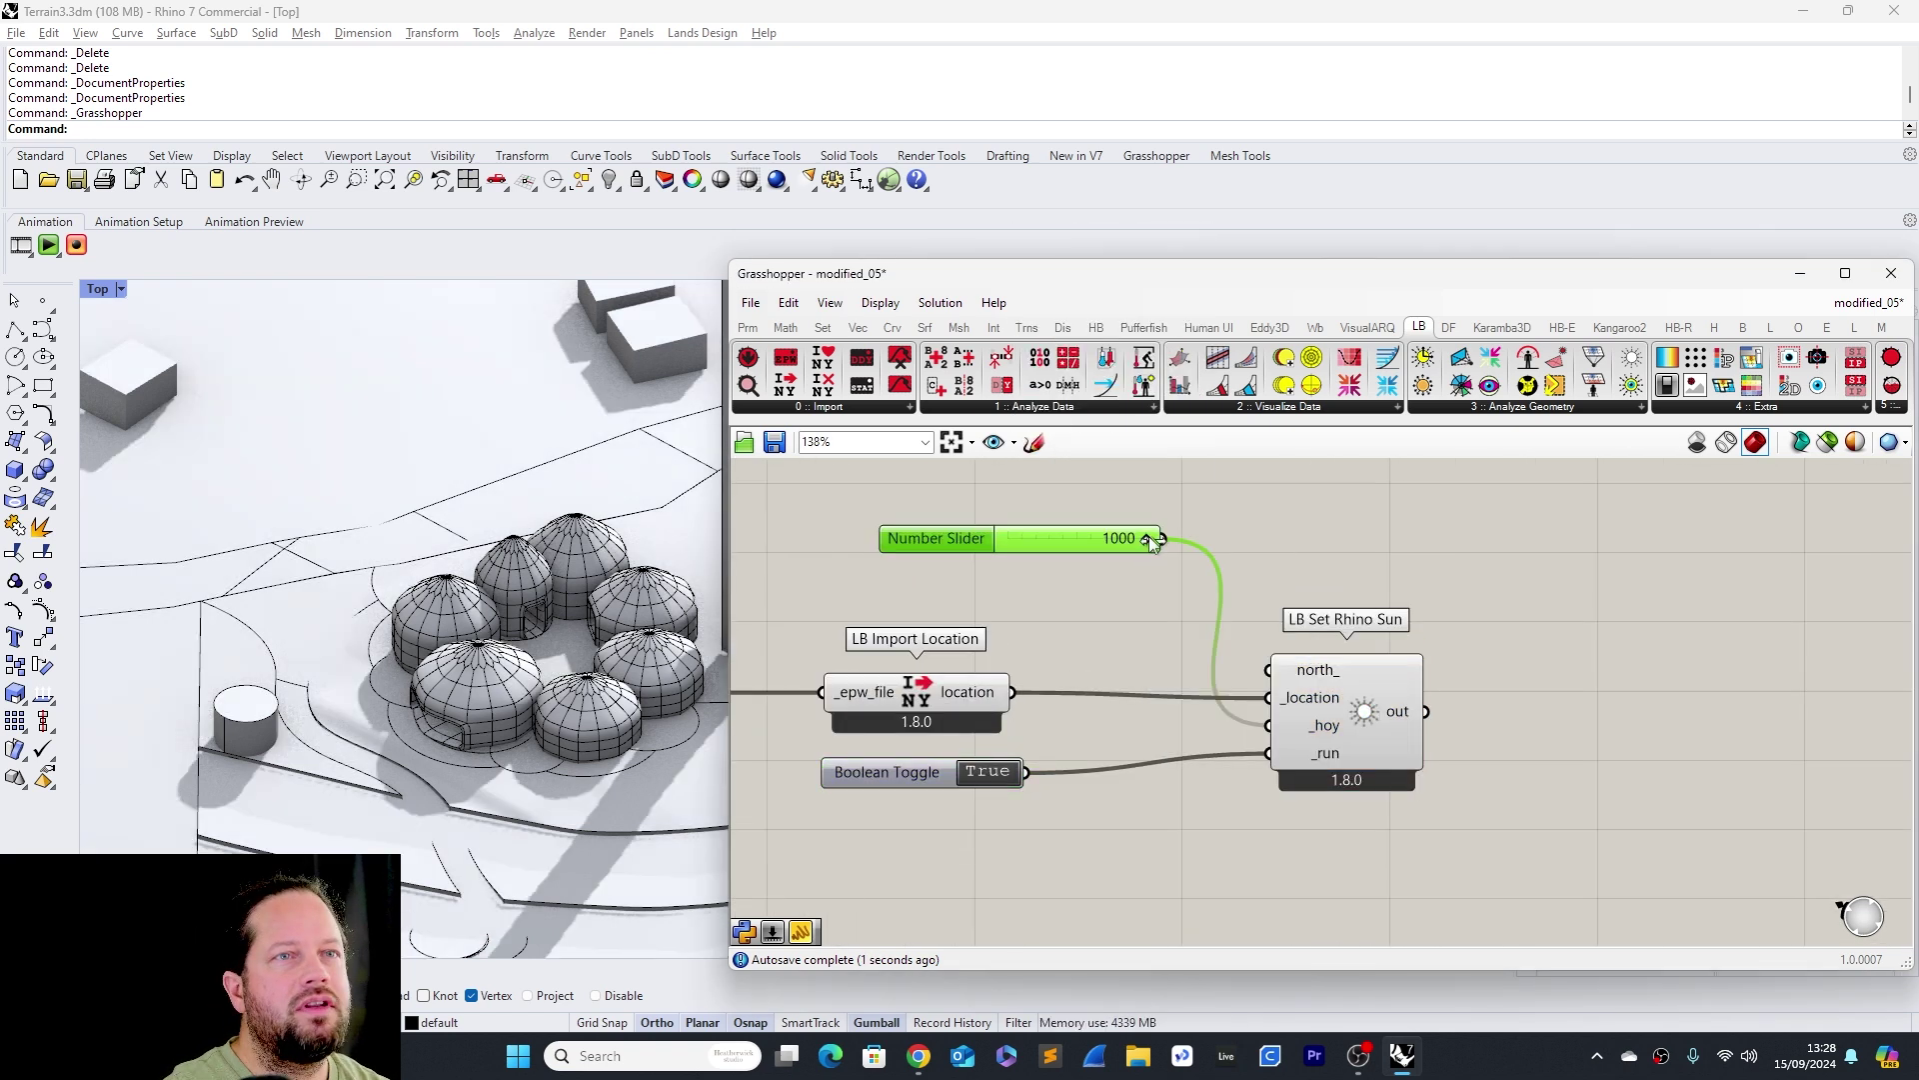
drag(1148, 537, 959, 555)
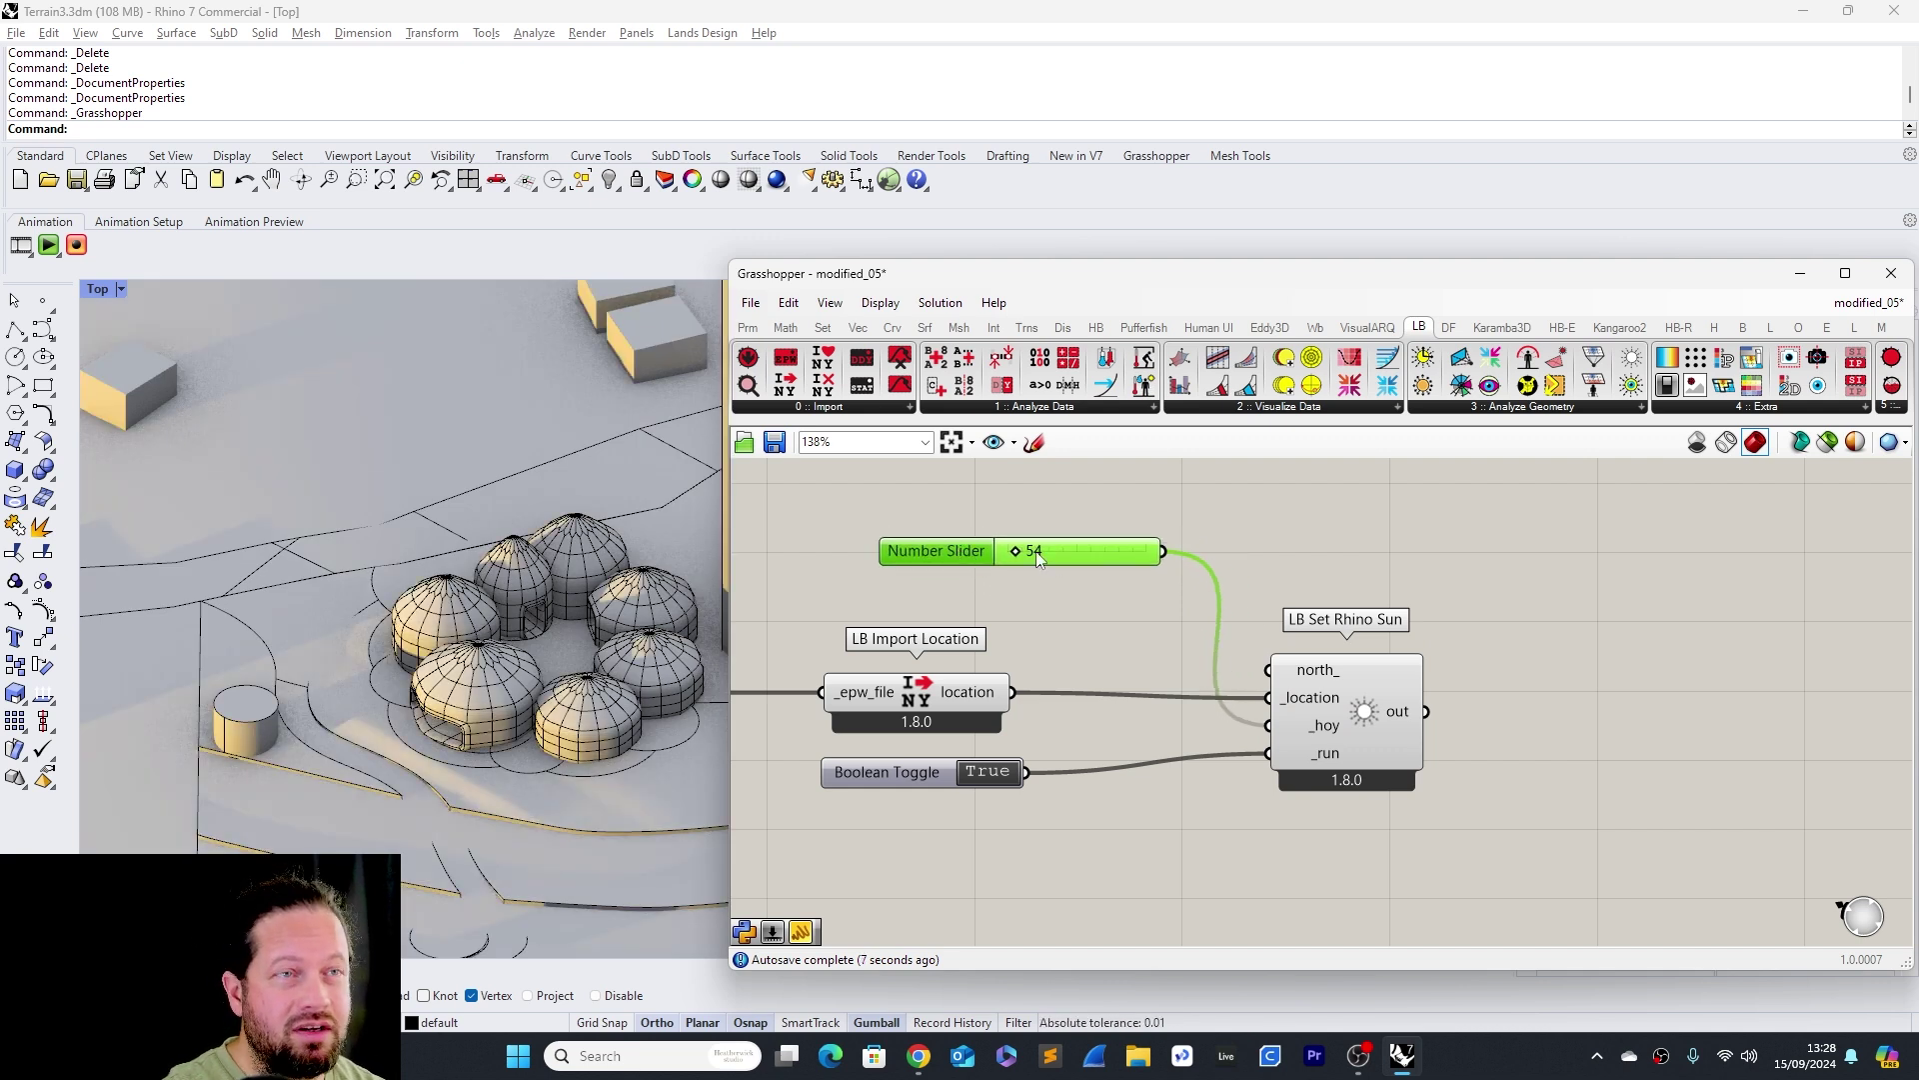
Set the maximum of the _hoy number slider to 8759, covering every hour of the year
double_click(967, 552)
double_click(1039, 606)
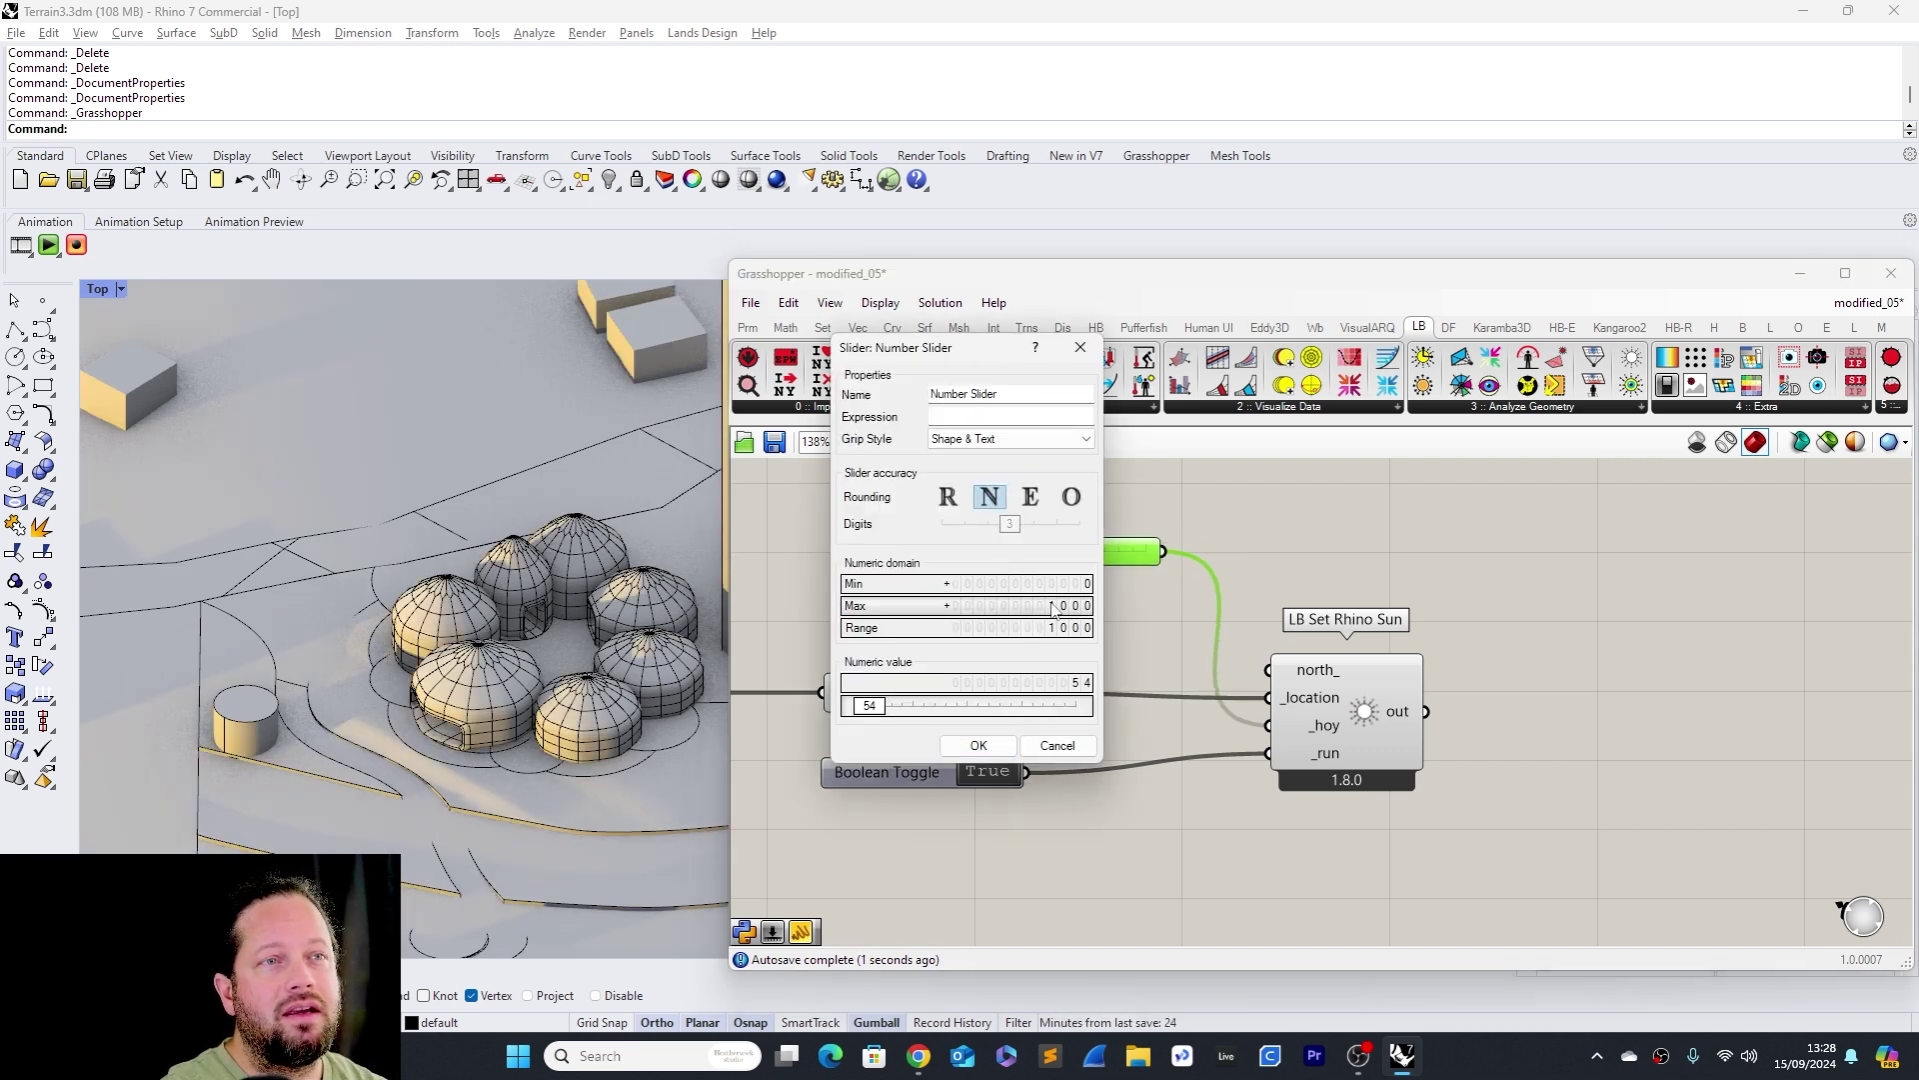
text(8)
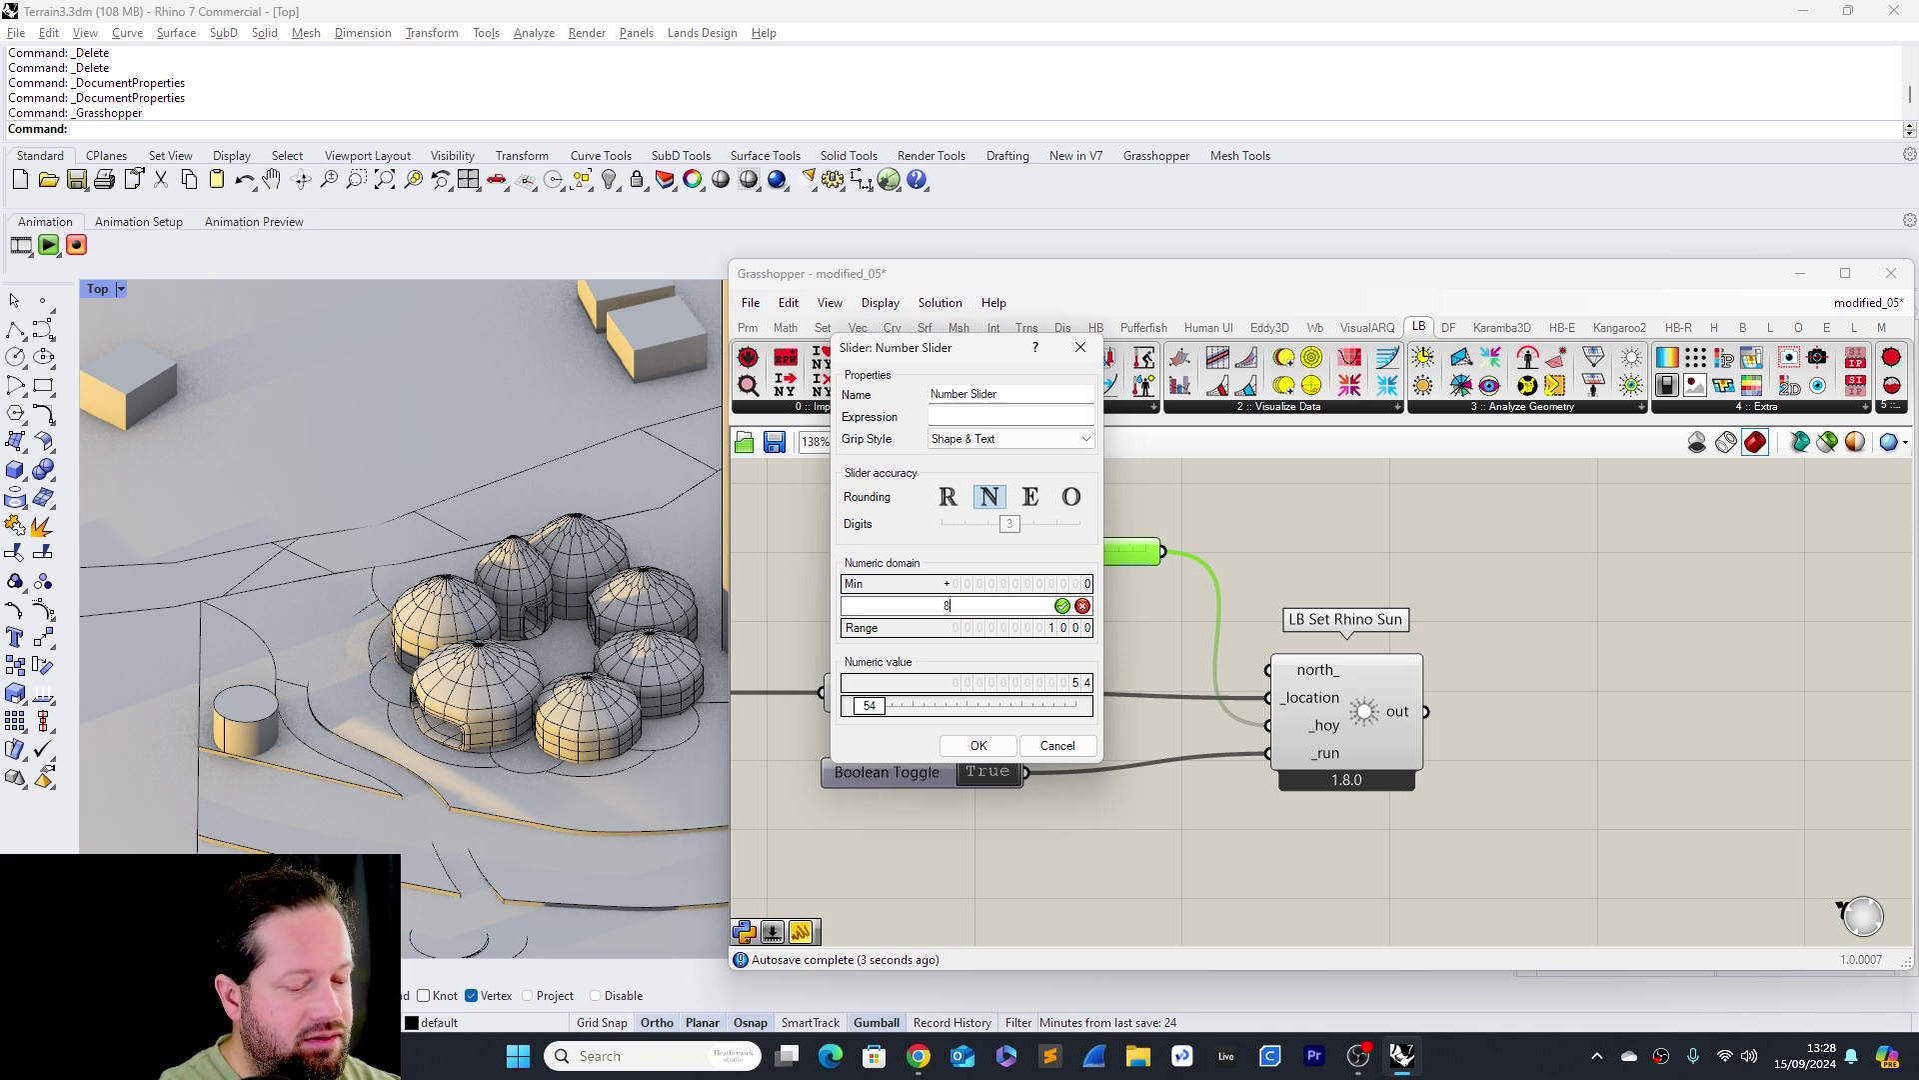
text(7)
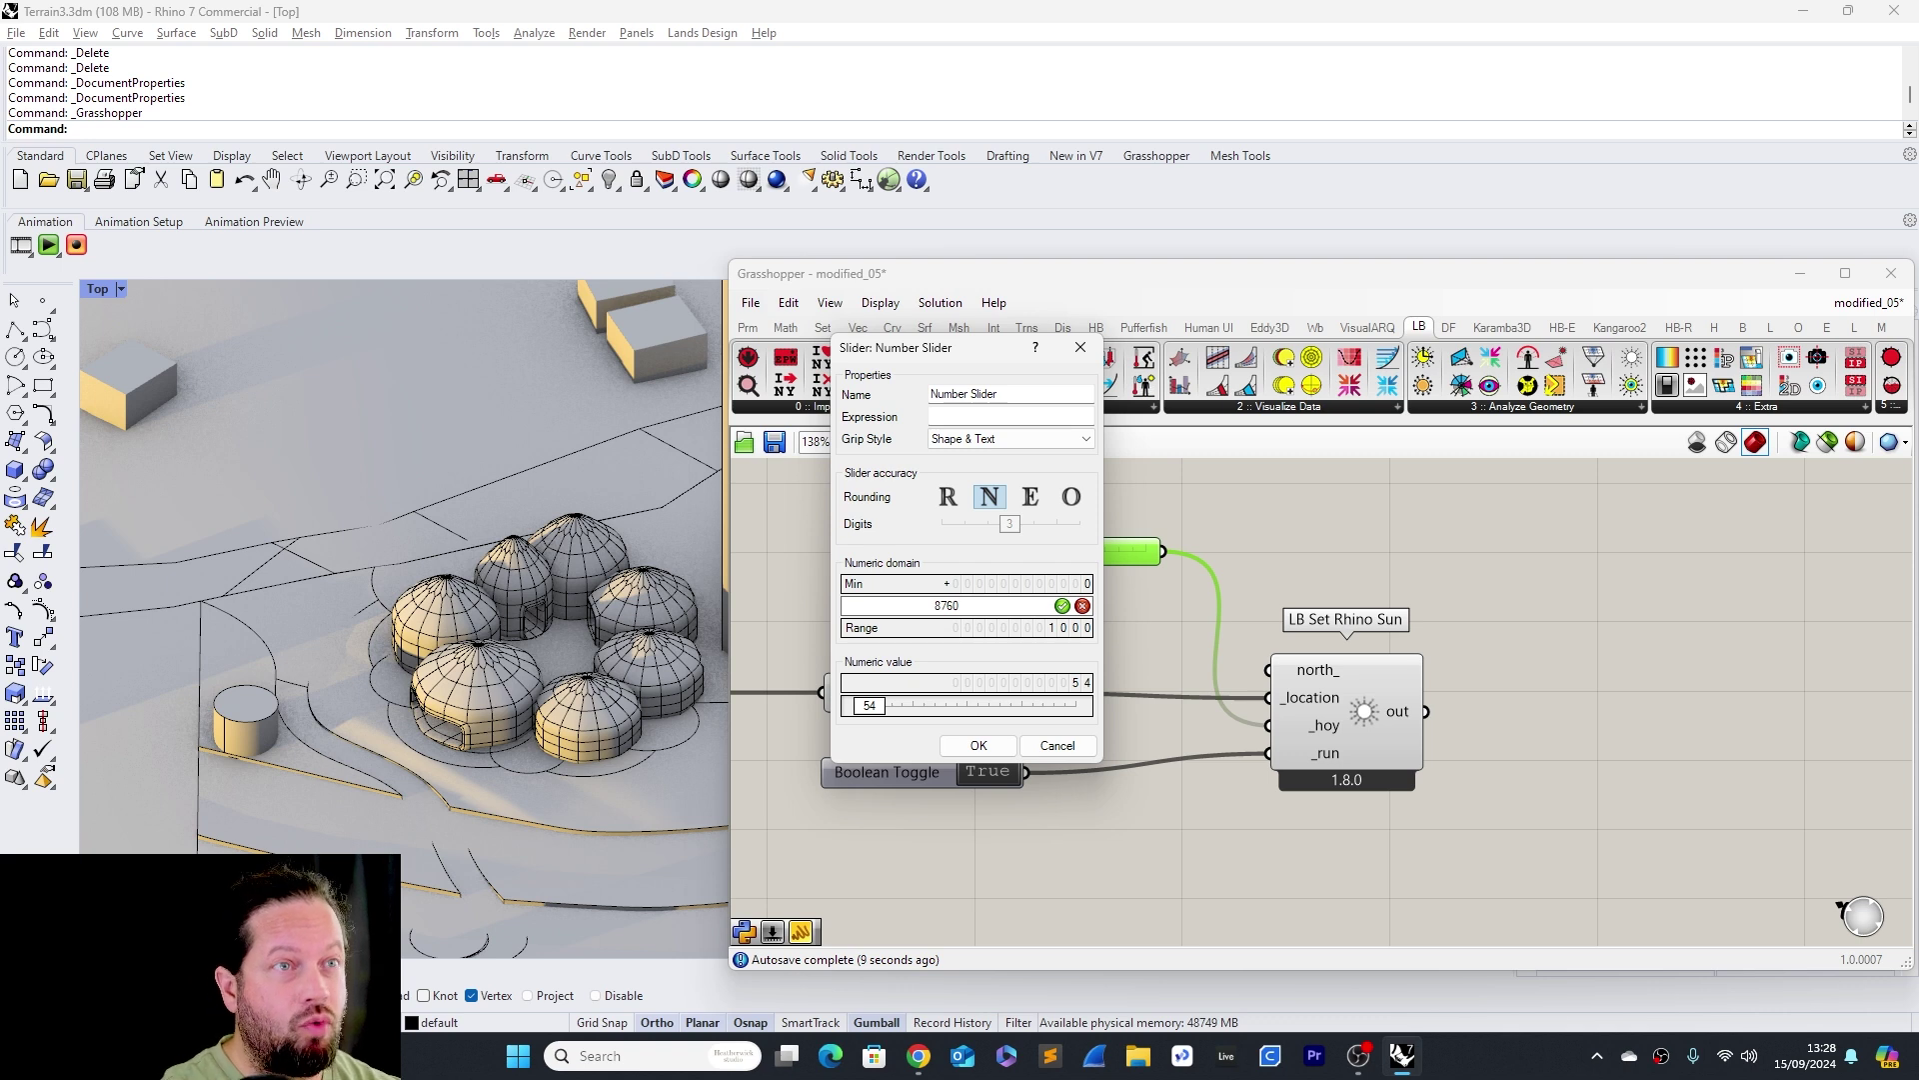
text(59)
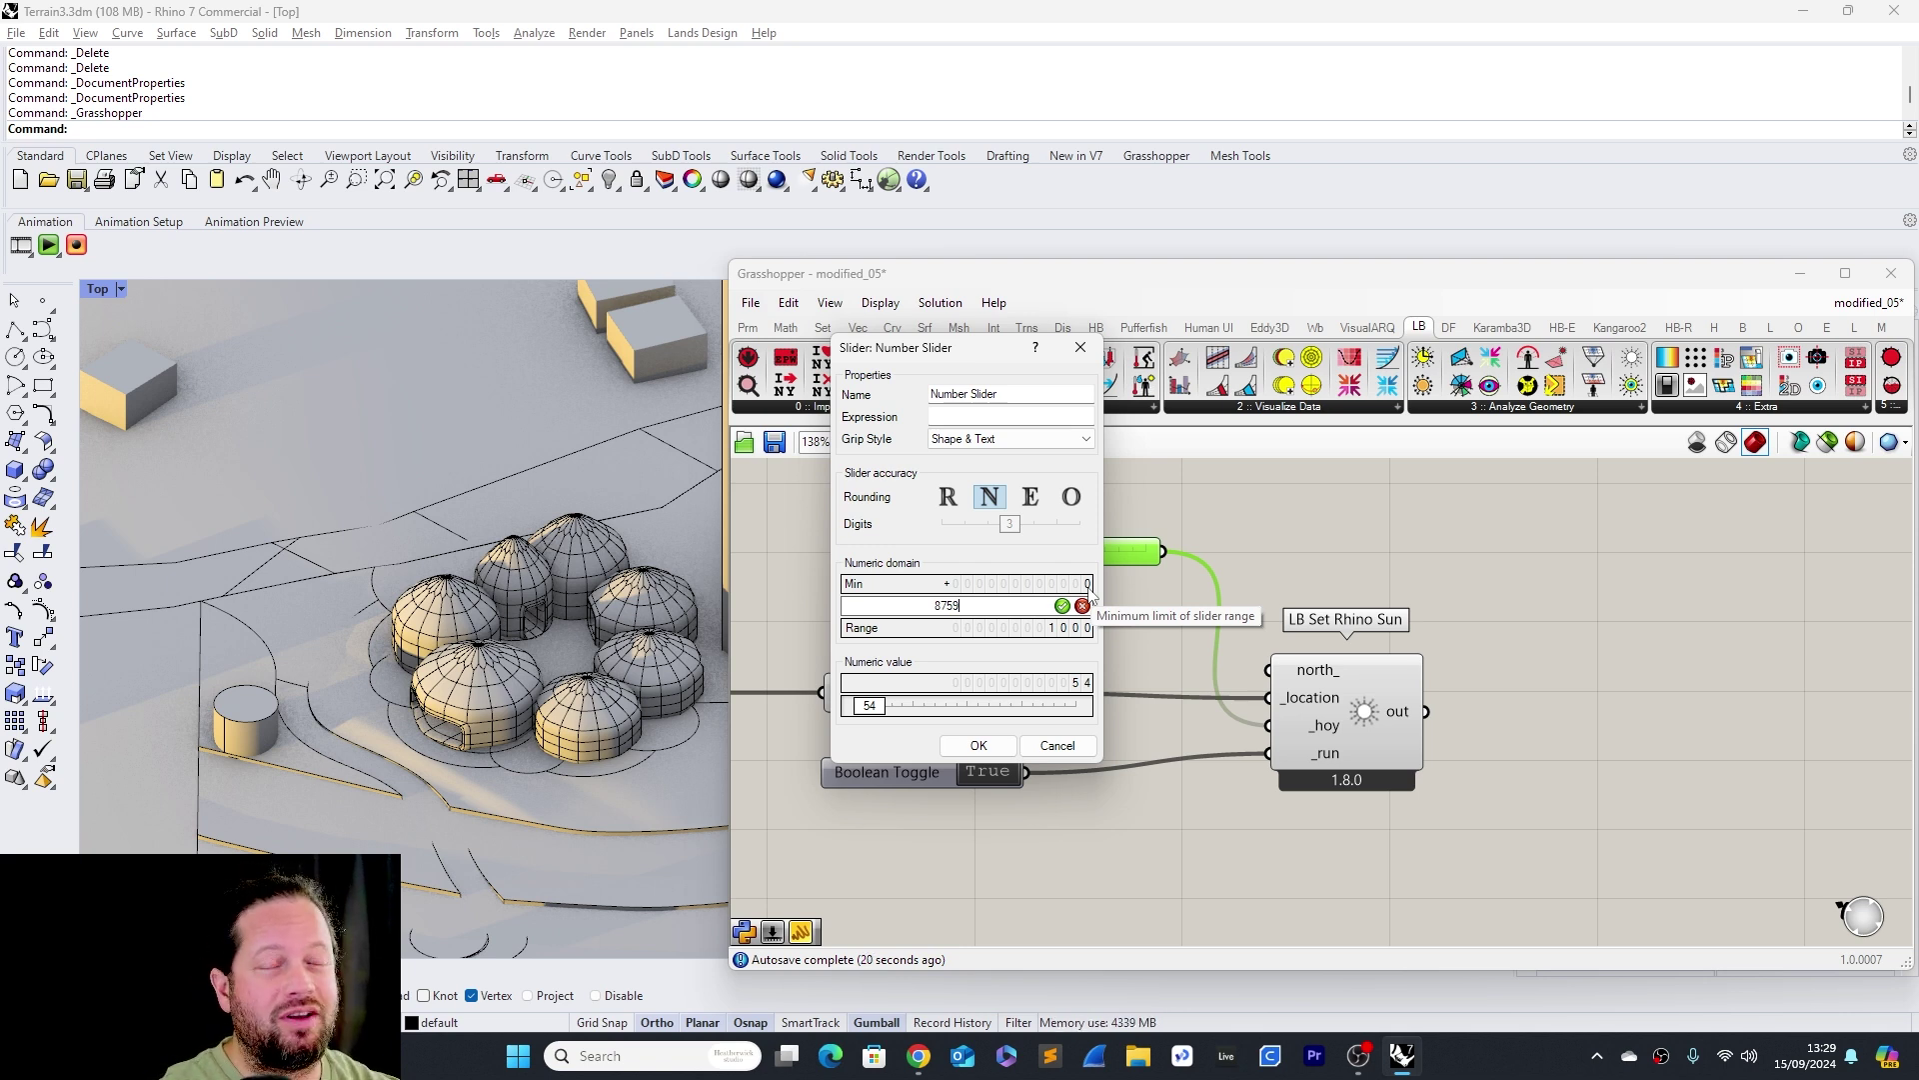
click(983, 745)
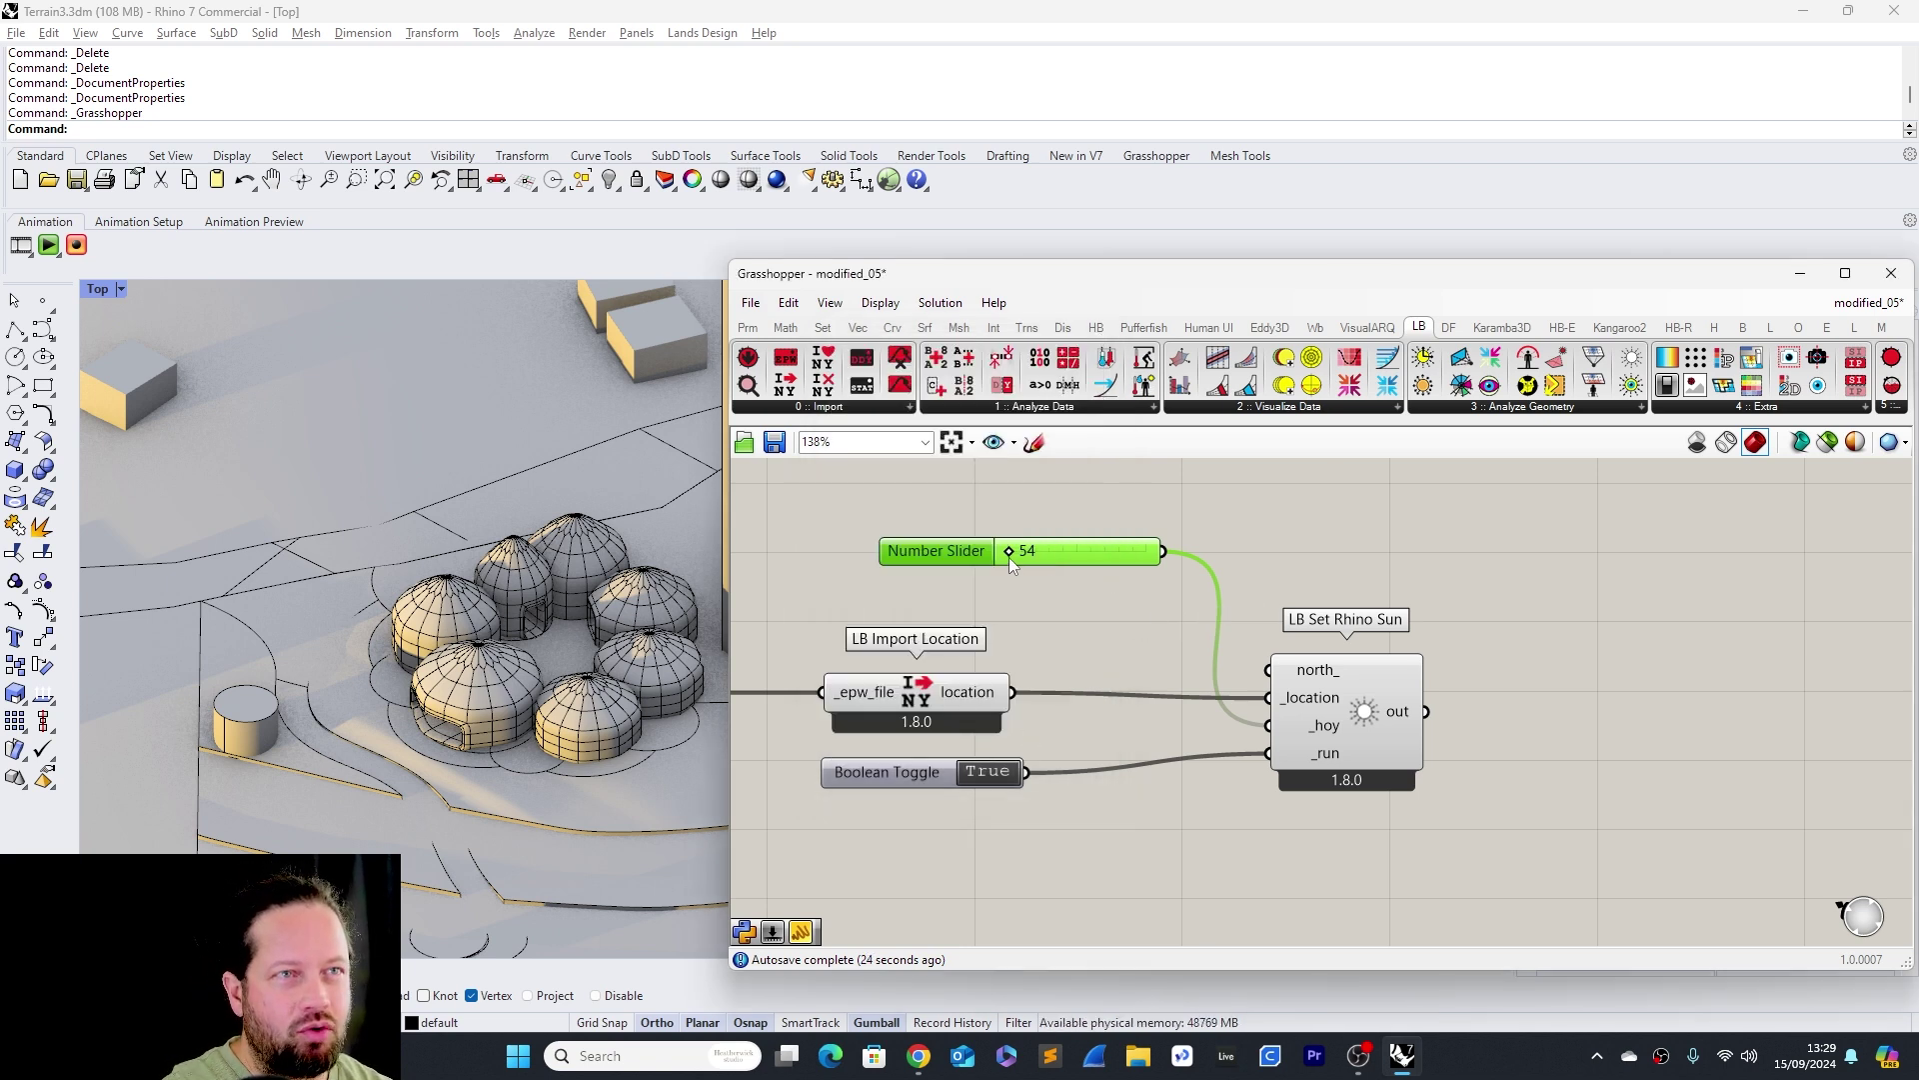
Try the _hoy slider at 2332 and 1826, and move LB Set Rhino Sun farther from LB Import Location
mouse_move(1009, 556)
mouse_down()
mouse_move(989, 550)
mouse_move(1250, 571)
mouse_move(993, 582)
mouse_up()
click(1111, 624)
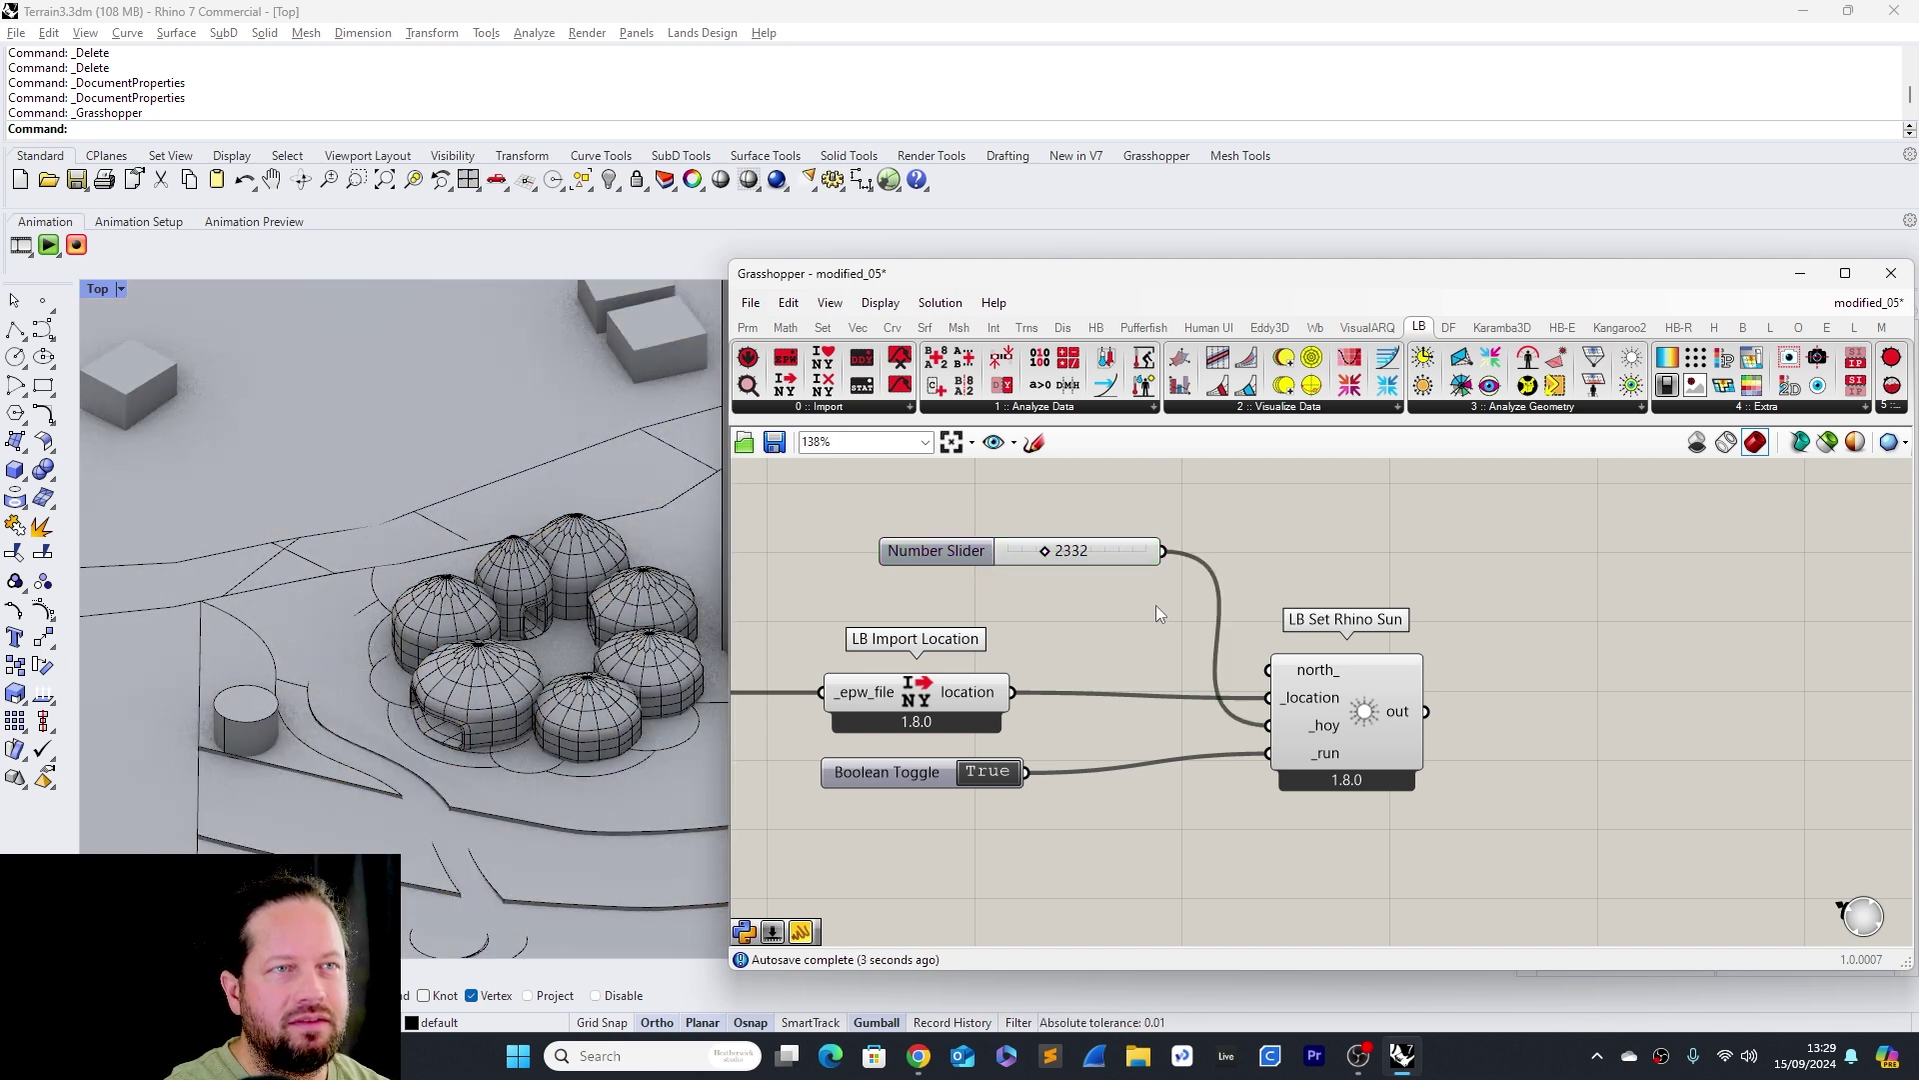
drag(1373, 721, 1435, 722)
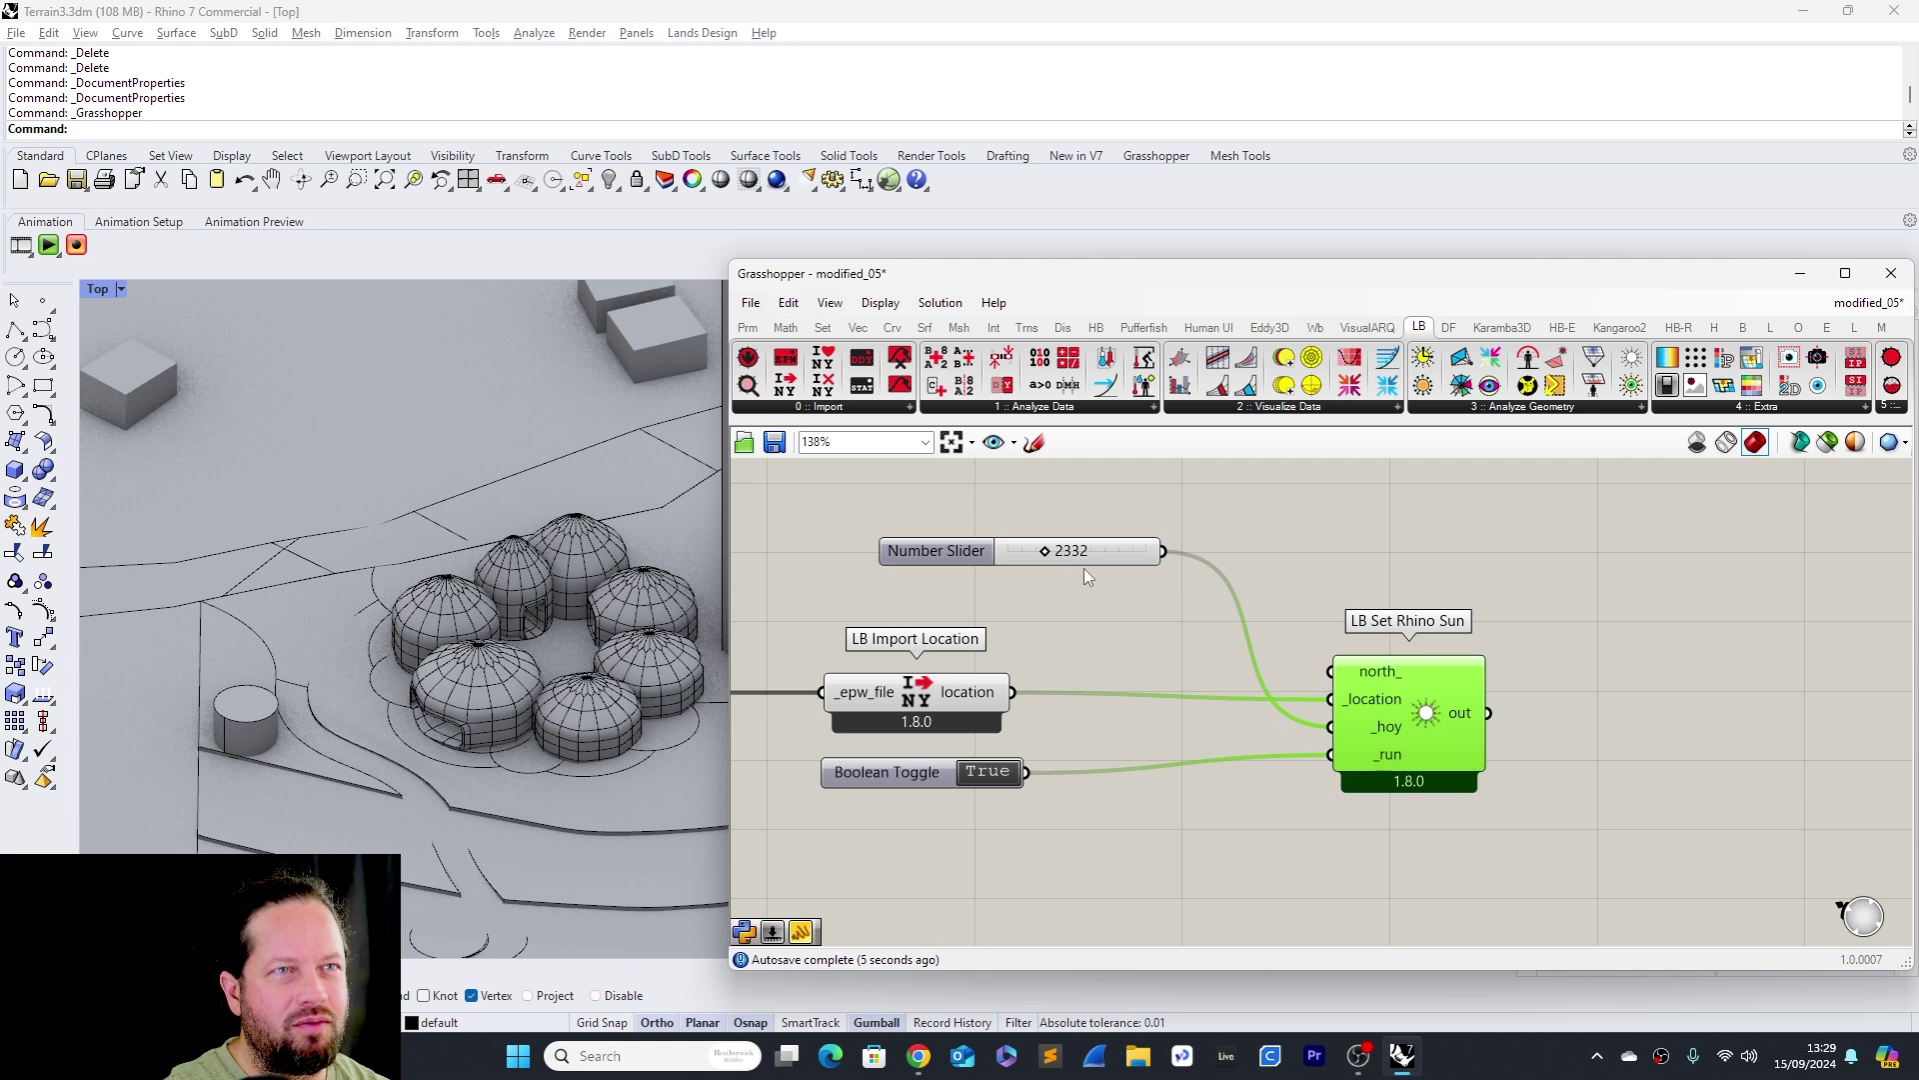
drag(1044, 551, 1033, 549)
Set the _hoy slider's maximum to 12, try it at 6 and 12, and shift the Grasshopper window to expose more of the Rhino viewport
click(923, 554)
double_click(958, 554)
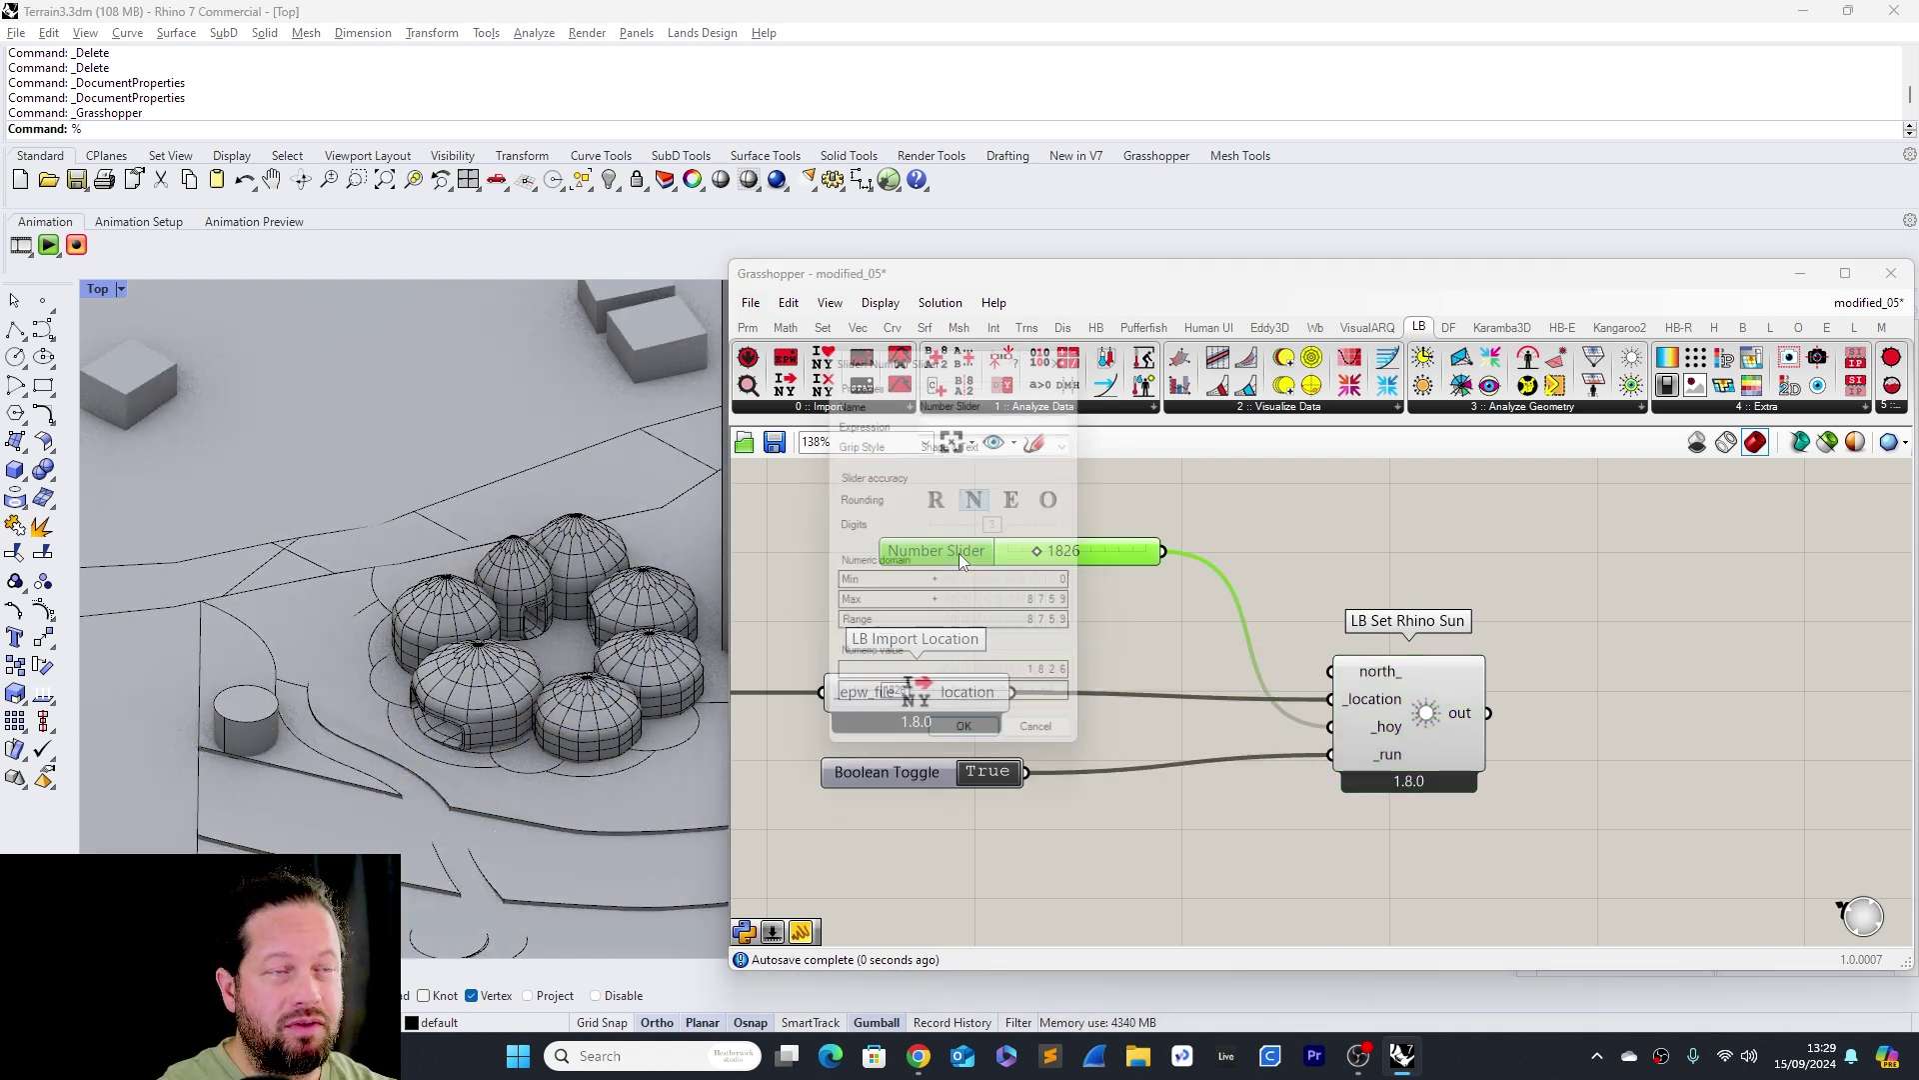
double_click(1012, 607)
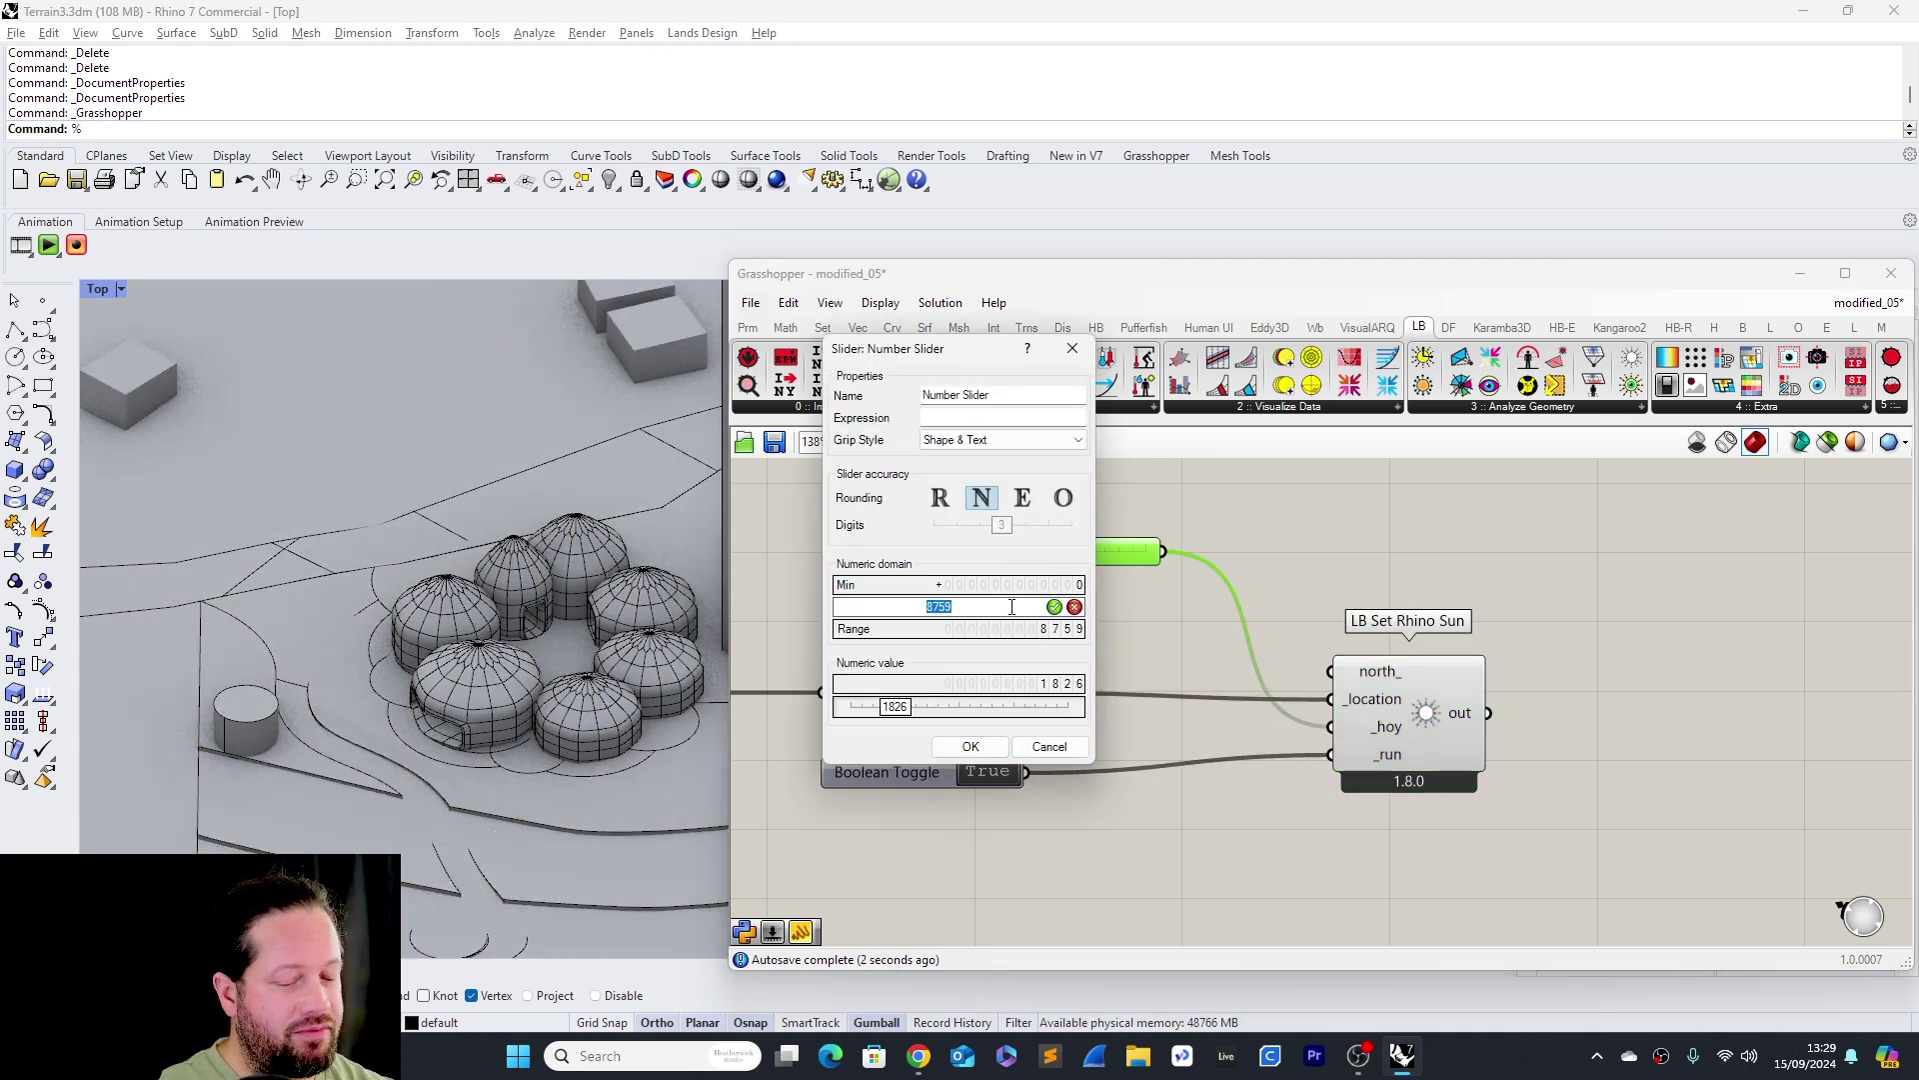
text(12)
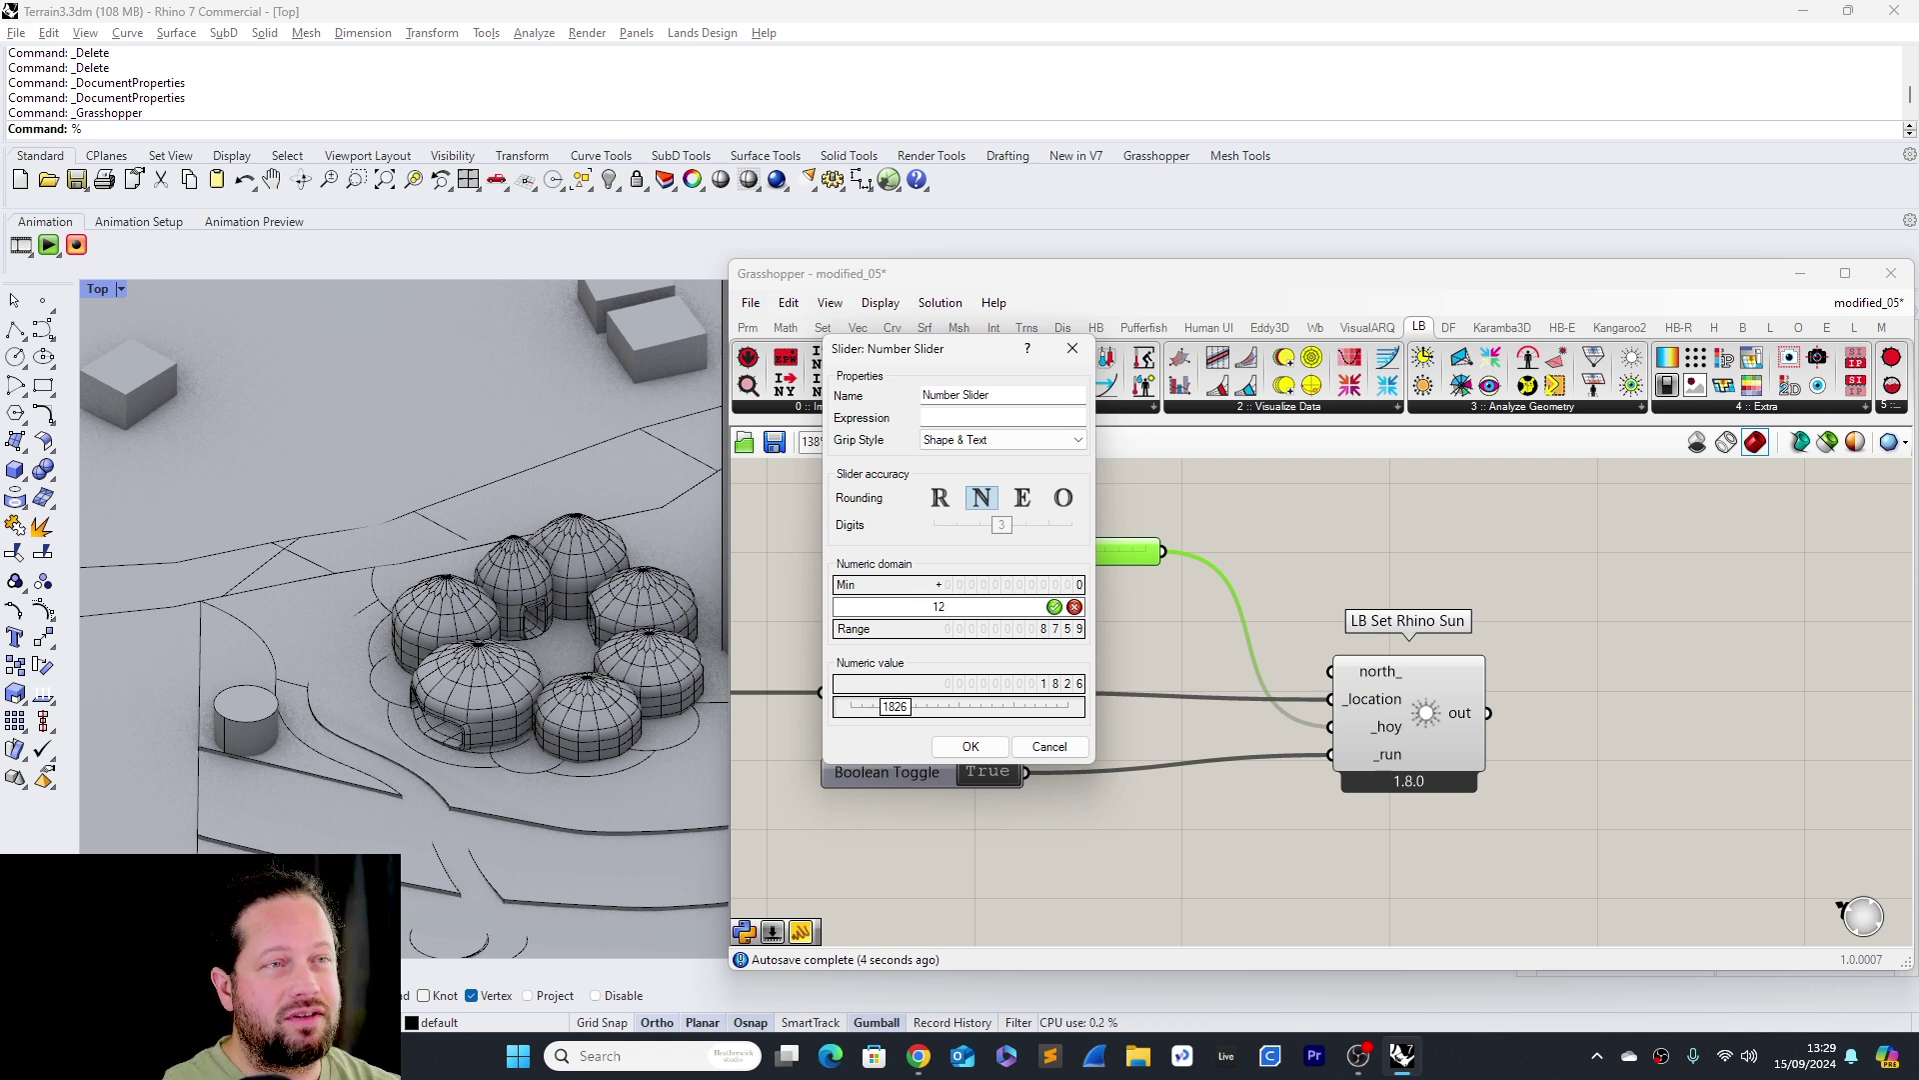
key(Return)
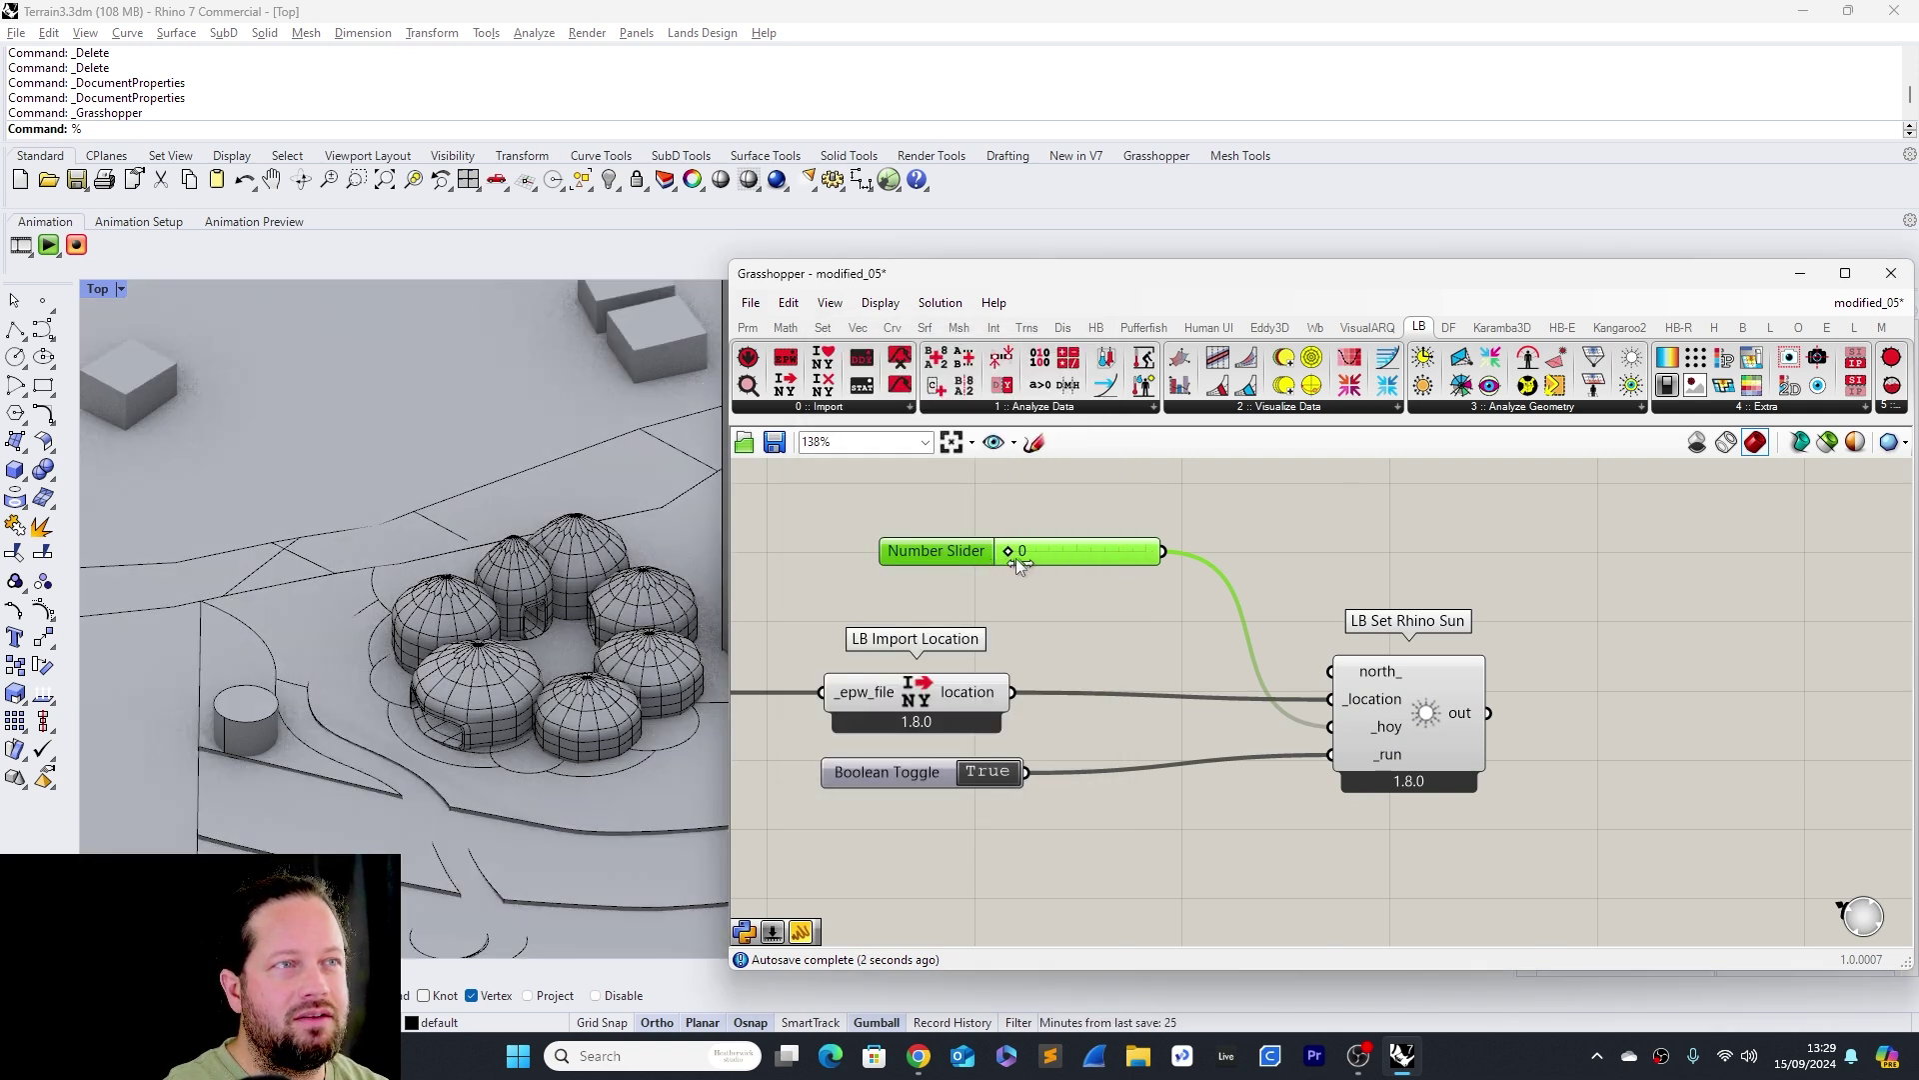
drag(1068, 561, 1079, 562)
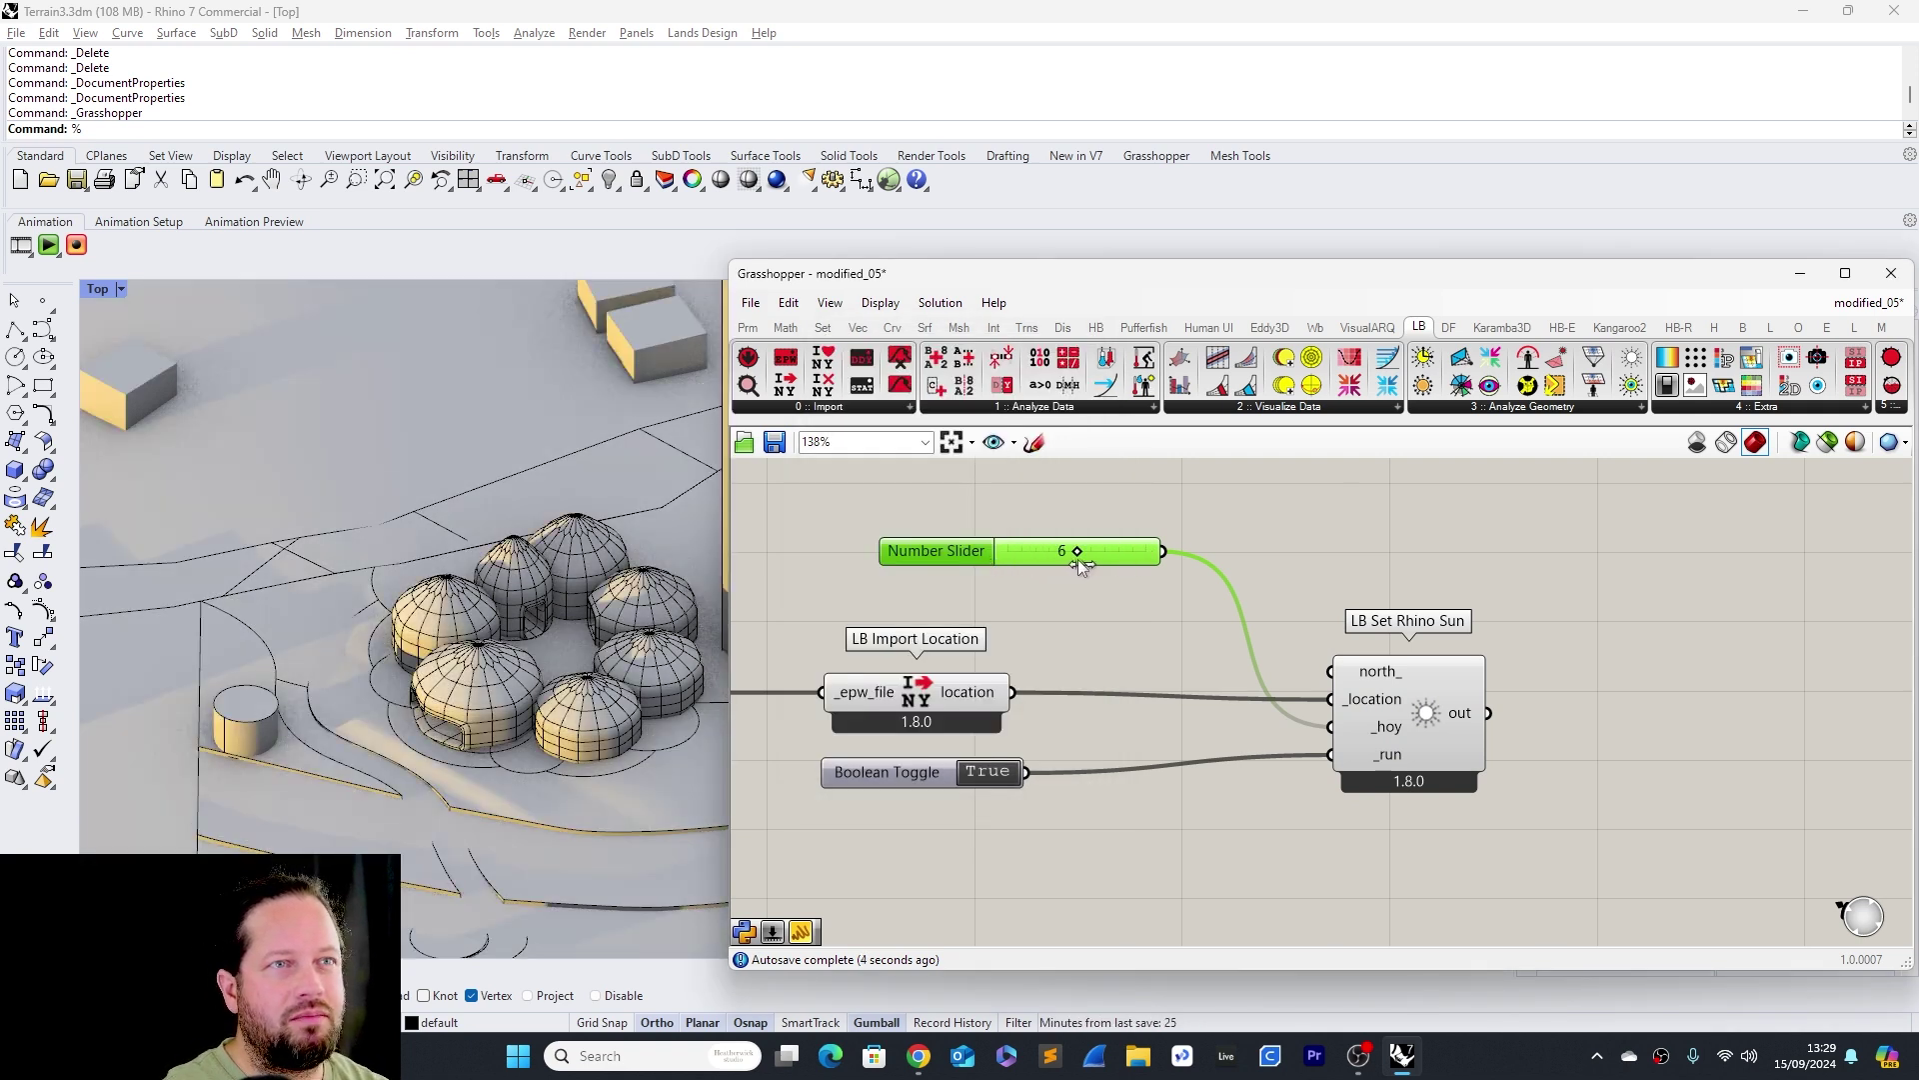
drag(1059, 282, 1215, 244)
drag(1232, 511, 1307, 496)
Set the _hoy slider's maximum to 24 and change its value to 9
double_click(1087, 519)
double_click(1128, 560)
text(2)
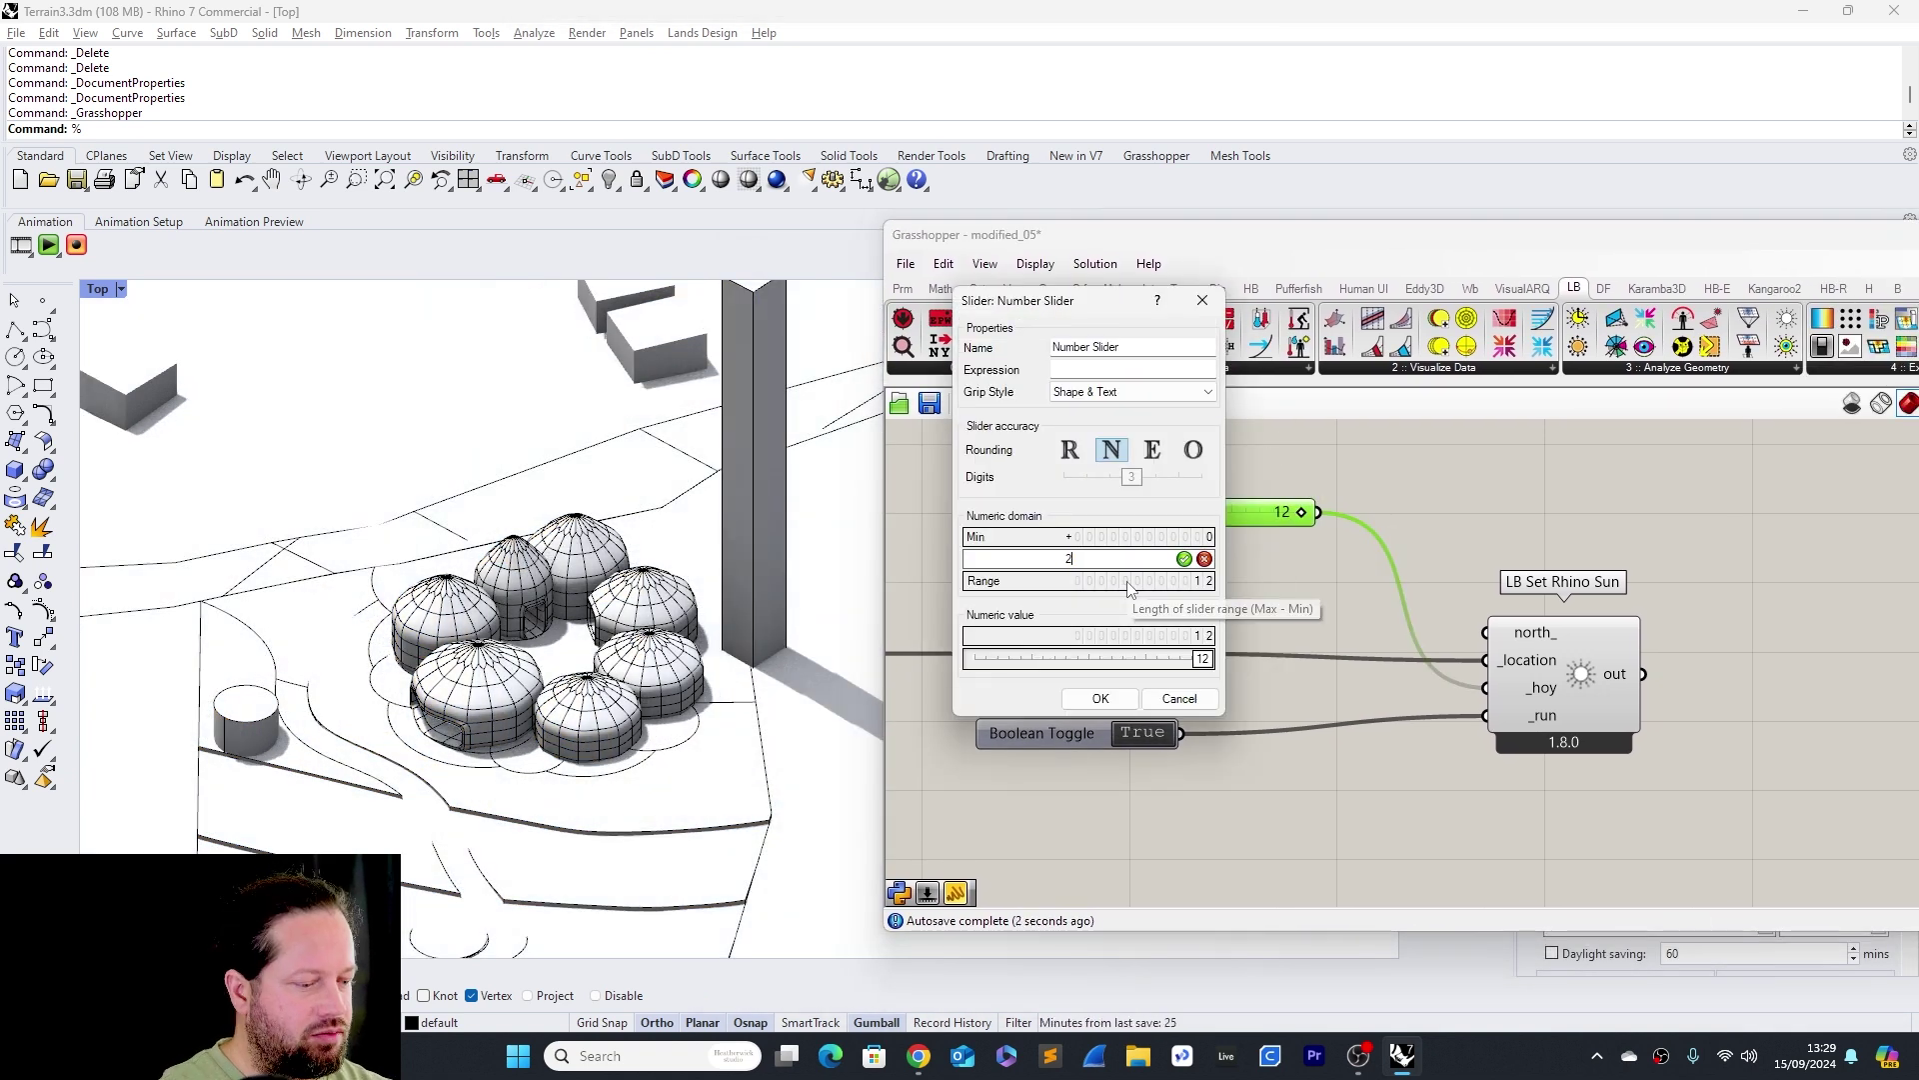
text(4)
key(Return)
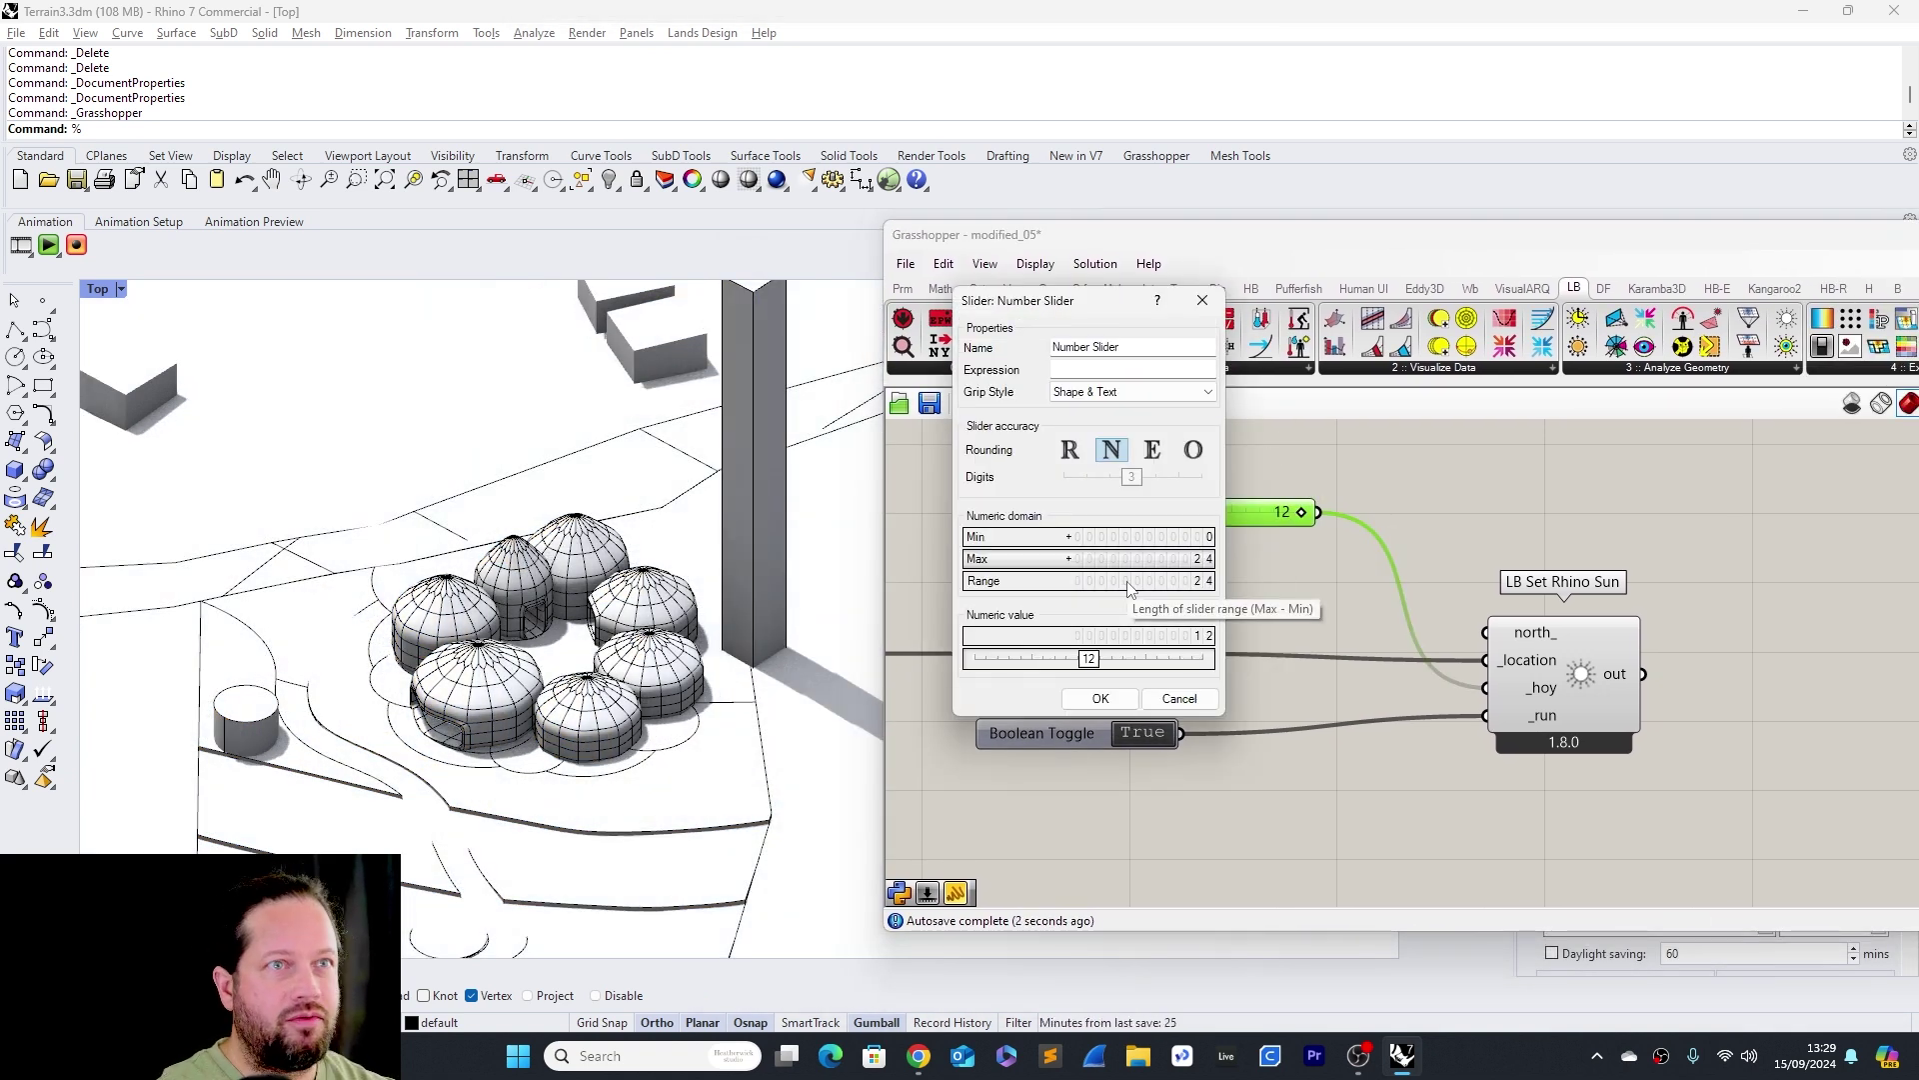
click(1103, 697)
mouse_move(1228, 518)
mouse_down()
mouse_move(1196, 516)
mouse_move(1202, 531)
mouse_up()
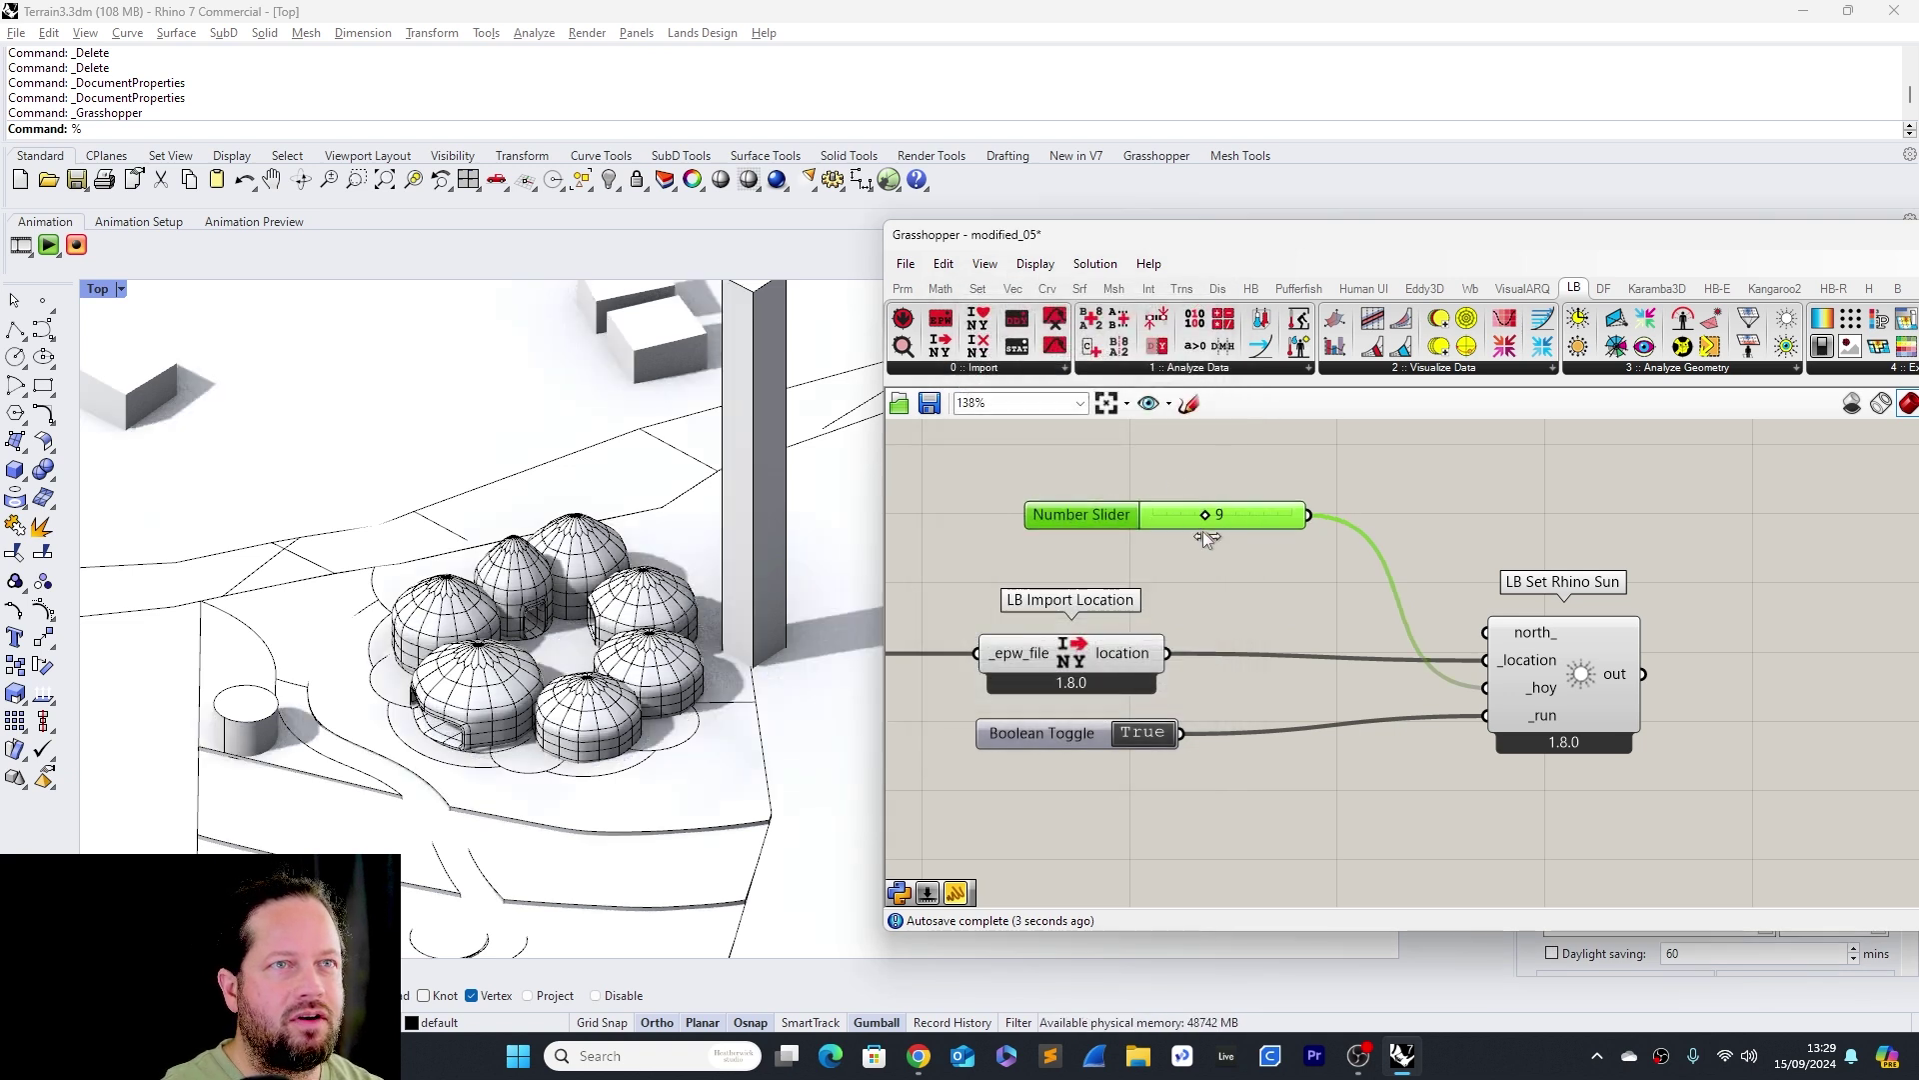
scroll(1200, 618, down, 2)
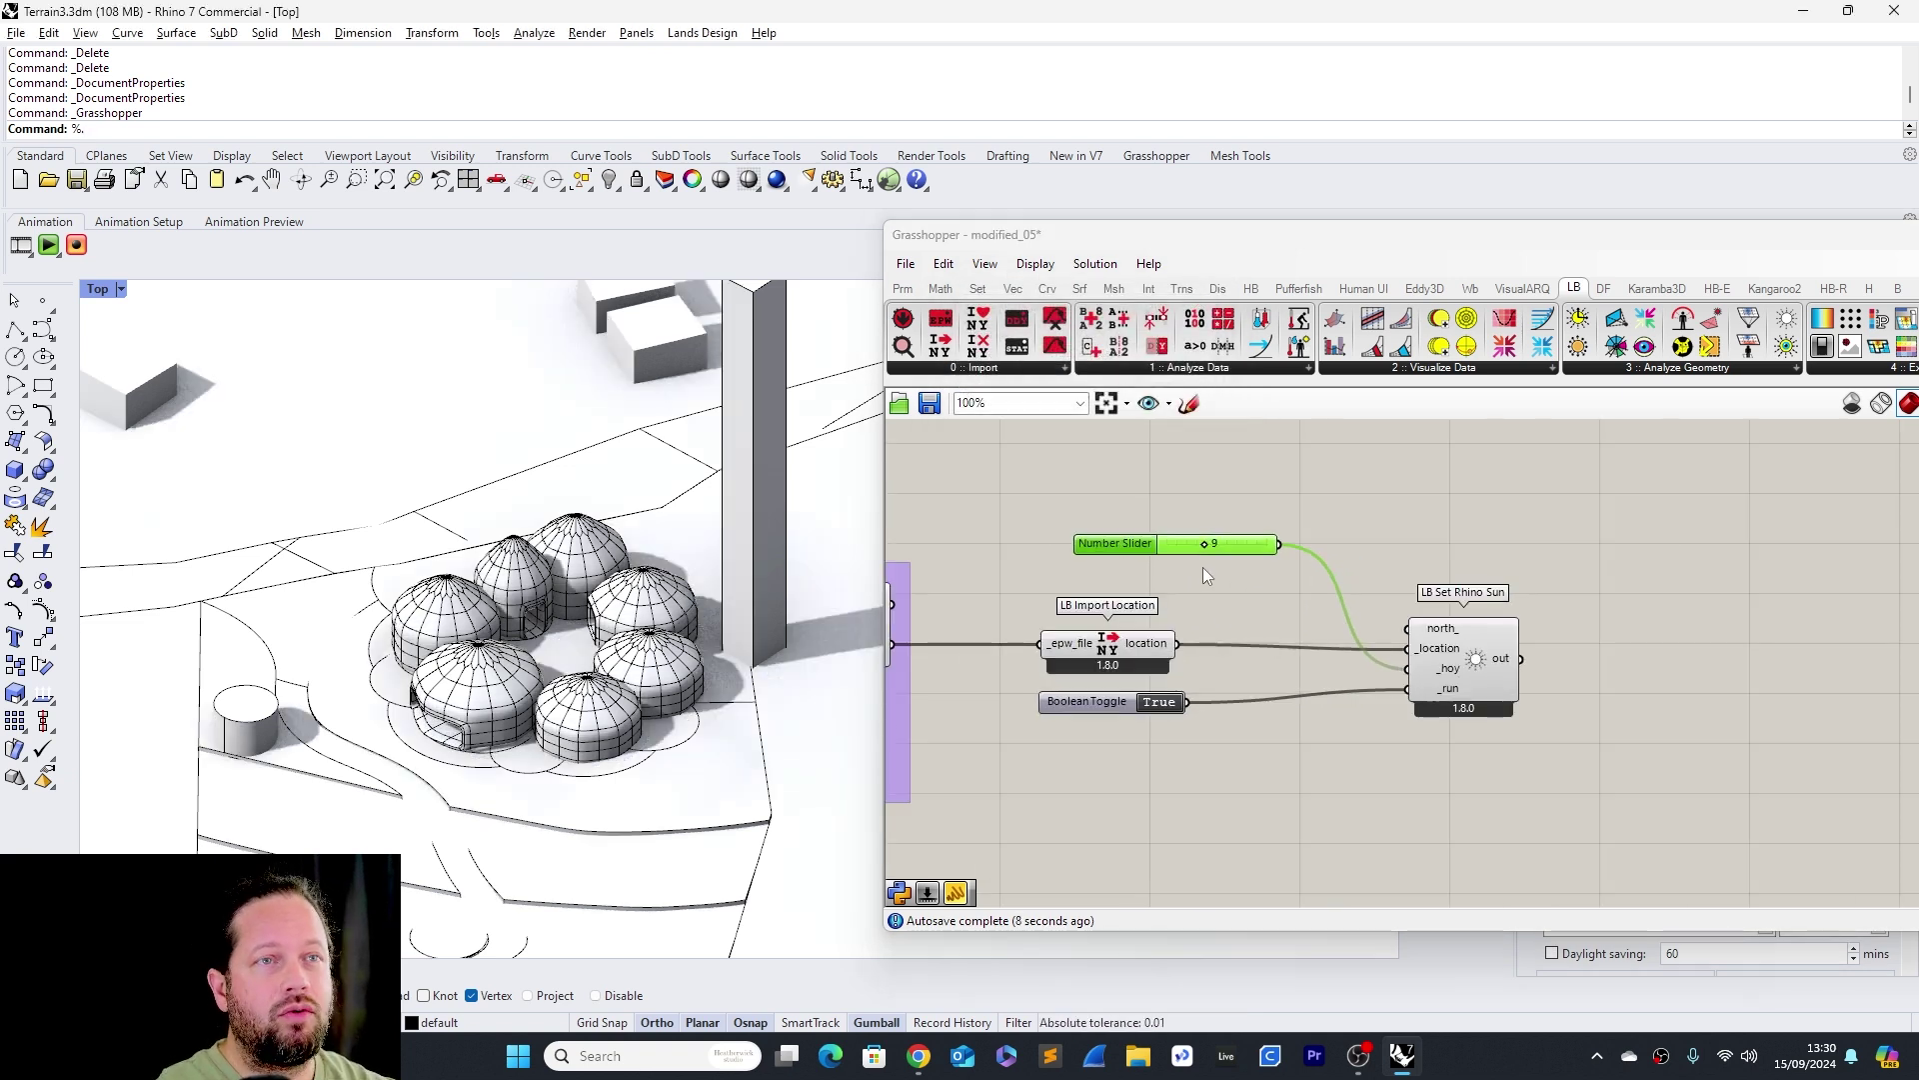
Delete the _hoy slider and place an LB Calculate HOY component above LB Import Location
click(943, 264)
click(985, 475)
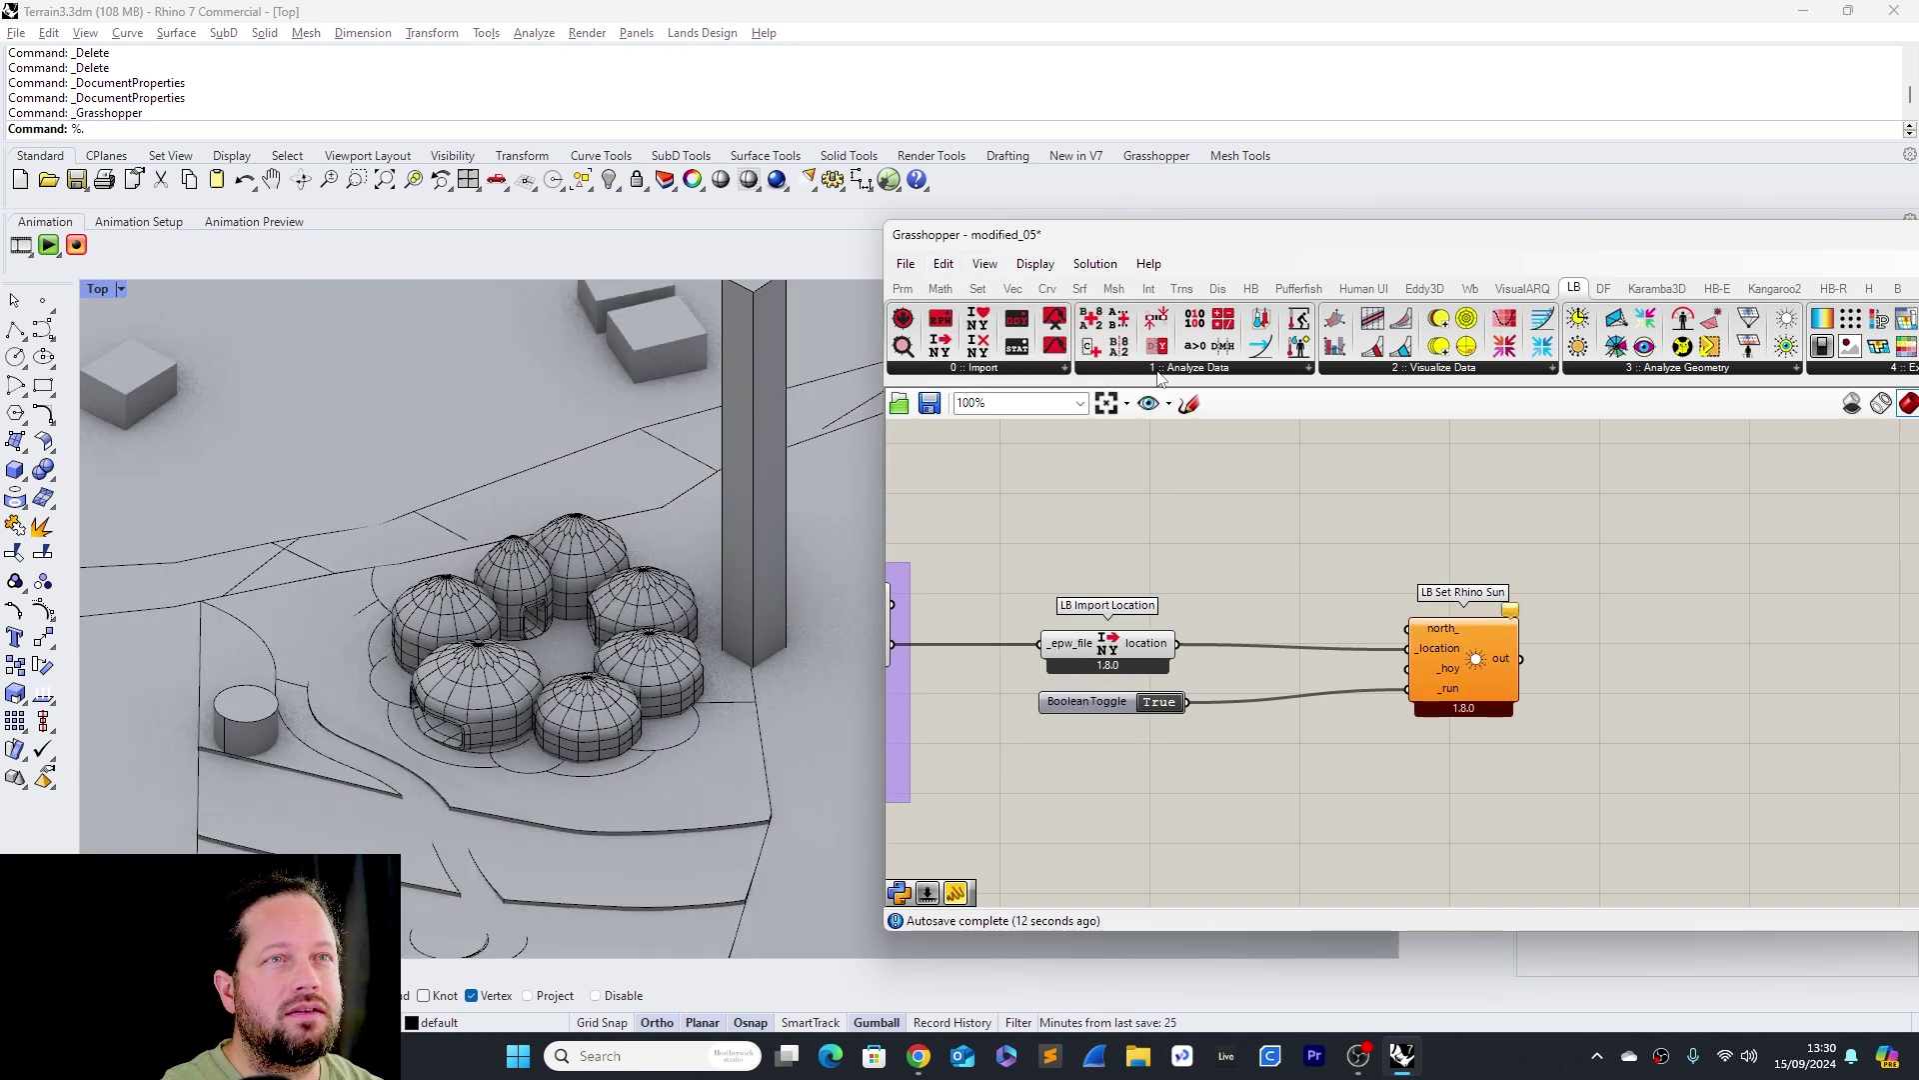
click(1190, 367)
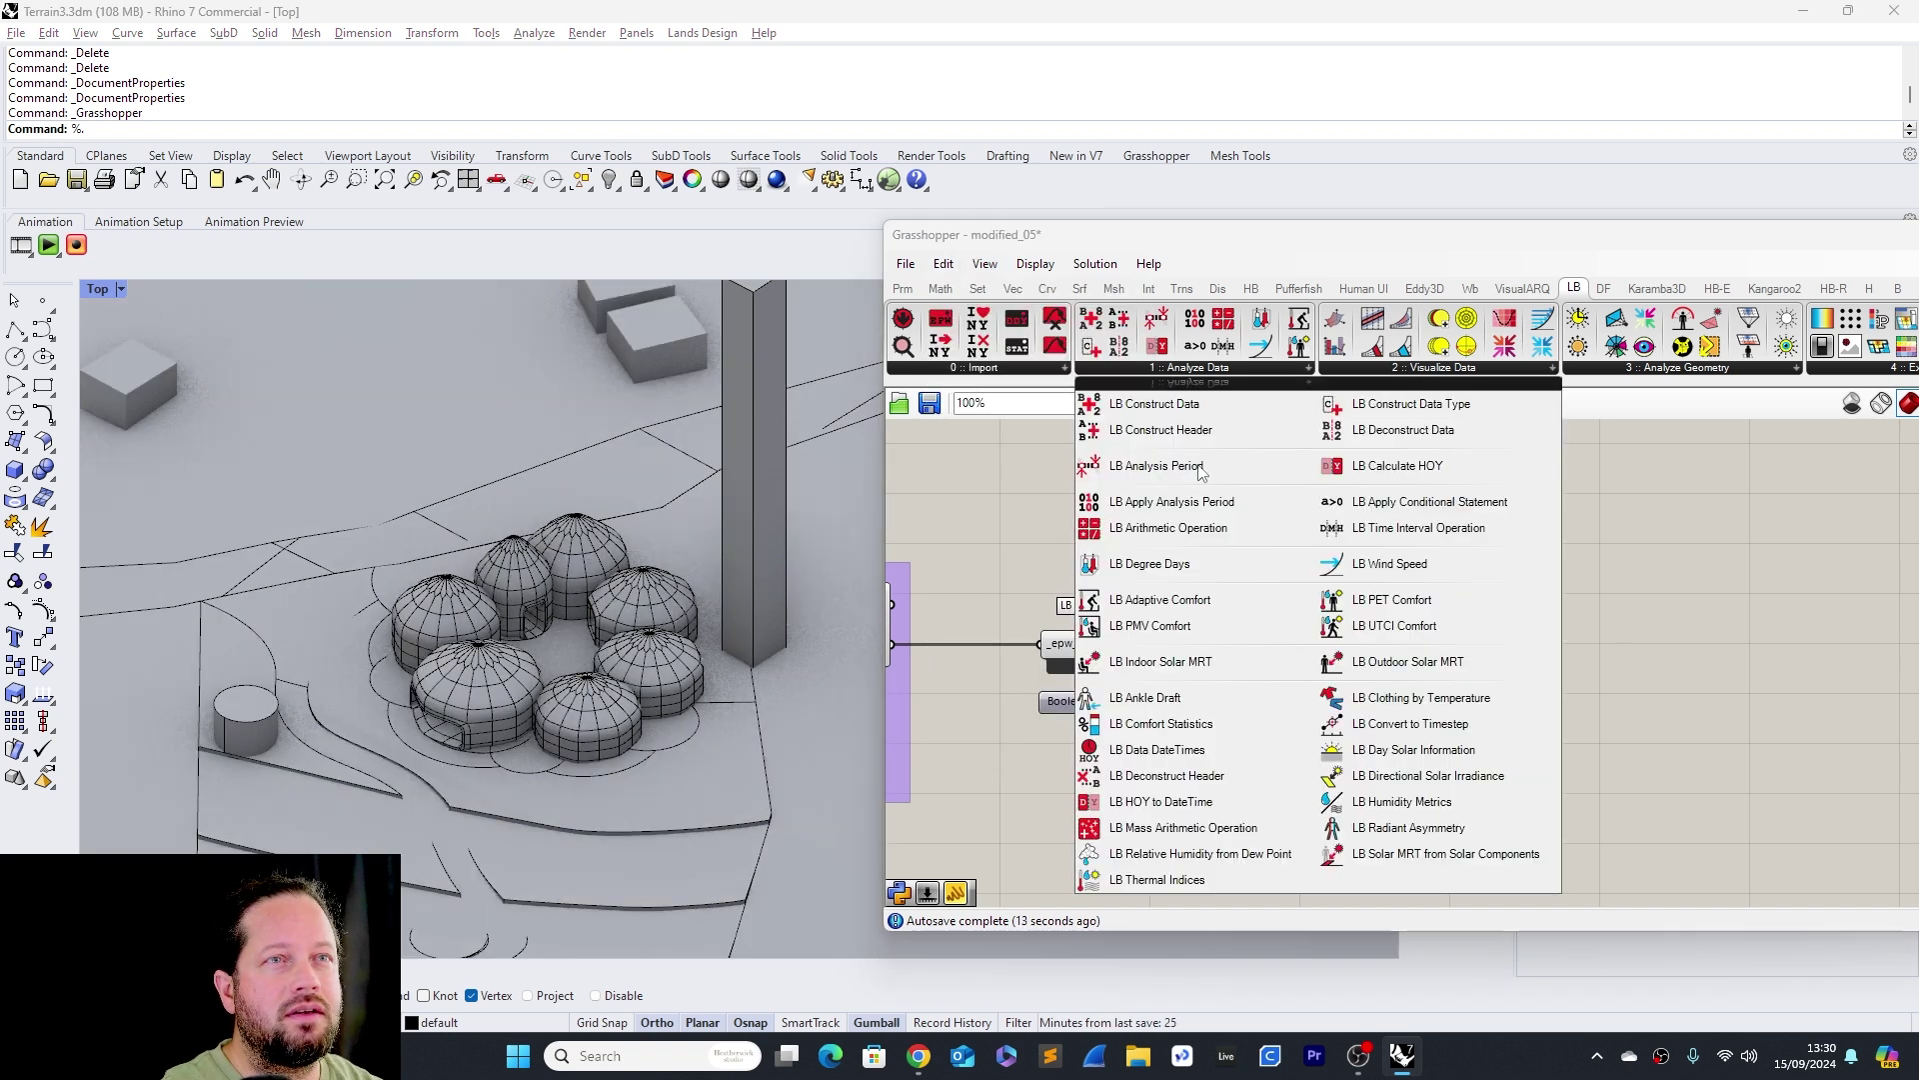
click(1416, 468)
click(1242, 576)
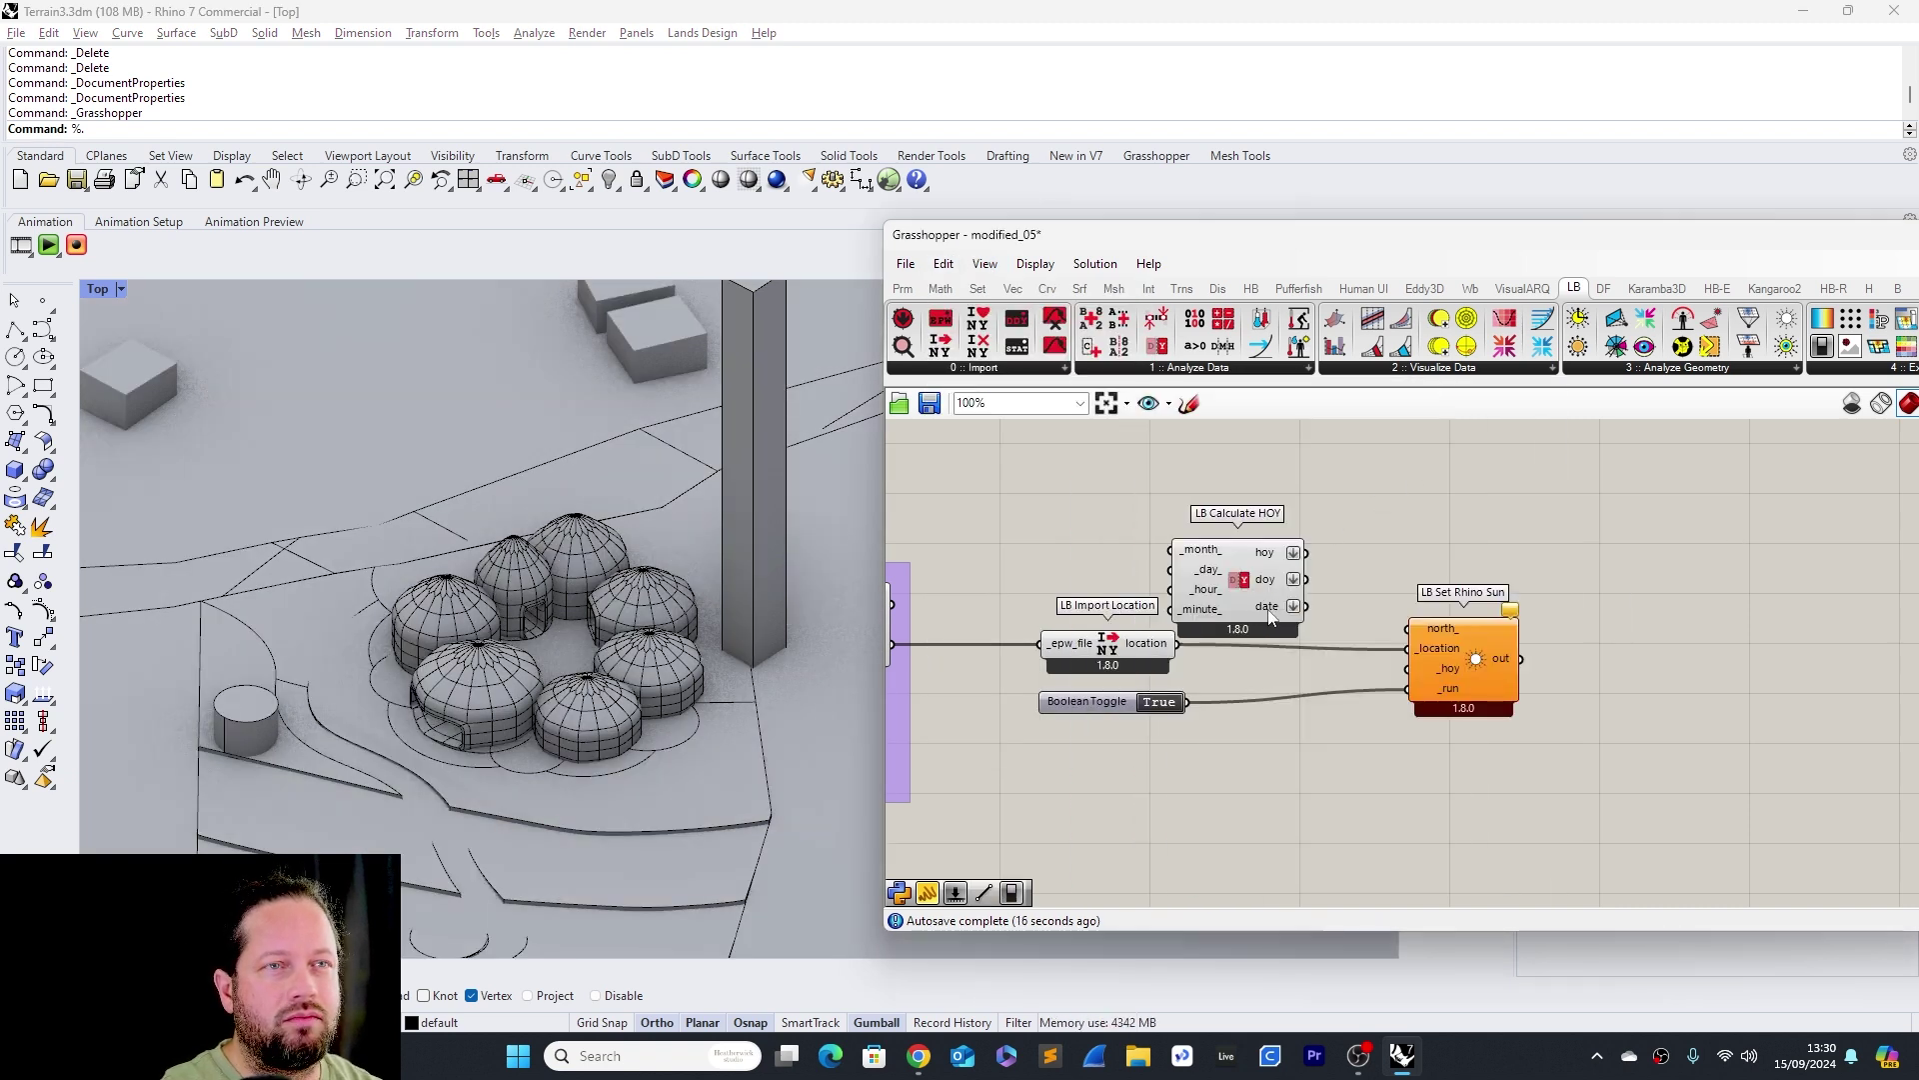
drag(1242, 576, 1257, 476)
right_drag(1257, 476, 1293, 648)
Add a number slider ranging from 1 to 31, set it to 31, and connect it to the _day_ input of LB Calculate HOY
scroll(1083, 567, up, 1)
double_click(1039, 580)
text(31)
key(Return)
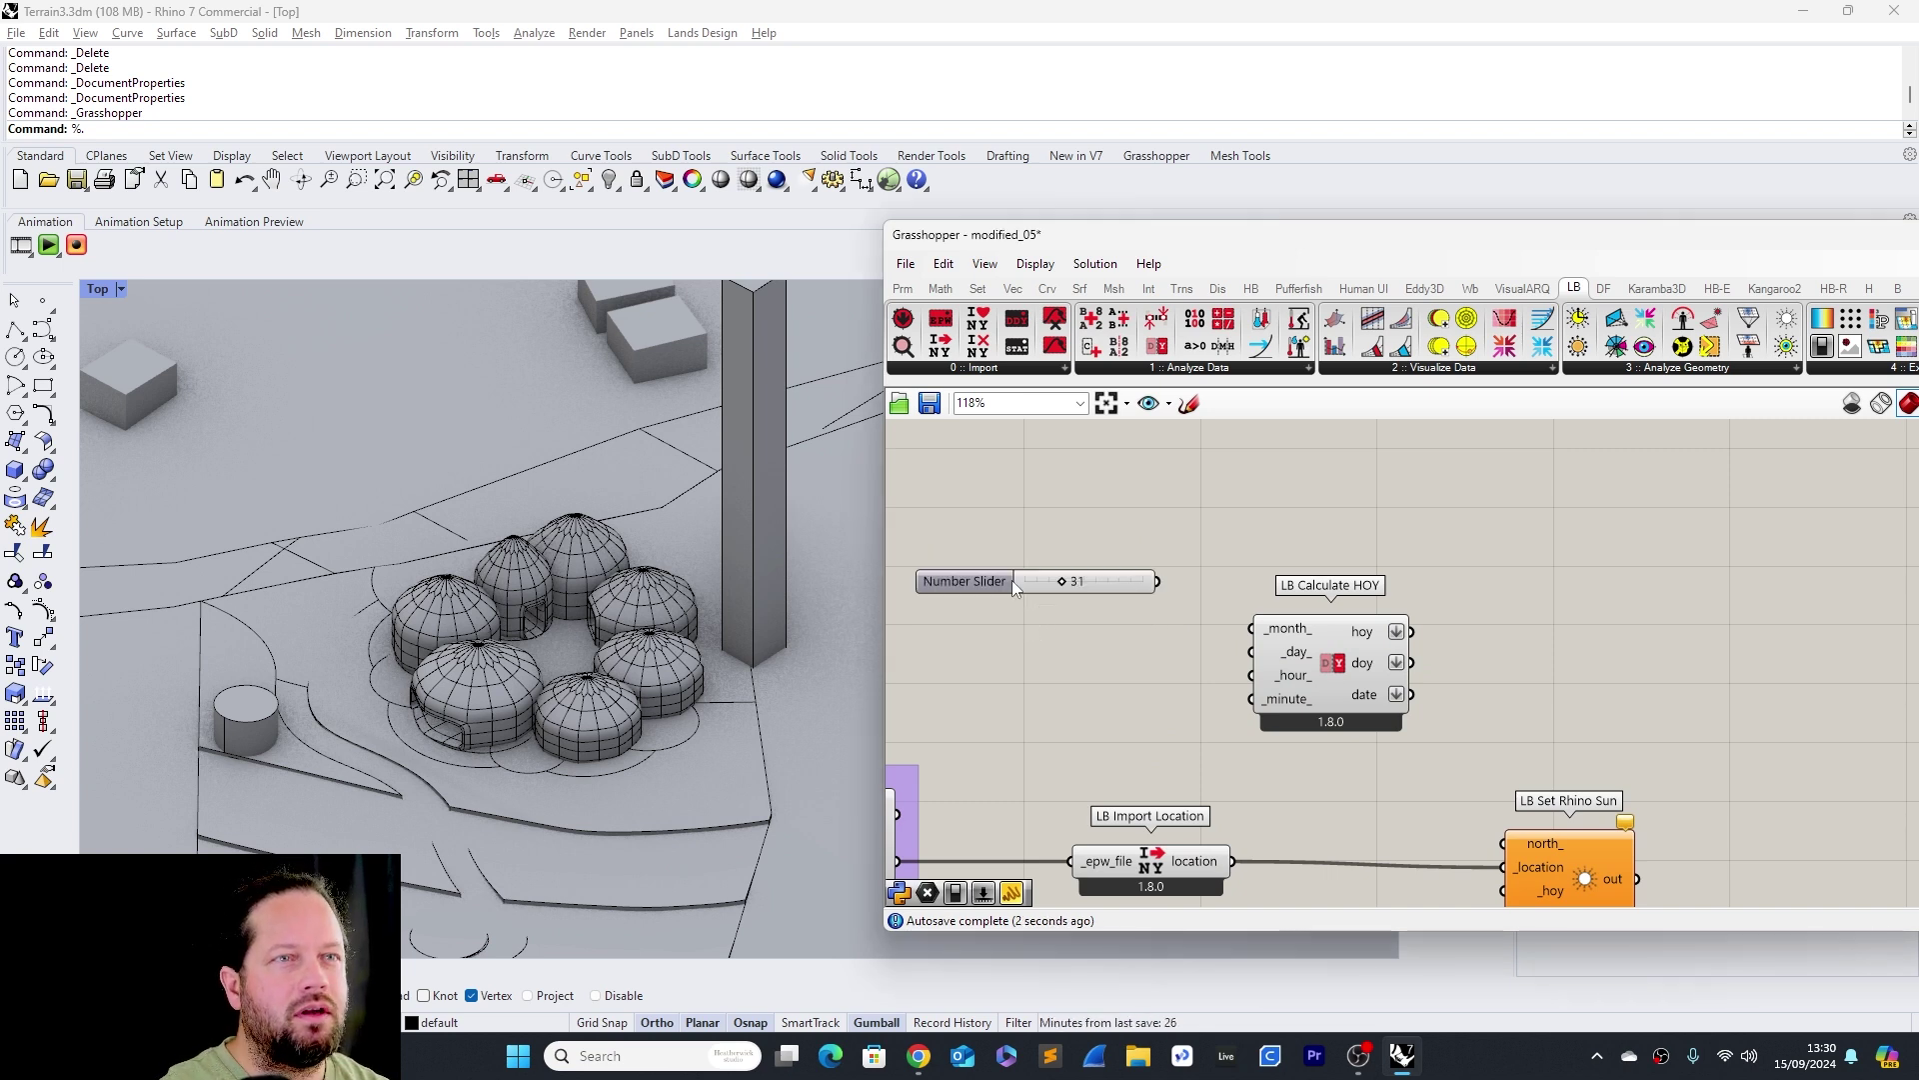
double_click(988, 588)
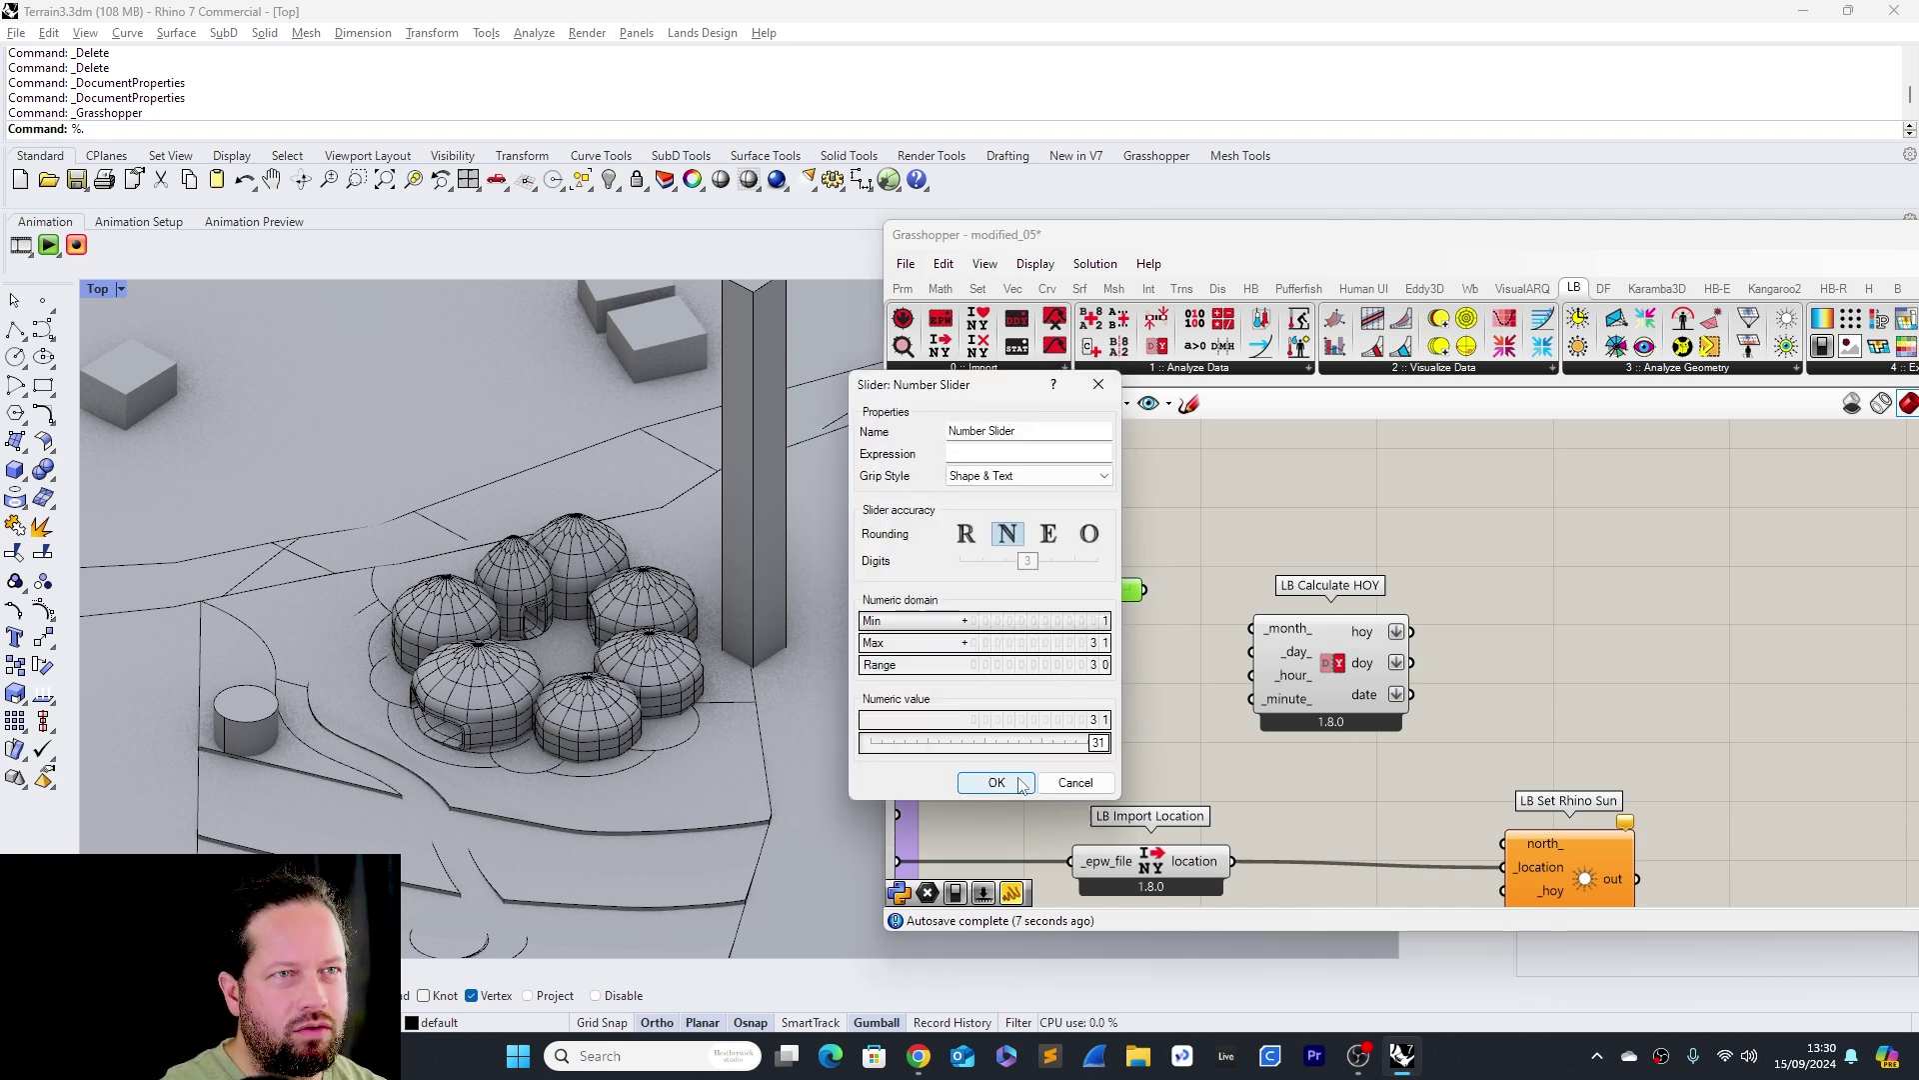
click(1012, 783)
drag(1144, 588, 1251, 651)
drag(1053, 586, 1079, 648)
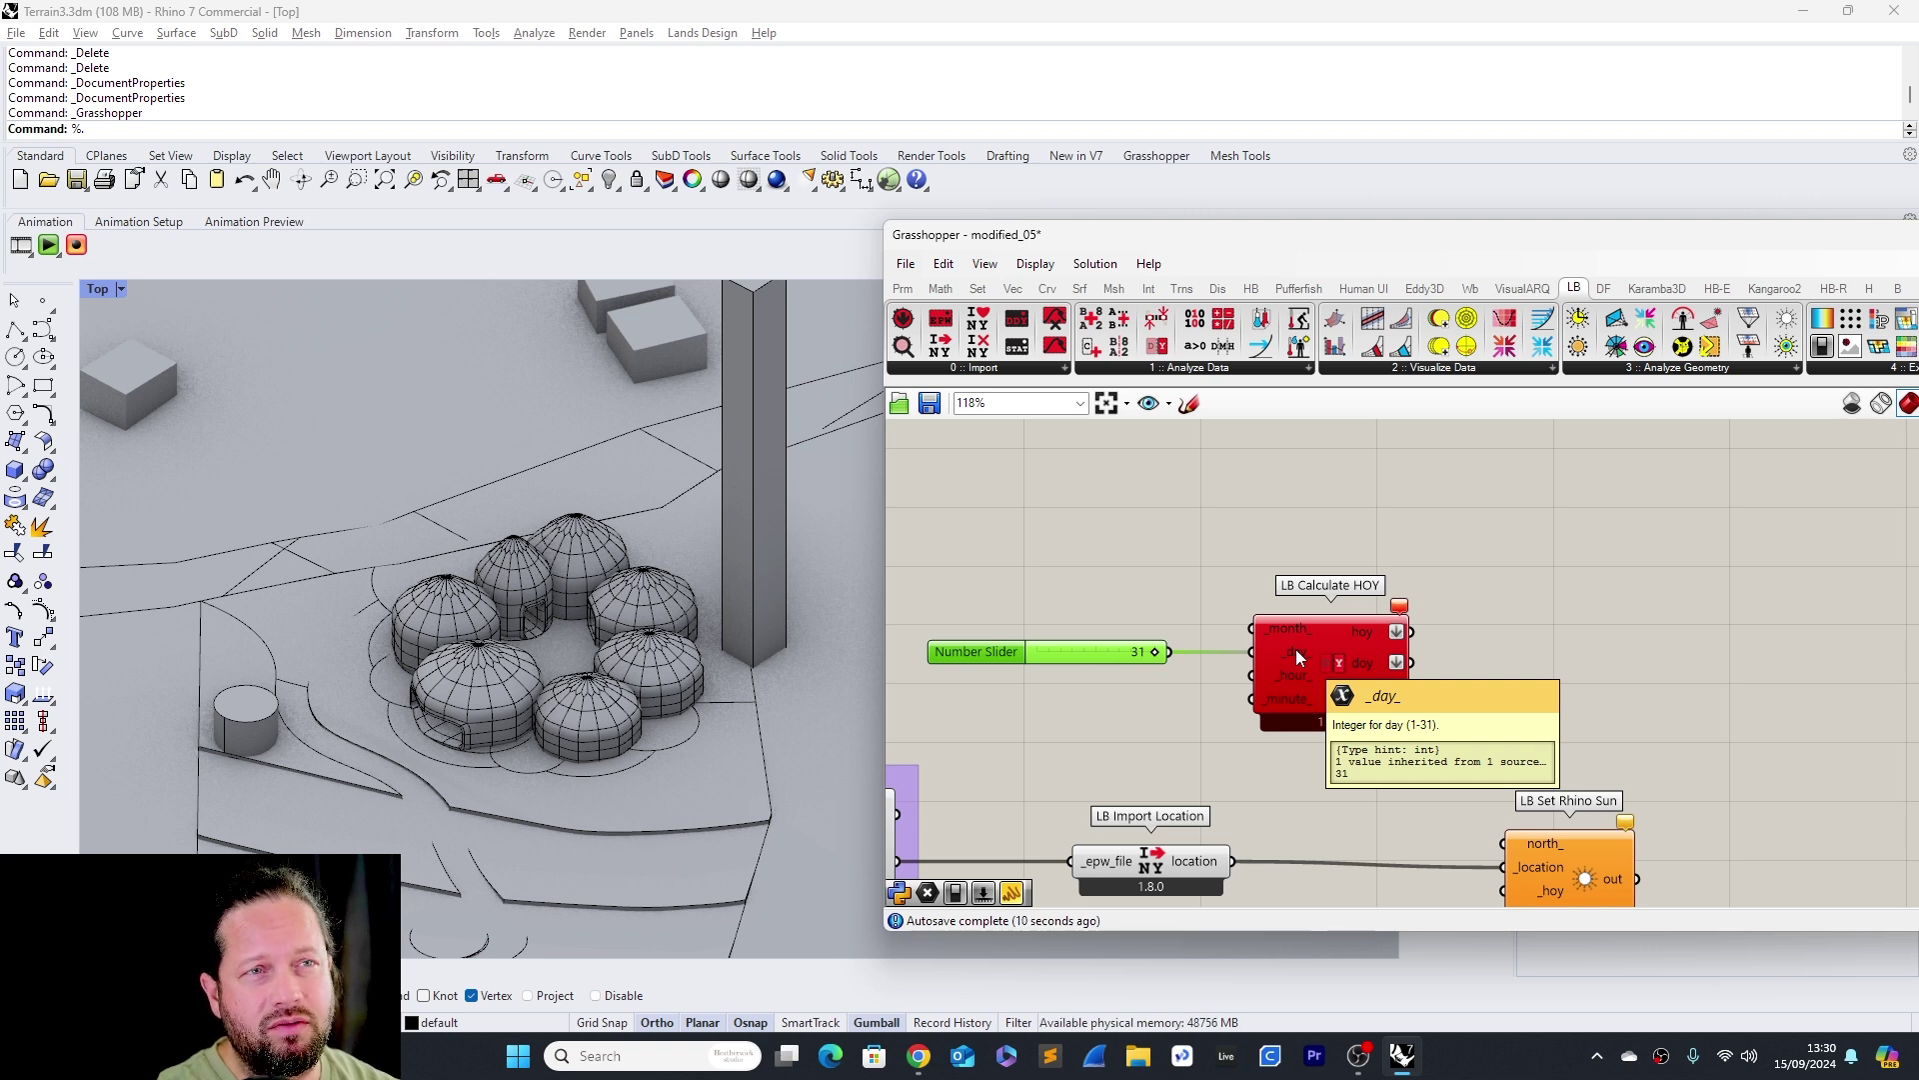
Try the day slider at 1, adjust its numeric domain, and set its value to 30
drag(1154, 651, 975, 664)
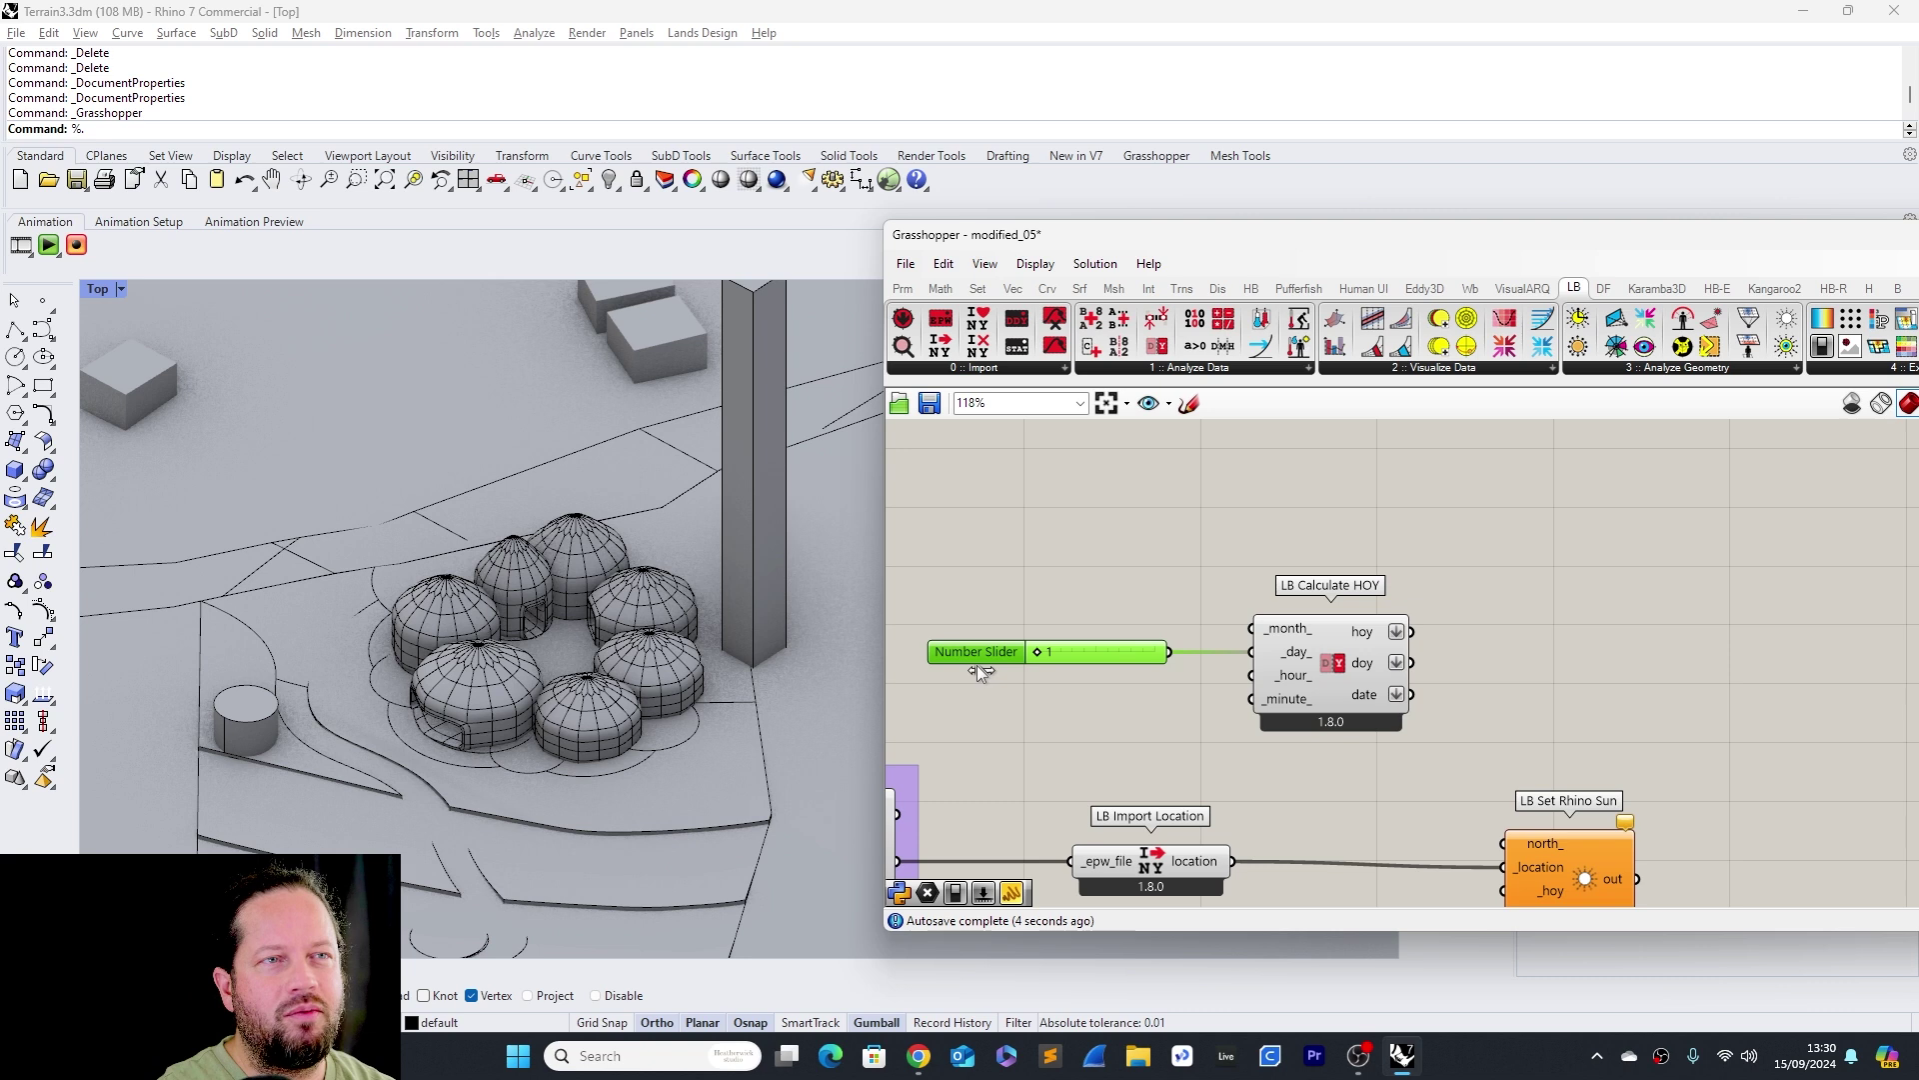
double_click(998, 650)
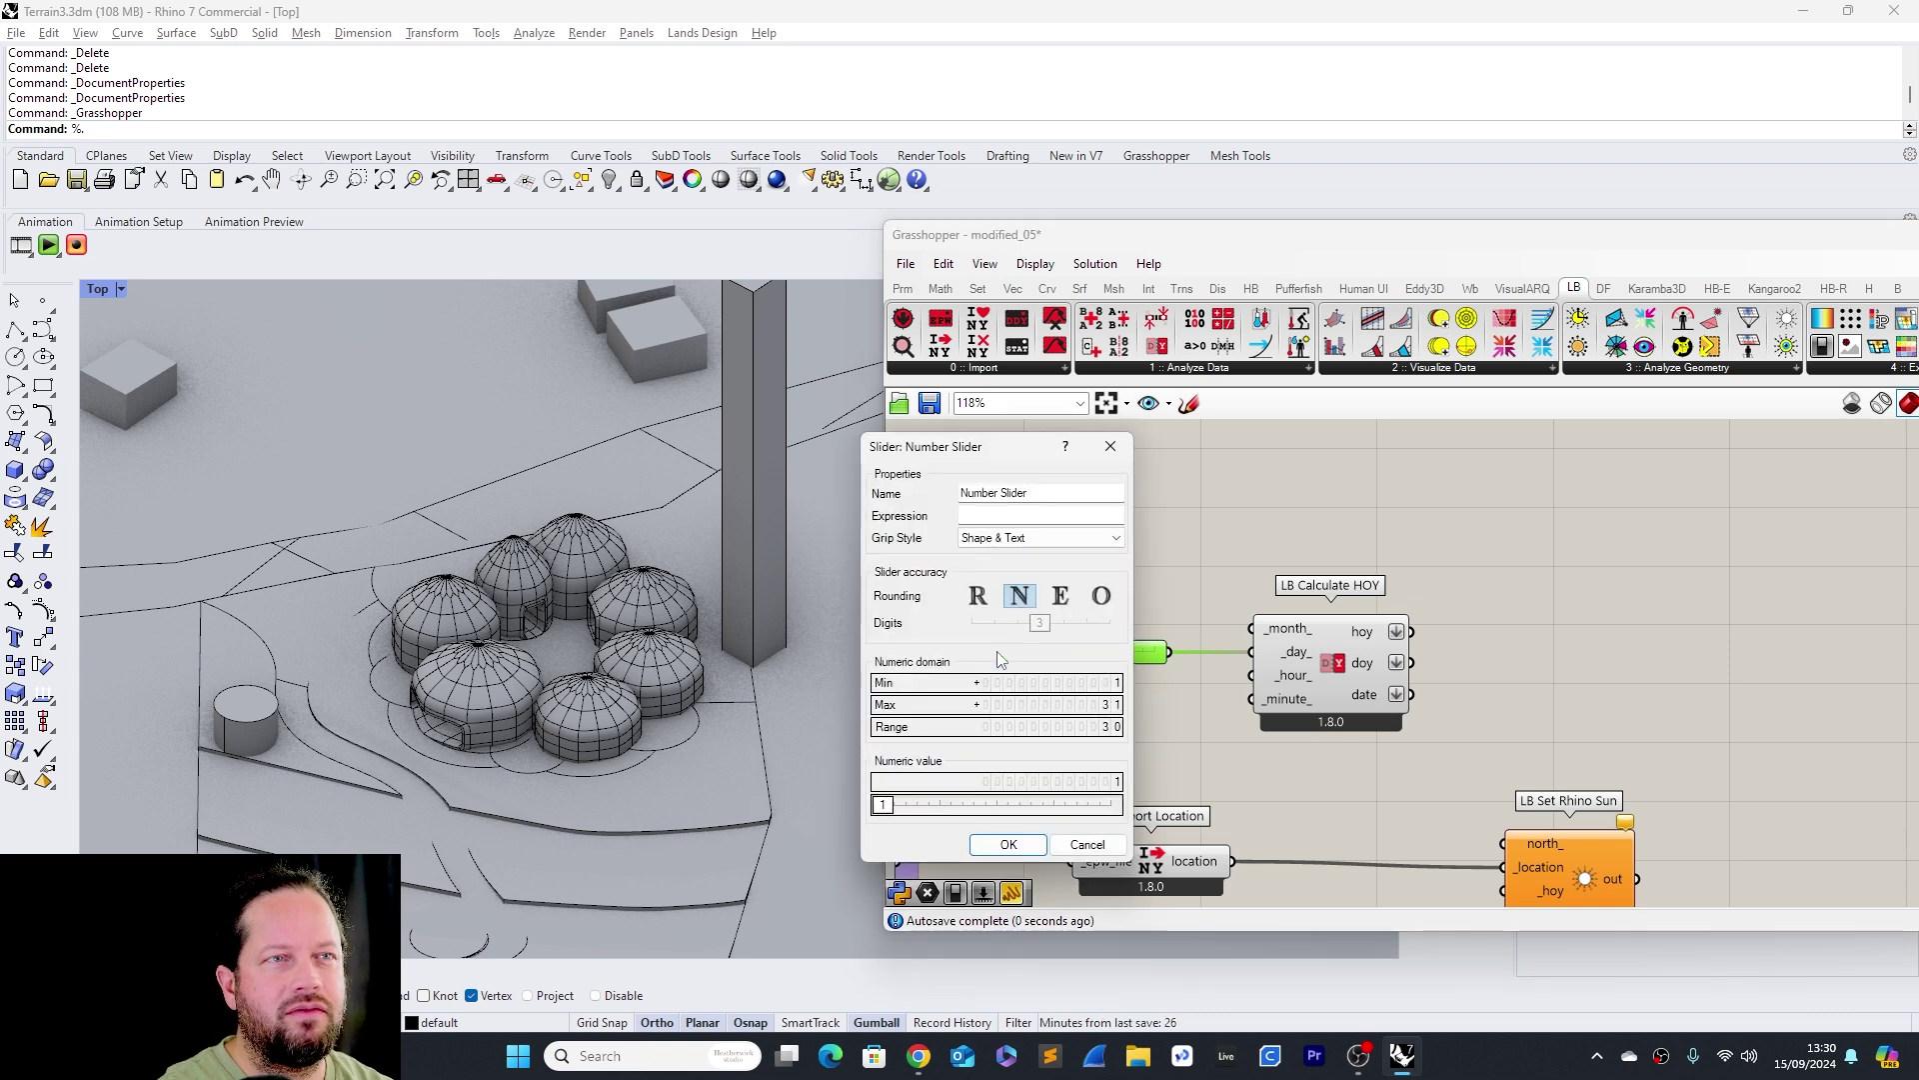
double_click(999, 682)
text(0)
key(Return)
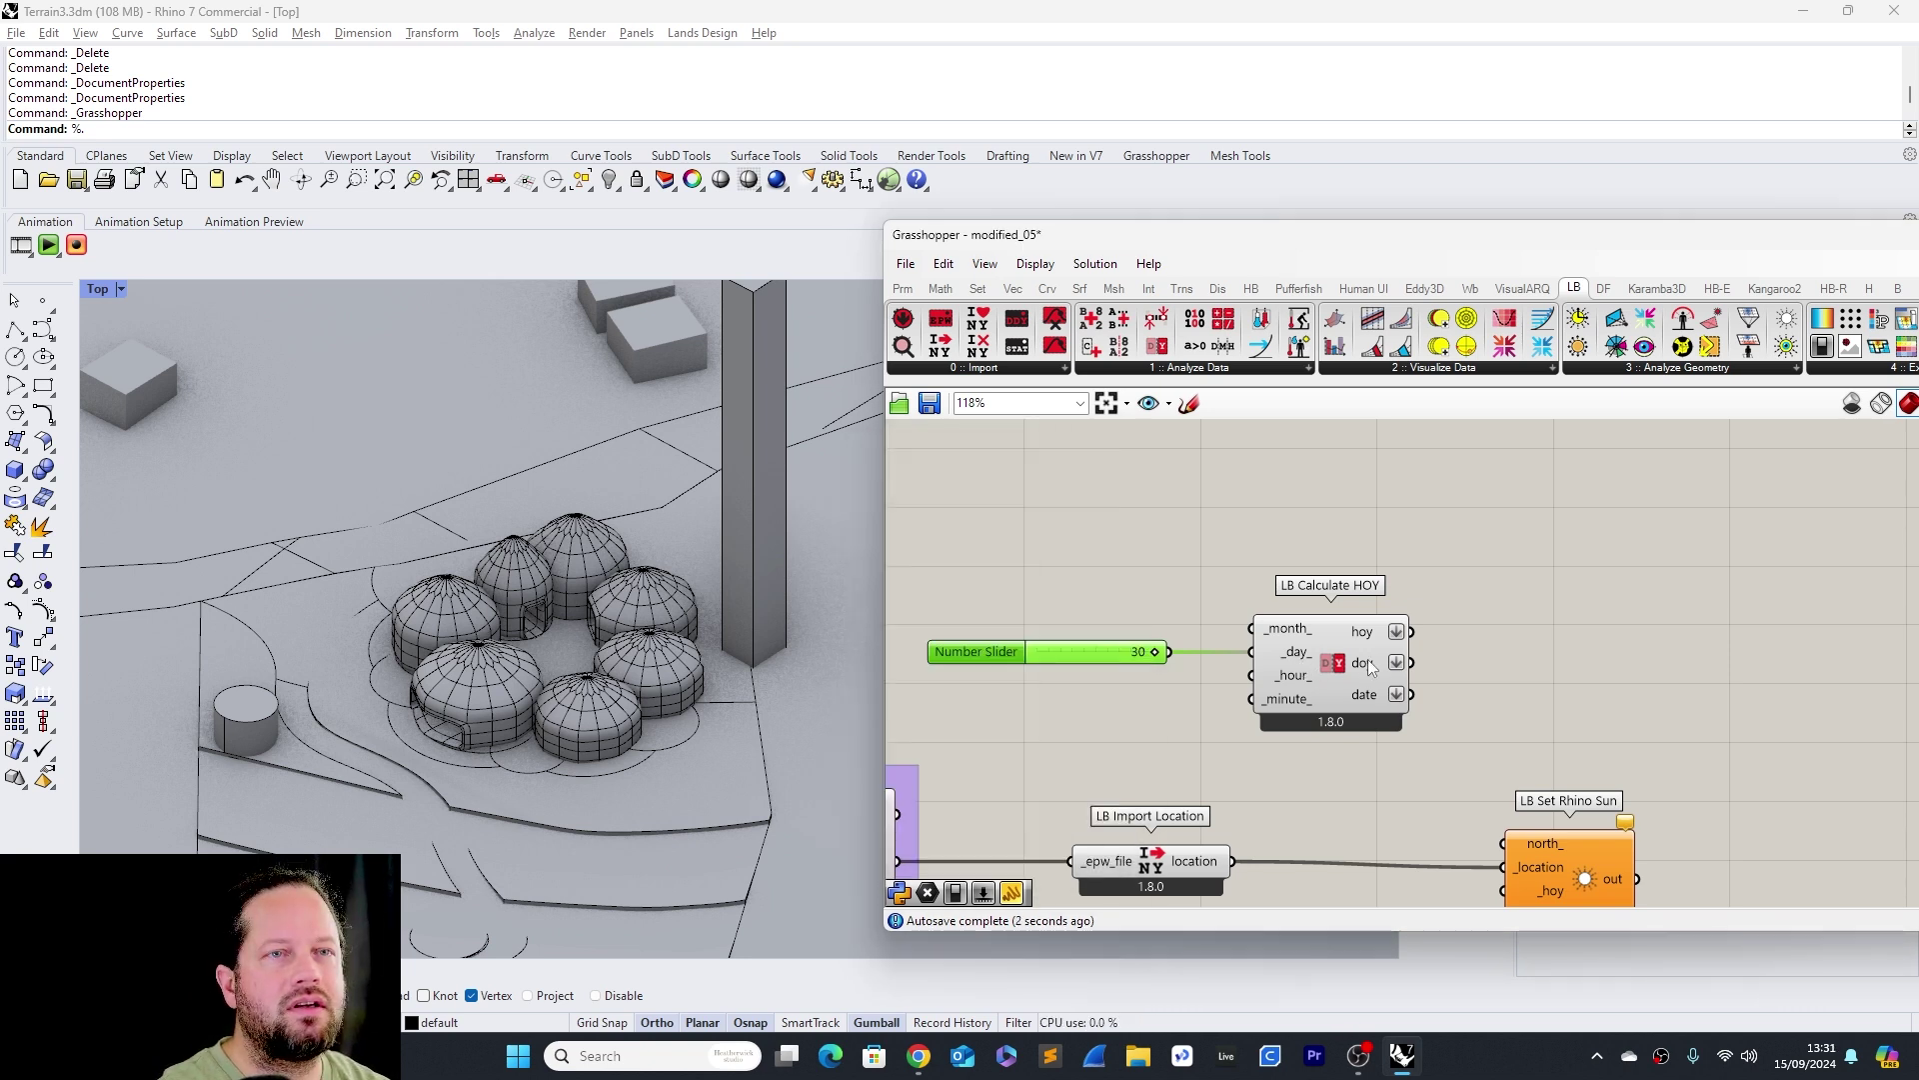
click(1002, 667)
Add a second number slider with a value of 24 above the day slider, and check its range without changing it
click(990, 662)
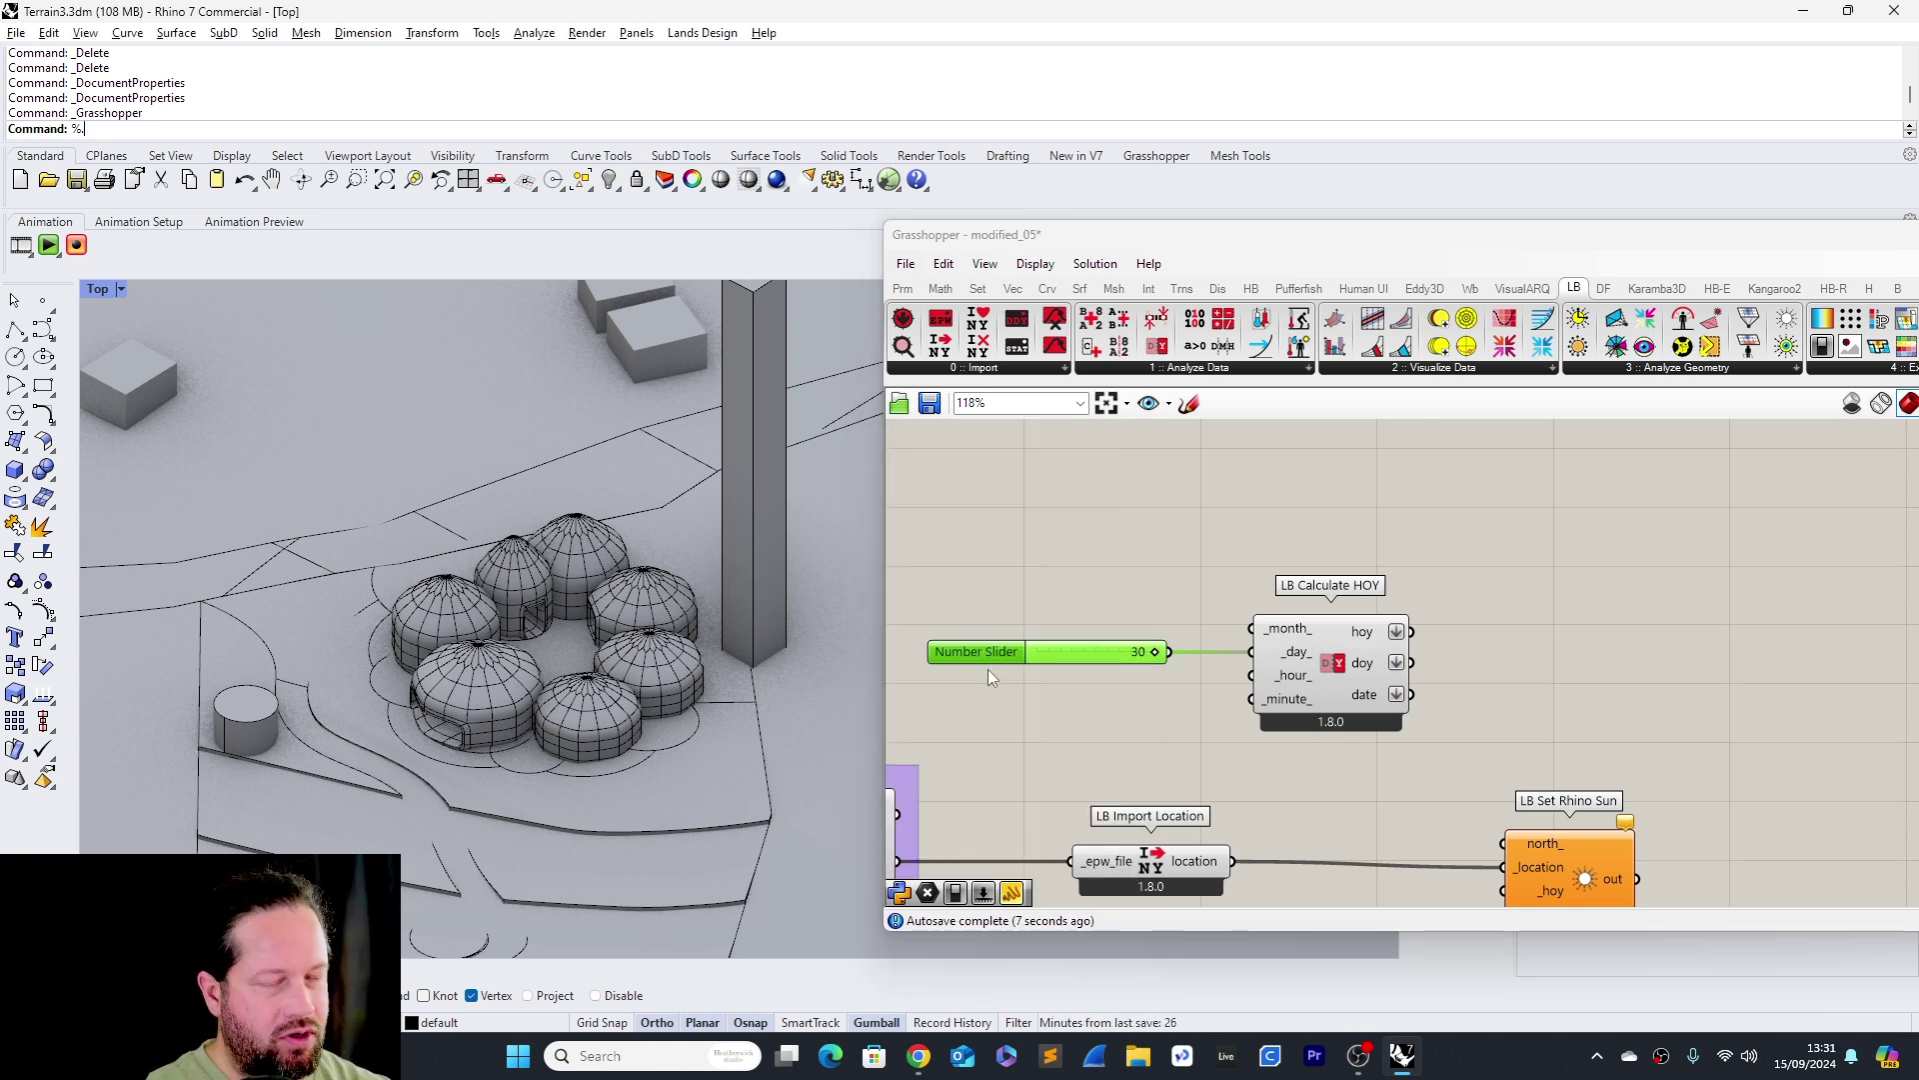
key(ctrl+c)
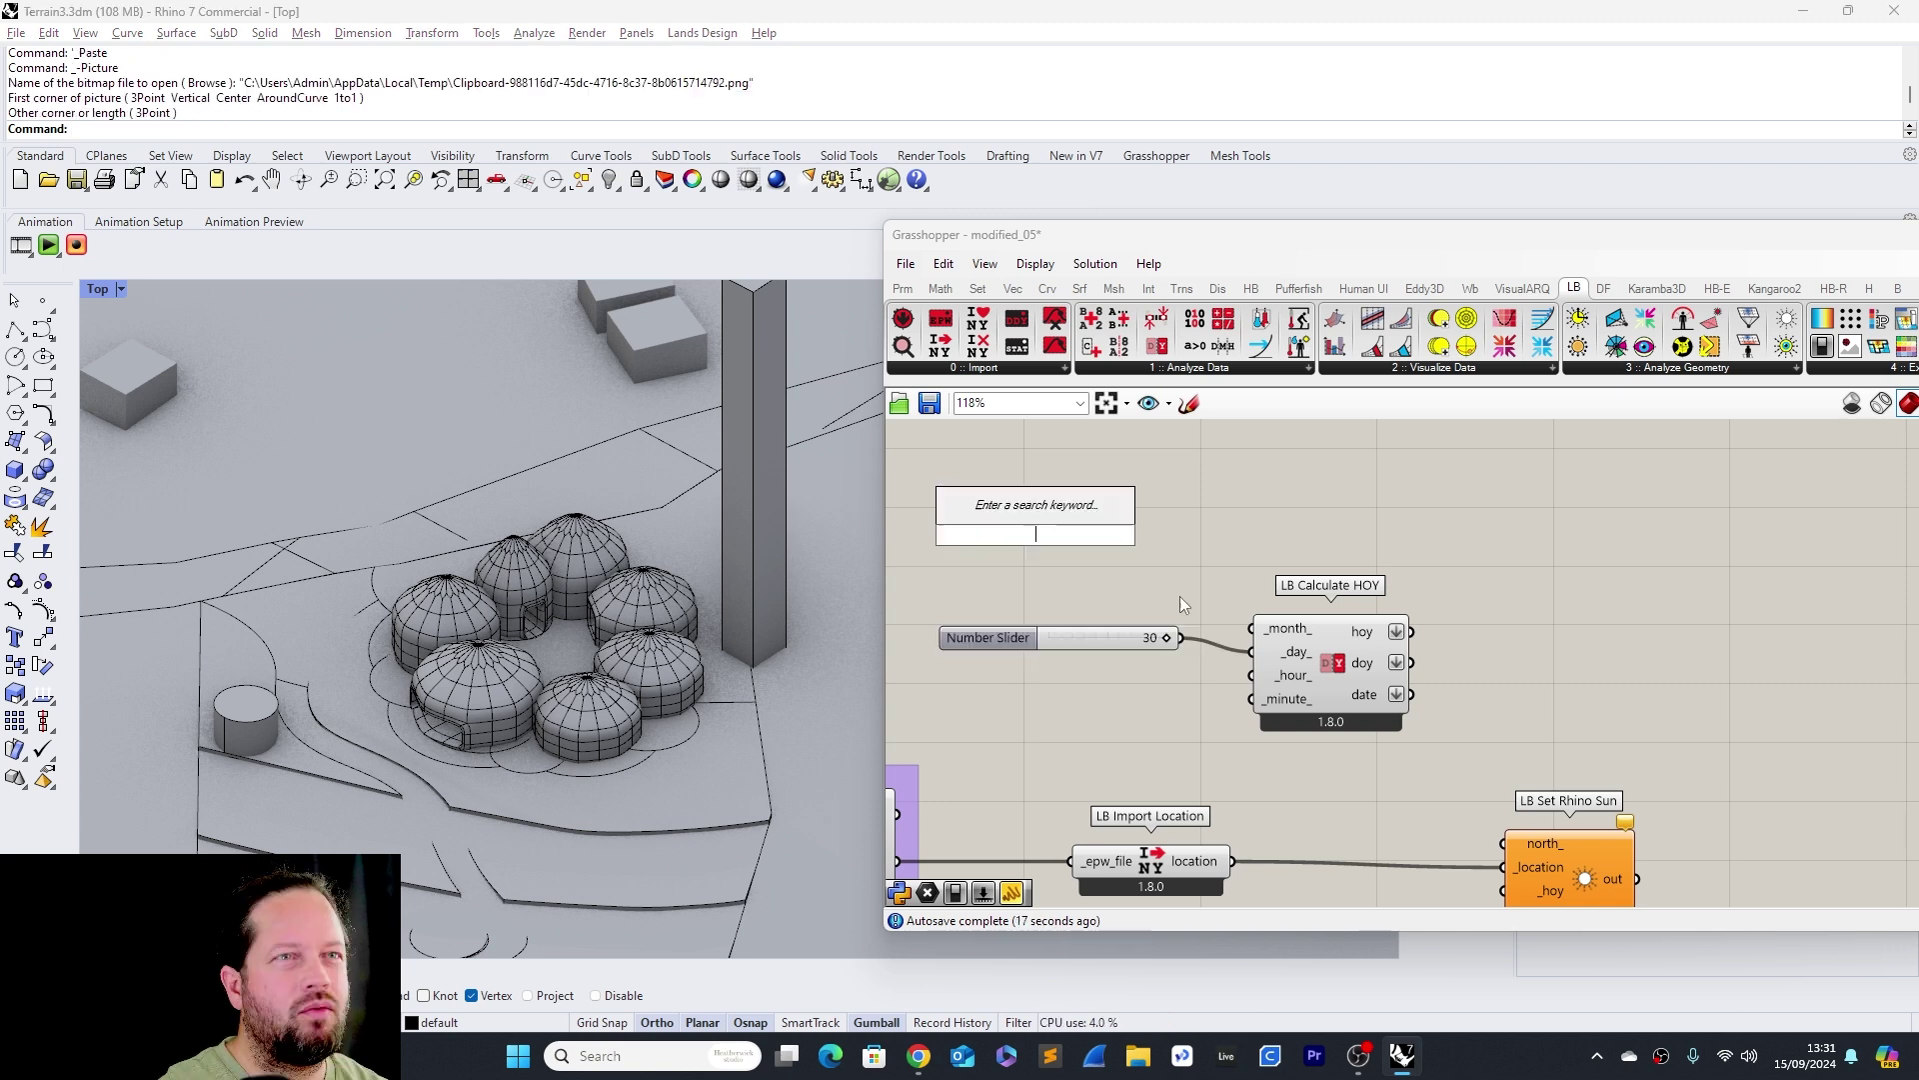
double_click(1063, 628)
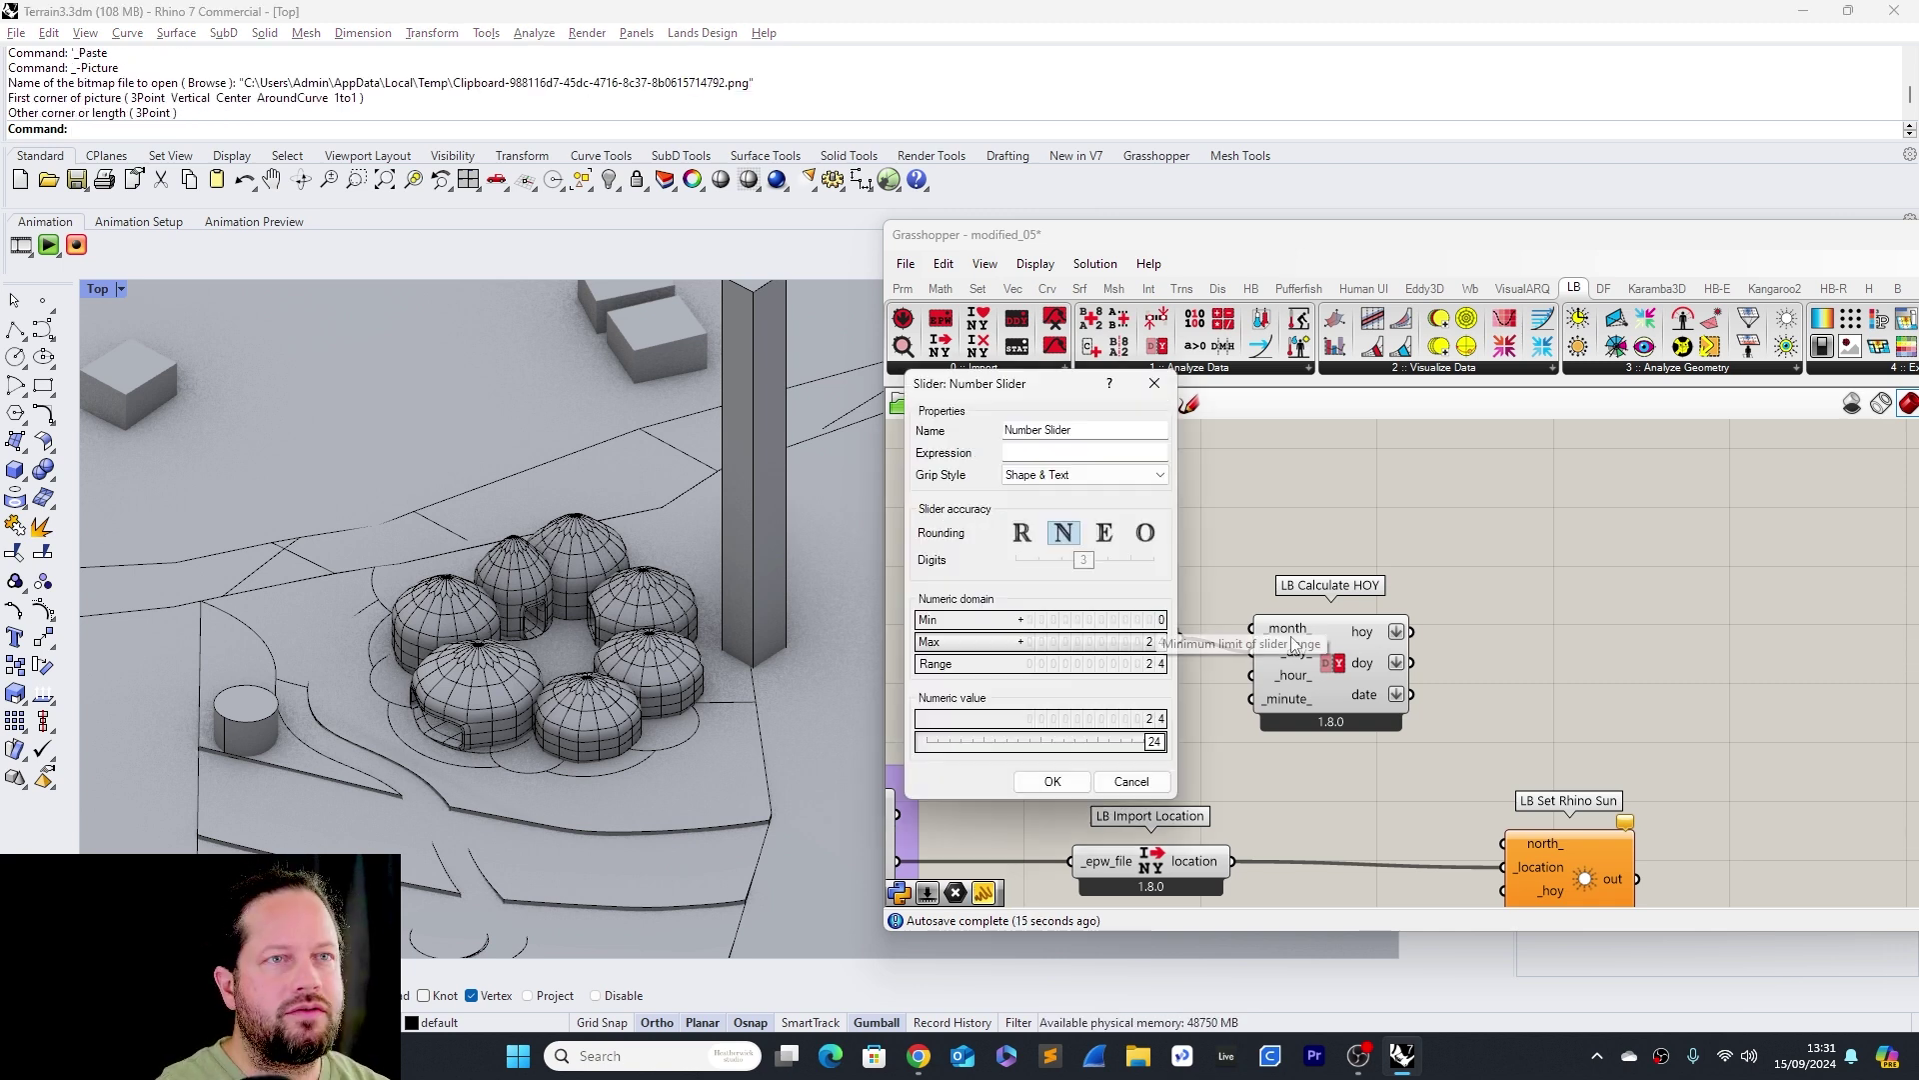
click(1128, 779)
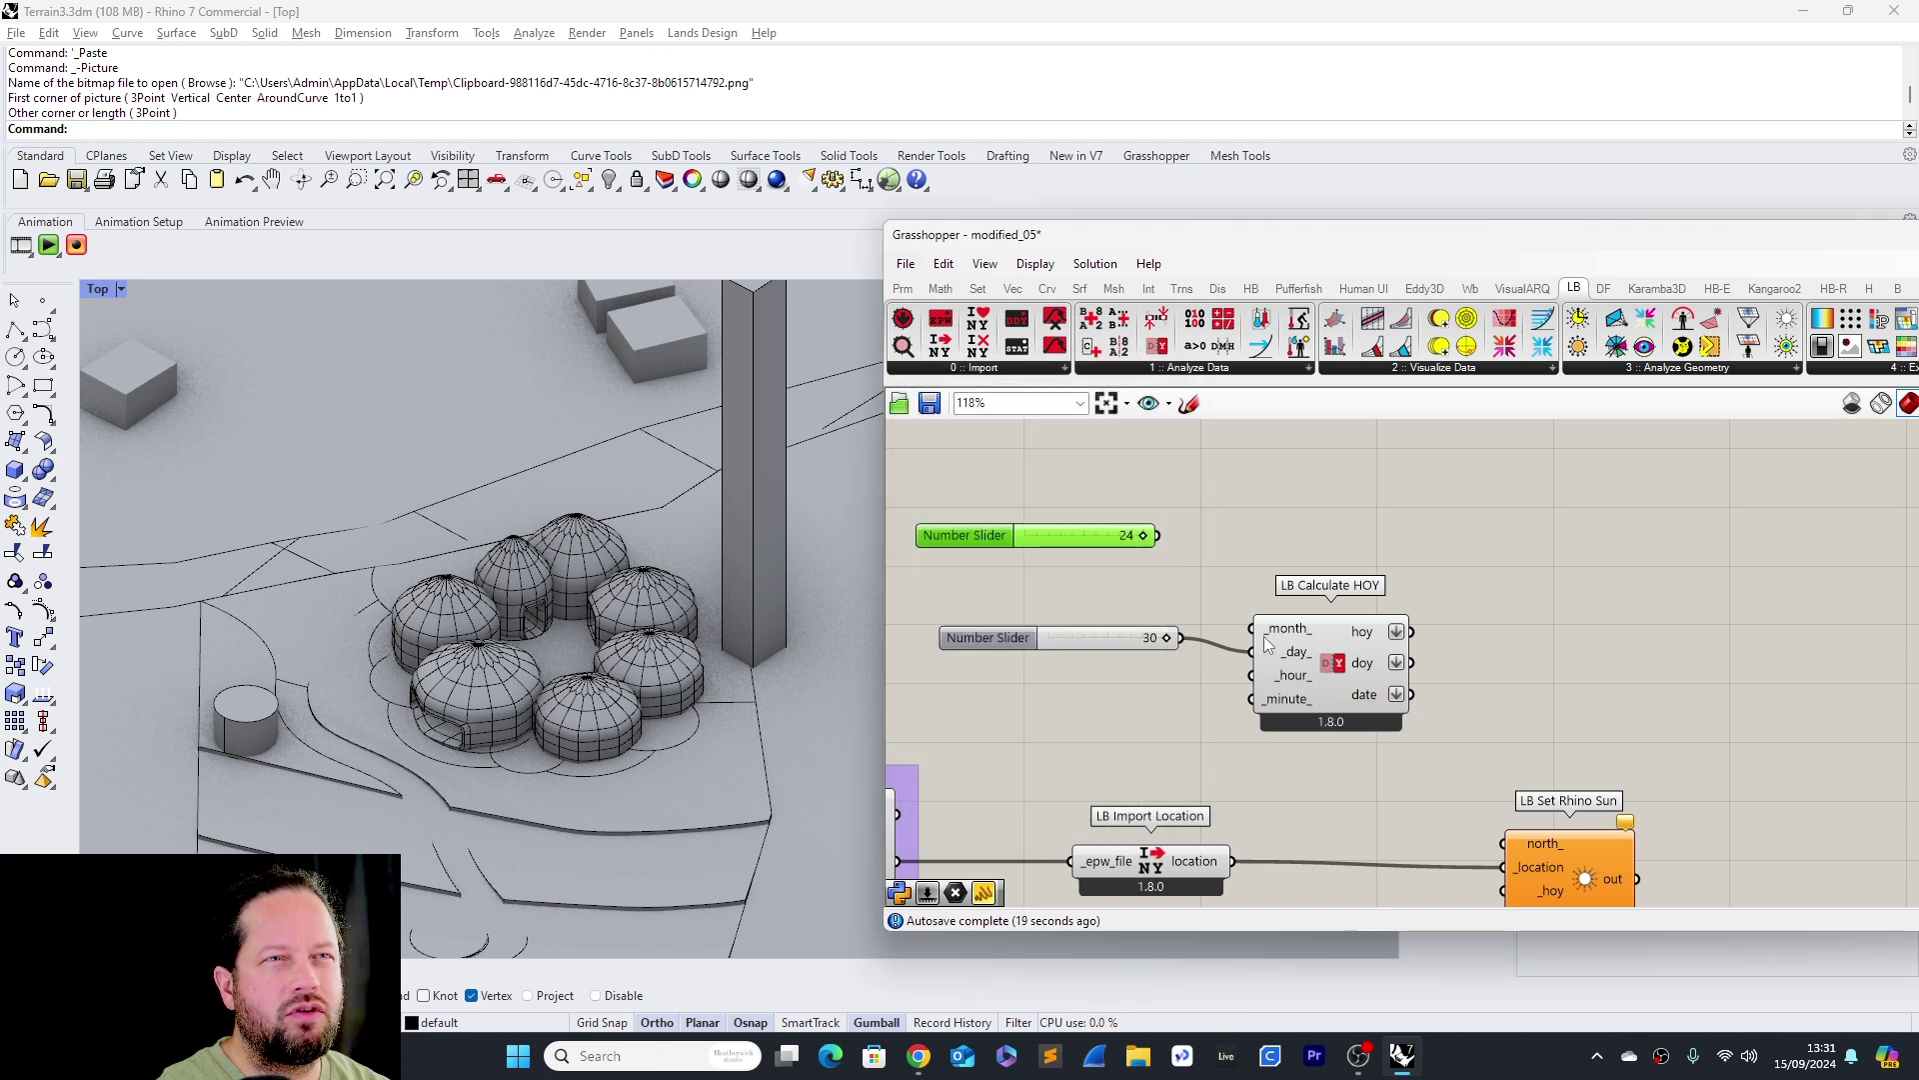
Set the second slider to 23 with that as its maximum, place it below the day slider, and connect it to _hour_
click(978, 552)
double_click(980, 531)
double_click(980, 536)
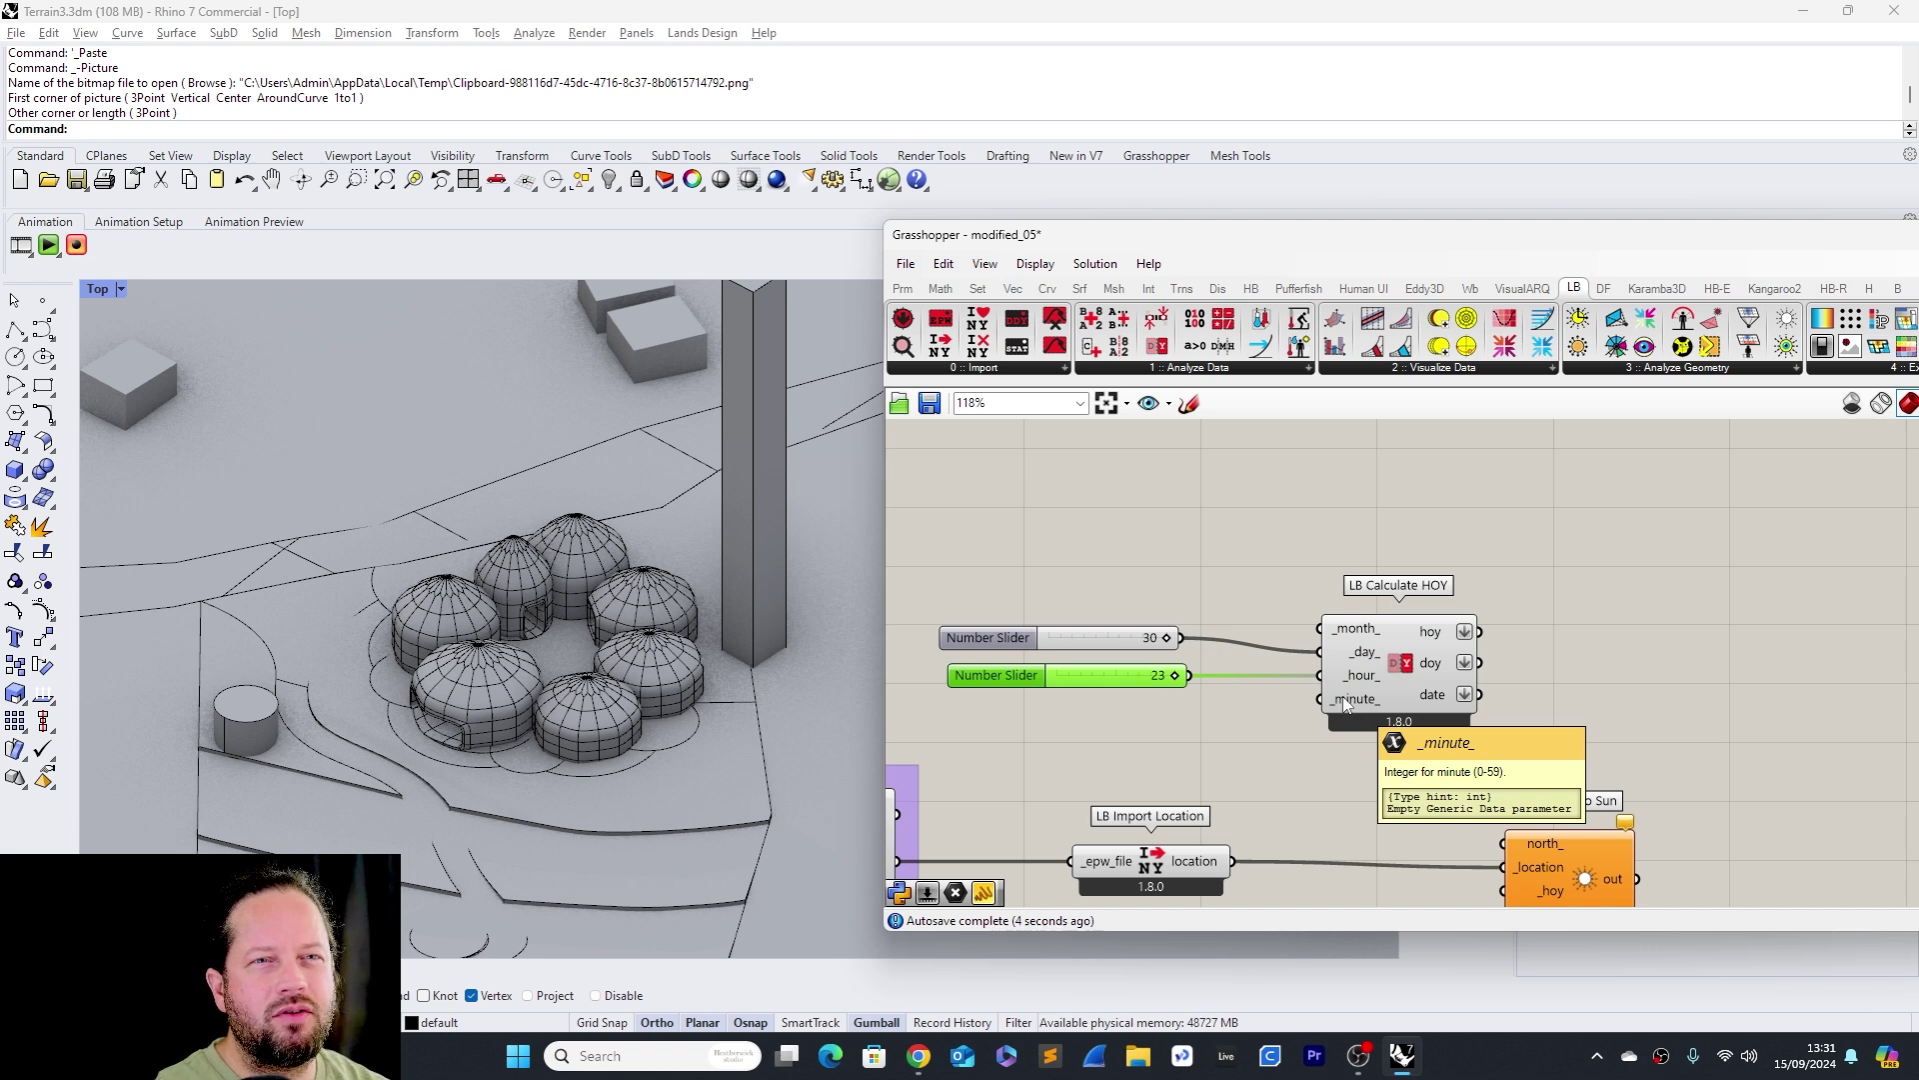
Add a number slider with a maximum of 59 for the minutes, connect it to _minute_, and set it to 0
double_click(1049, 721)
text(5)
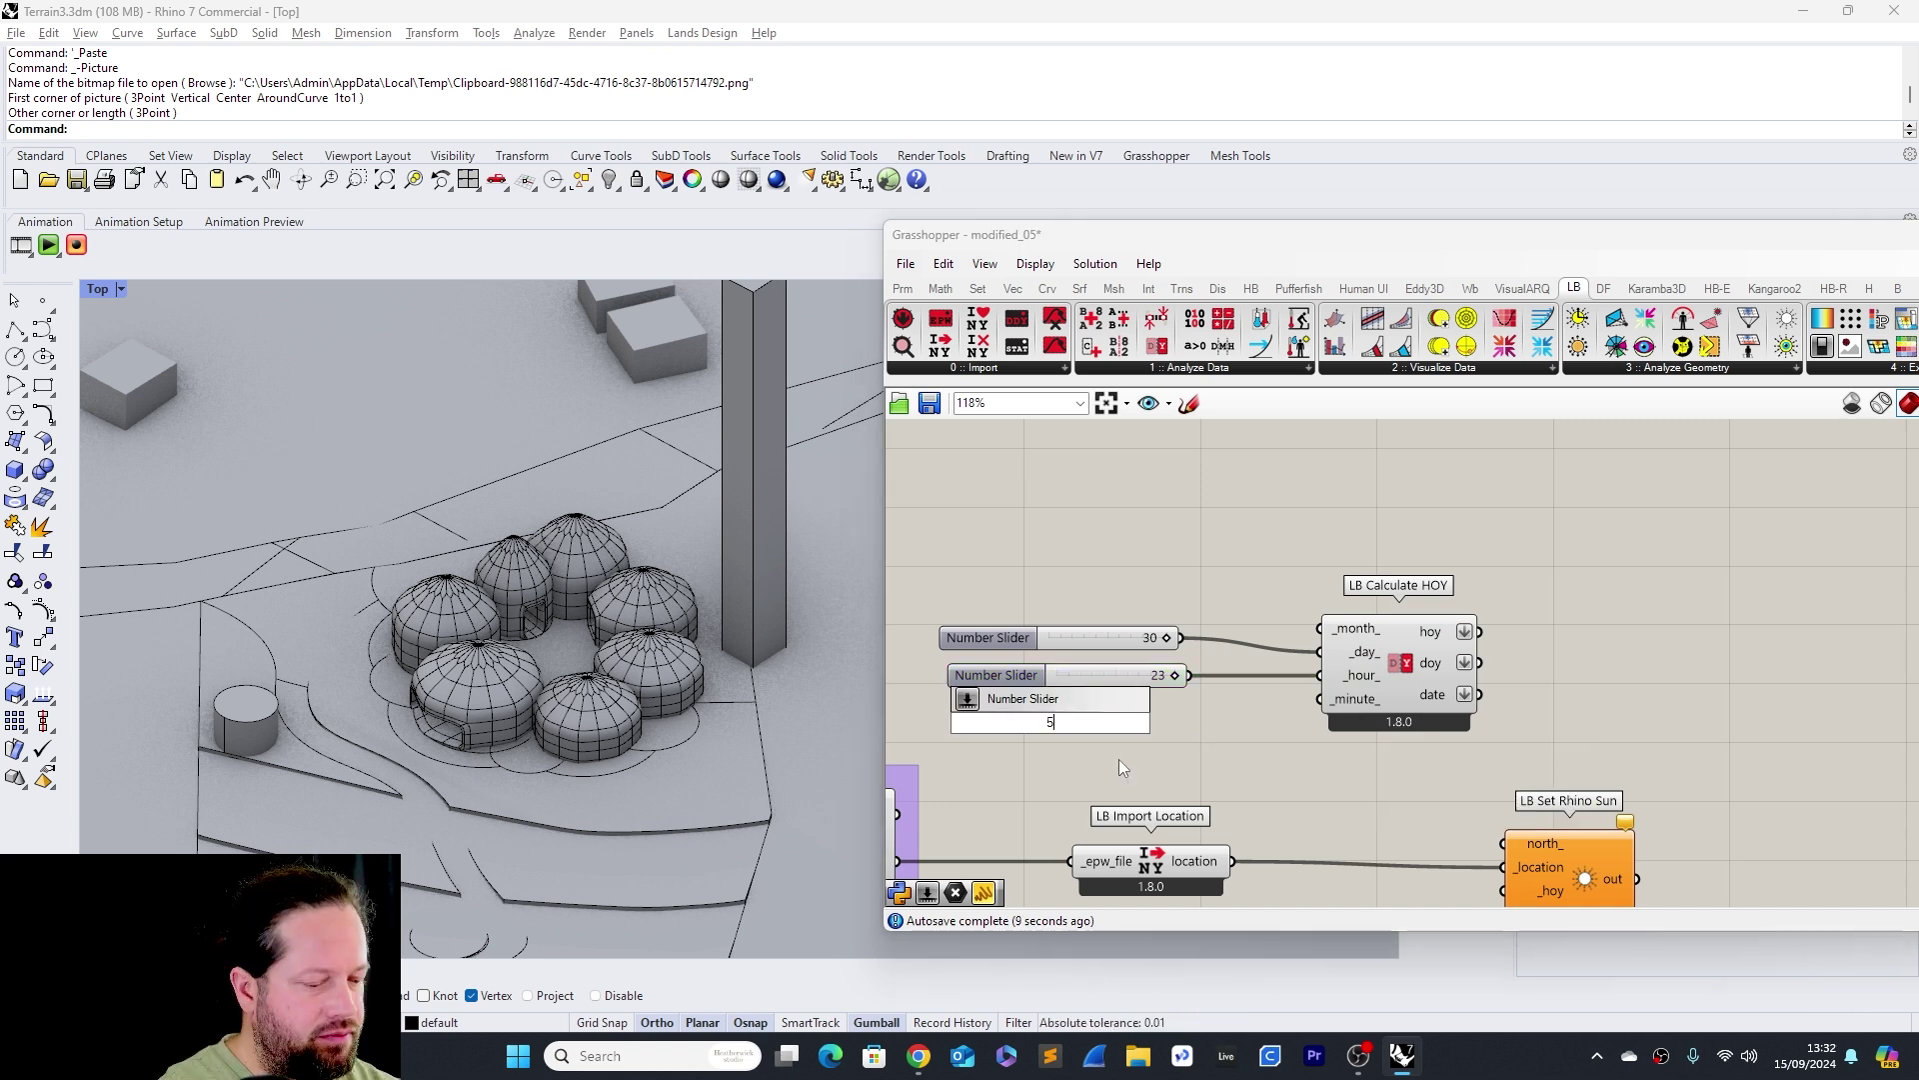
text(9)
key(Return)
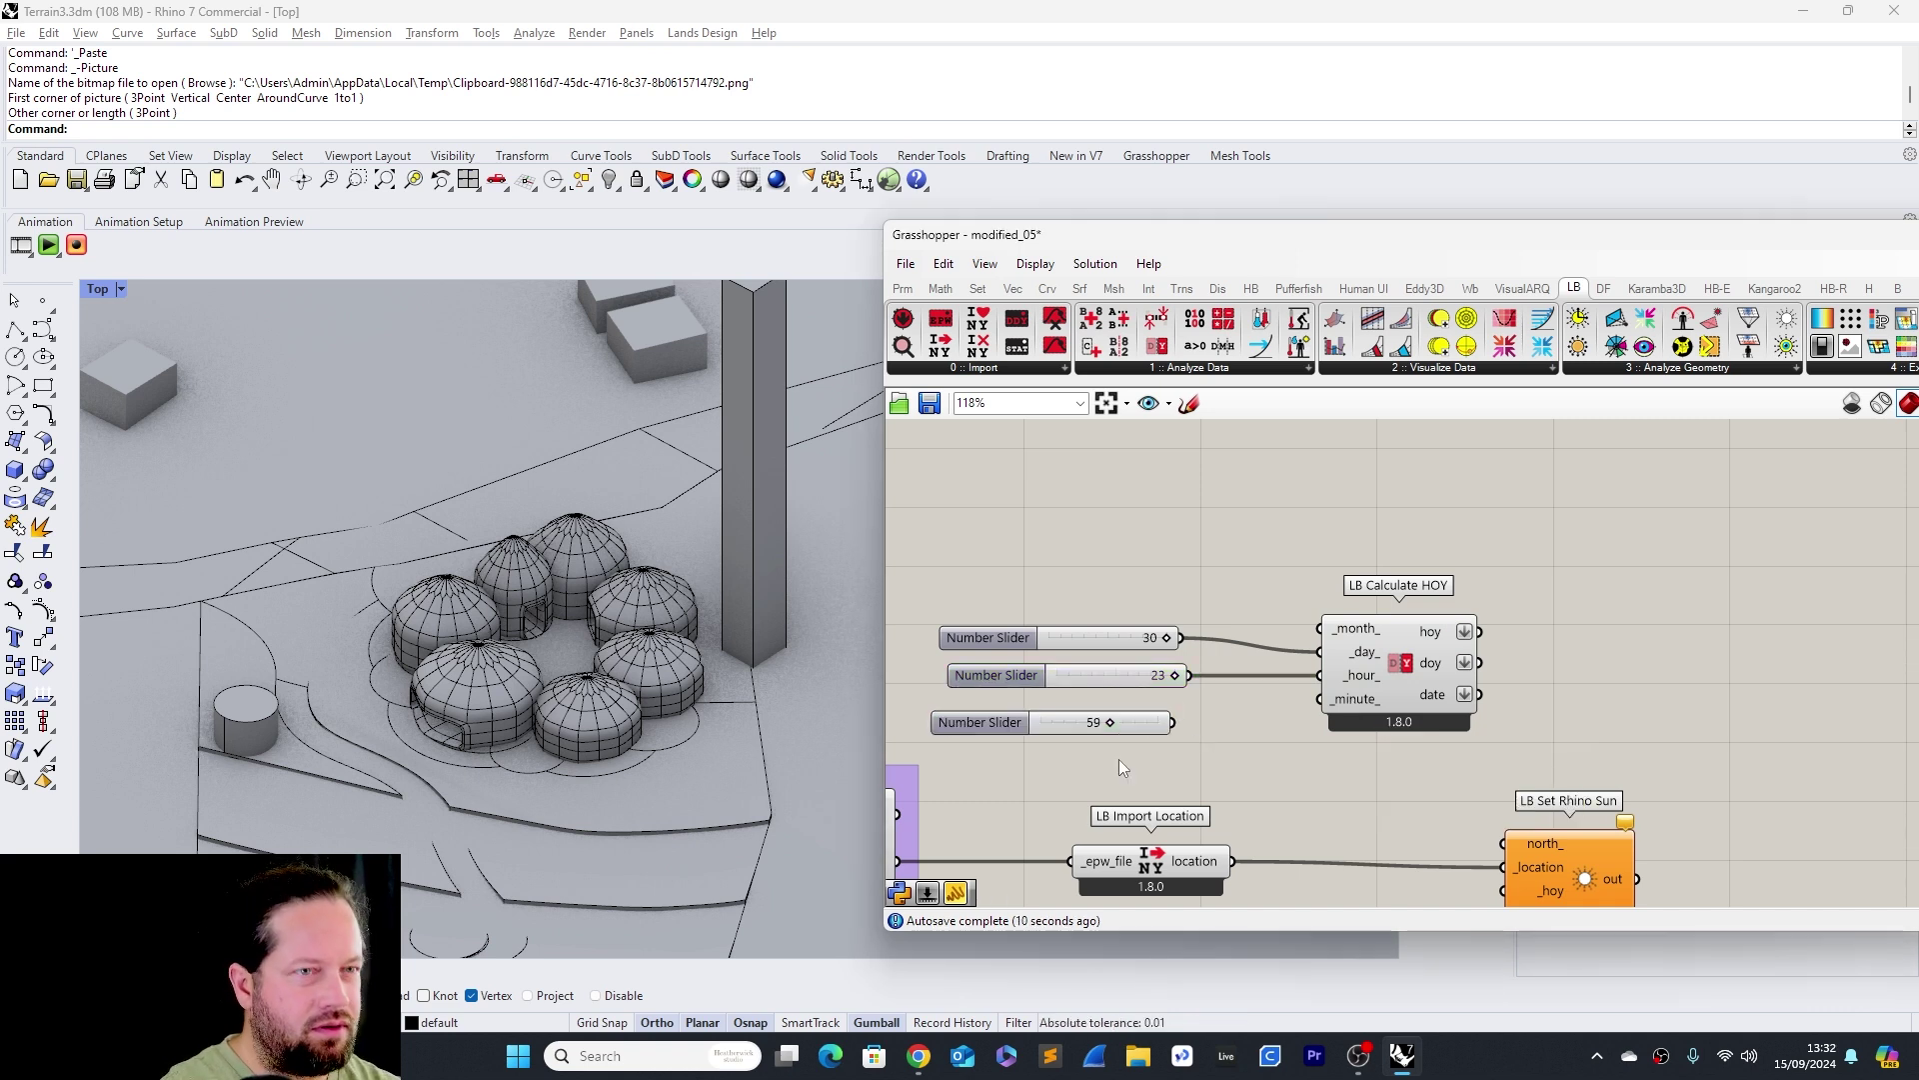
double_click(1007, 724)
double_click(1086, 781)
text(59)
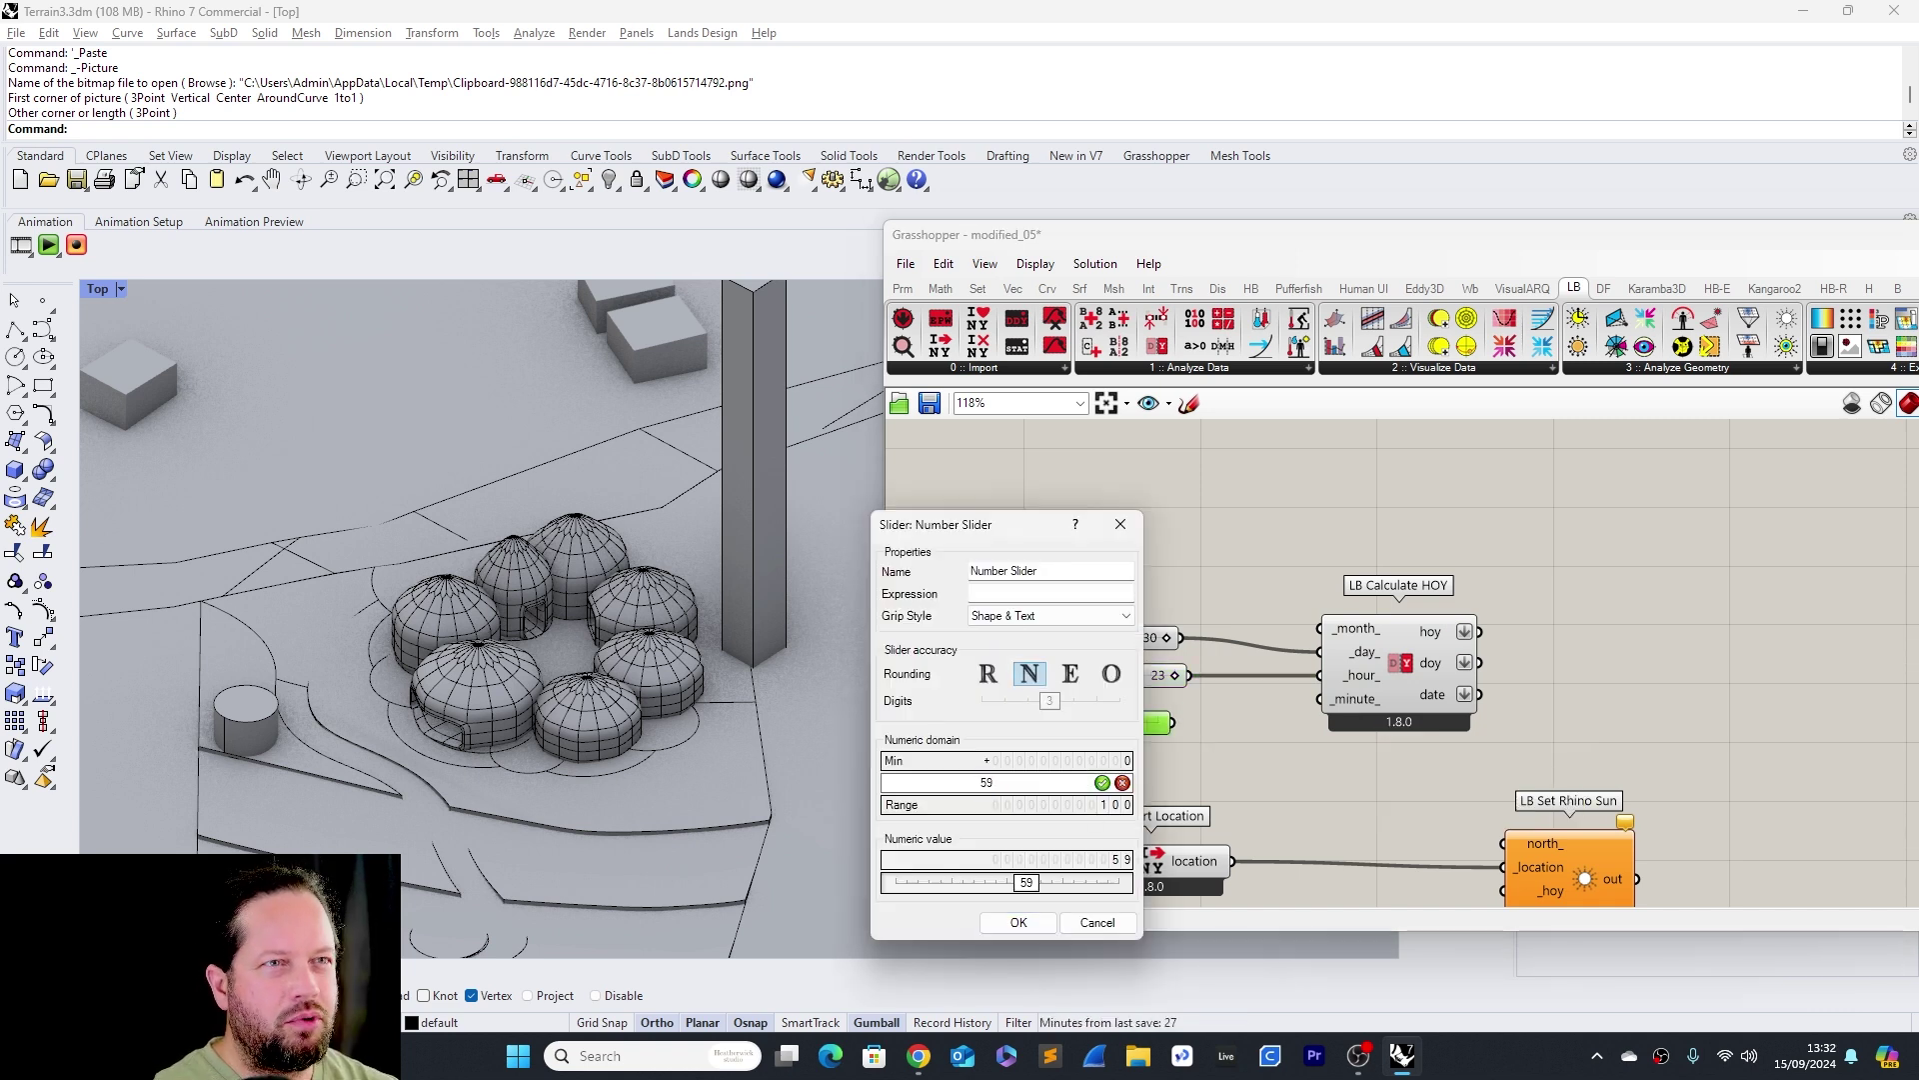
click(1019, 923)
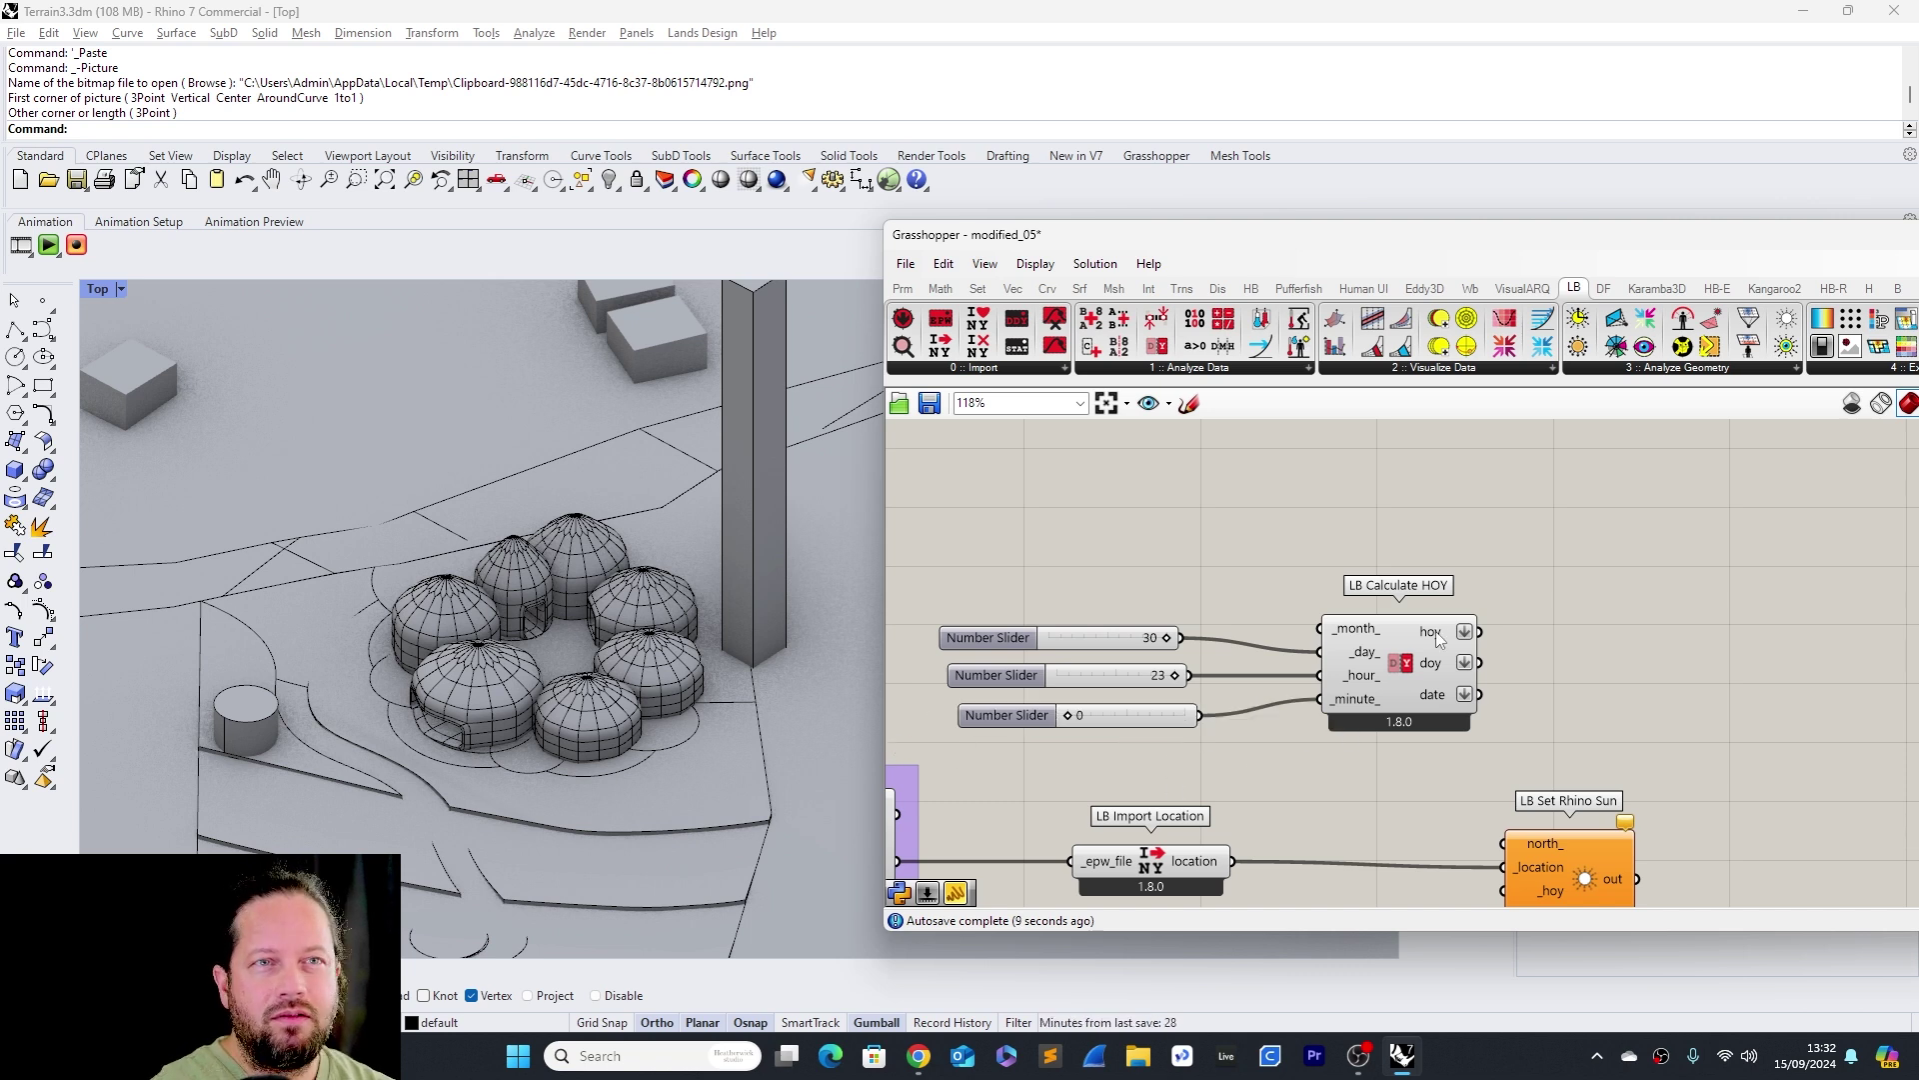
mouse_move(1435, 632)
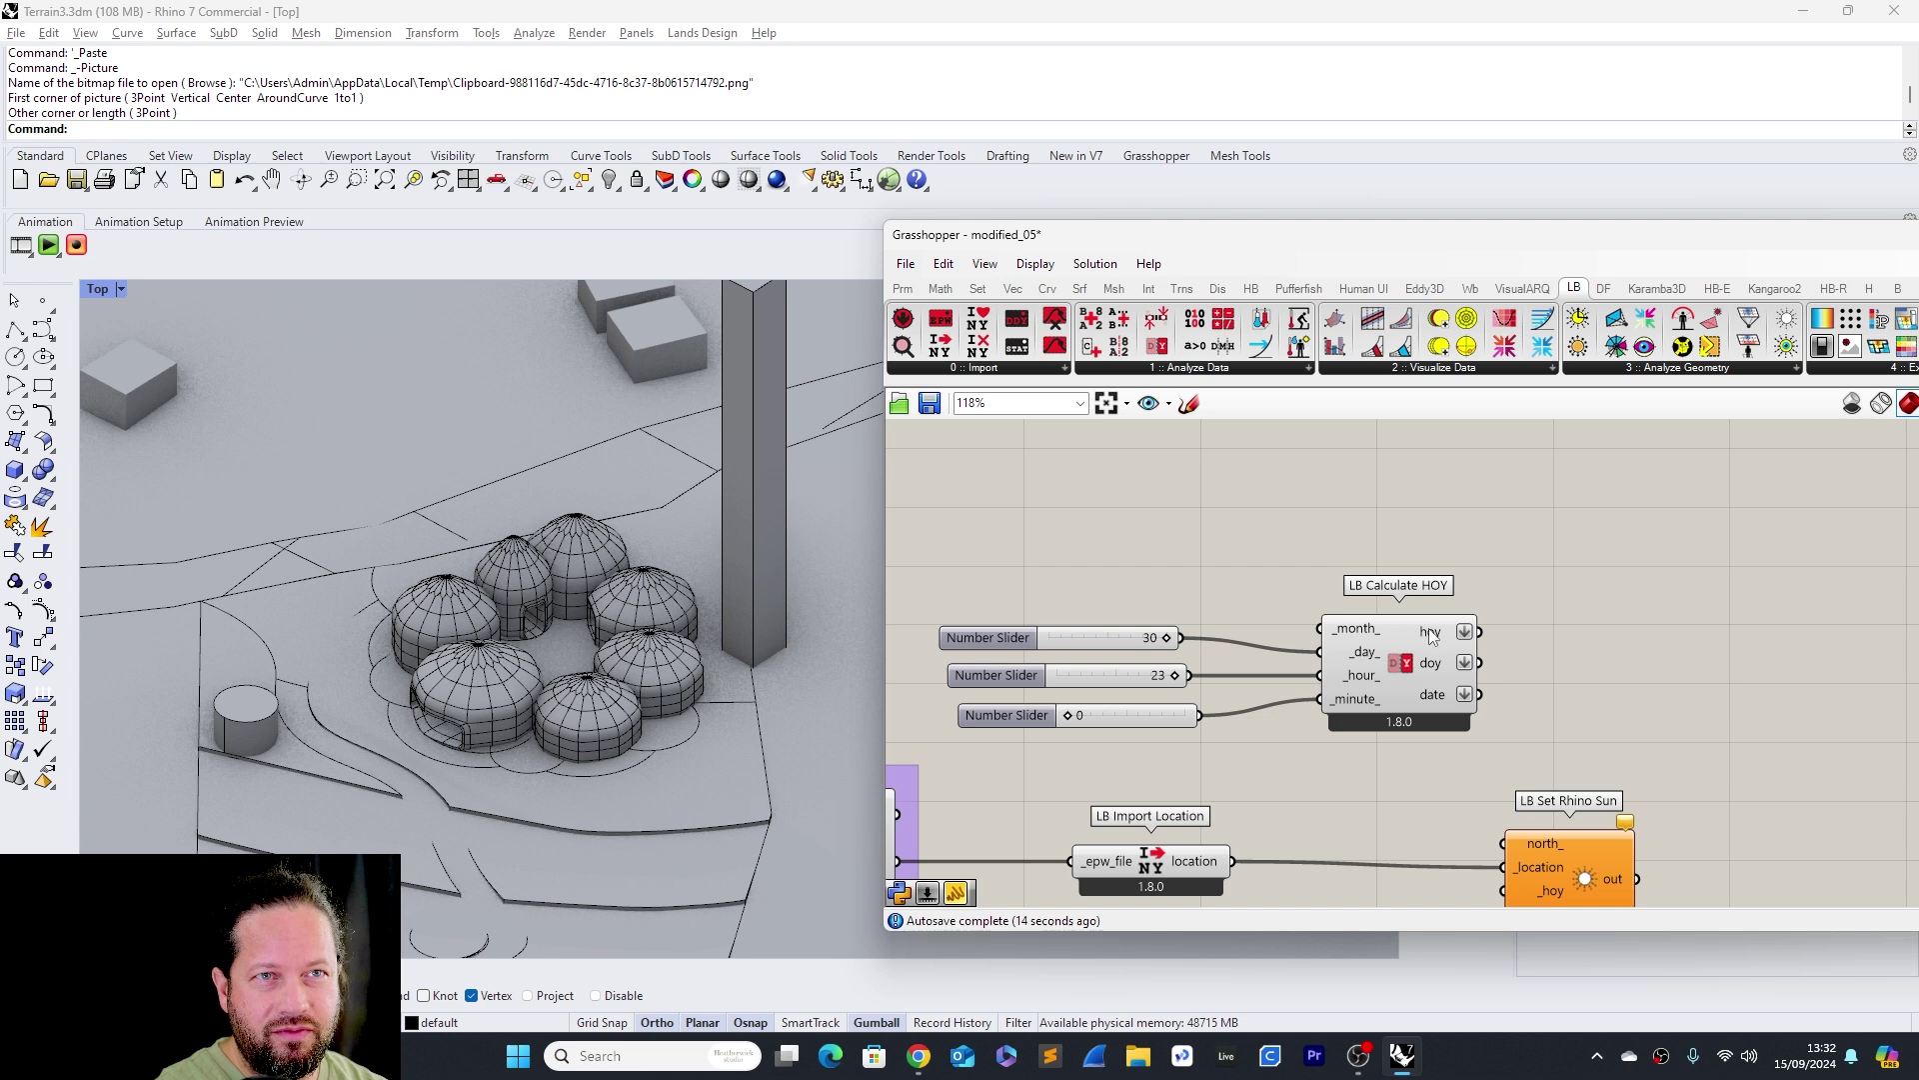
Add a number slider with a value of 12 above the day slider, connect it to _month_, and set it to 2
click(1099, 644)
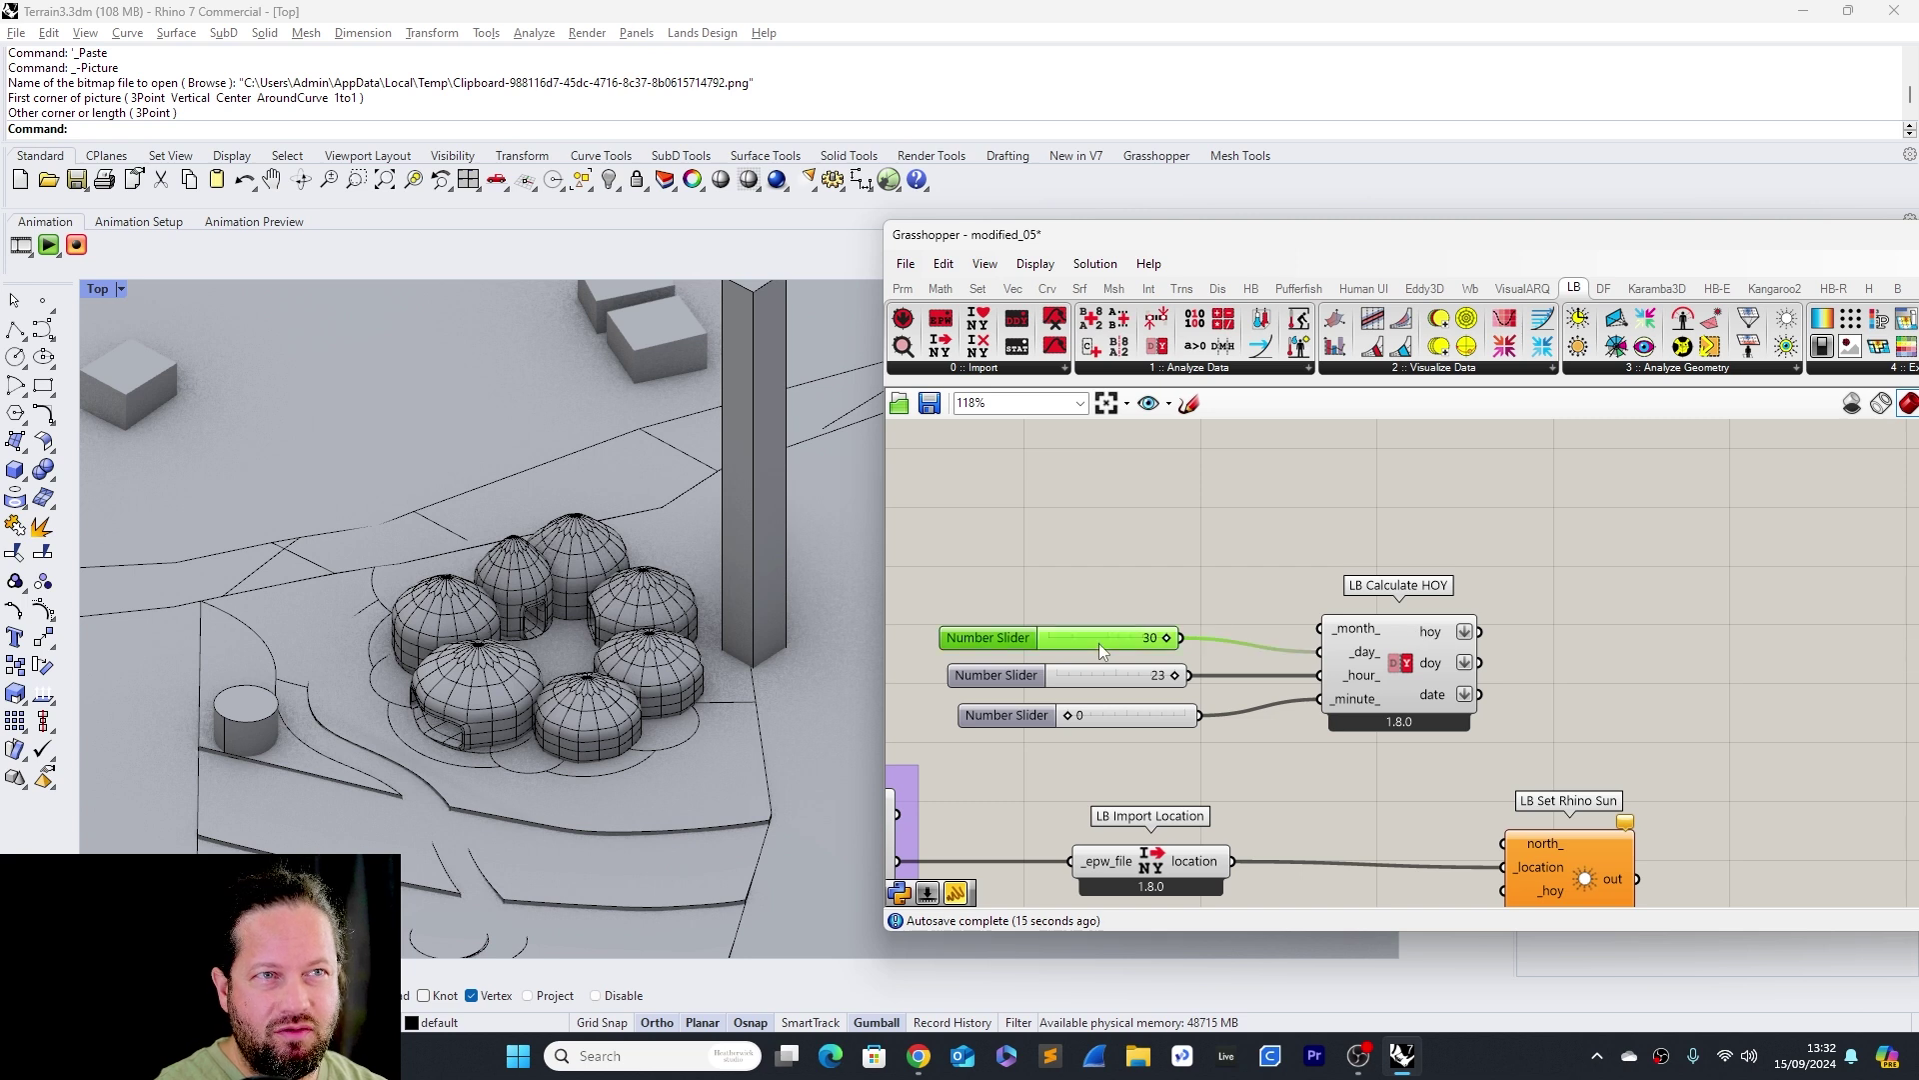
double_click(1086, 550)
text(12)
key(Return)
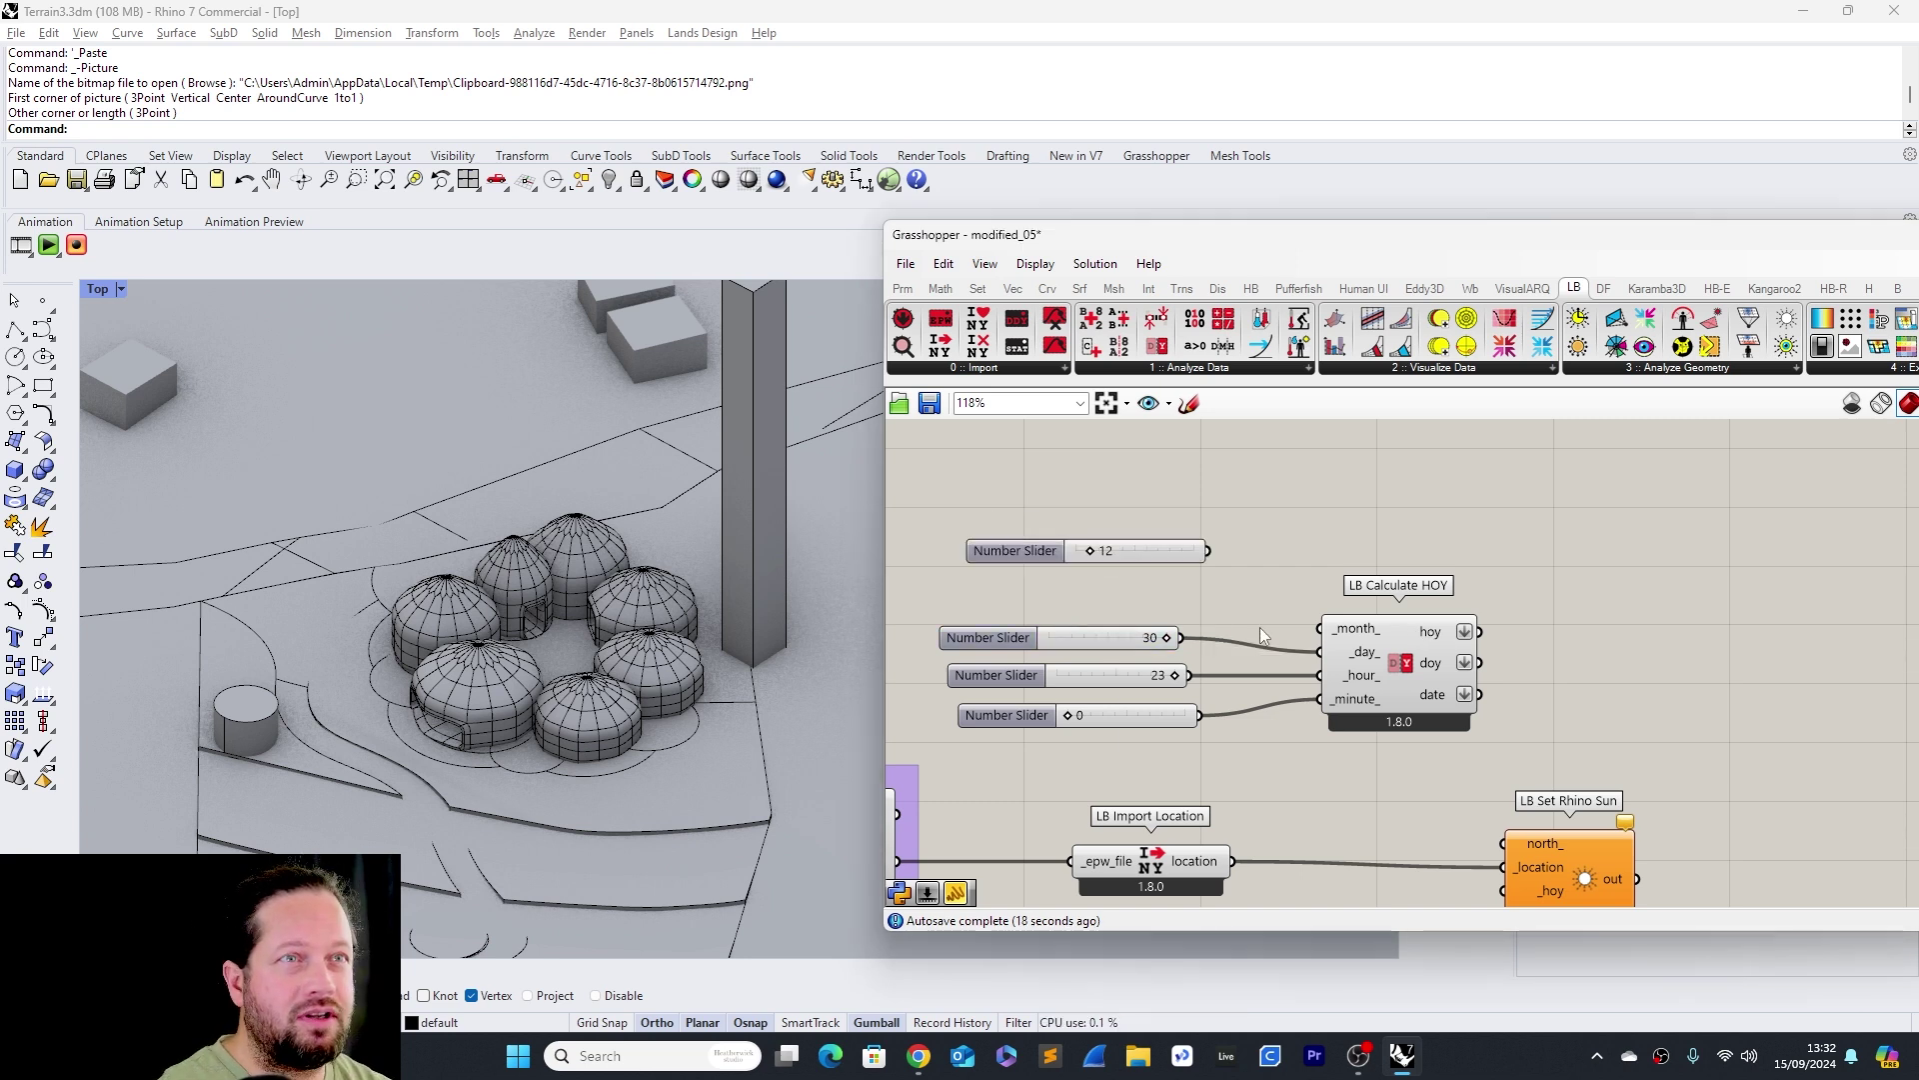
click(1047, 556)
drag(1207, 551, 1320, 628)
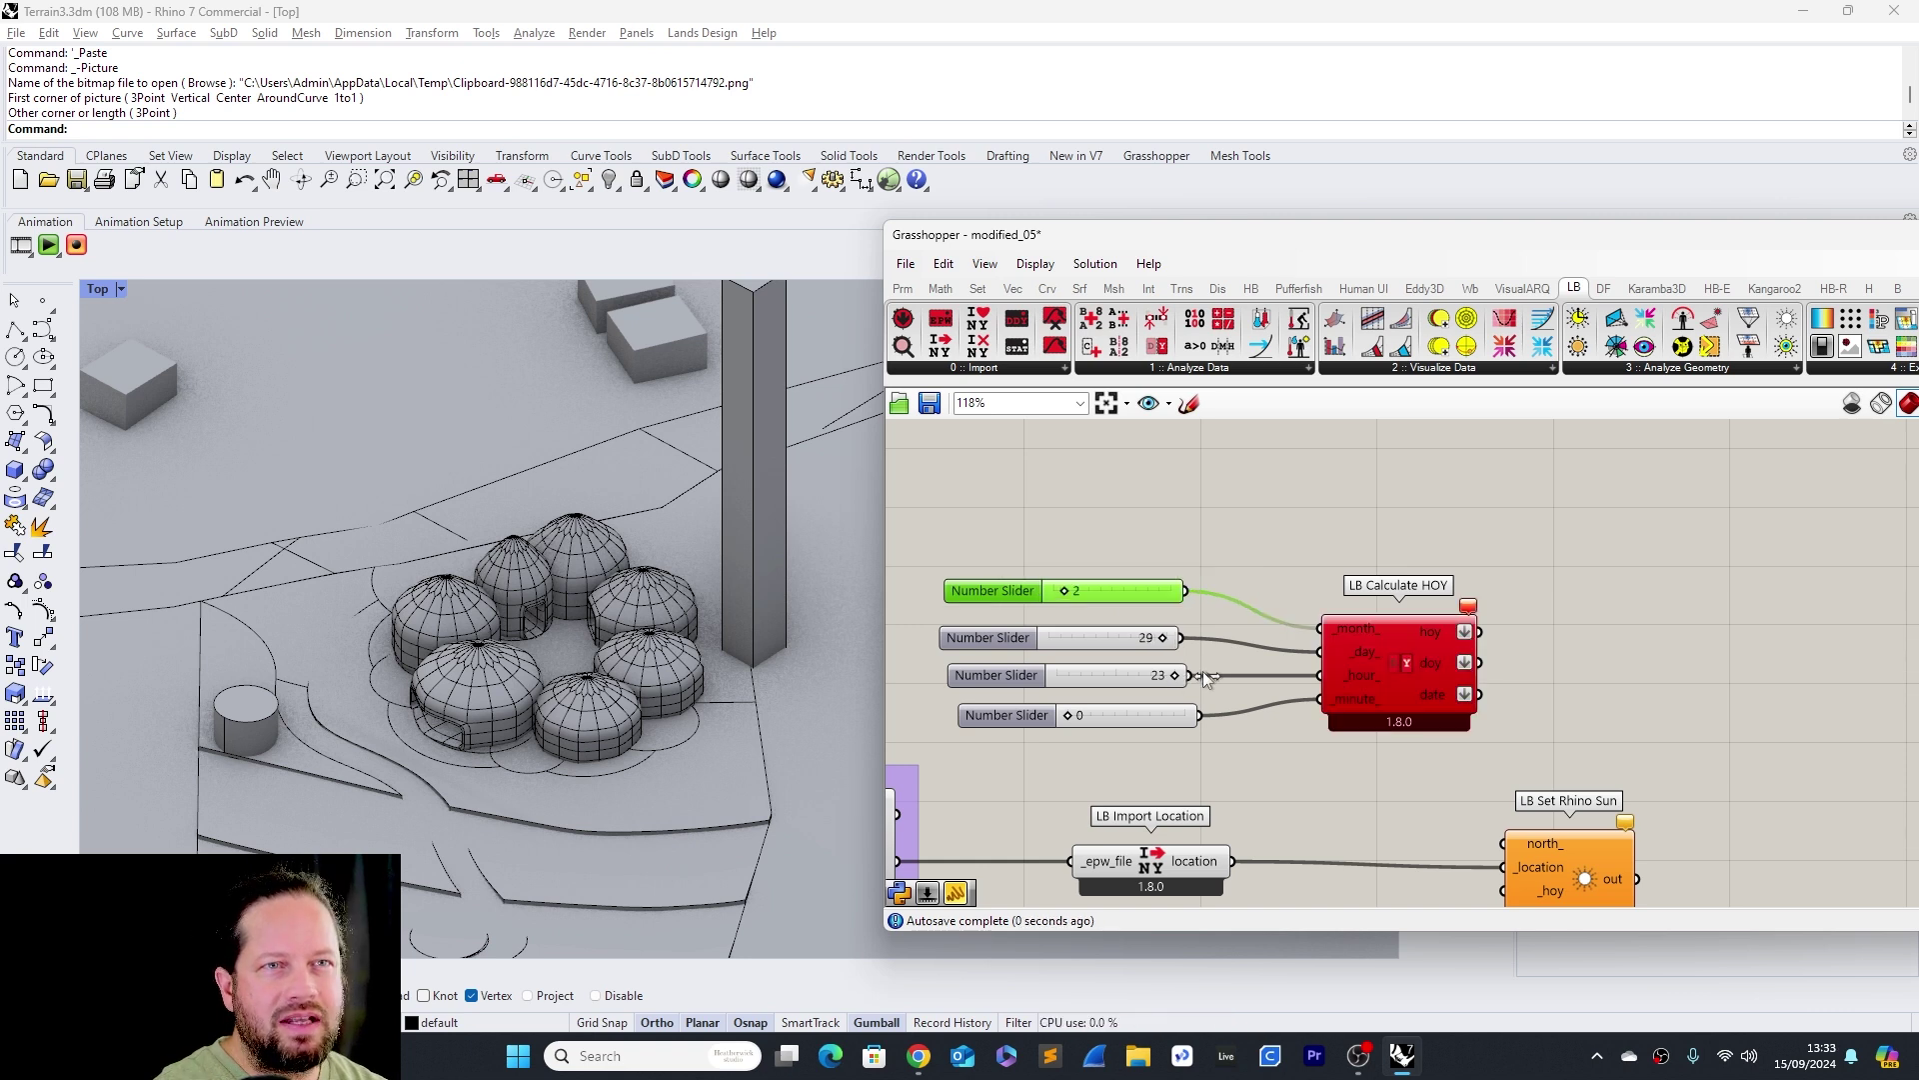
Raise the day slider's maximum to 31, then test day 29 and day 1 with the month slider at 2
click(1024, 634)
double_click(1024, 634)
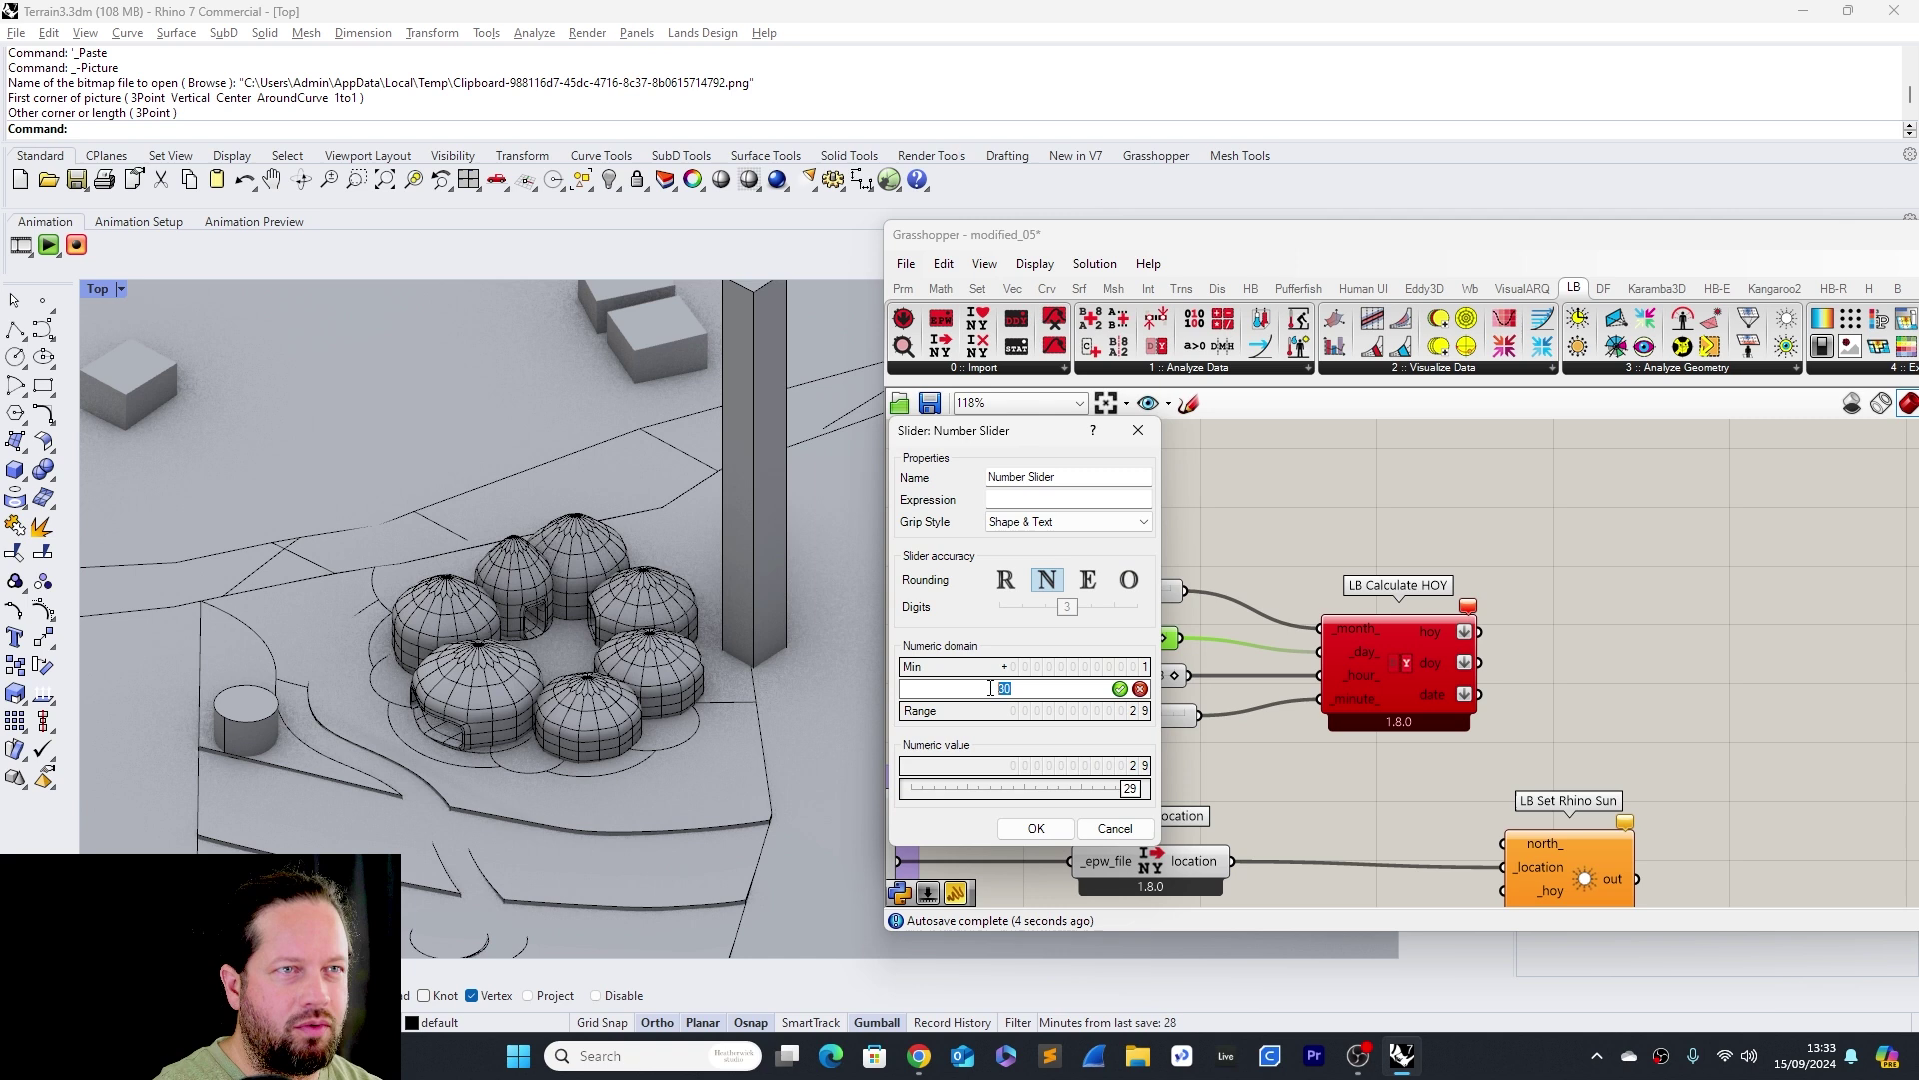
key(Return)
drag(1053, 596, 1060, 592)
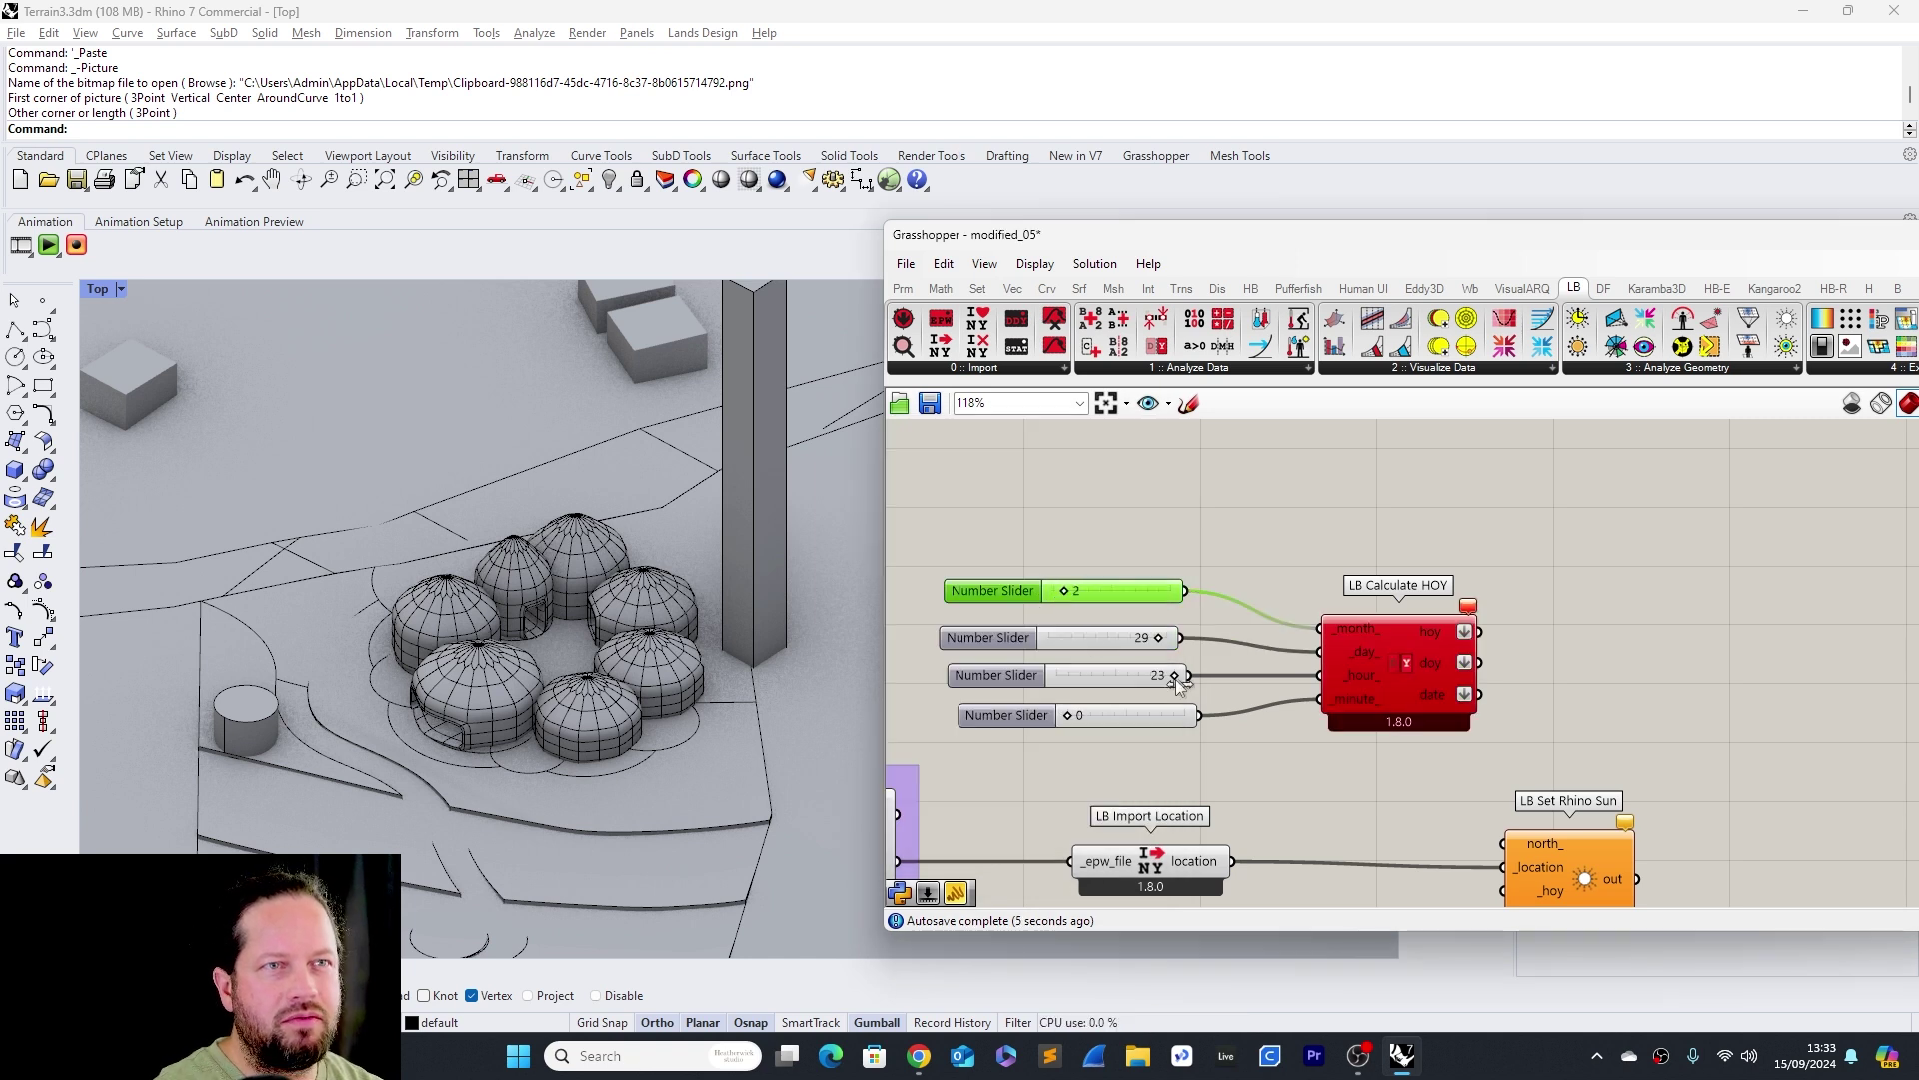
drag(1158, 641, 1159, 646)
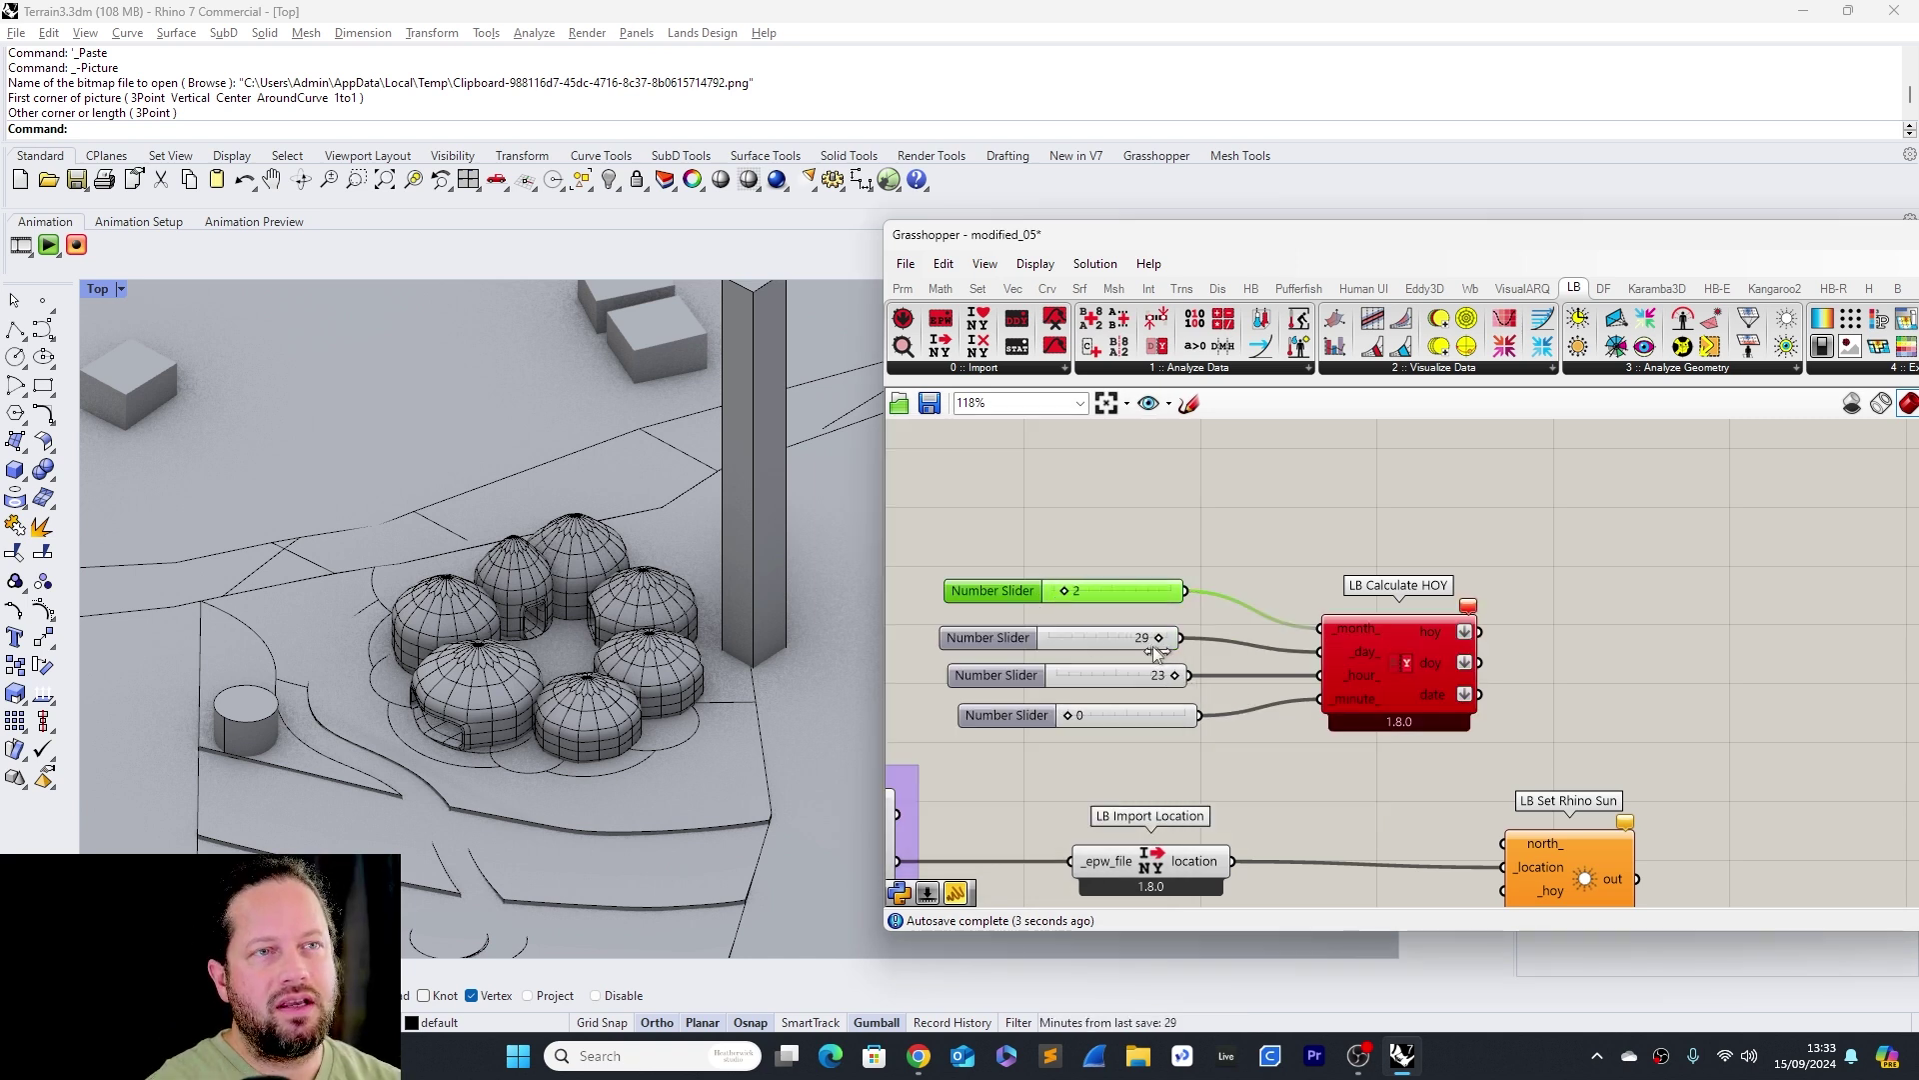
drag(1159, 646, 1153, 646)
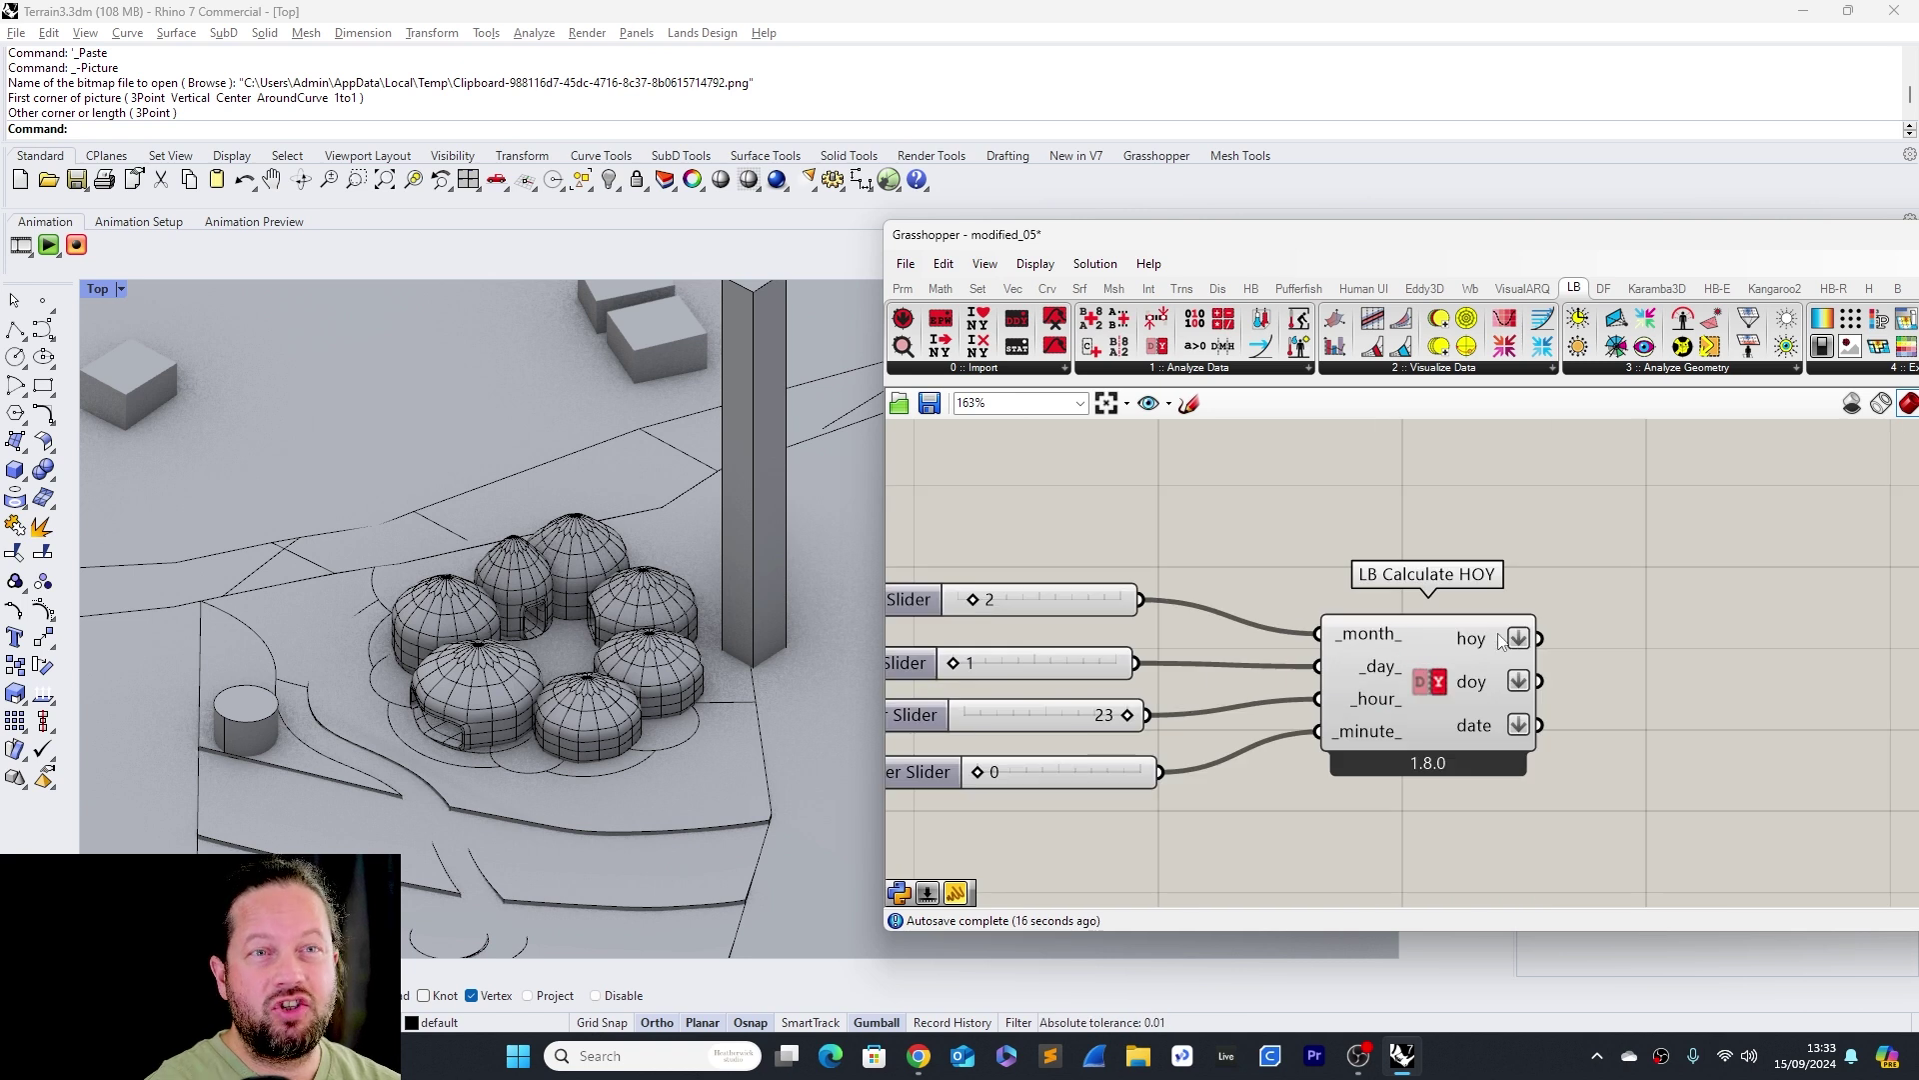
Add a Panel beside LB Calculate HOY and connect the hoy output to it
double_click(1427, 466)
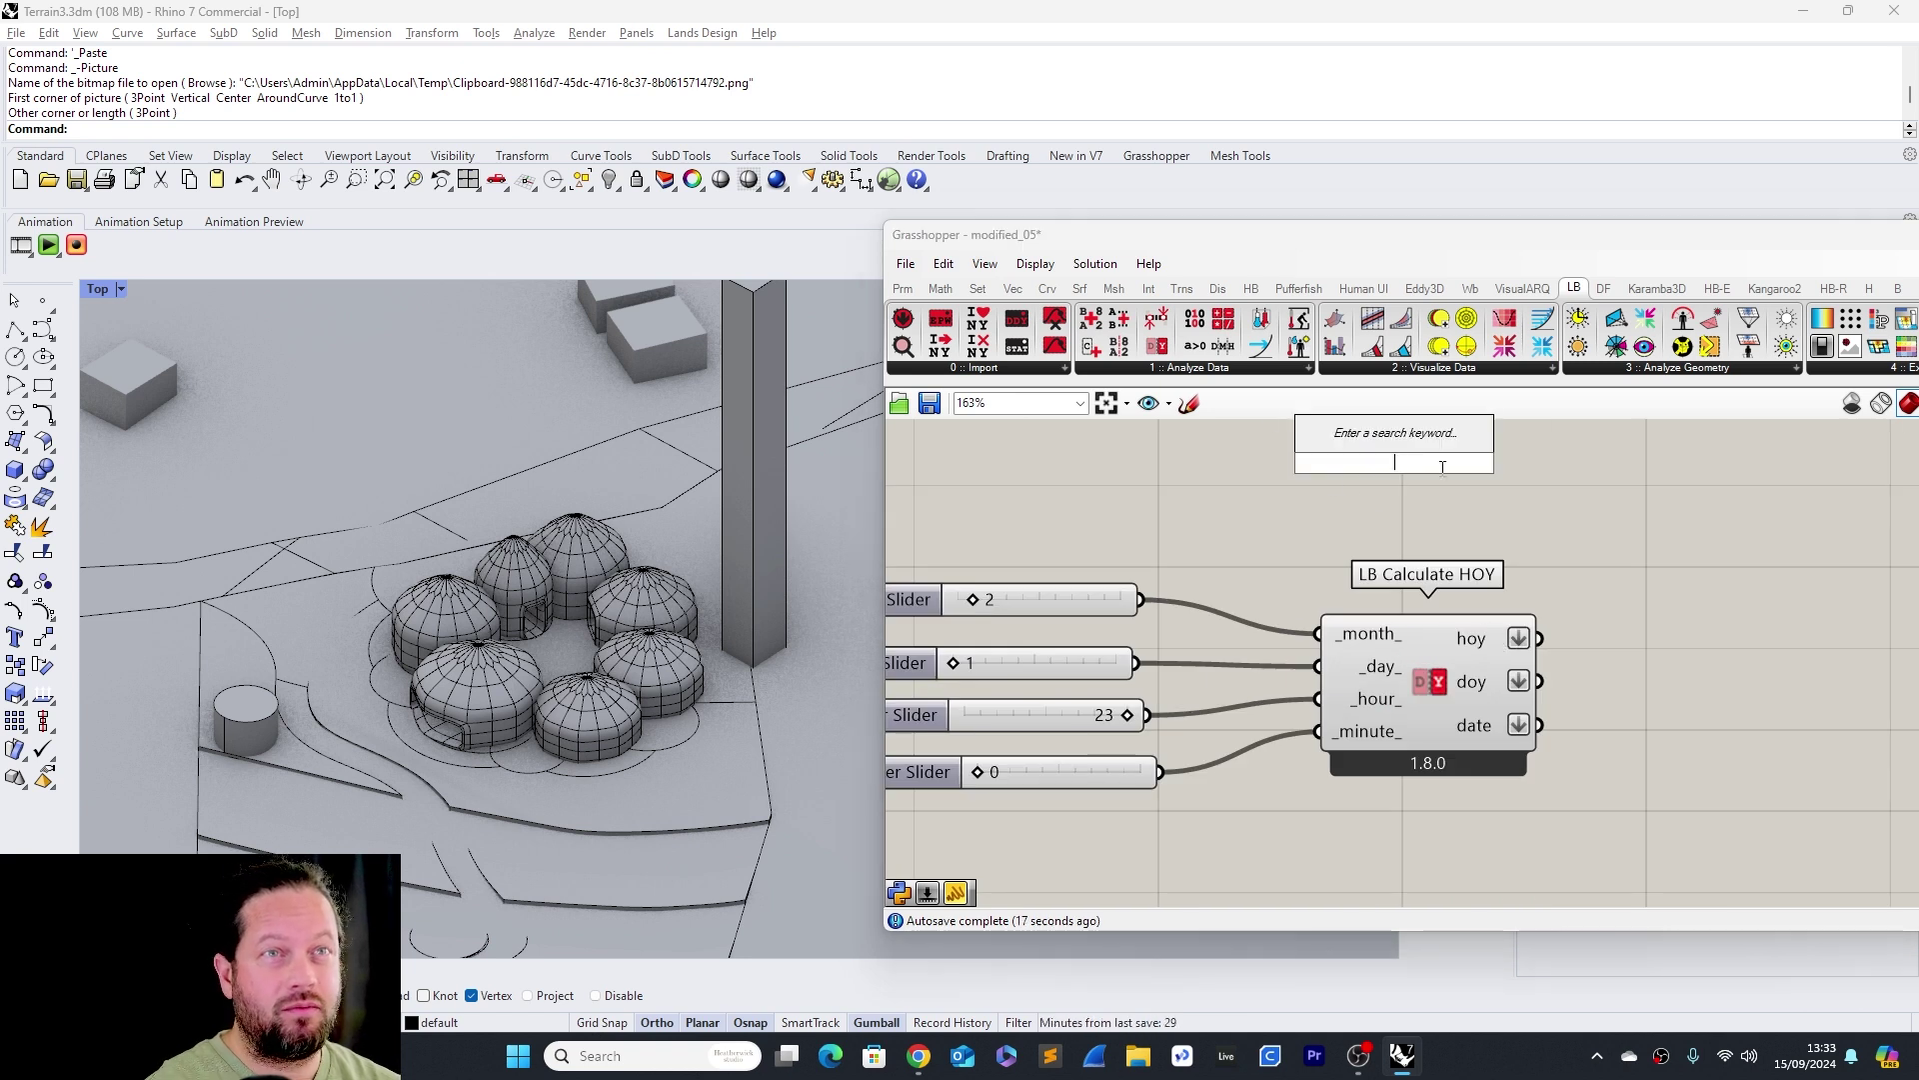
text(pane)
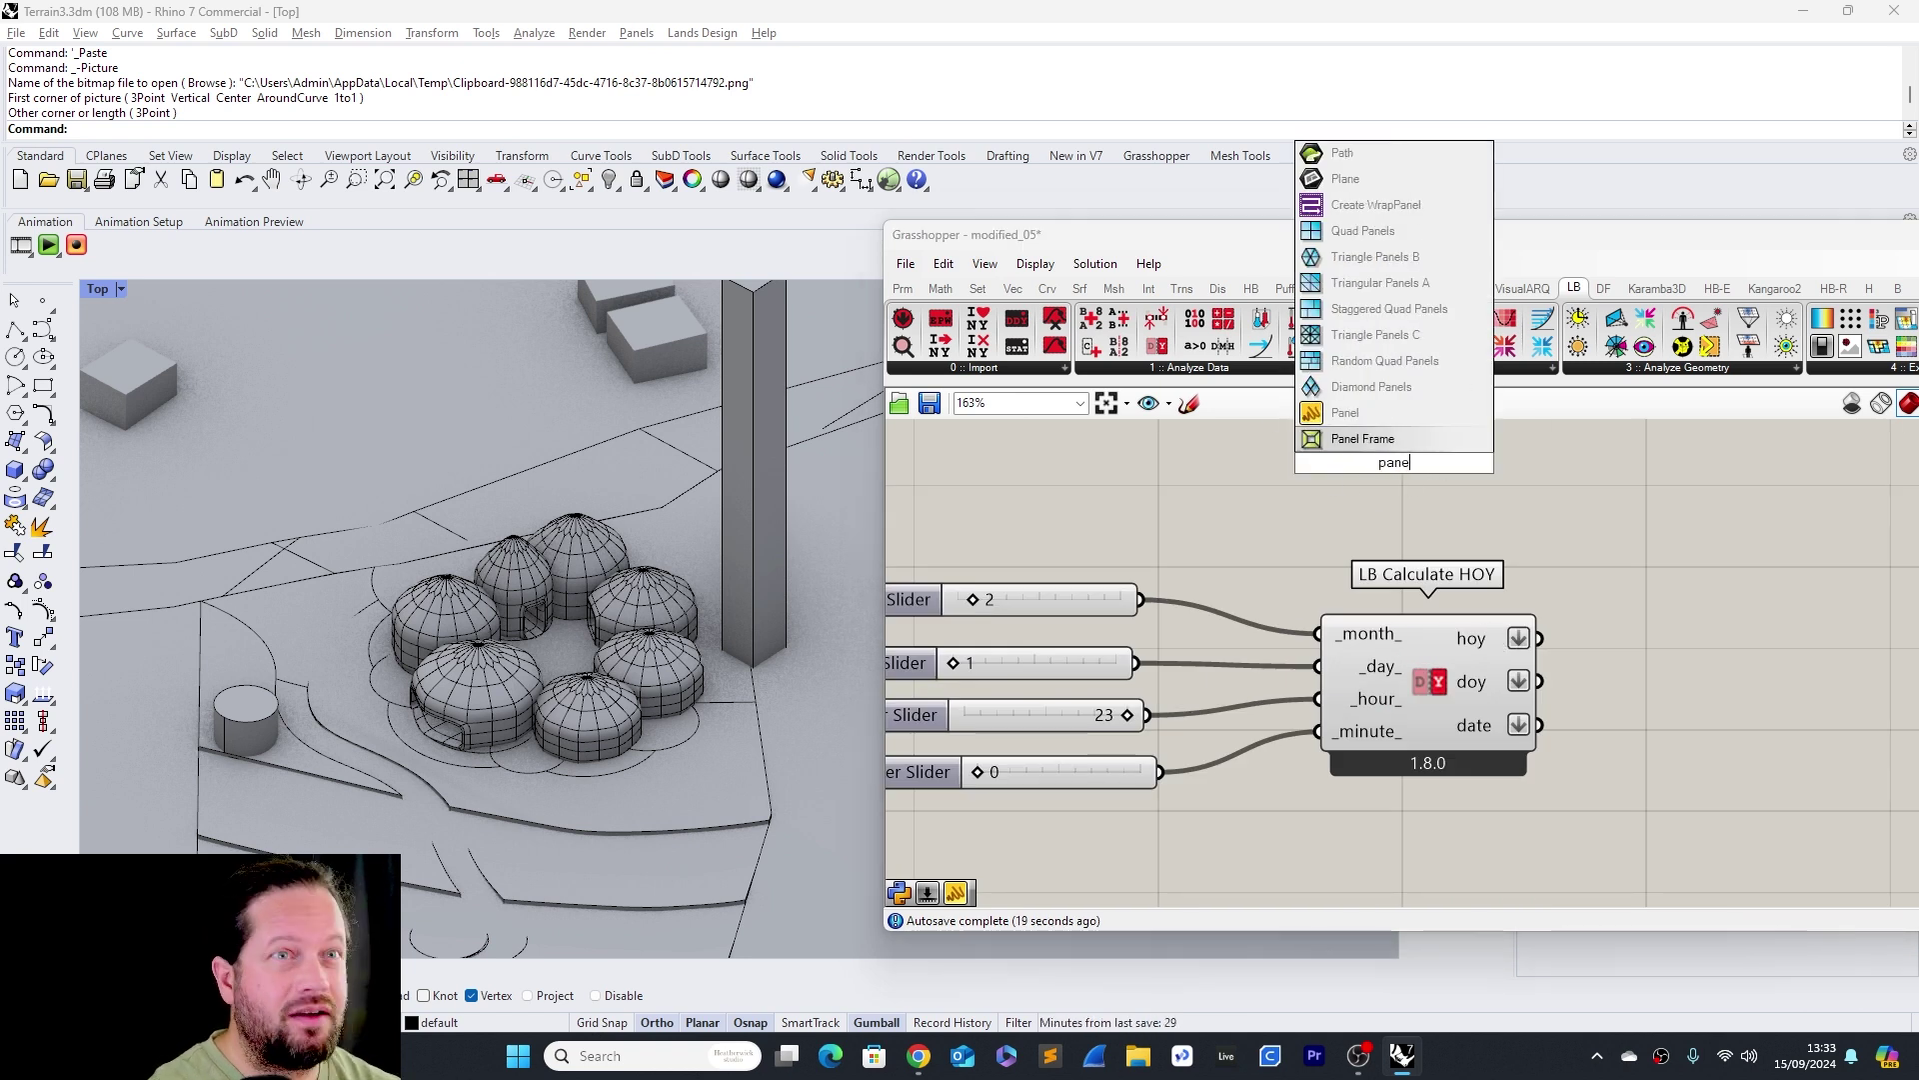
click(1346, 411)
scroll(1330, 518, down, 5)
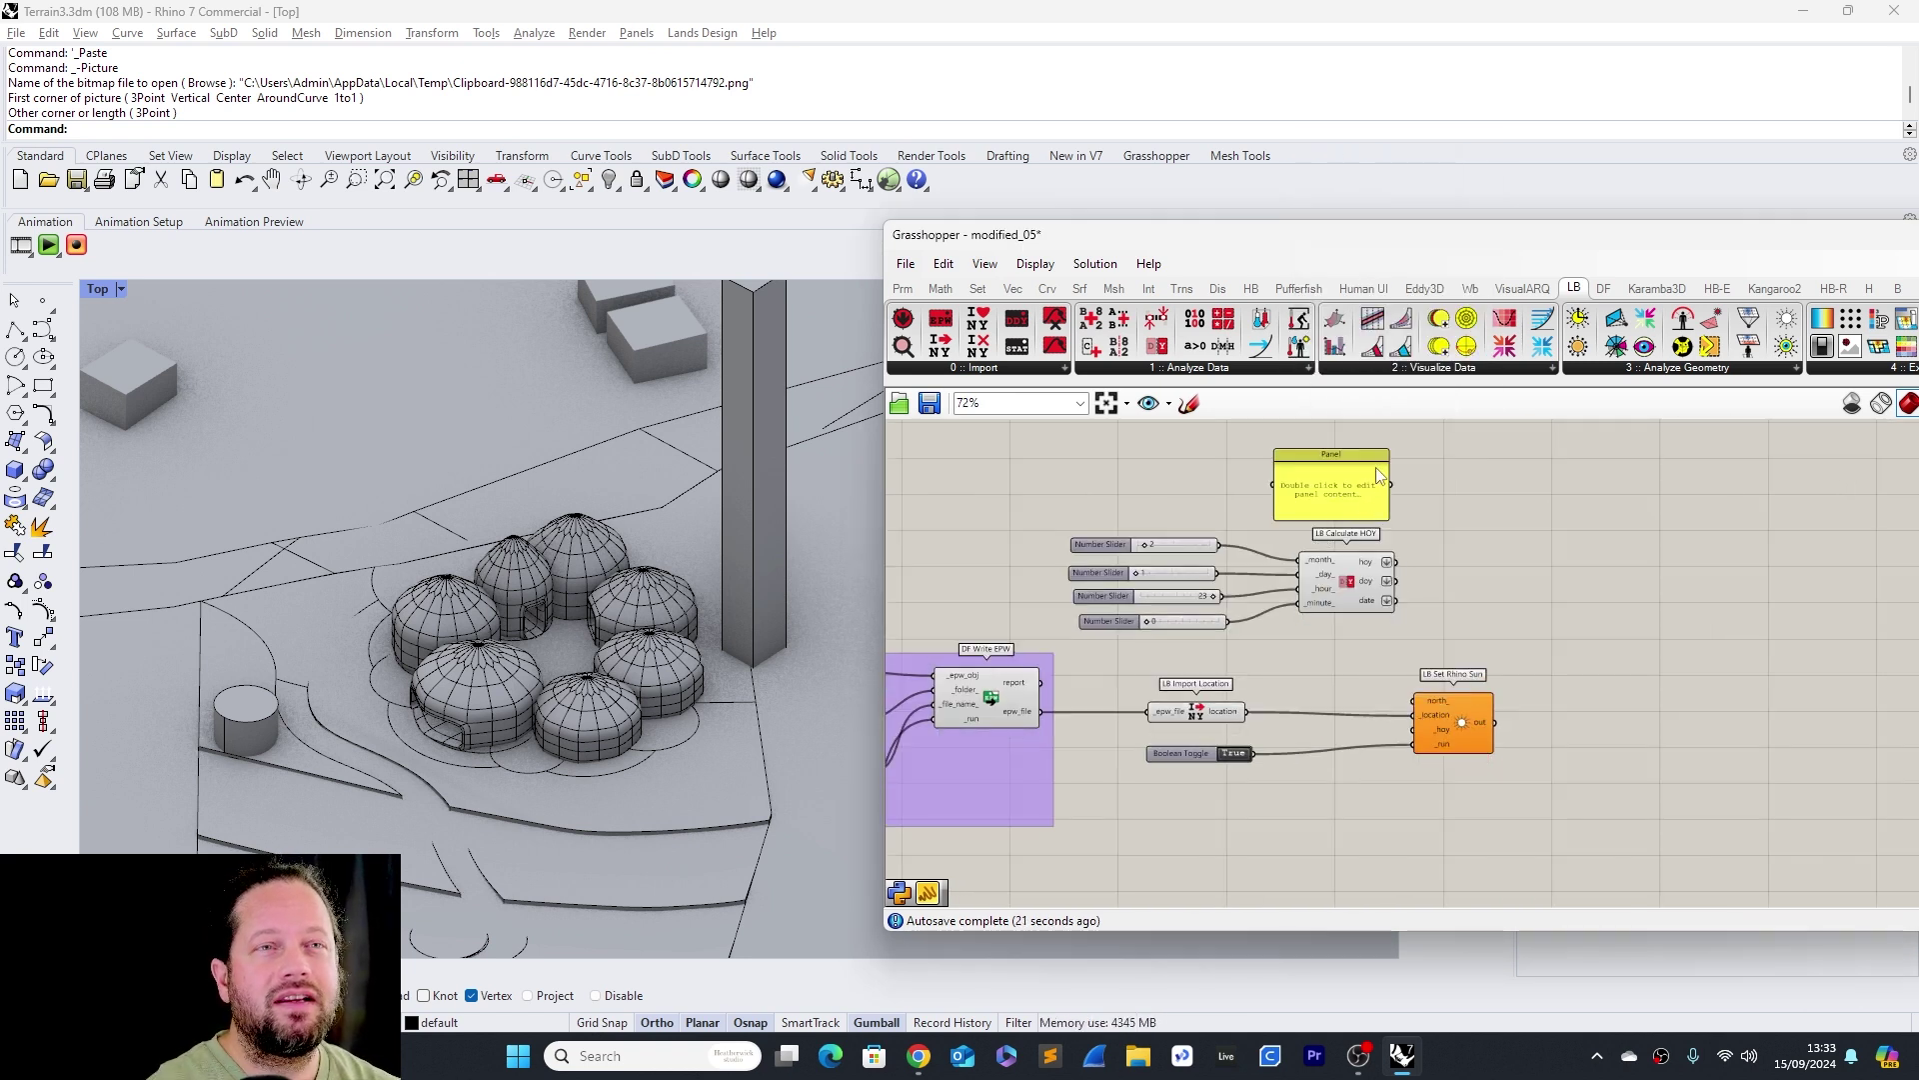
scroll(1330, 518, up, 4)
drag(1333, 525, 1690, 577)
drag(1416, 666, 1549, 574)
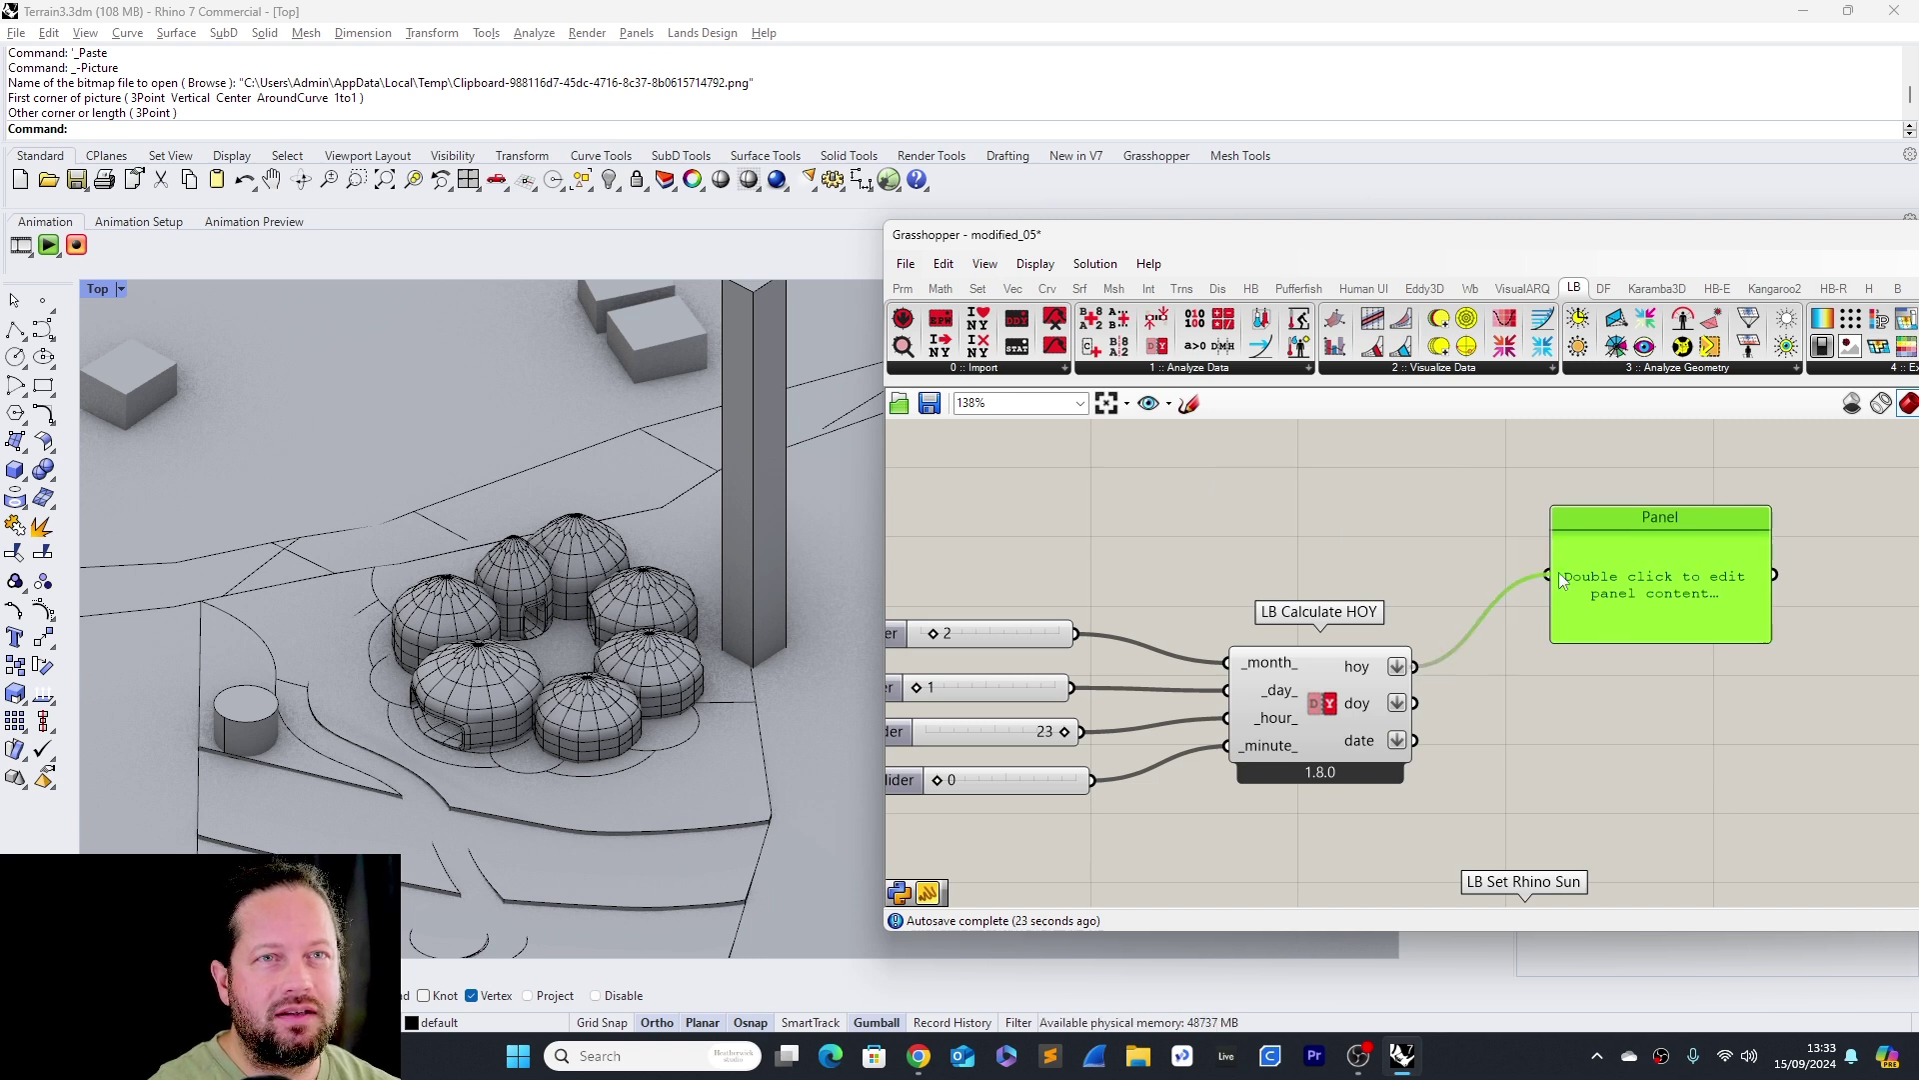
scroll(1532, 619, down, 1)
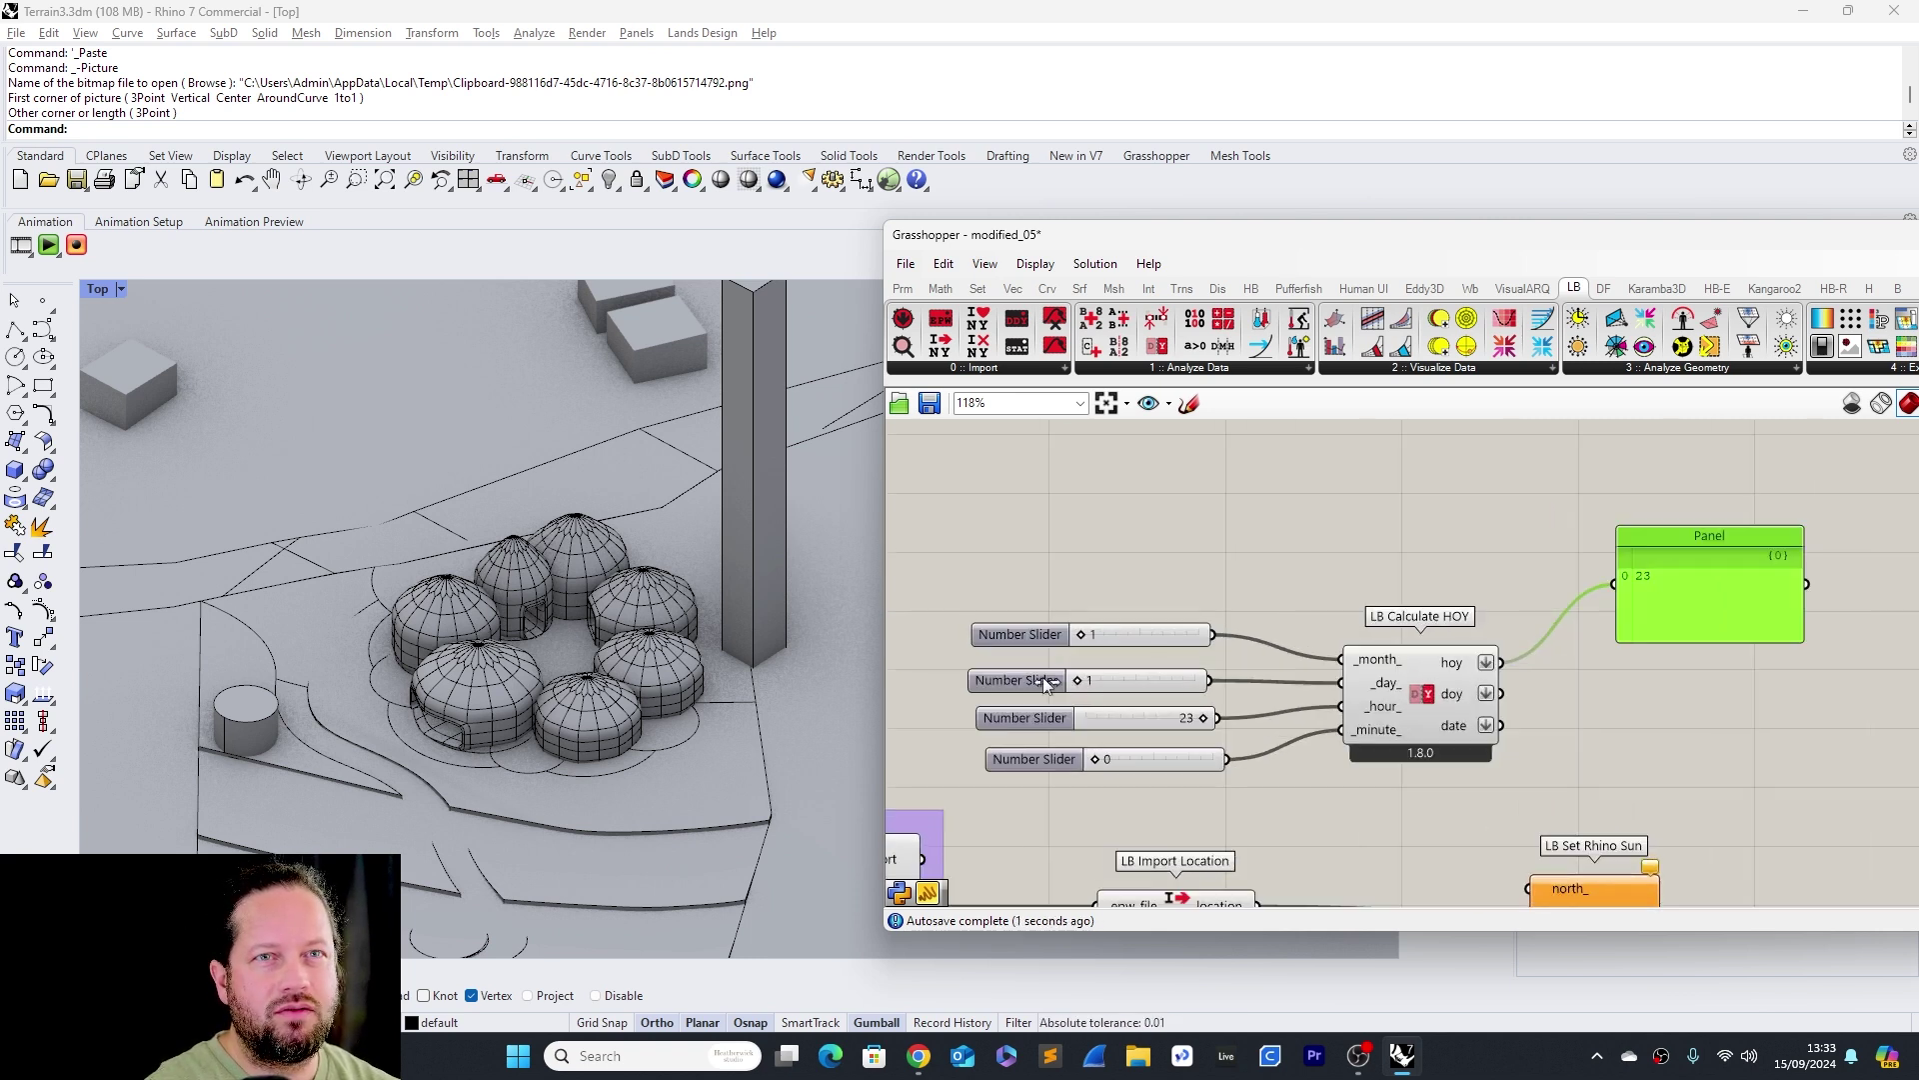
Place an LB HOY to DateTime component below the panel, connect hoy to its _hoy input, and inspect its hour and month outputs
click(1189, 367)
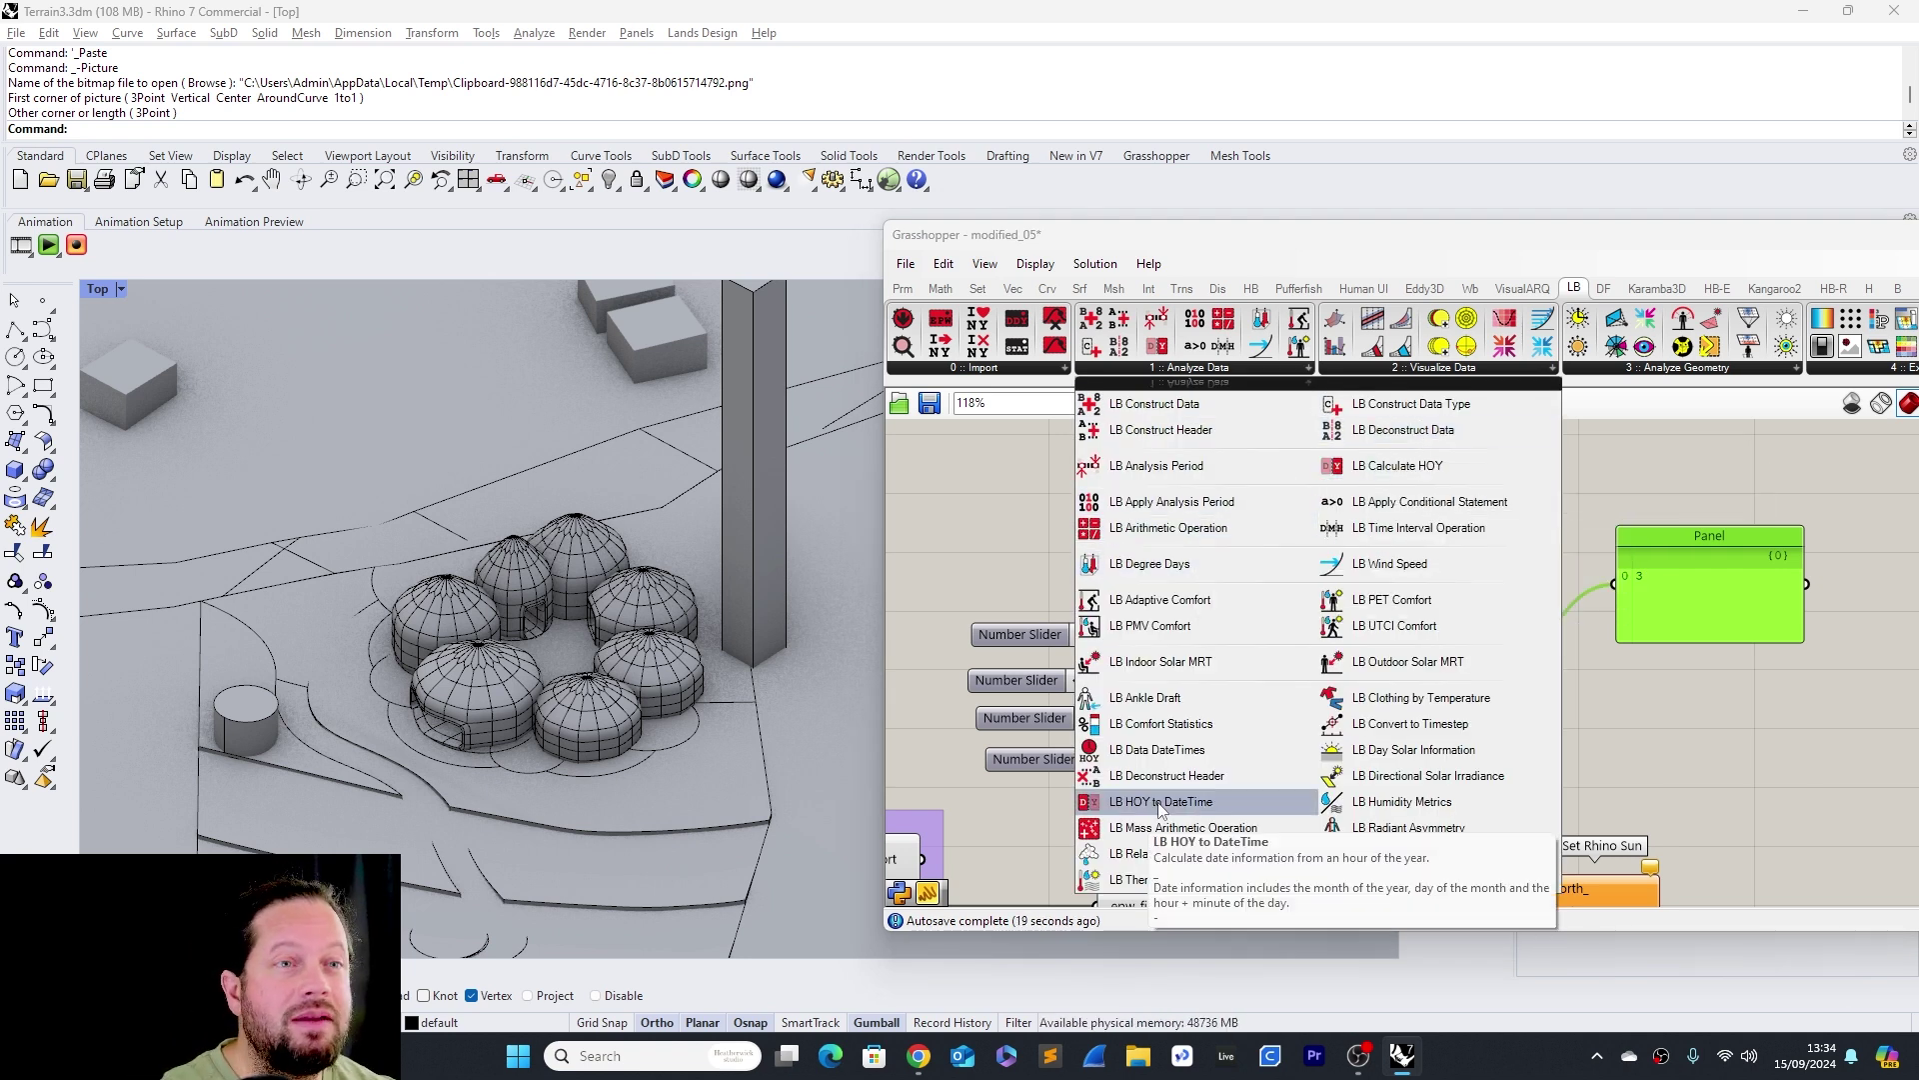
drag(1161, 810, 1664, 742)
scroll(1669, 706, down, 1)
right_drag(1764, 664, 1633, 652)
drag(1503, 707, 1564, 692)
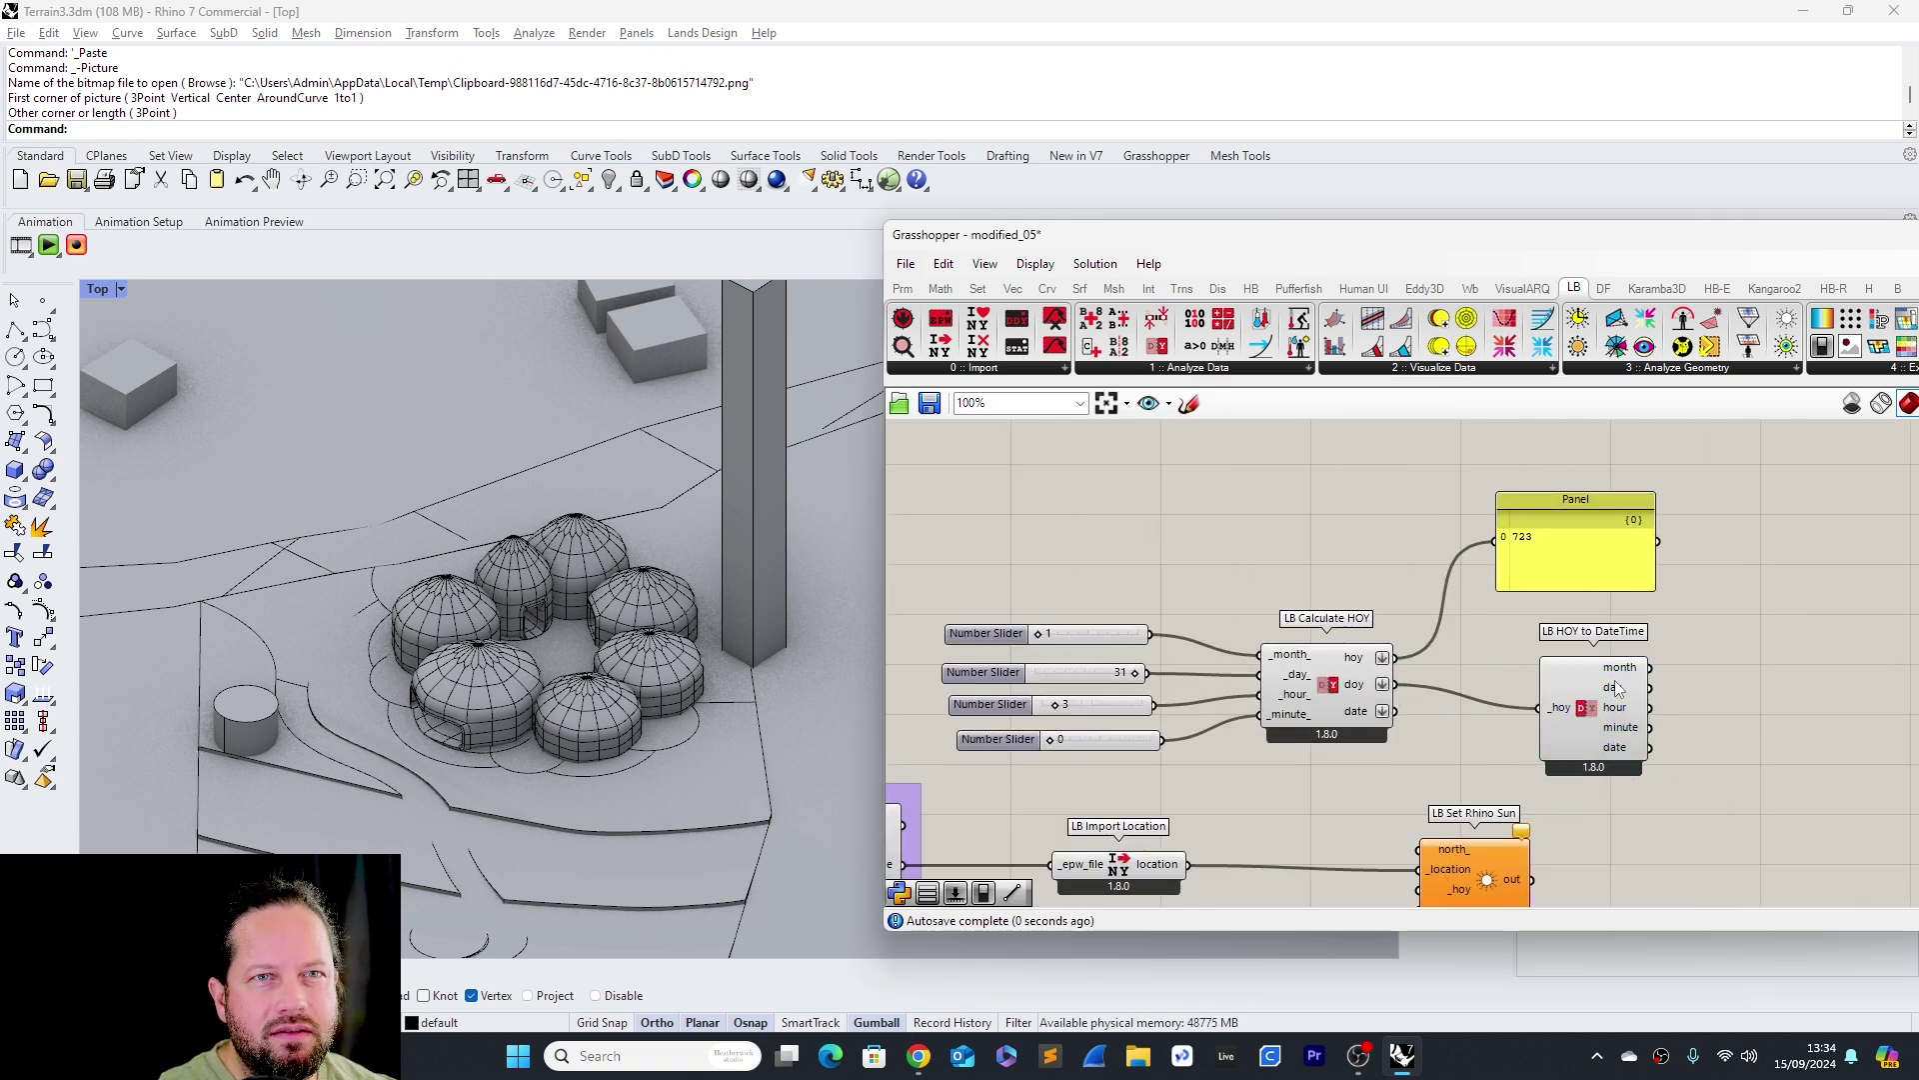
mouse_move(1617, 692)
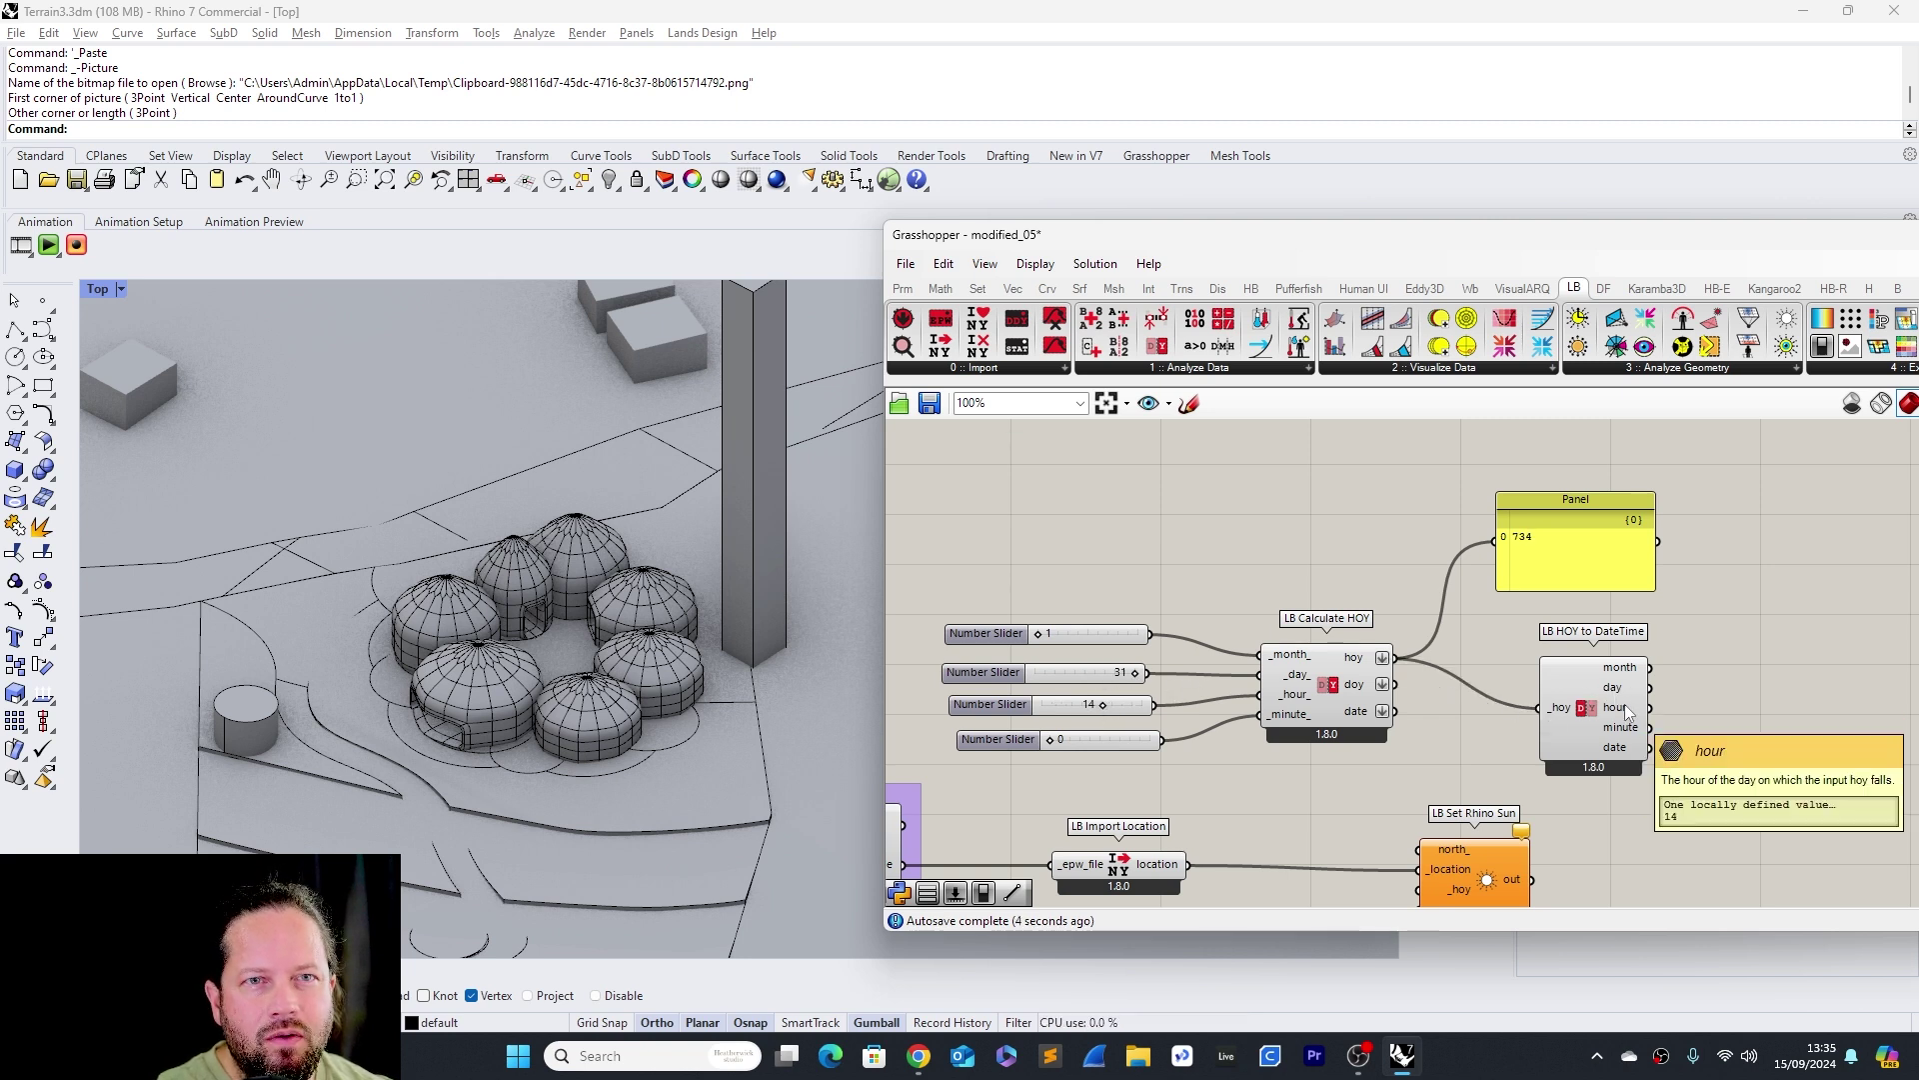
mouse_move(1617, 669)
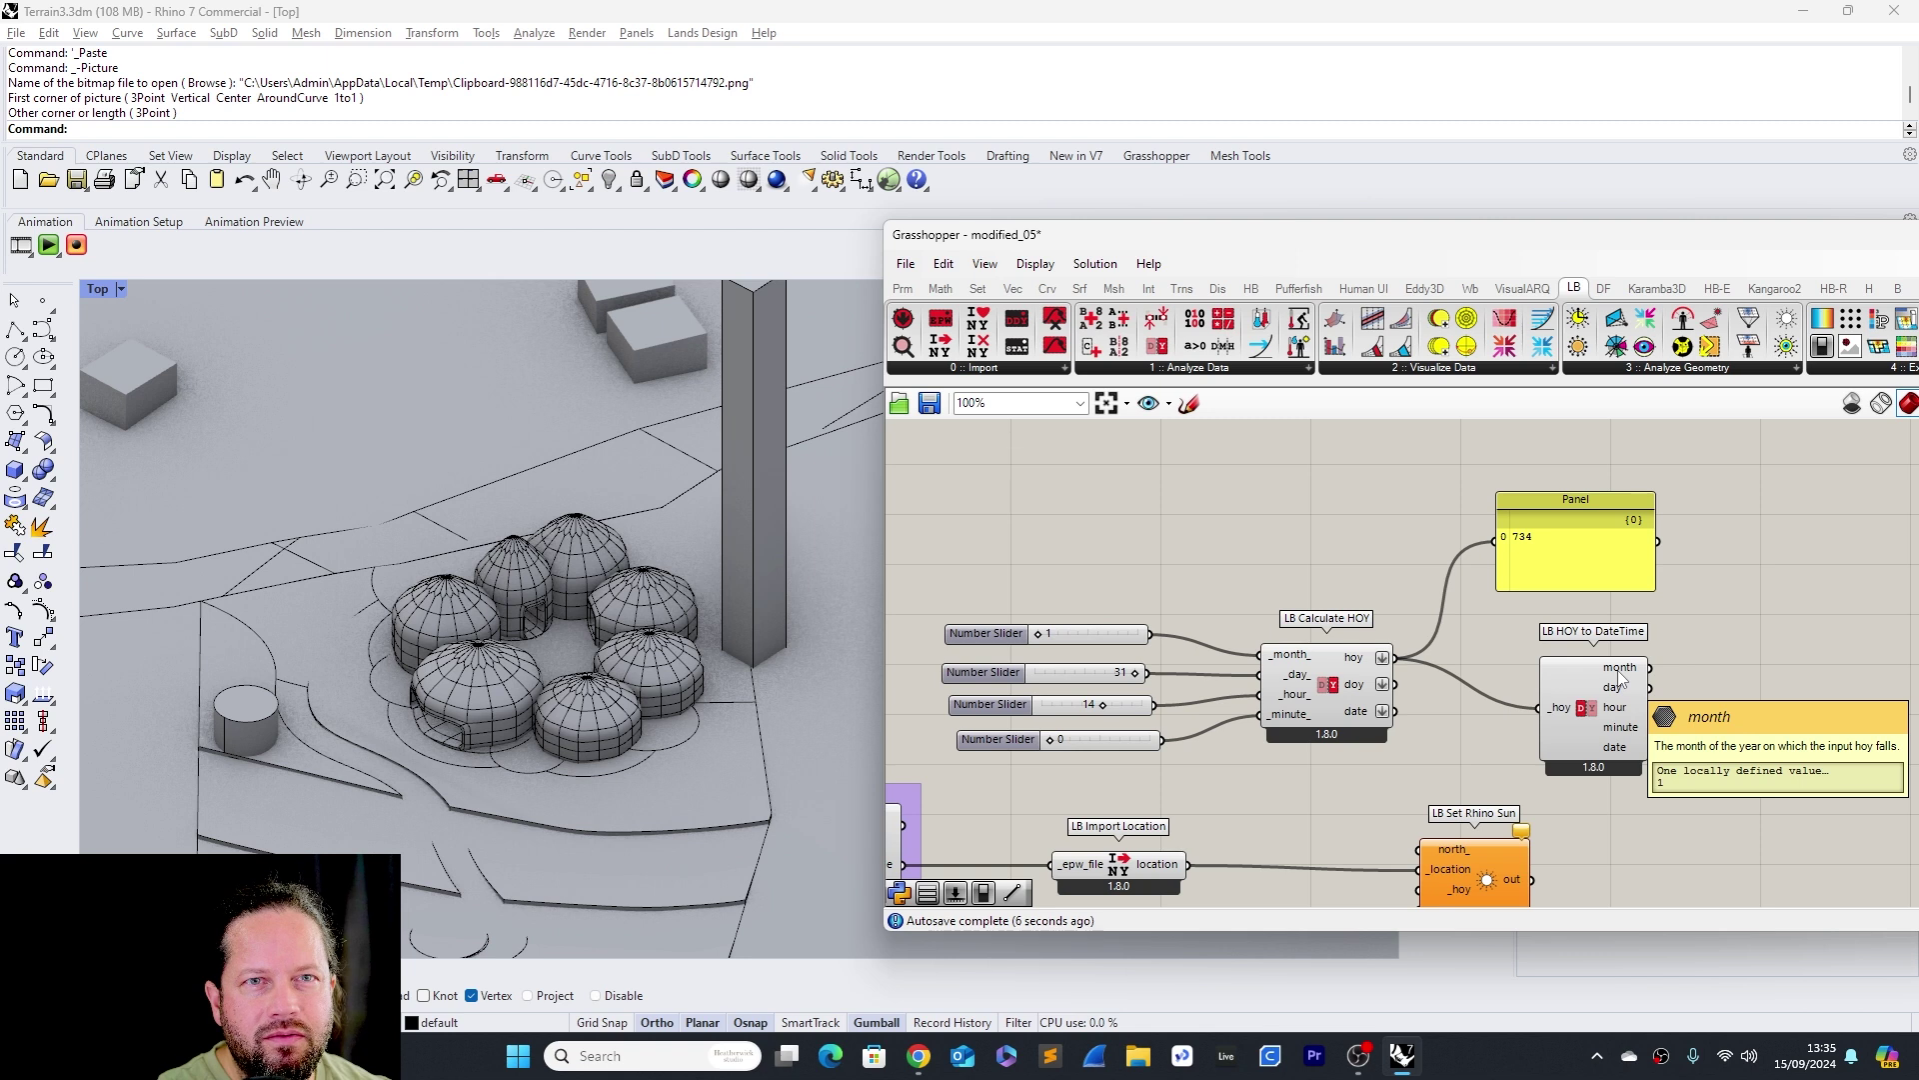
Delete the panel and the LB HOY to DateTime component
drag(1735, 520, 1536, 762)
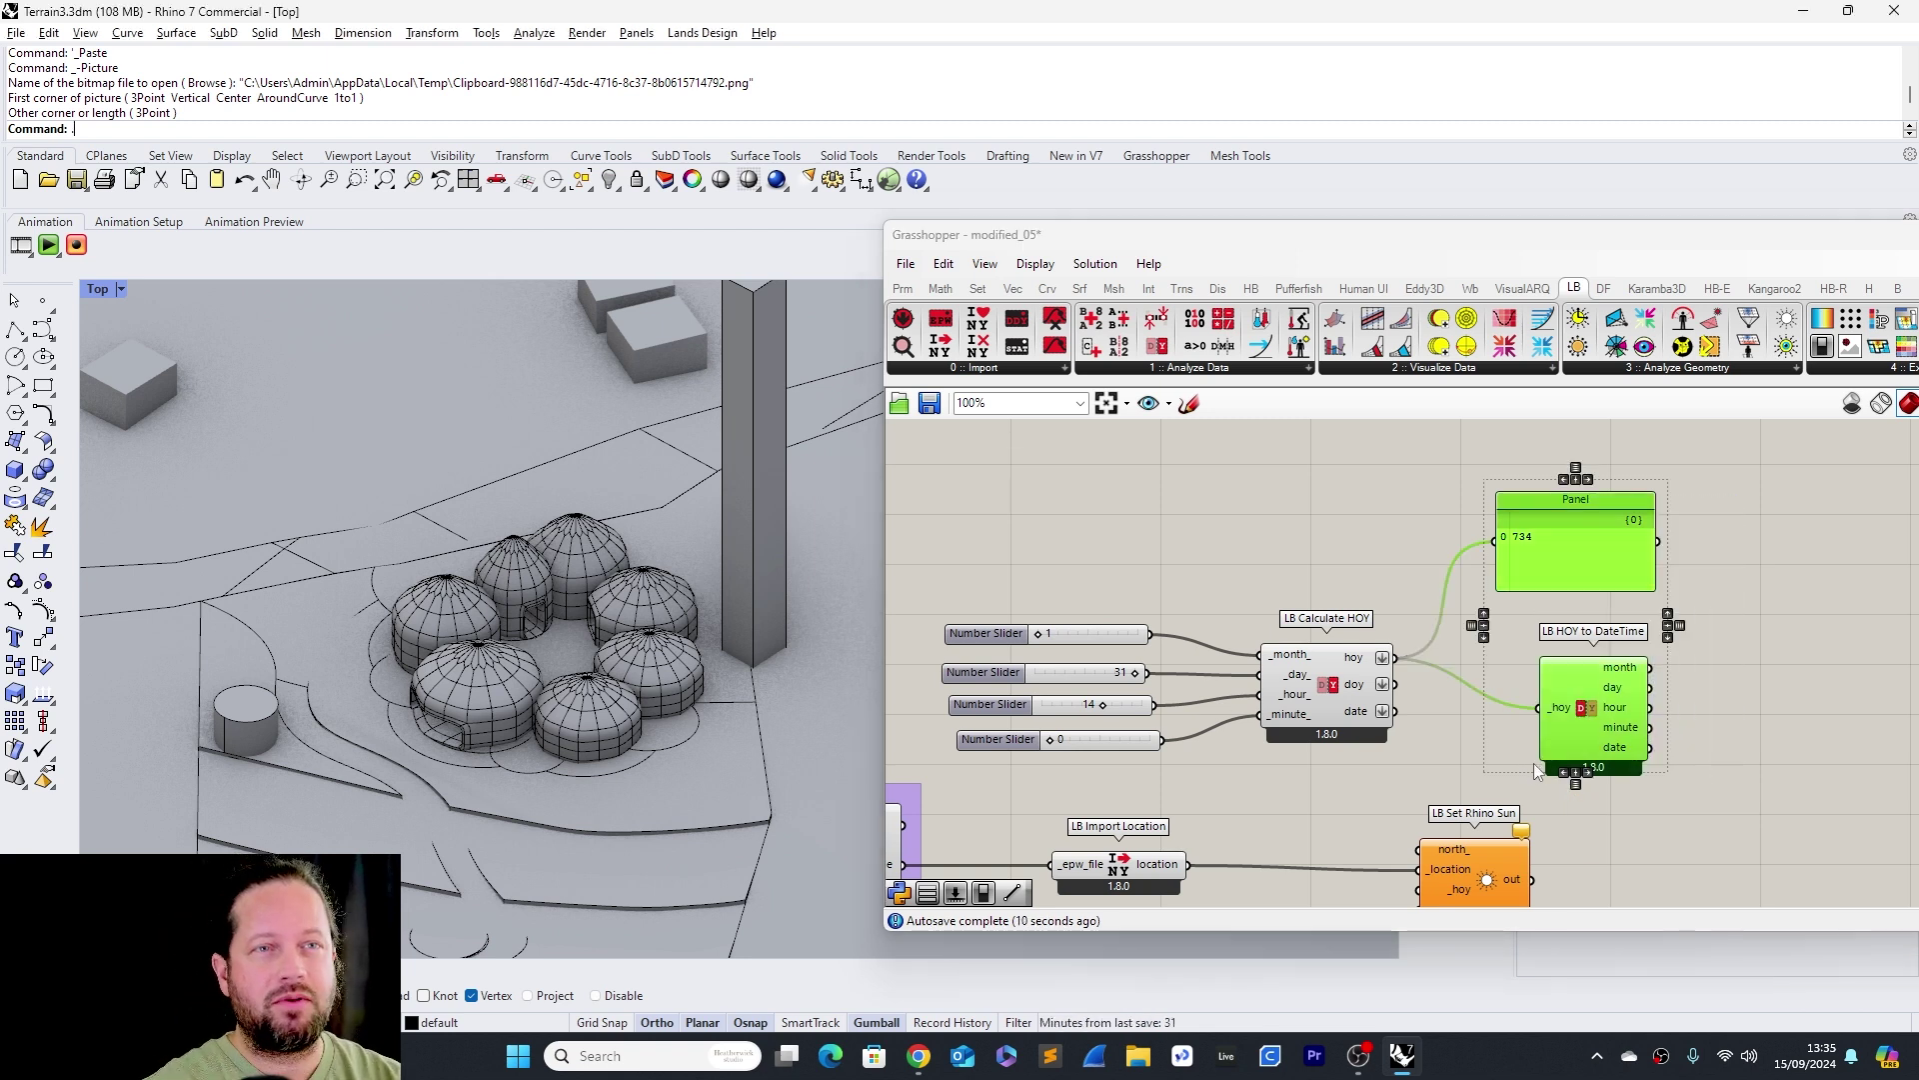
click(1688, 616)
drag(1742, 504, 1529, 771)
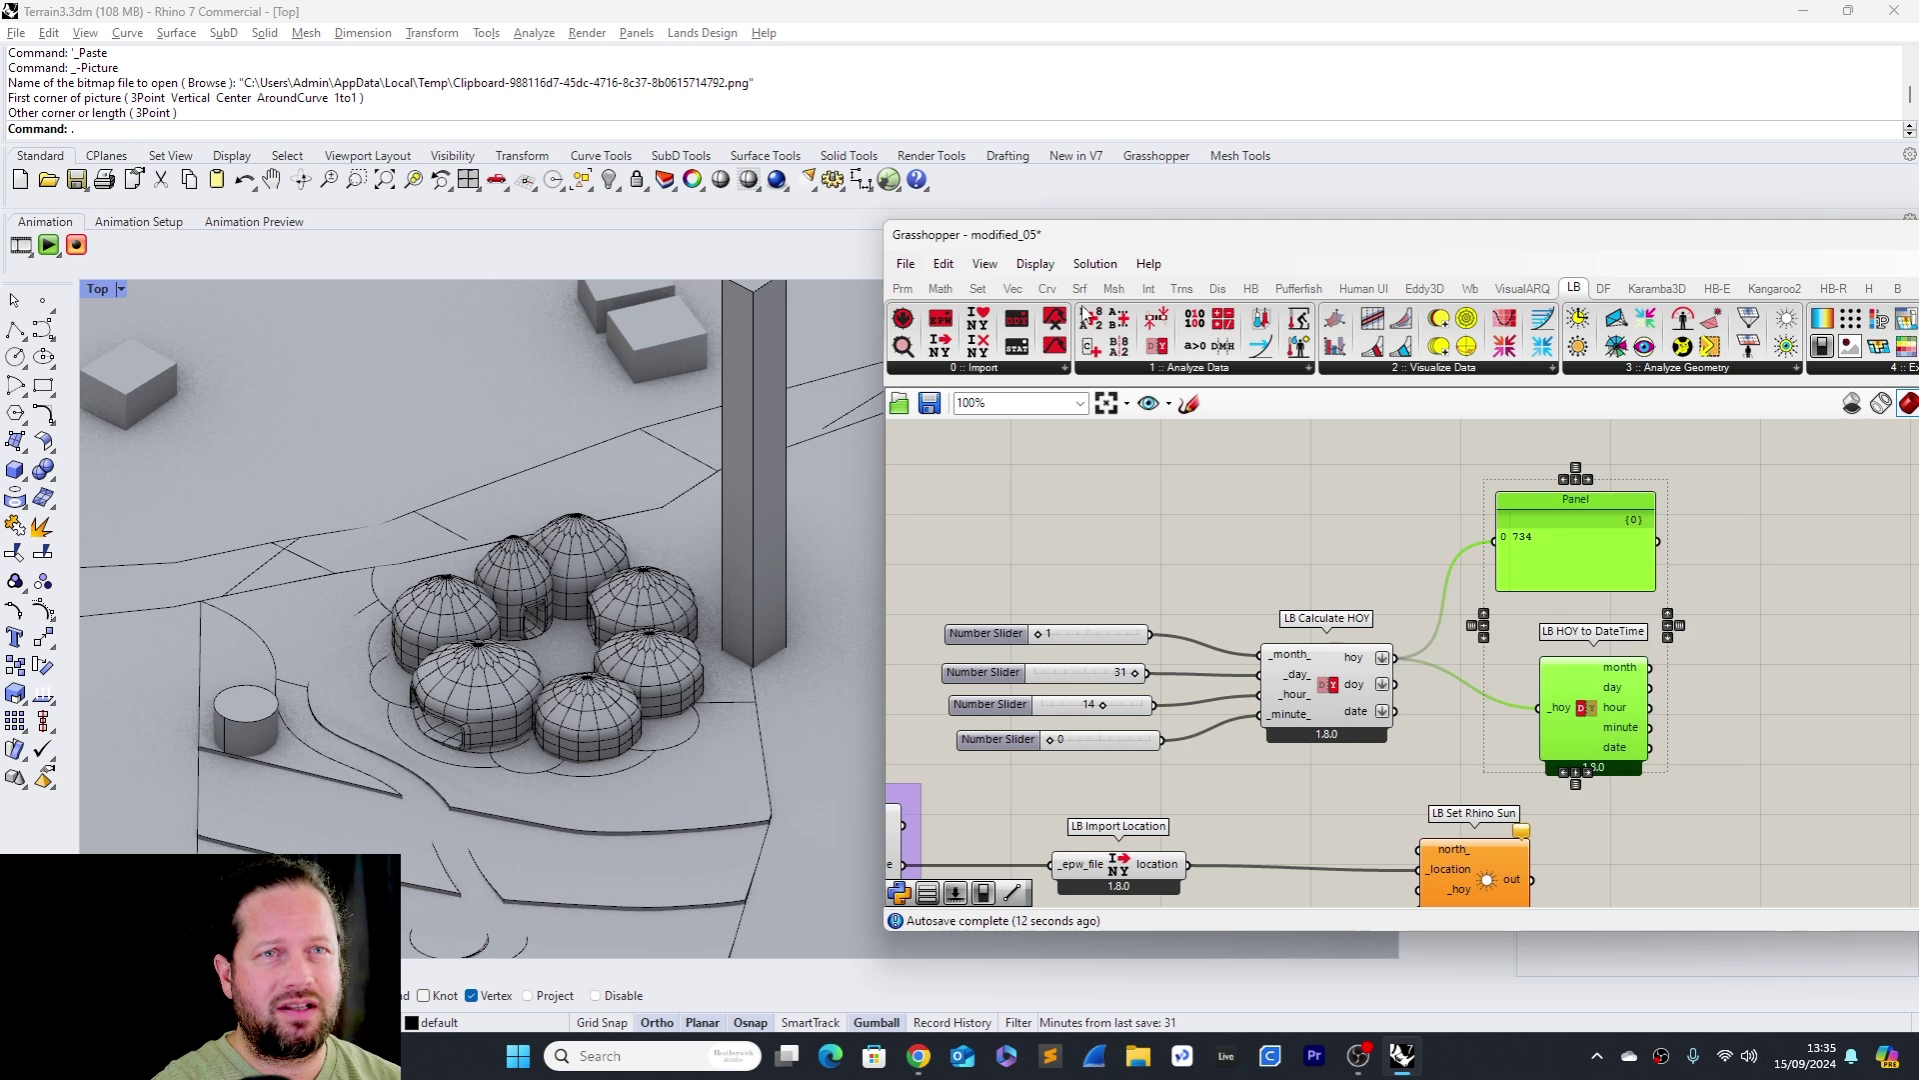
key(Delete)
scroll(1382, 609, down, 3)
Move LB Calculate HOY and its sliders higher on the canvas and connect its hoy output to _hoy of LB Set Rhino Sun
drag(993, 572, 1369, 706)
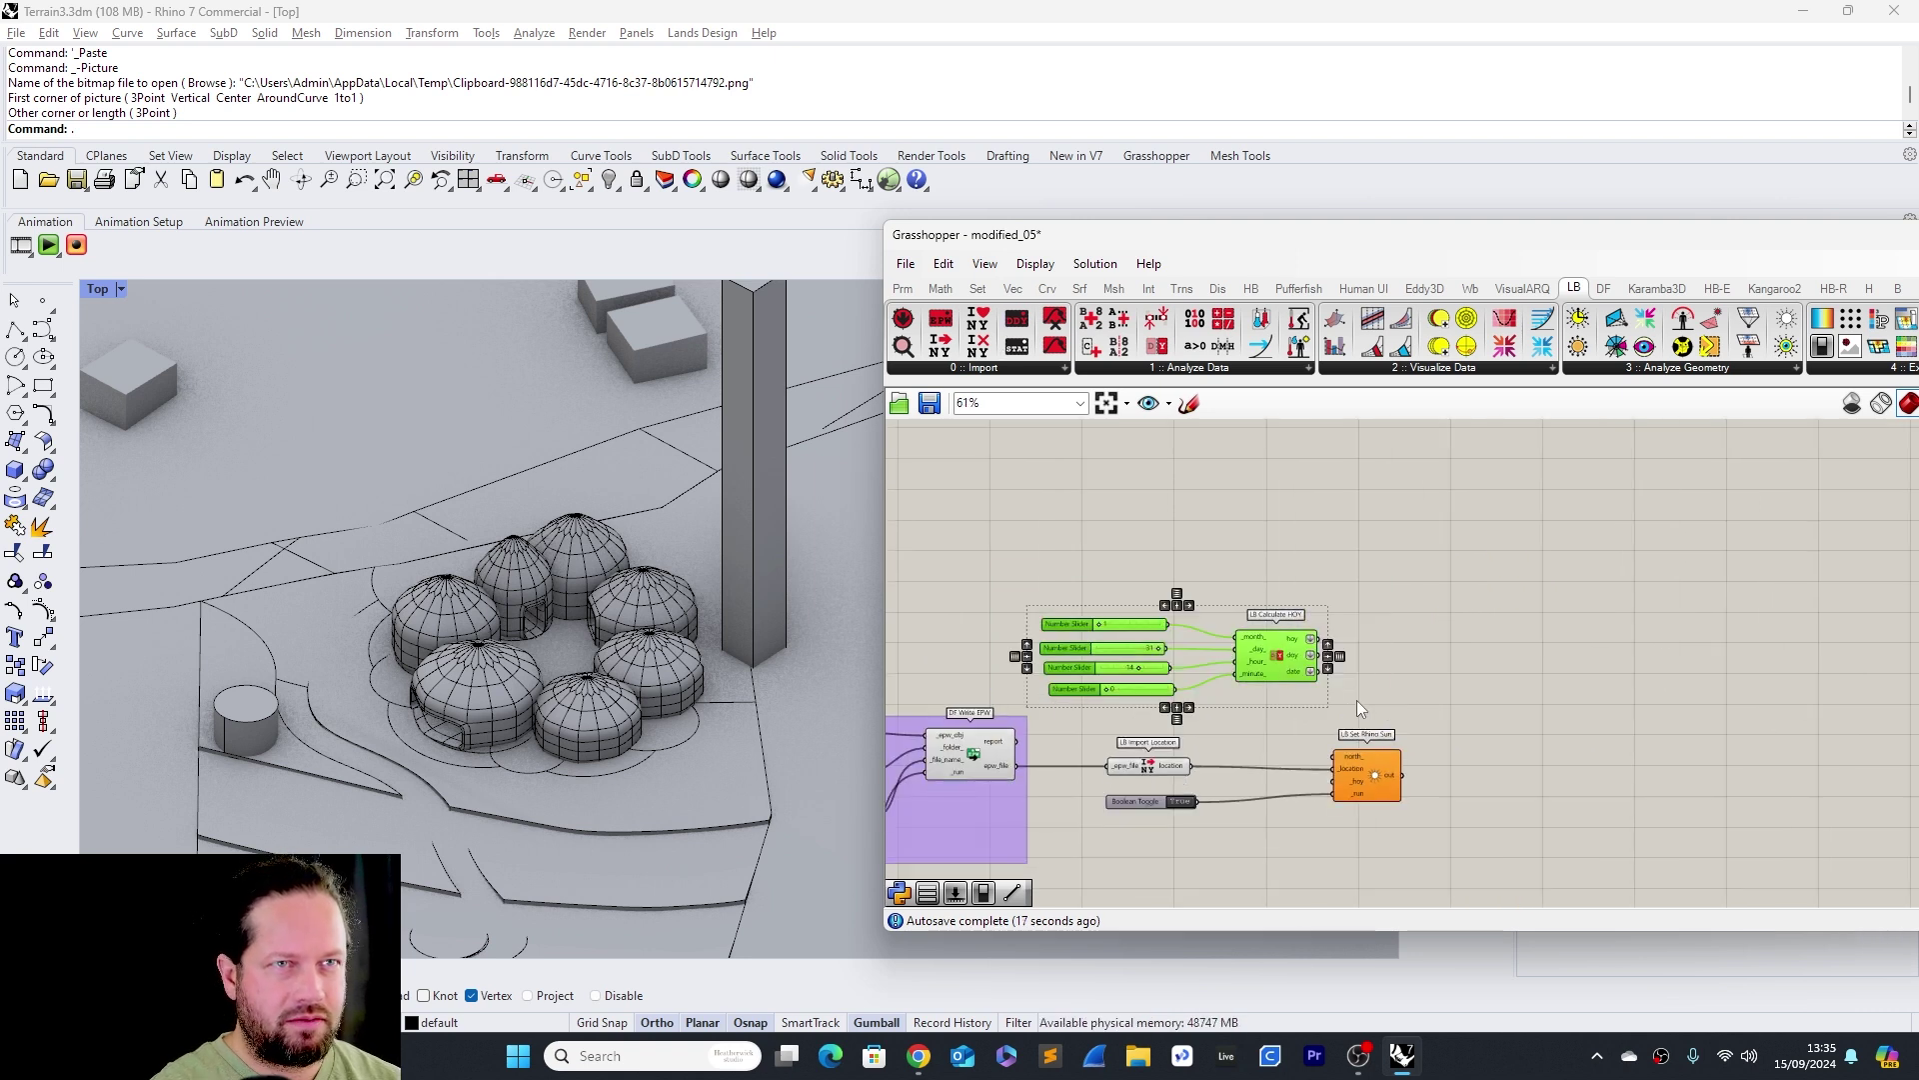
scroll(1269, 620, up, 2)
scroll(1070, 551, down, 2)
drag(1019, 570, 1354, 706)
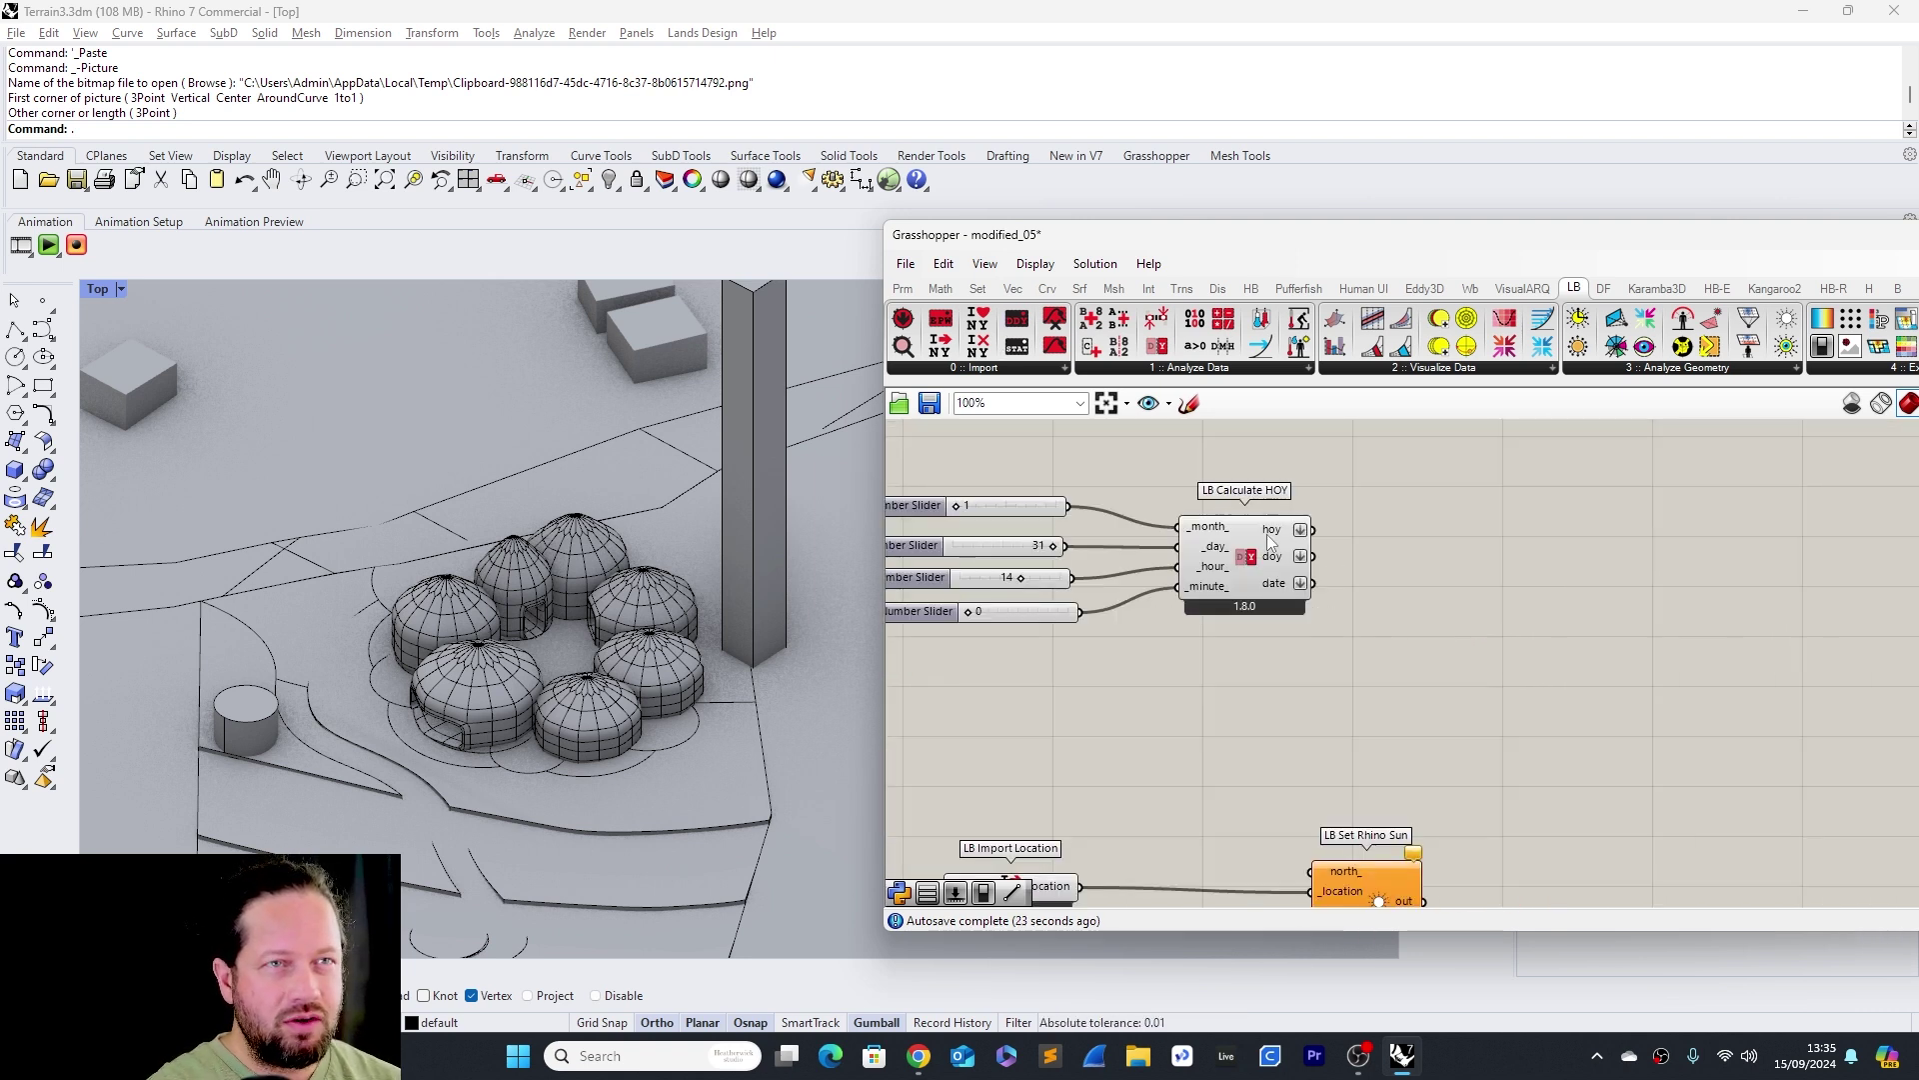
scroll(1342, 540, down, 2)
drag(1320, 528, 1320, 804)
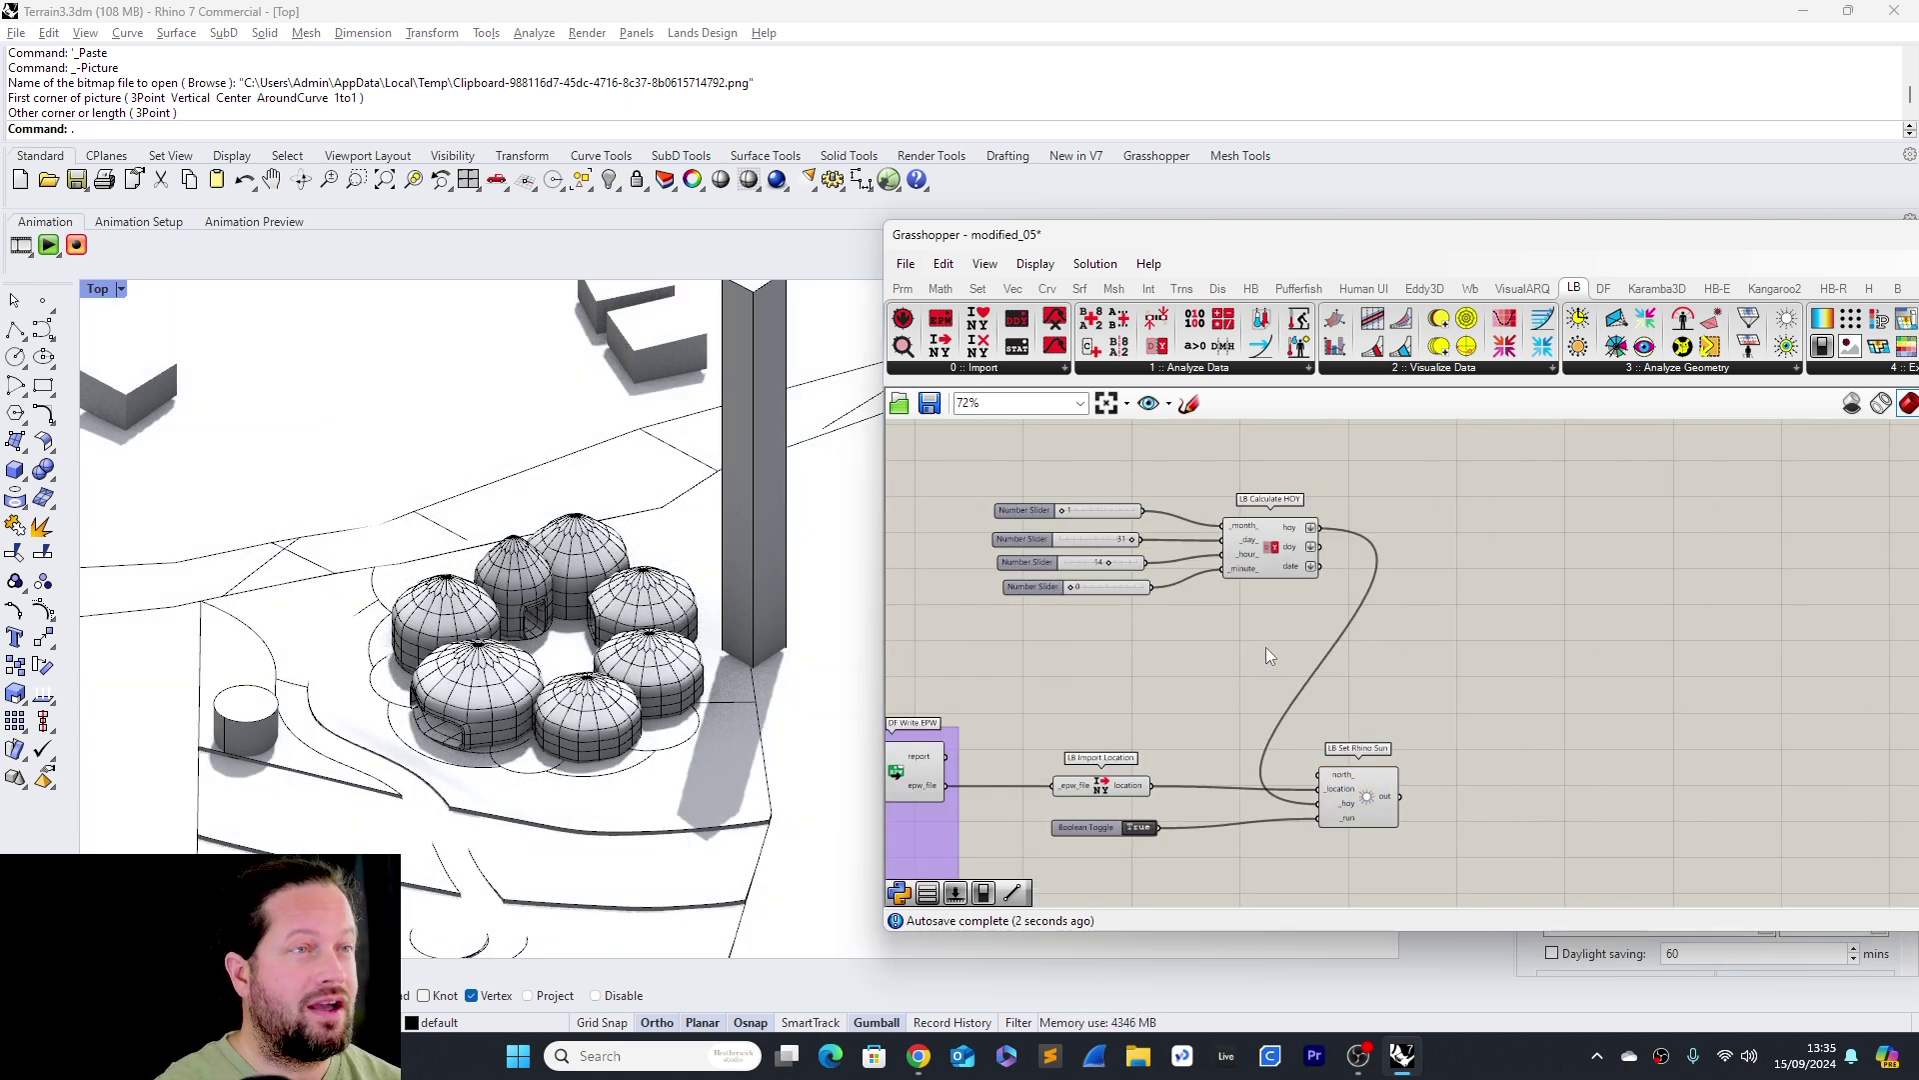
Adjust the date sliders to day 19, hour 16 and minute 27 to change the sun position
scroll(1015, 478, up, 4)
drag(1265, 606, 1233, 652)
drag(1148, 700, 1221, 701)
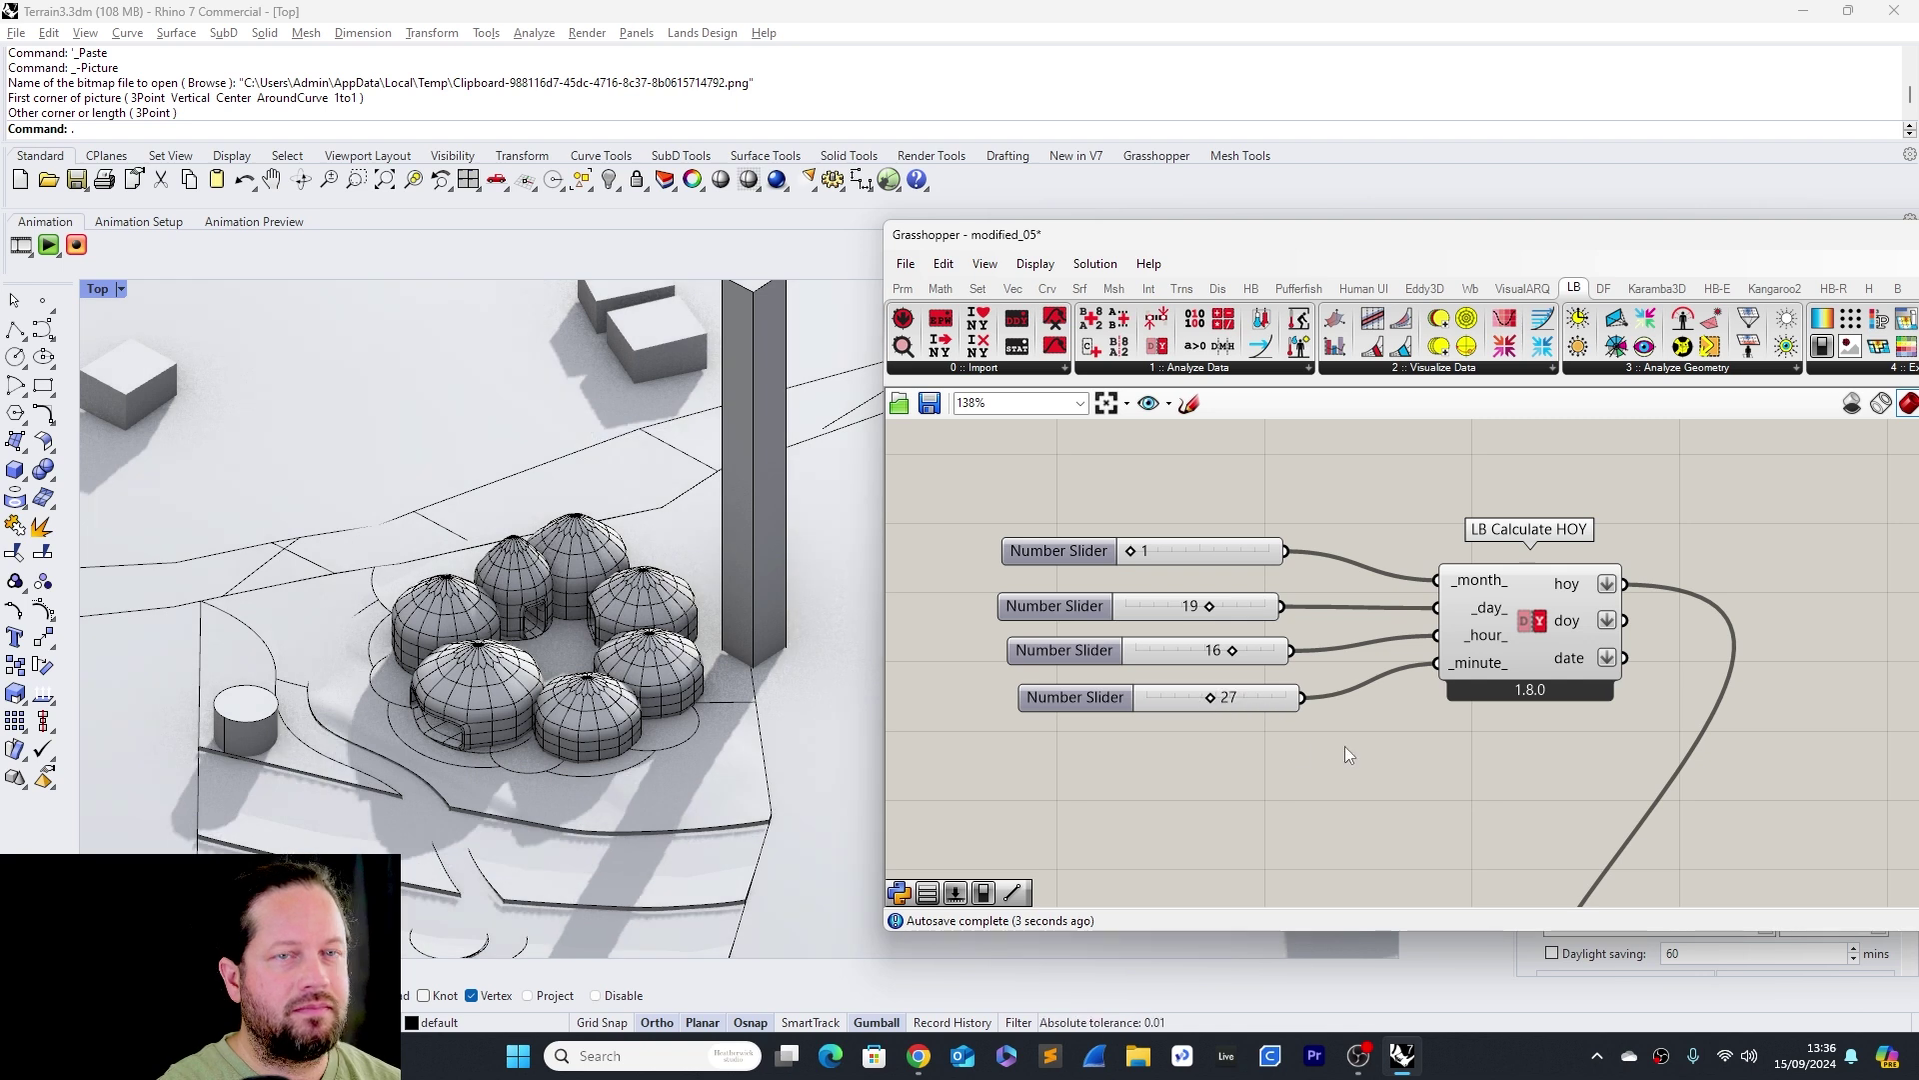
Shift the group of date sliders and LB Calculate HOY closer above the DF Write EPW group
scroll(1246, 632, down, 7)
drag(1145, 578, 1384, 682)
drag(1340, 622, 1257, 641)
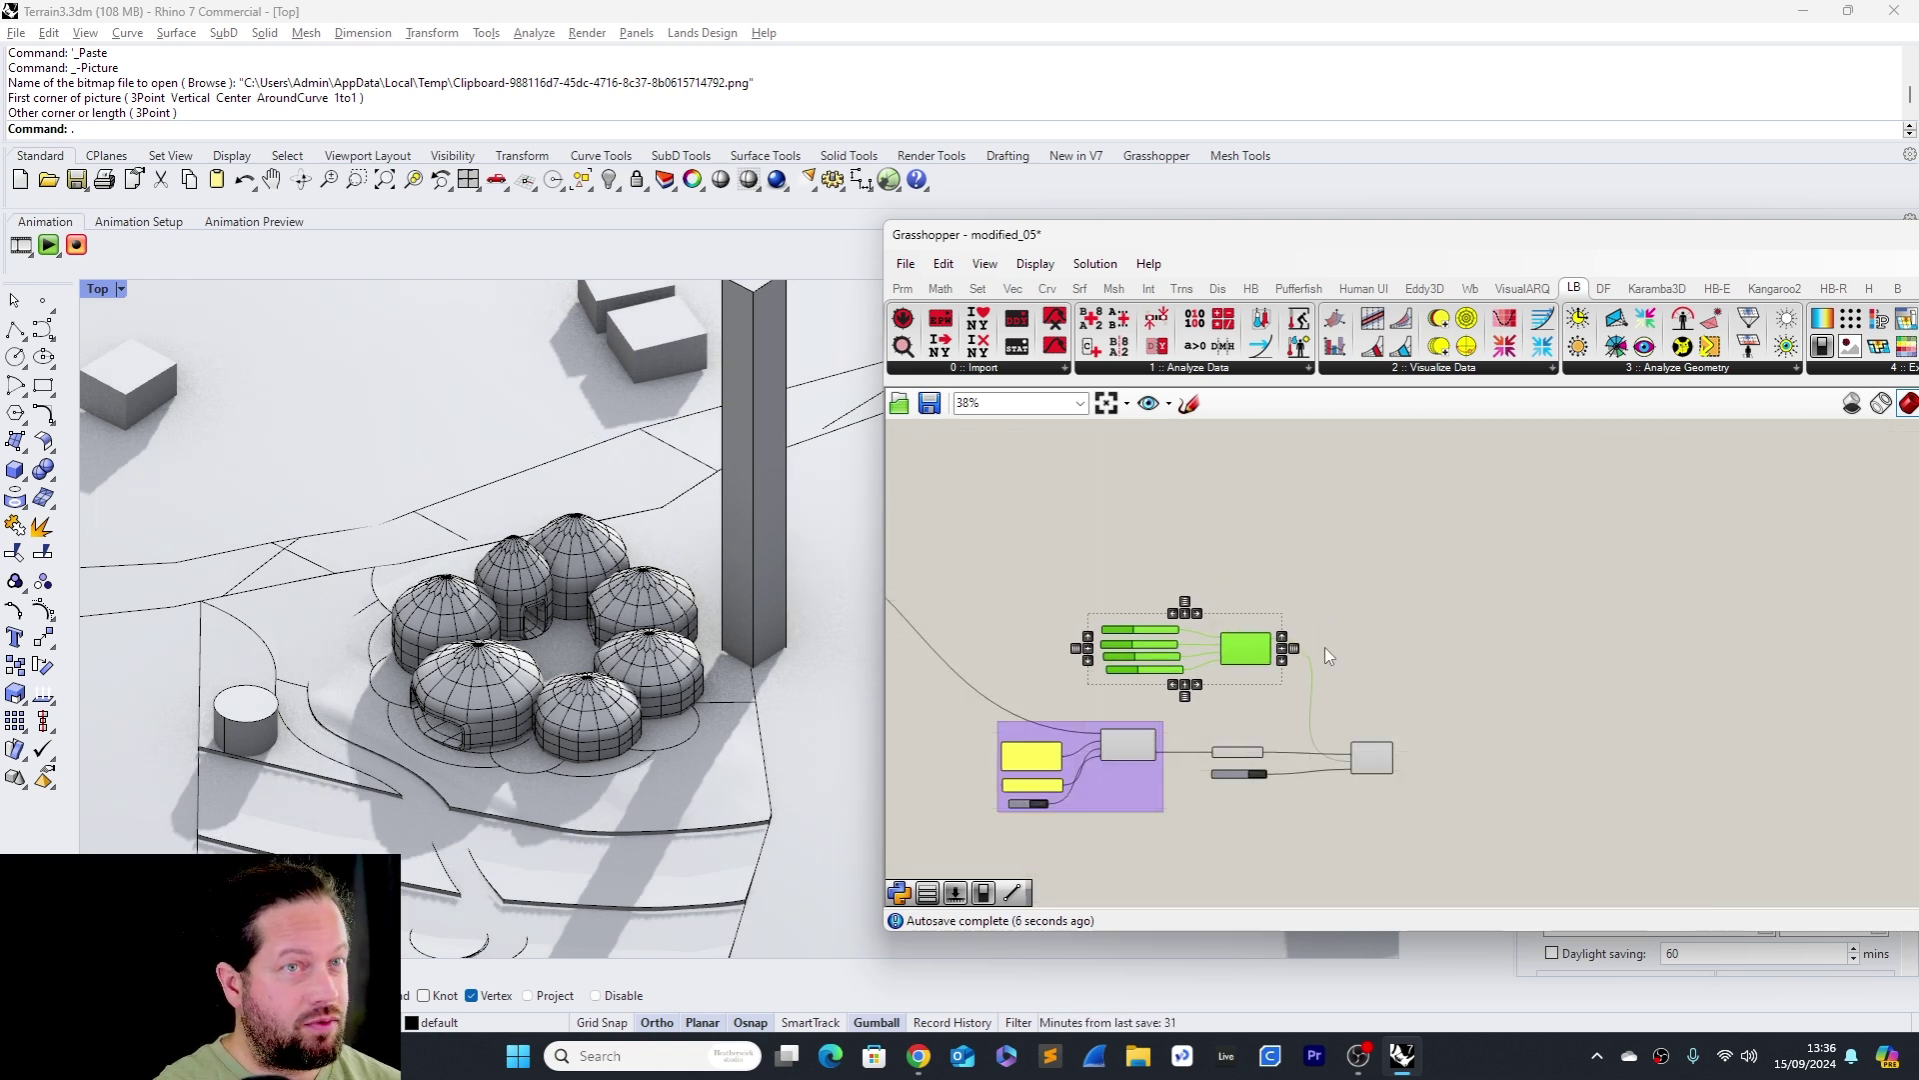
click(1324, 645)
scroll(1404, 697, up, 3)
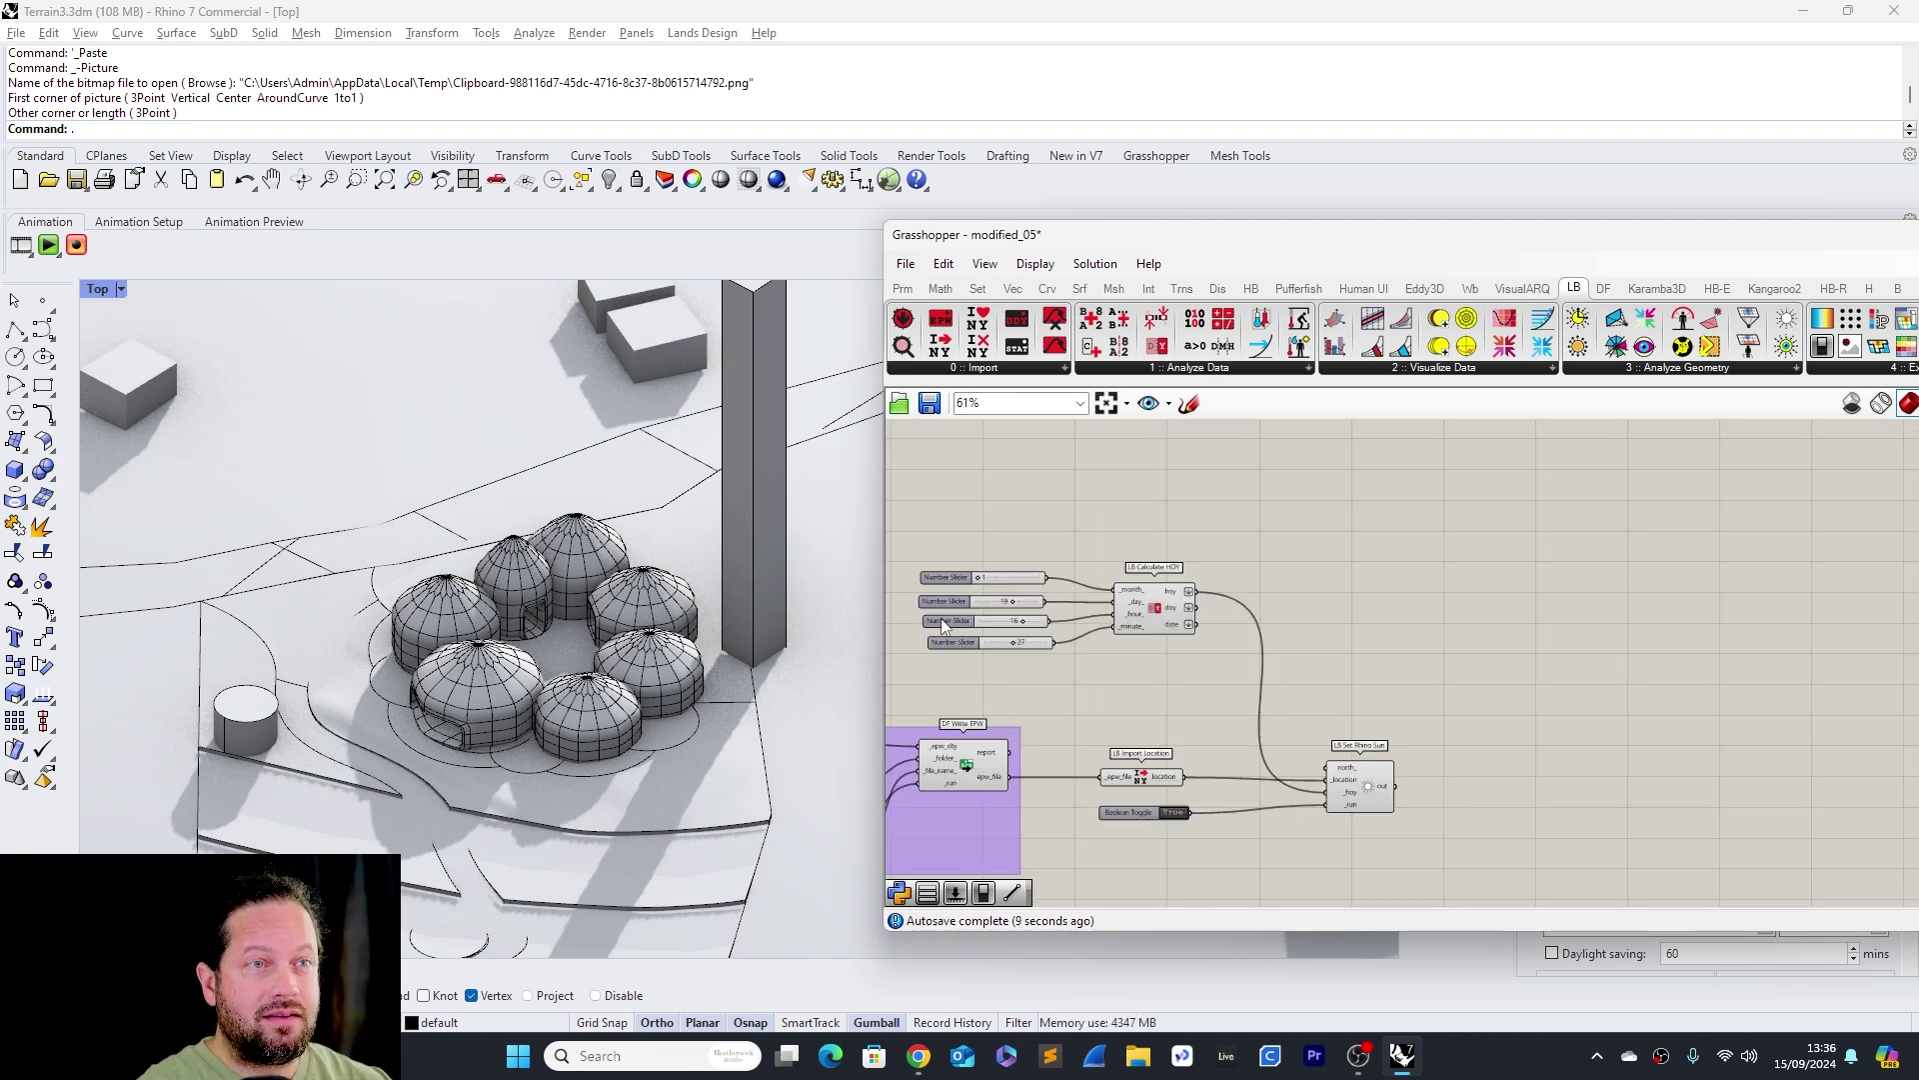
Look up the Animate option among the minute slider's commands without running it
scroll(939, 620, up, 6)
click(1128, 631)
scroll(1095, 624, up, 2)
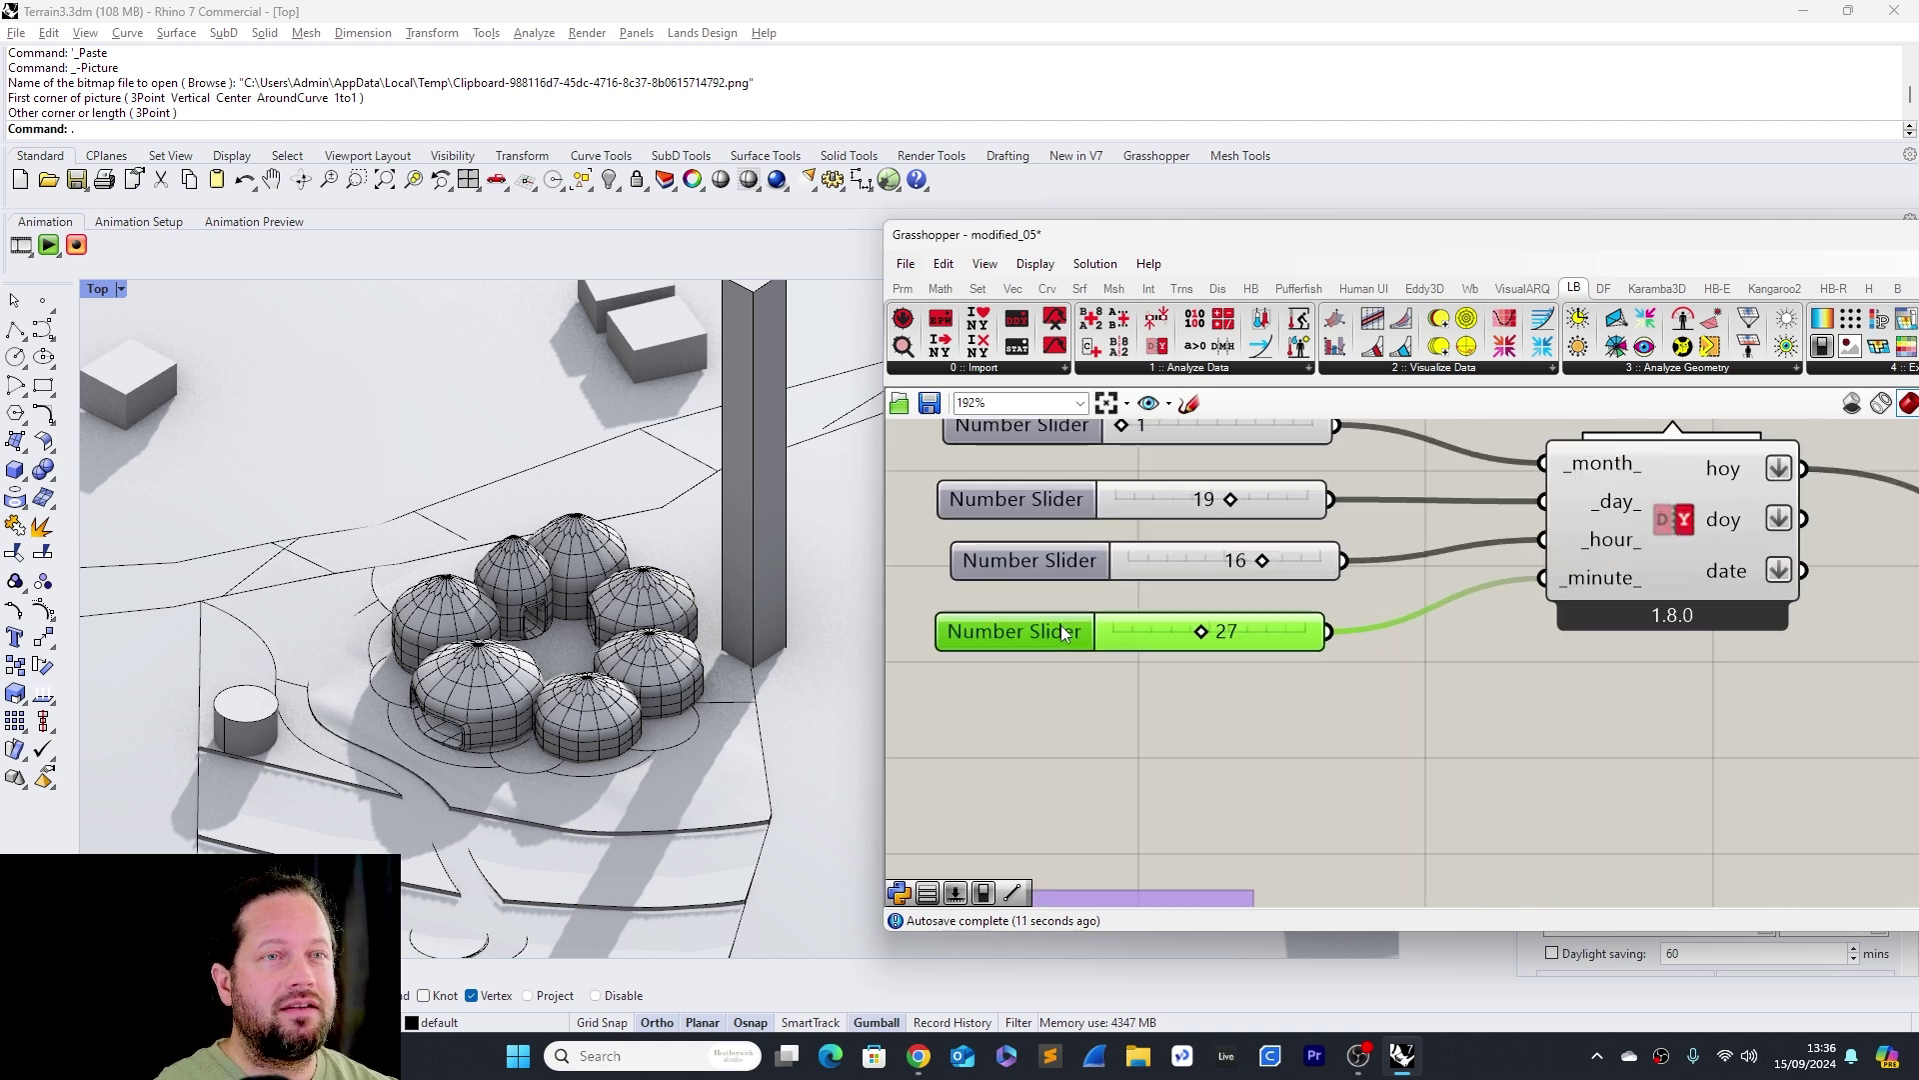
right_click(1065, 657)
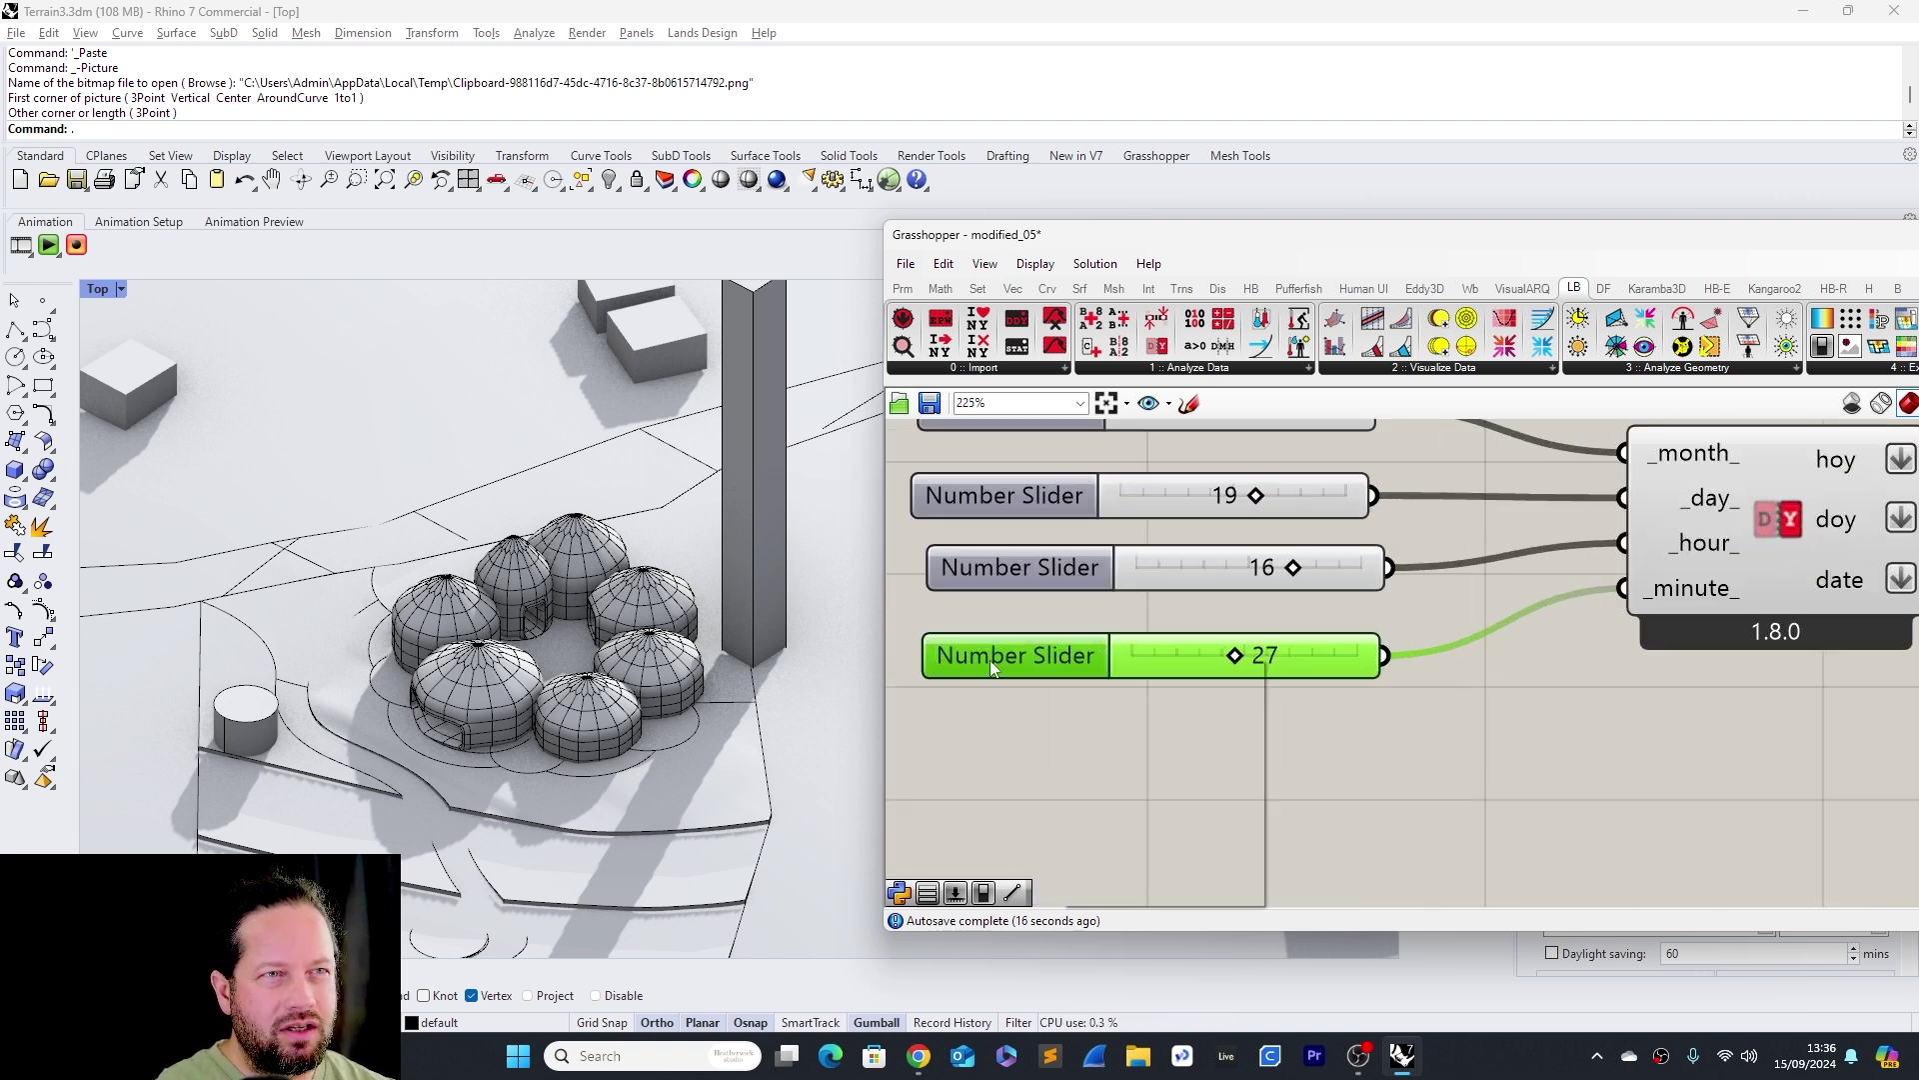
right_click(1007, 660)
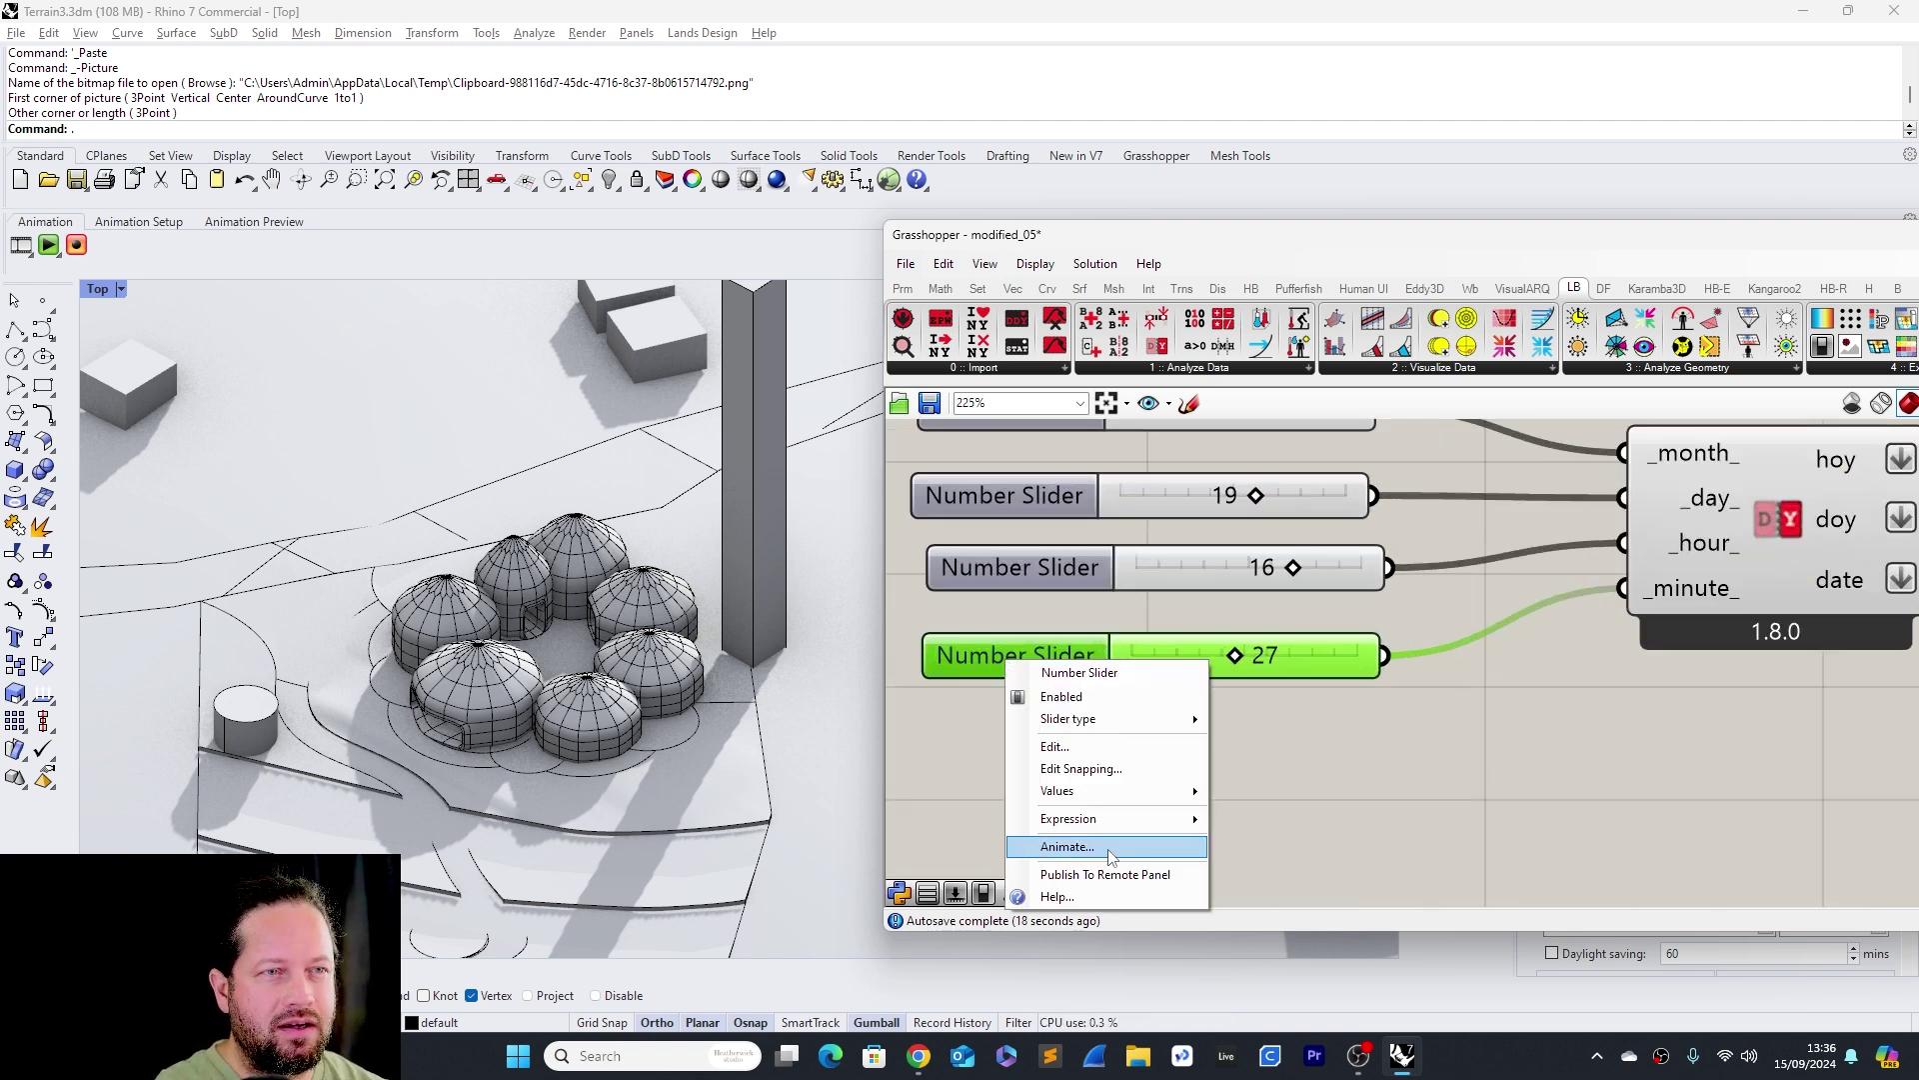
click(1403, 818)
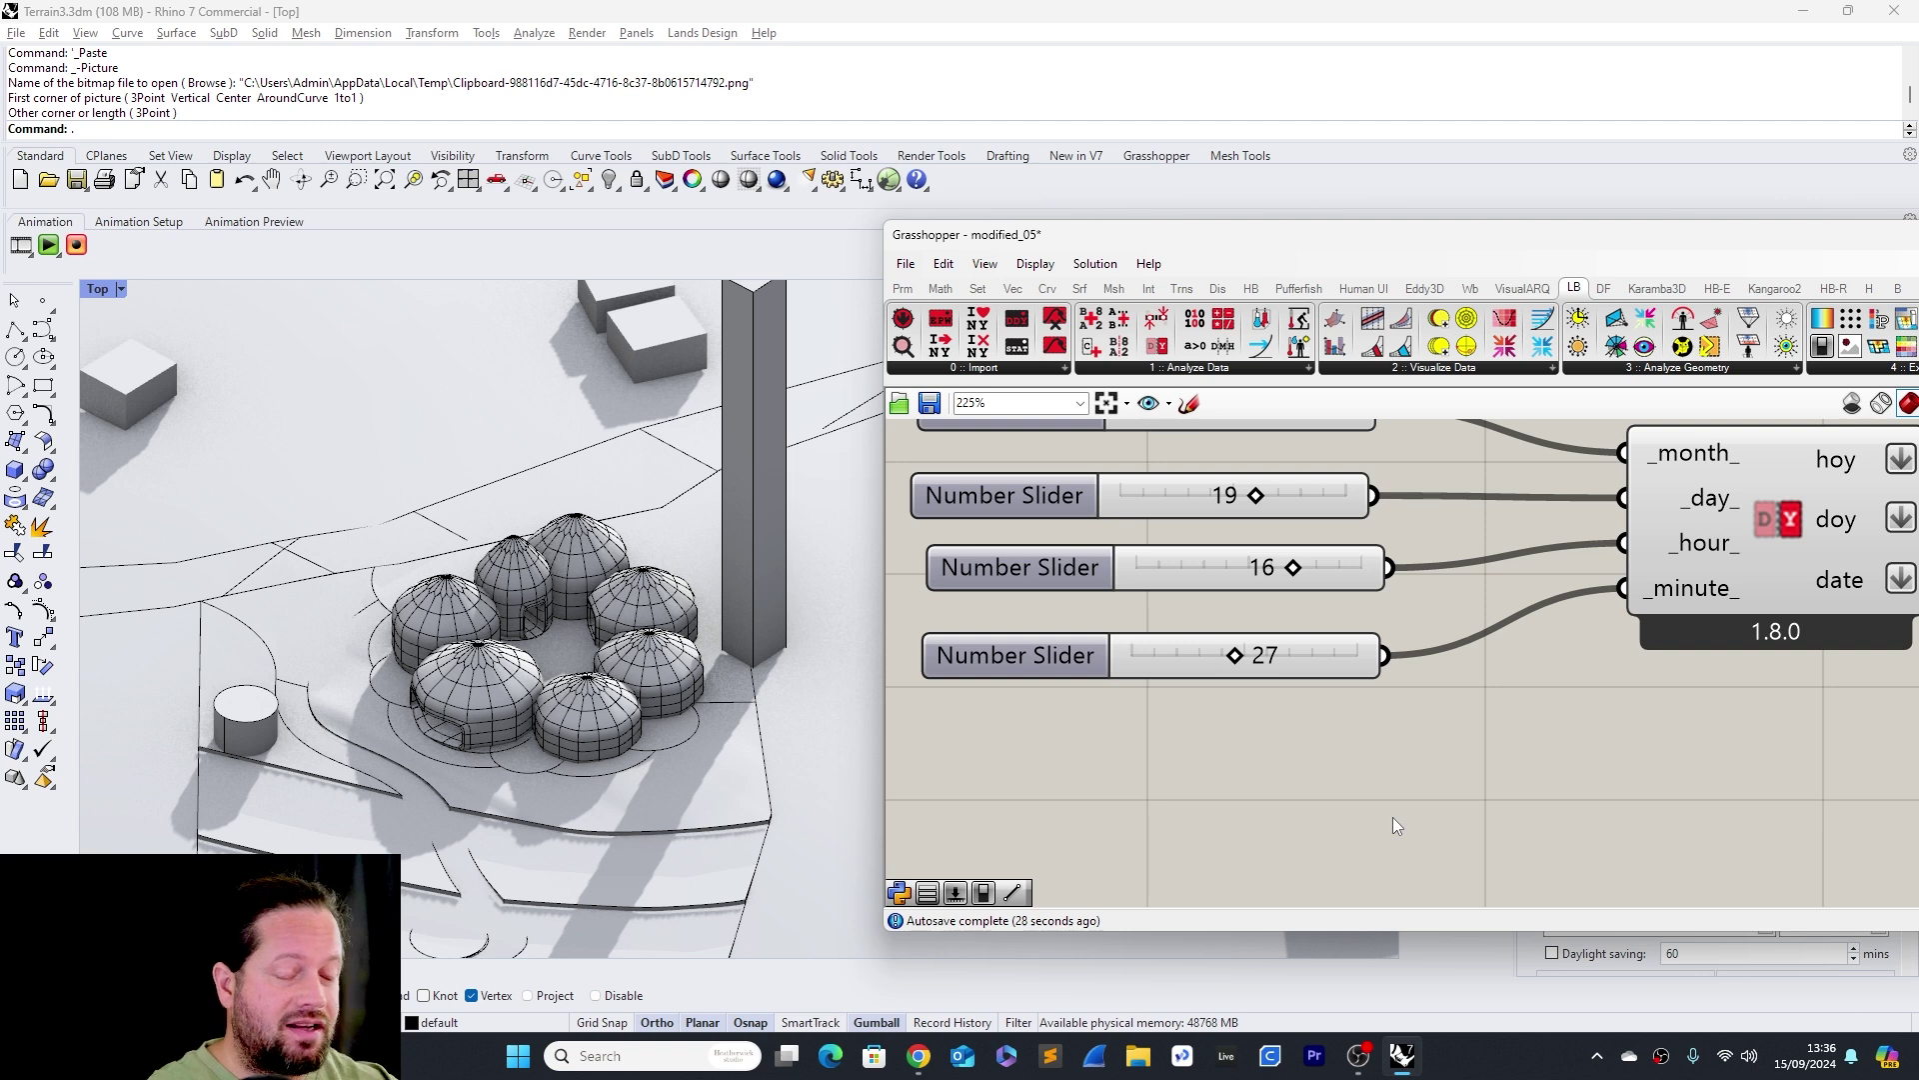
scroll(1387, 820, down, 4)
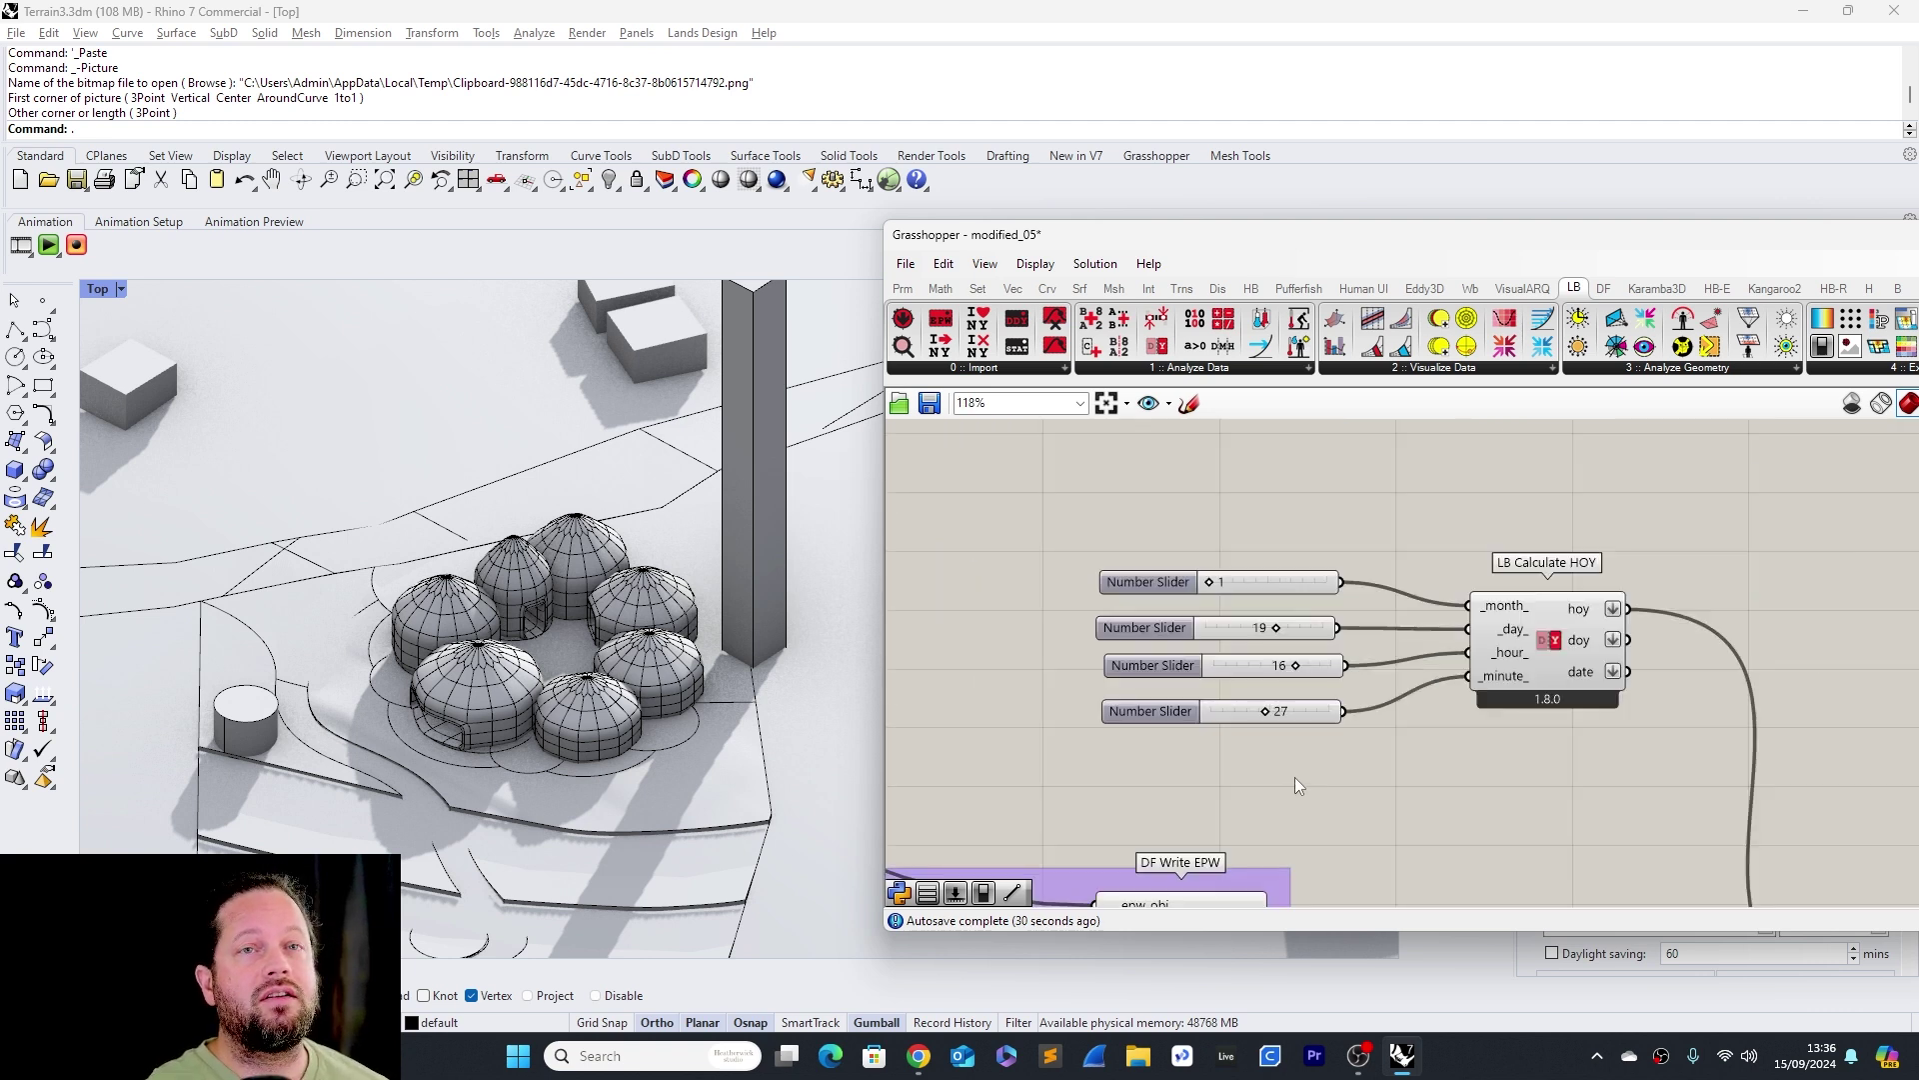
Shift LB Calculate HOY slightly closer to its sliders and move LB Set Rhino Sun higher, nearer the date group
drag(1076, 519, 1688, 791)
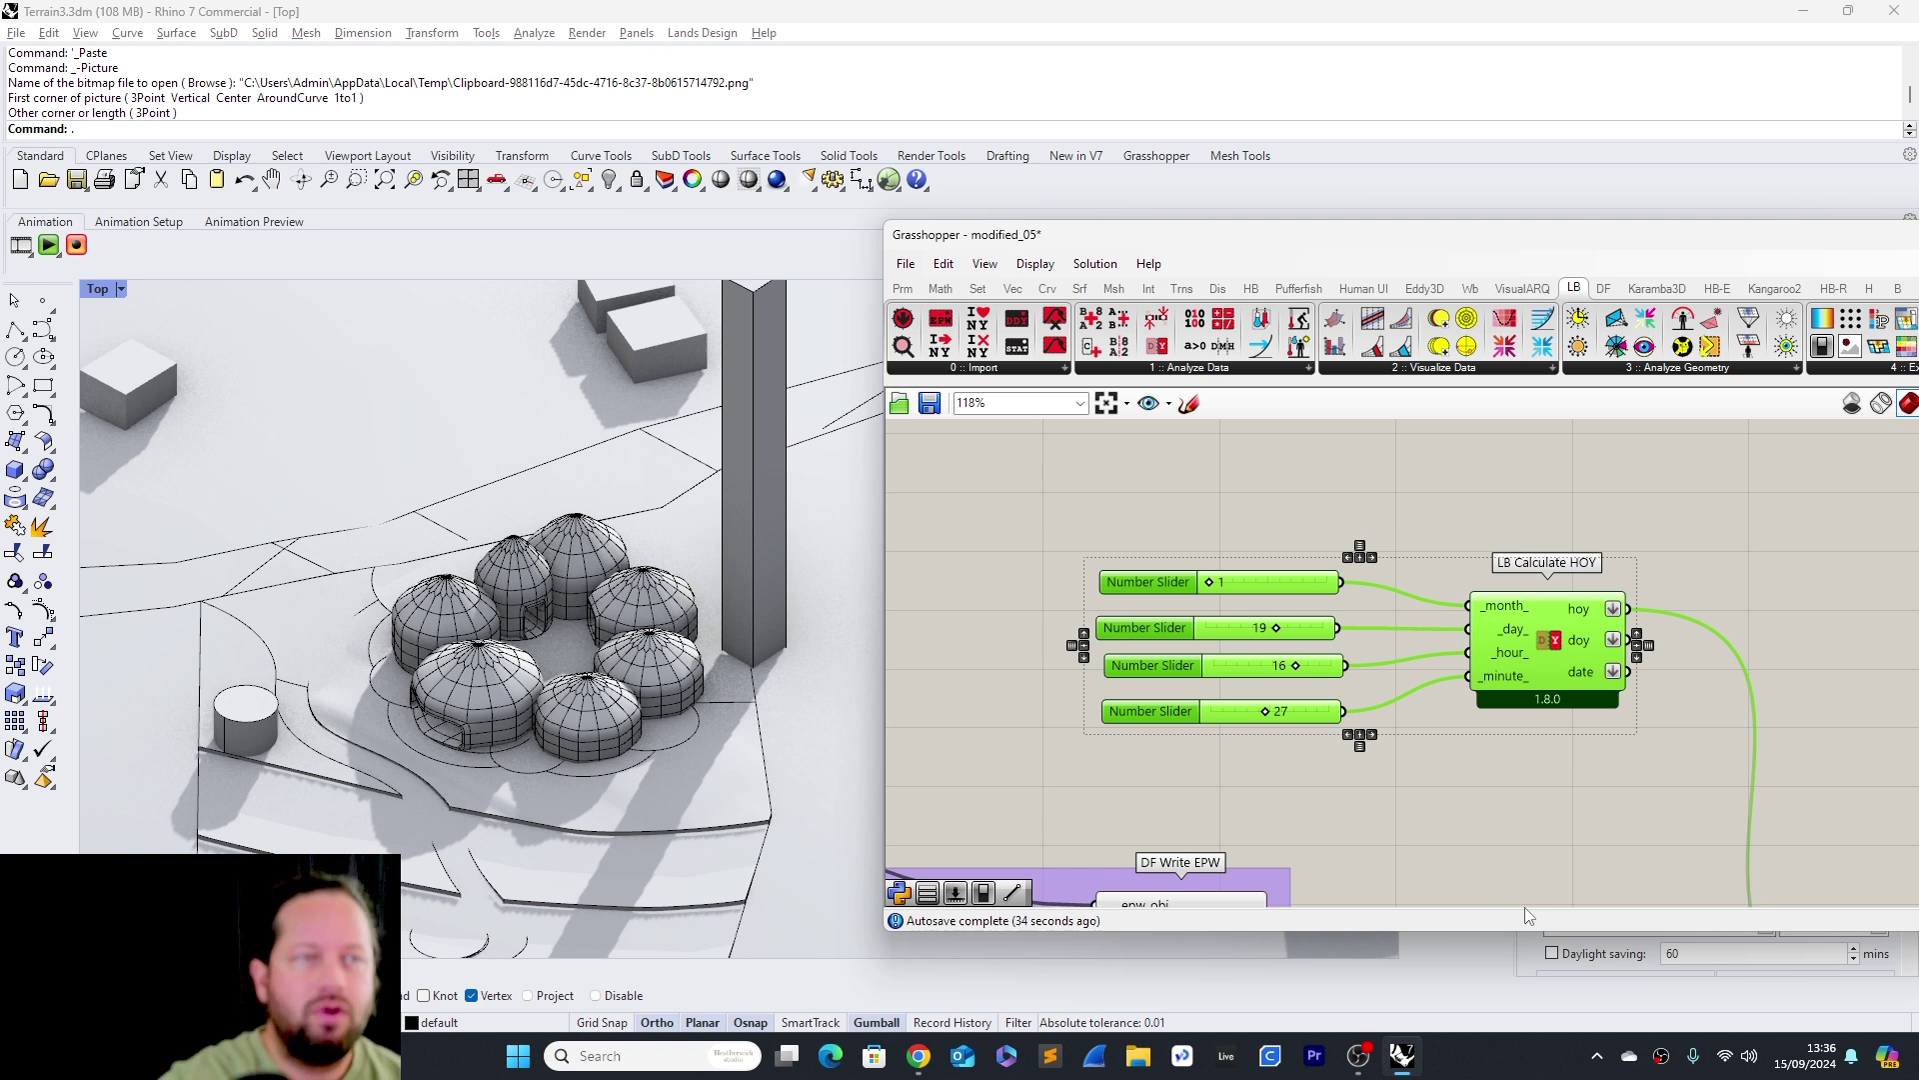
click(1531, 522)
drag(1433, 515, 1620, 737)
drag(1544, 620, 1527, 619)
click(1651, 522)
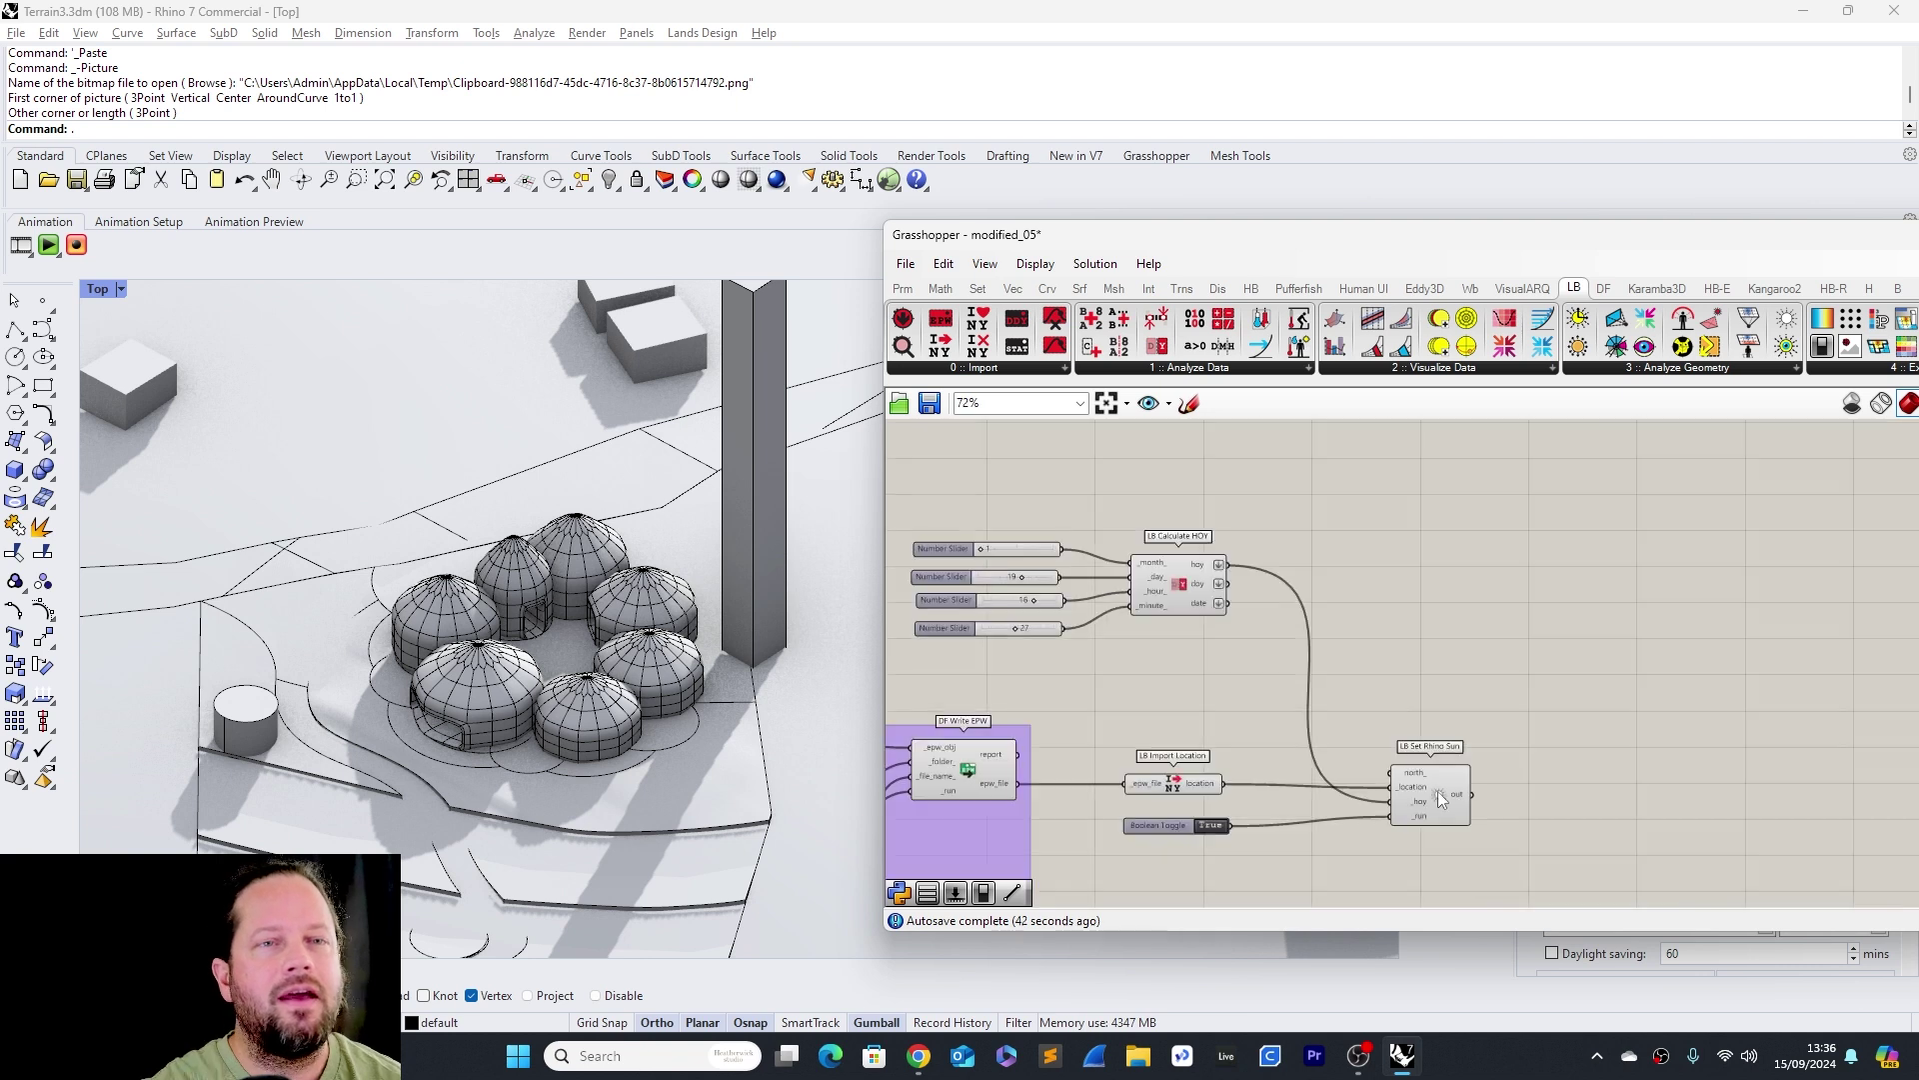
drag(1435, 789, 1421, 717)
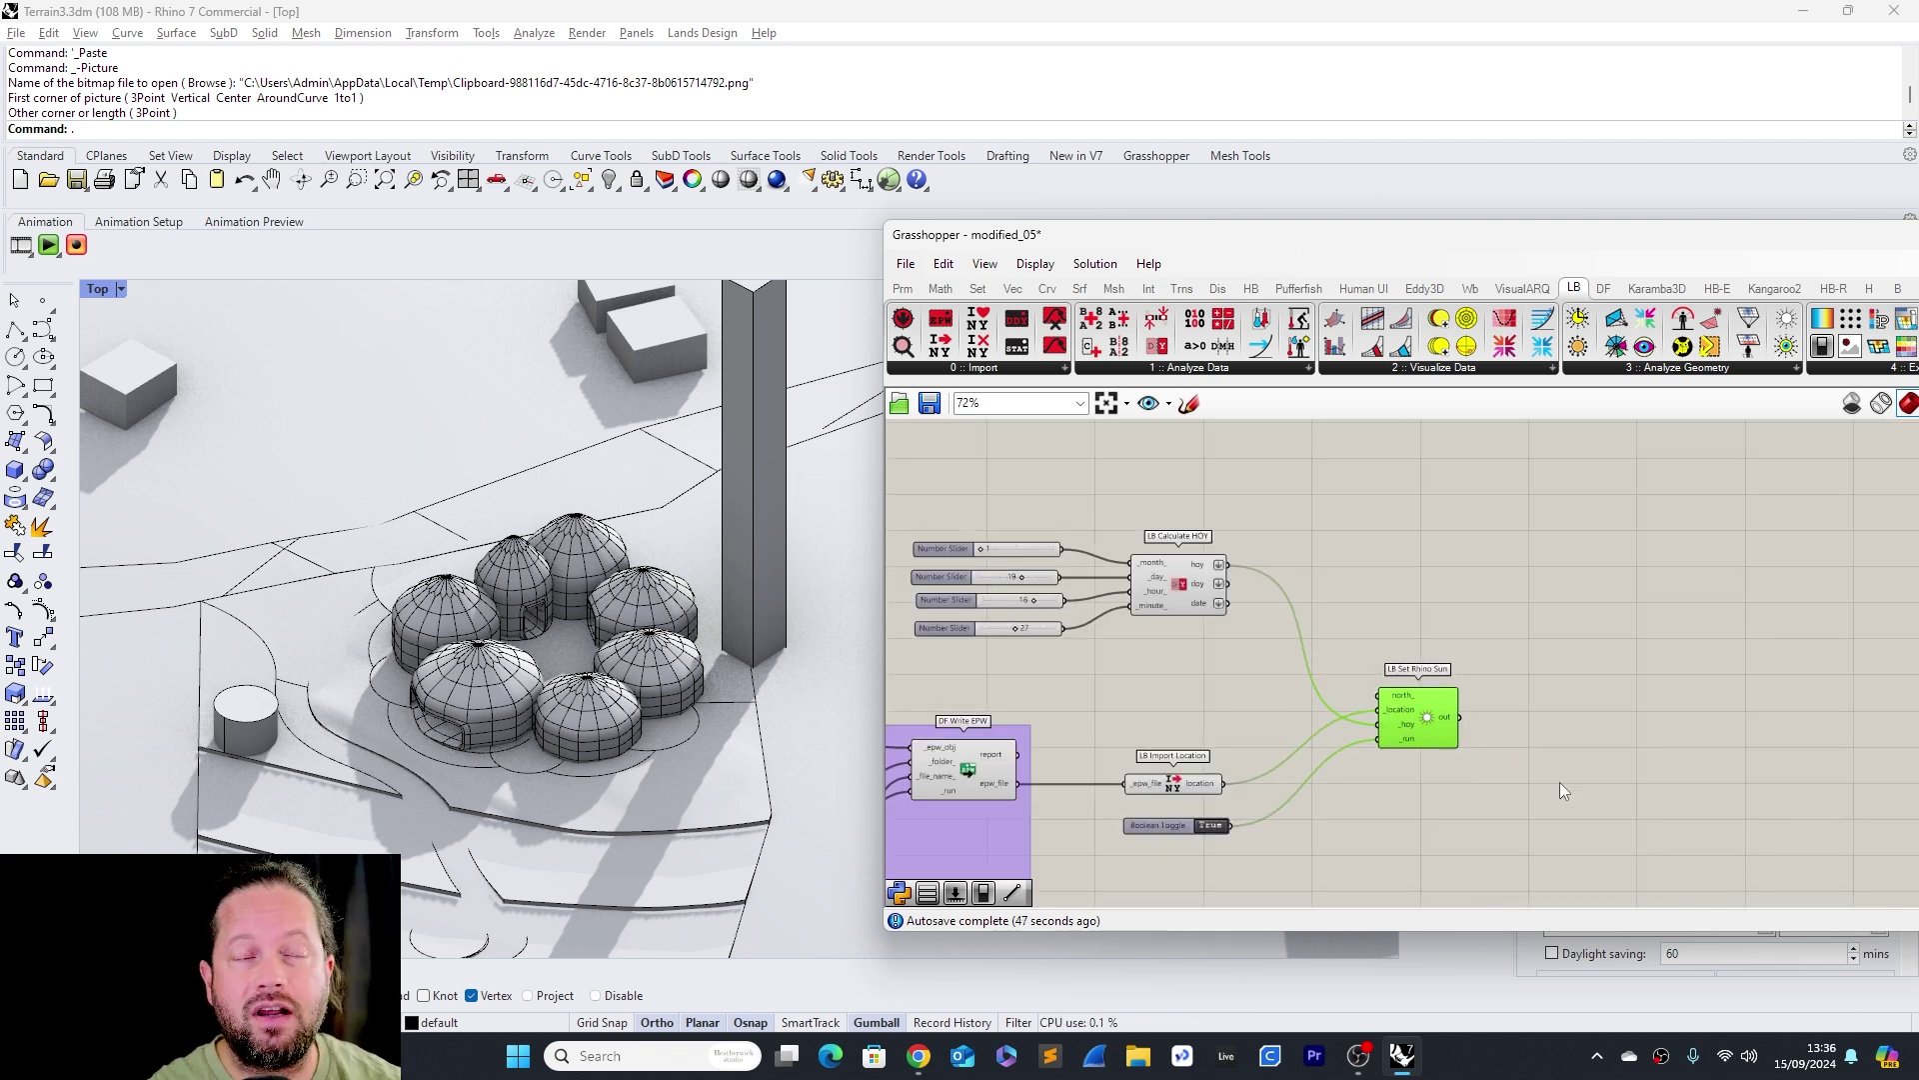
scroll(1250, 679, down, 2)
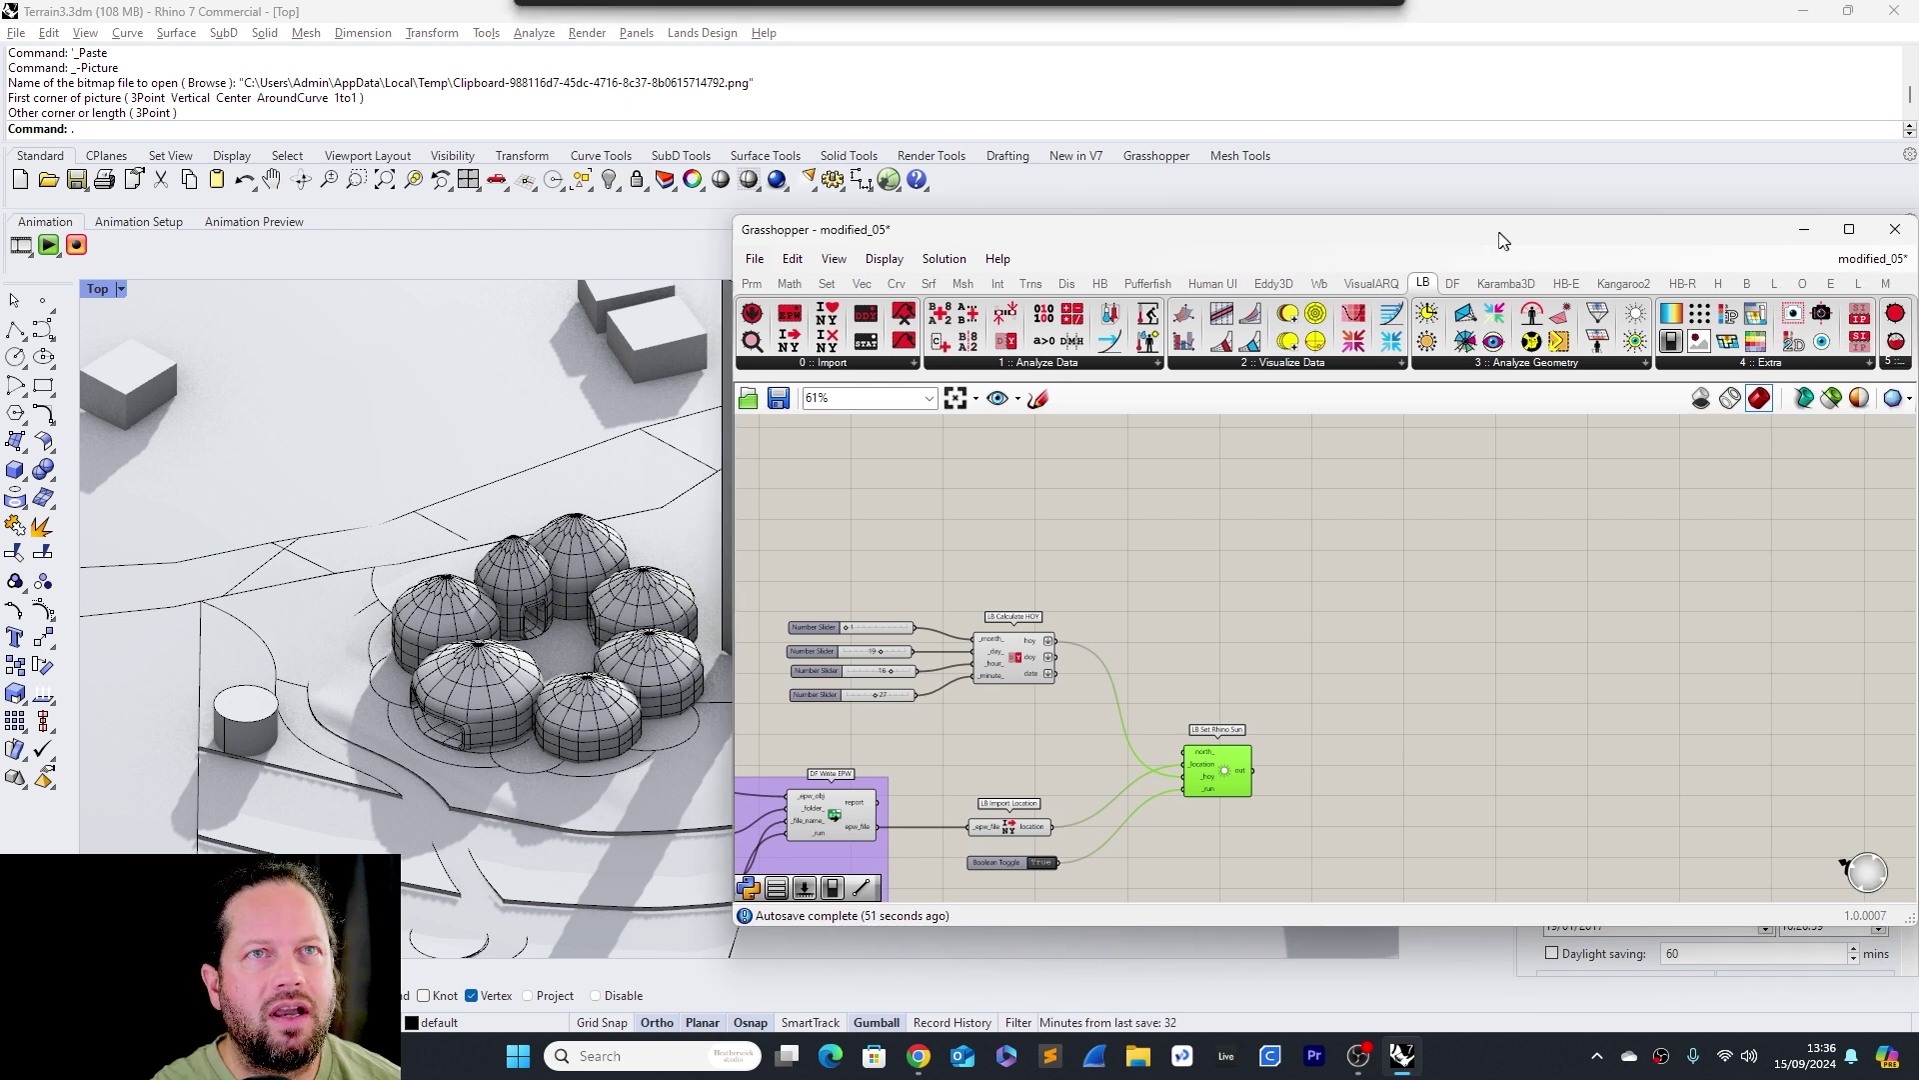
Add an LB Surface Ray Tracing component and place it in the empty canvas area well beyond LB Set Rhino Sun
drag(1659, 242, 1442, 243)
click(1364, 362)
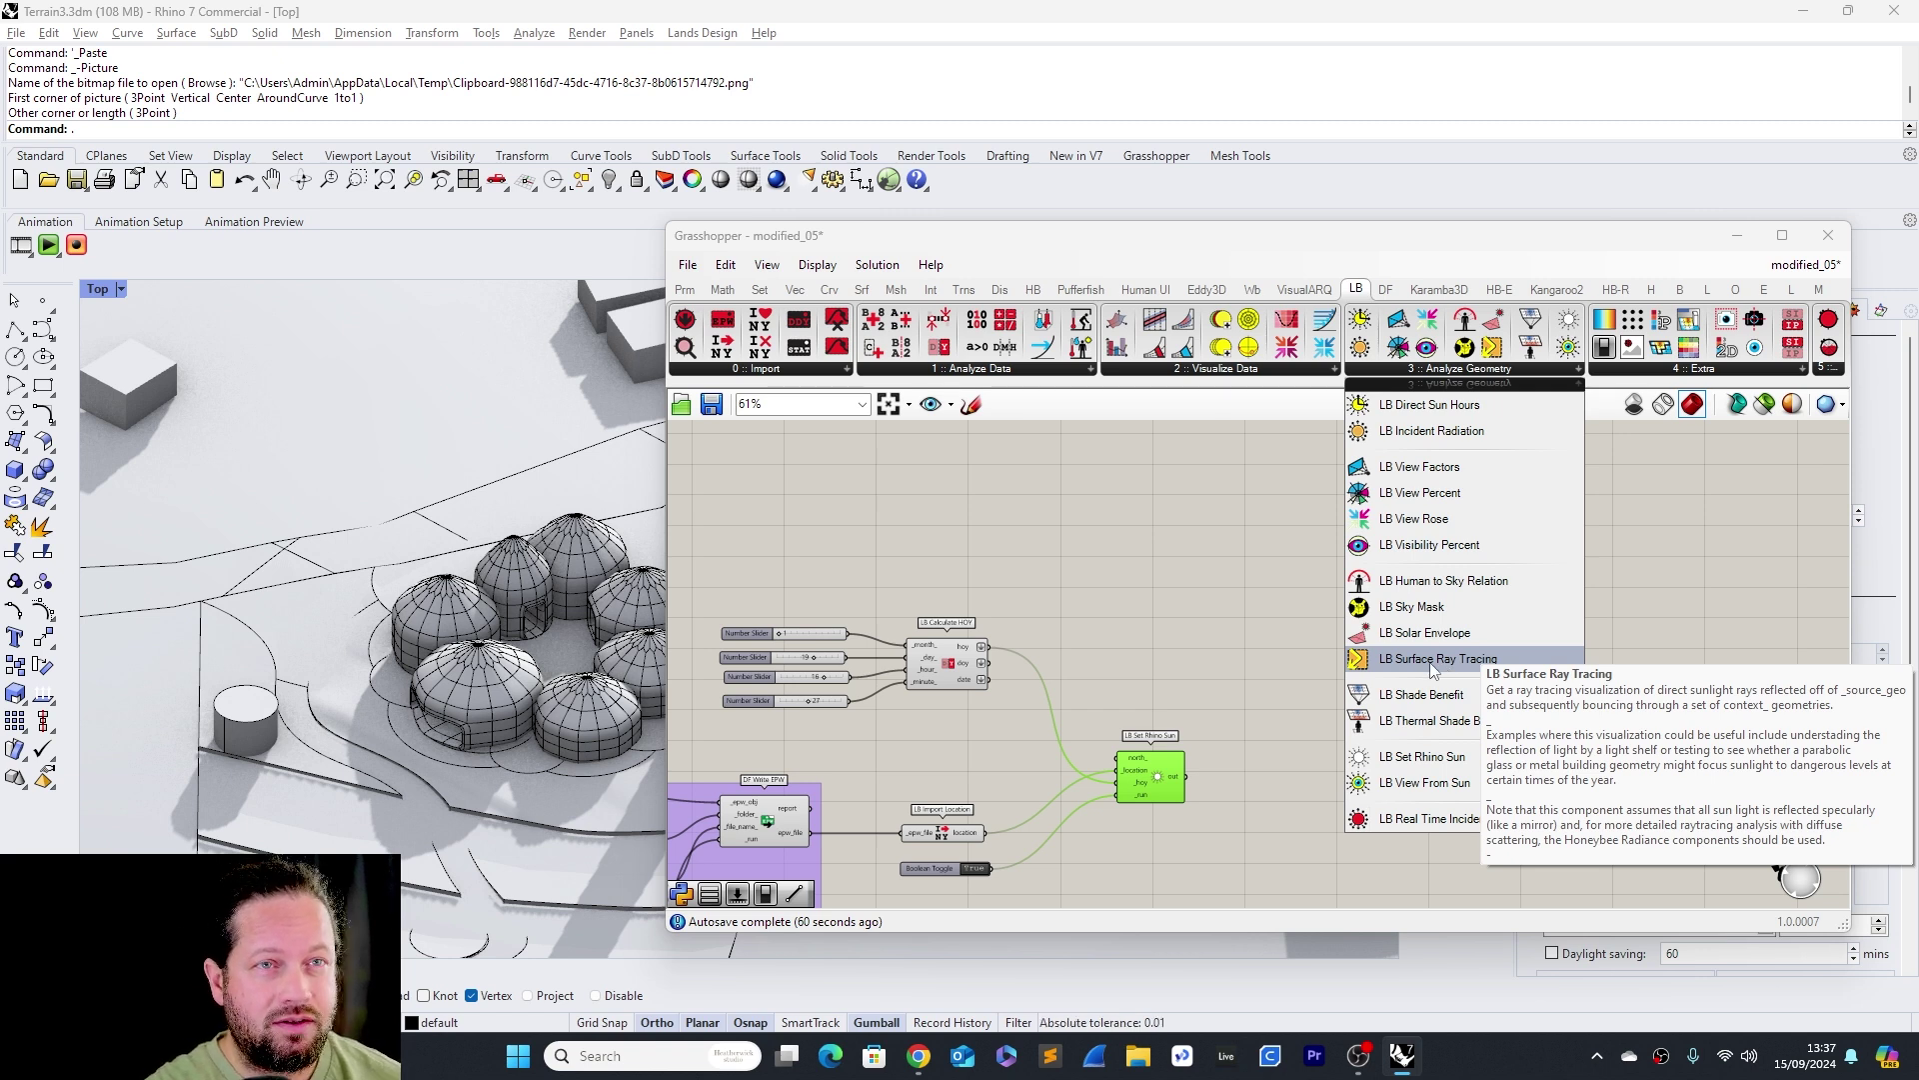
drag(1432, 668, 1293, 586)
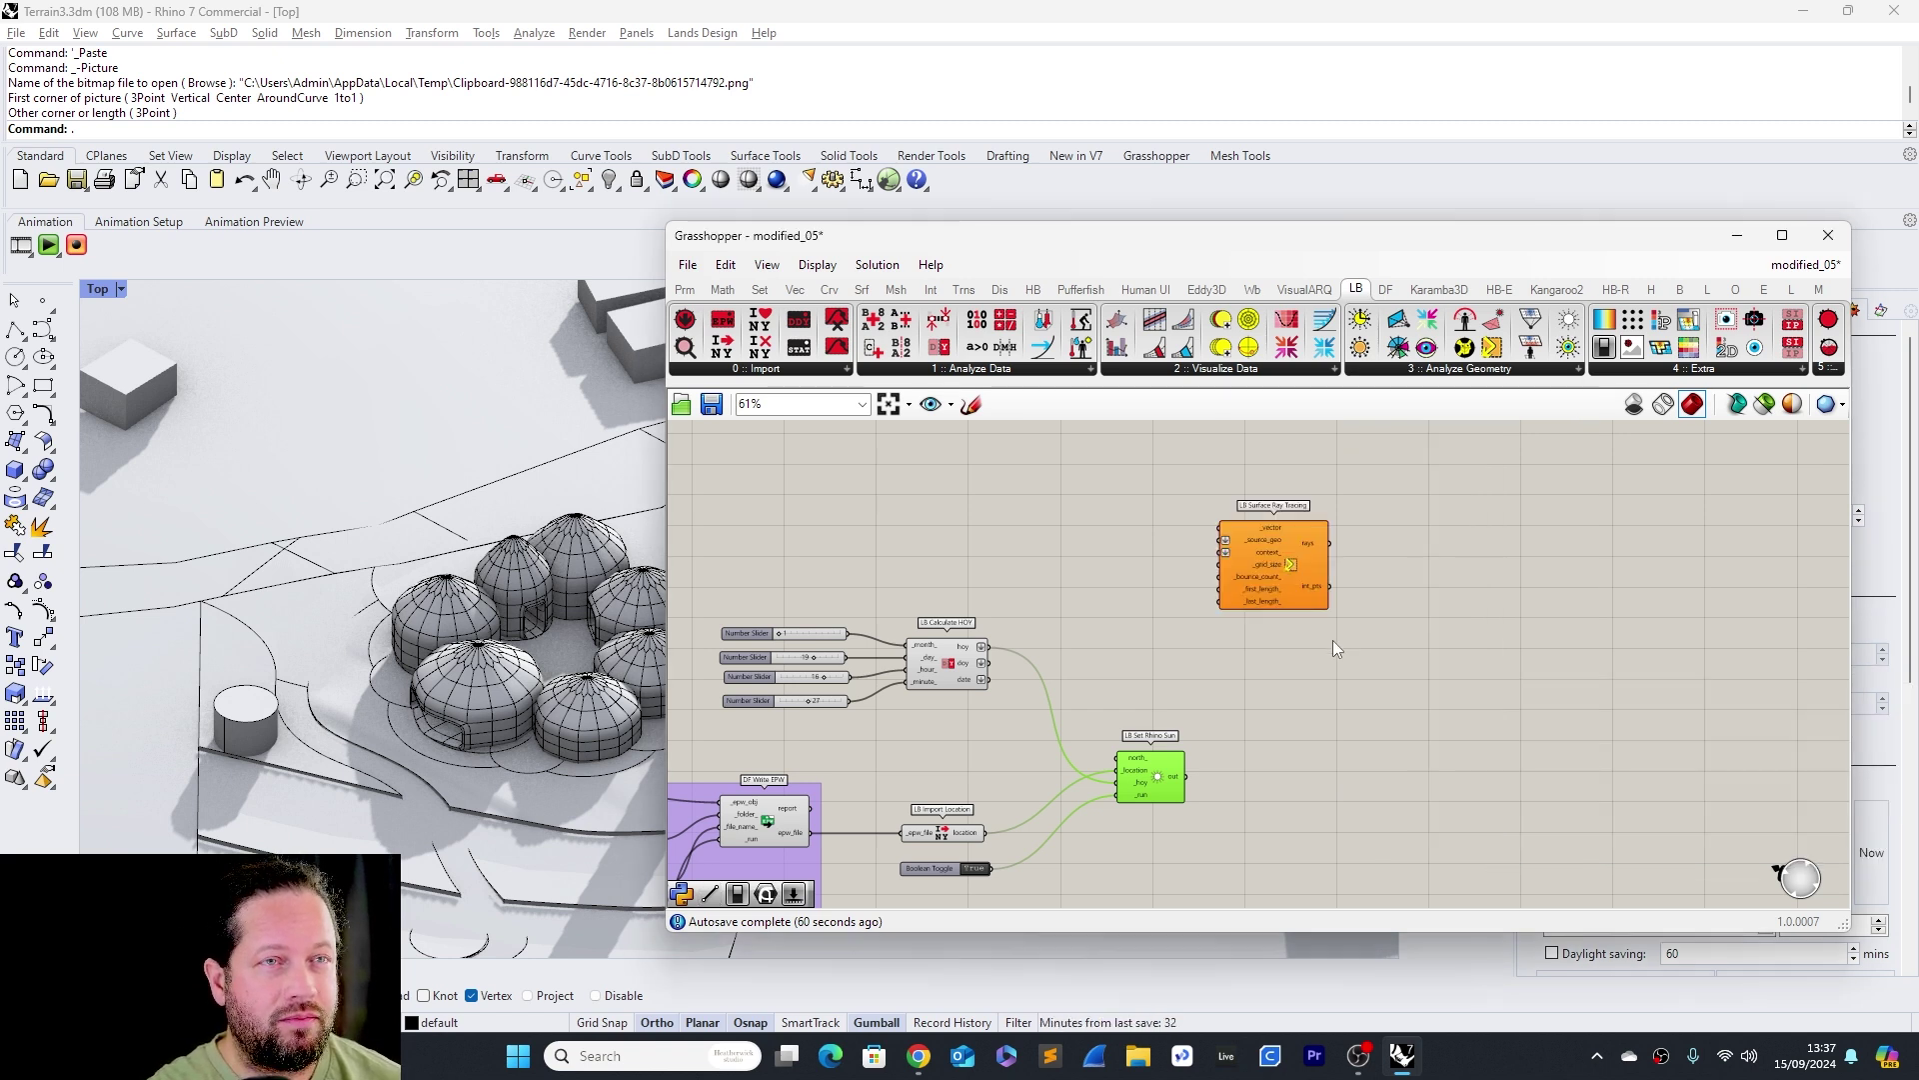
scroll(1300, 599, up, 1)
scroll(1310, 592, down, 2)
scroll(1309, 592, up, 3)
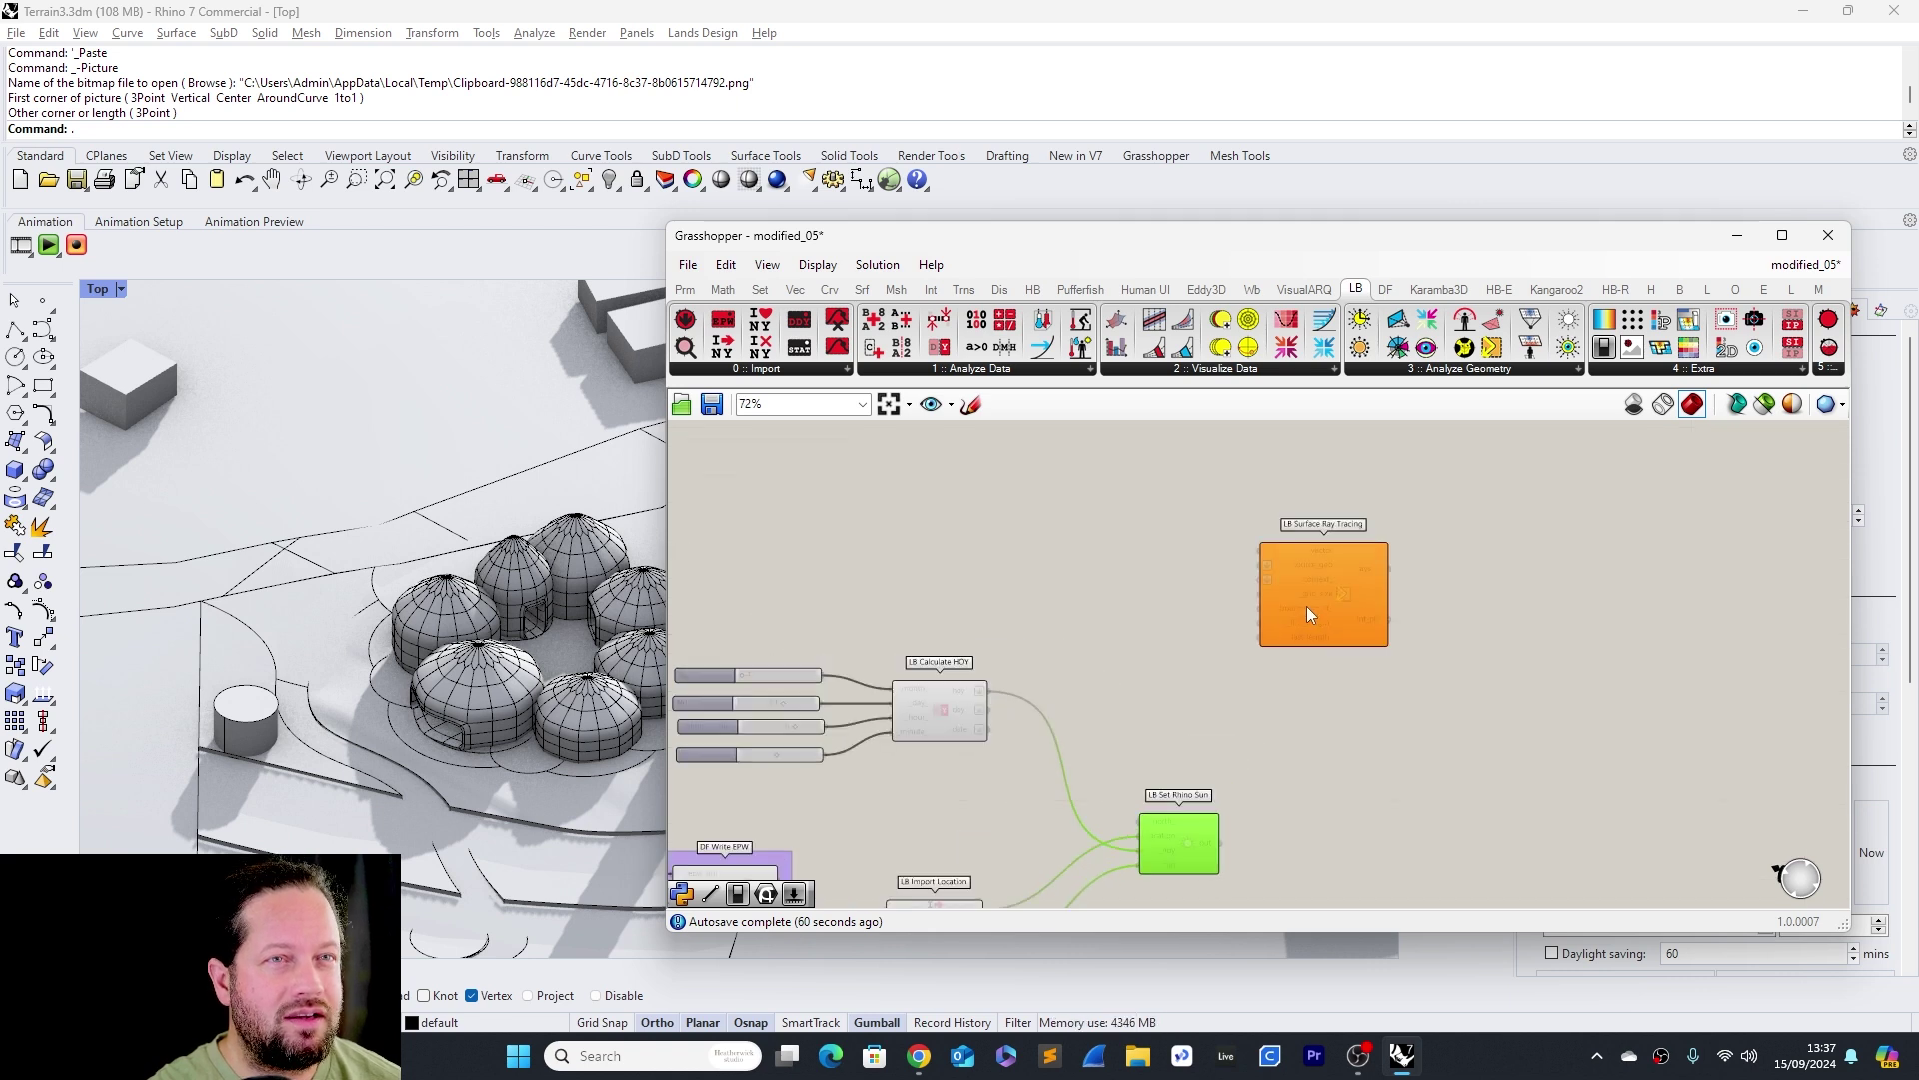
drag(1322, 582, 1491, 592)
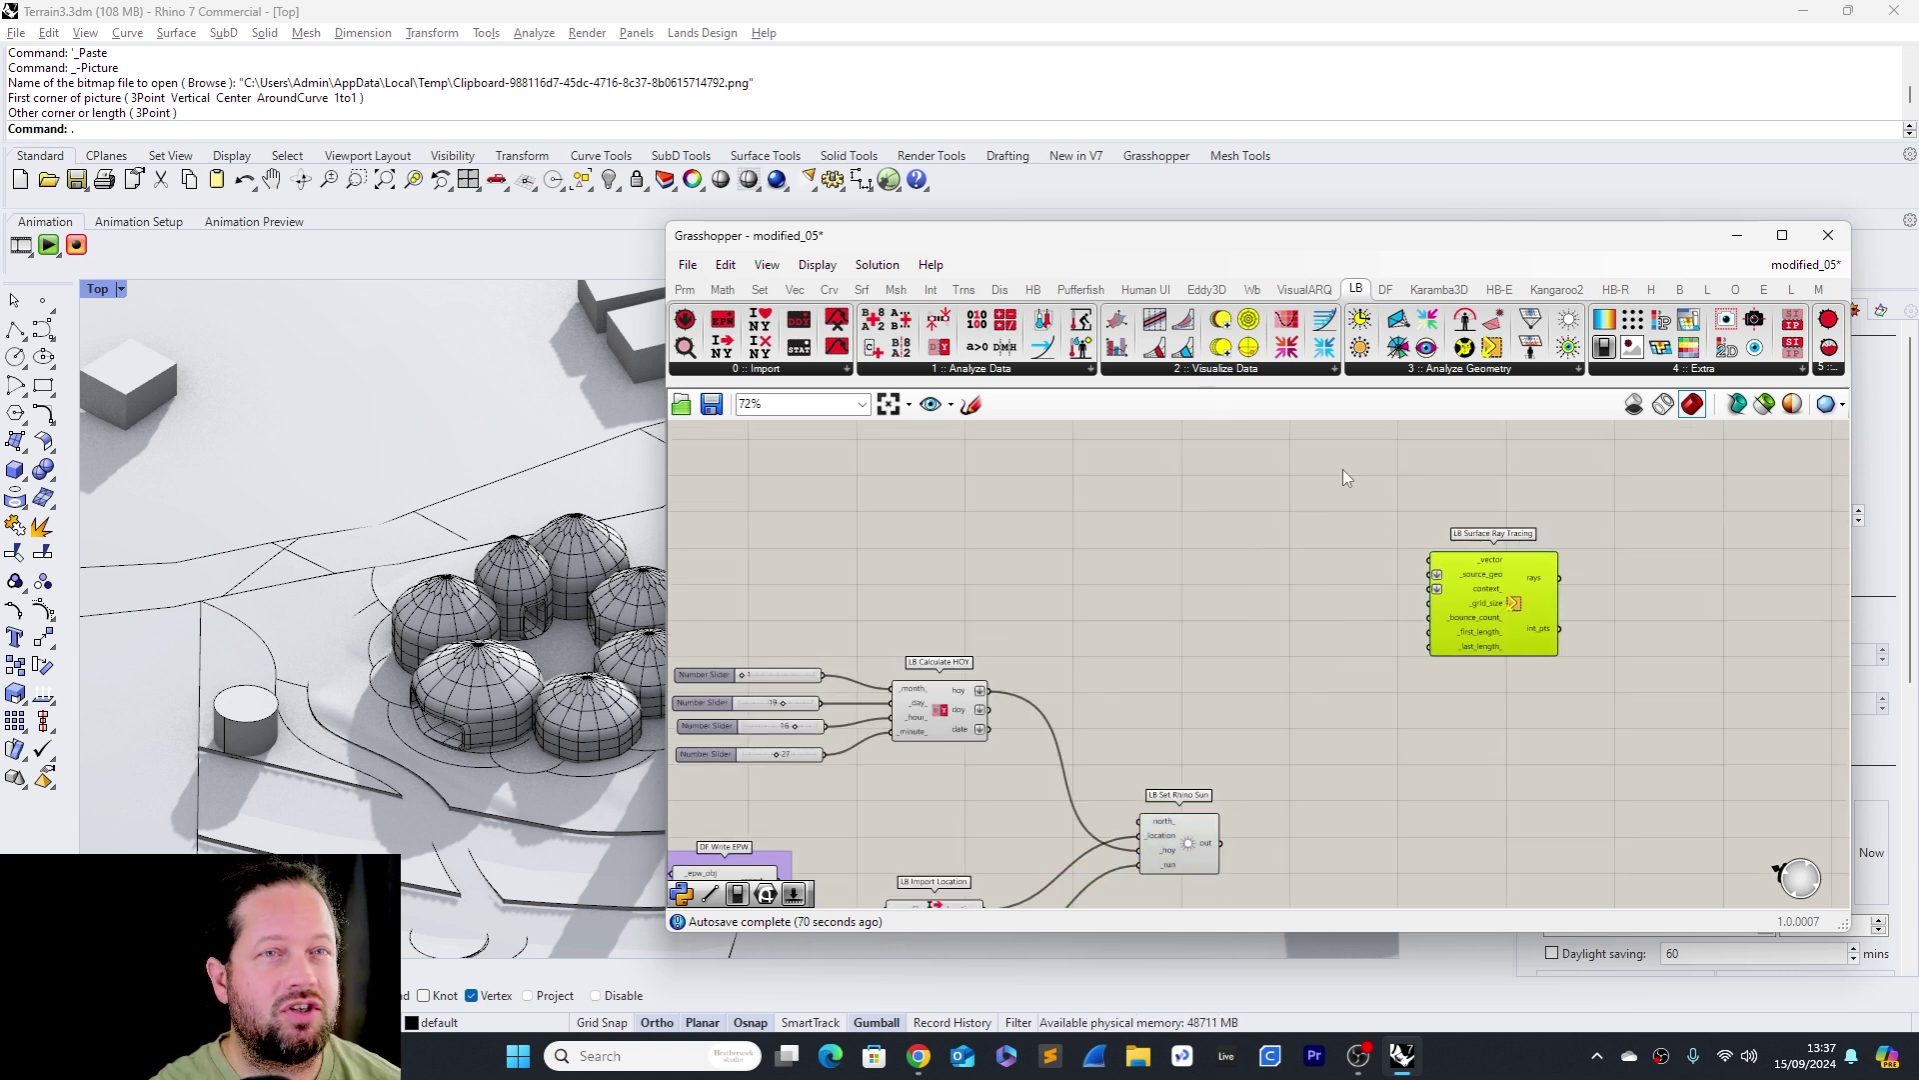
mouse_move(1470, 587)
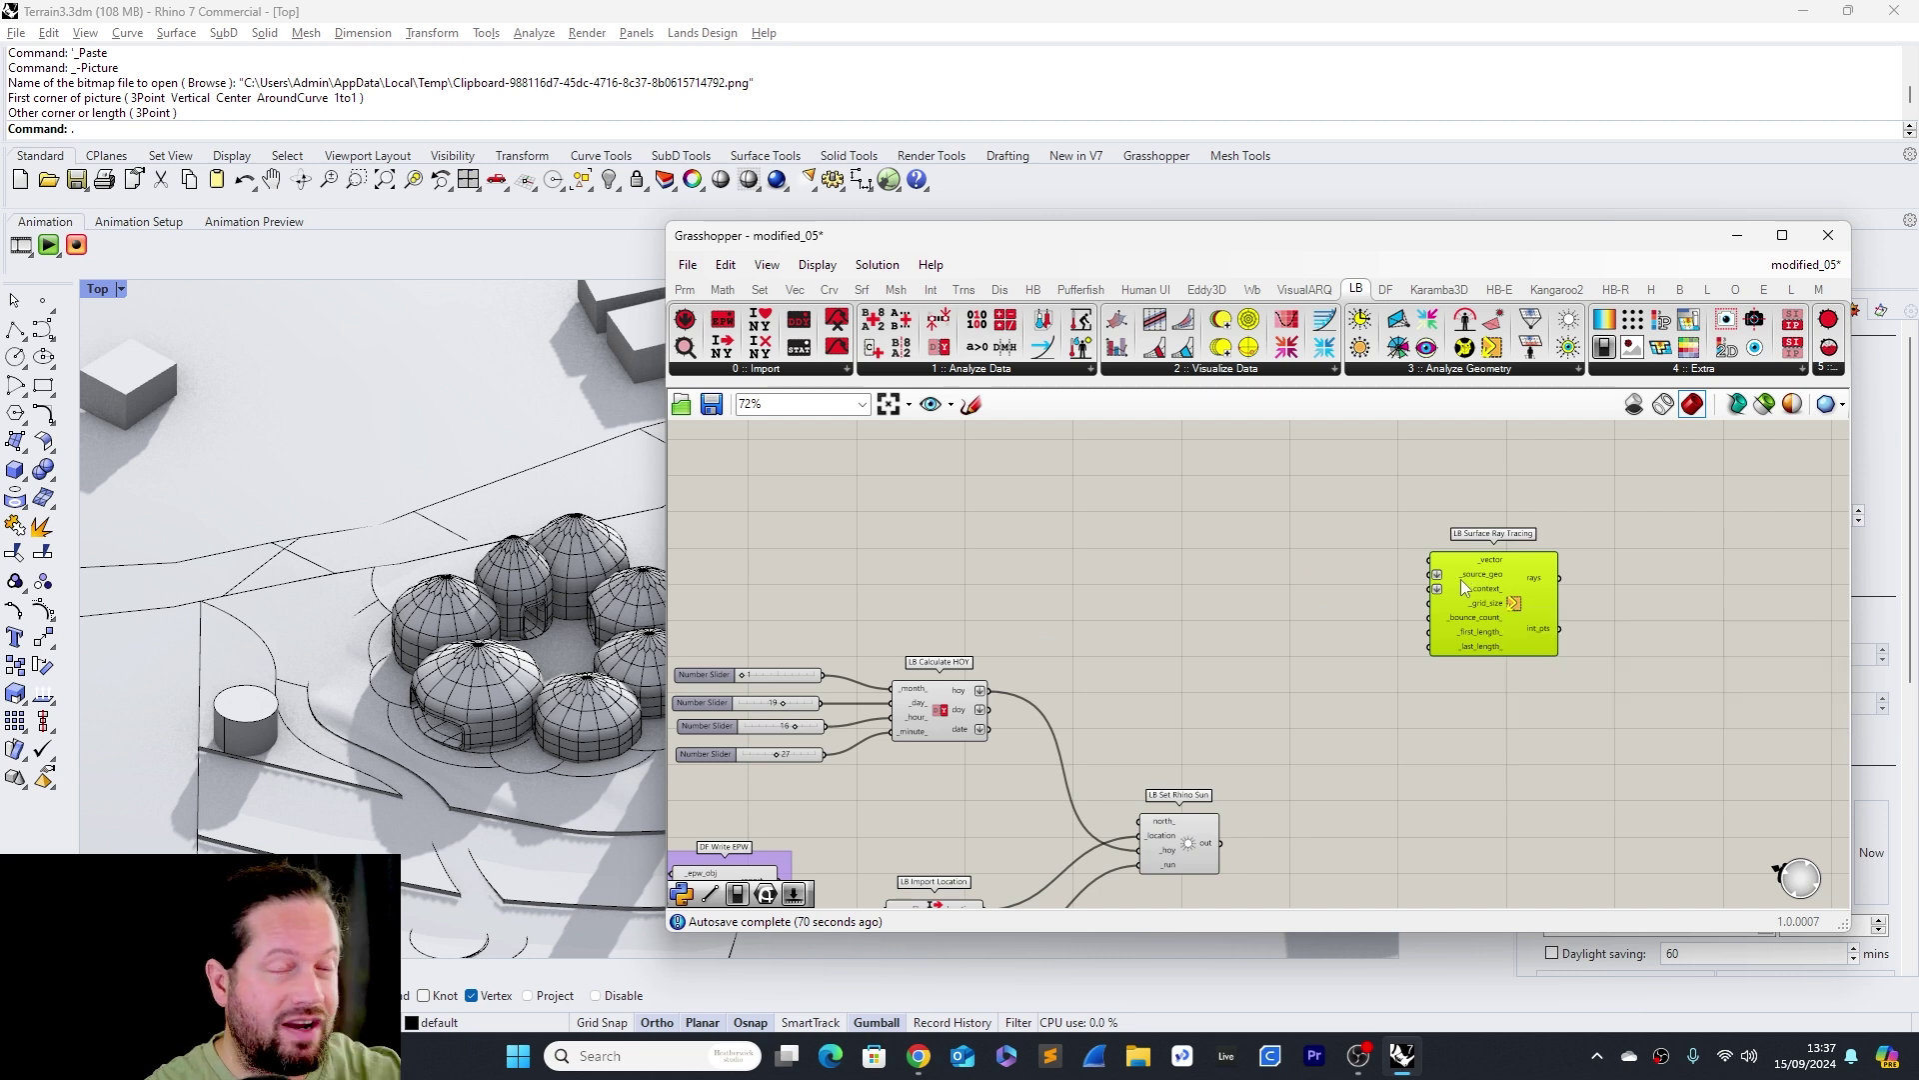
Uncover more of the Rhino viewport and move the date sliders with LB Calculate HOY slightly higher on the canvas
drag(909, 248, 1033, 240)
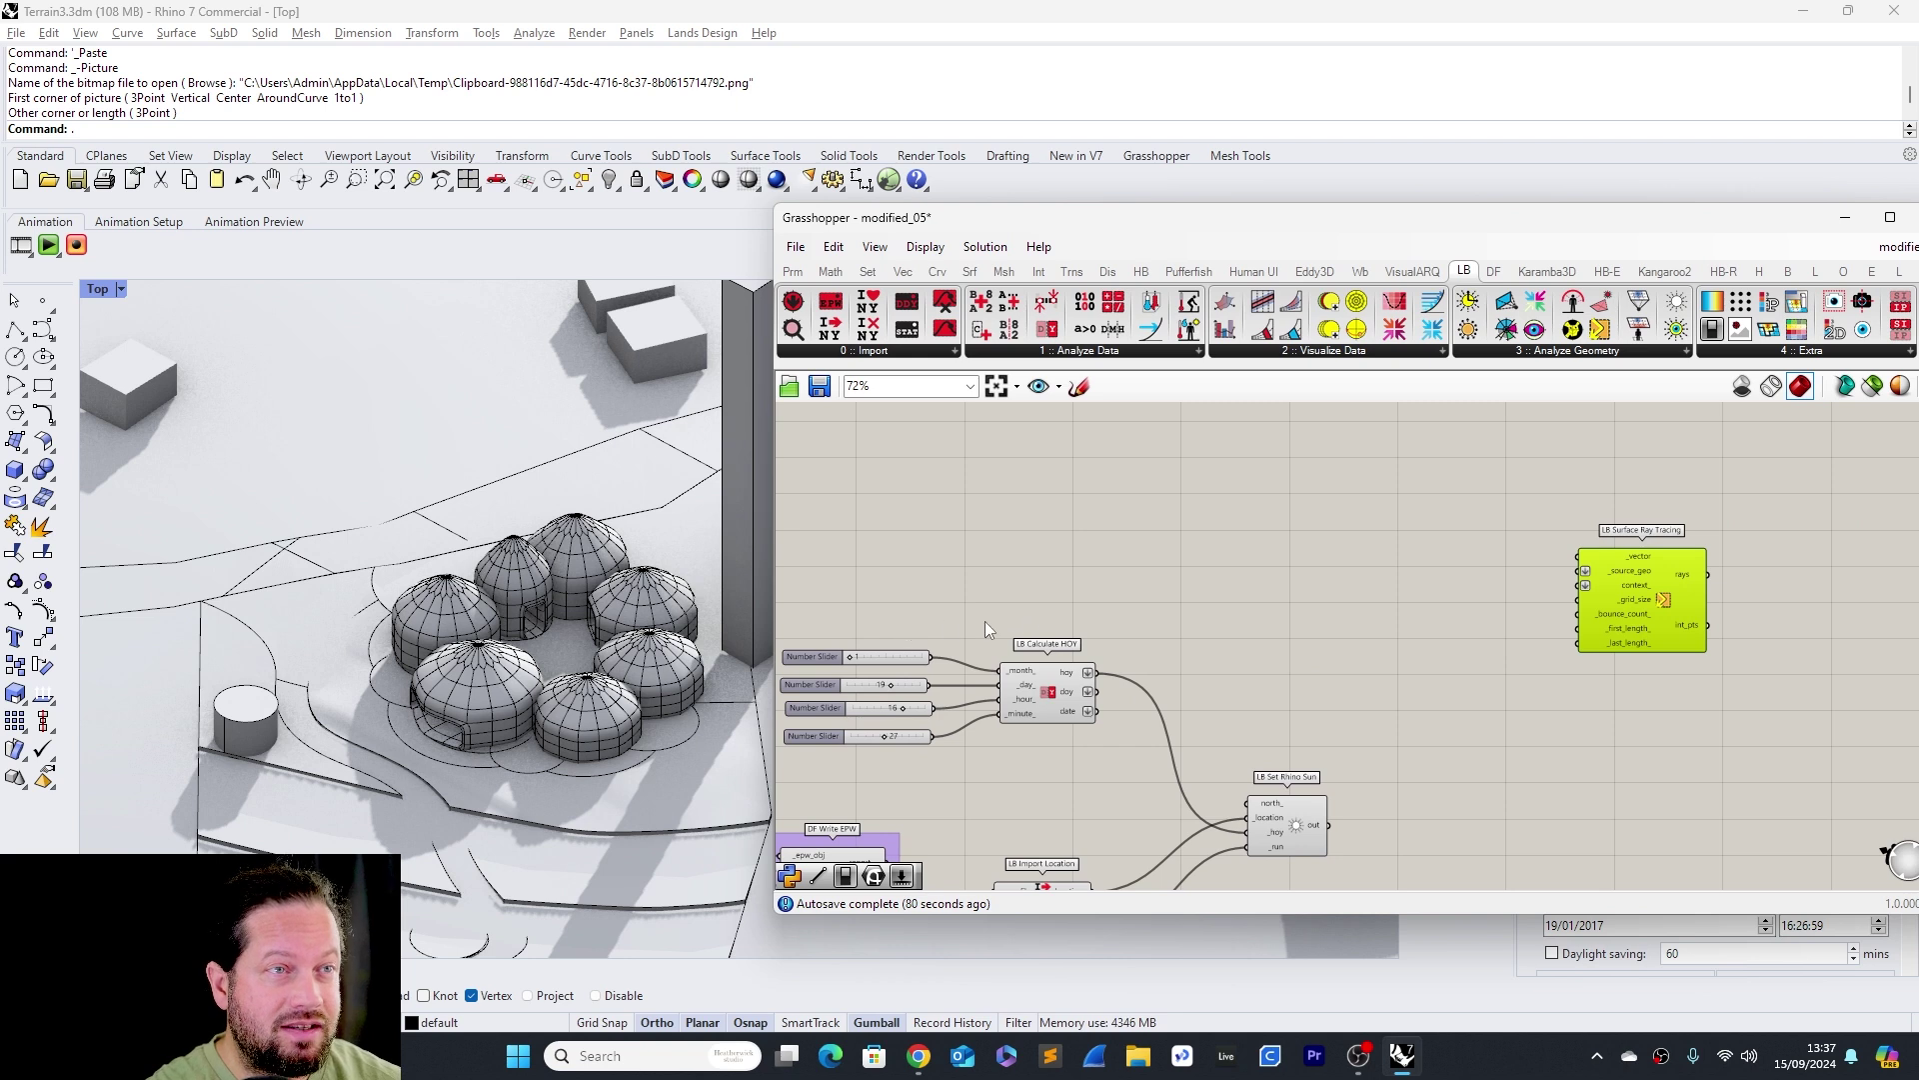
scroll(950, 625, down, 1)
drag(787, 608, 1111, 761)
drag(1035, 683, 1032, 649)
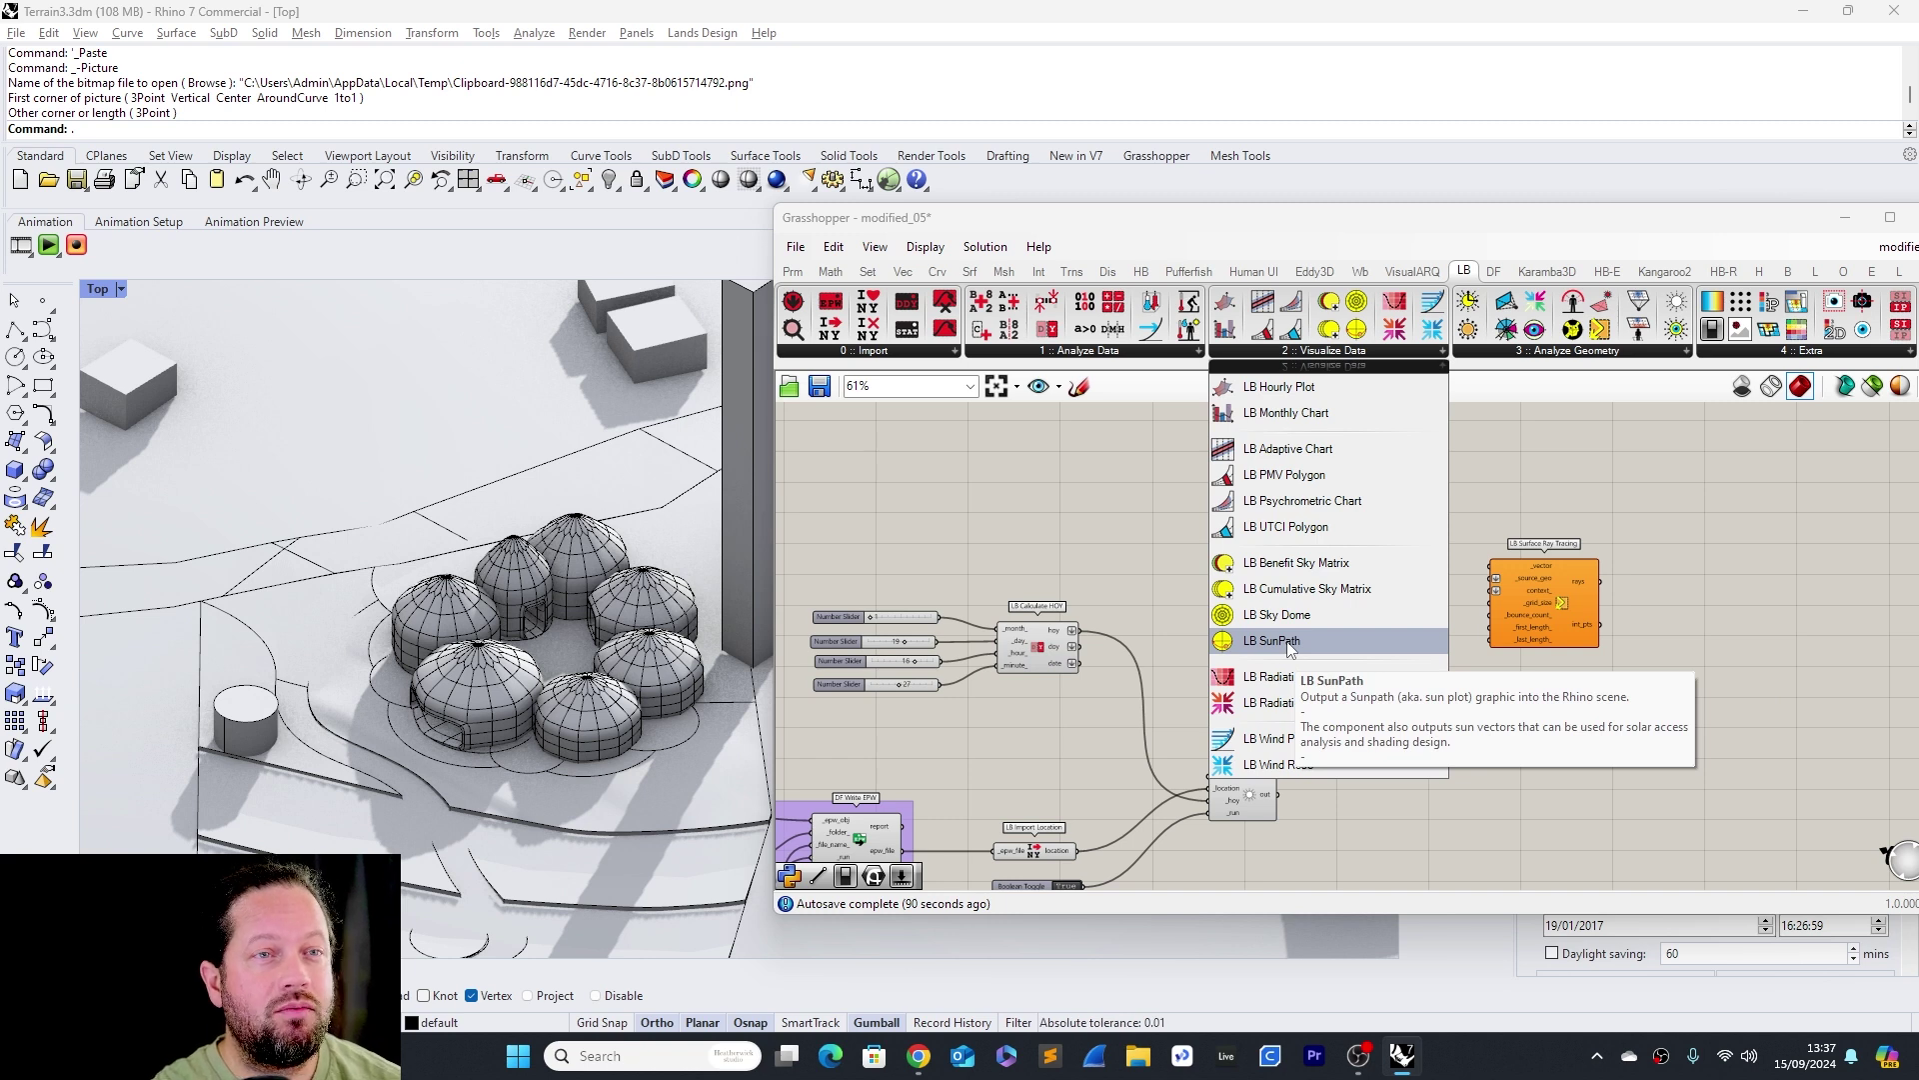
Add an LB SunPath component between LB Calculate HOY and LB Surface Ray Tracing
click(1289, 645)
click(1317, 600)
scroll(1317, 600, up, 3)
scroll(1260, 550, down, 4)
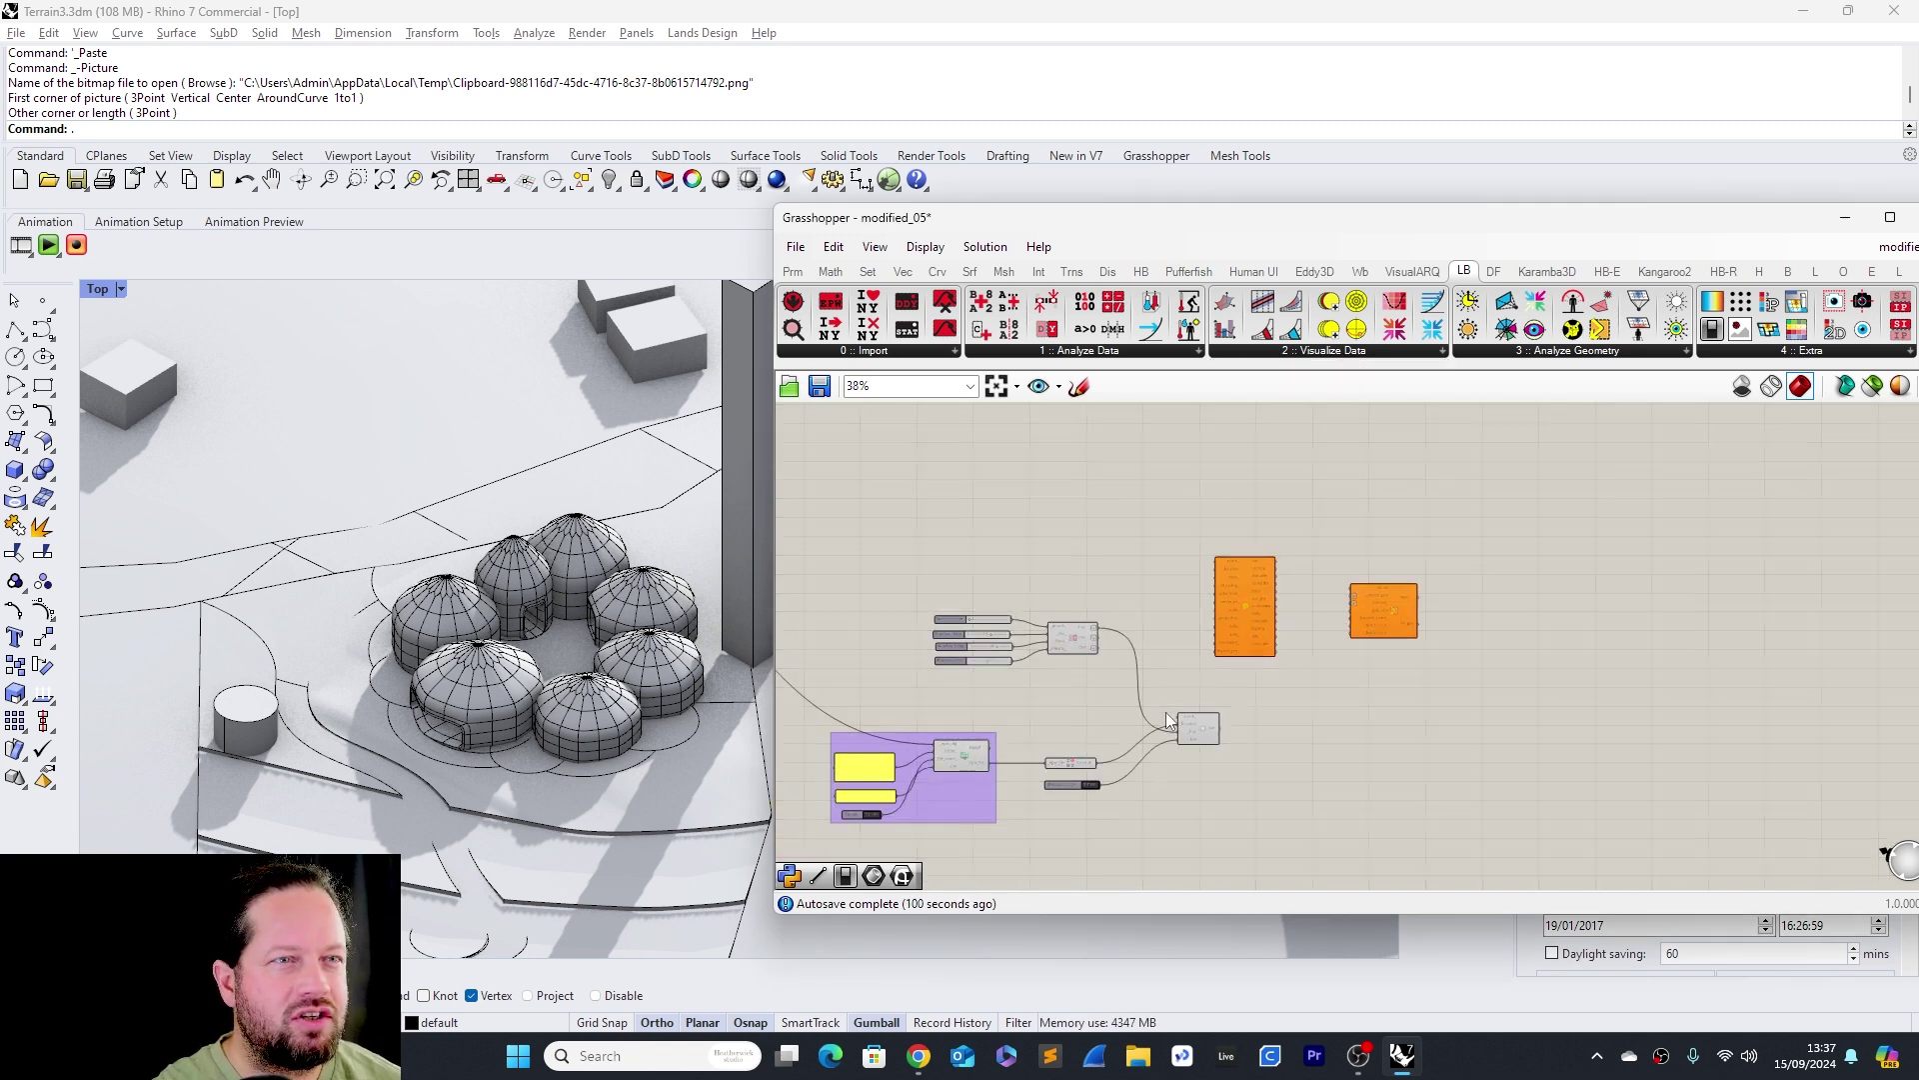
Connect the location of LB Import Location to _location and the hoy of LB Calculate HOY to hoys_ of LB SunPath
scroll(1140, 717, up, 2)
drag(1030, 816, 1257, 444)
scroll(1089, 540, up, 2)
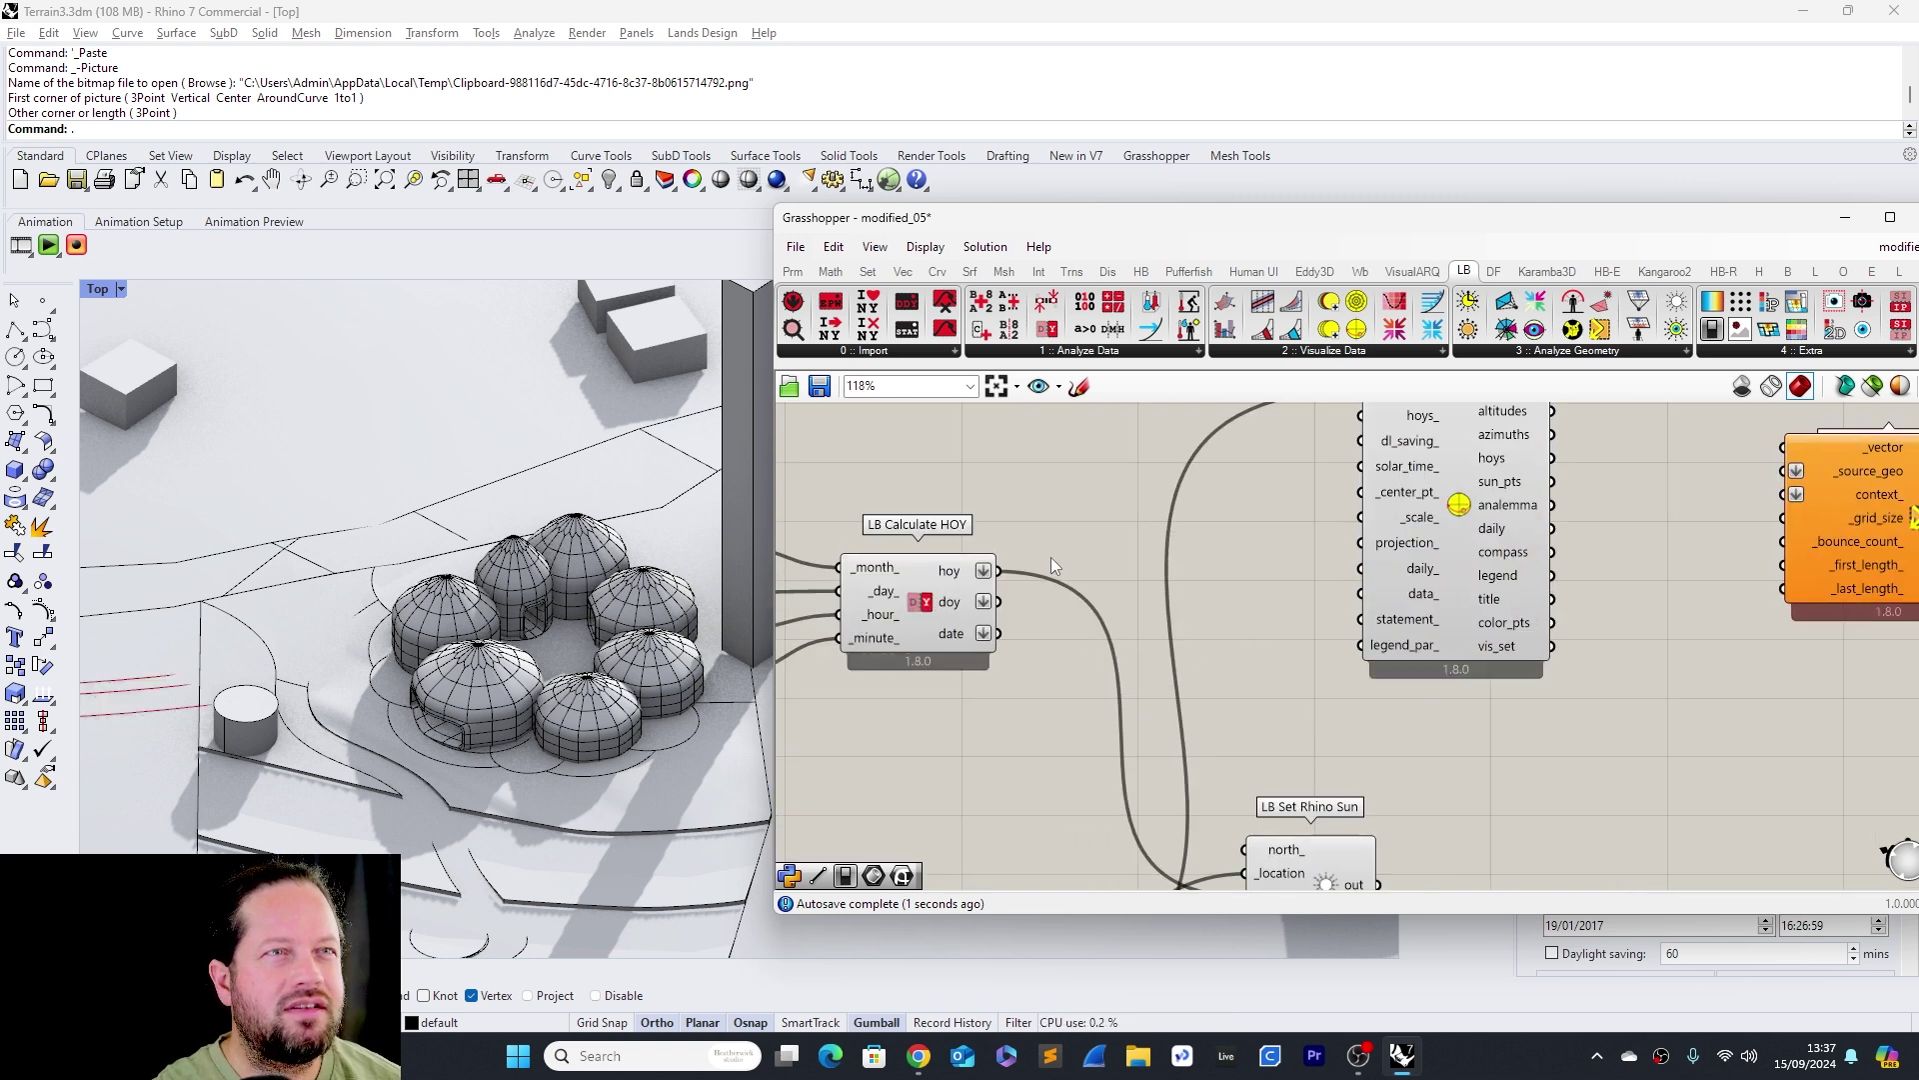
click(1426, 480)
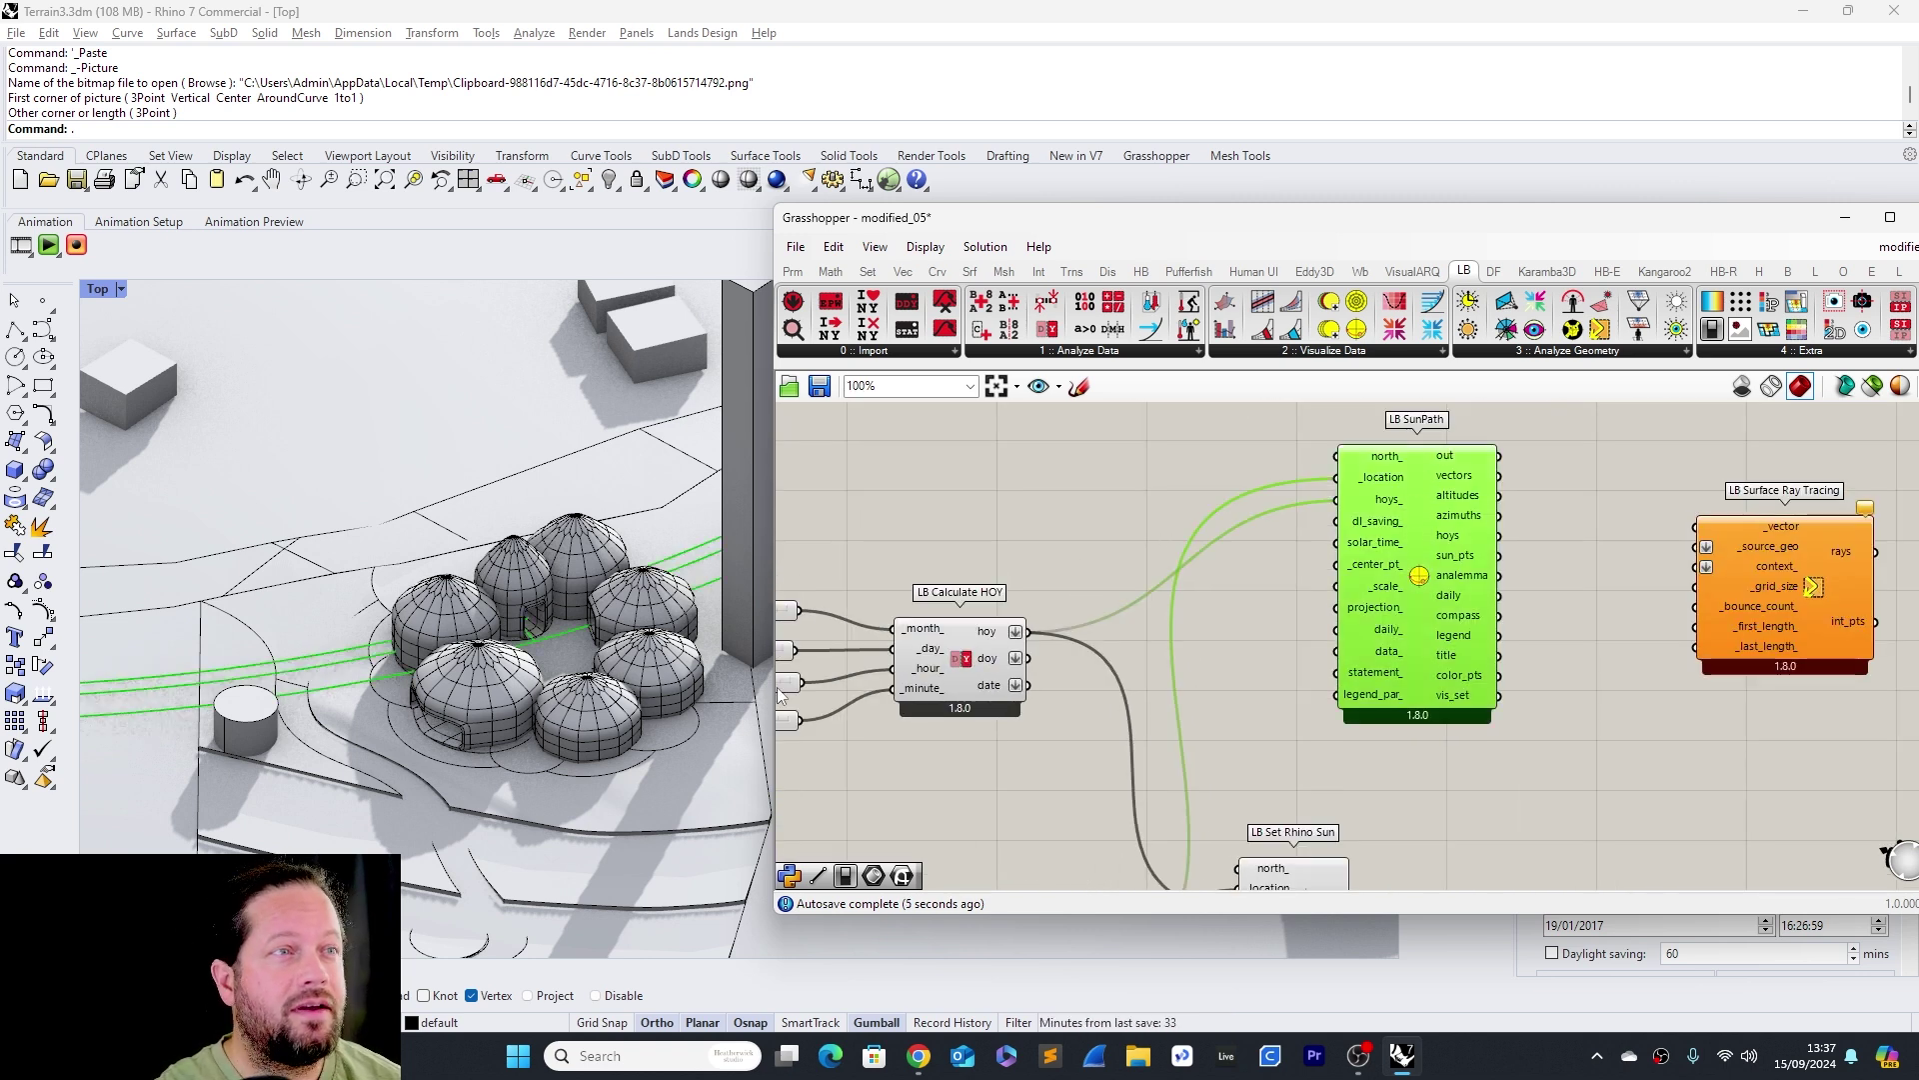
Examine the sun path's size and position relative to the domed buildings and the courtyard surface between them
scroll(514, 657, down, 15)
right_drag(514, 650, 535, 579)
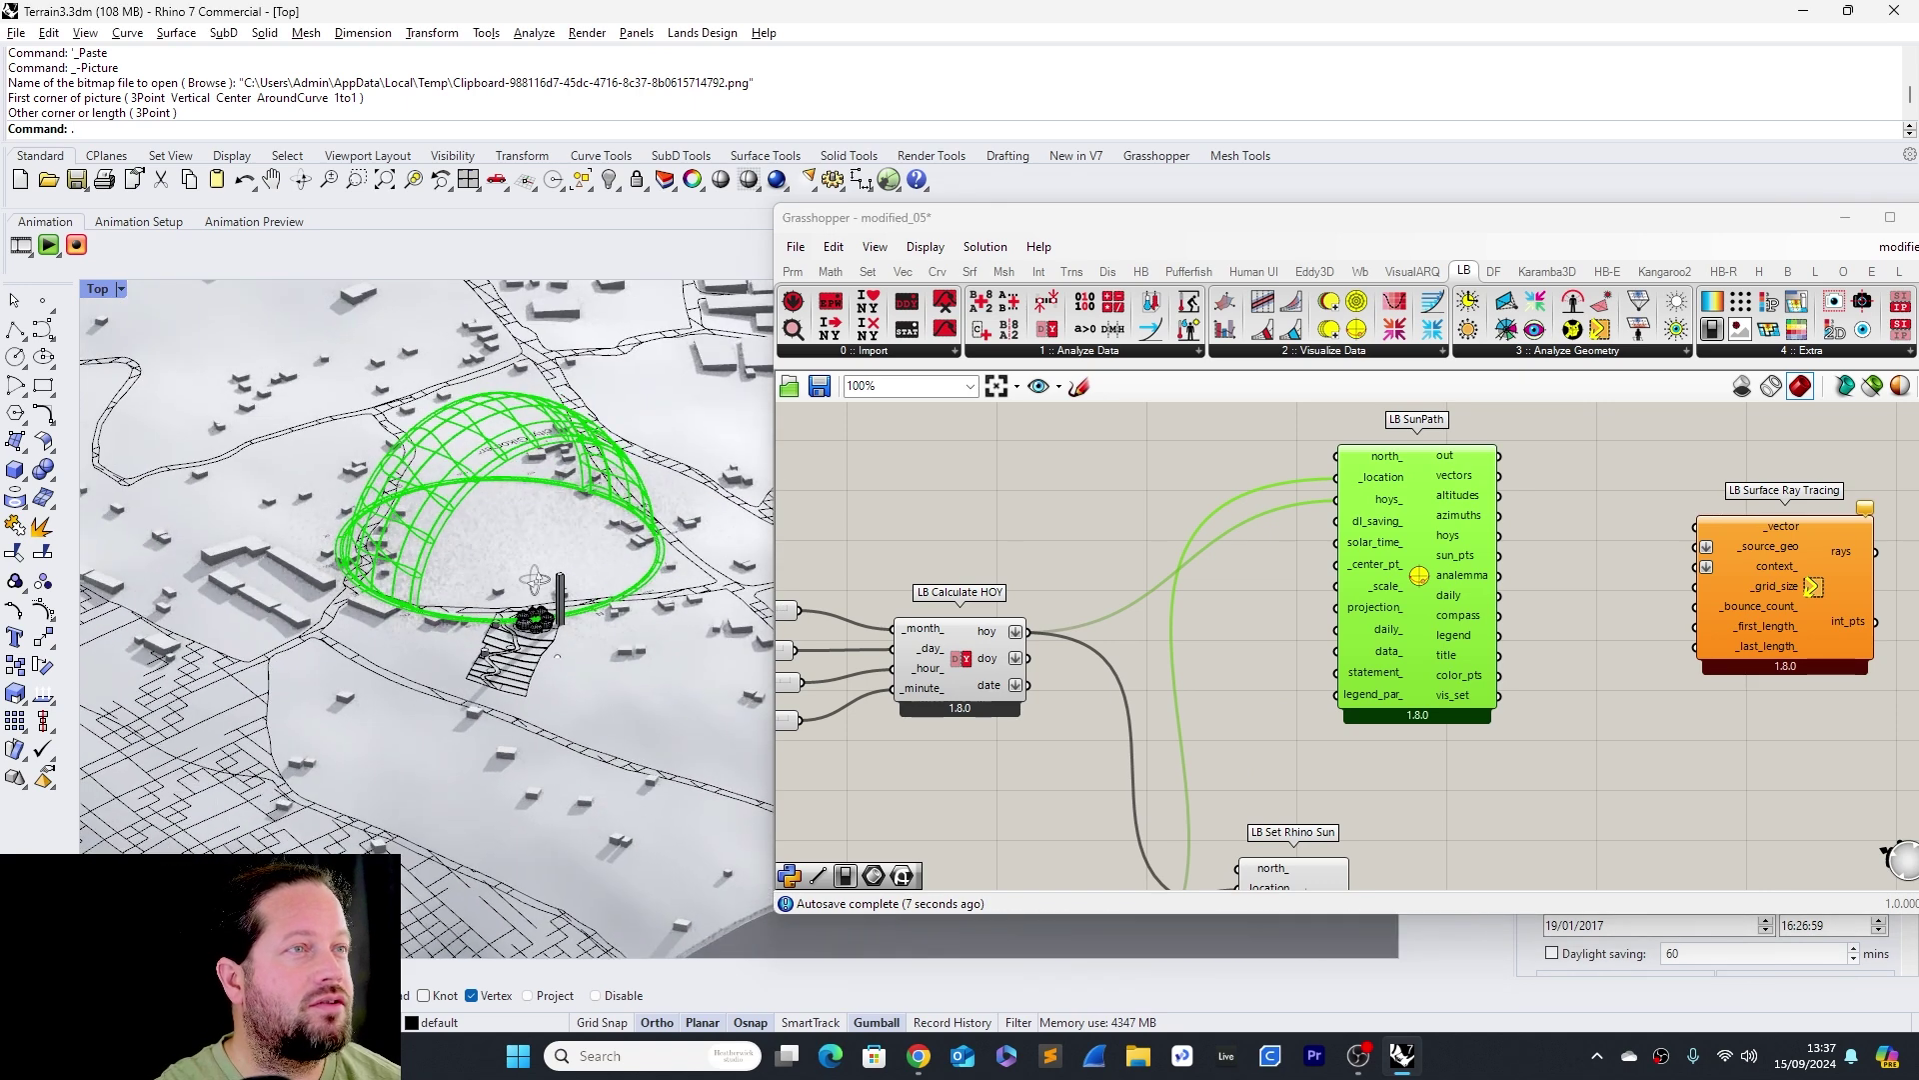
scroll(535, 580, up, 4)
scroll(674, 645, down, 3)
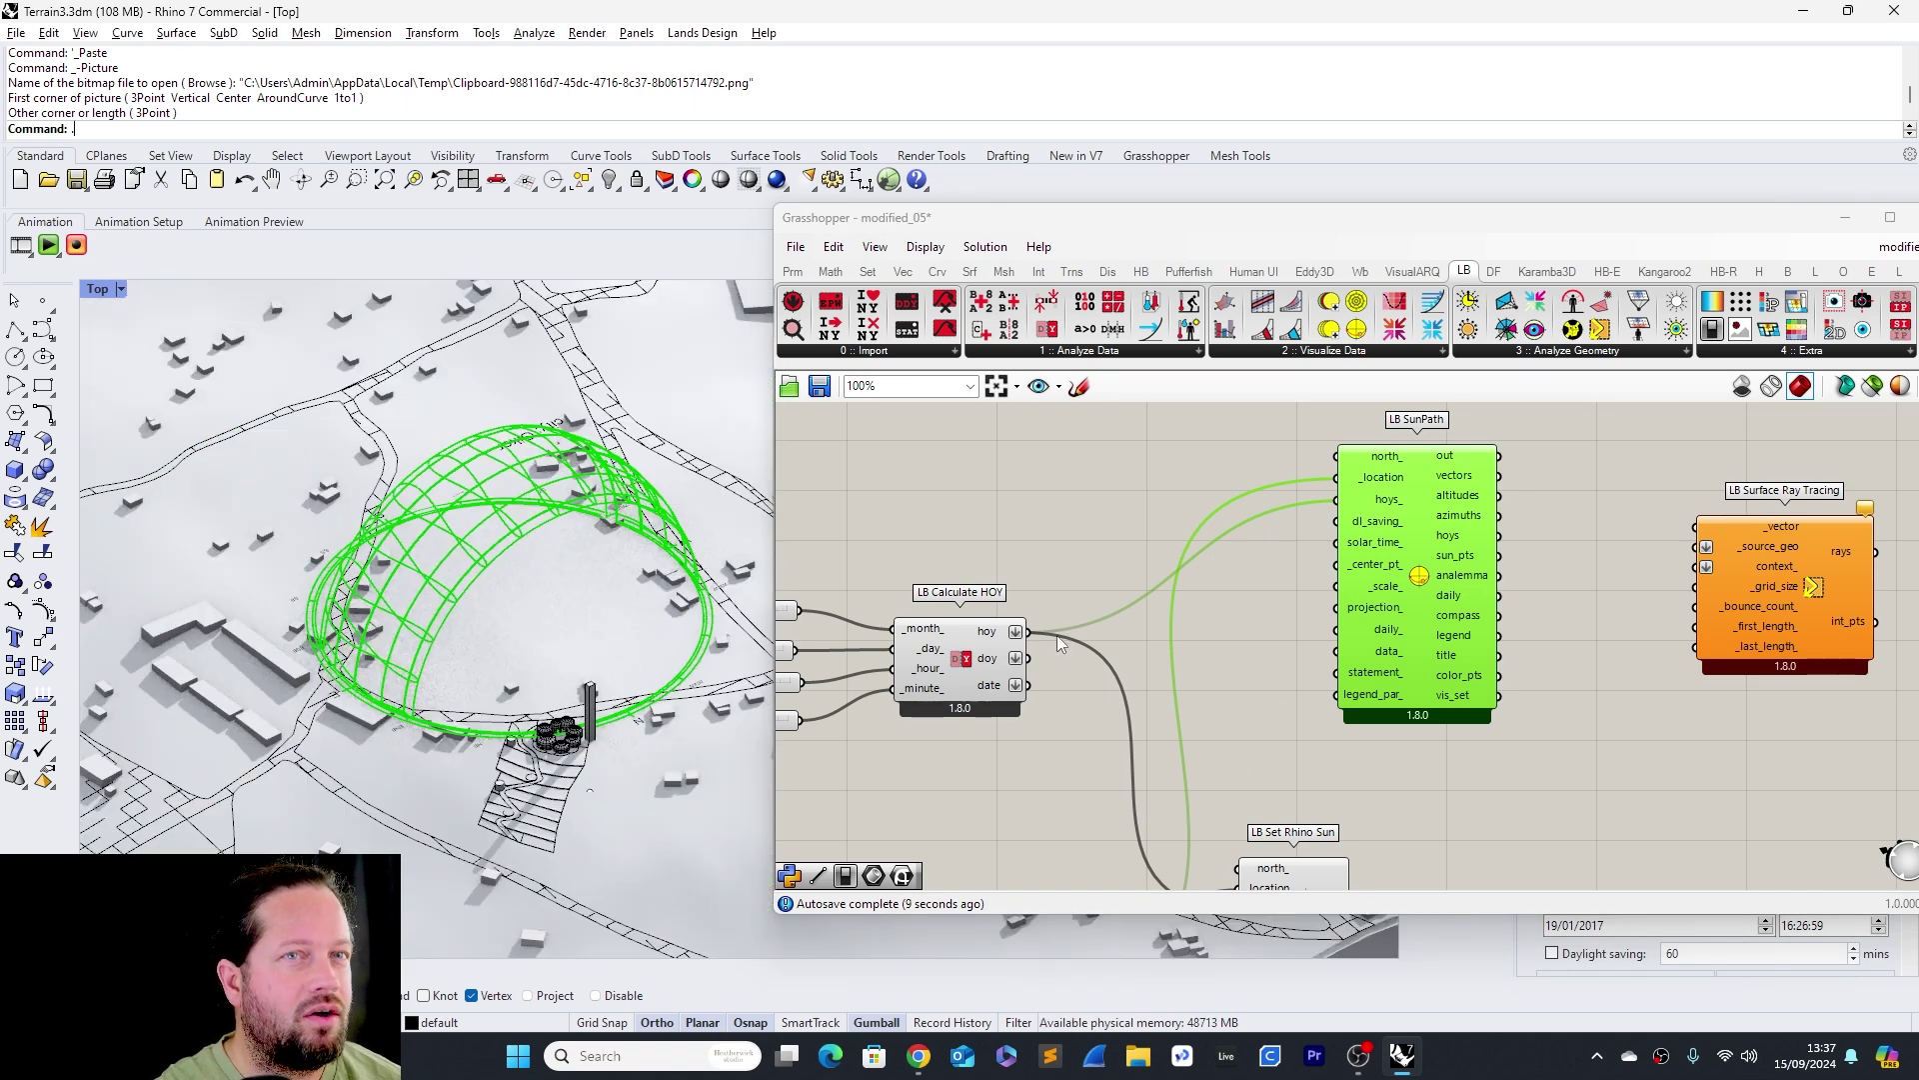
scroll(632, 723, up, 5)
scroll(520, 618, down, 3)
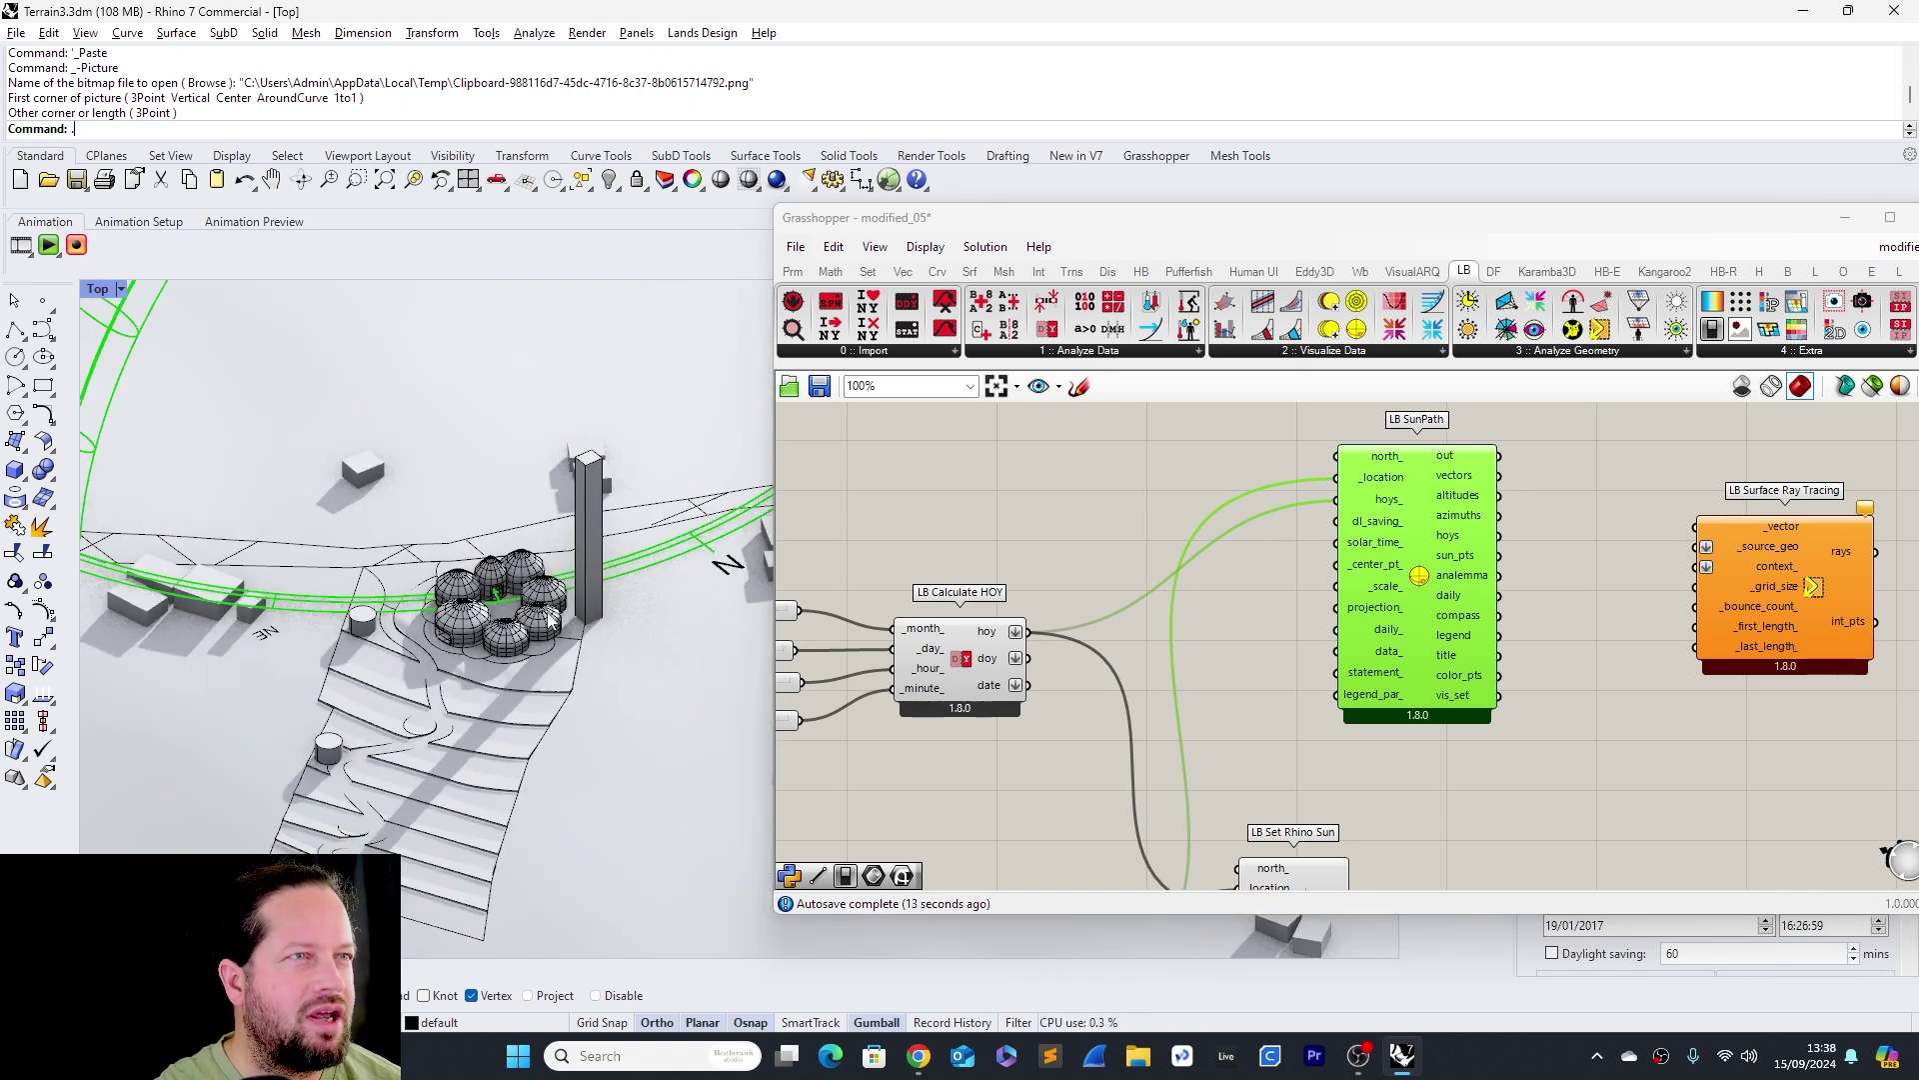
scroll(480, 723, up, 5)
click(365, 410)
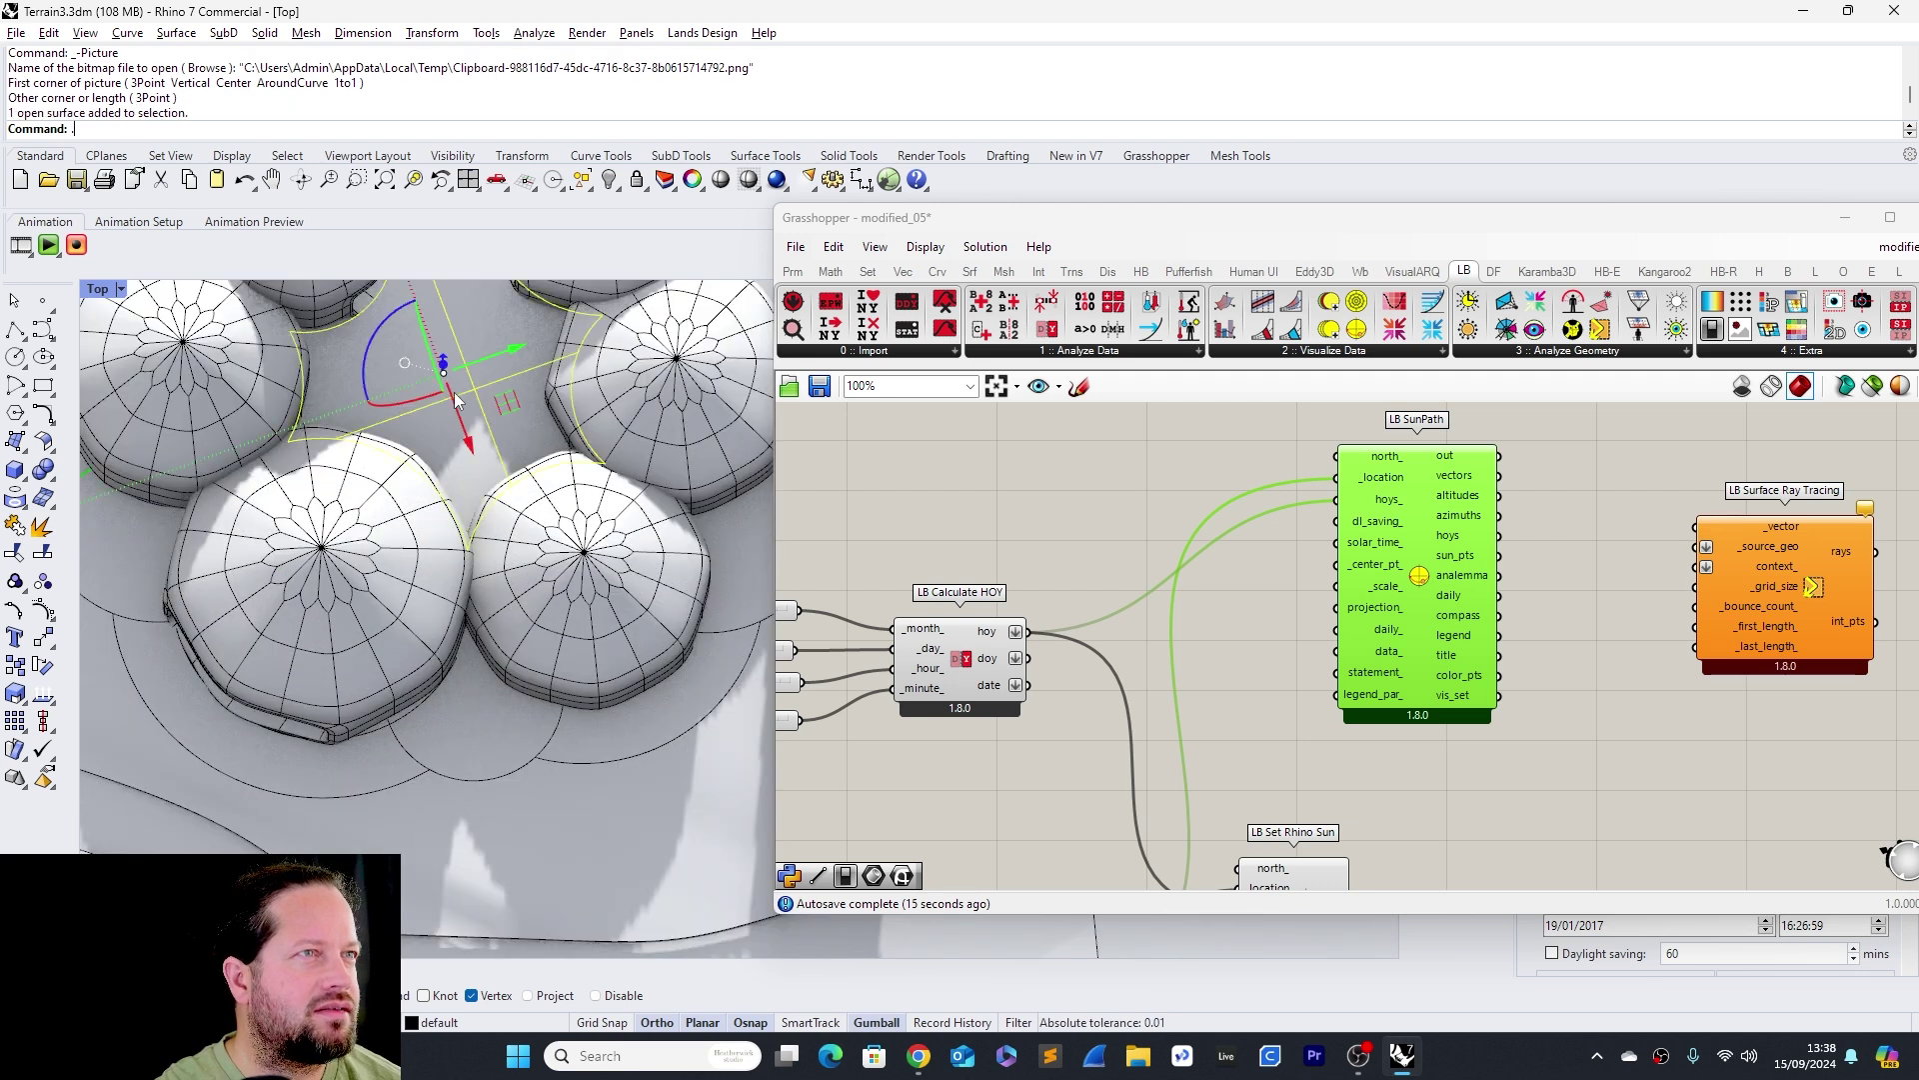
scroll(519, 611, down, 3)
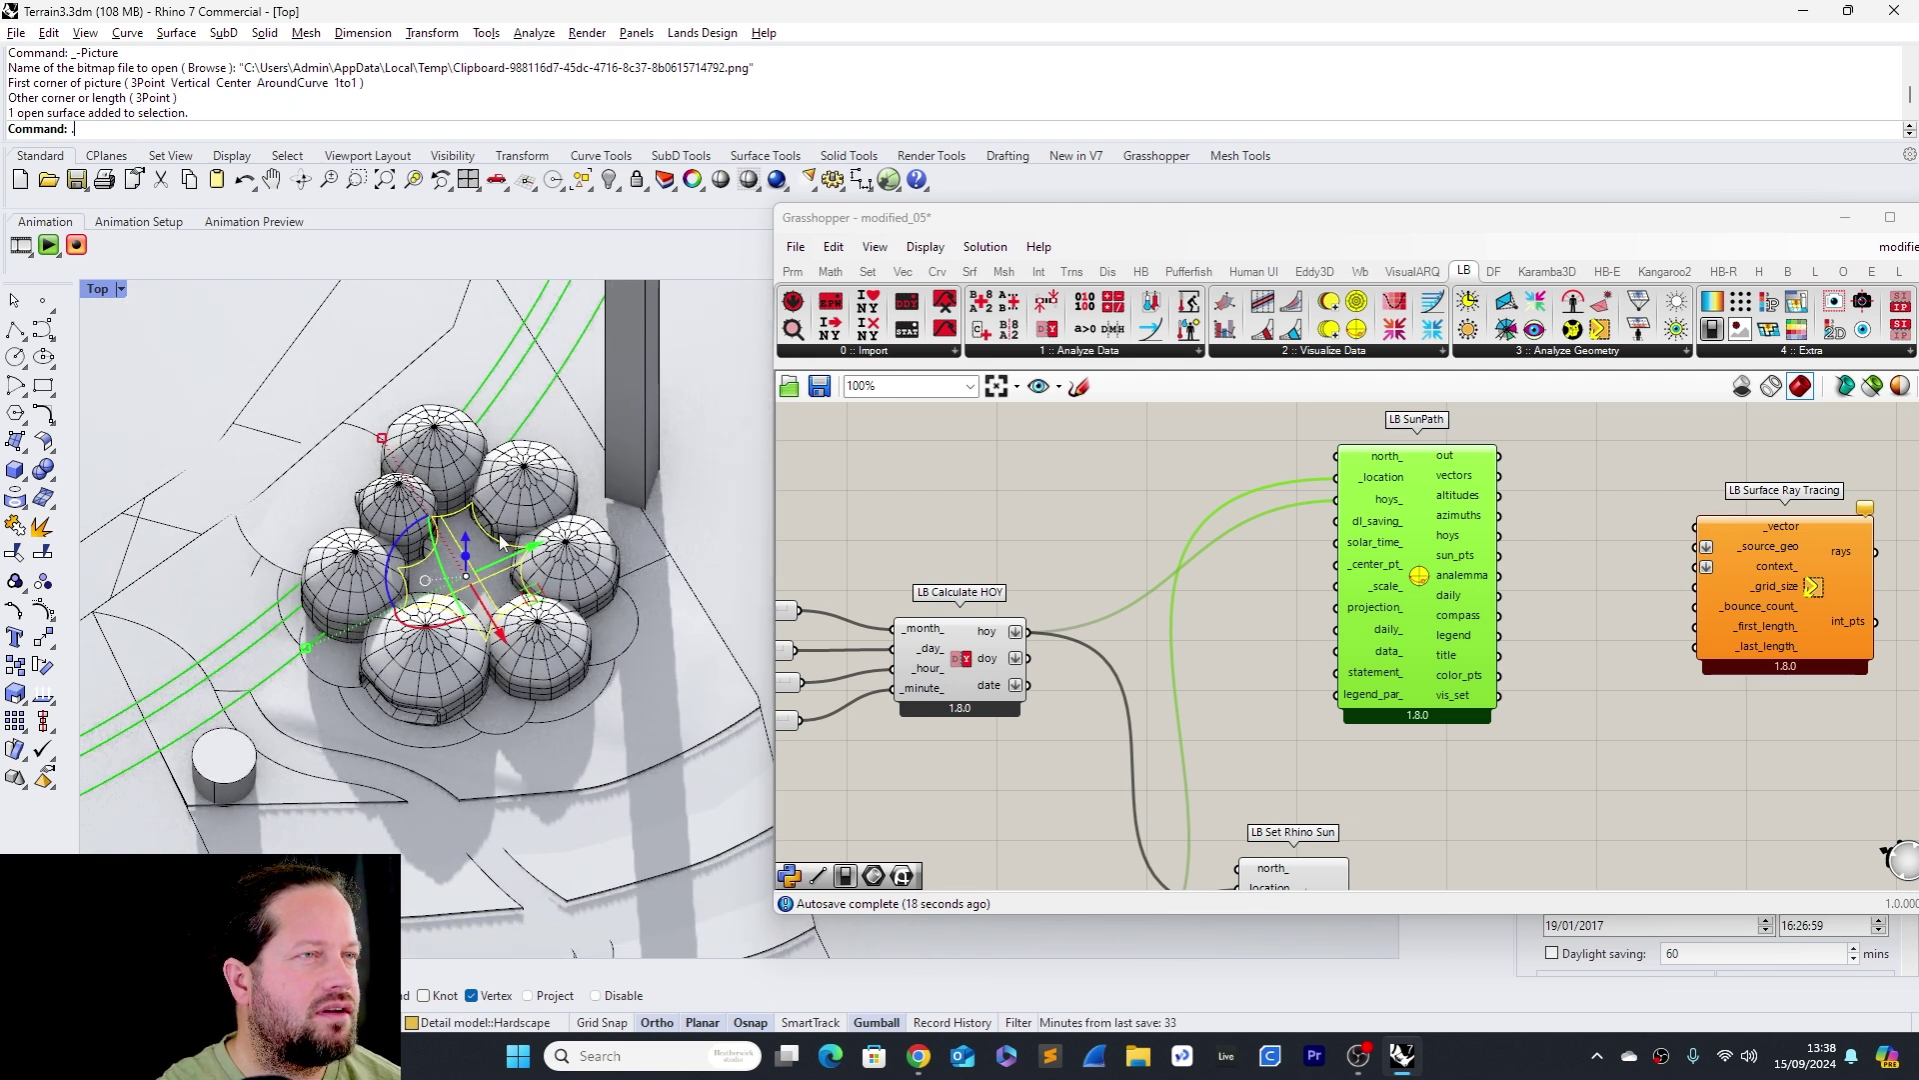
scroll(460, 580, up, 4)
scroll(460, 580, down, 8)
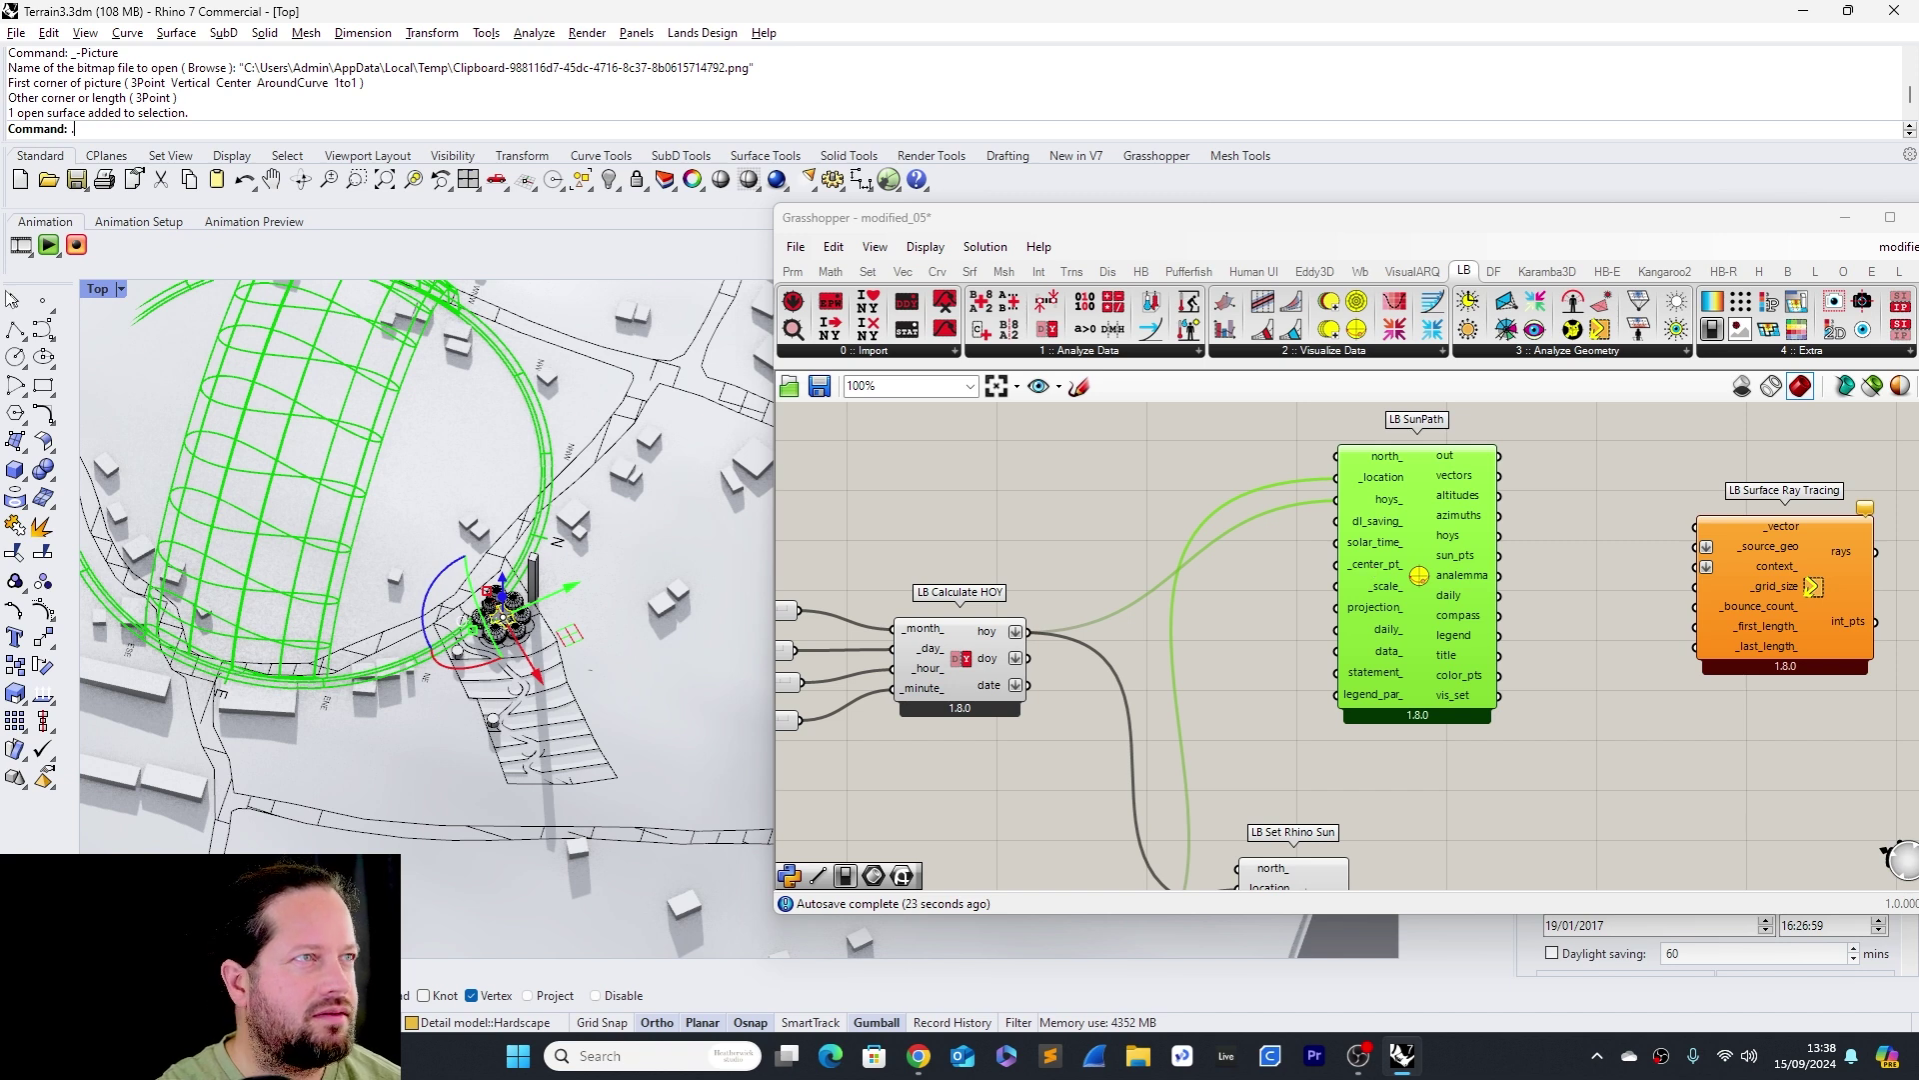
Place a point object in the middle of the courtyard between the domed buildings
right_click(1409, 562)
click(42, 300)
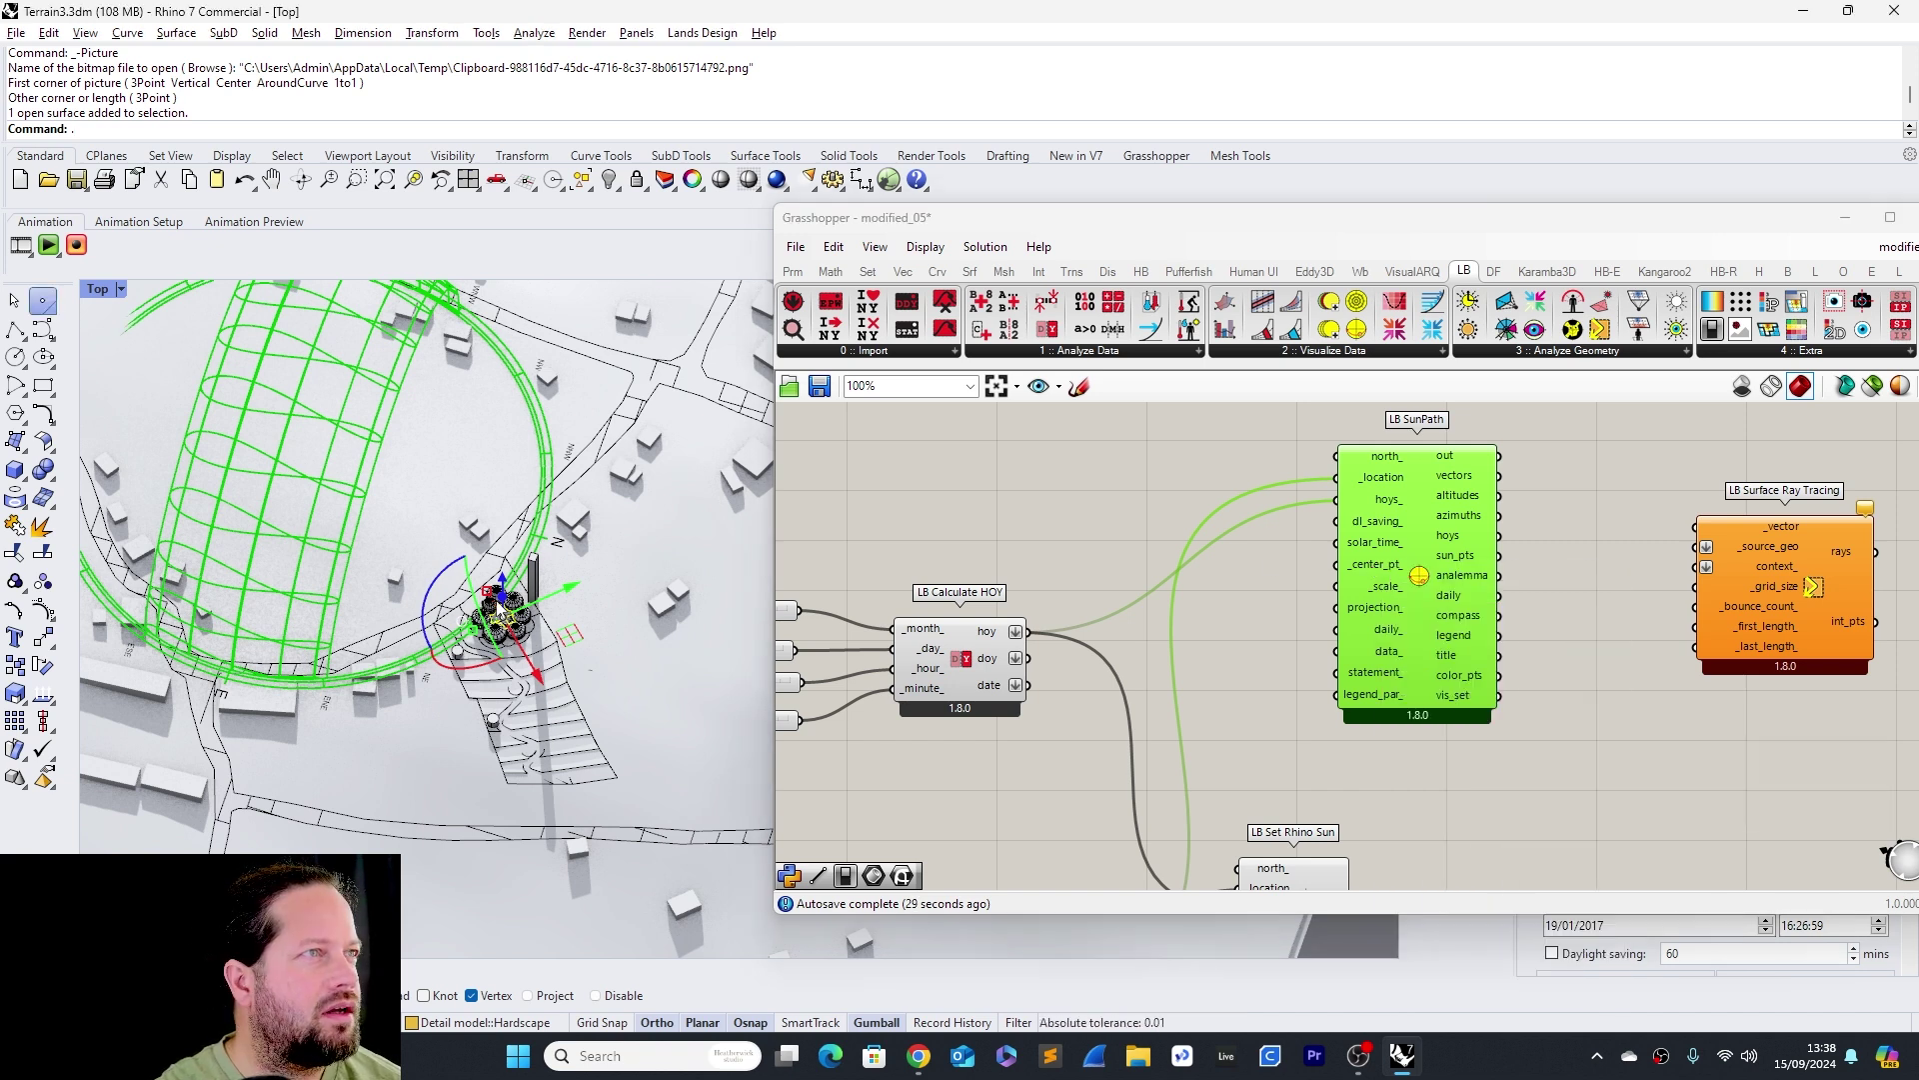
scroll(539, 606, up, 8)
scroll(538, 605, up, 8)
click(484, 608)
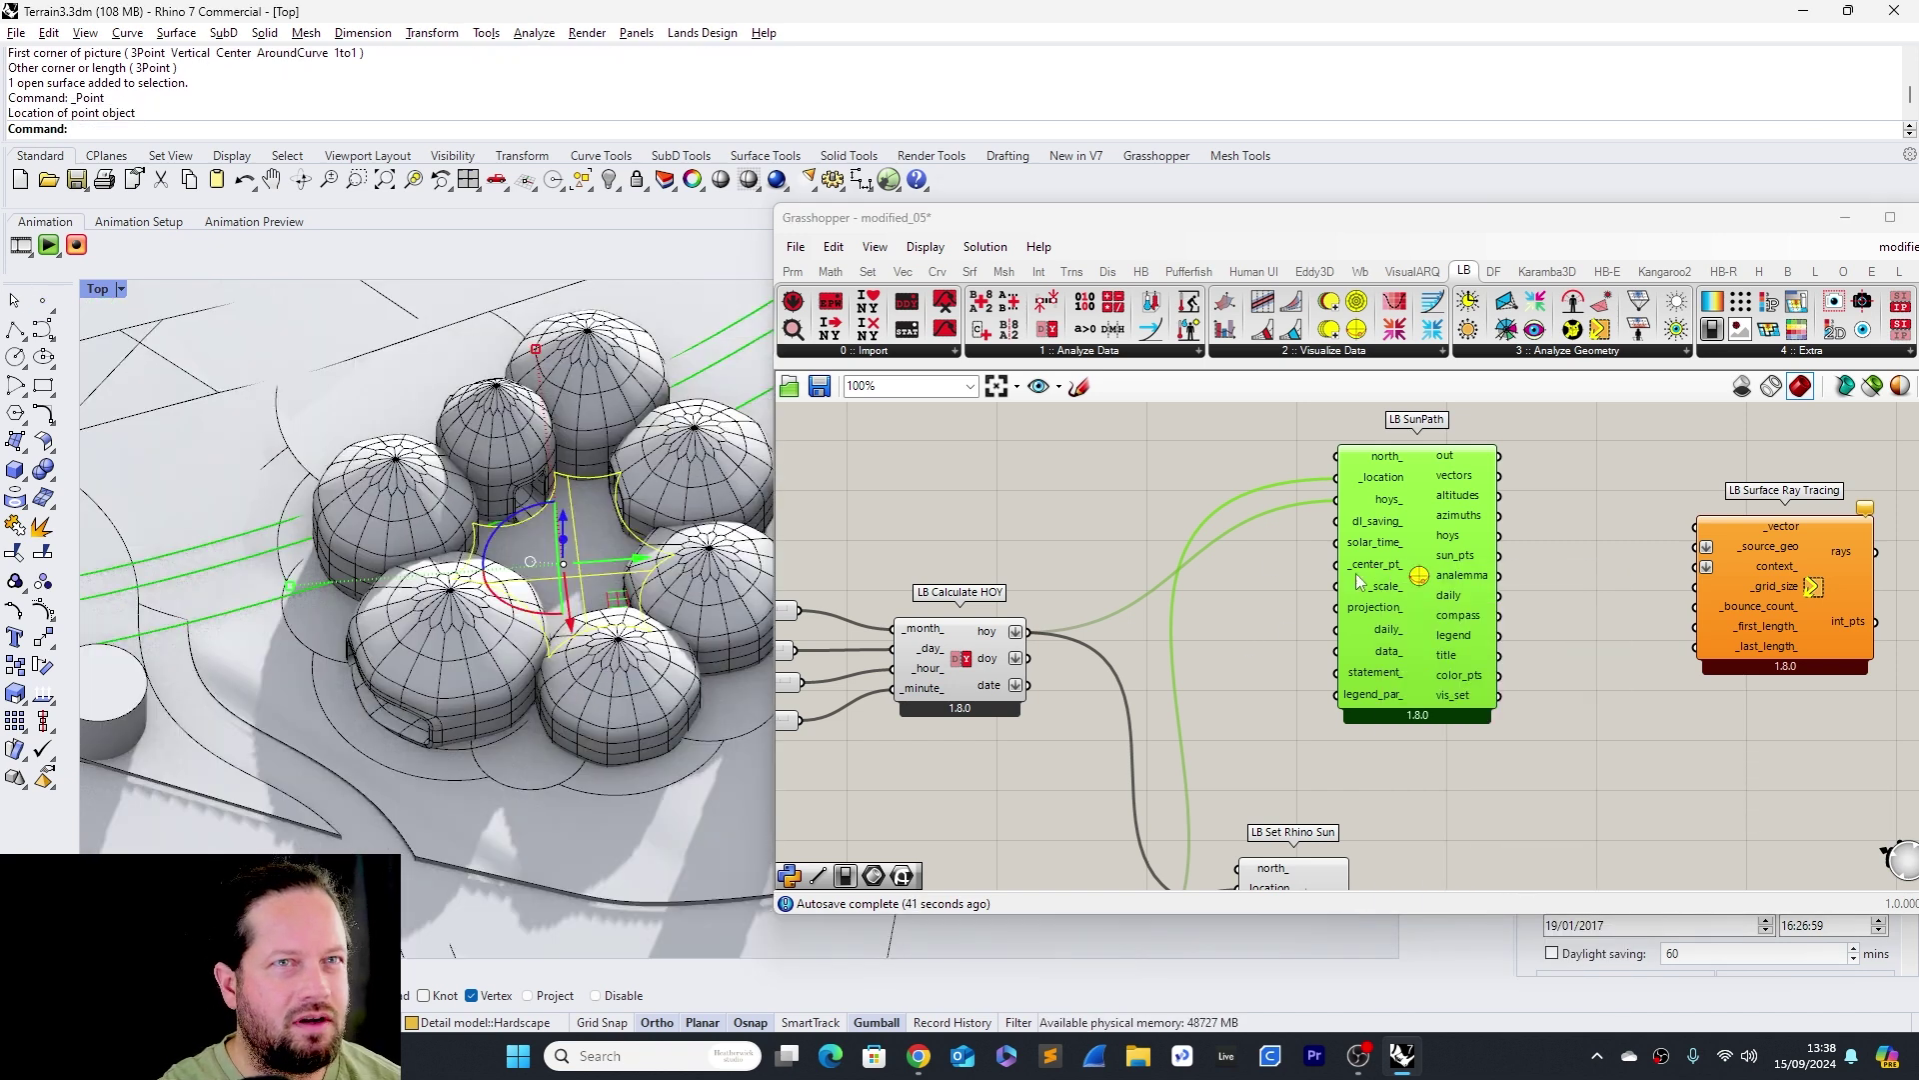
Add a Point parameter and connect it to the _center_pt_ input of LB SunPath
click(793, 271)
drag(792, 301, 1335, 565)
Try to reference the courtyard point in the Point parameter with Set one Point
right_click(1151, 478)
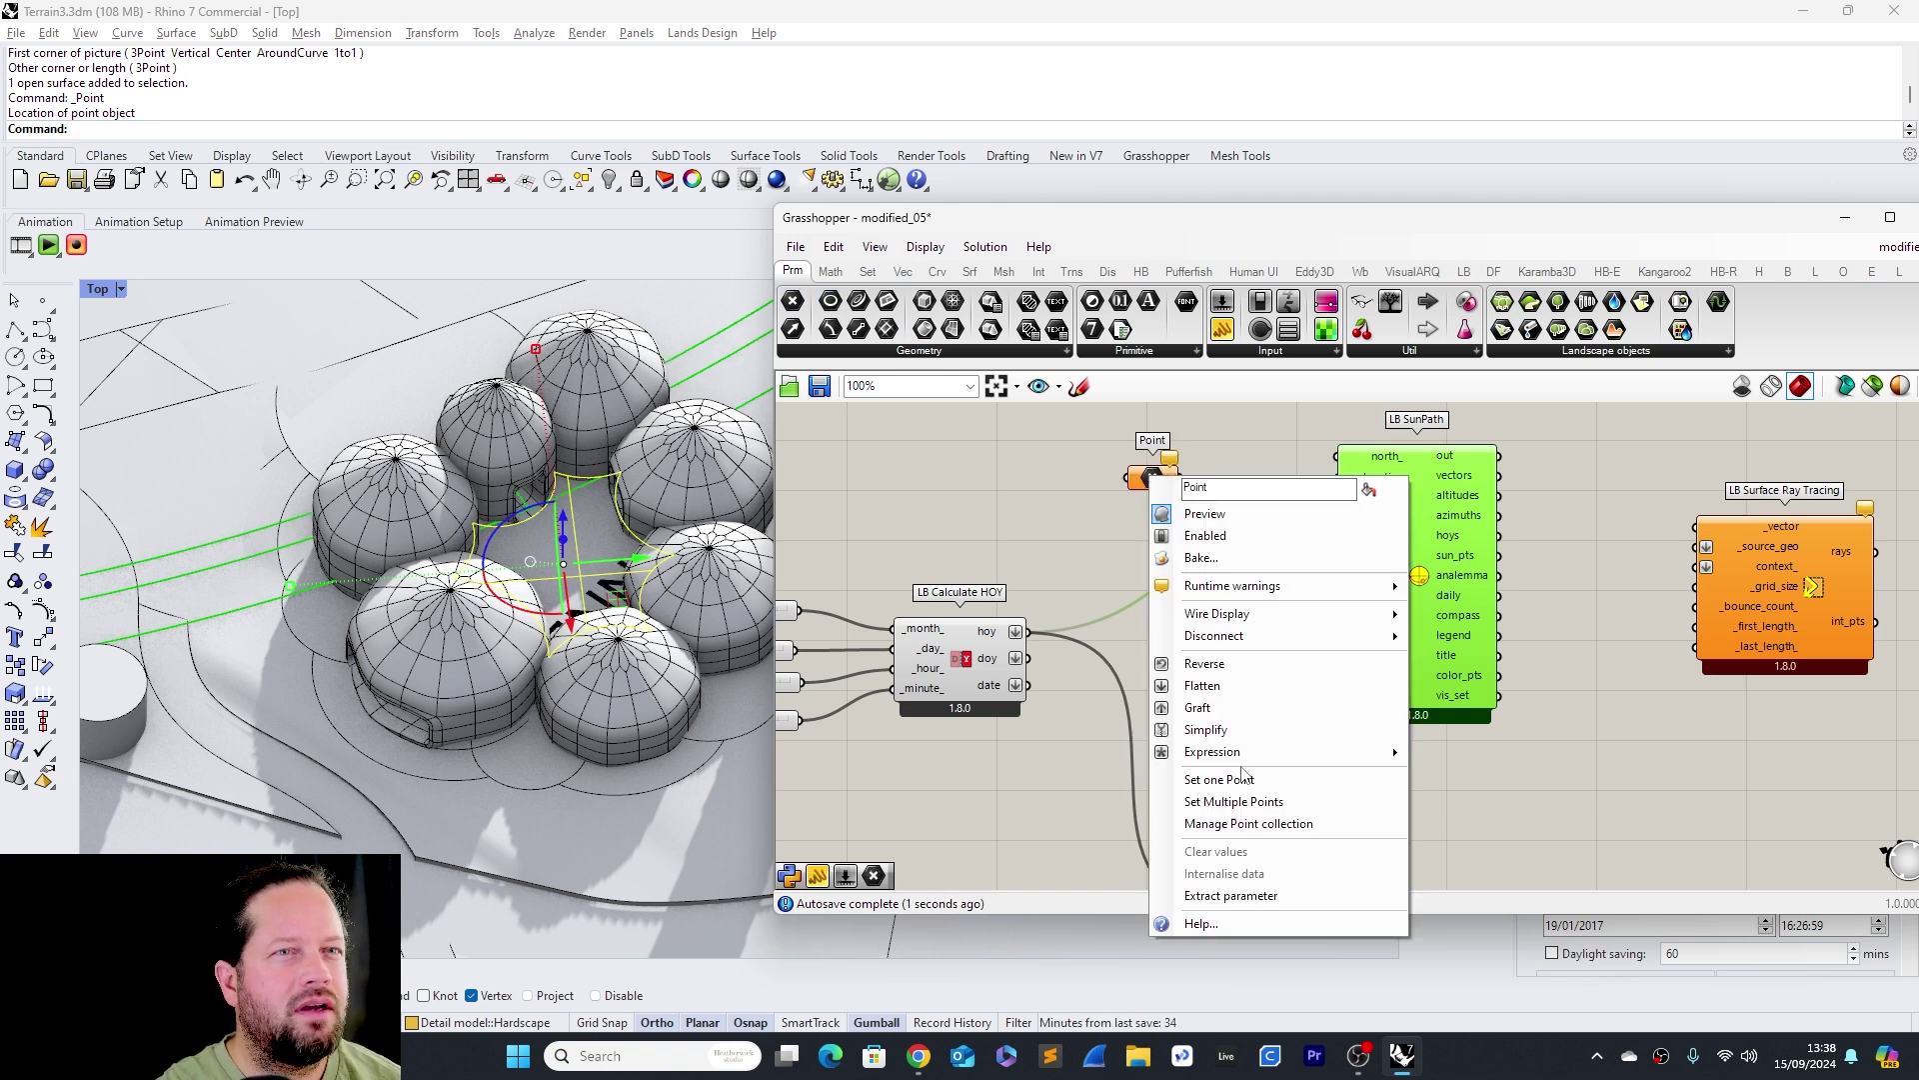
click(1254, 780)
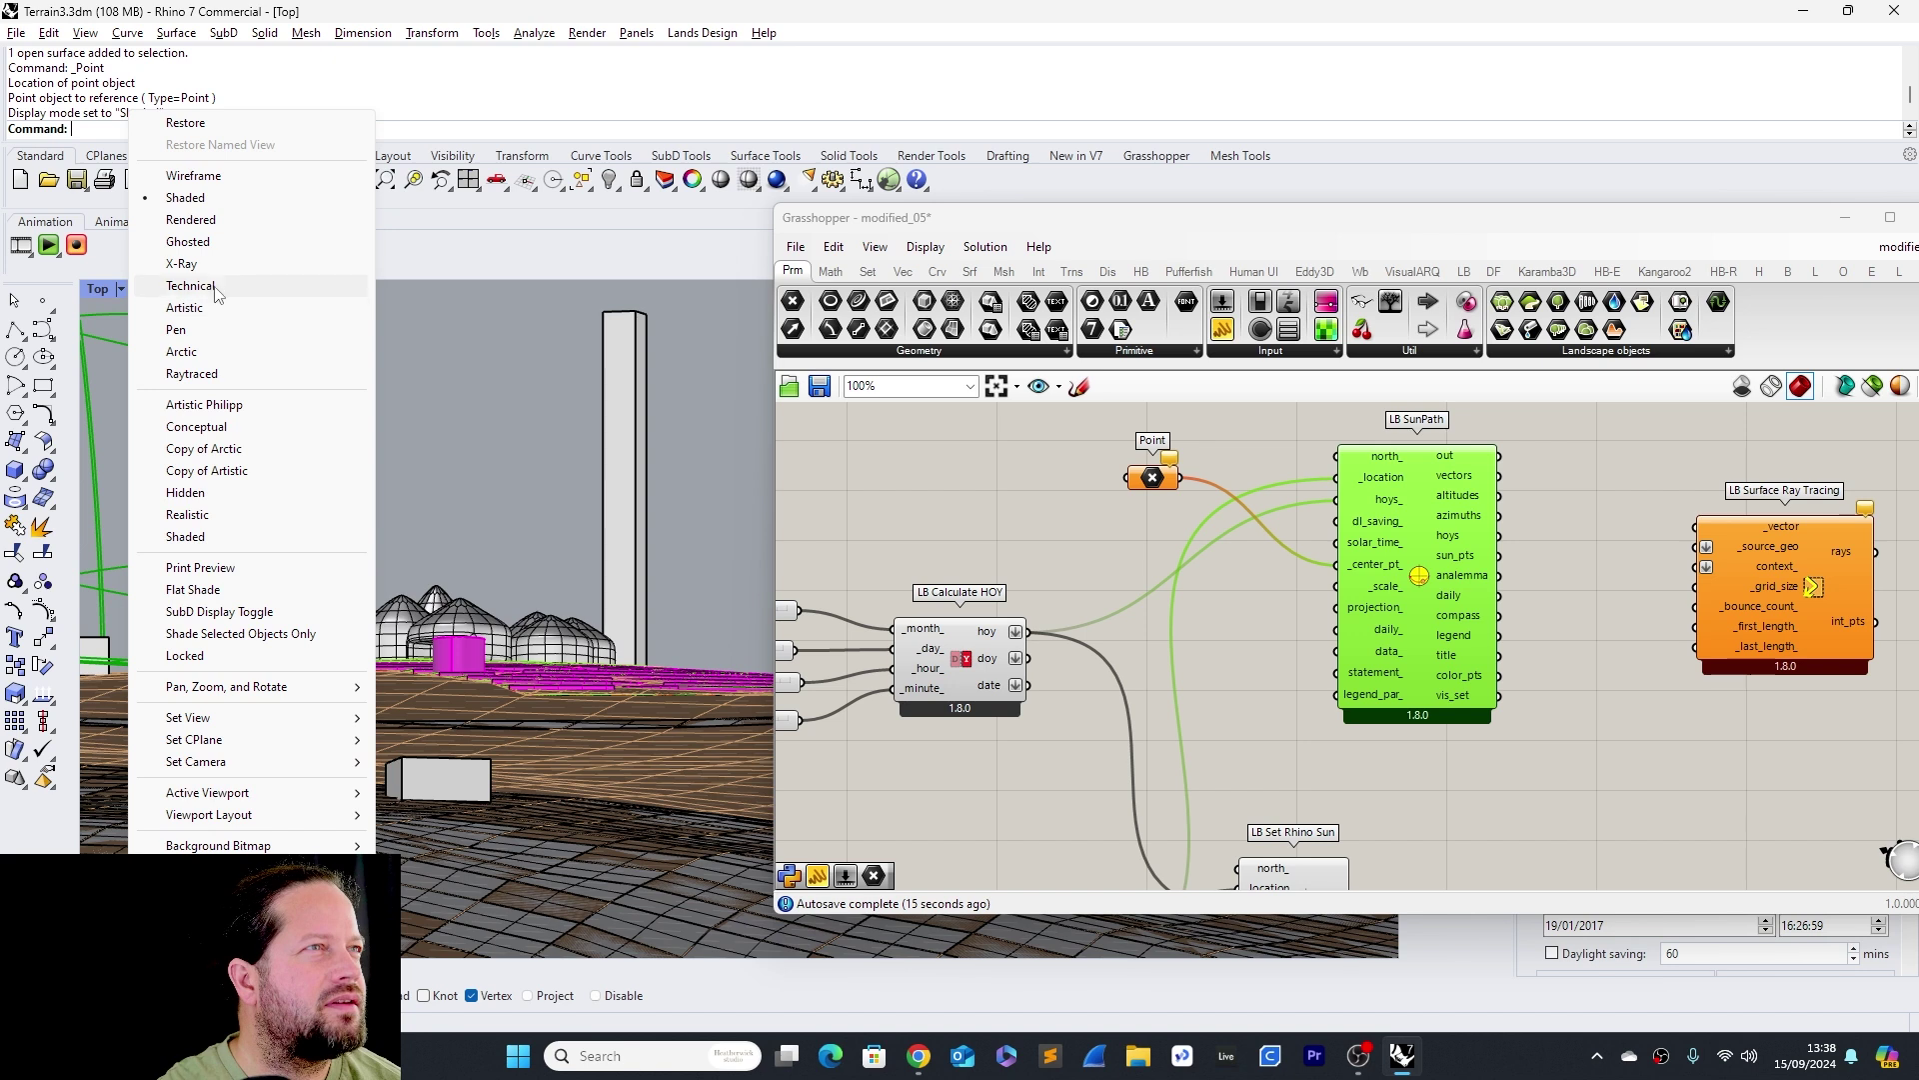
right_click(1151, 478)
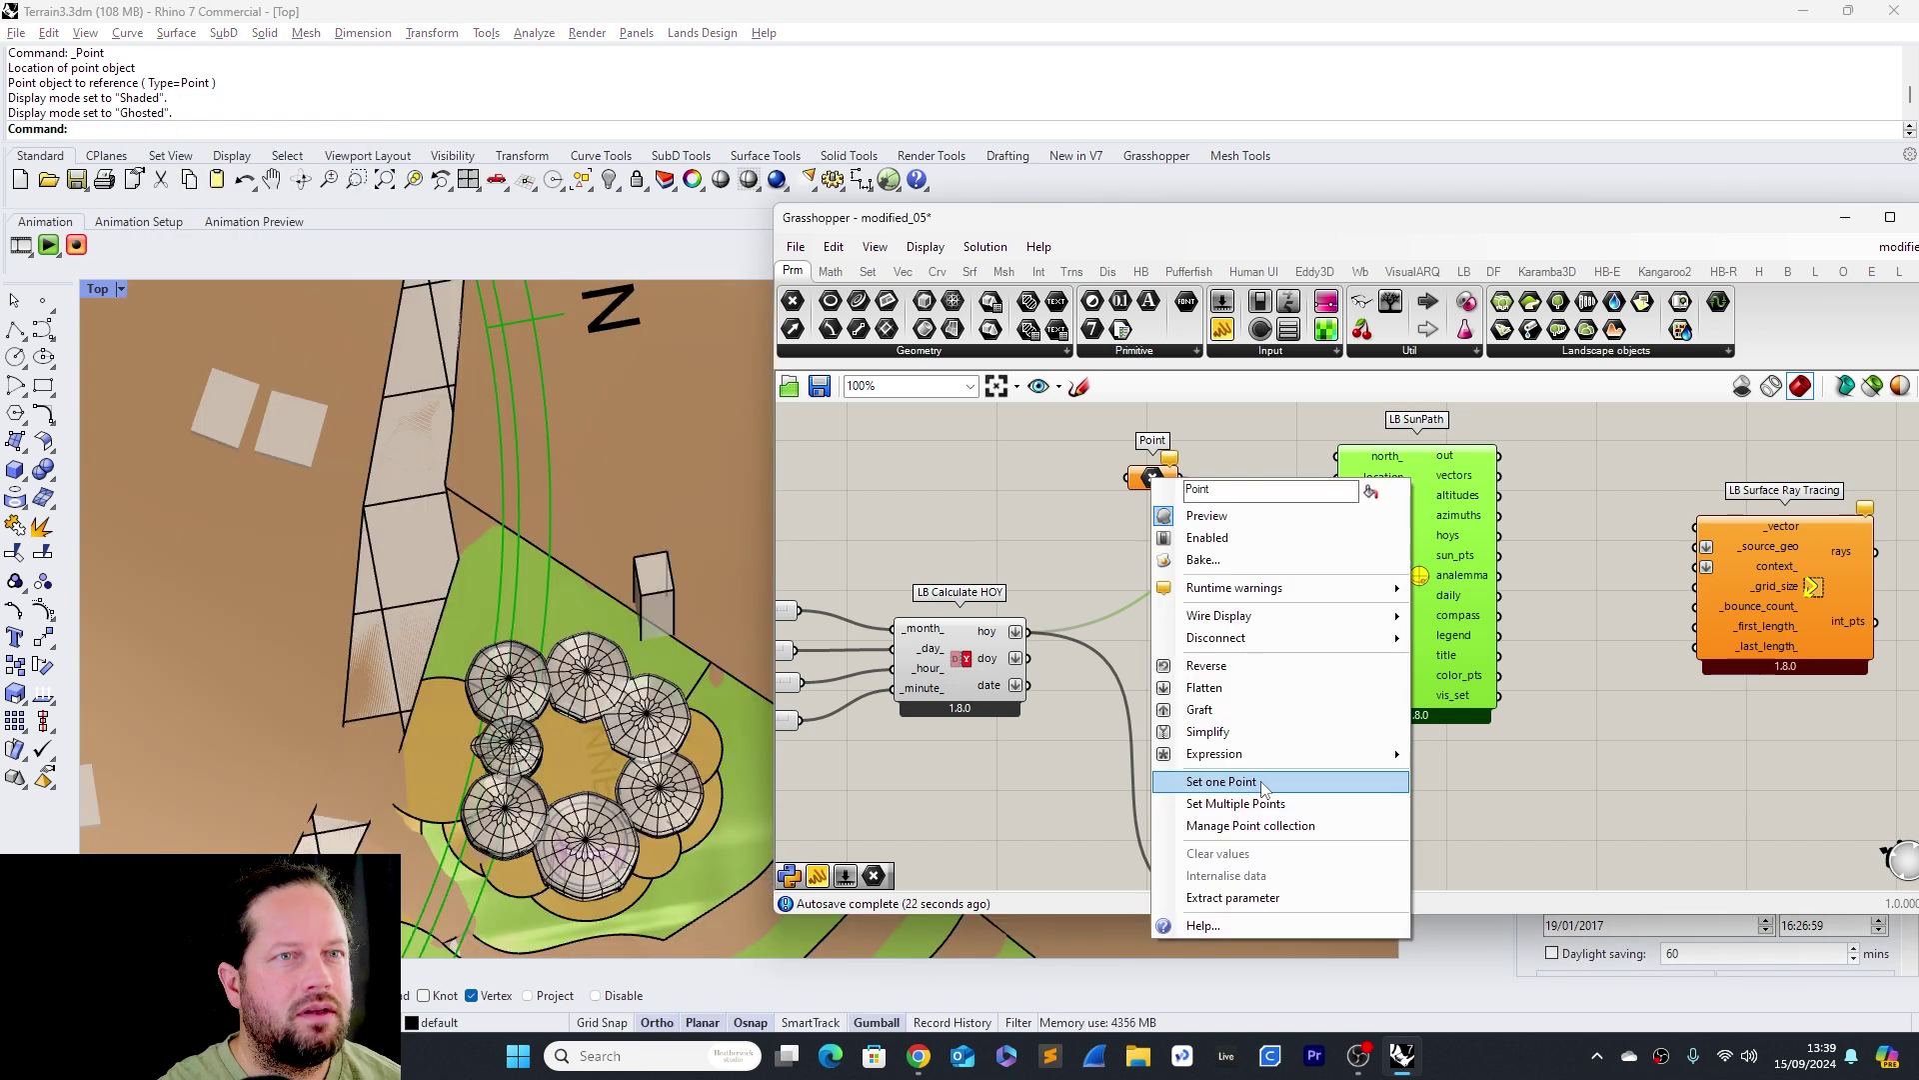
click(1262, 789)
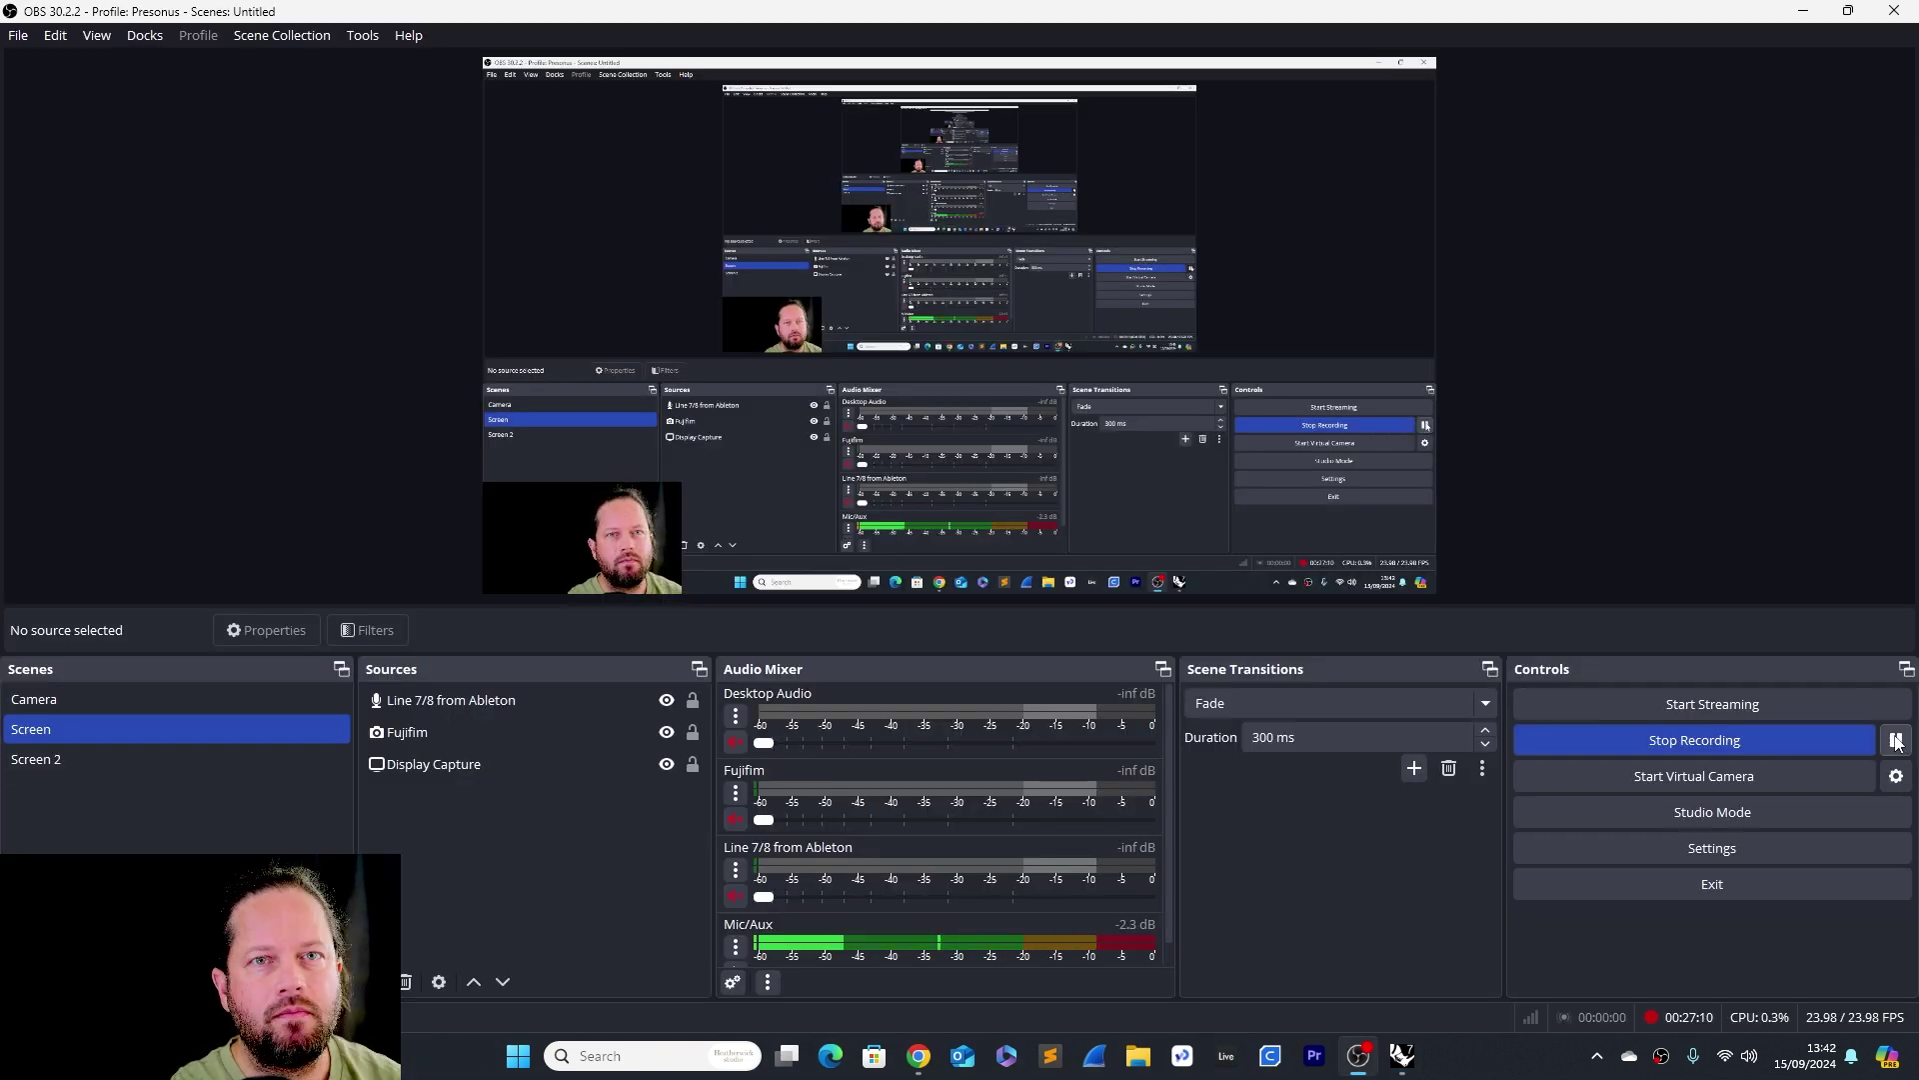
Return to Rhino, display the viewport as Copy of Arctic and reference the courtyard point in the Point parameter
click(1803, 11)
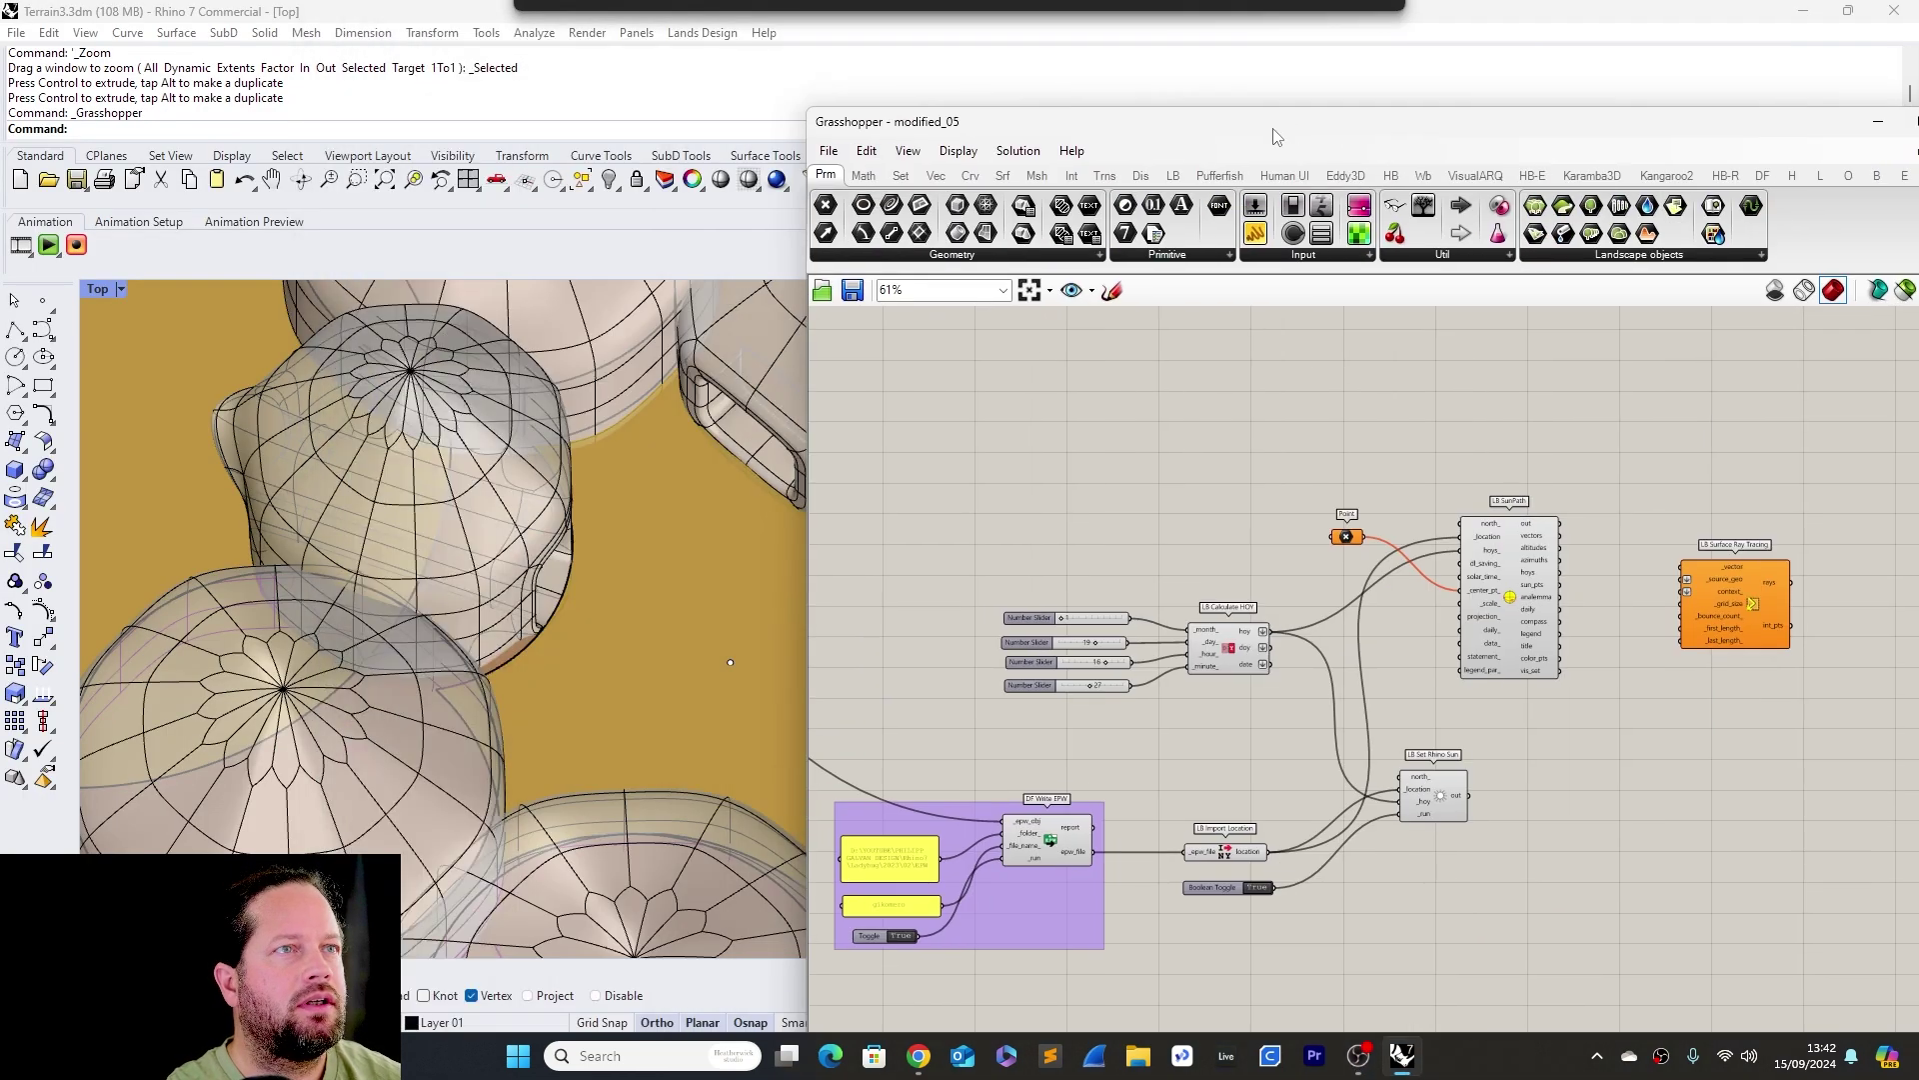
scroll(684, 600, down, 5)
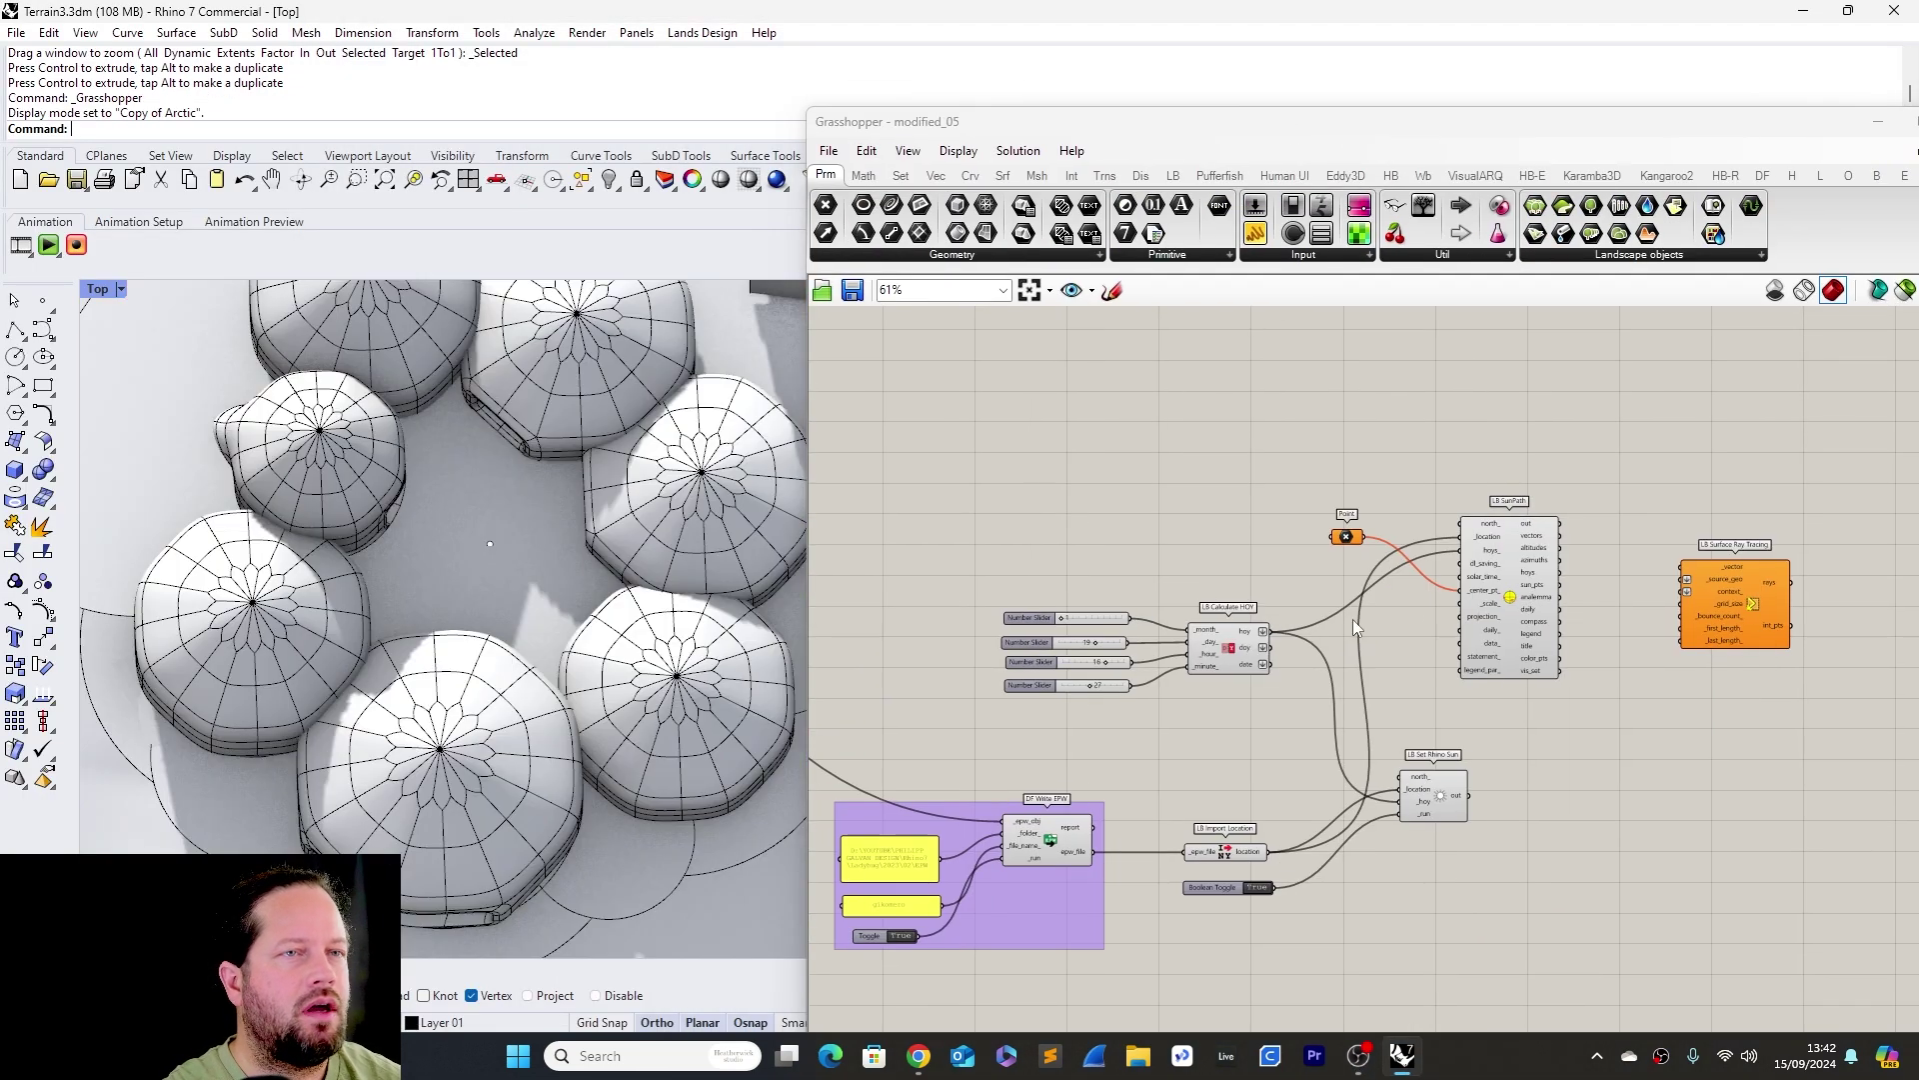
scroll(1363, 520, up, 3)
double_click(1314, 571)
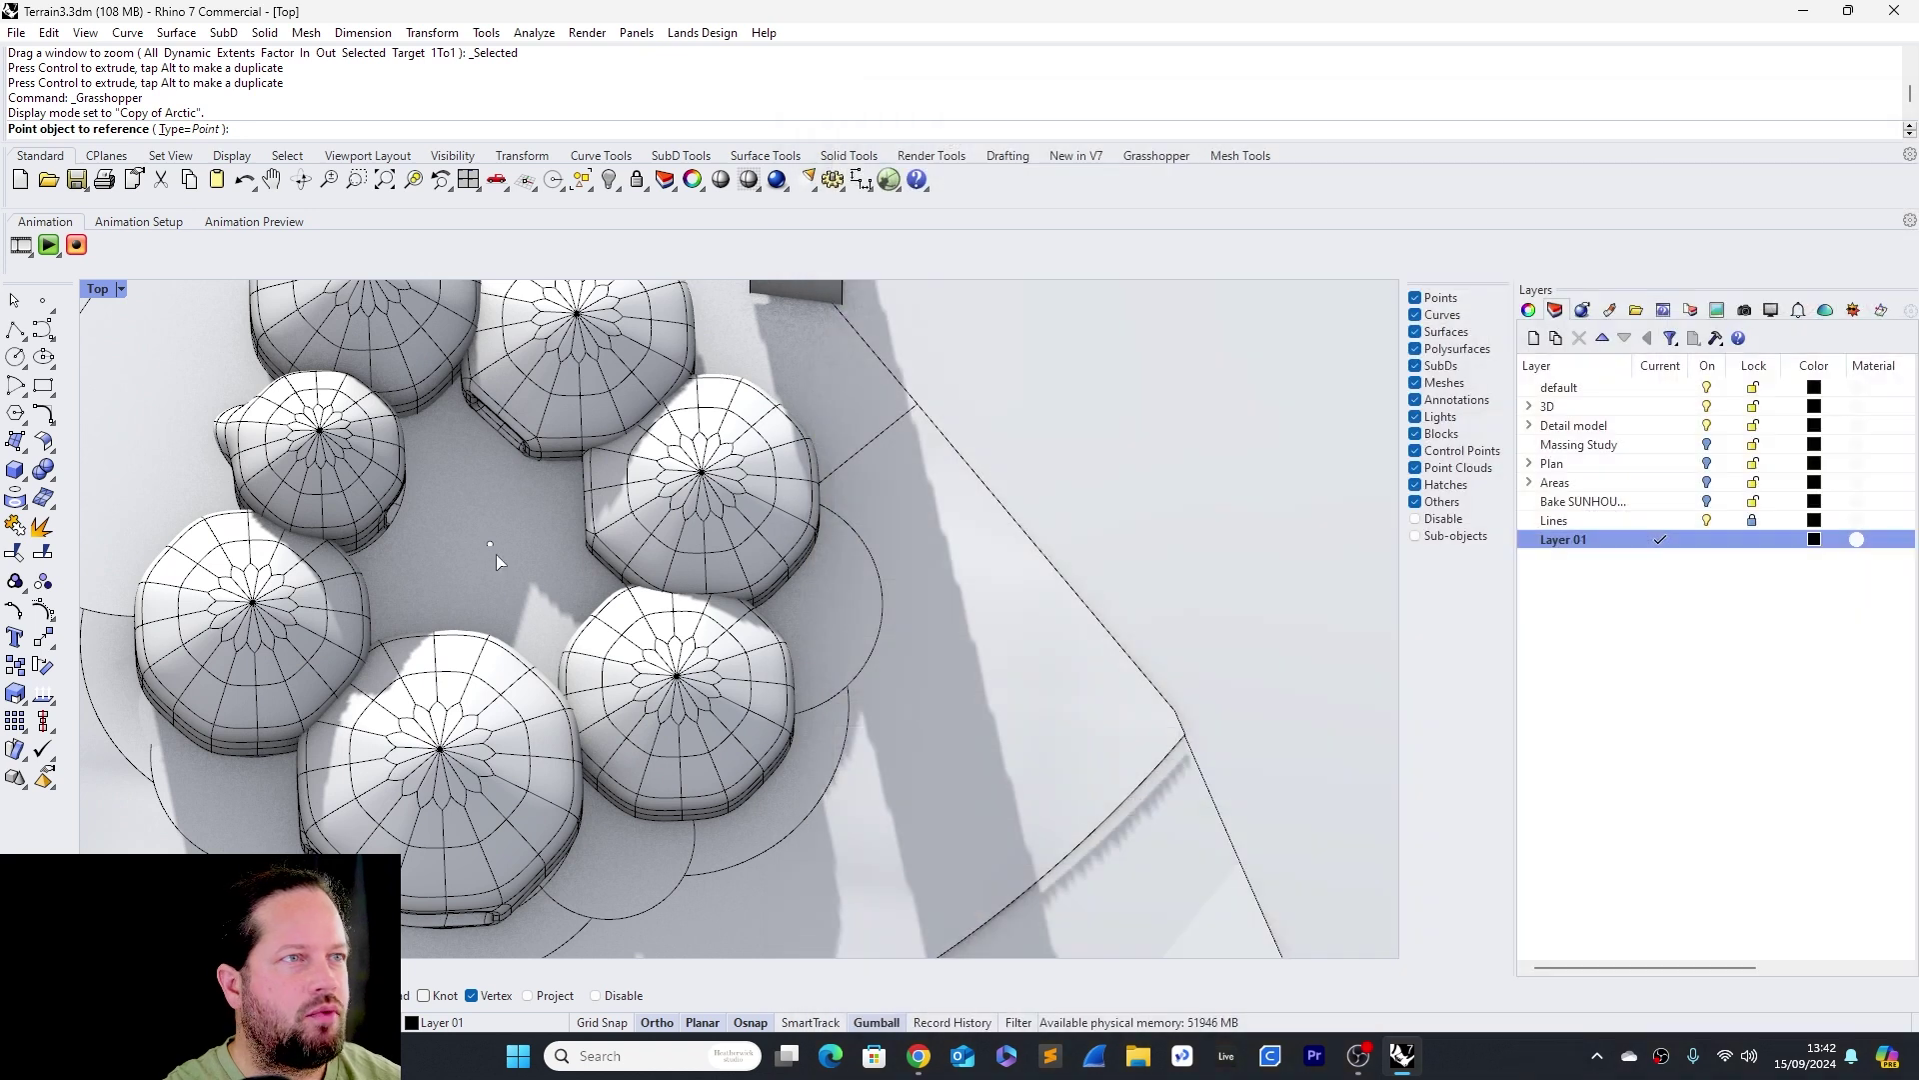
click(491, 546)
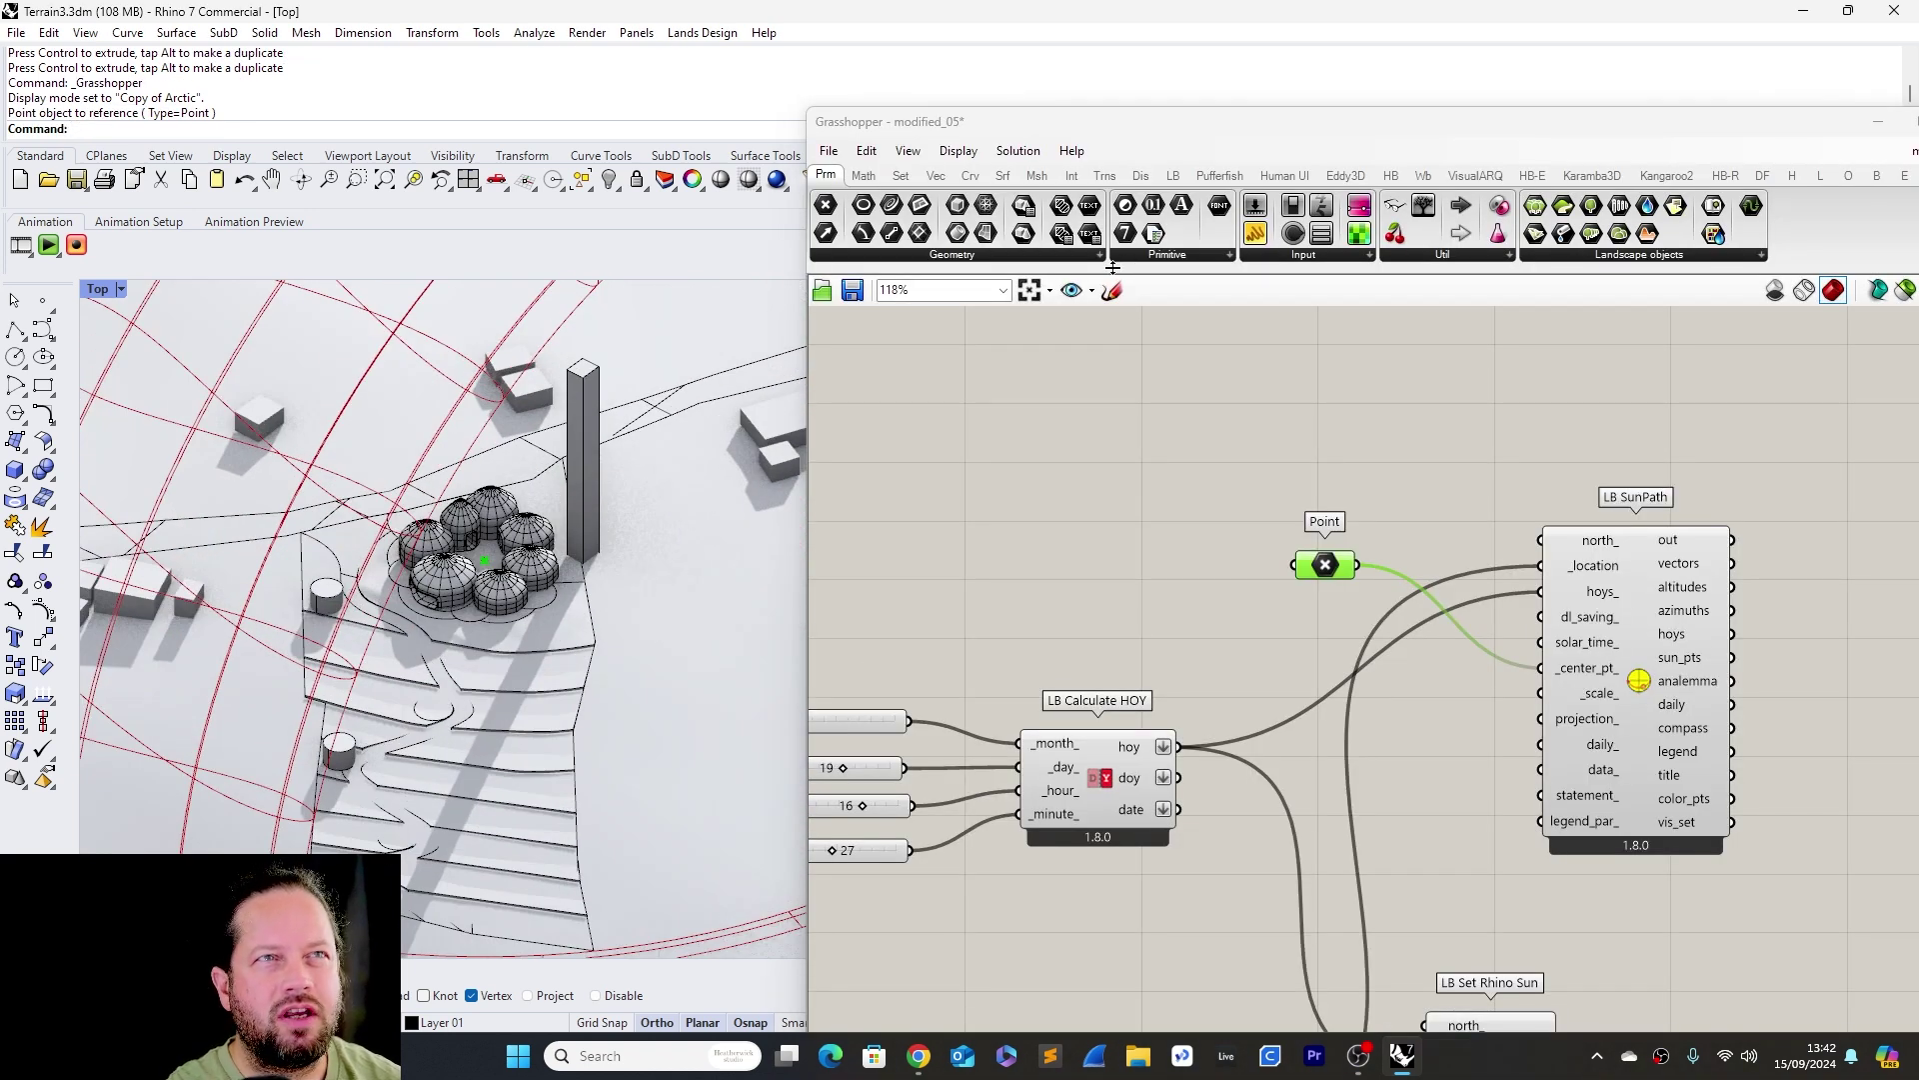
Add a number slider of 0.250 to the _scale_ input of LB SunPath and place it beneath the Point parameter
drag(1274, 213, 1559, 702)
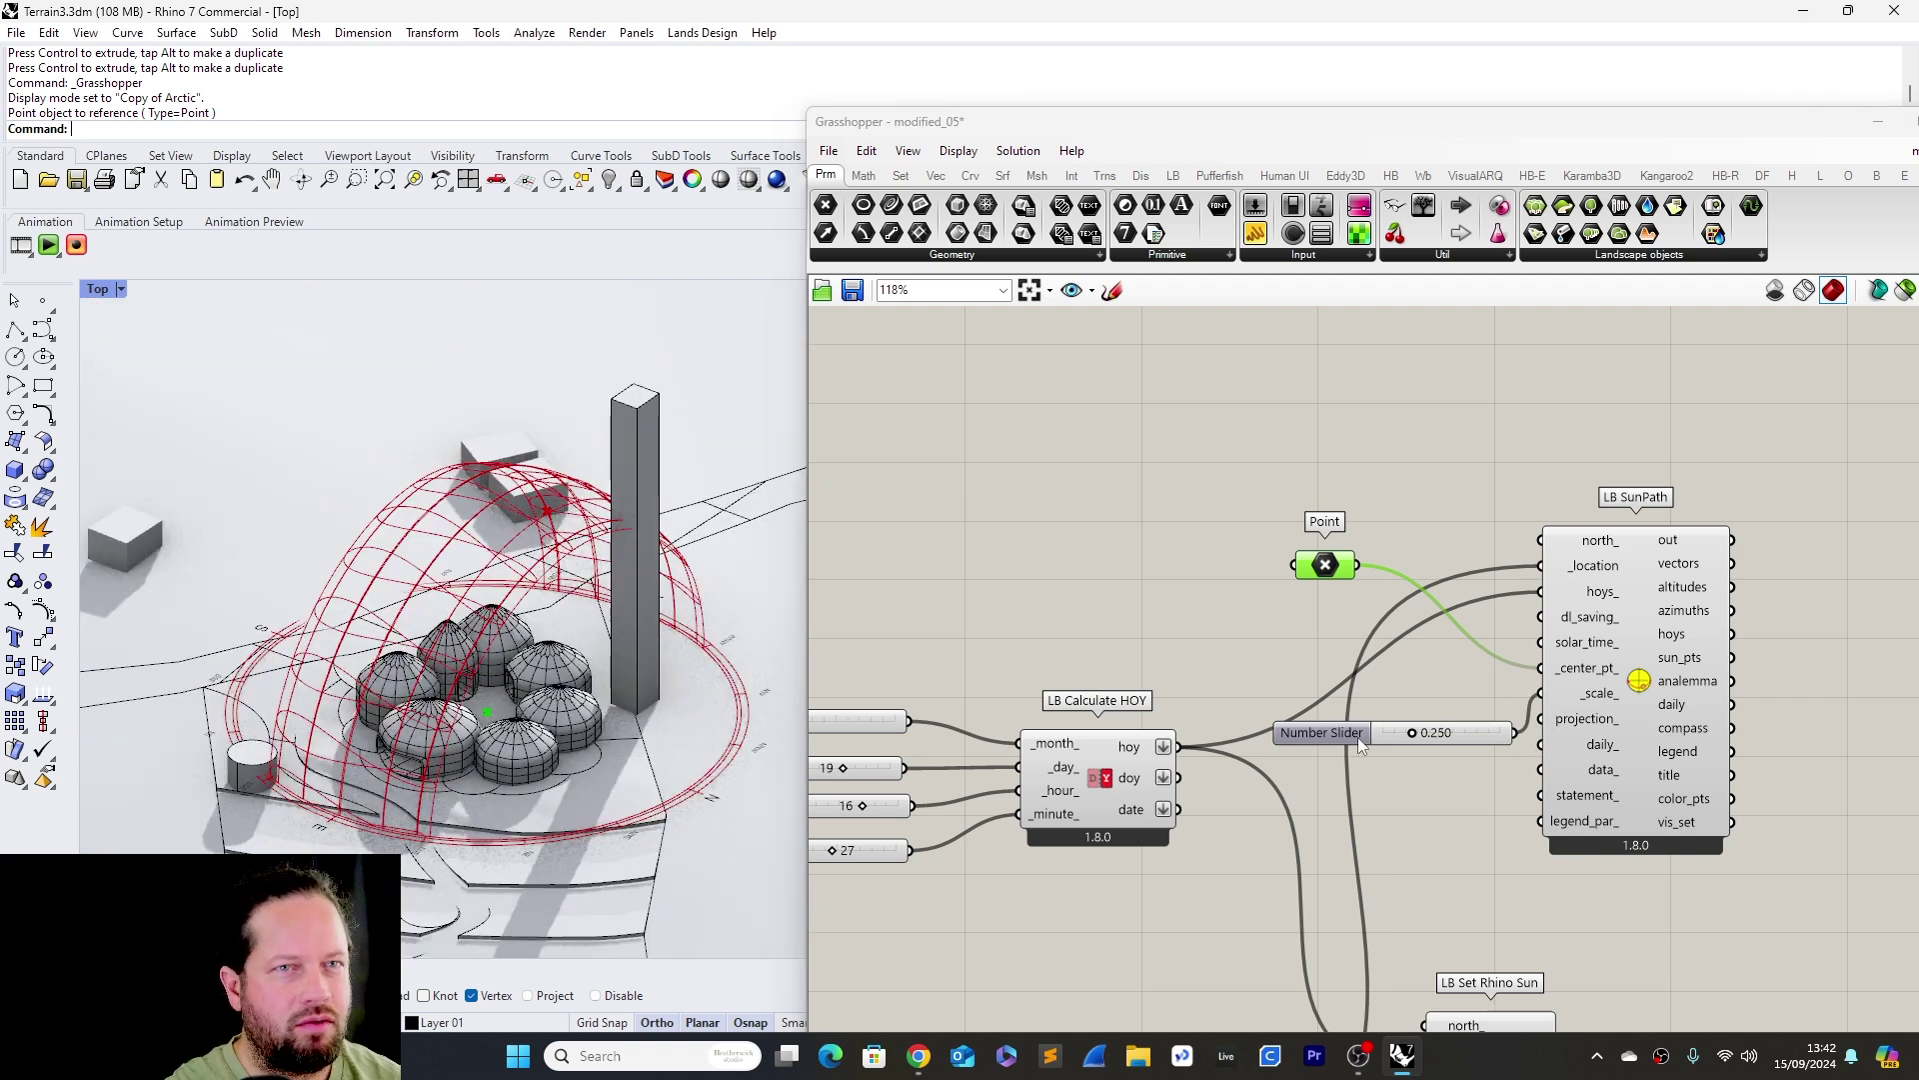
drag(1349, 736, 1321, 697)
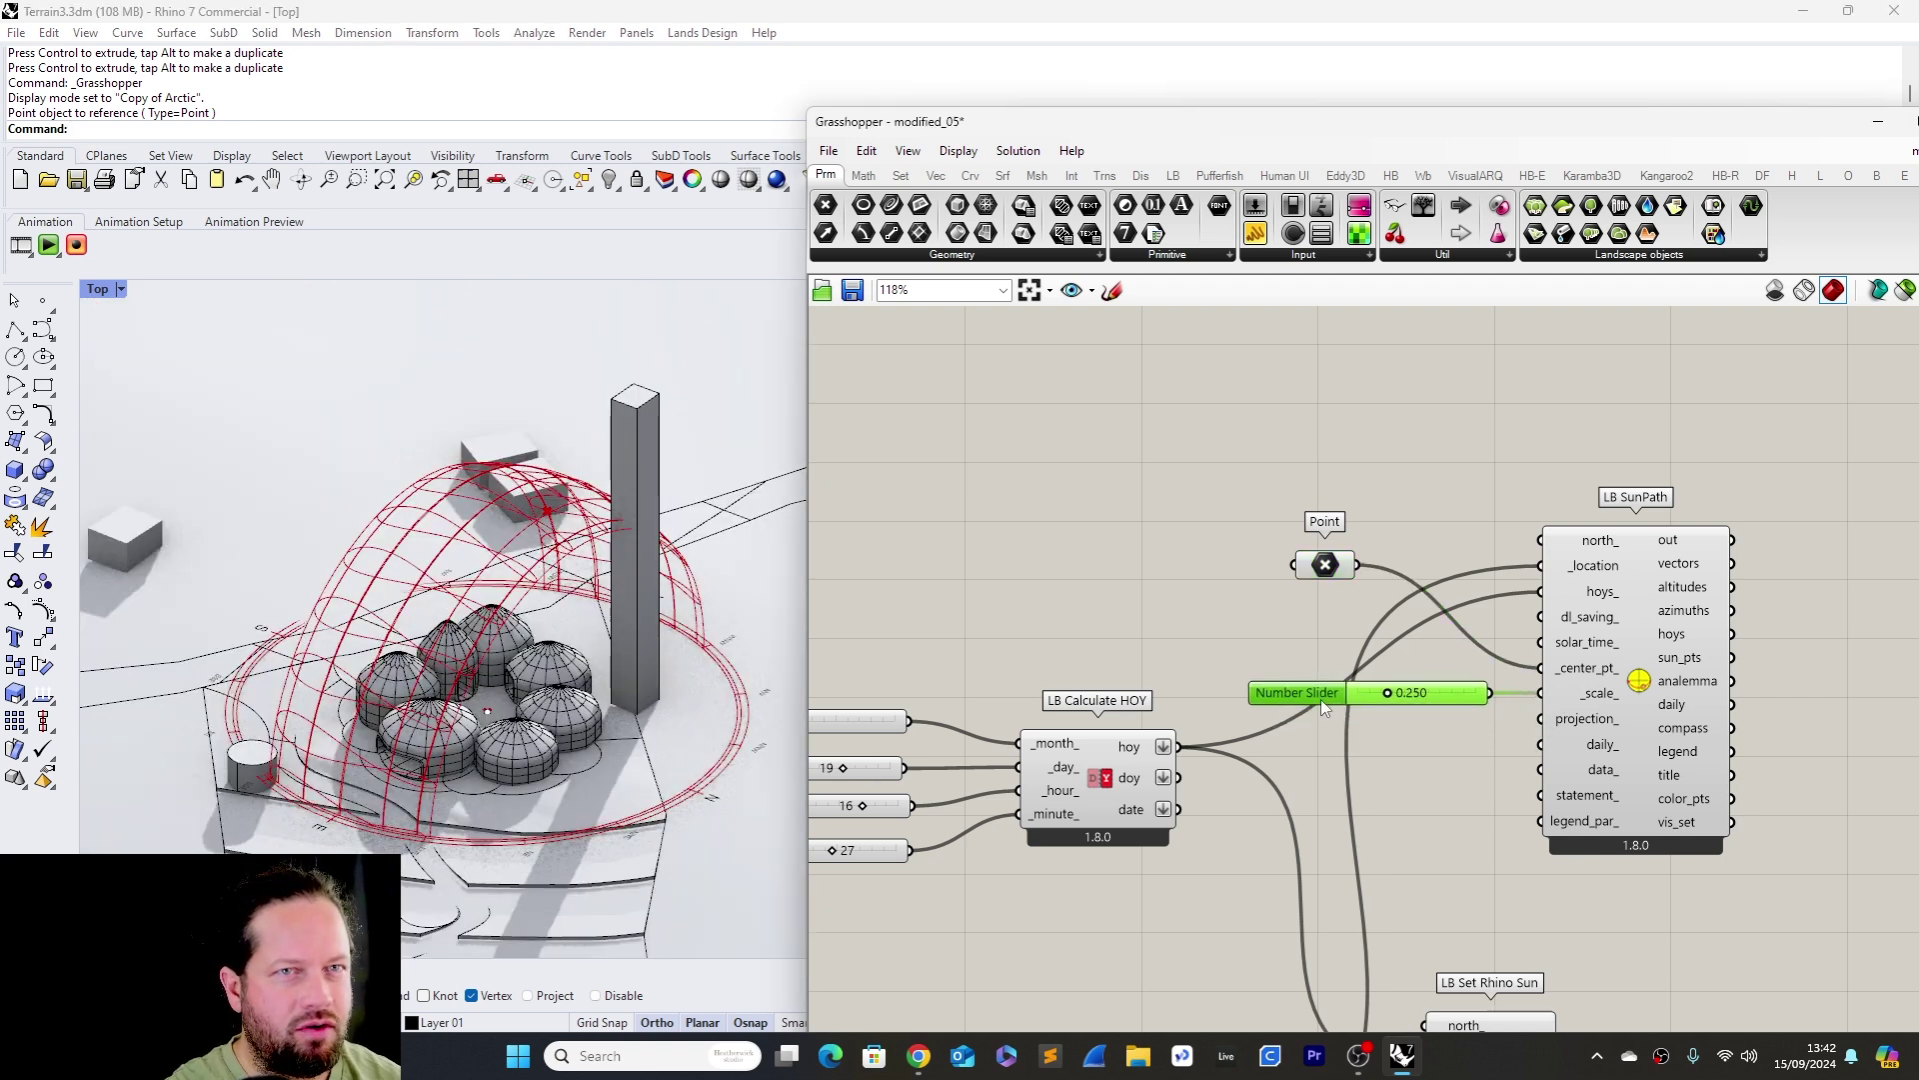
Connect the vectors output of LB SunPath to the _vector input of LB Surface Ray Tracing and align the two components
right_drag(1740, 679, 1543, 688)
scroll(1542, 688, up, 1)
scroll(1499, 674, up, 2)
scroll(1449, 650, down, 3)
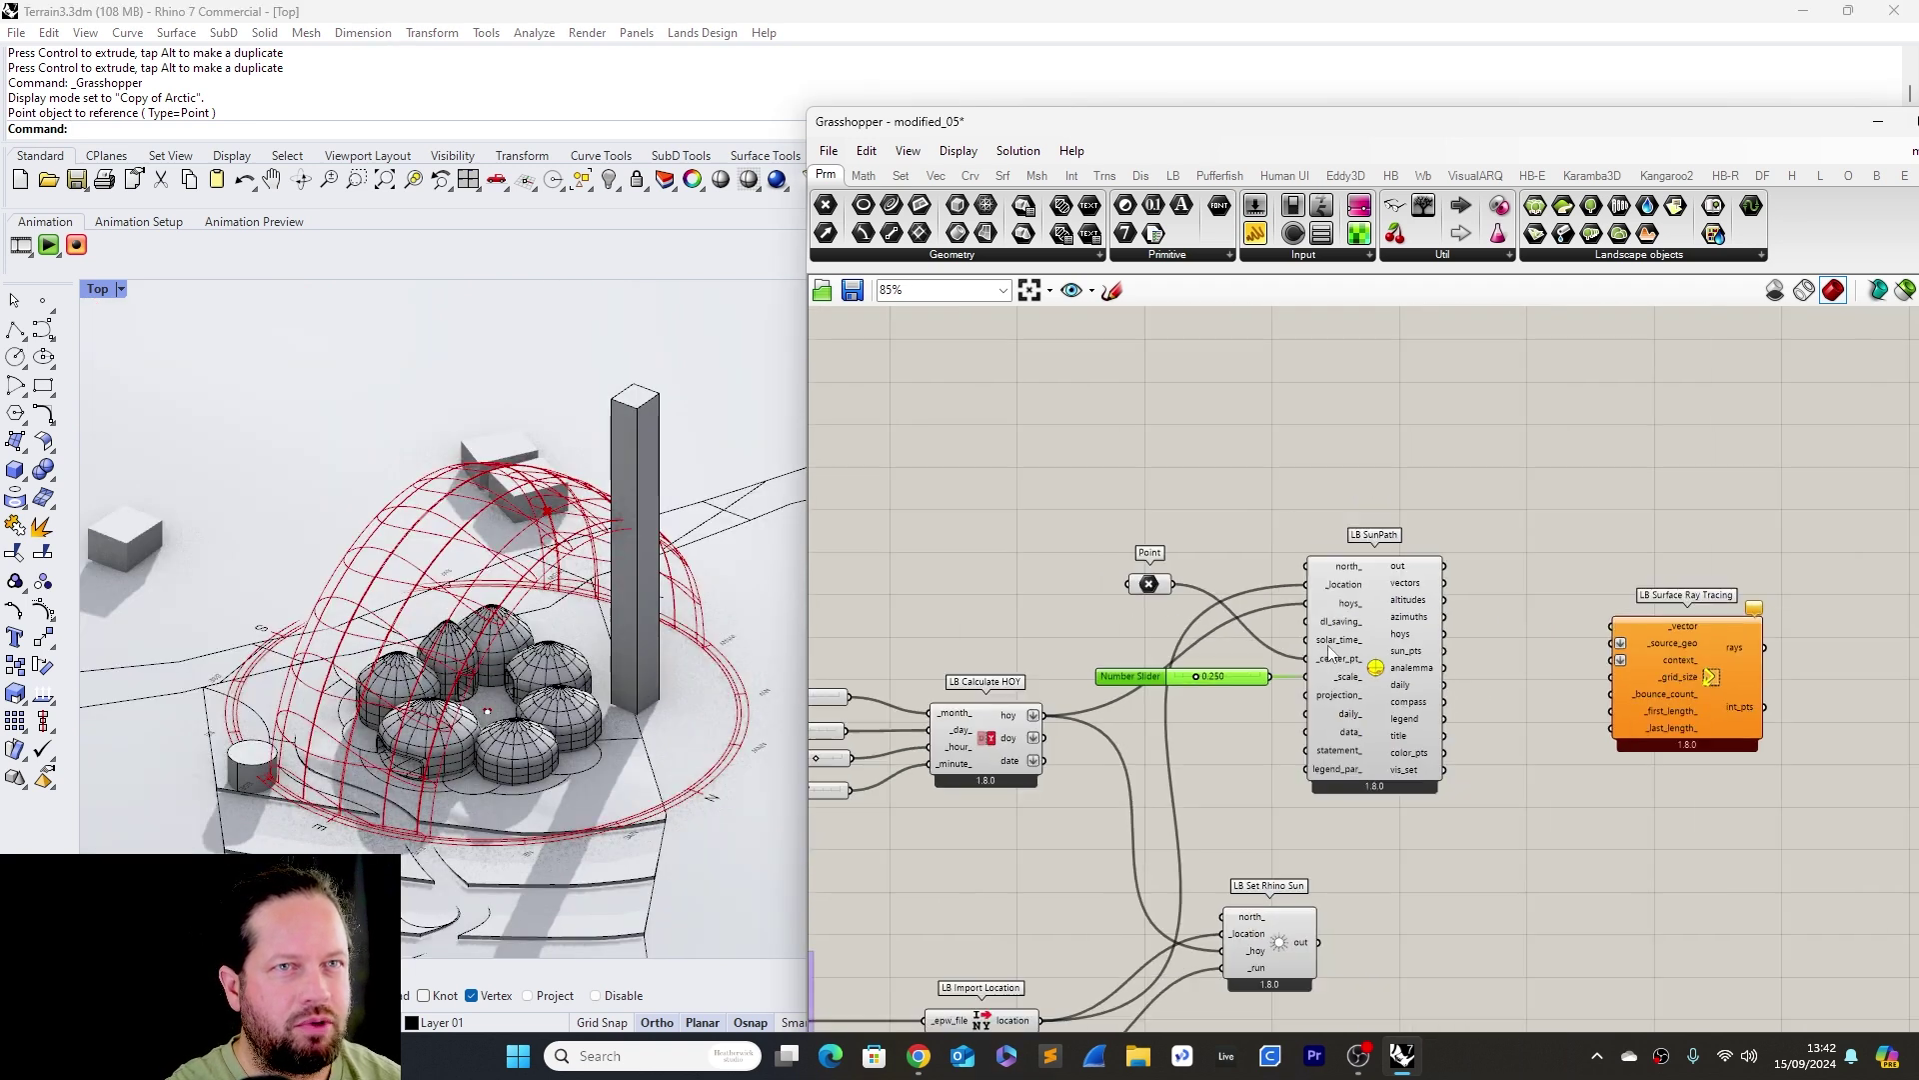
scroll(1419, 630, up, 2)
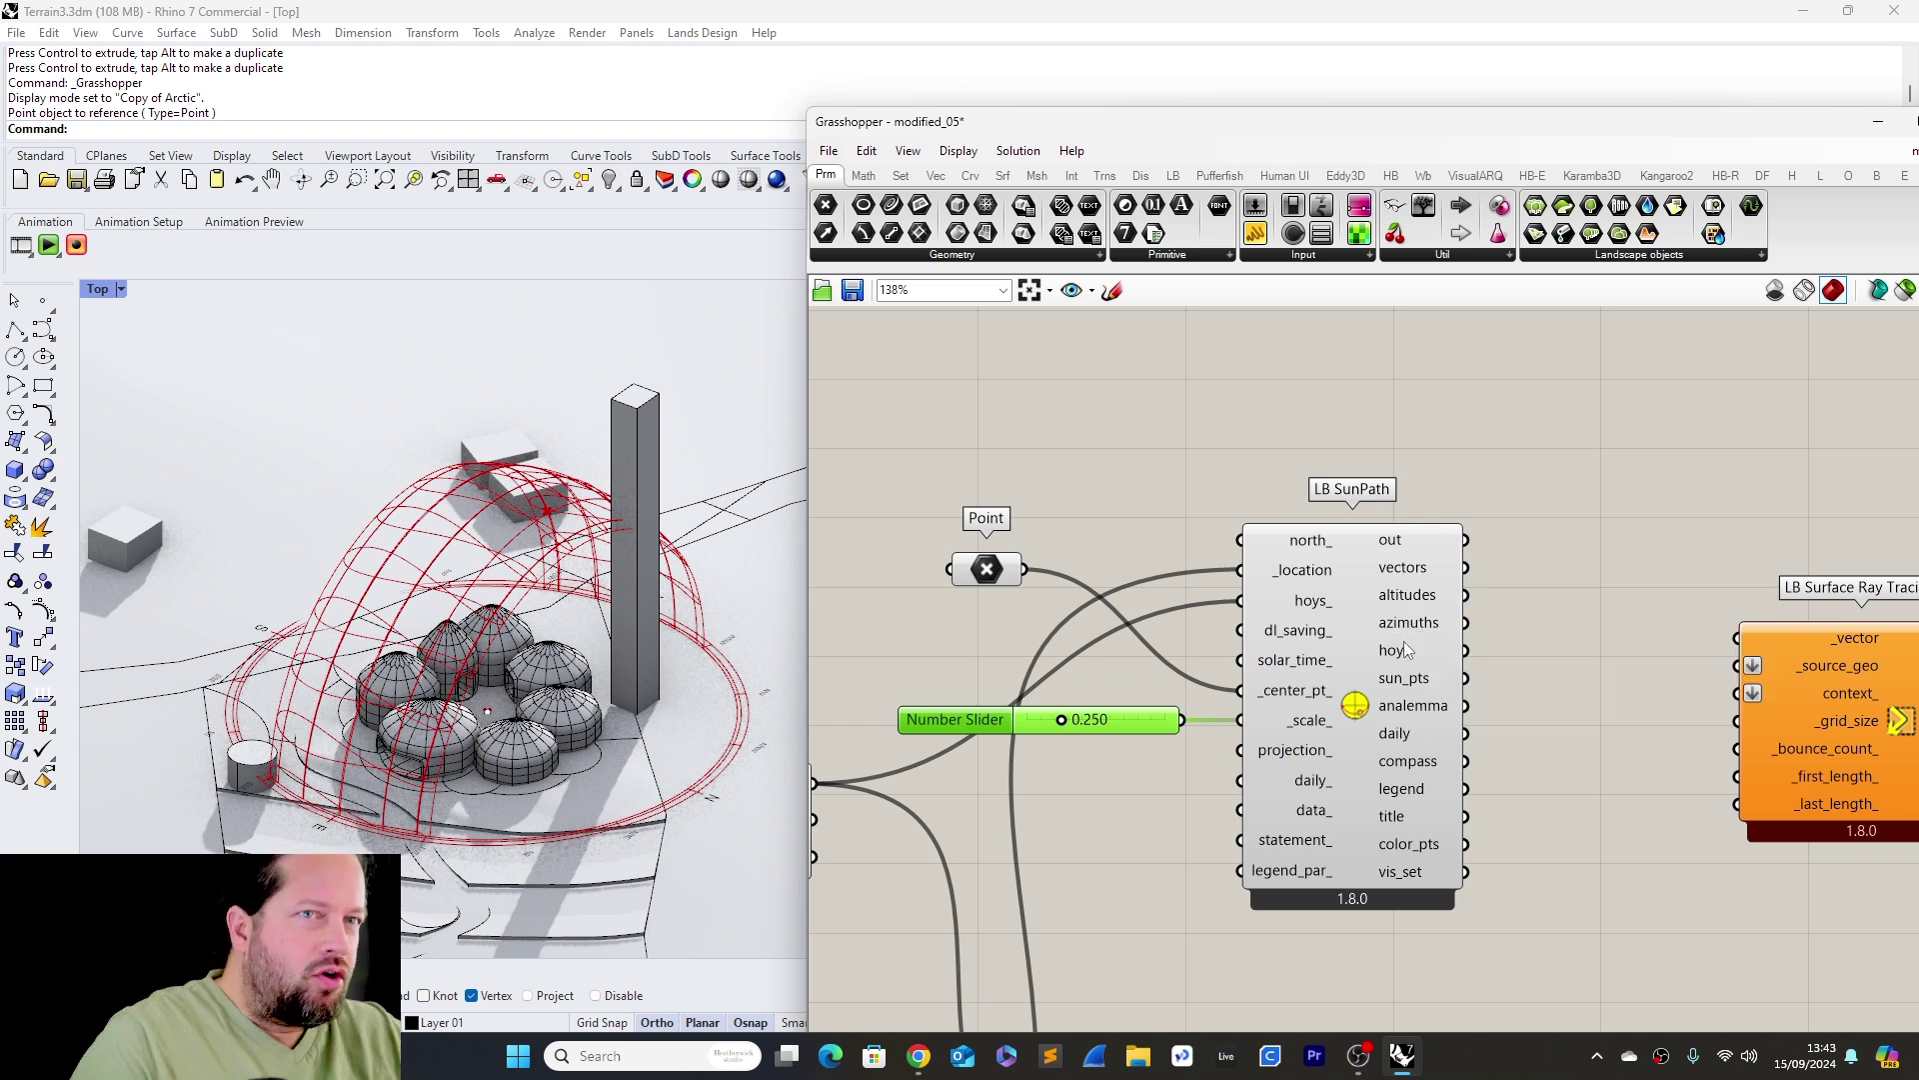
scroll(1401, 690, down, 3)
scroll(1302, 641, up, 4)
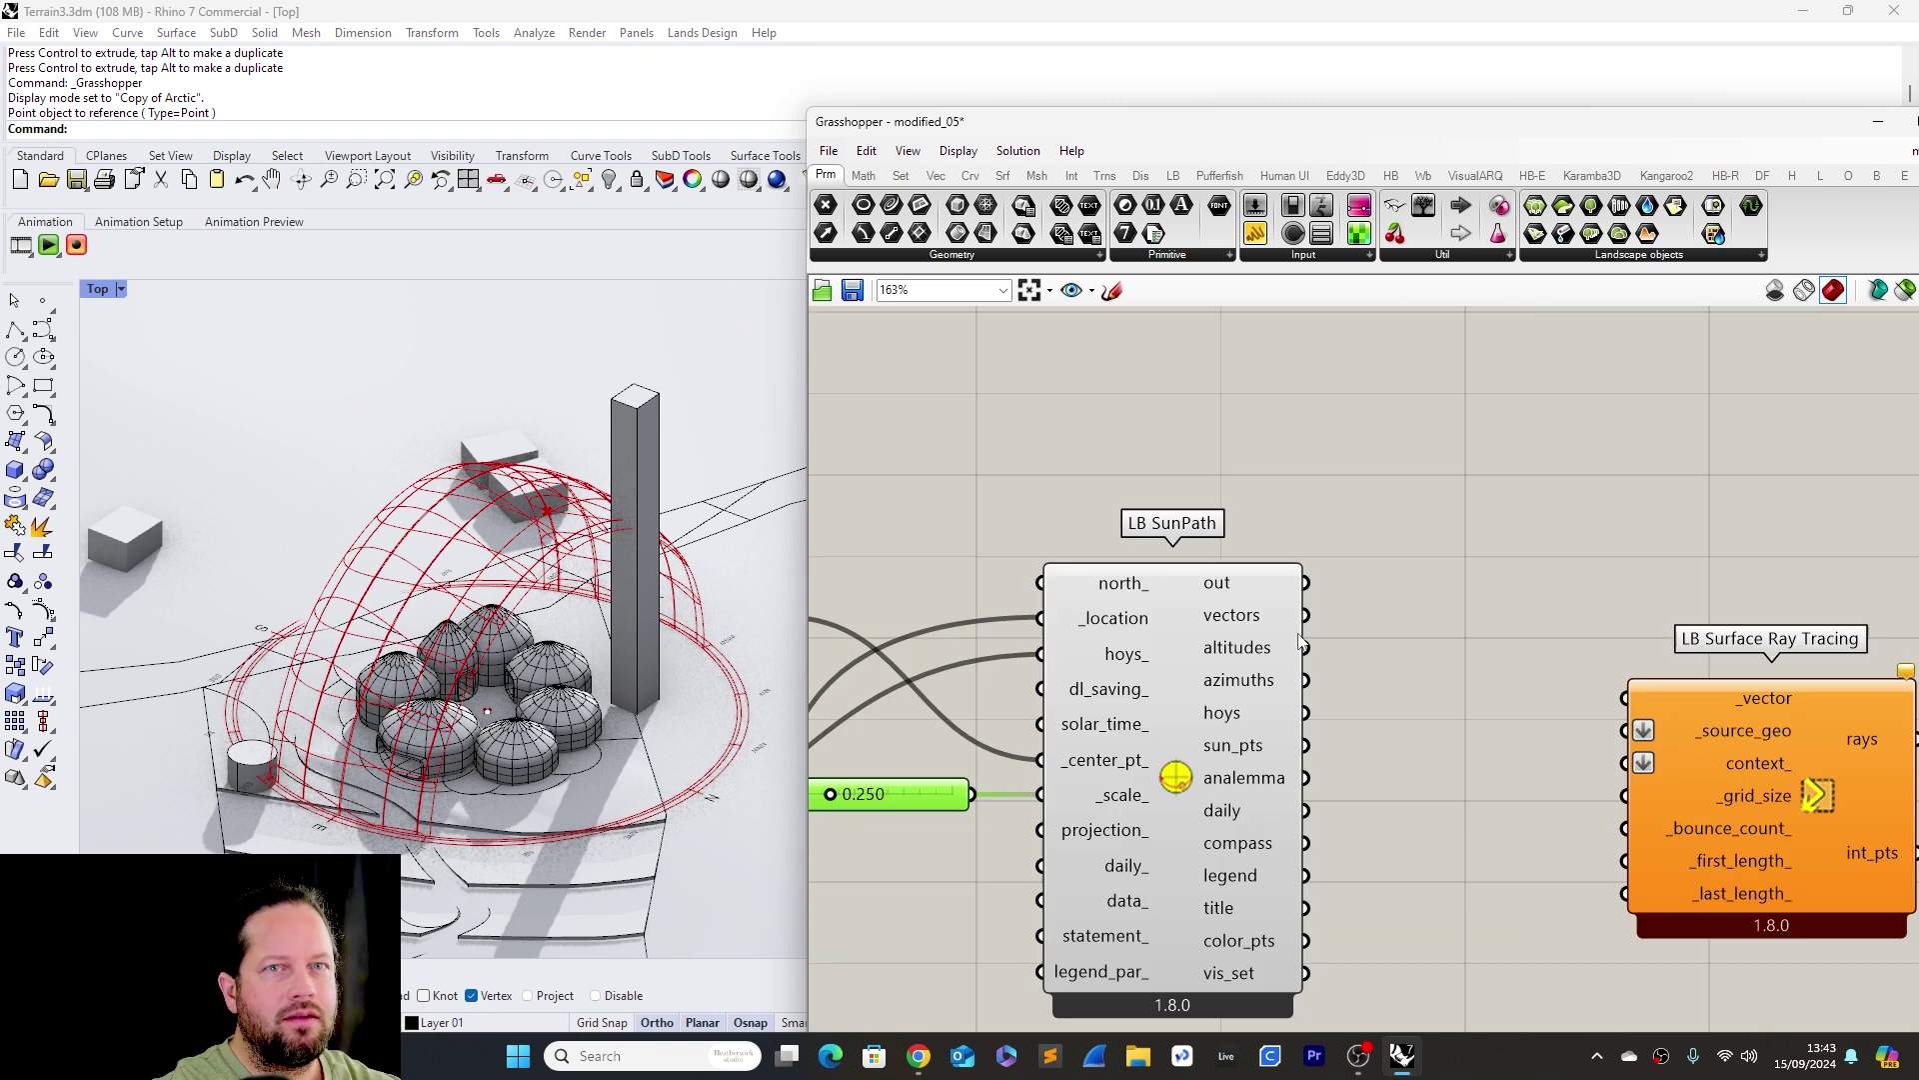
mouse_move(1784, 727)
mouse_down()
mouse_move(1667, 609)
mouse_move(1698, 611)
mouse_up()
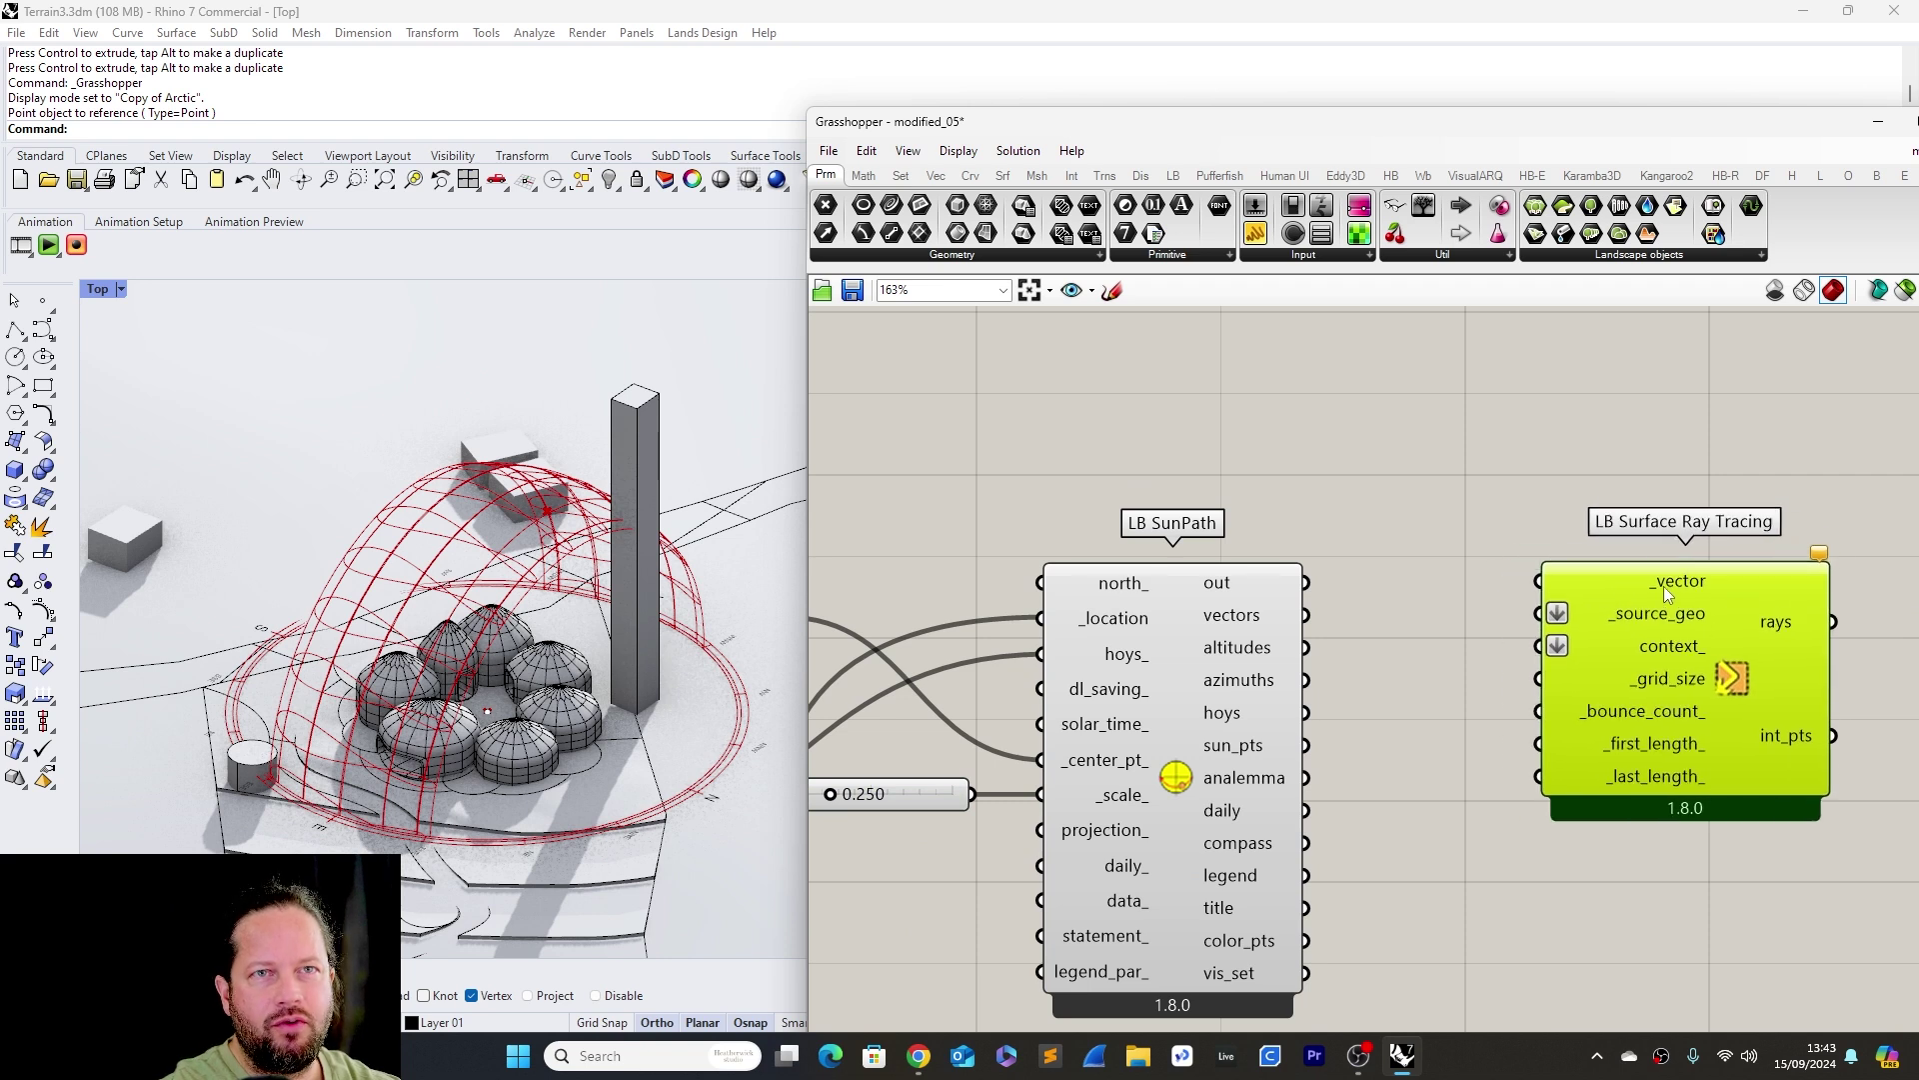
drag(1306, 615, 1538, 582)
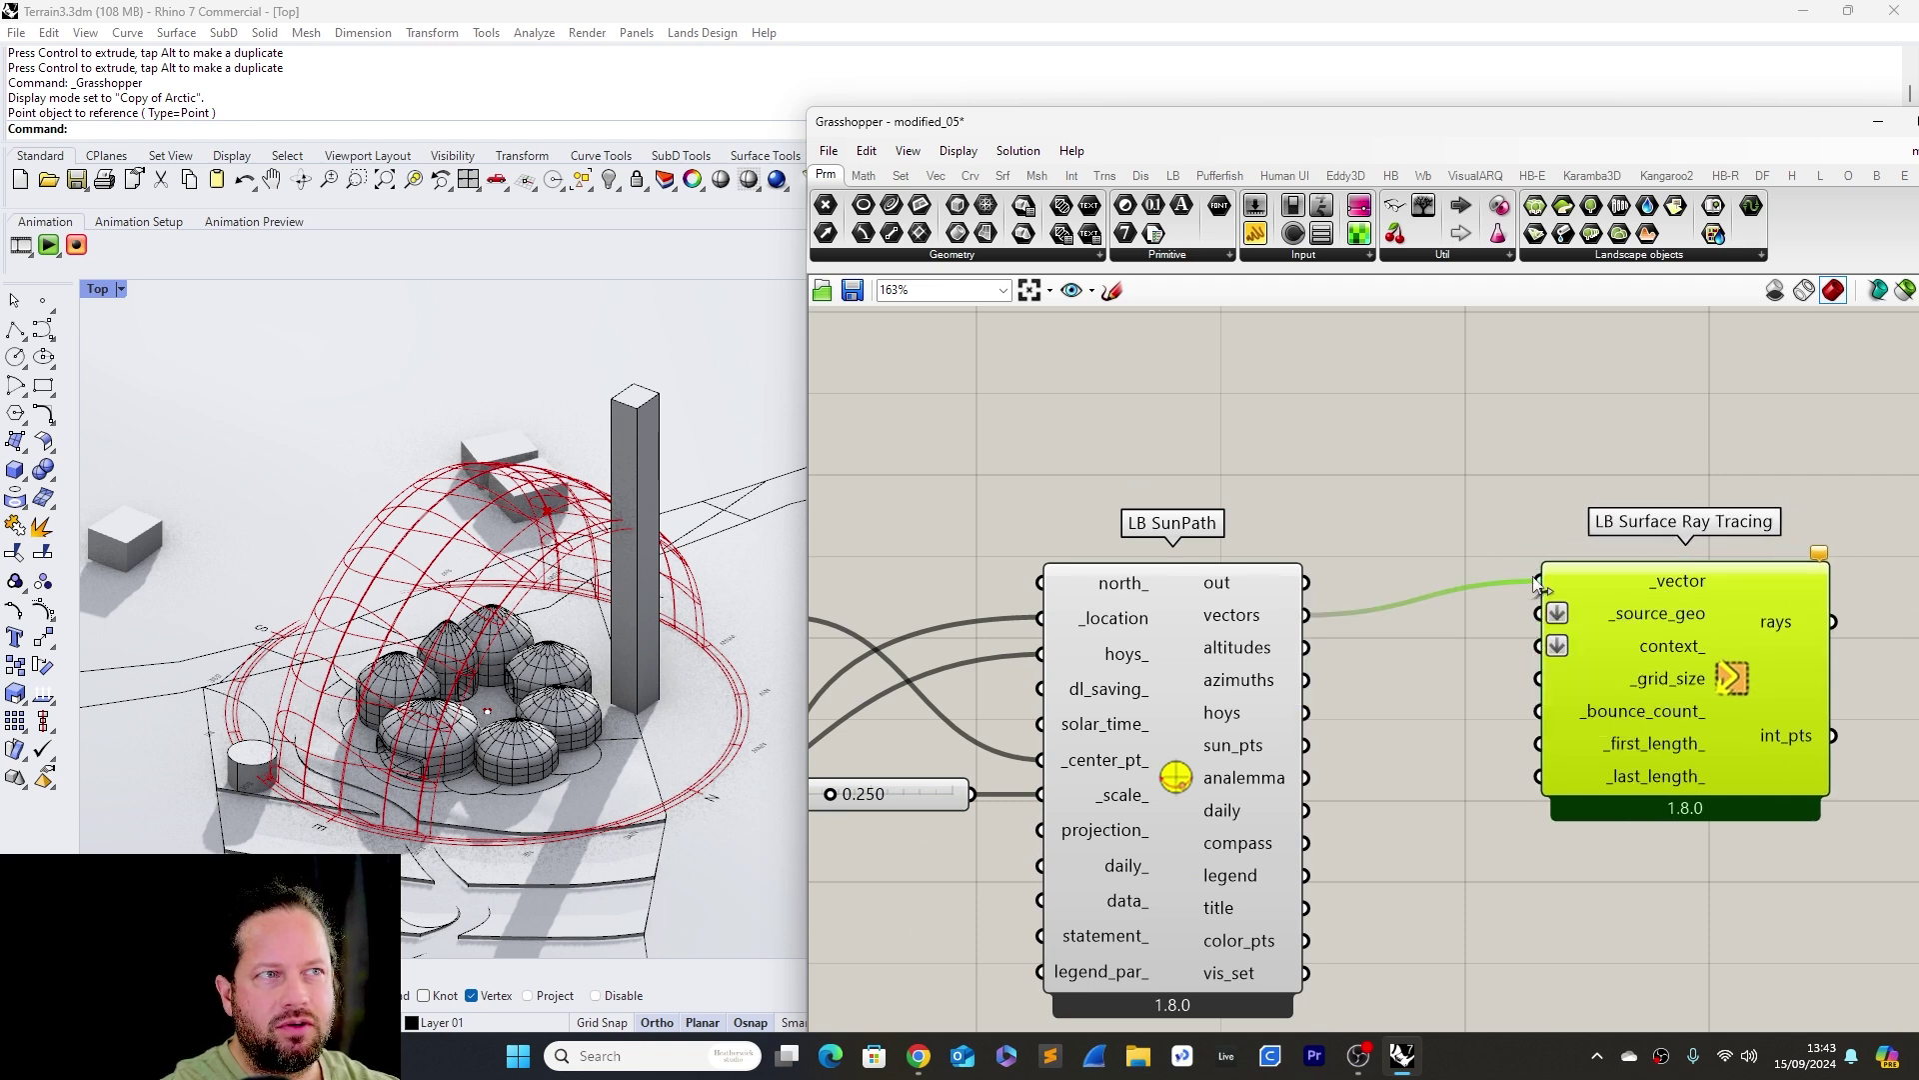
drag(1655, 602, 1724, 635)
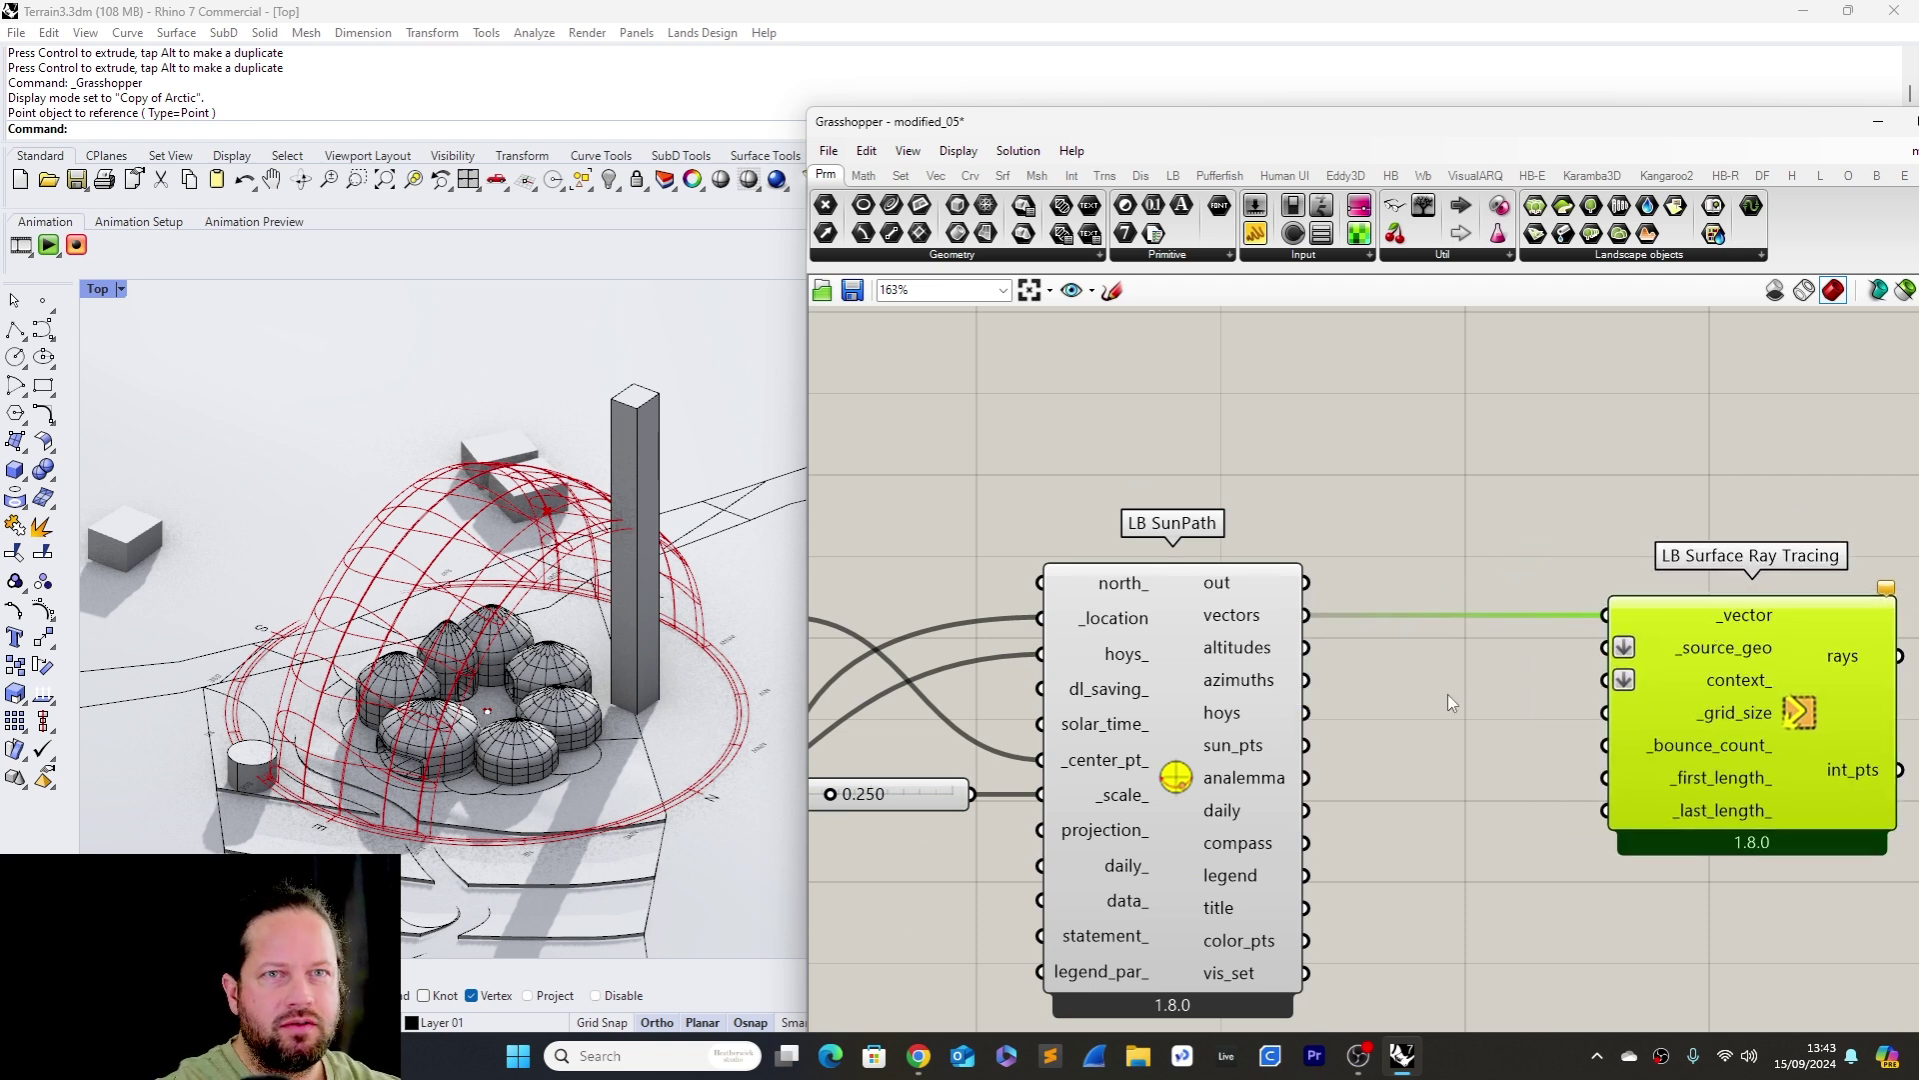
Locate the ground surface between the domes and add a Surface parameter beside LB Surface Ray Tracing
scroll(1681, 656, up, 3)
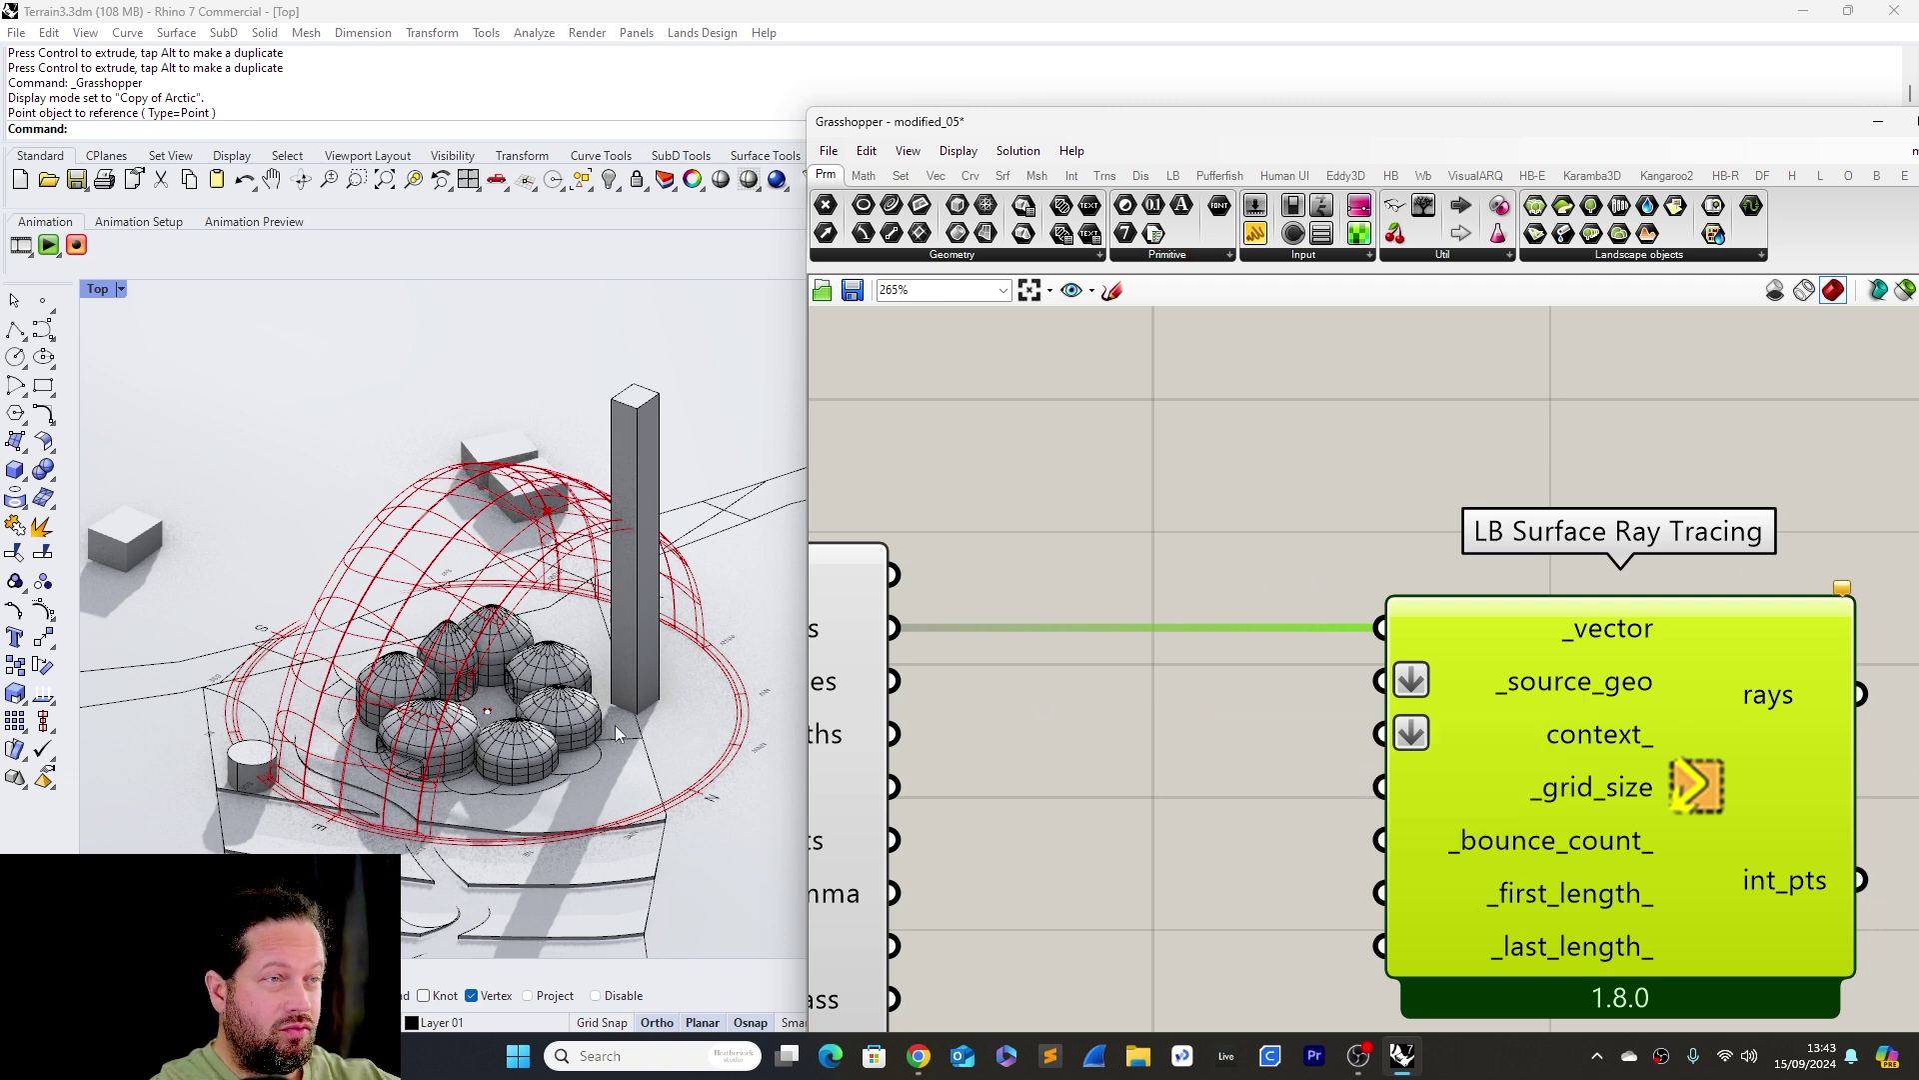
scroll(514, 726, up, 5)
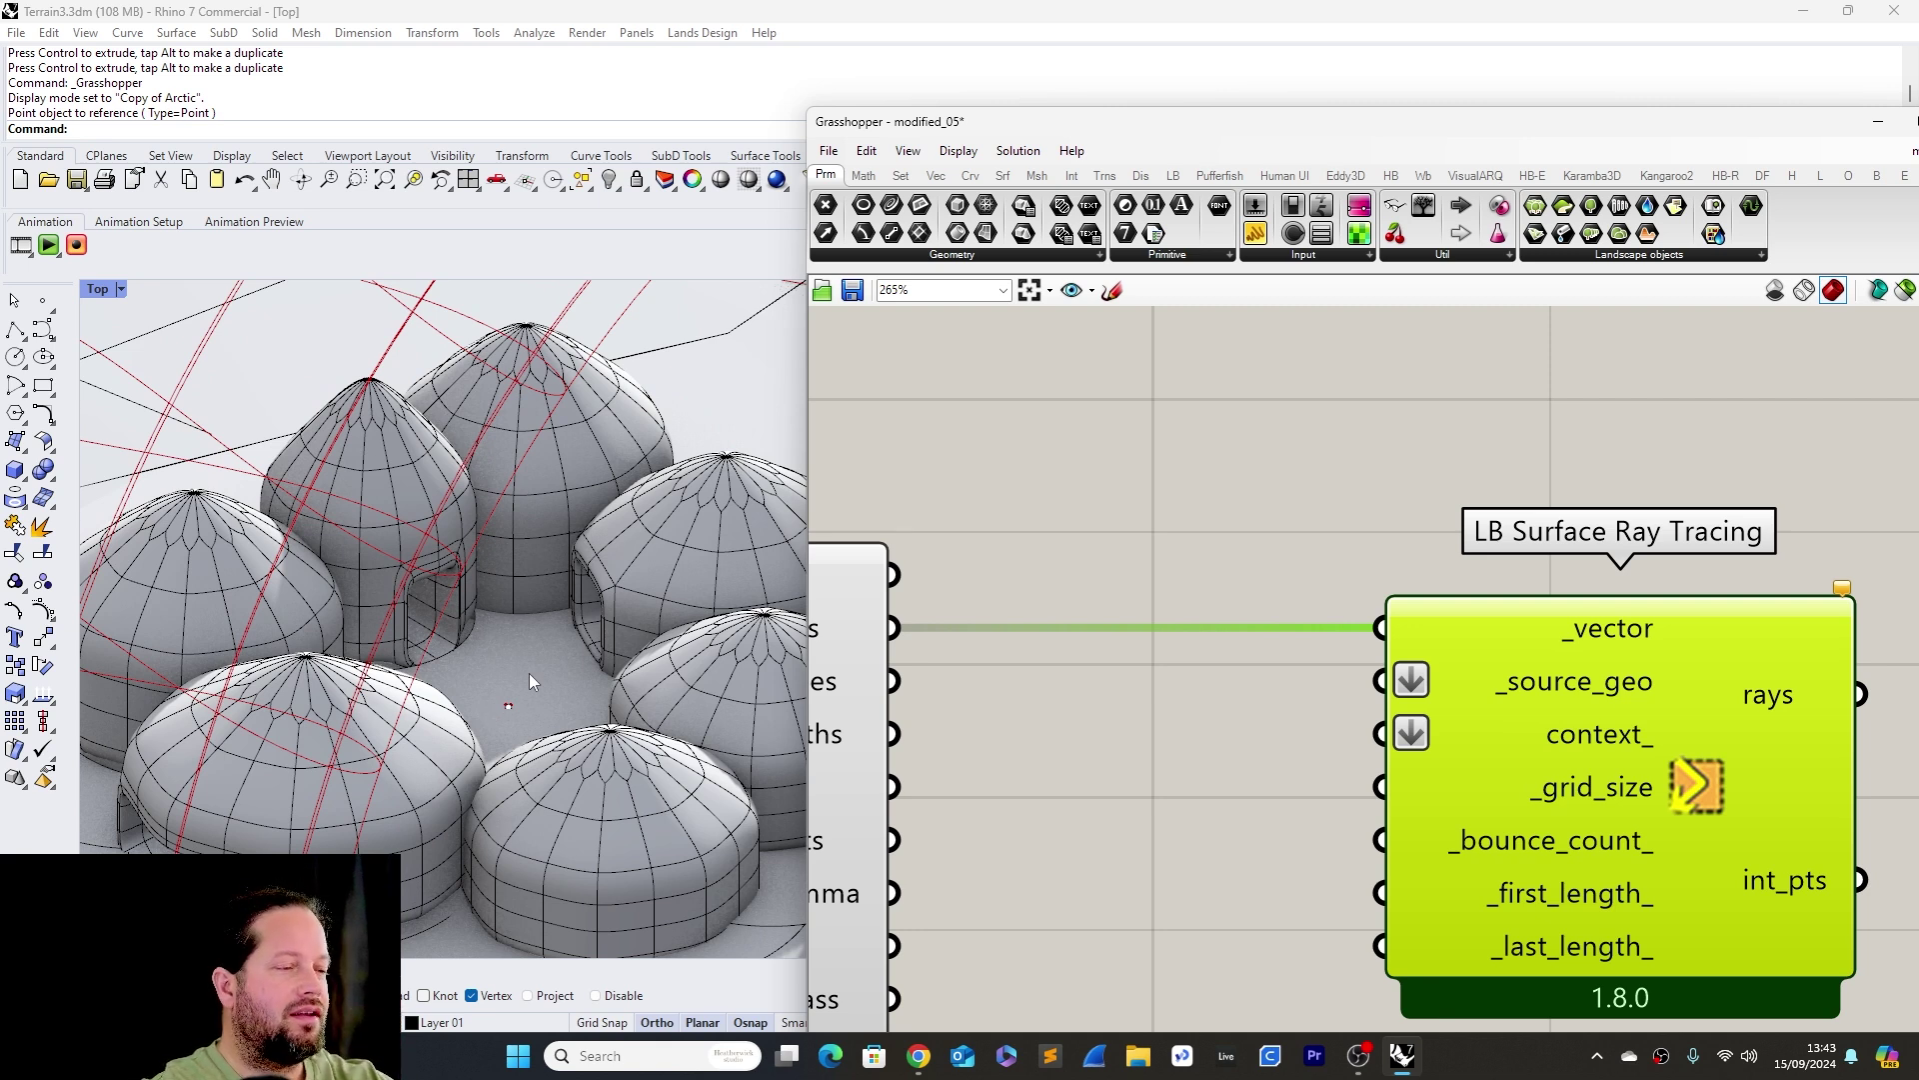
click(530, 674)
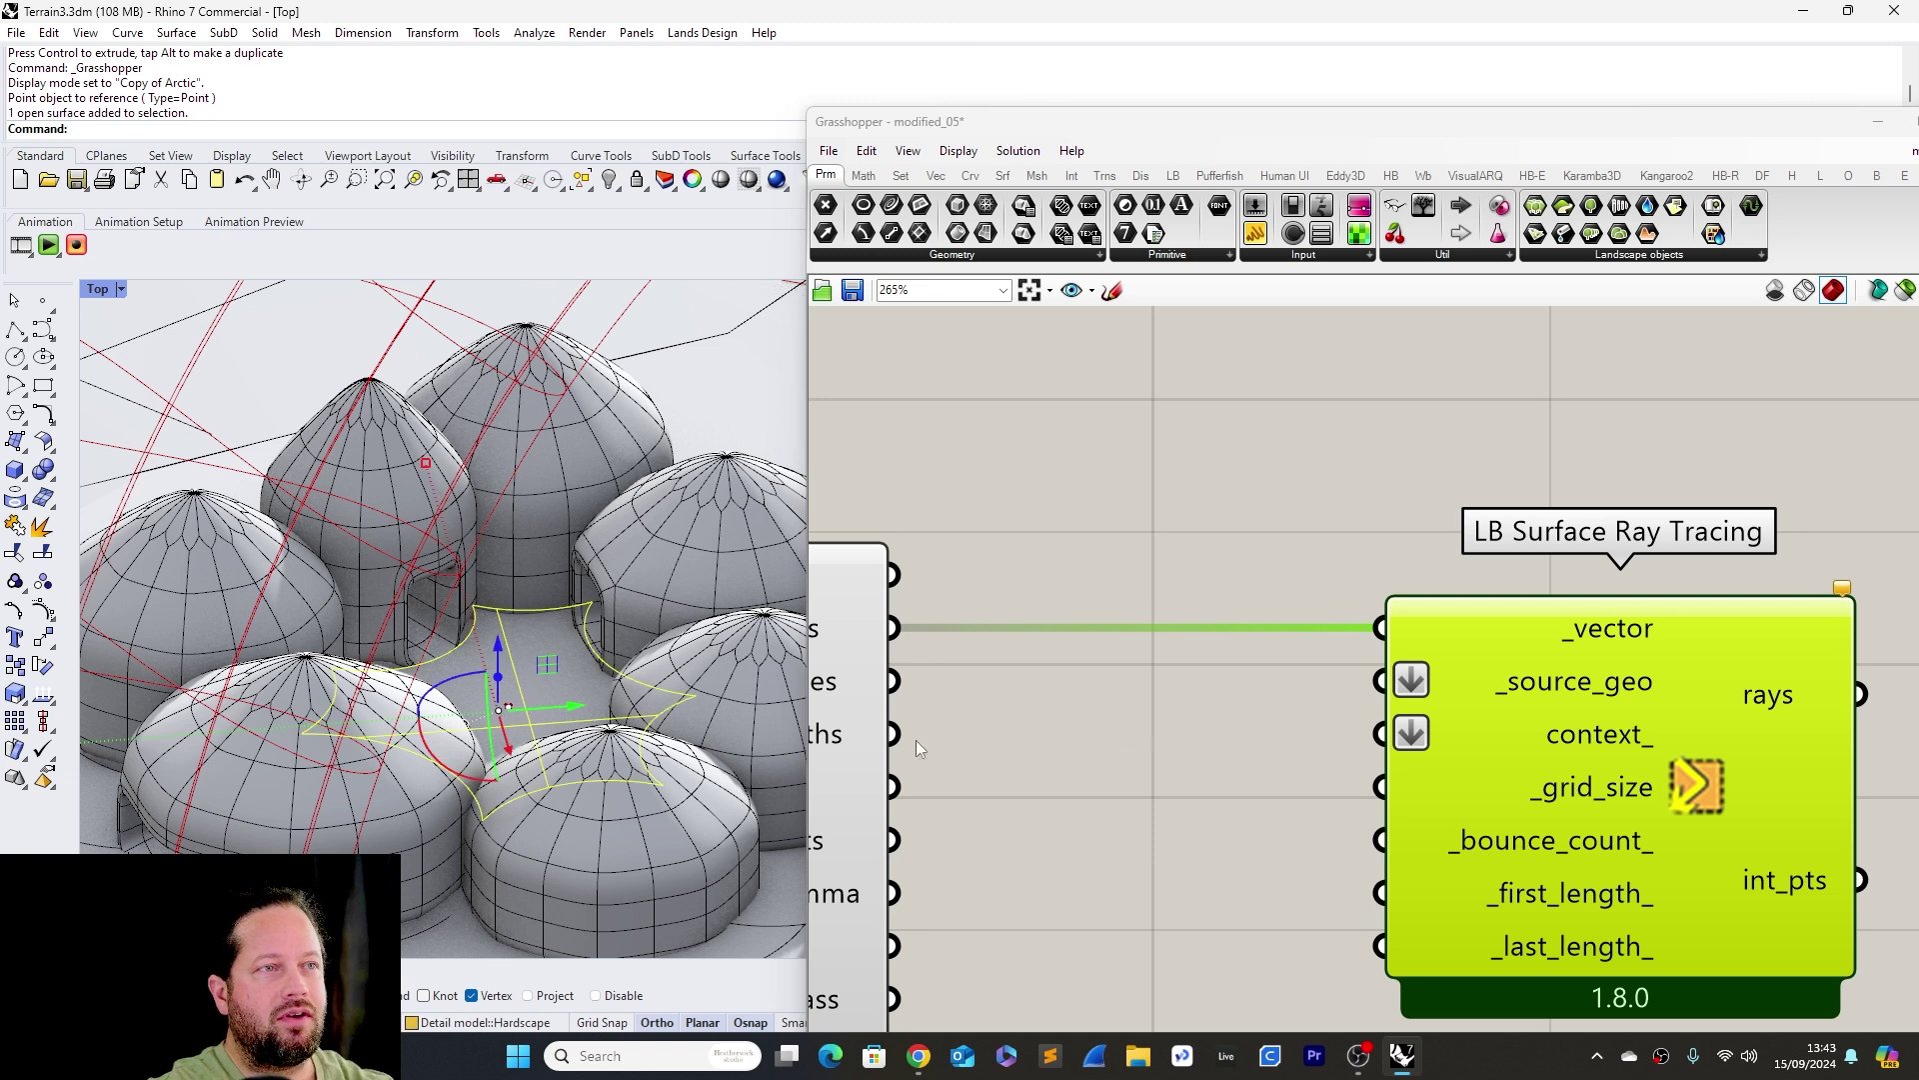
key(Escape)
click(551, 674)
key(Escape)
click(1104, 722)
click(986, 233)
click(1176, 749)
Reference the courtyard ground surface in the Surface parameter and connect it to the _source_geo input of LB Surface Ray Tracing
right_click(1183, 762)
click(1260, 873)
drag(1249, 747, 1369, 688)
drag(1223, 751, 1173, 716)
right_click(1173, 716)
click(1237, 665)
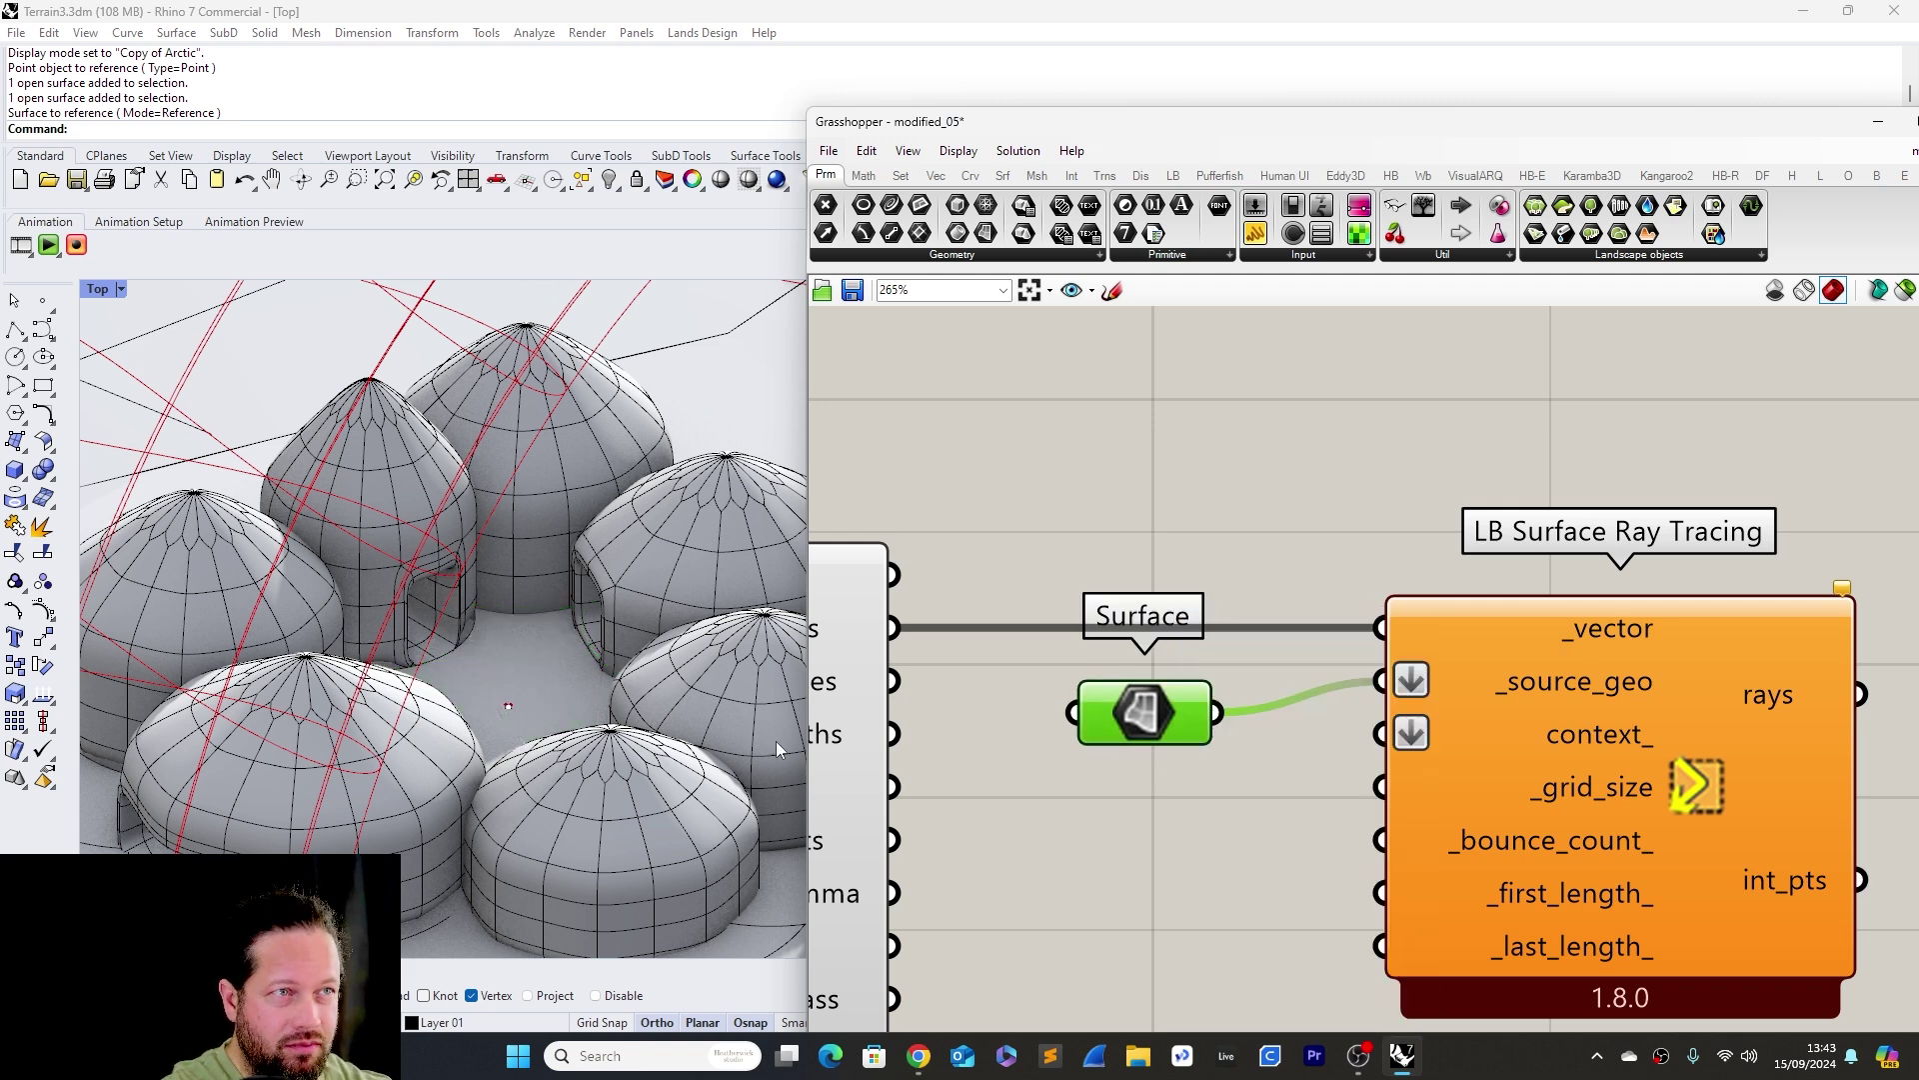
click(1660, 750)
drag(1661, 751, 1674, 761)
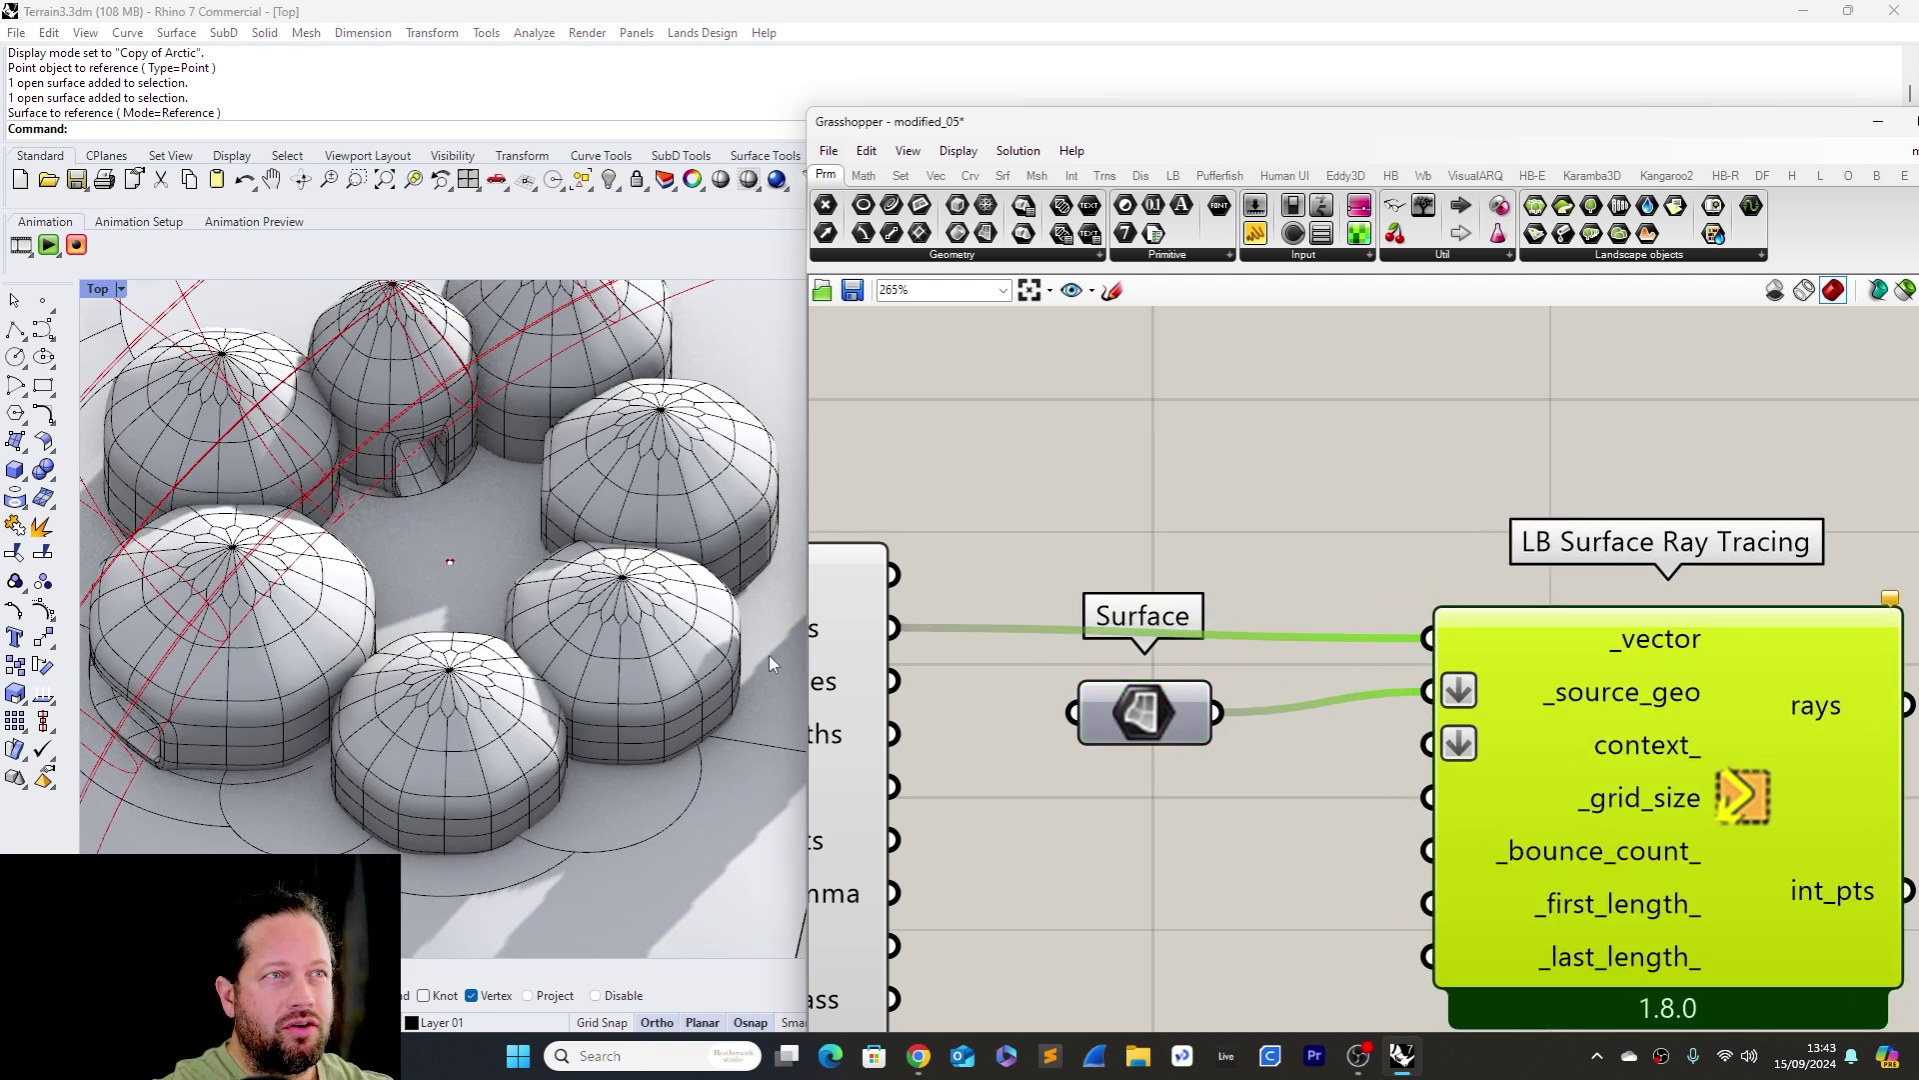
Select all seven SubD domes around the courtyard in the Rhino viewport
scroll(575, 832, down, 6)
scroll(572, 820, up, 8)
click(439, 612)
shift+click(572, 674)
shift+click(707, 605)
shift+click(731, 485)
shift+click(614, 378)
shift+click(518, 447)
shift+click(380, 480)
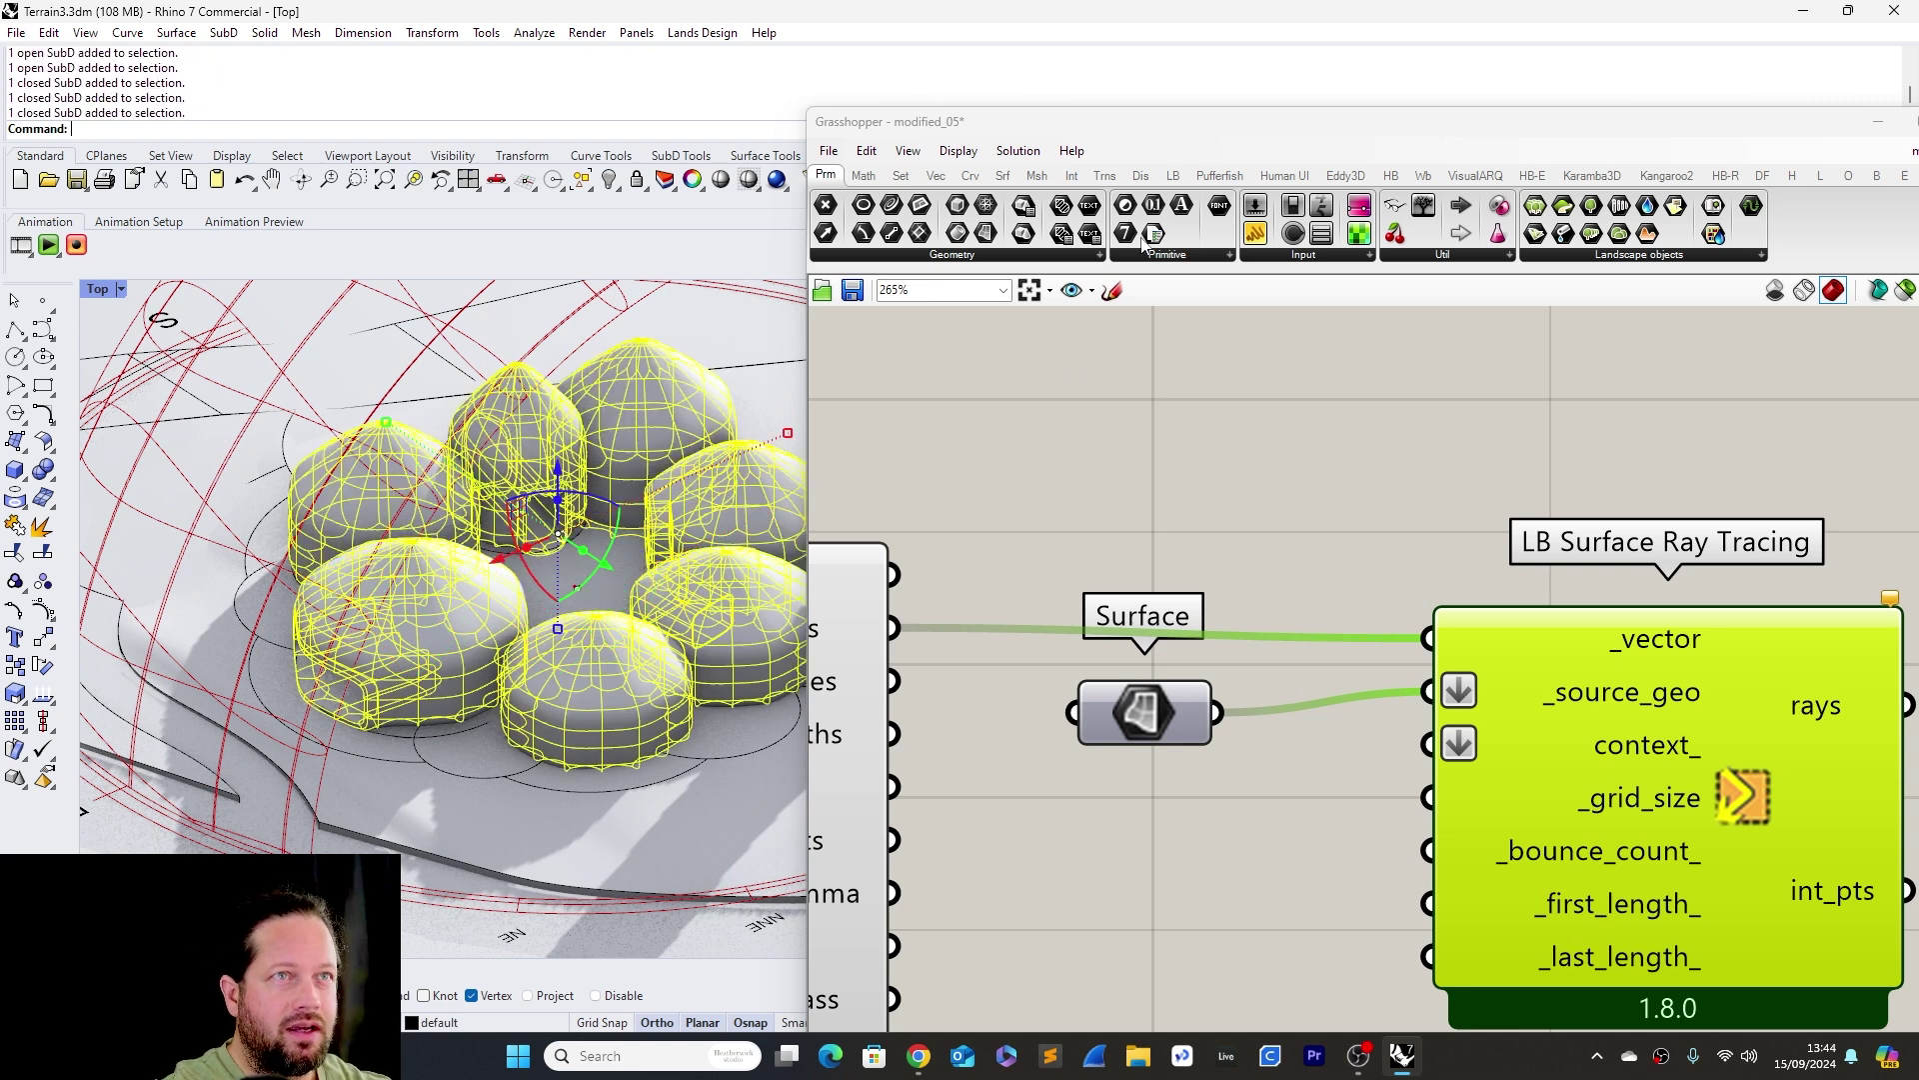
Add a SubD parameter referencing the selected domes as multiple SubDs and connect it to the context_ input of LB Surface Ray Tracing
click(1004, 255)
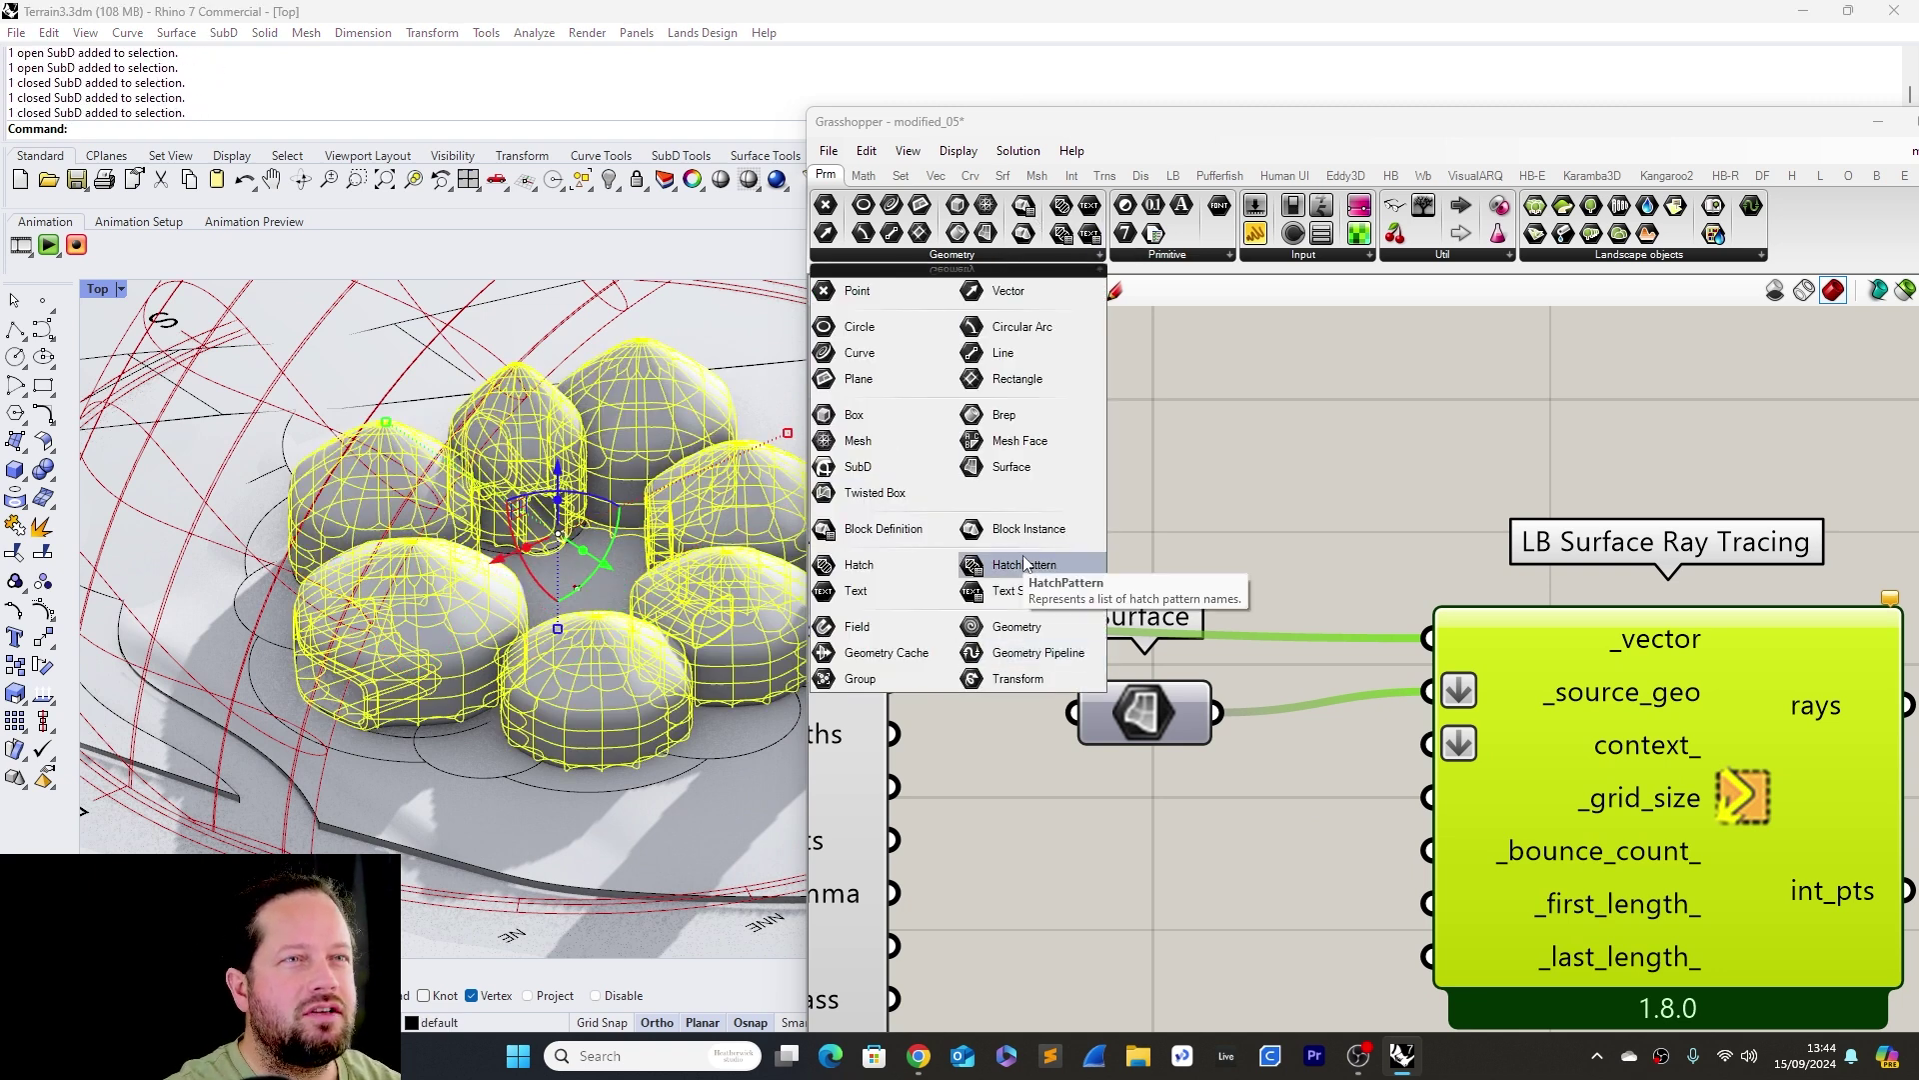
click(865, 469)
drag(1118, 859, 1110, 851)
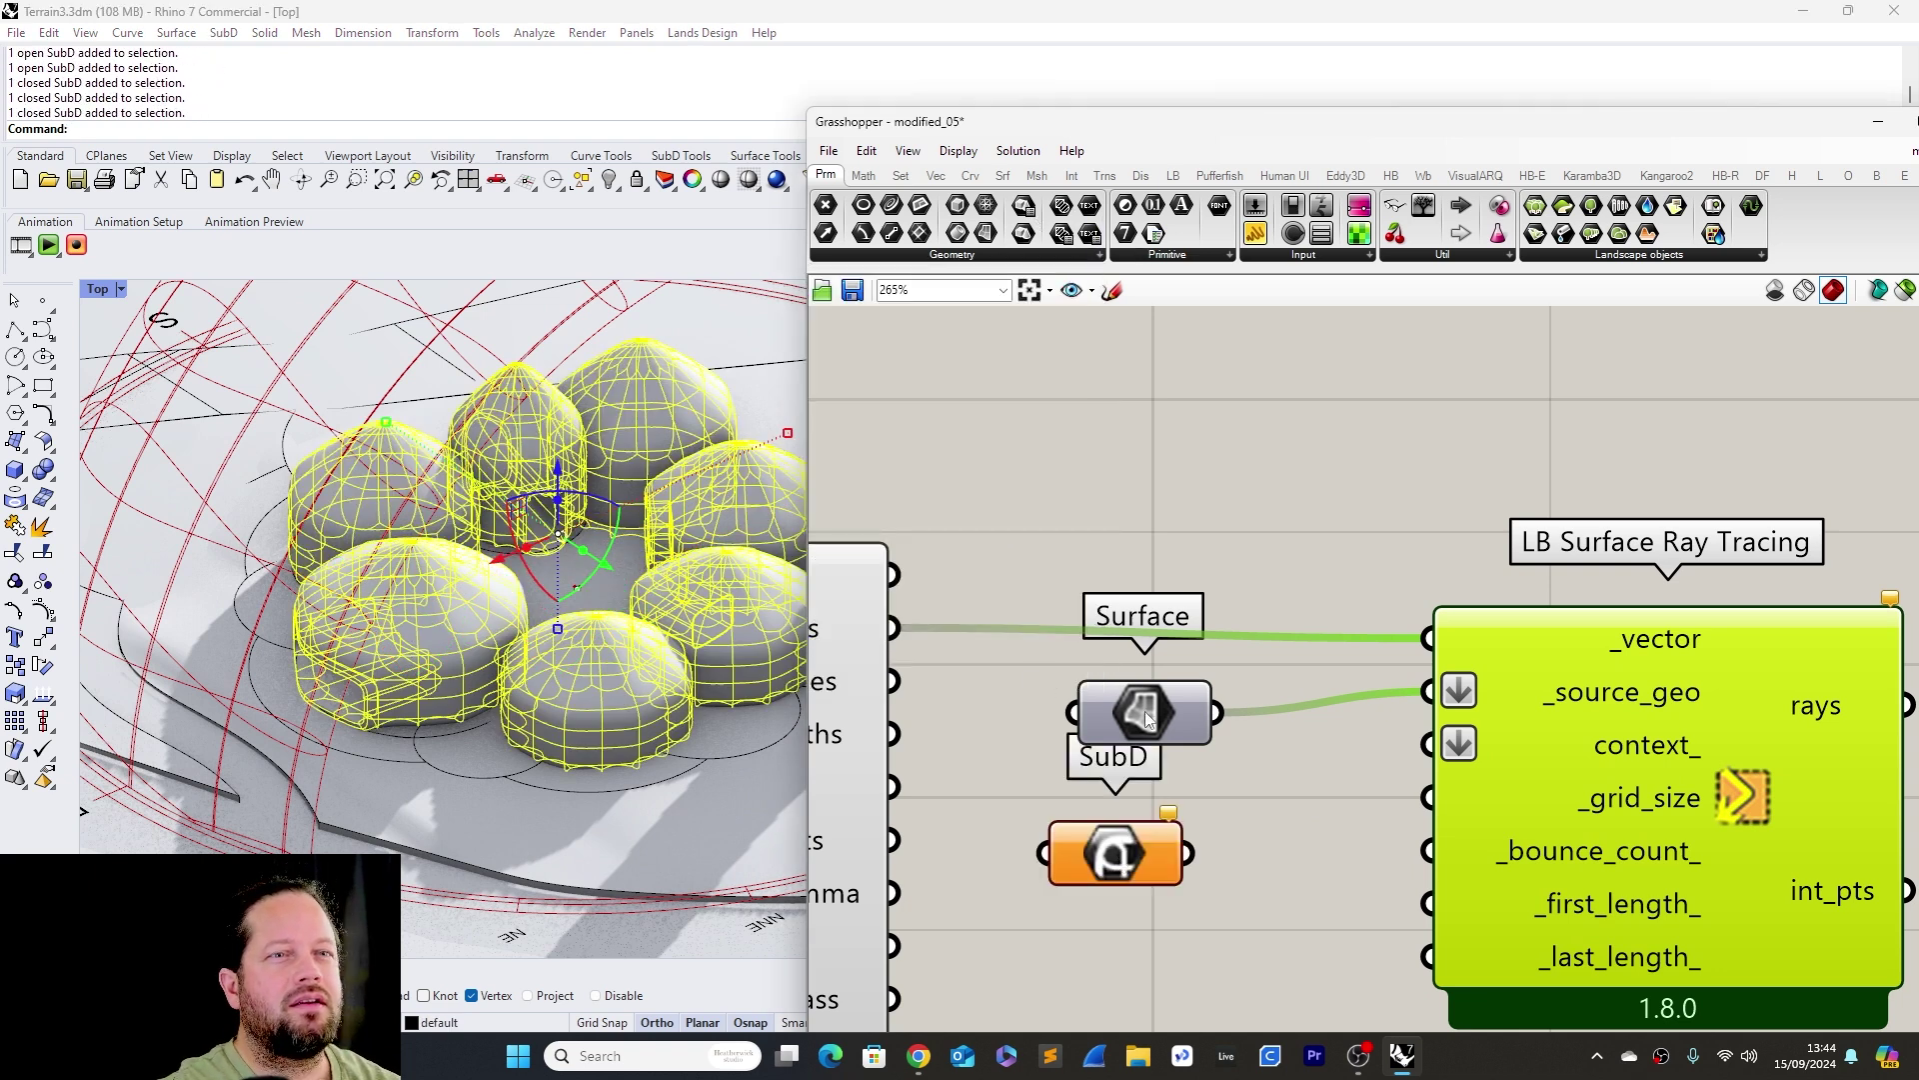
scroll(1110, 800, up, 3)
right_click(1090, 782)
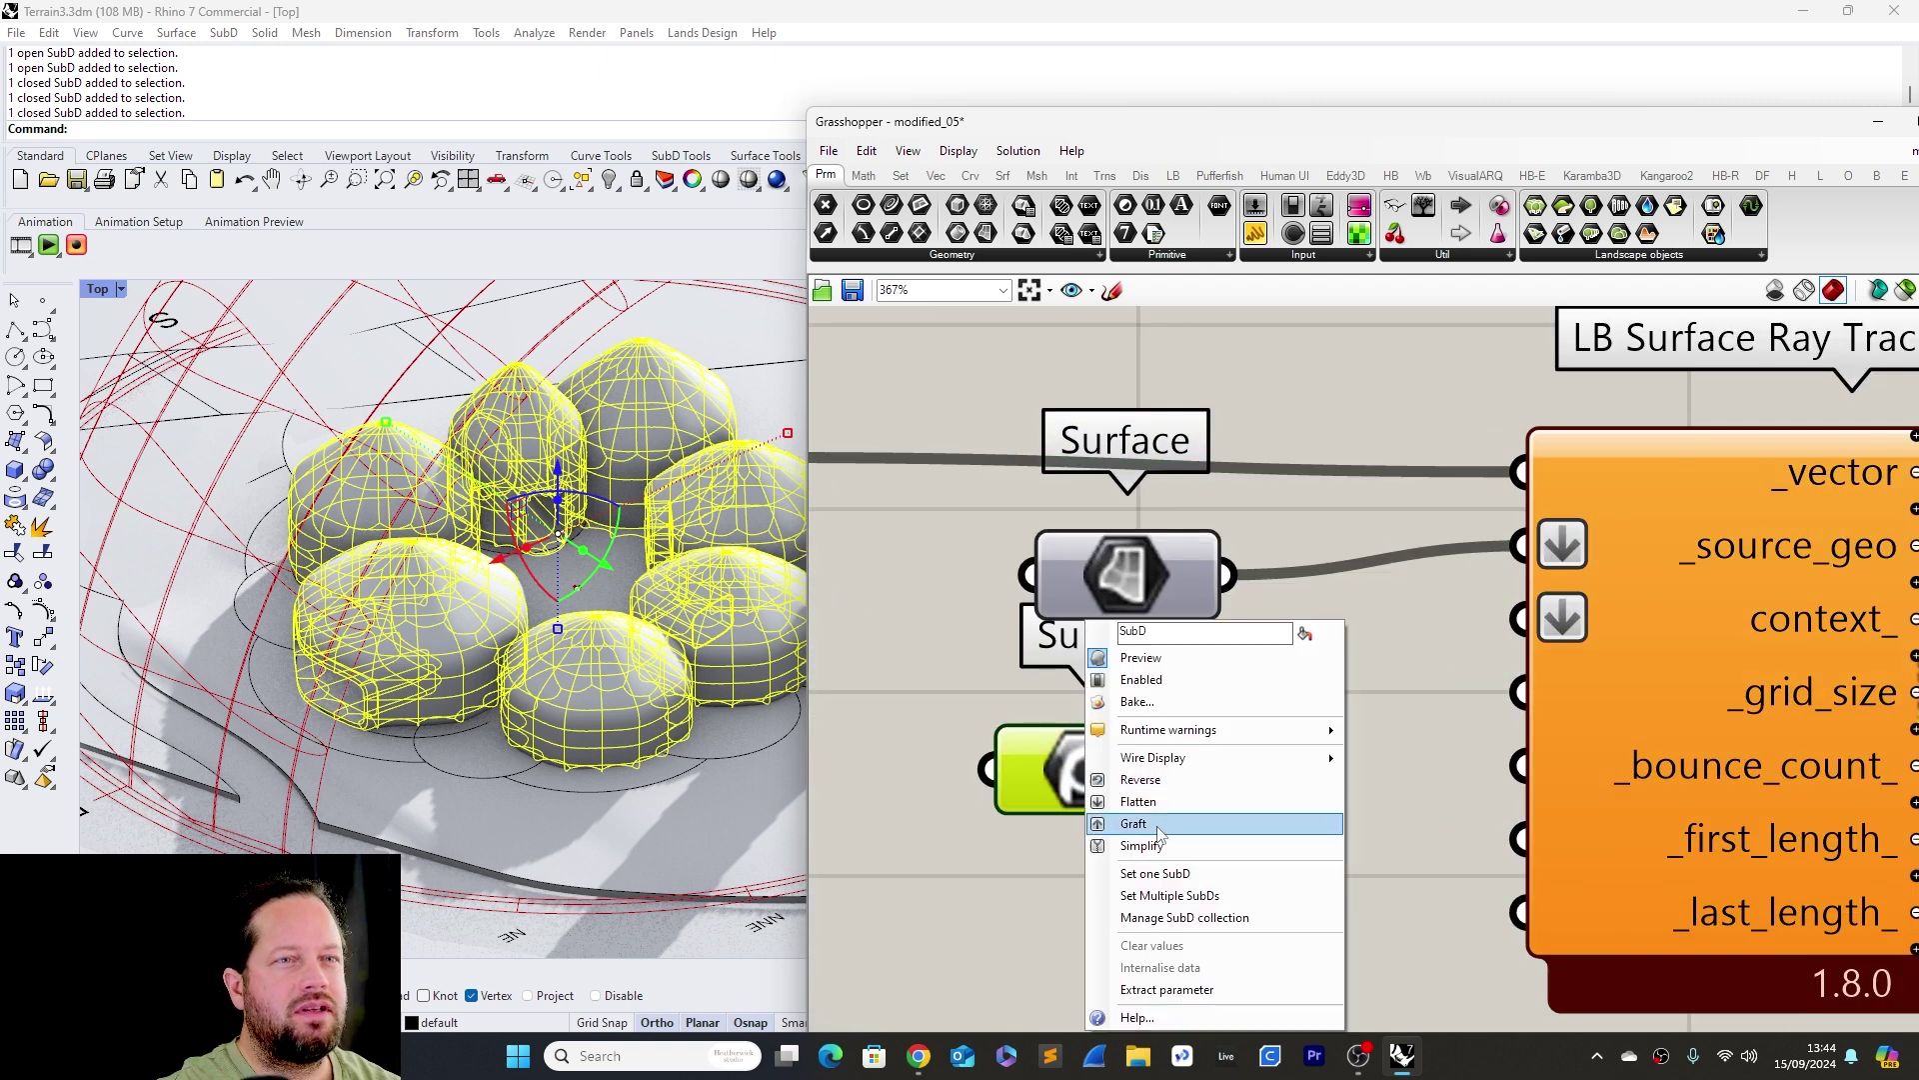
click(1190, 895)
mouse_move(961, 777)
mouse_down()
mouse_move(1002, 784)
mouse_move(986, 778)
mouse_move(1317, 617)
mouse_move(966, 778)
mouse_up()
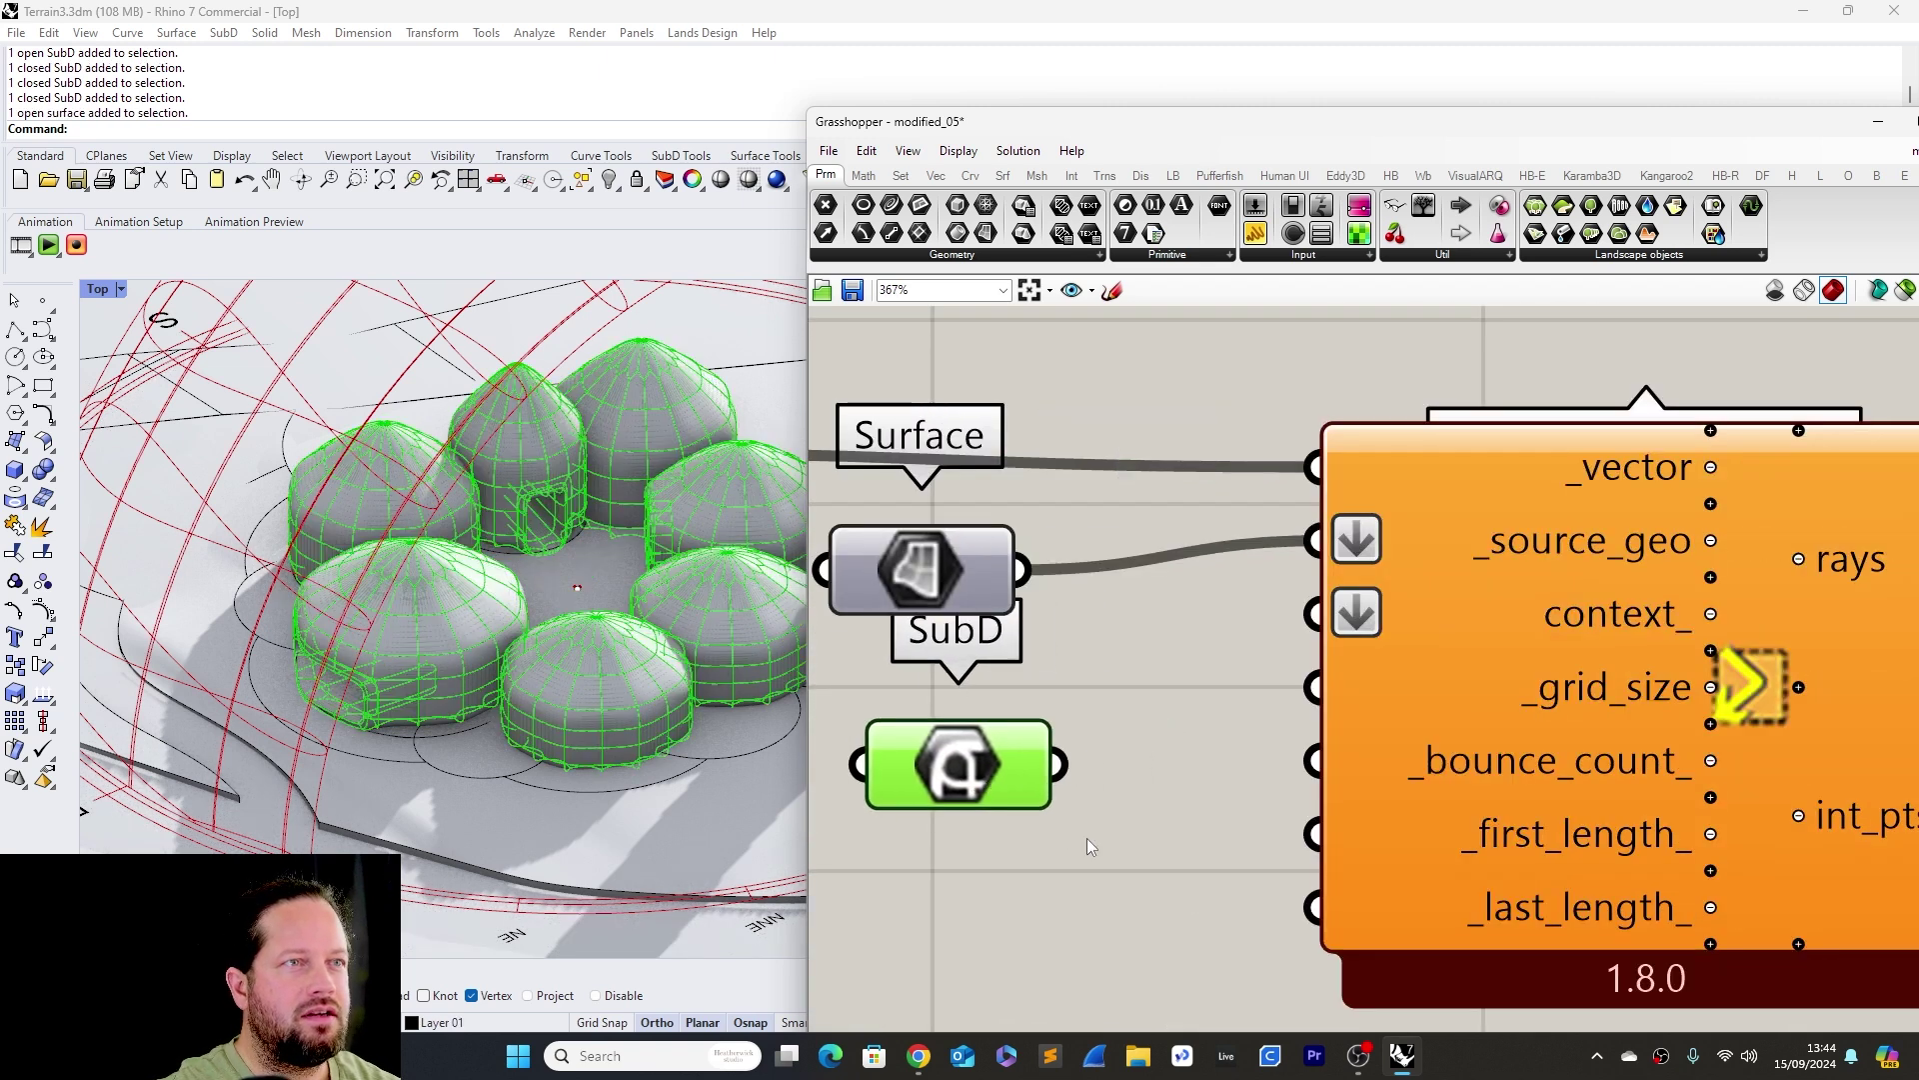
click(1087, 839)
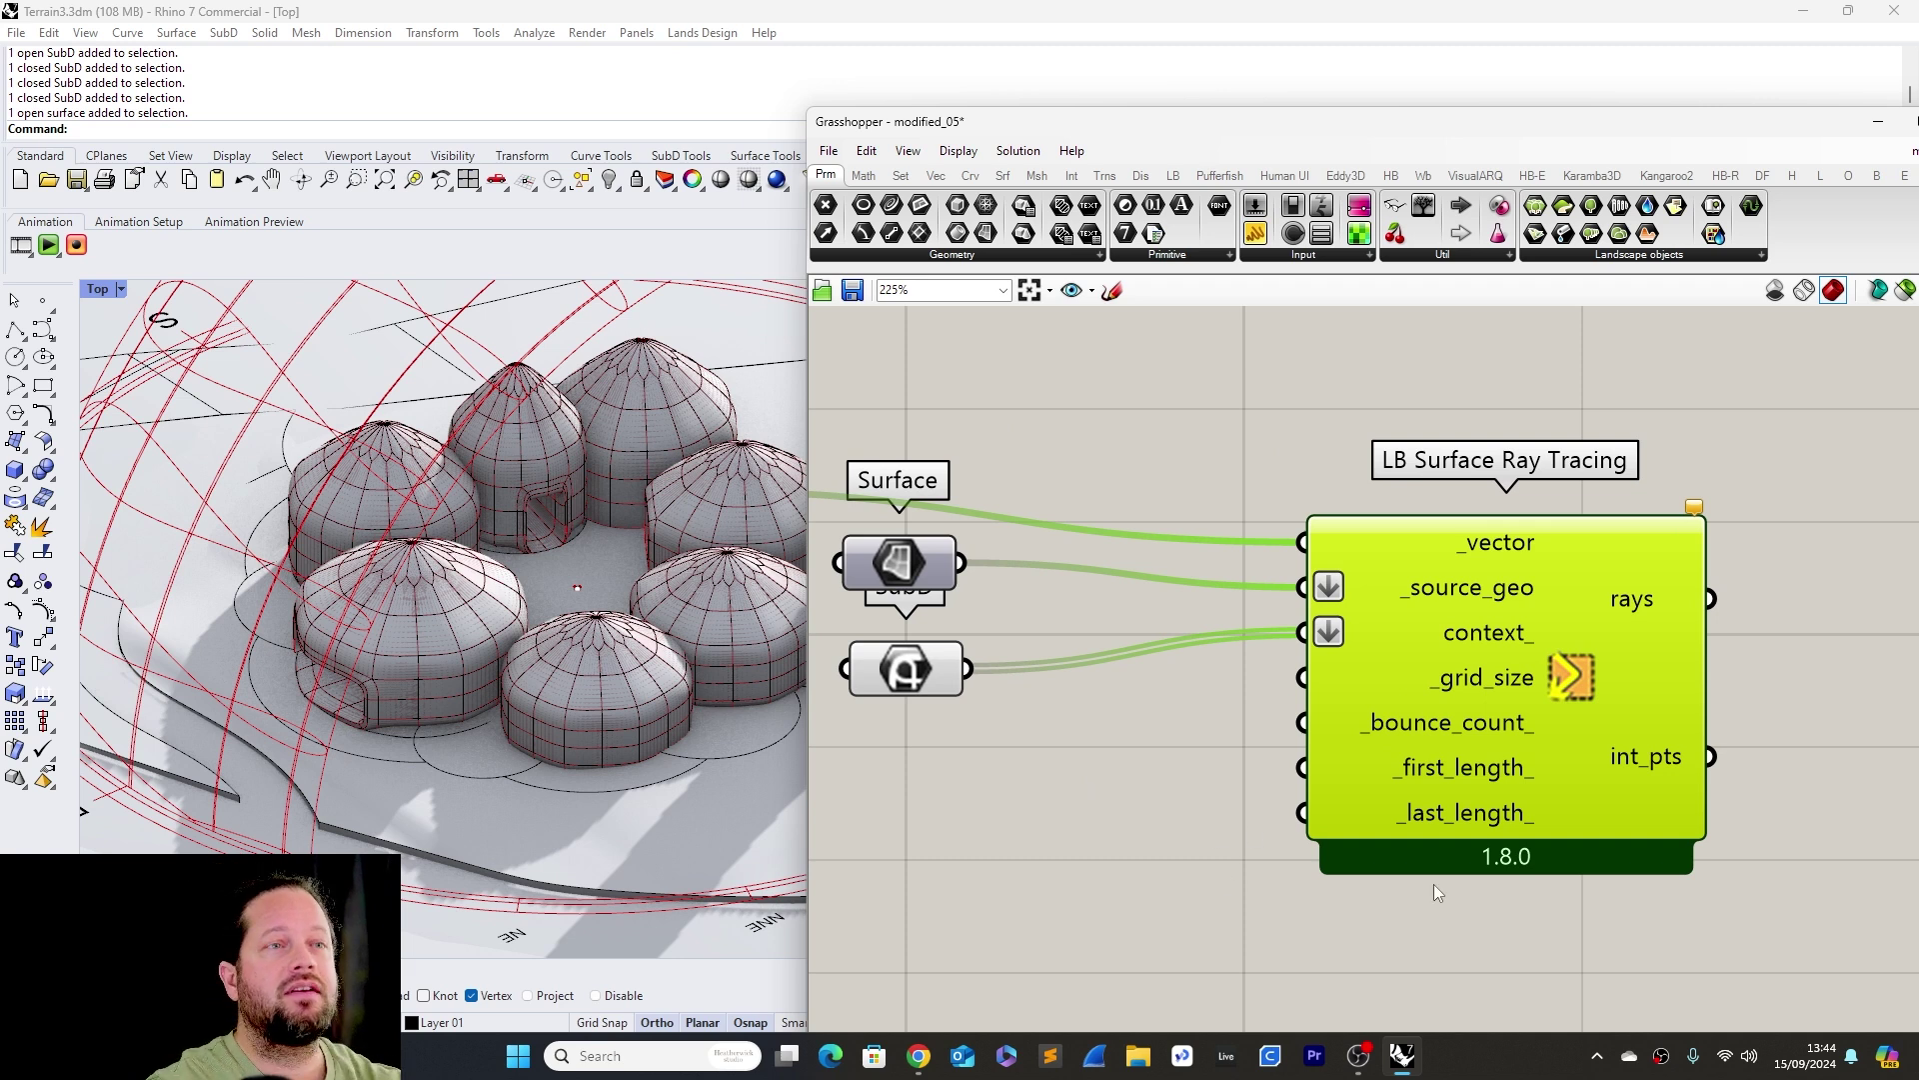
Add a number slider beneath the SubD parameter, with integer rounding and a maximum of 5
drag(1248, 204, 1104, 818)
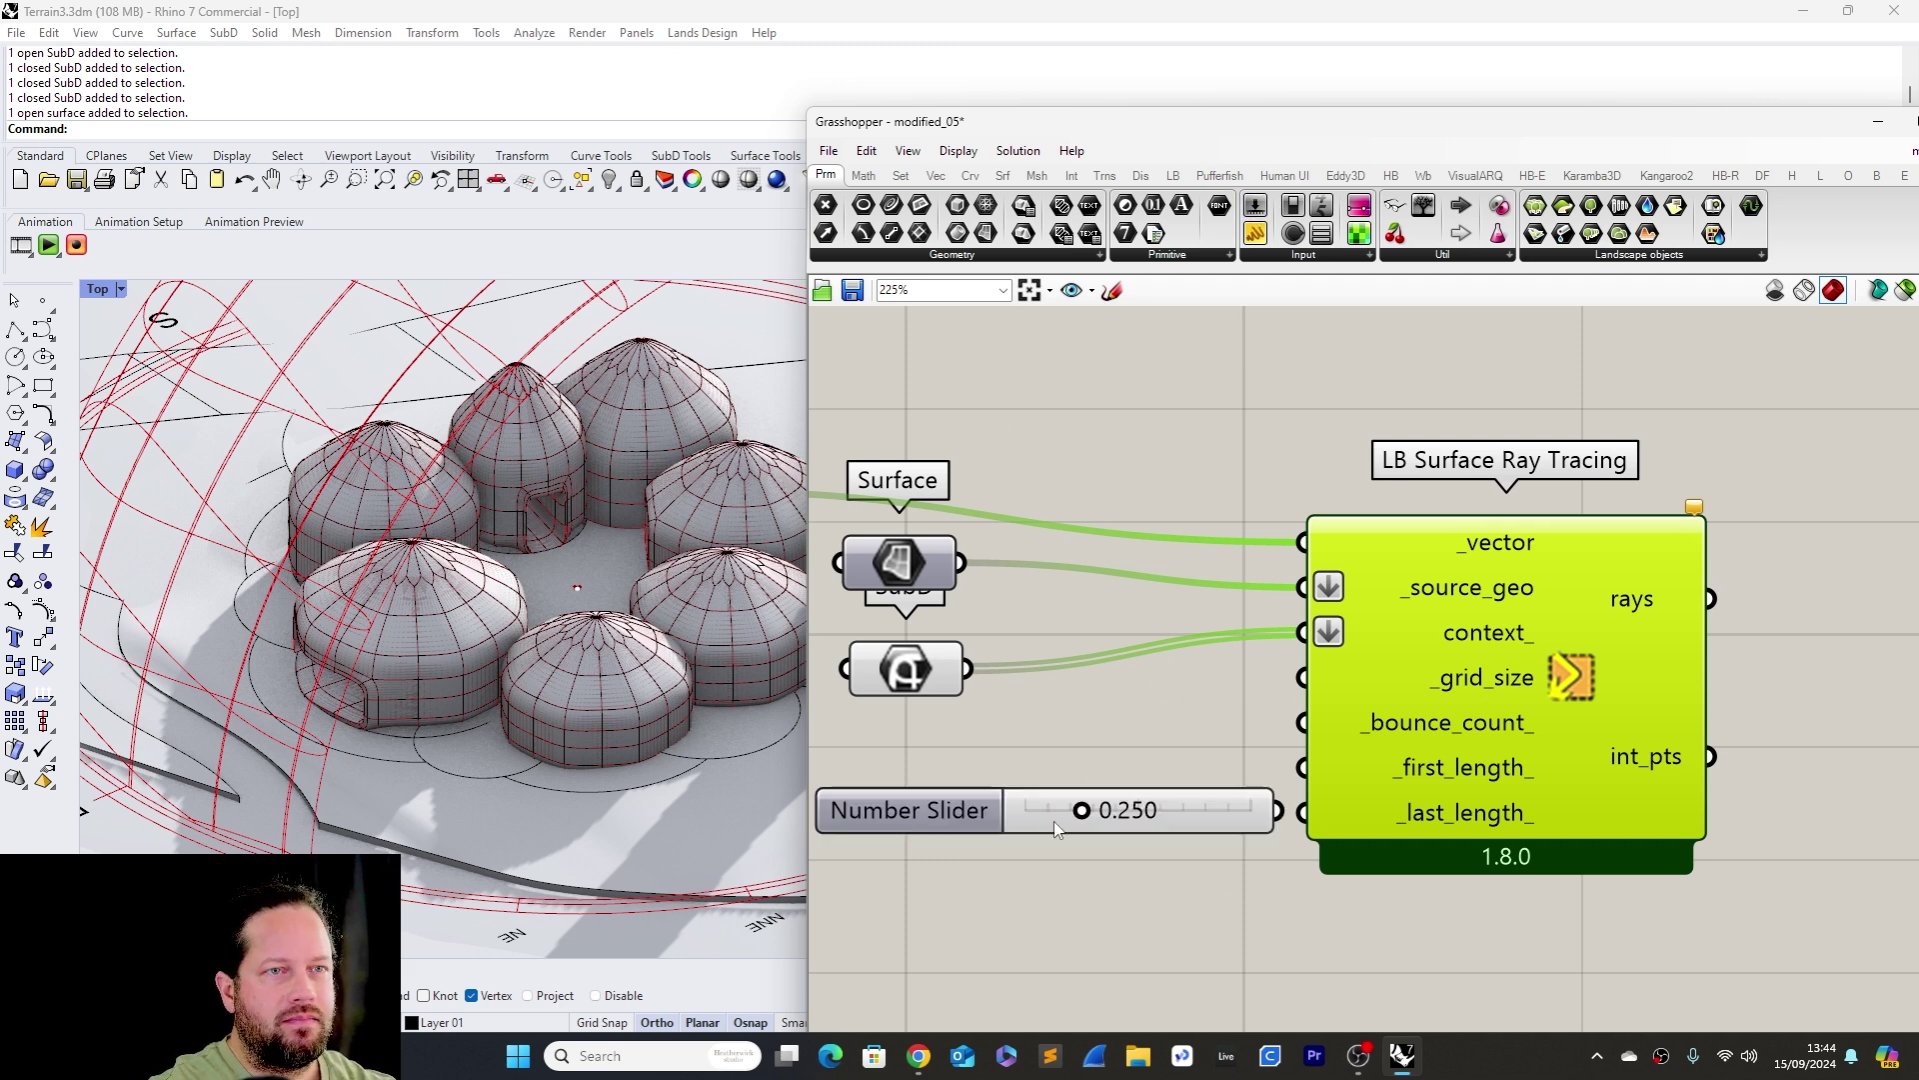
double_click(1056, 829)
double_click(1025, 868)
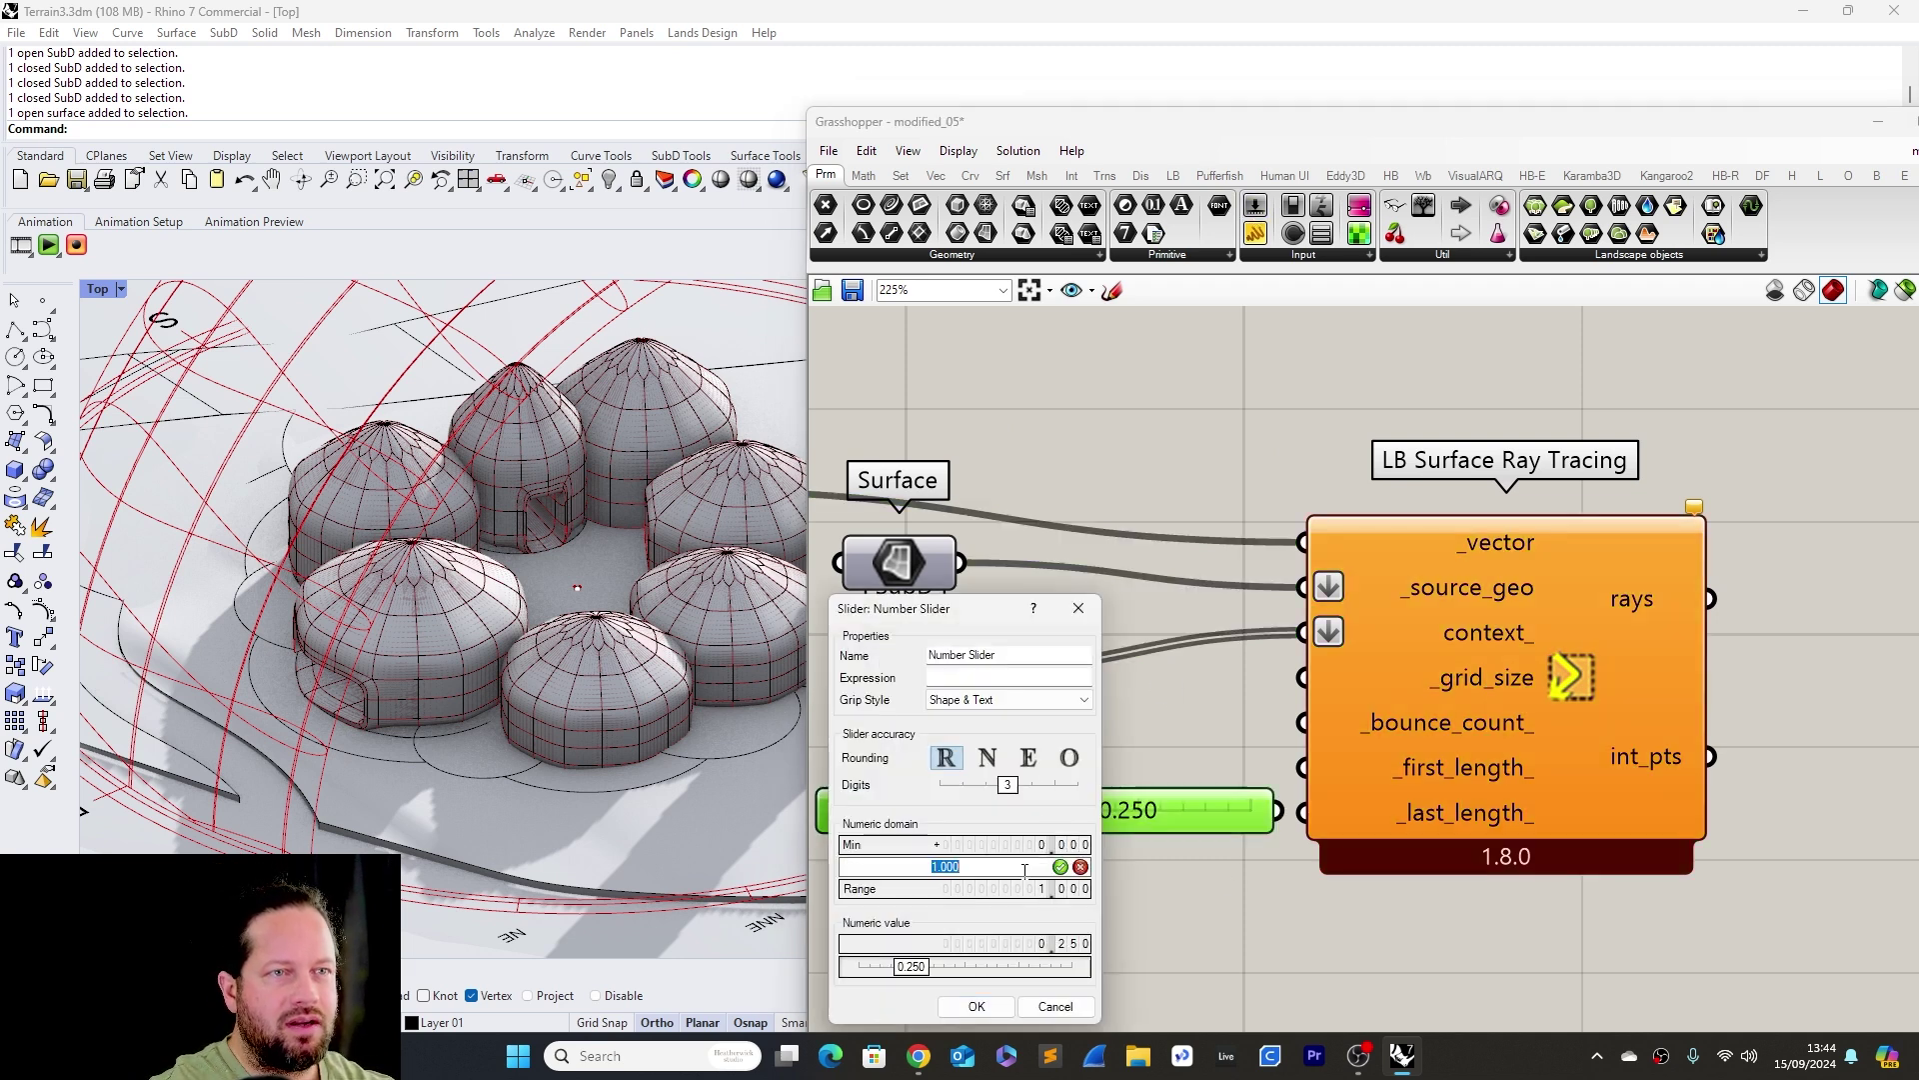
text(5)
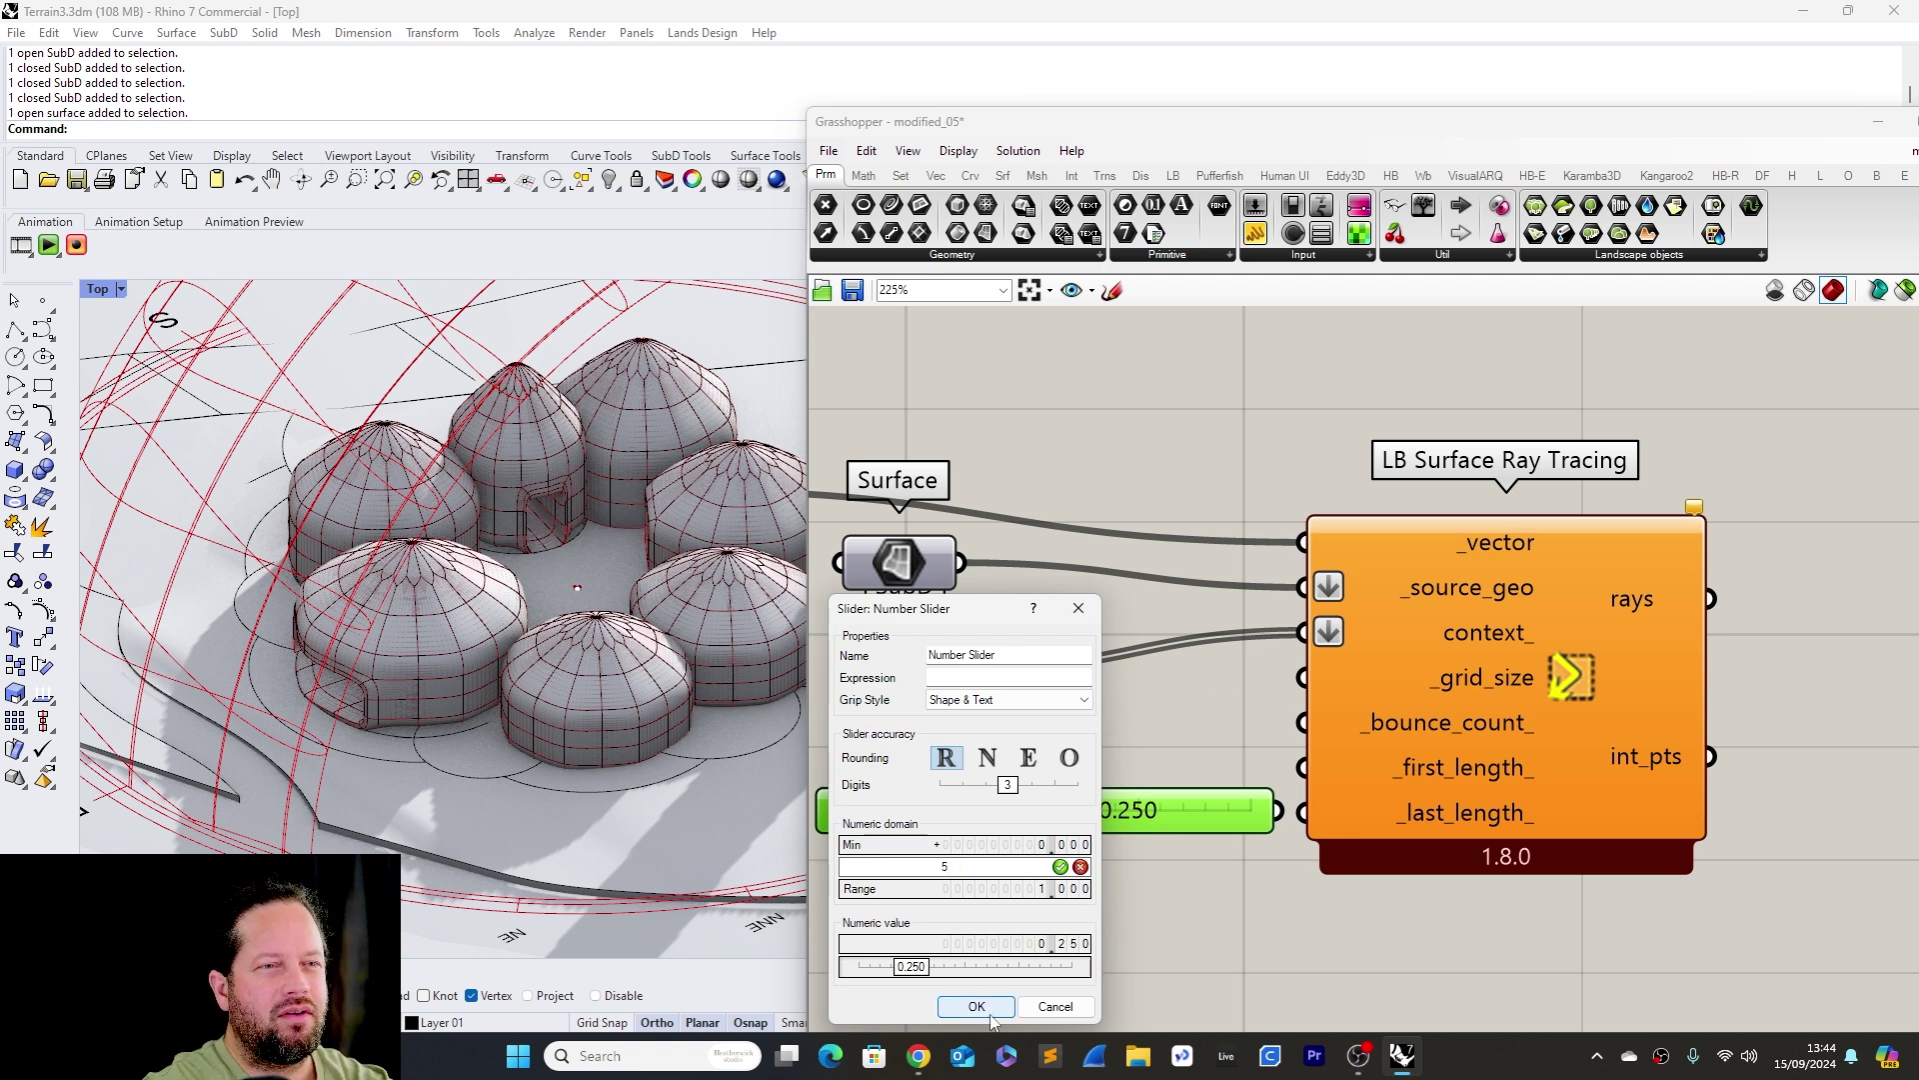
click(988, 757)
click(976, 1006)
Set the new slider to 5 and connect it to the _grid_size input of LB Surface Ray Tracing
scroll(1093, 819, down, 1)
drag(1042, 816, 1228, 821)
scroll(1164, 786, down, 6)
scroll(1262, 773, up, 3)
drag(1262, 773, 1354, 773)
mouse_move(1260, 749)
mouse_down()
mouse_move(1150, 821)
mouse_move(1166, 810)
mouse_up()
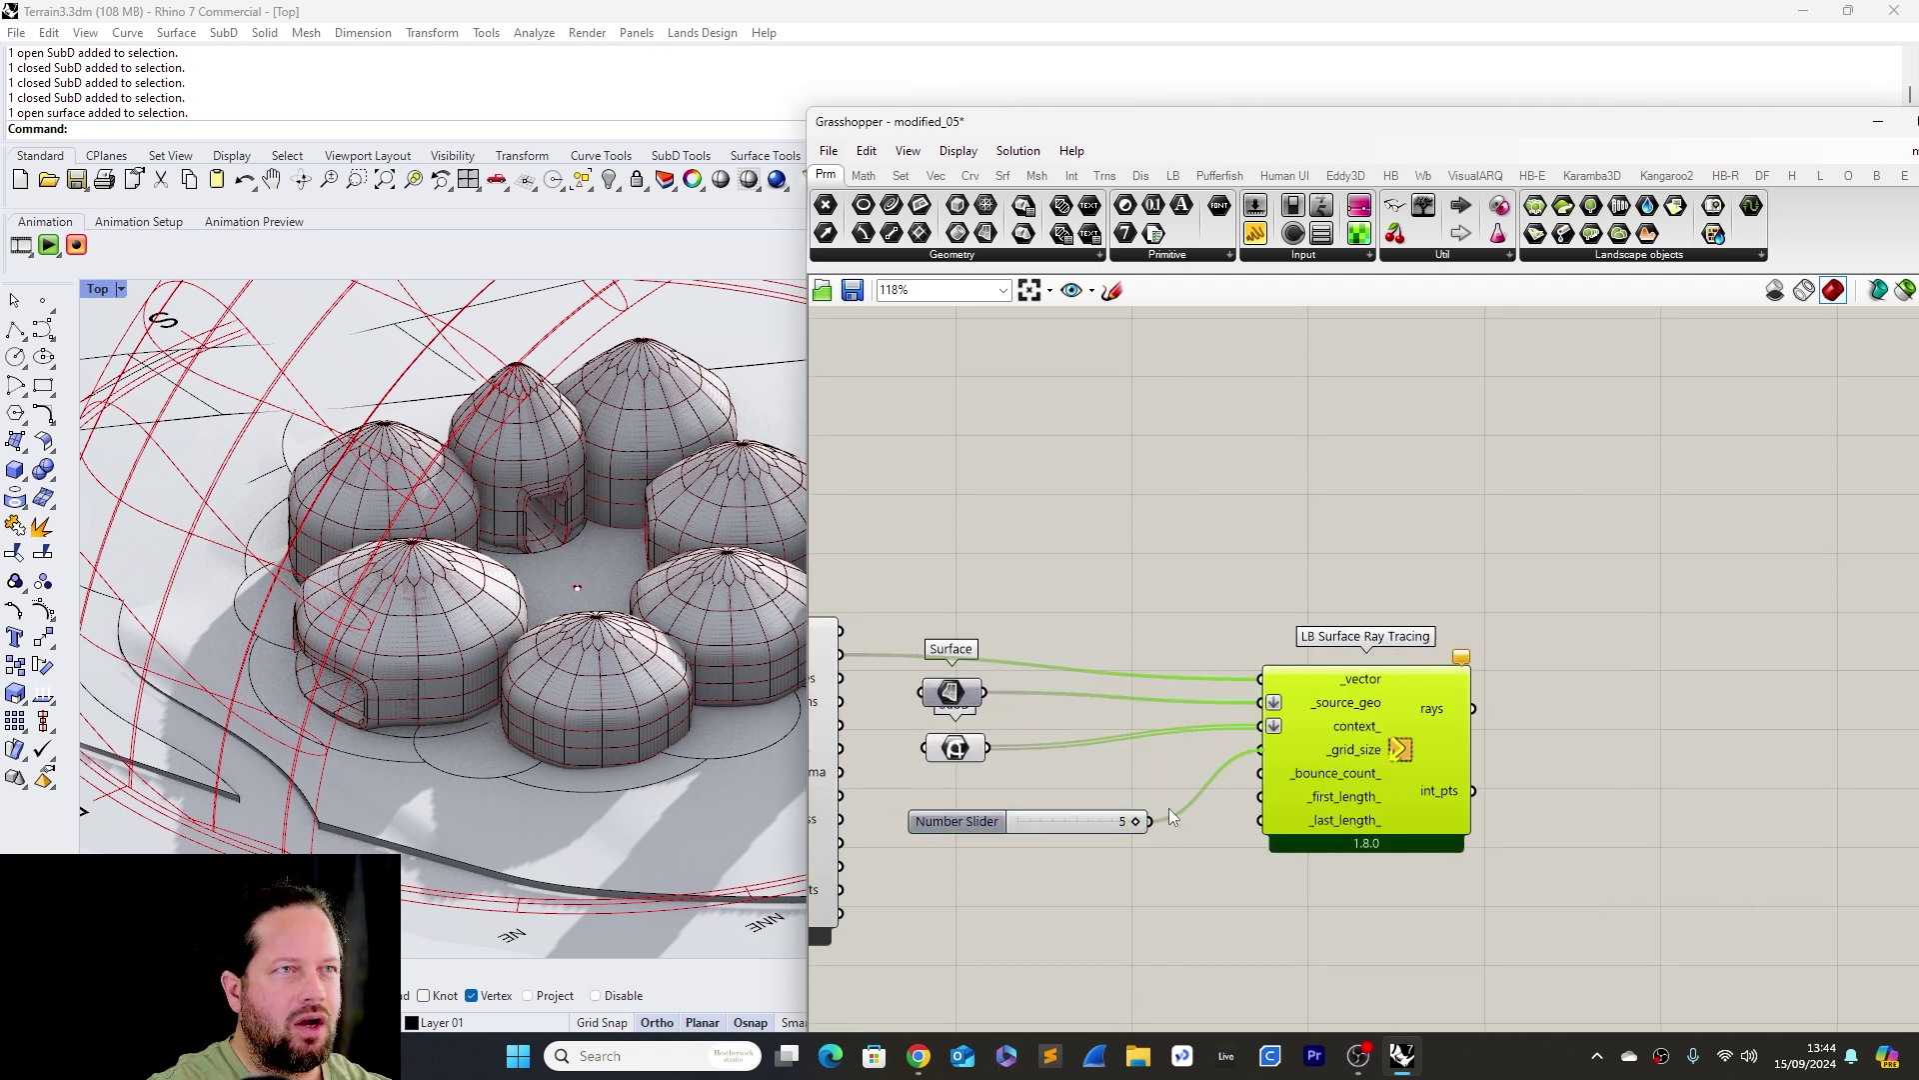
scroll(1166, 810, down, 1)
Examine from several angles how the traced sun rays reach the courtyard and bounce off the surrounding domes
right_drag(607, 636, 478, 810)
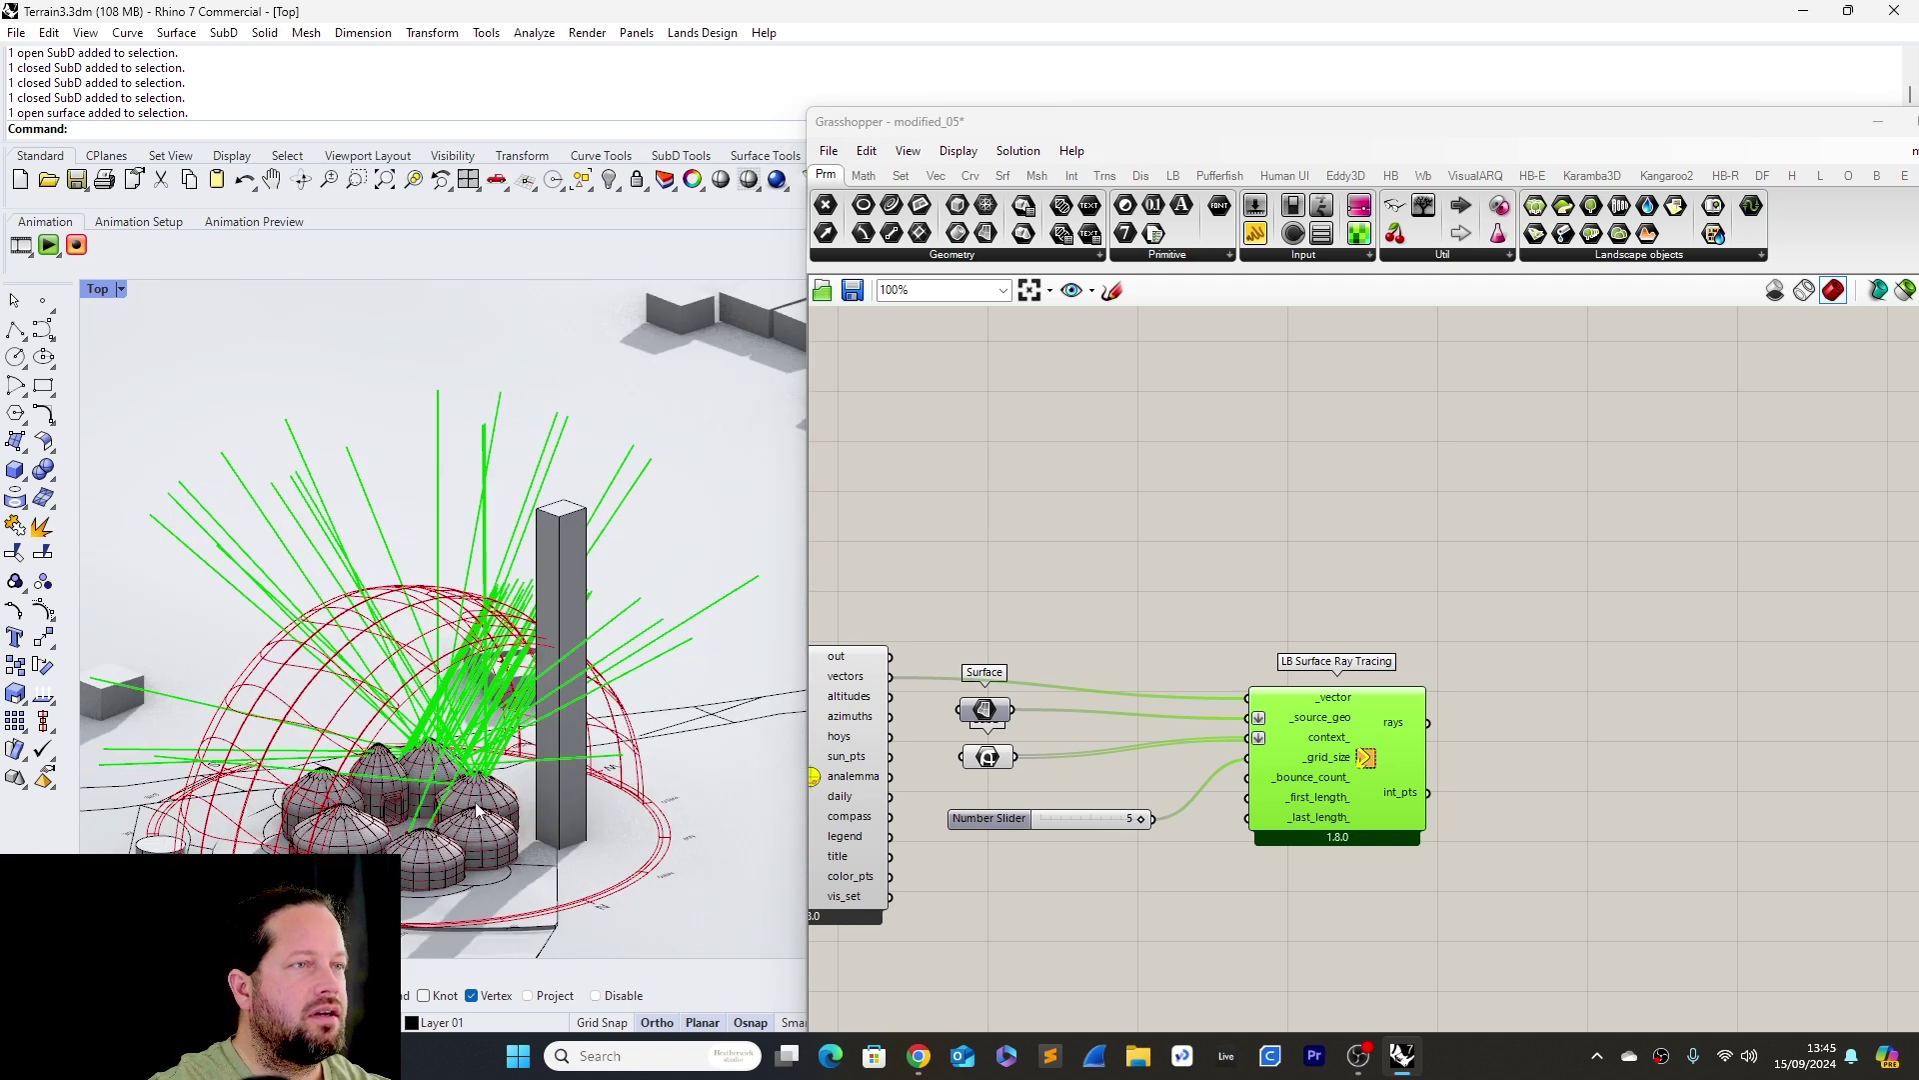
scroll(518, 745, up, 5)
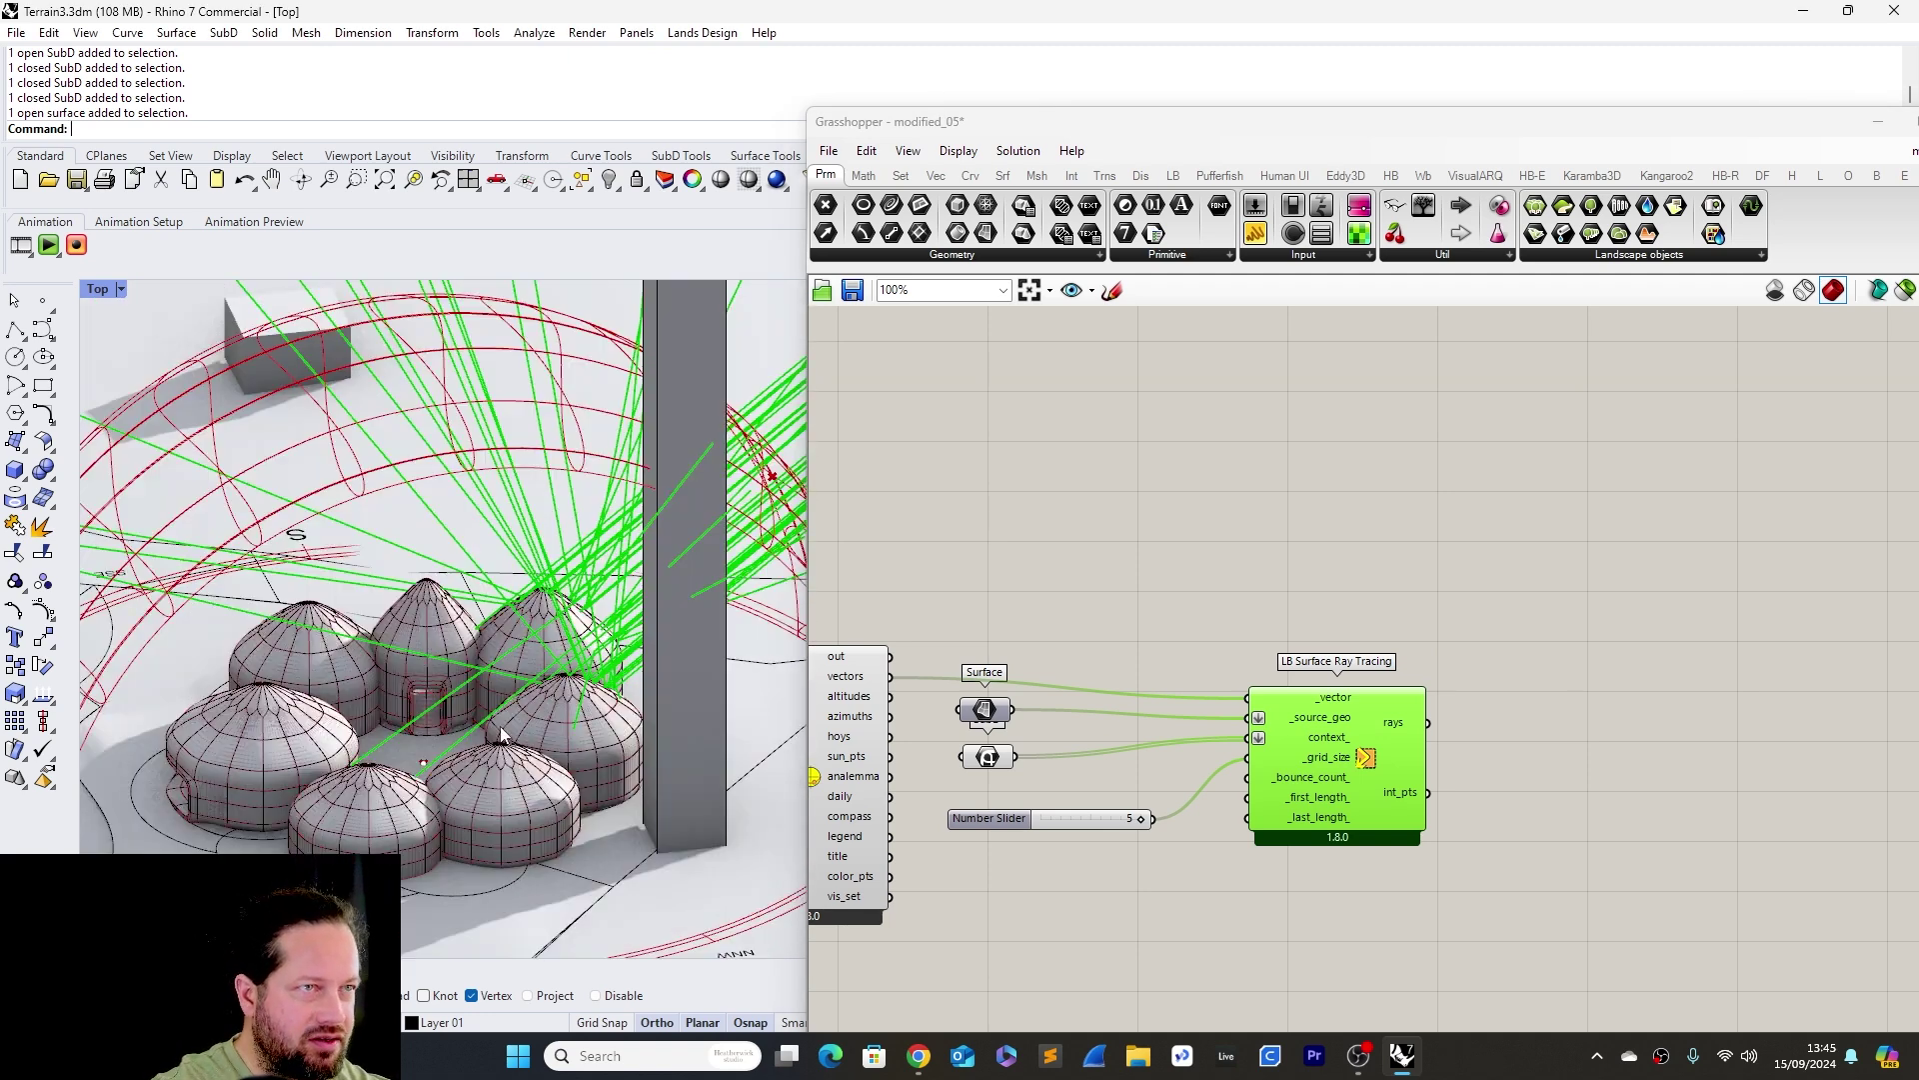
scroll(490, 744, down, 3)
scroll(464, 754, up, 5)
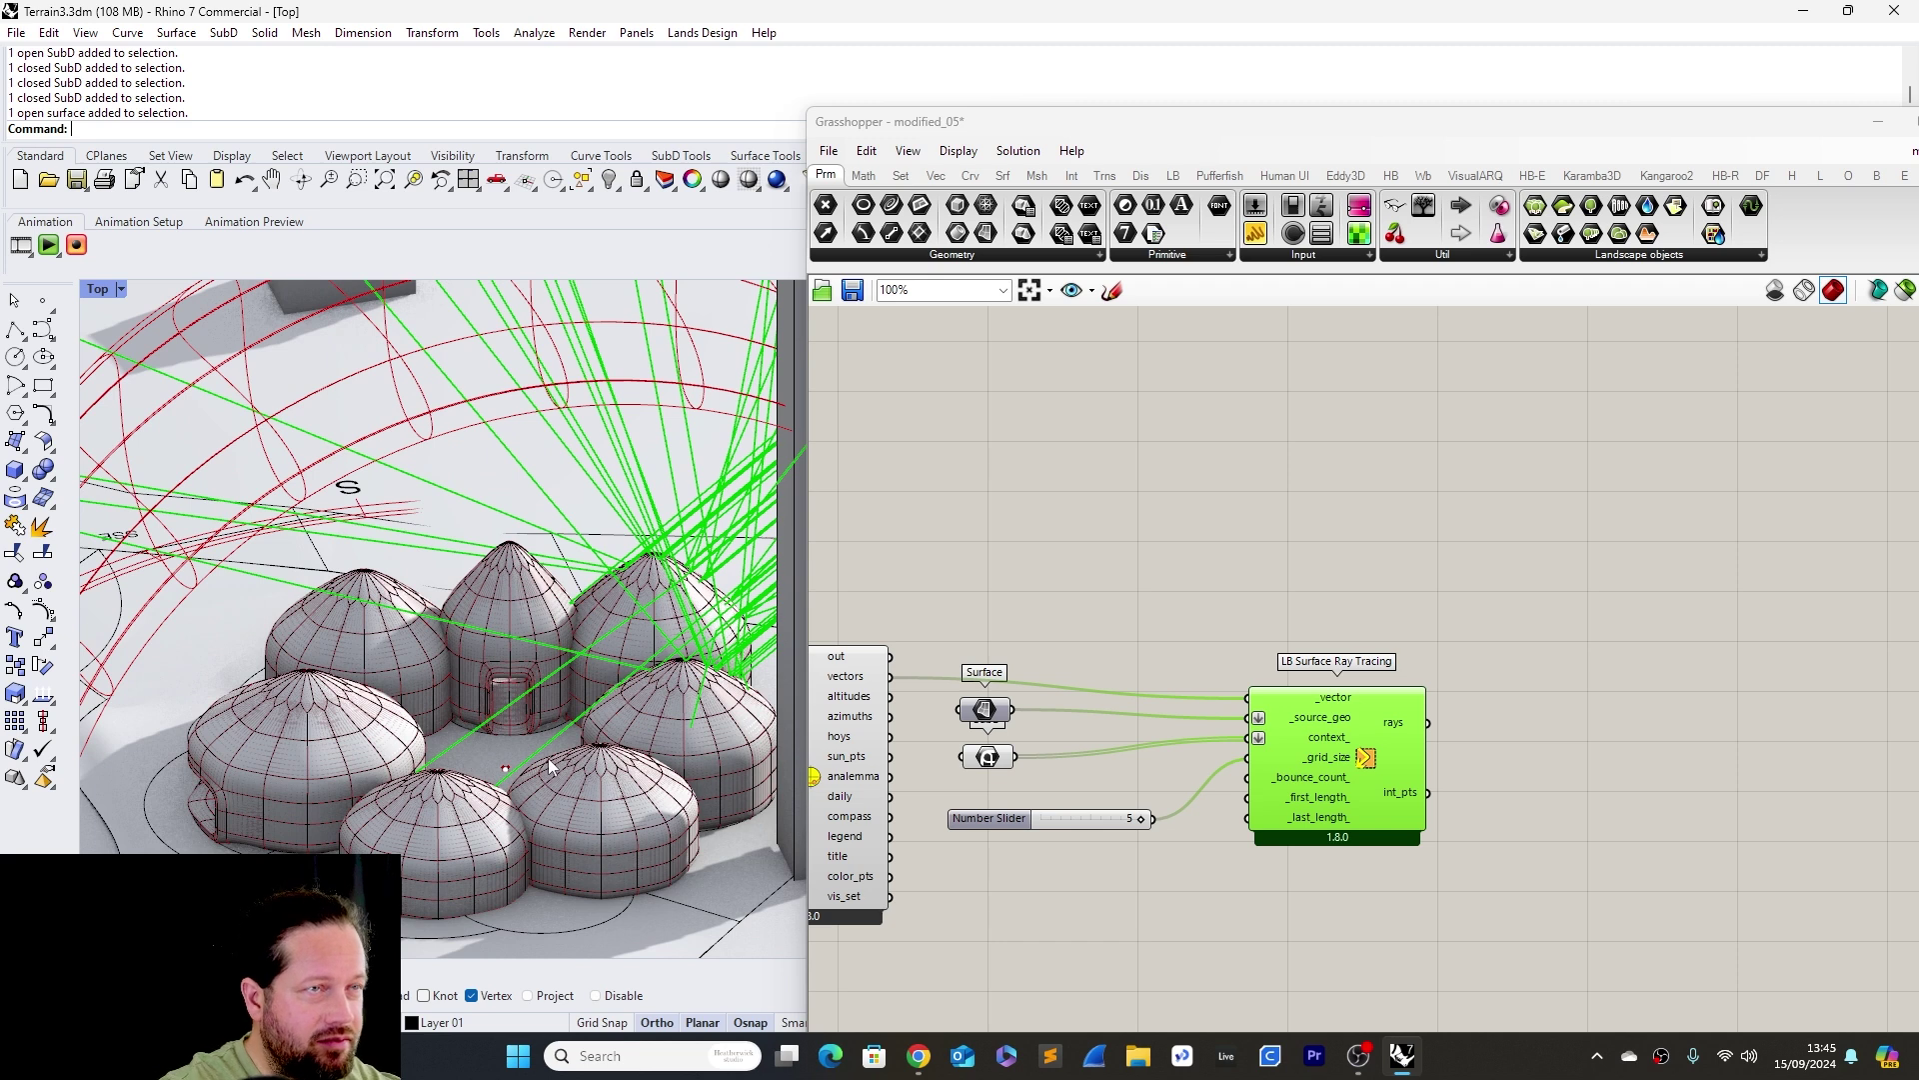
right_drag(400, 690, 425, 755)
scroll(420, 756, down, 5)
scroll(409, 757, up, 5)
scroll(410, 756, up, 3)
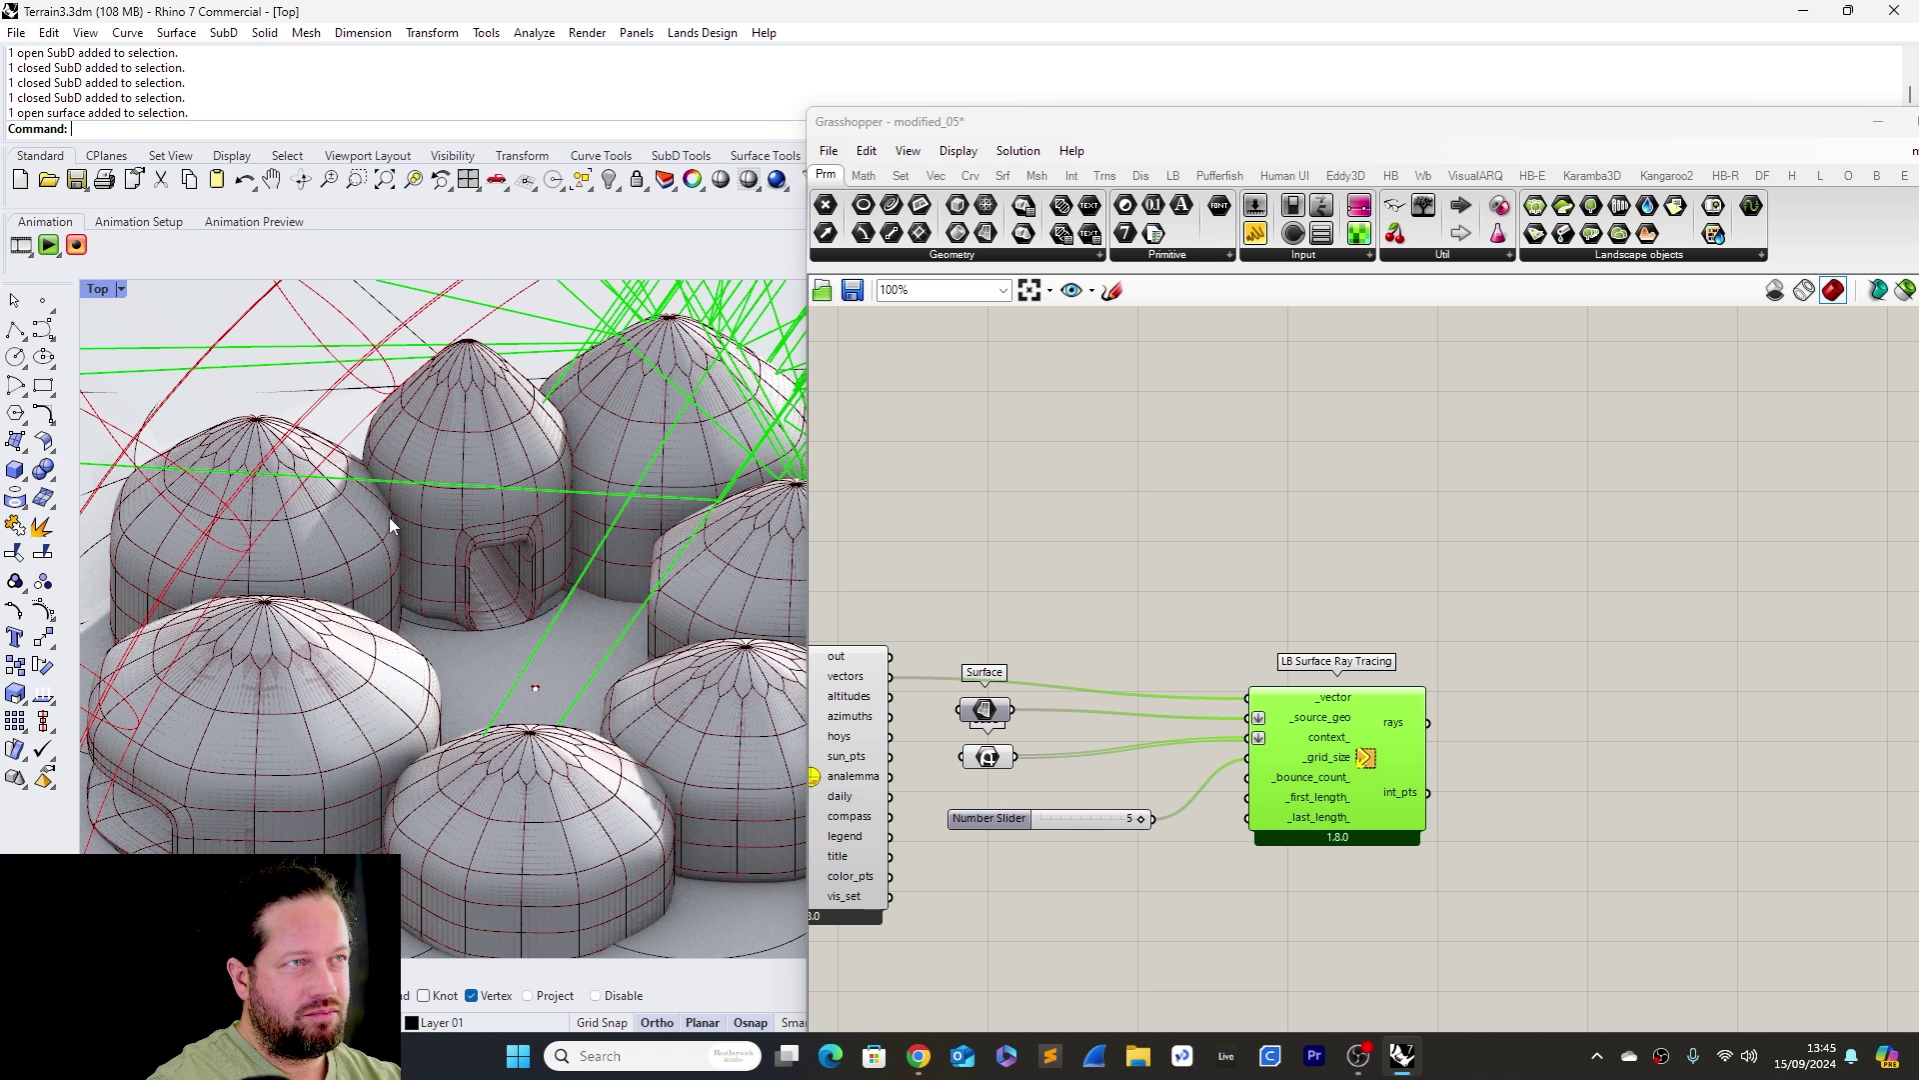
scroll(426, 590, down, 4)
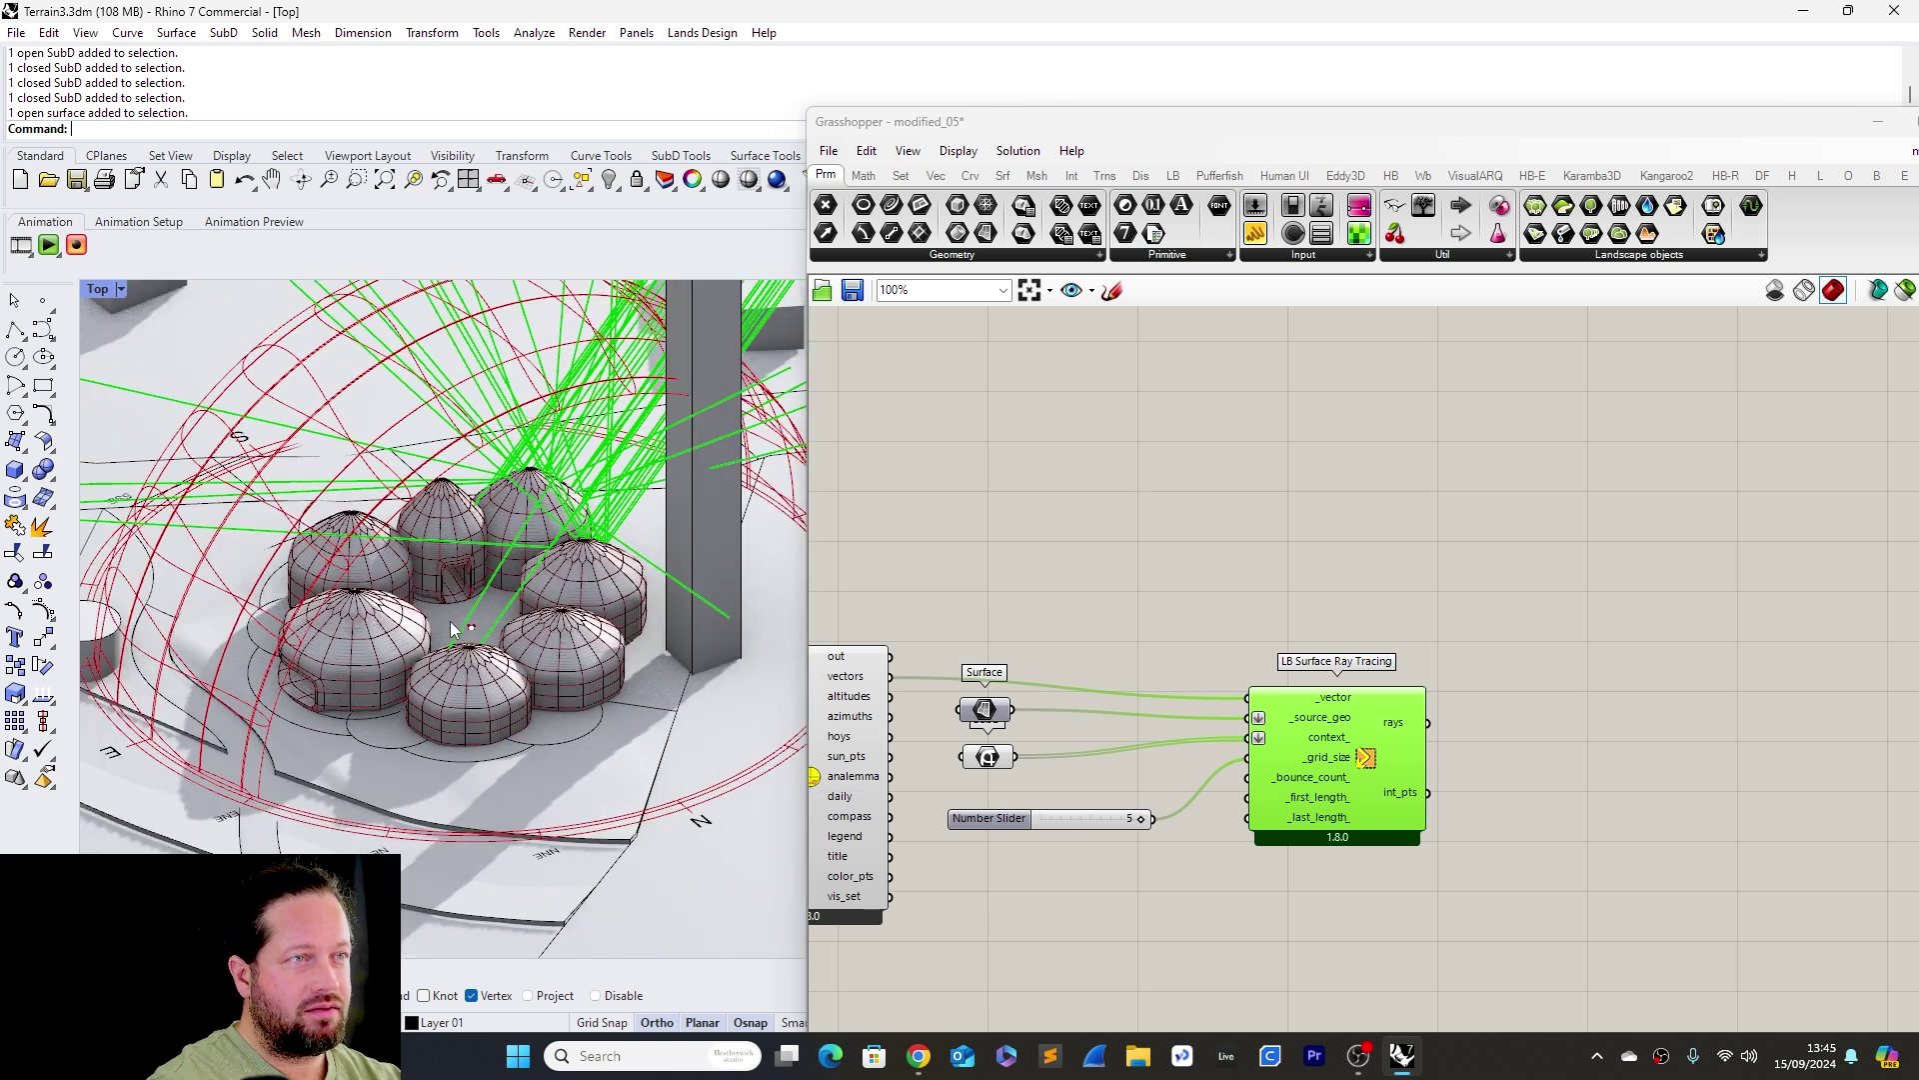
scroll(449, 625, down, 5)
scroll(345, 629, up, 7)
click(351, 635)
key(Escape)
scroll(354, 635, down, 9)
scroll(568, 632, up, 5)
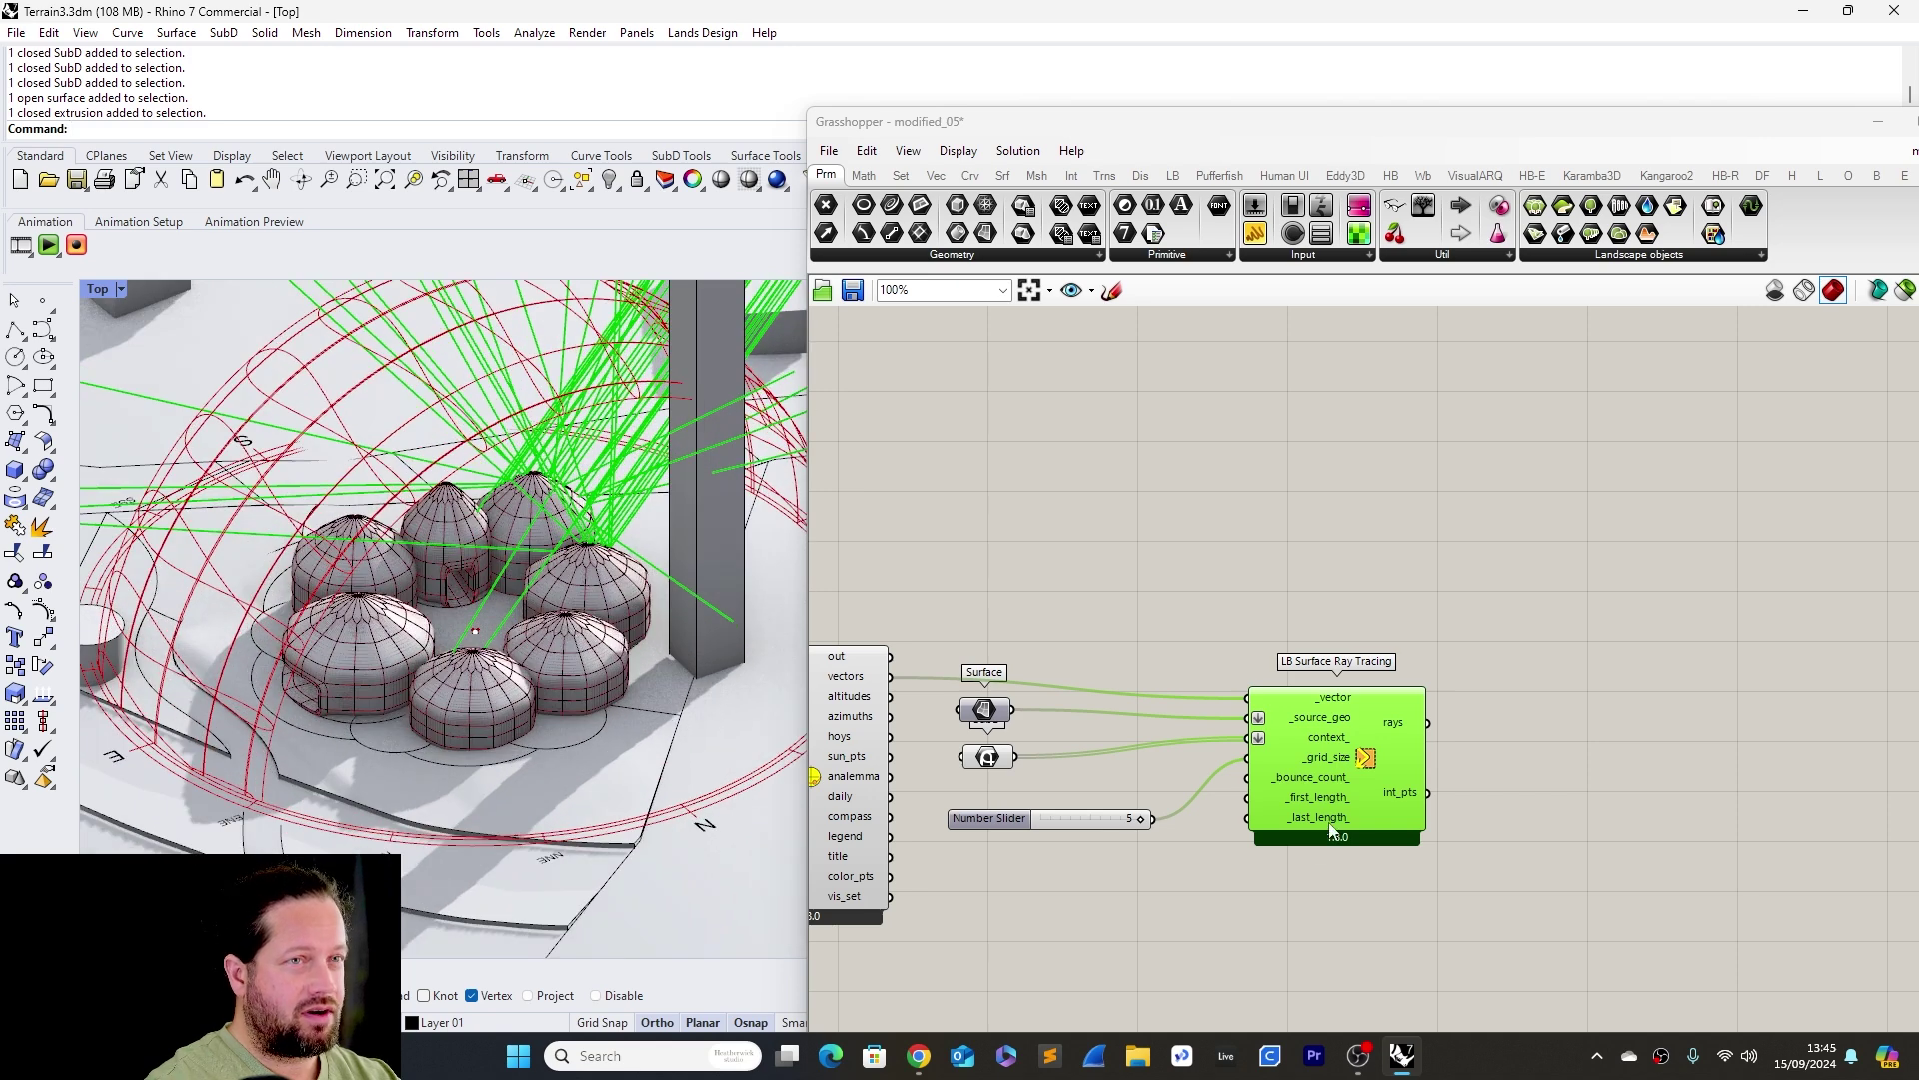
right_drag(382, 535, 349, 508)
scroll(663, 614, up, 7)
scroll(523, 574, down, 5)
scroll(573, 670, up, 2)
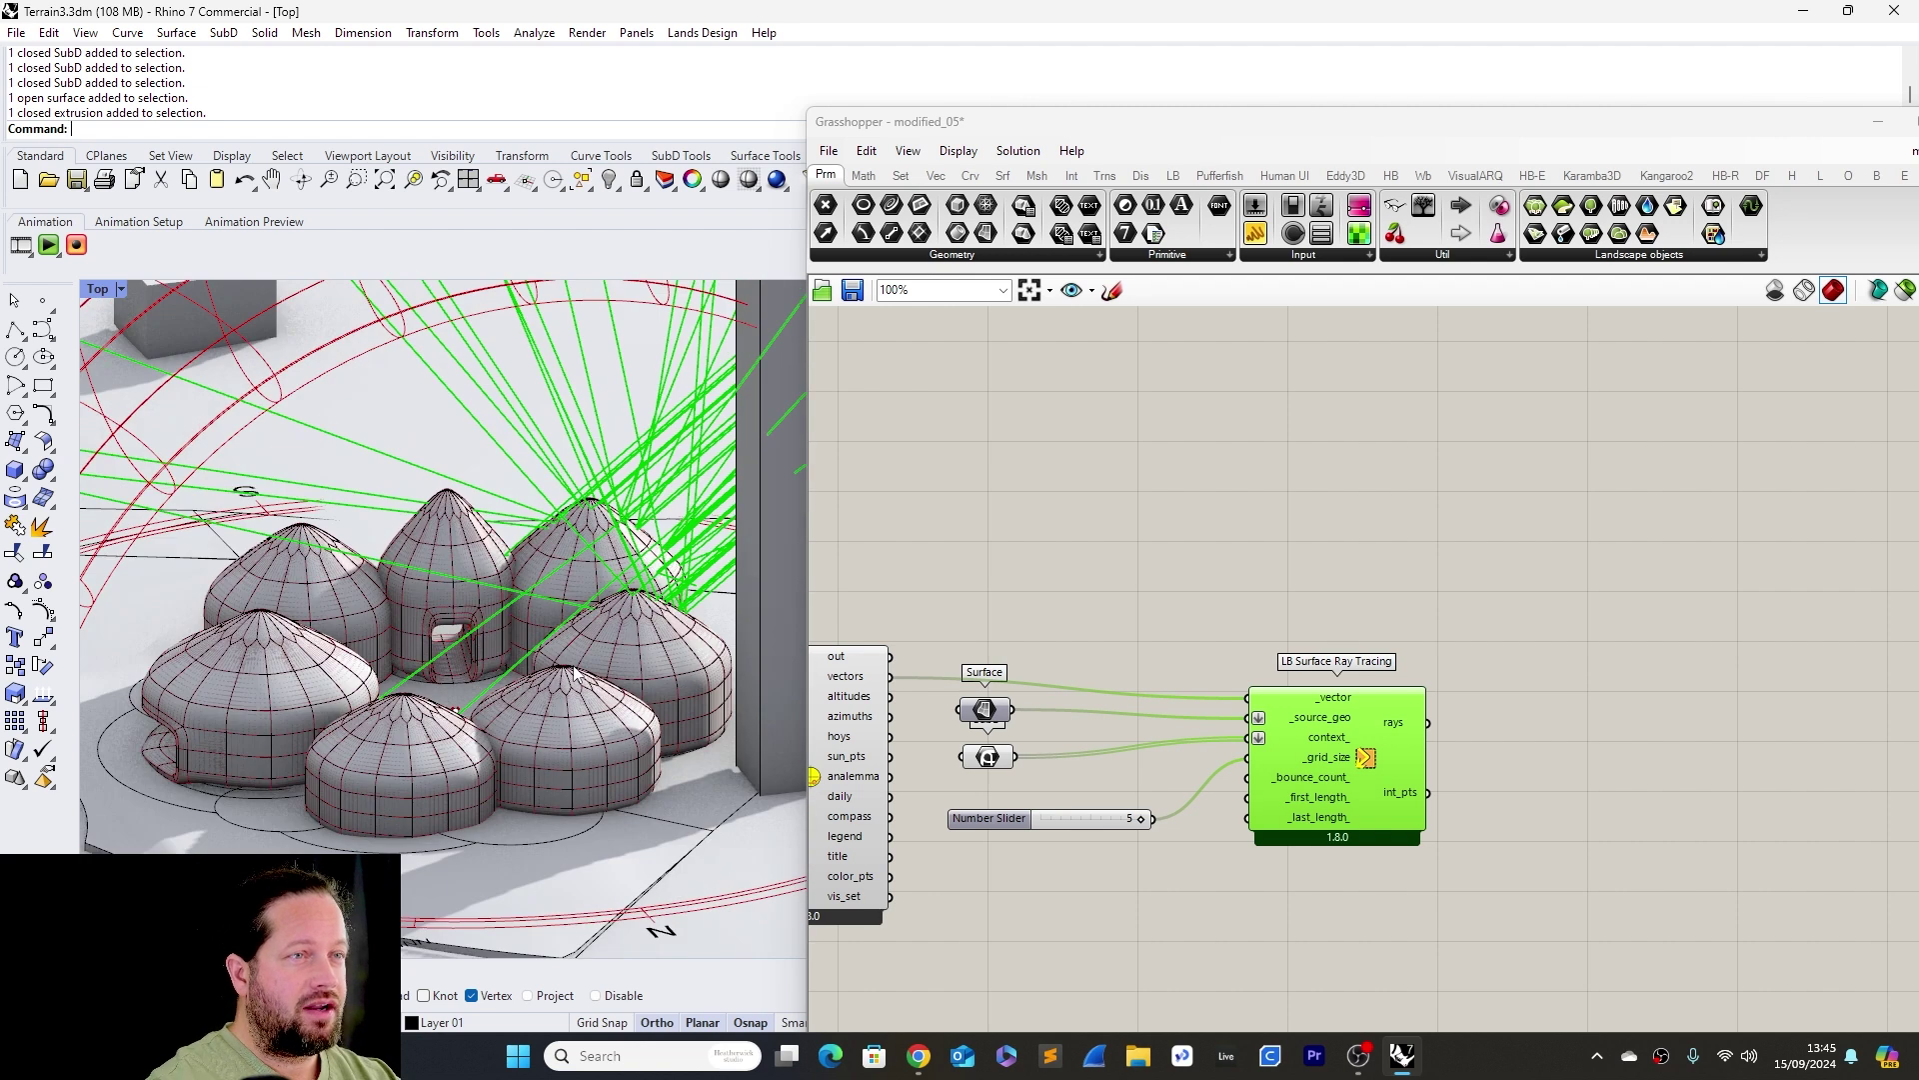
Shift the Grasshopper window aside to show more of the Rhino viewport, keeping the domes and rays in view
drag(1080, 128, 1272, 129)
scroll(168, 662, up, 6)
scroll(498, 681, down, 6)
right_drag(500, 688, 676, 712)
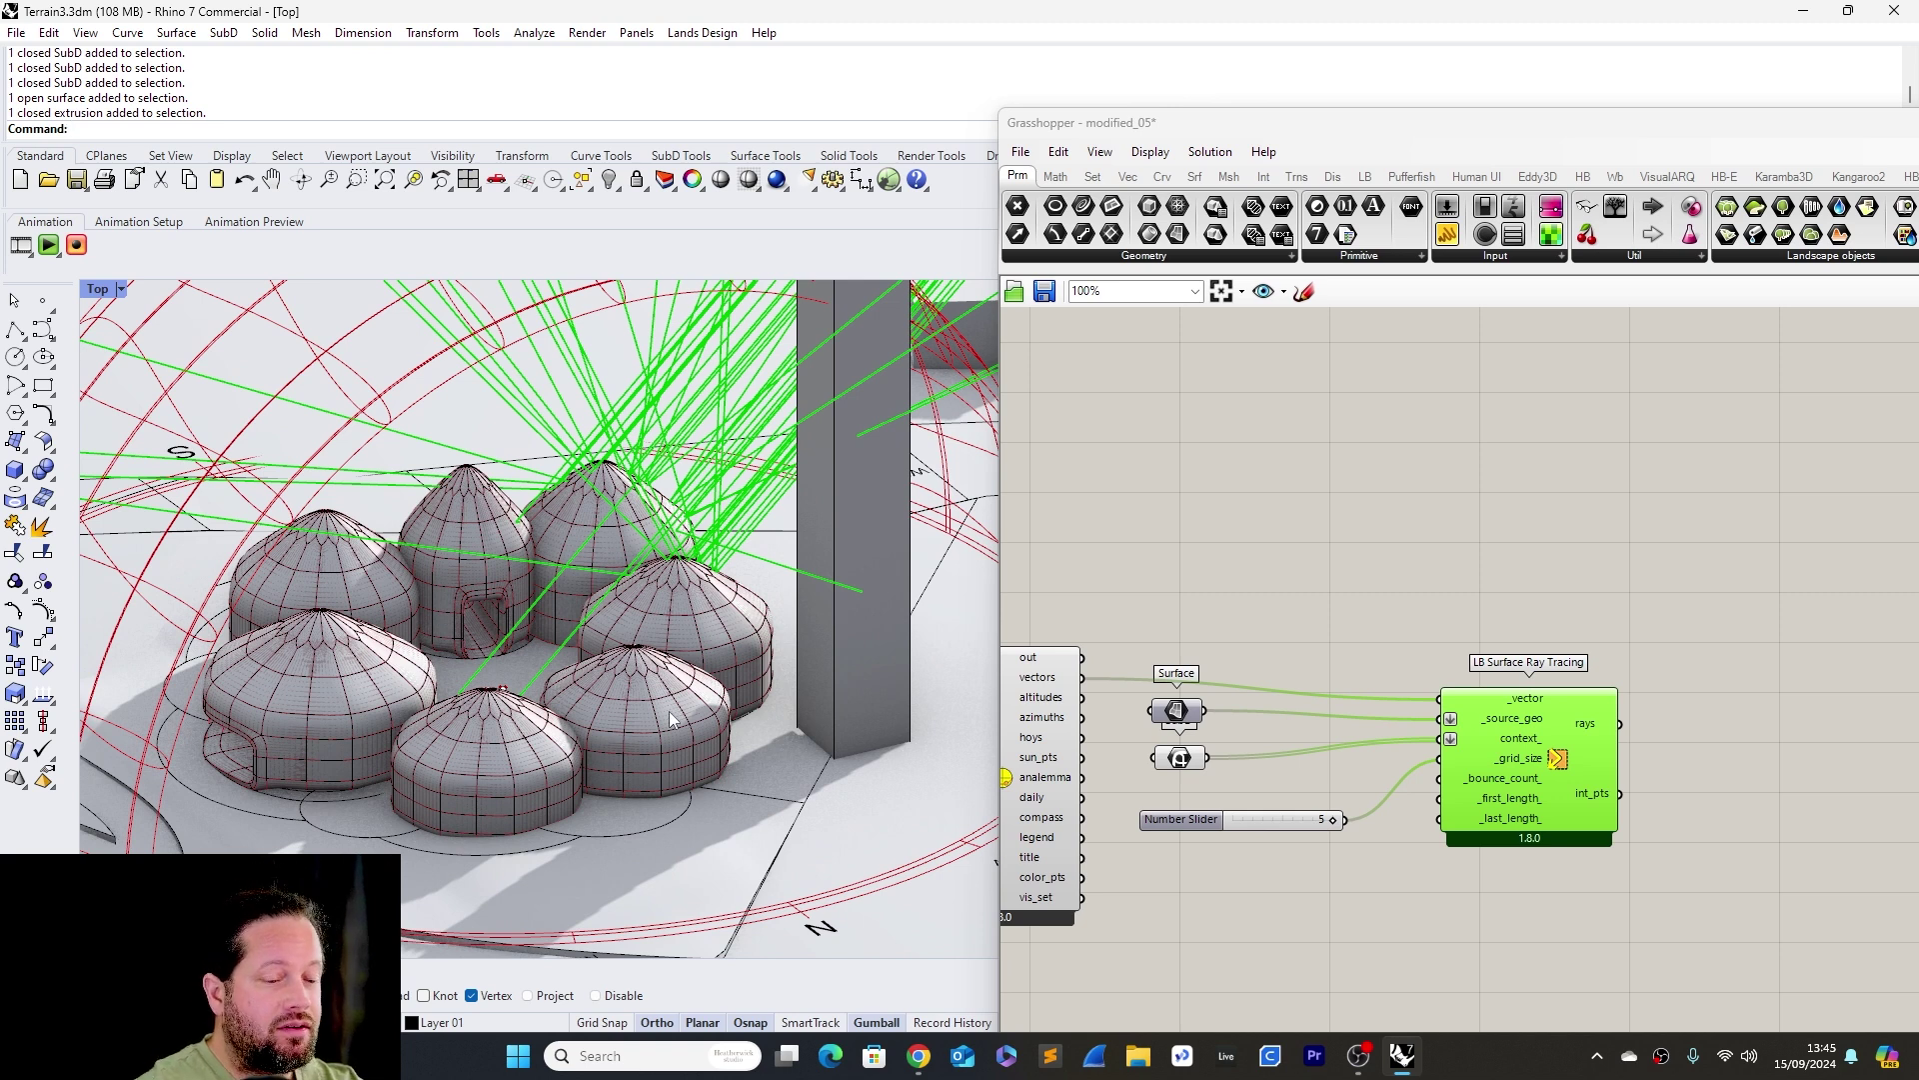
right_drag(565, 692, 616, 708)
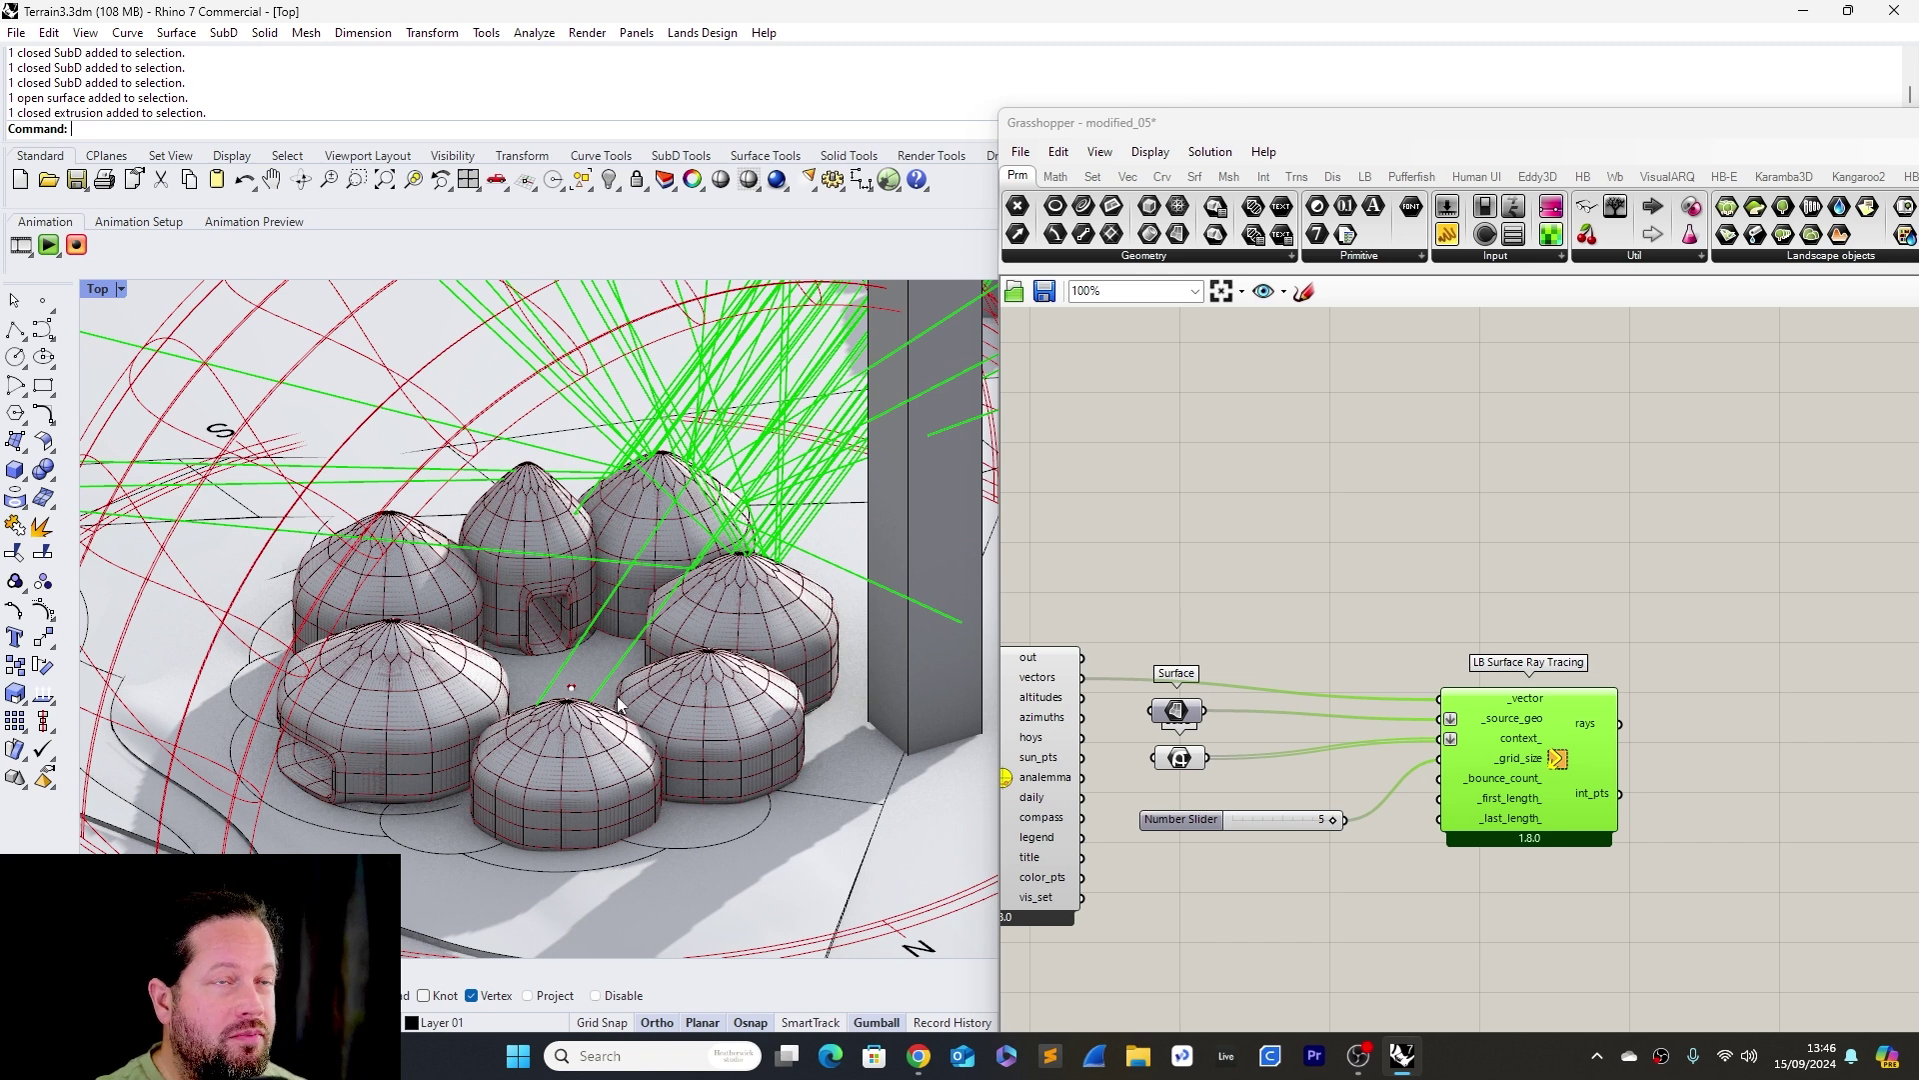
drag(1436, 130, 1375, 144)
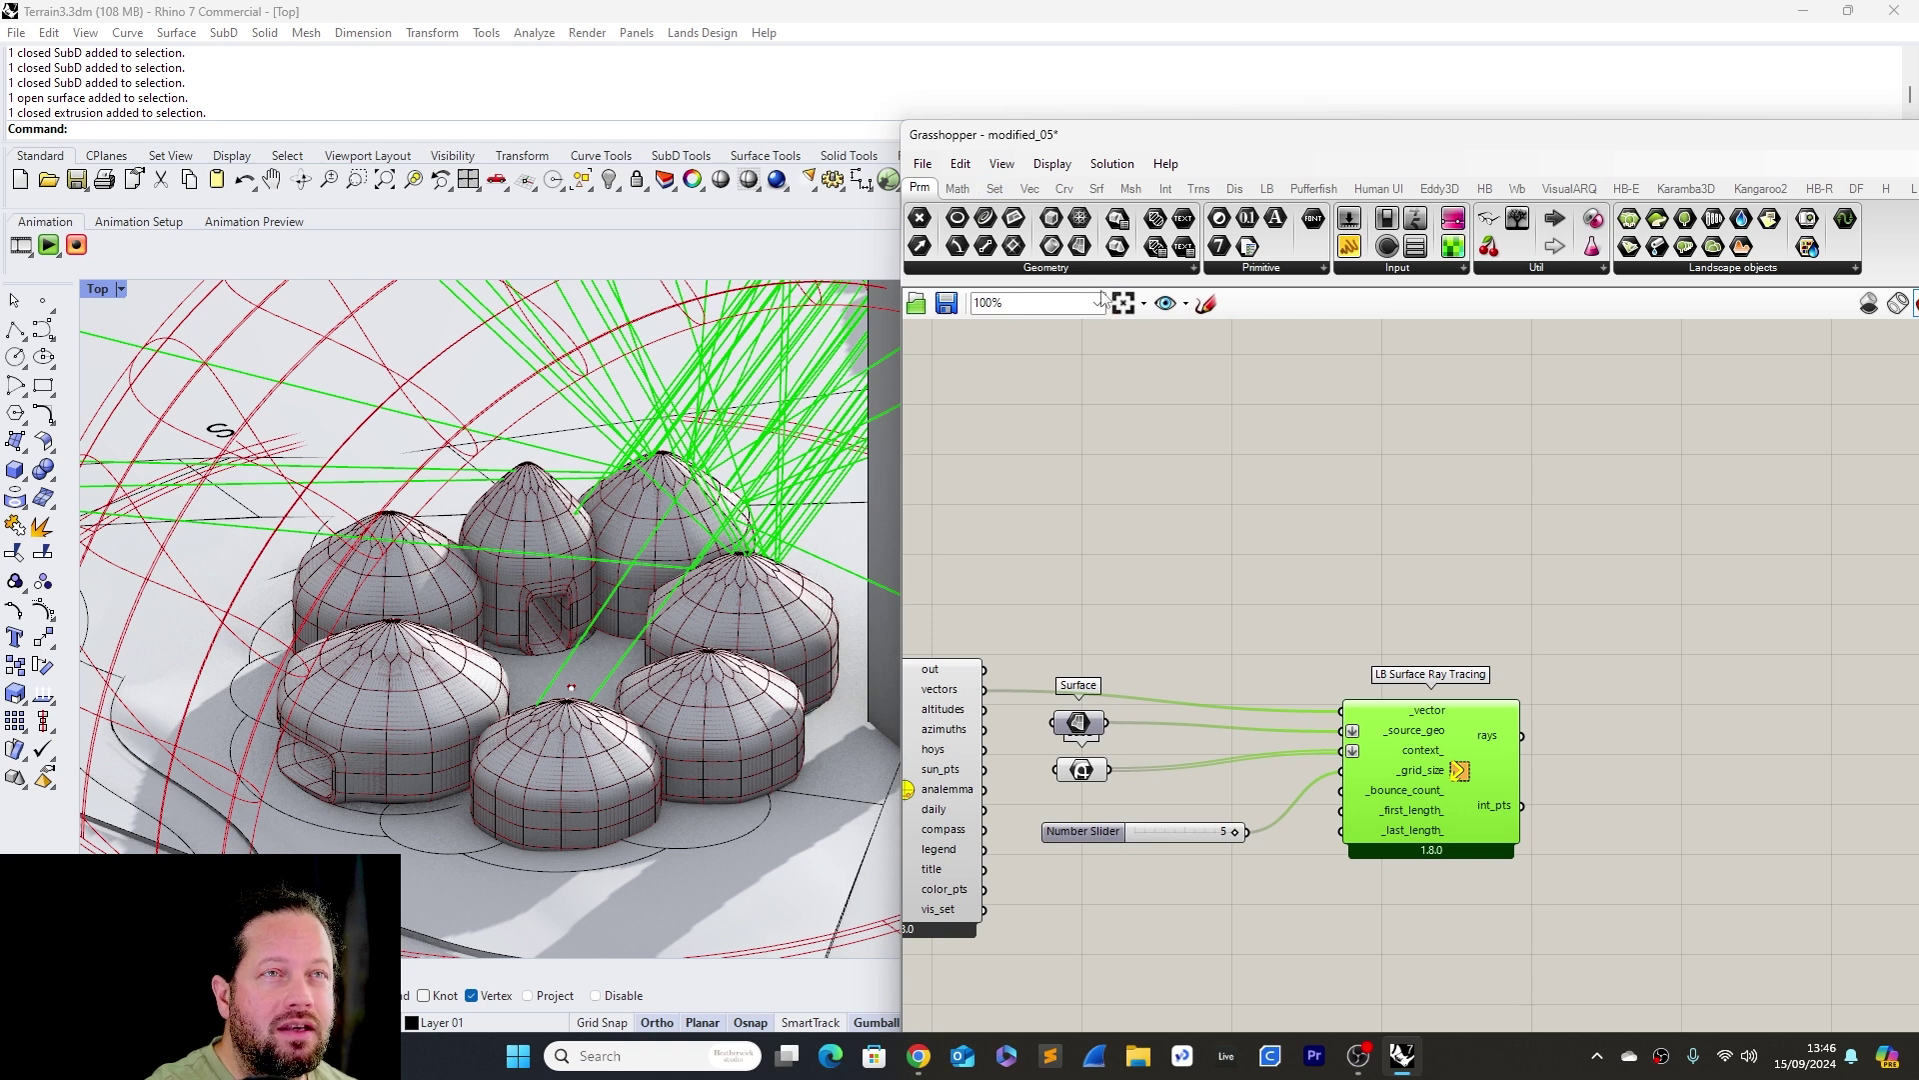
Move the ray tracing component and its inputs away from LB SunPath, and place the grid size slider directly beneath the SubD parameter
drag(1009, 621, 1661, 939)
drag(1491, 753, 1609, 728)
click(1271, 826)
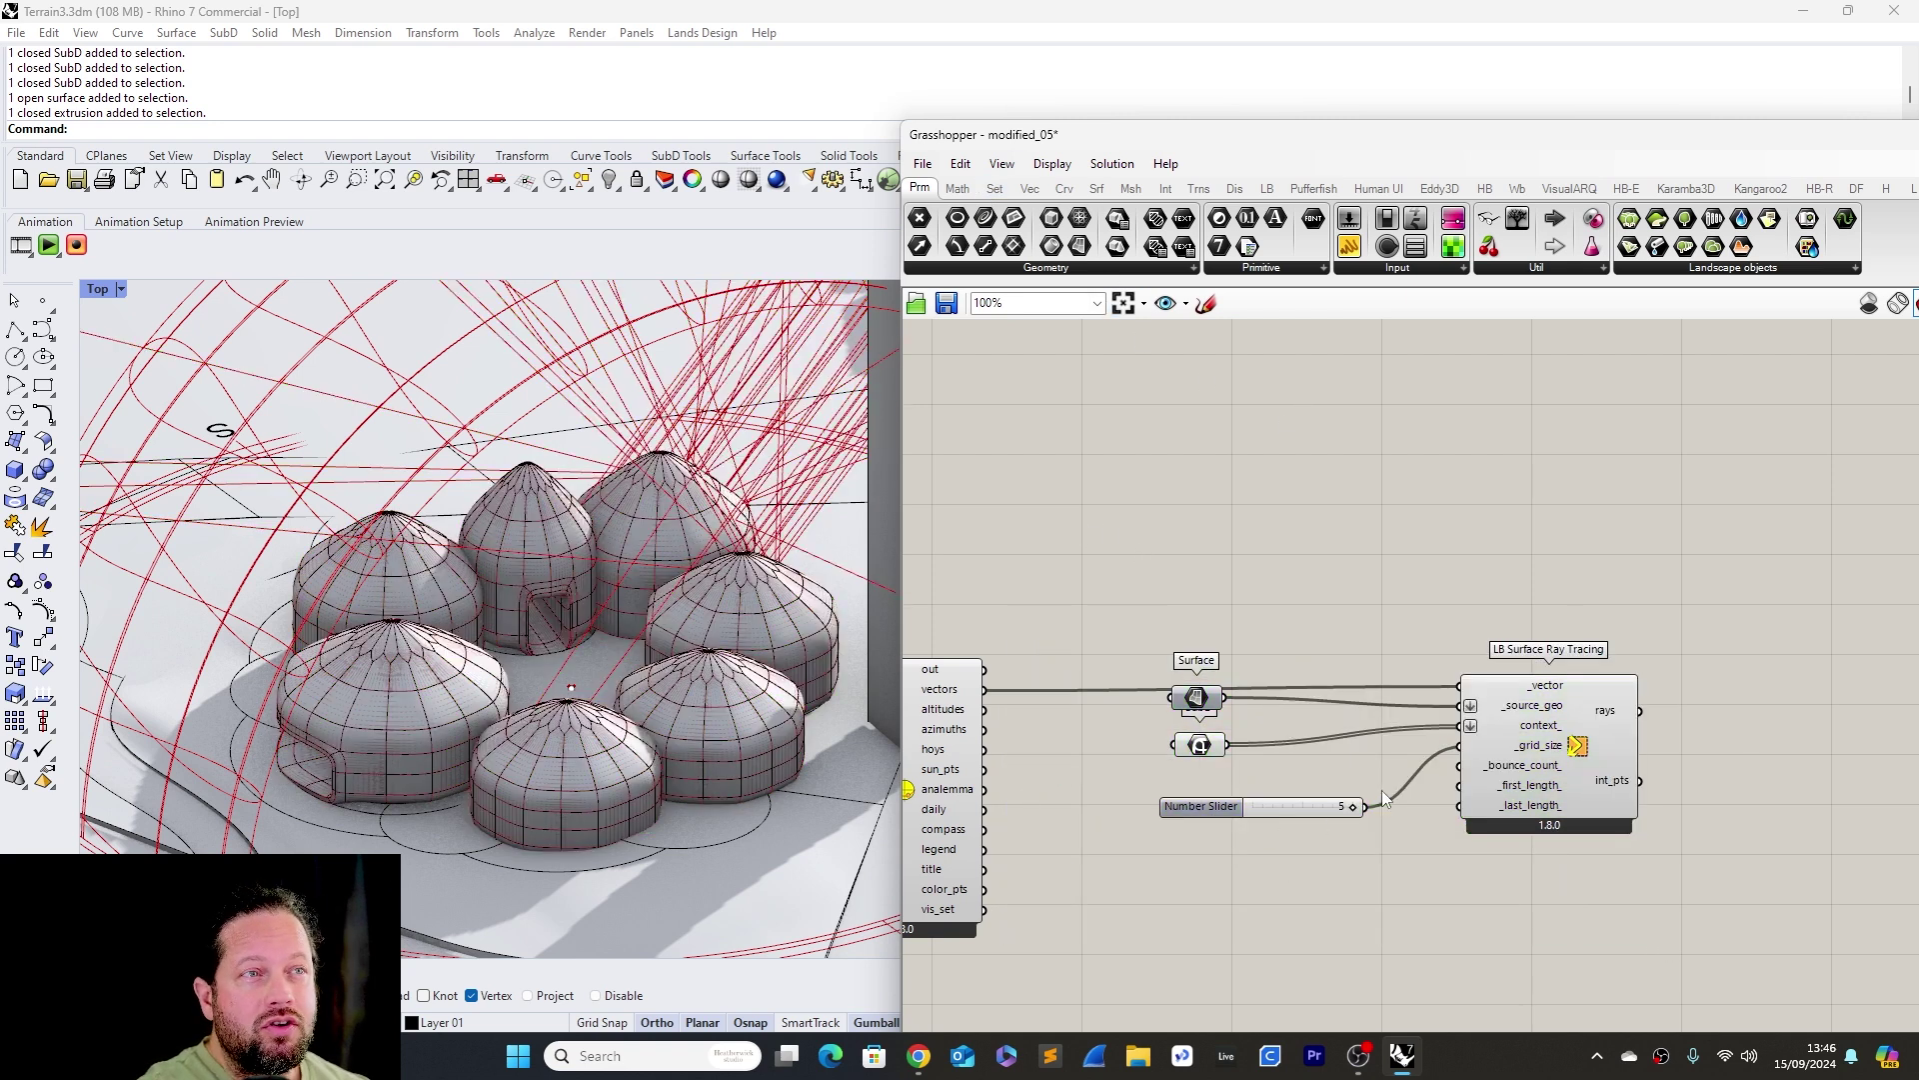
drag(1344, 800, 1352, 767)
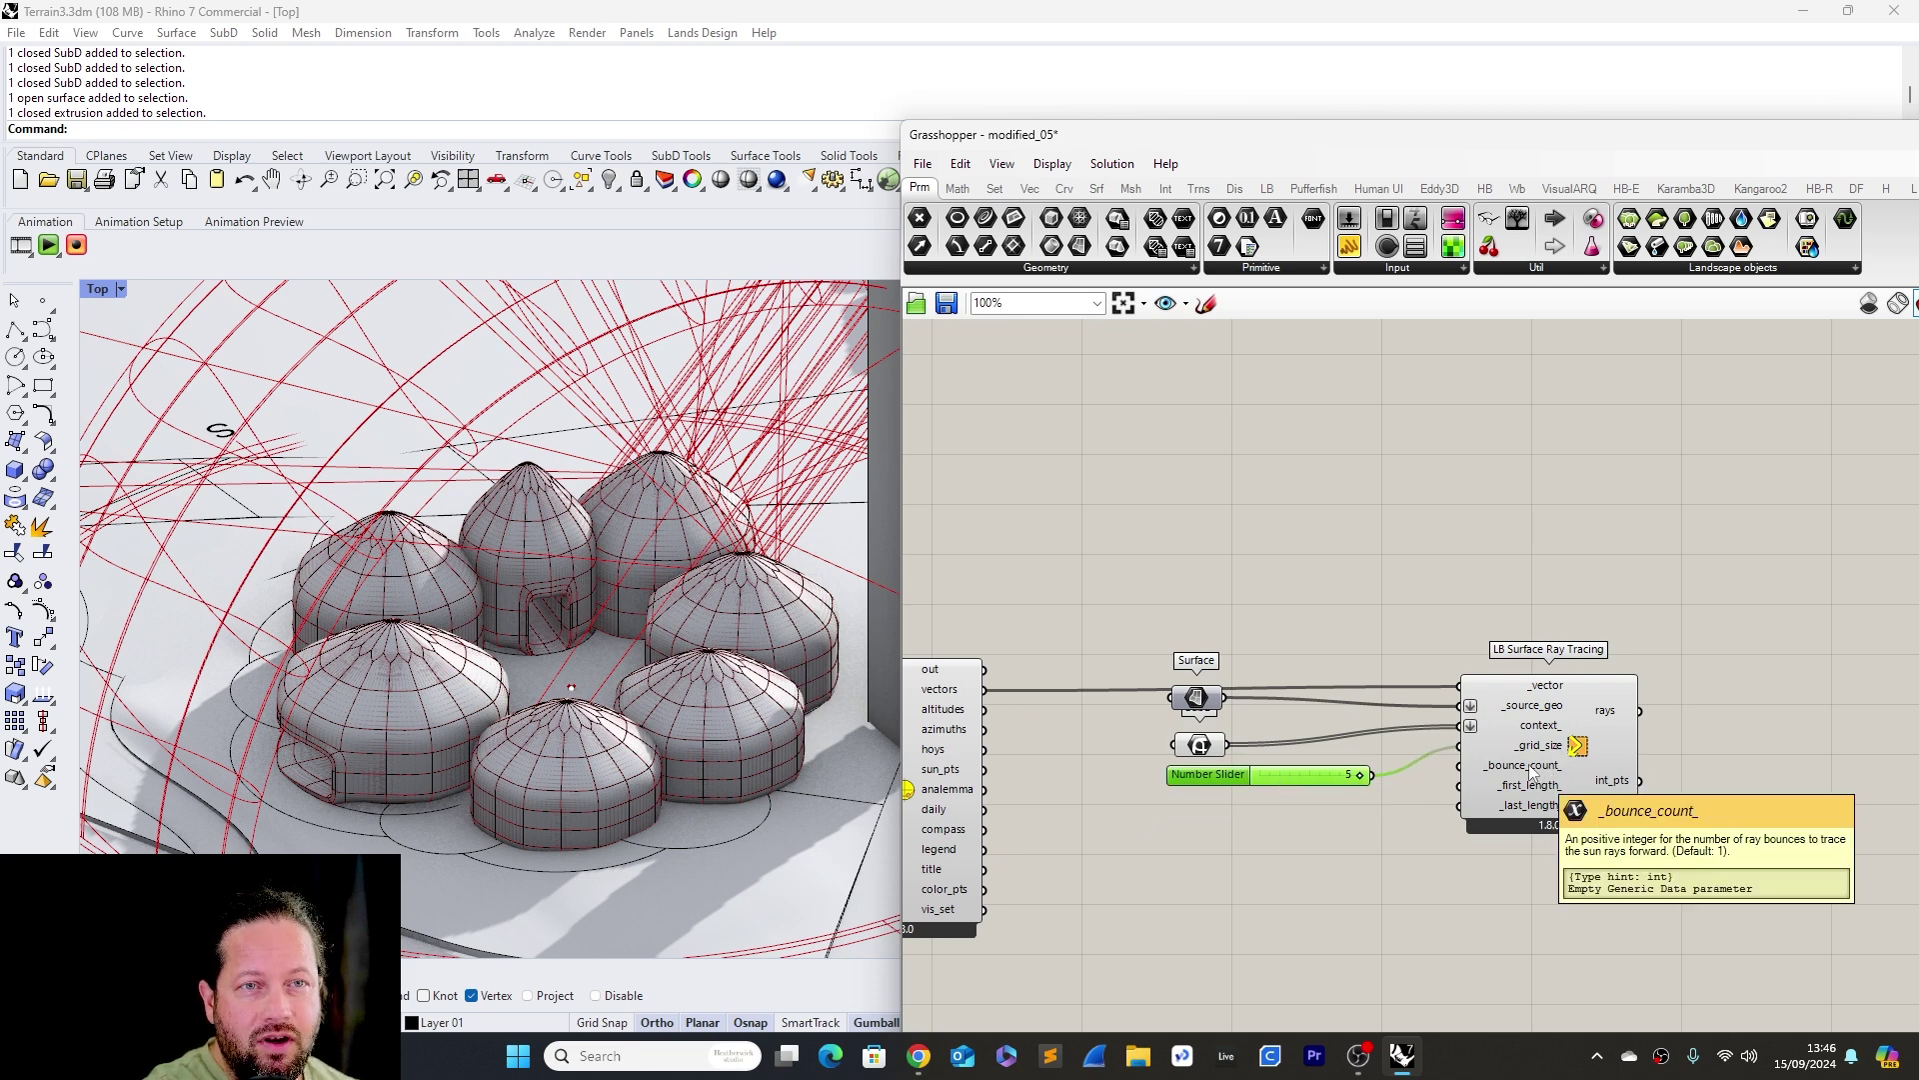
Inspect the traced rays over the courtyard from a high view and from the side
right_drag(589, 670, 733, 750)
scroll(732, 750, down, 5)
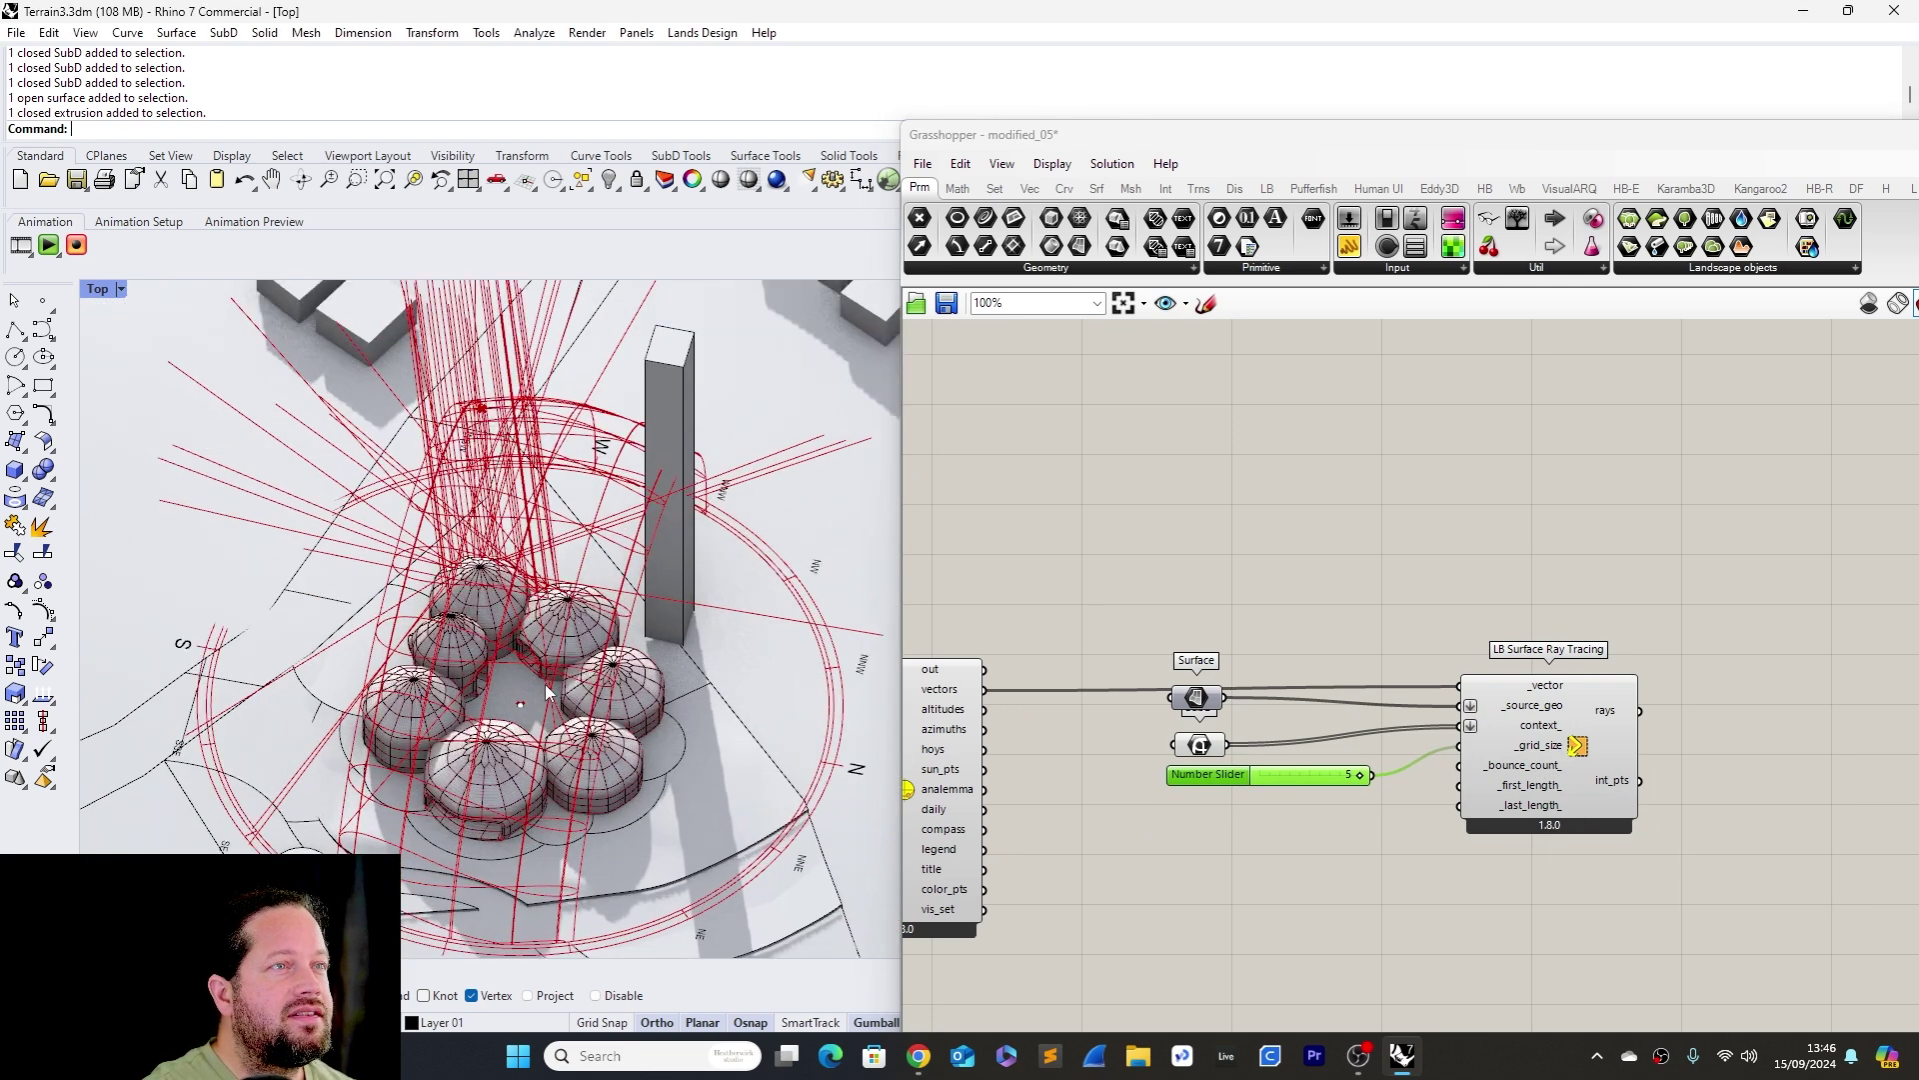
scroll(559, 692, up, 4)
right_drag(621, 725, 1122, 748)
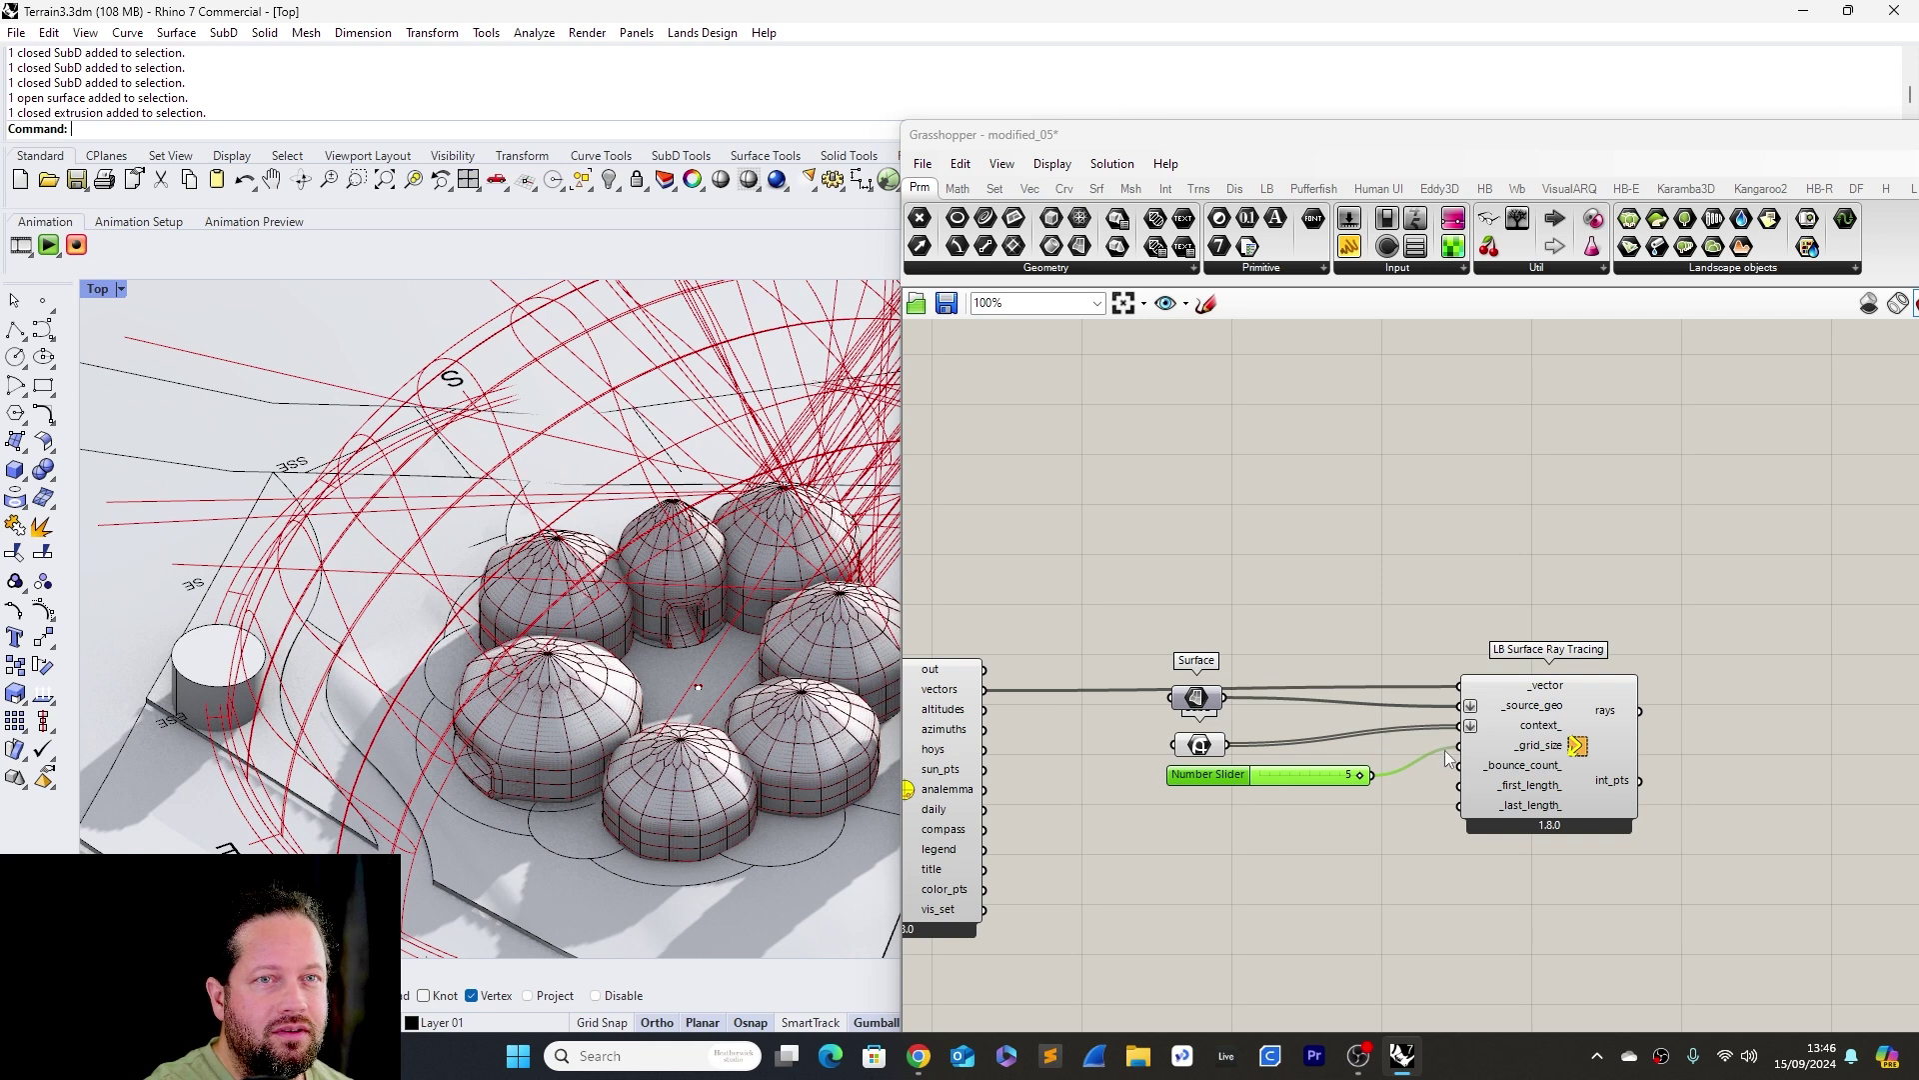
Move the LB Surface Ray Tracing component closer to its surface, SubD and grid size inputs
click(1199, 744)
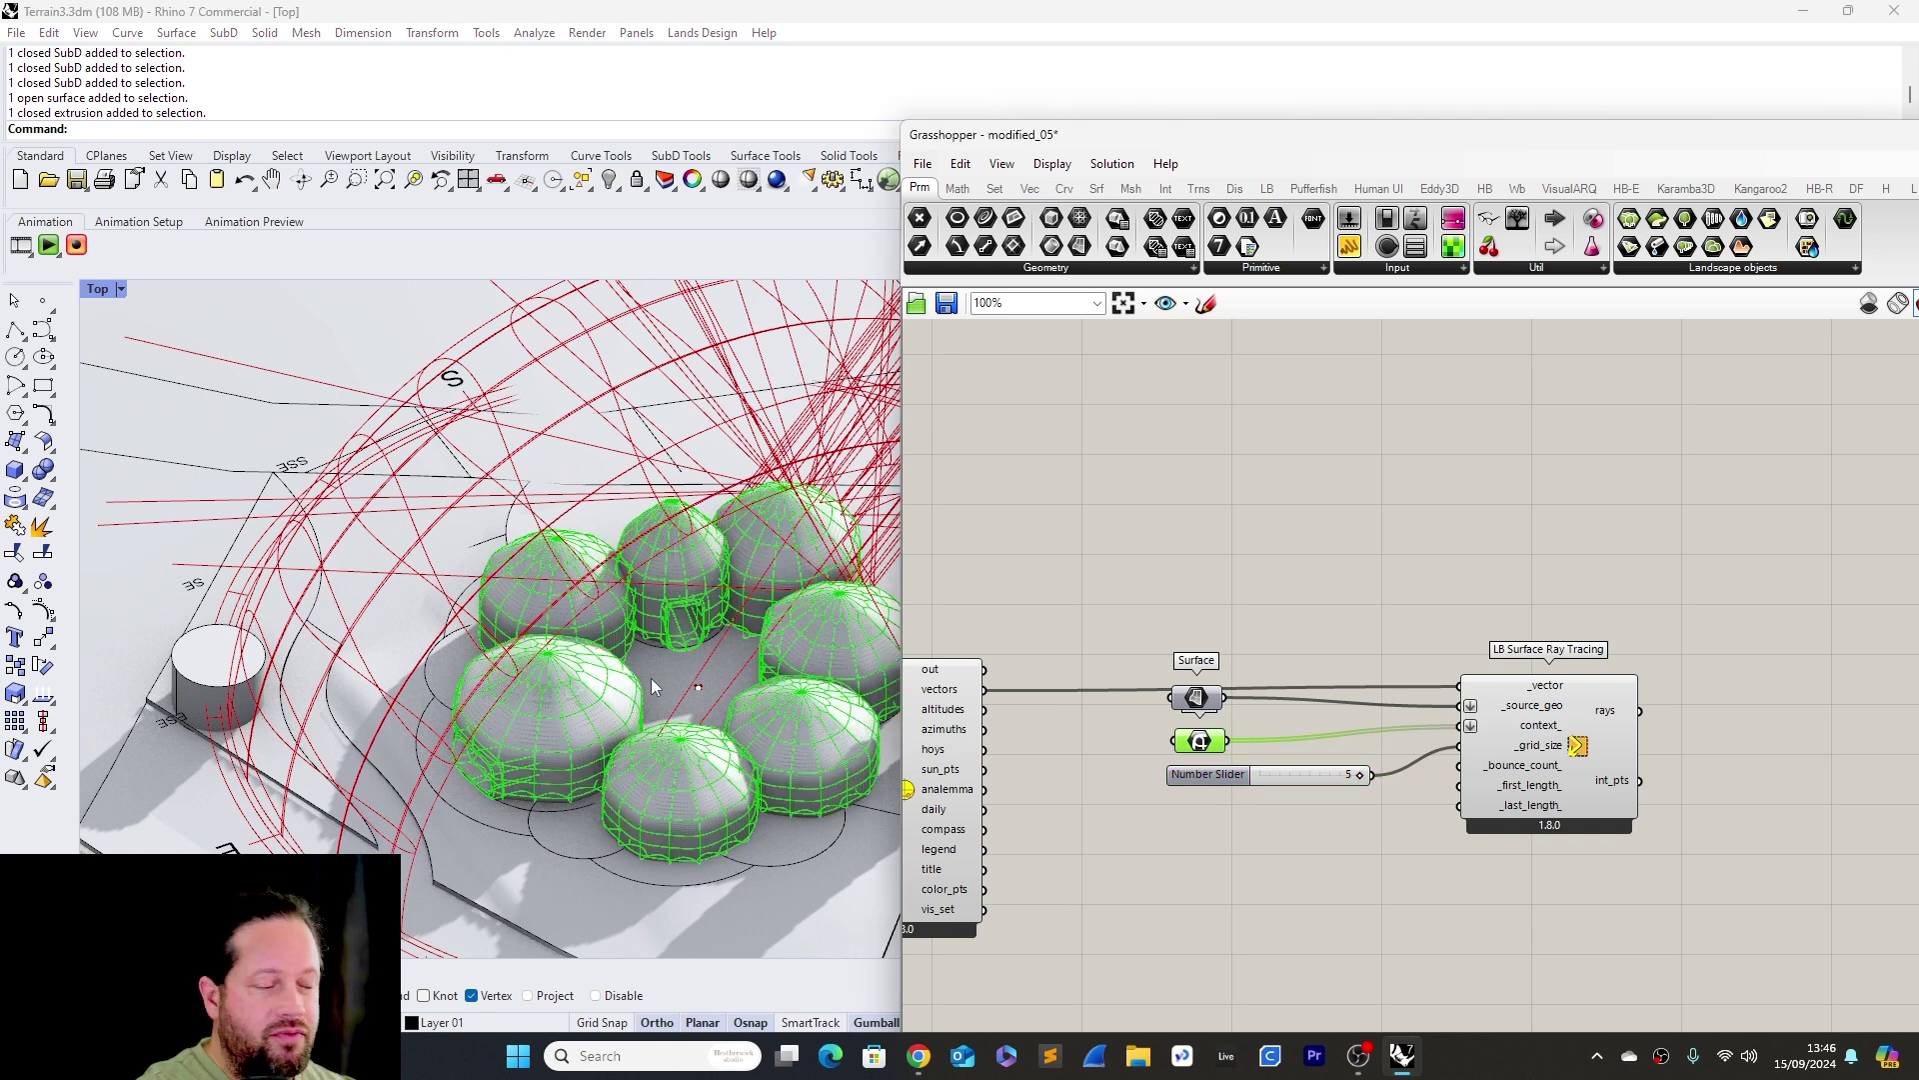
scroll(668, 694, down, 7)
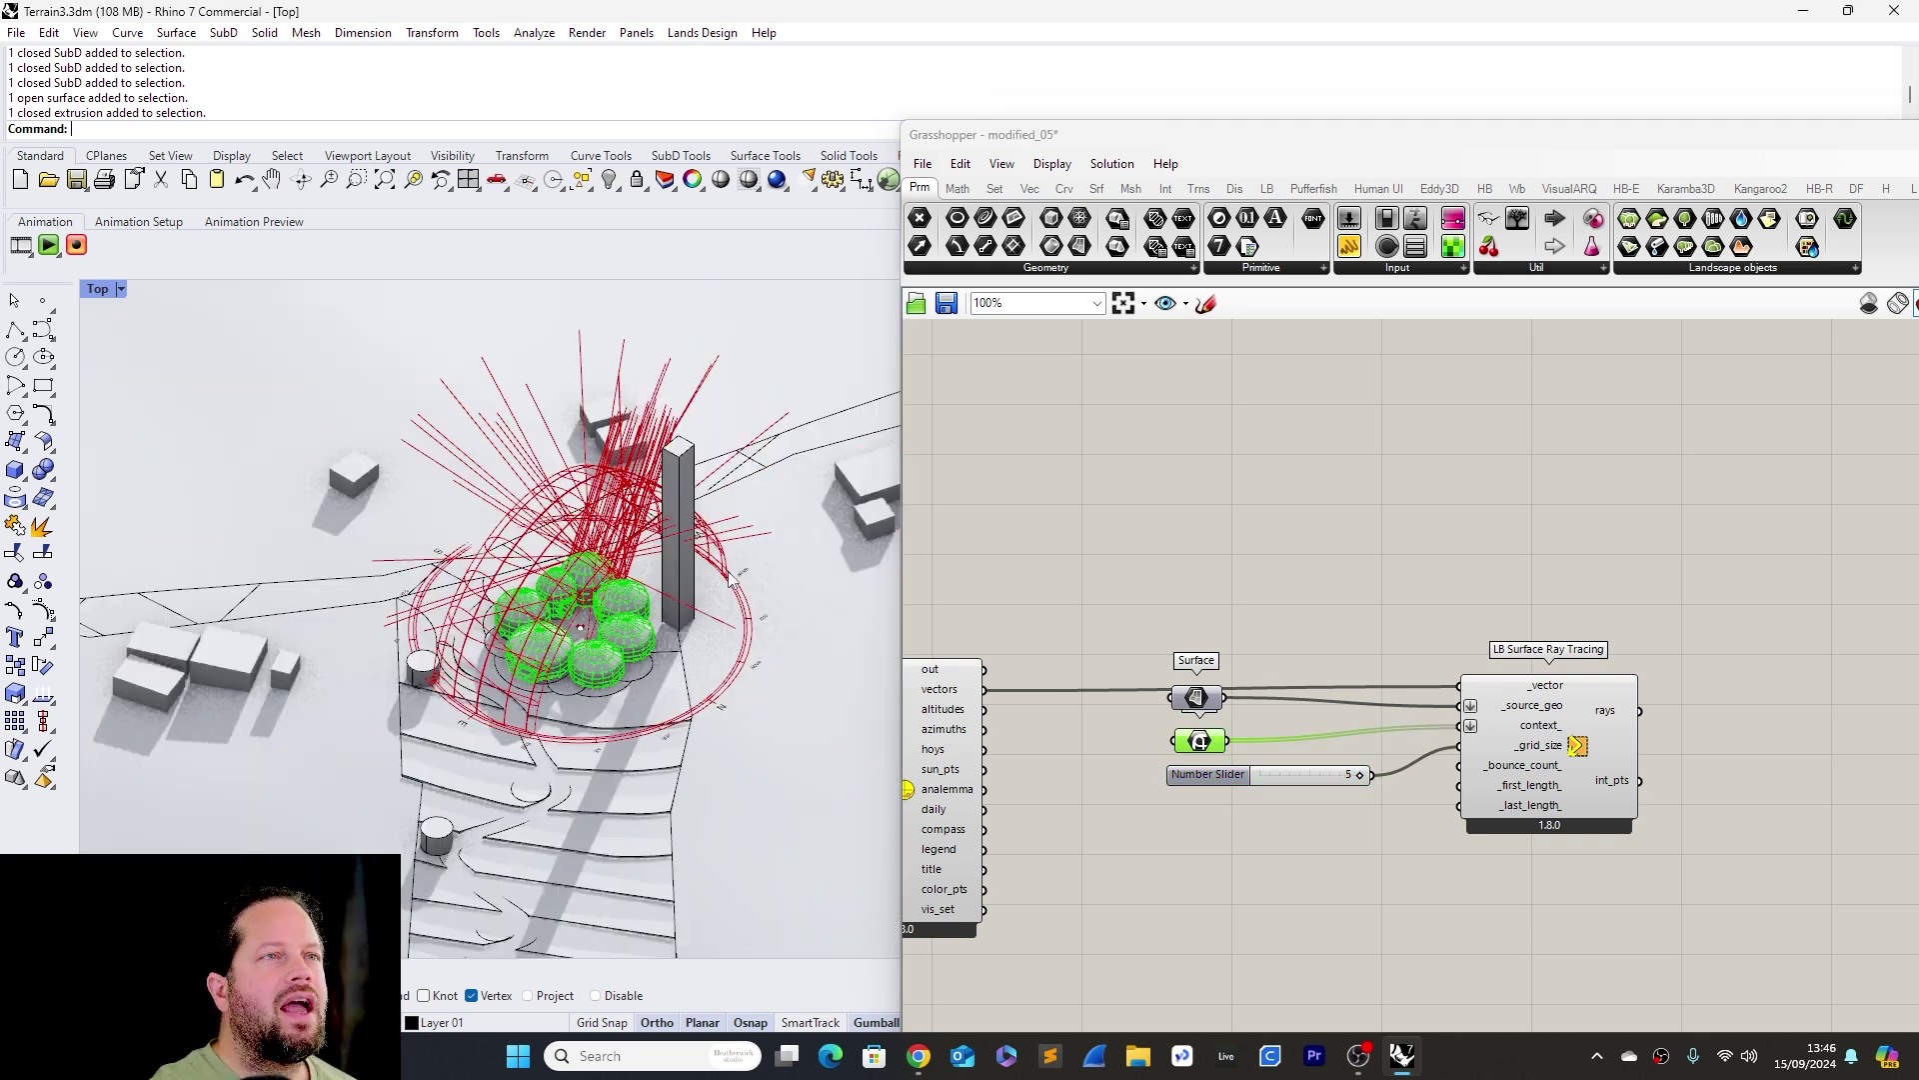
right_drag(652, 433, 828, 457)
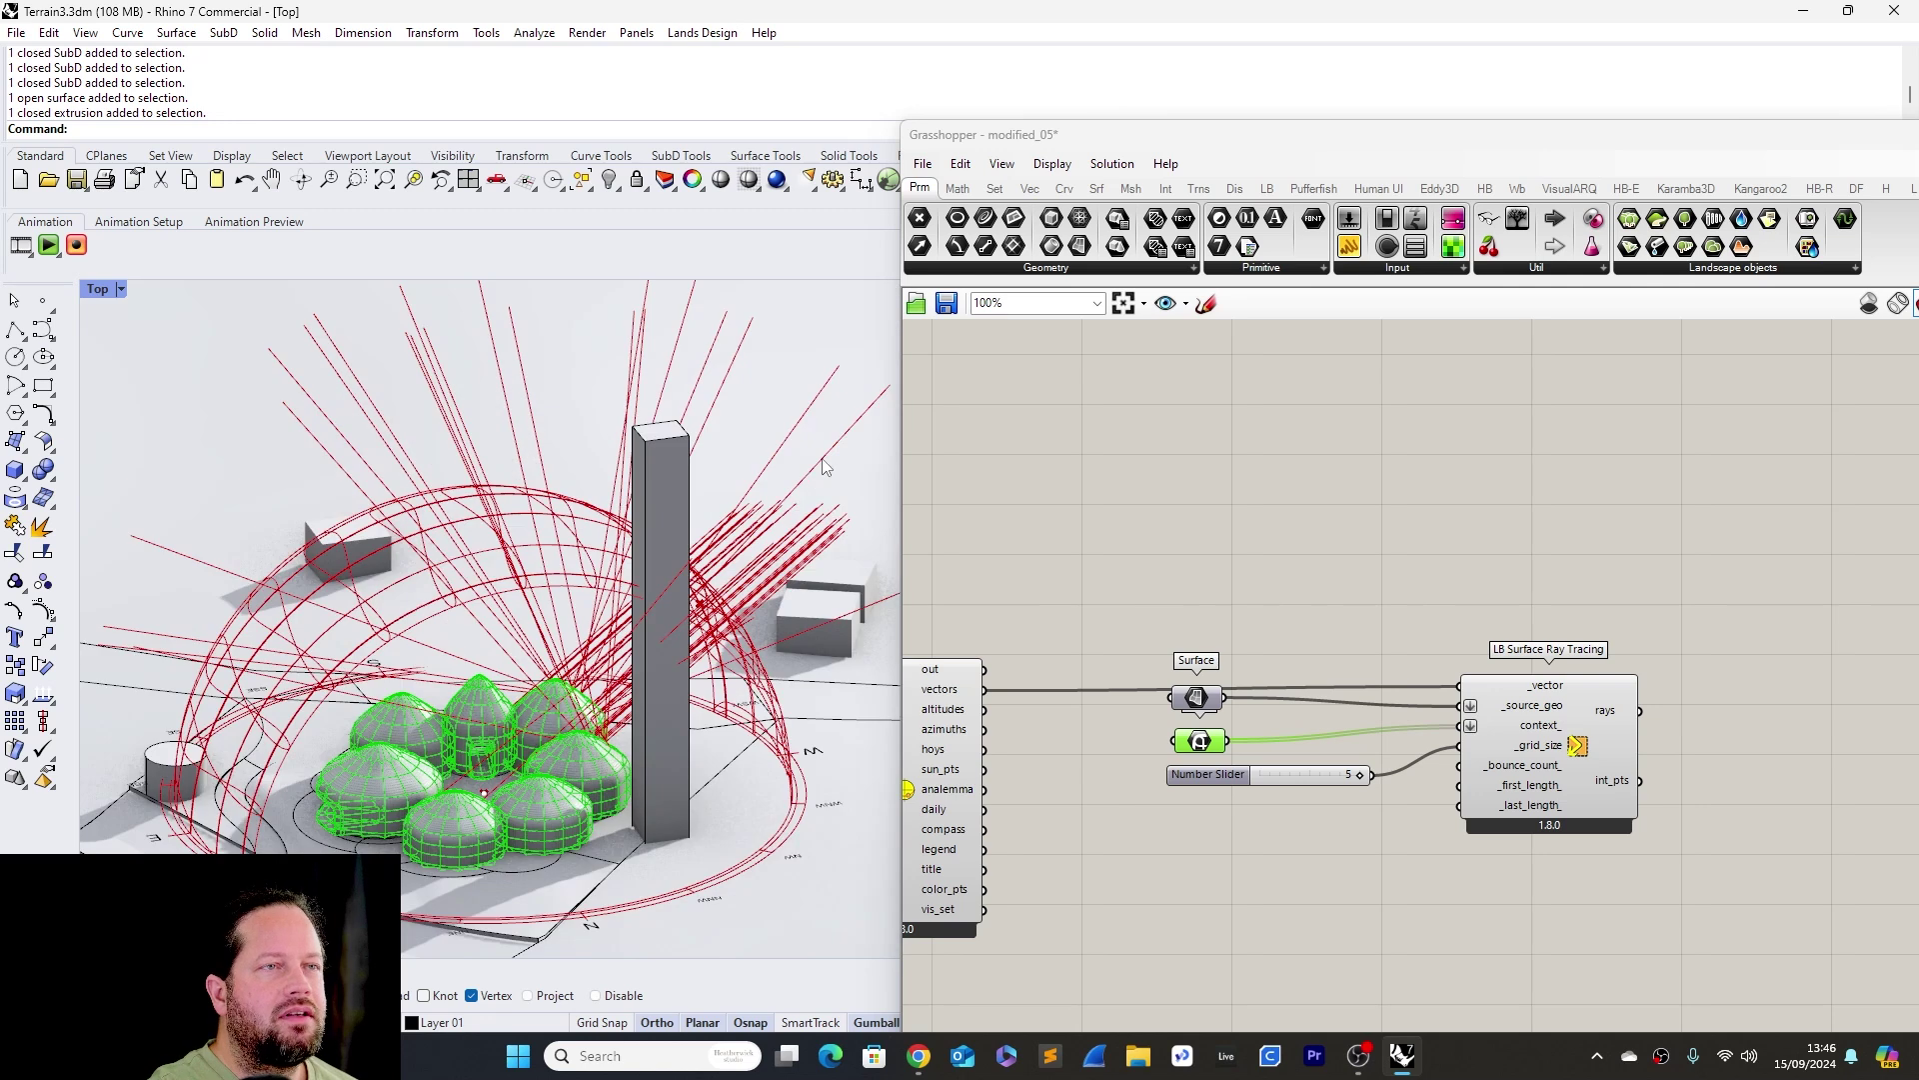
scroll(476, 488, down, 2)
mouse_move(476, 488)
right_down()
mouse_move(530, 469)
mouse_move(520, 450)
right_up()
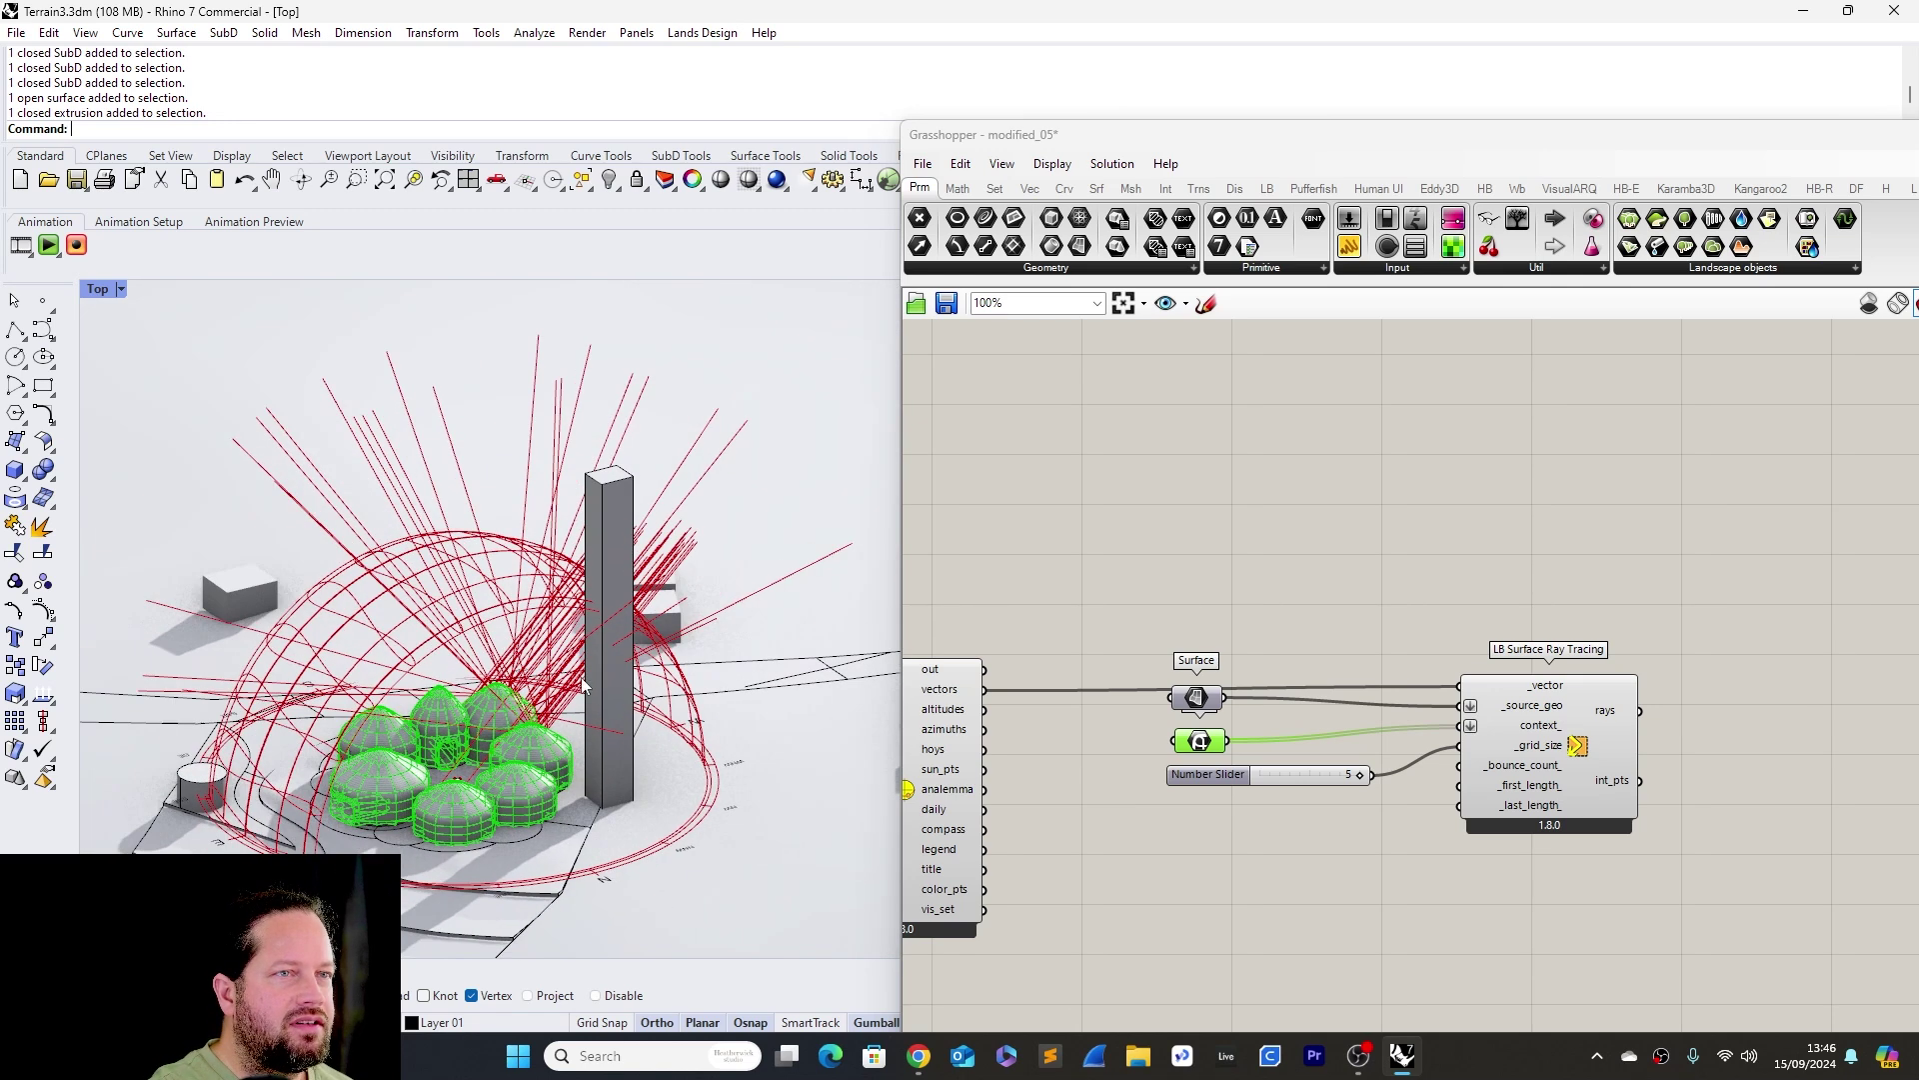
mouse_move(1562, 733)
mouse_down()
mouse_move(1439, 740)
mouse_move(1494, 722)
mouse_up()
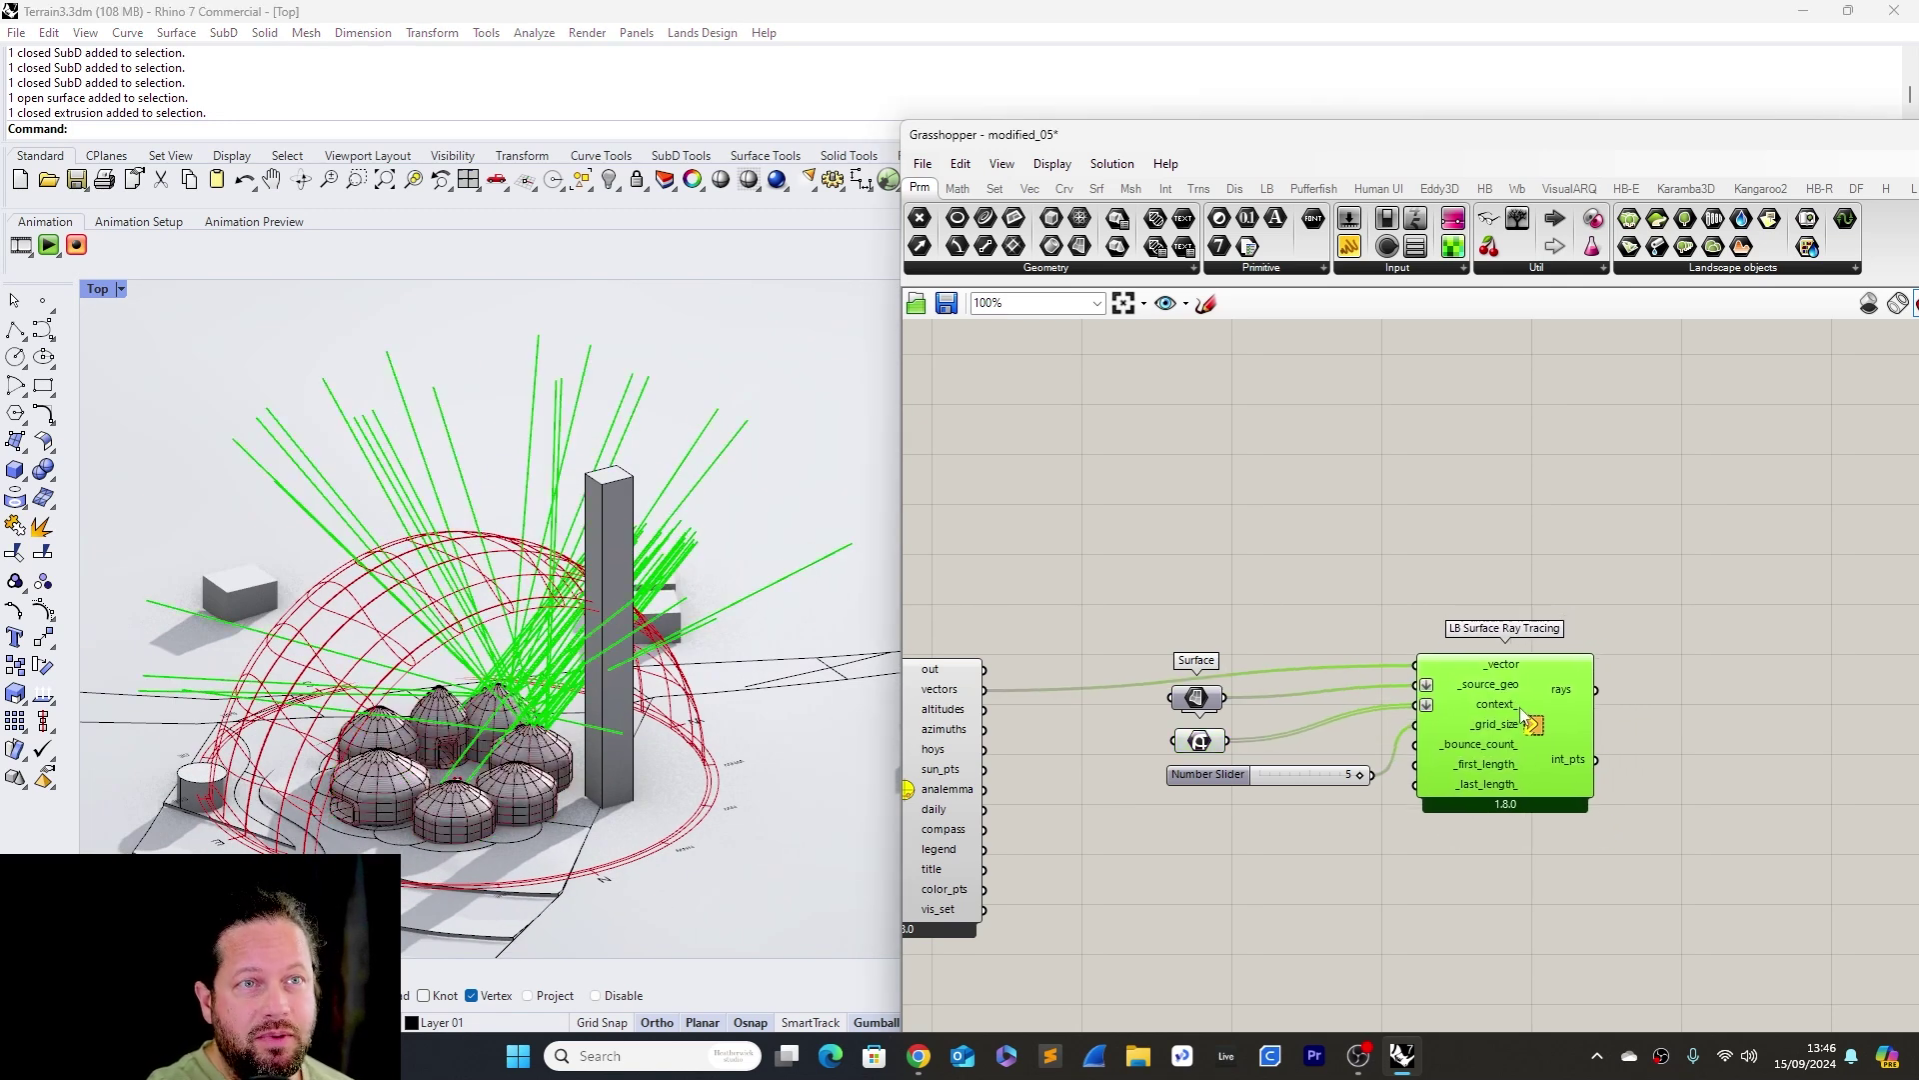
Add a Curve parameter beside LB Surface Ray Tracing and feed it from the rays output
click(1739, 704)
scroll(1624, 698, up, 3)
mouse_move(1468, 698)
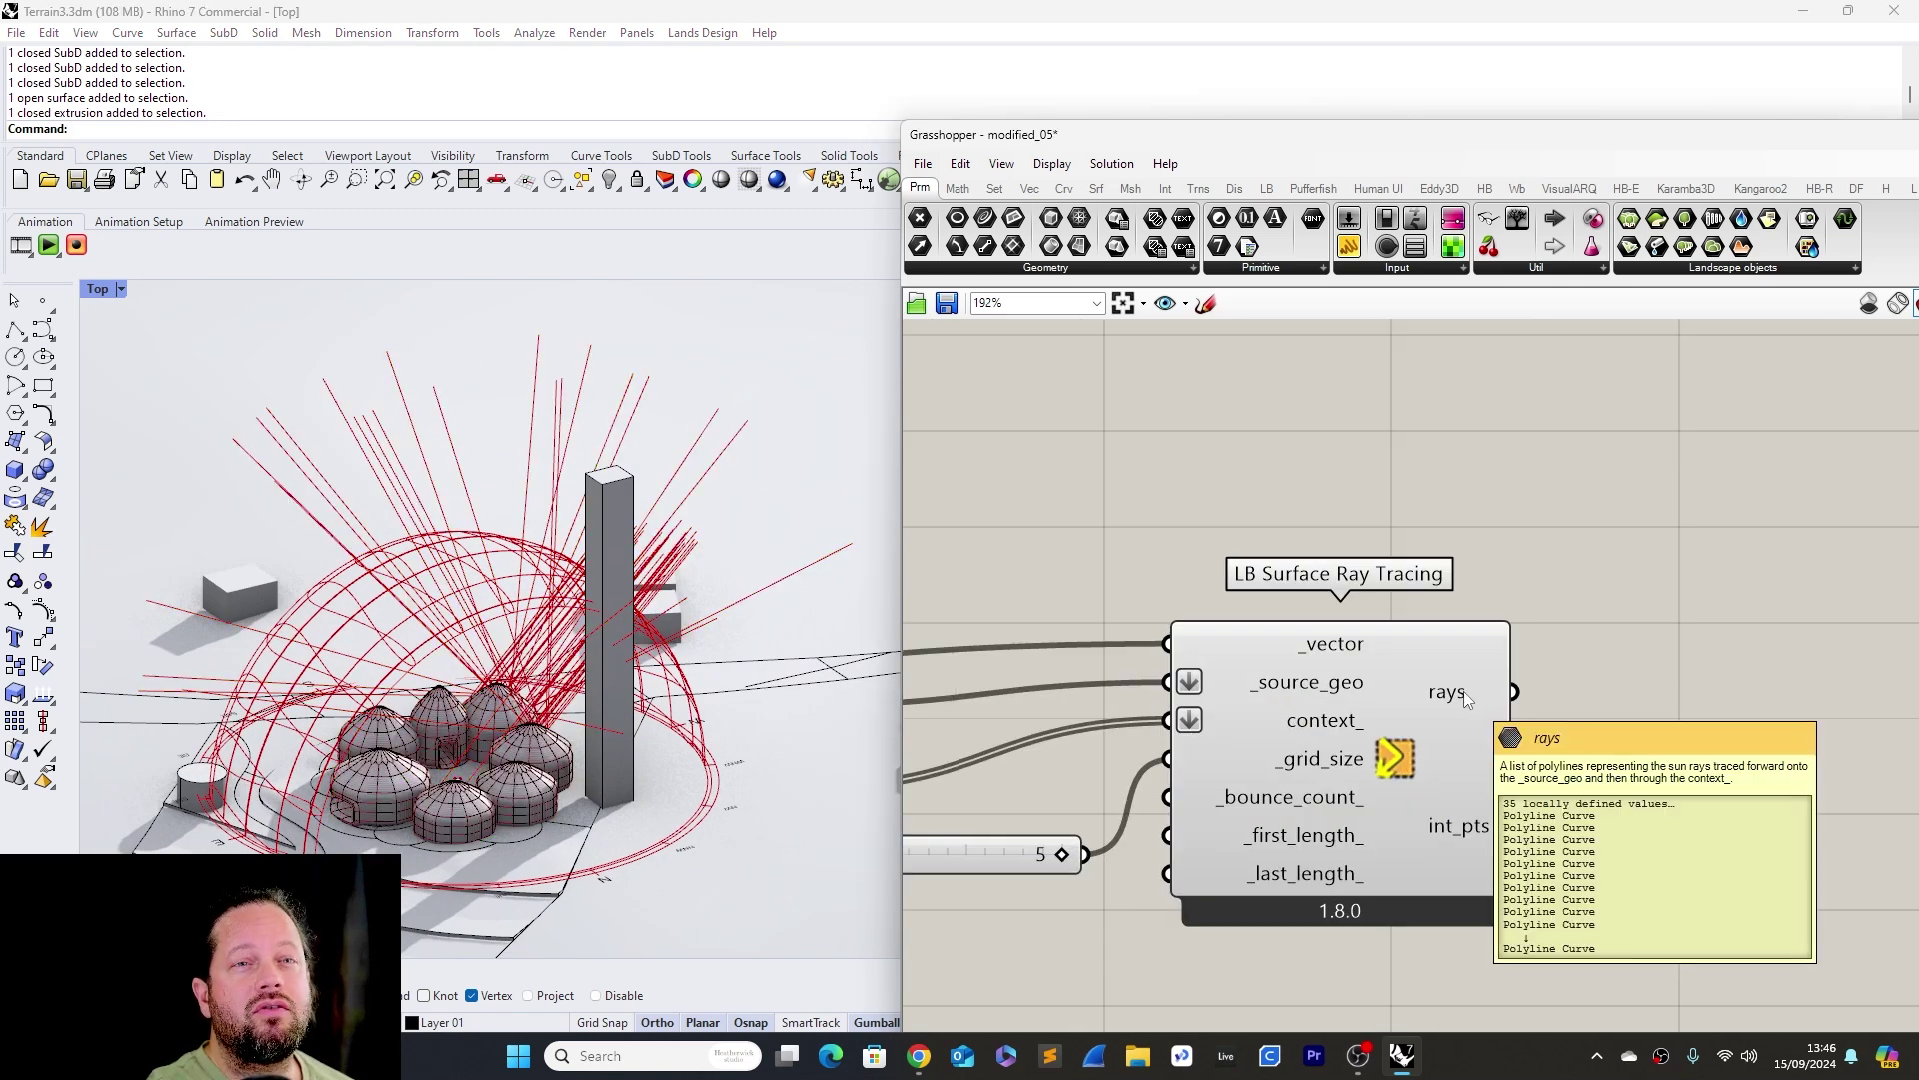
click(988, 221)
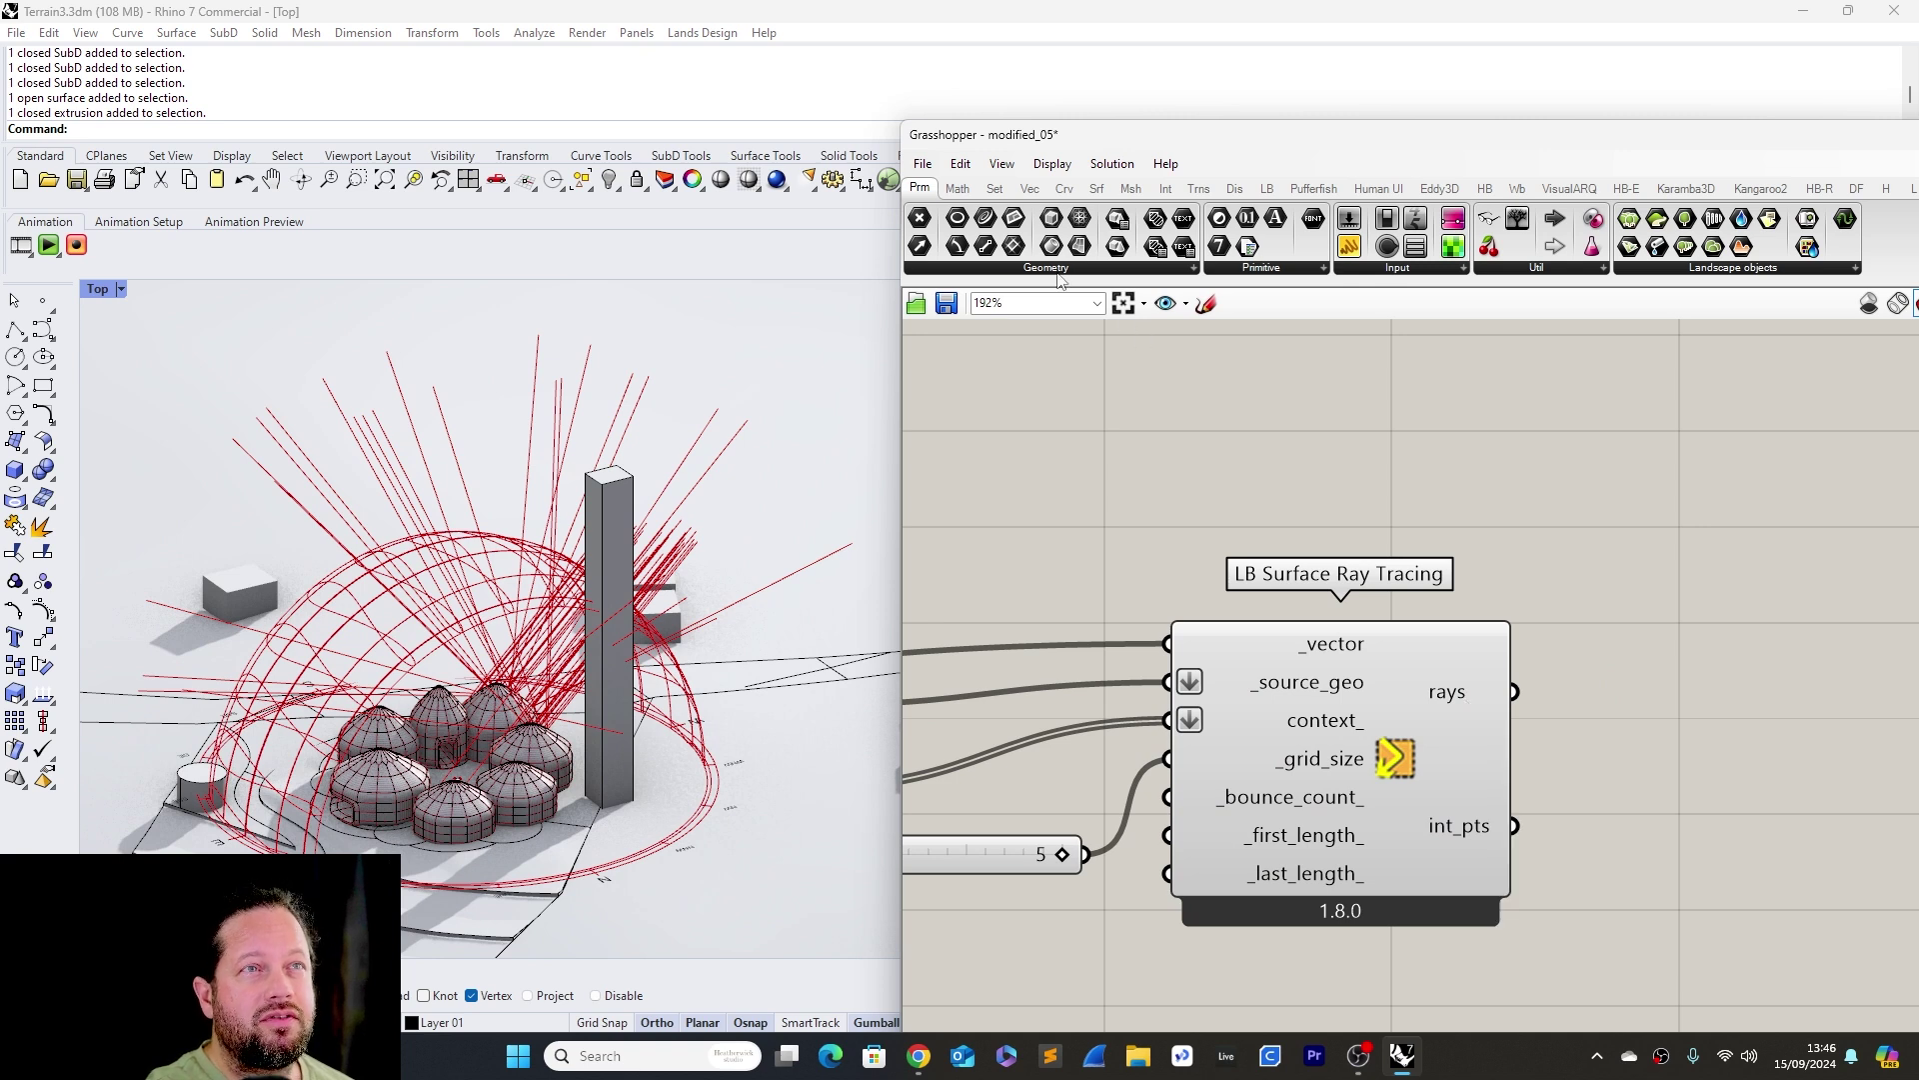
click(1647, 655)
drag(1515, 692, 1597, 656)
scroll(1617, 688, up, 2)
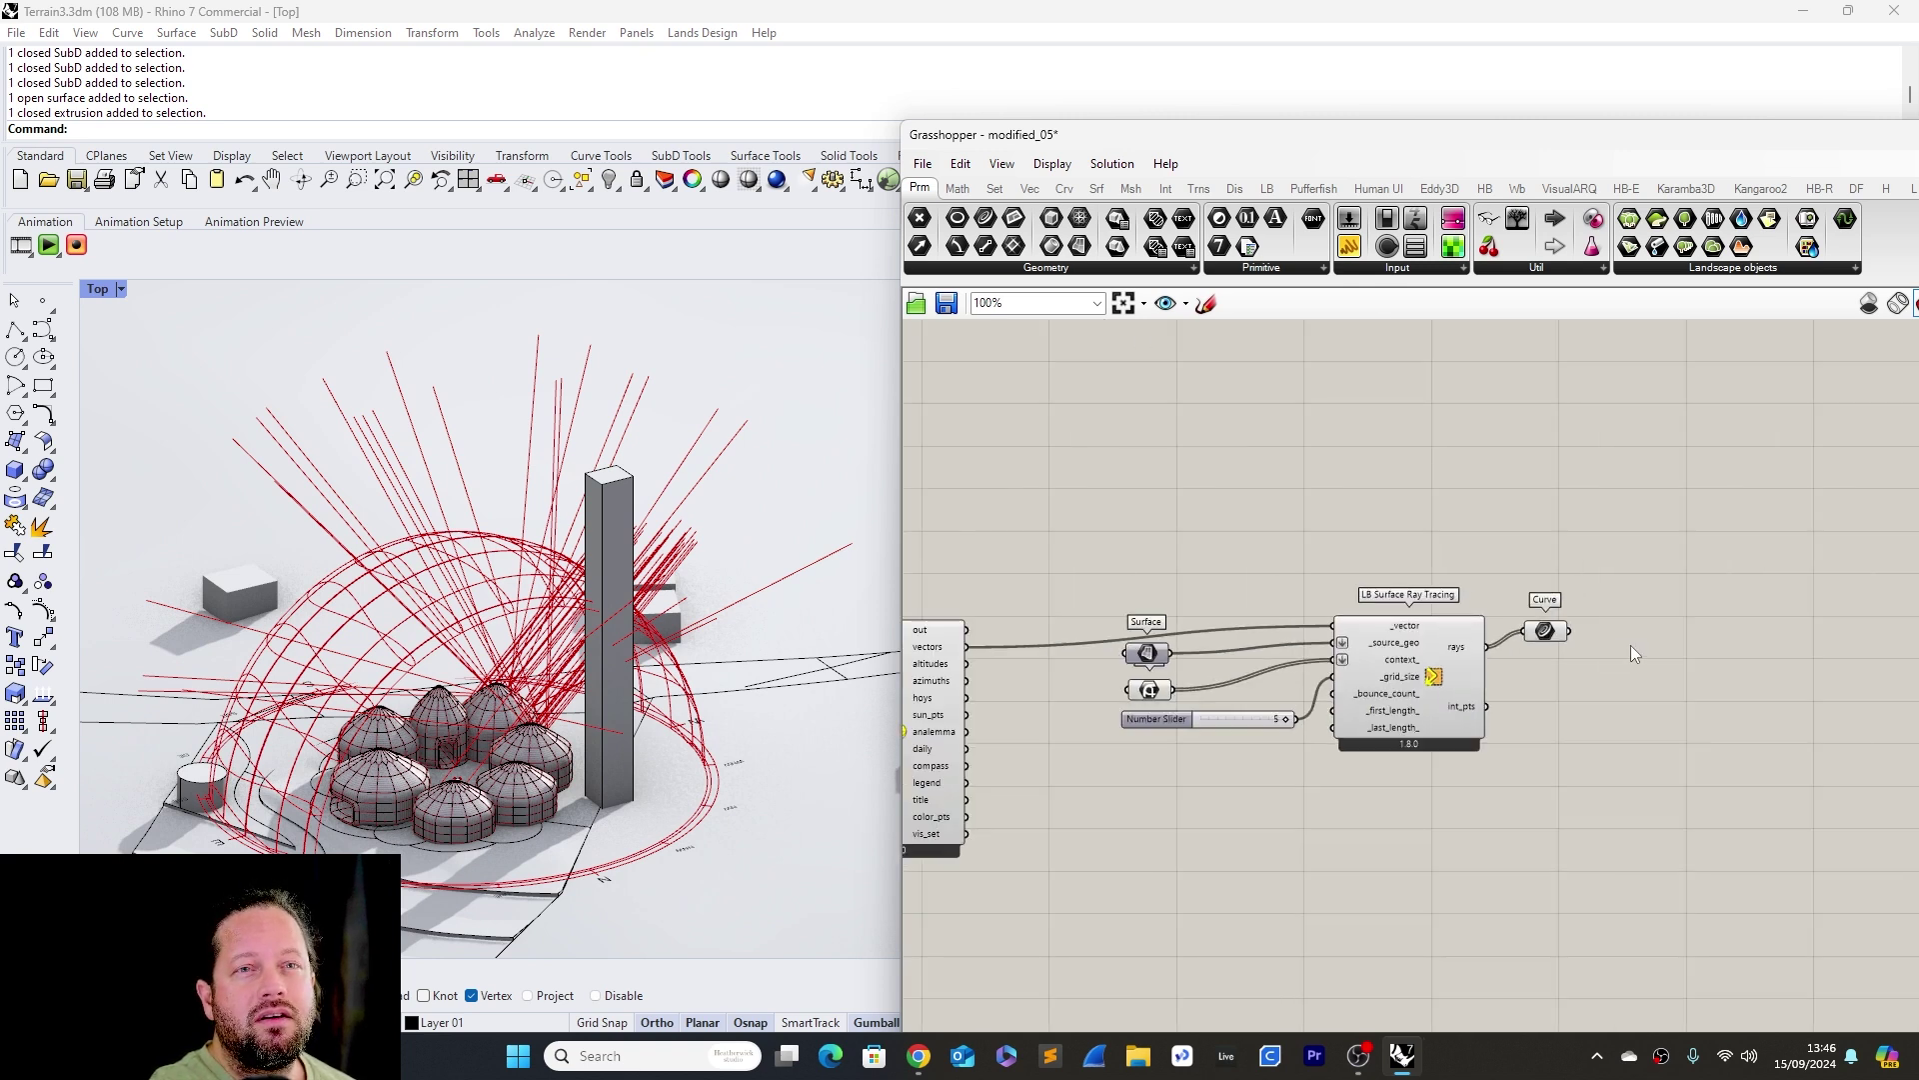
Disable the LB Surface Ray Tracing component so the rays stop being calculated
right_click(1467, 617)
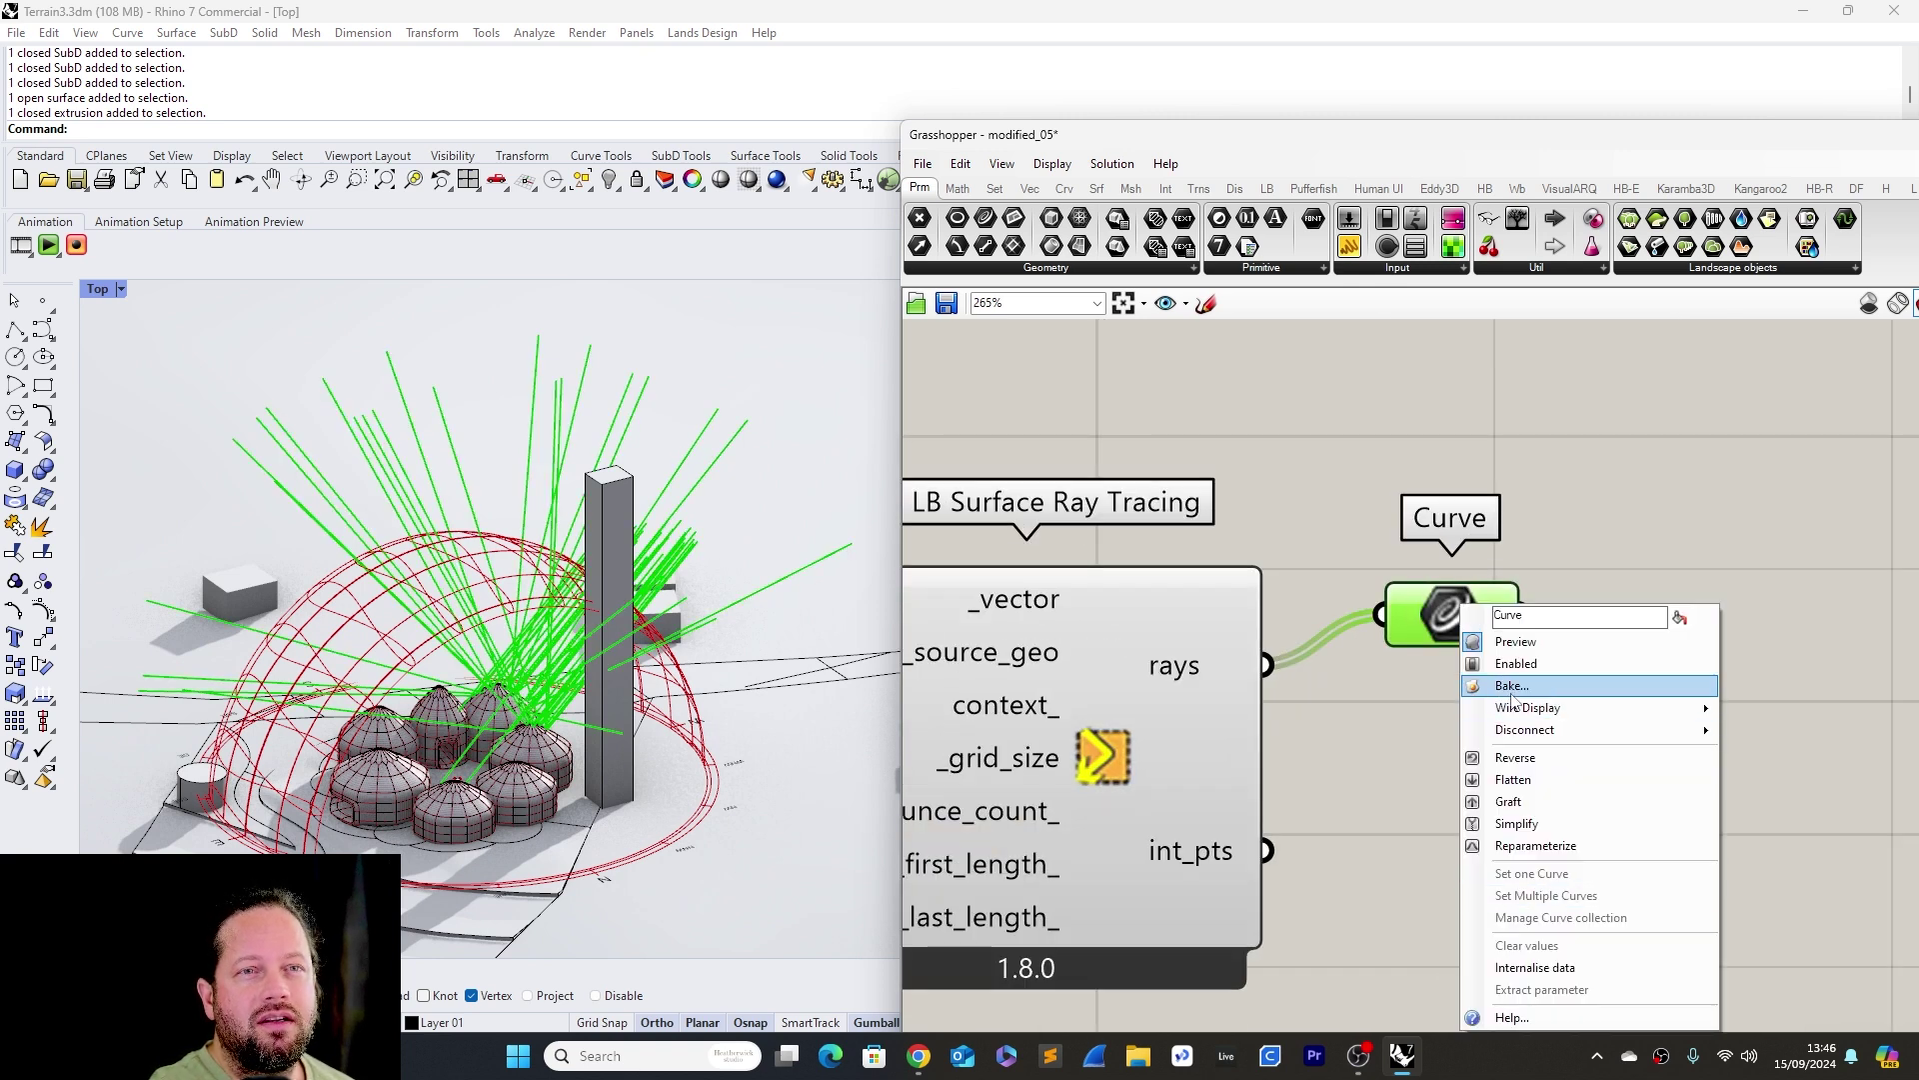
click(1530, 562)
right_drag(1089, 701, 1315, 554)
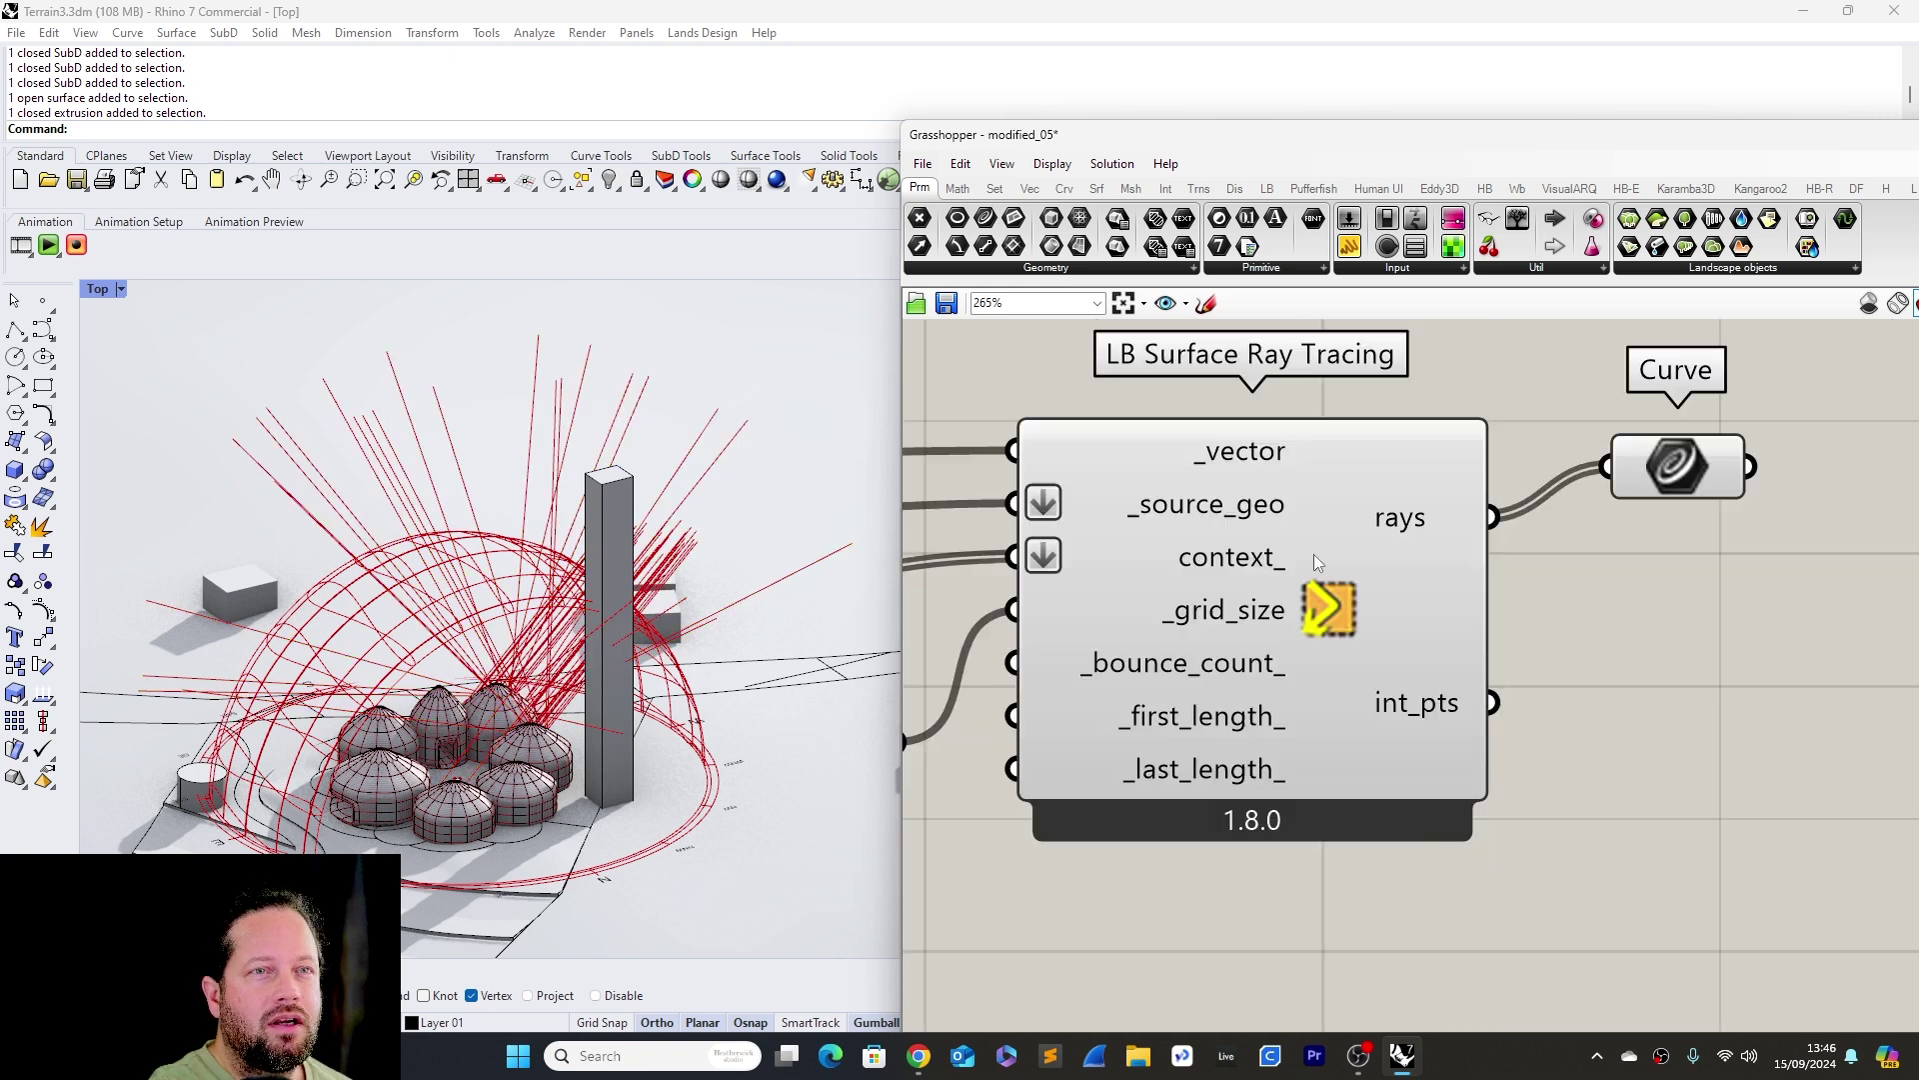
click(1315, 552)
right_click(1323, 533)
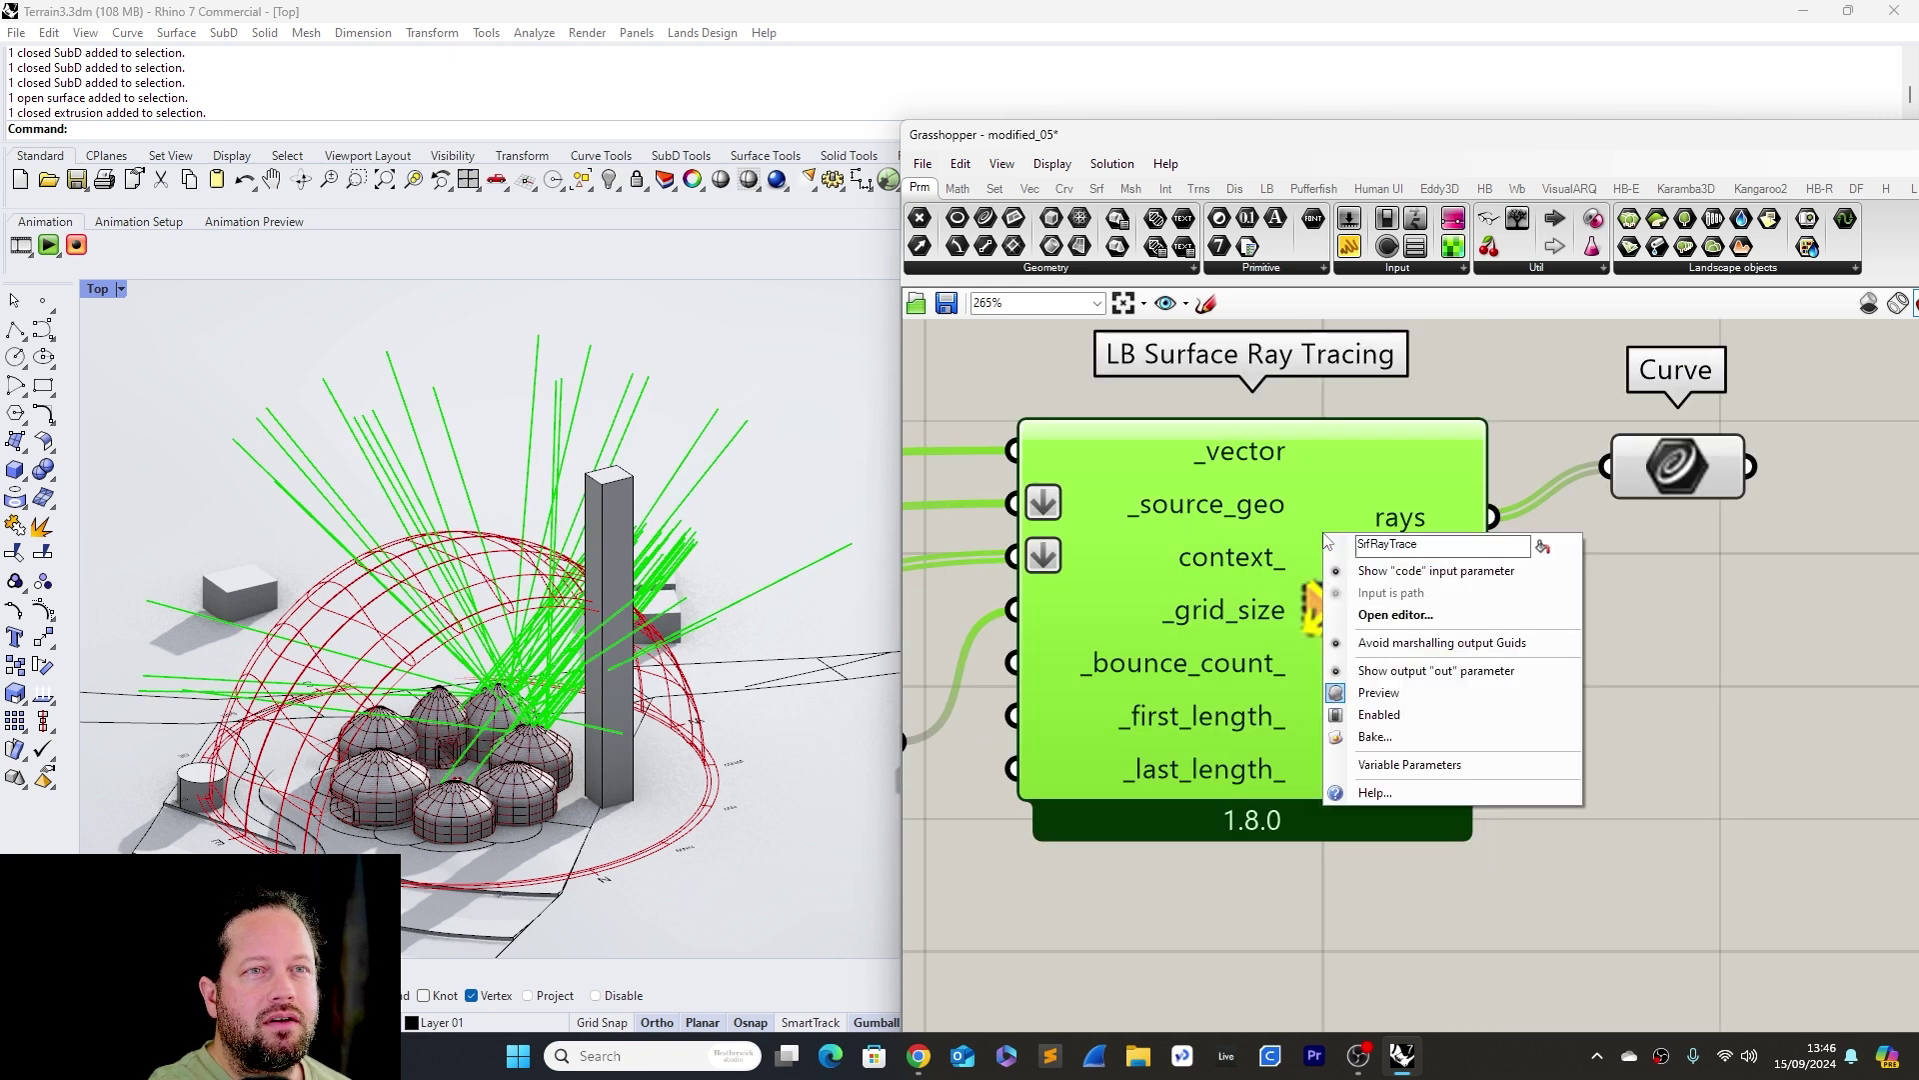
click(1379, 715)
Disable the Curve parameter that collects the traced rays
right_click(1661, 470)
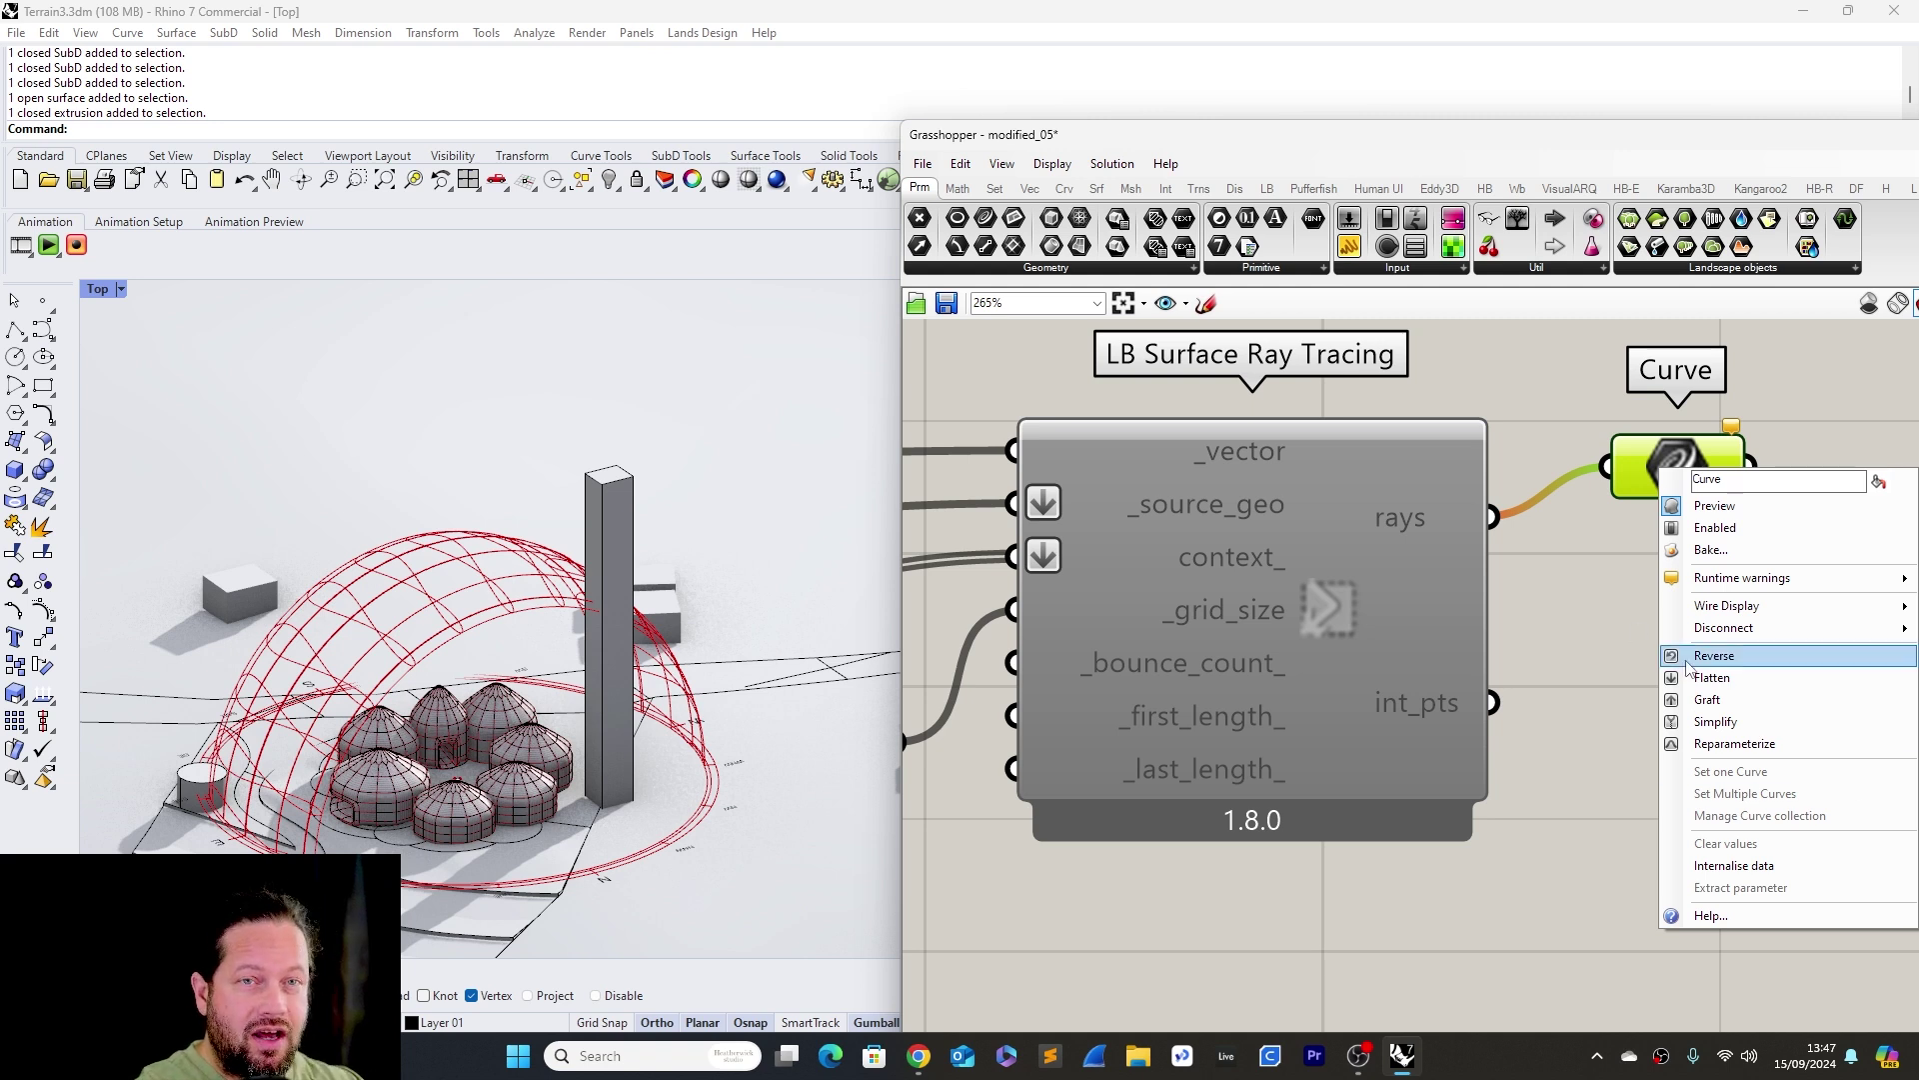
click(1615, 589)
click(1699, 467)
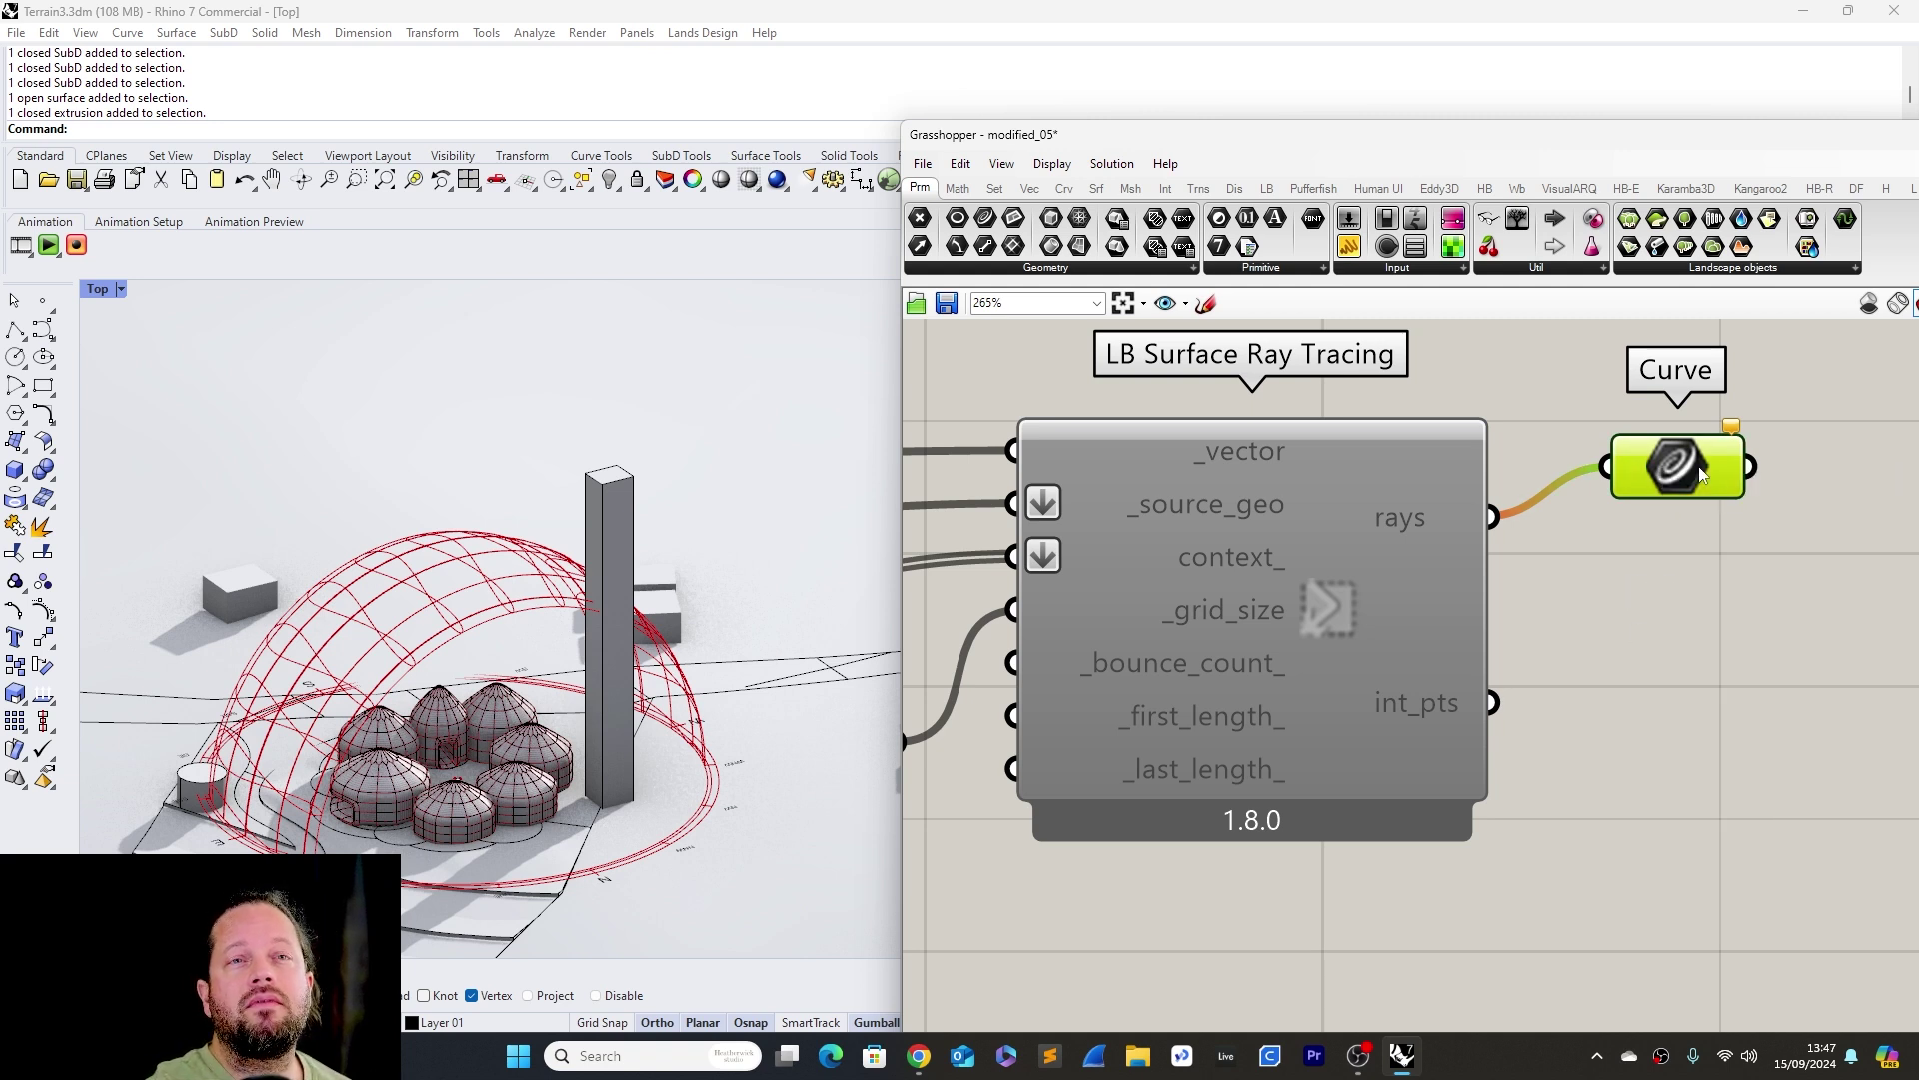
click(1660, 604)
click(1688, 444)
right_click(1690, 447)
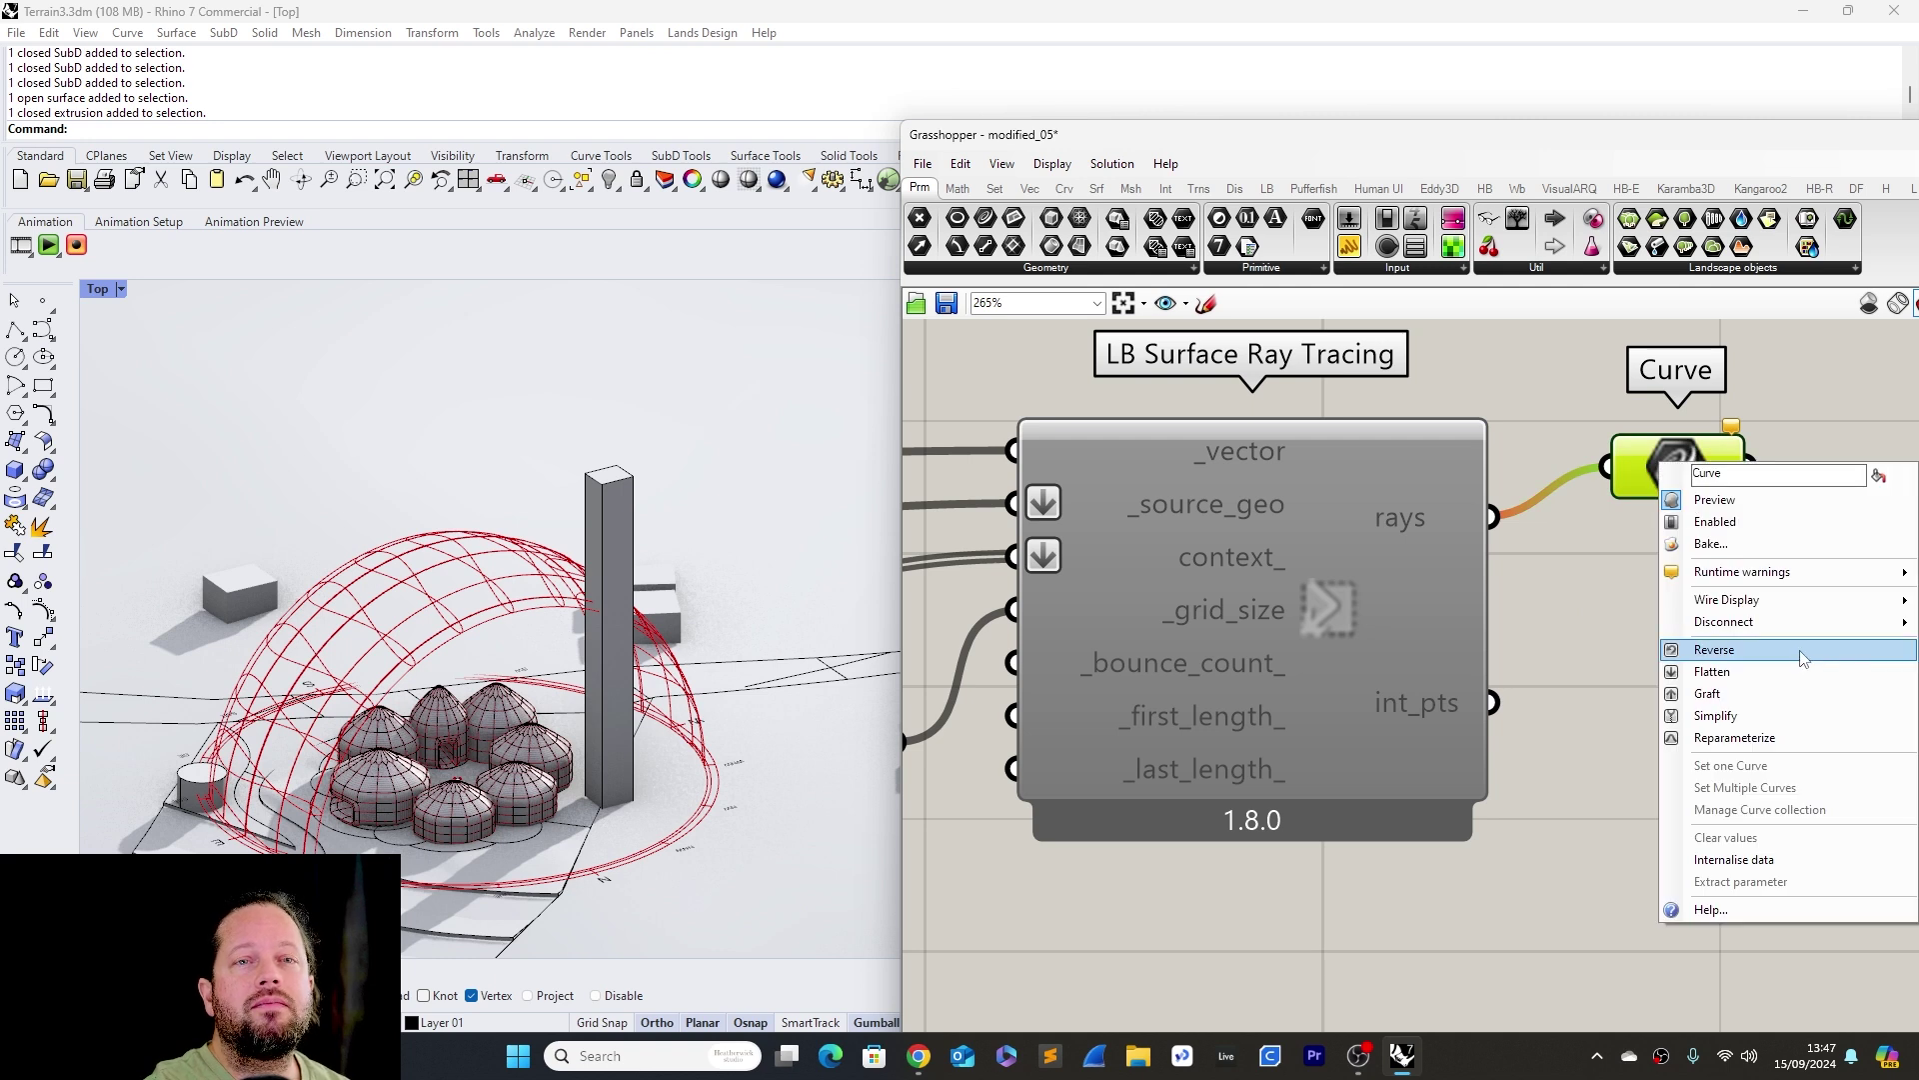
click(1611, 621)
right_click(1676, 465)
click(1734, 526)
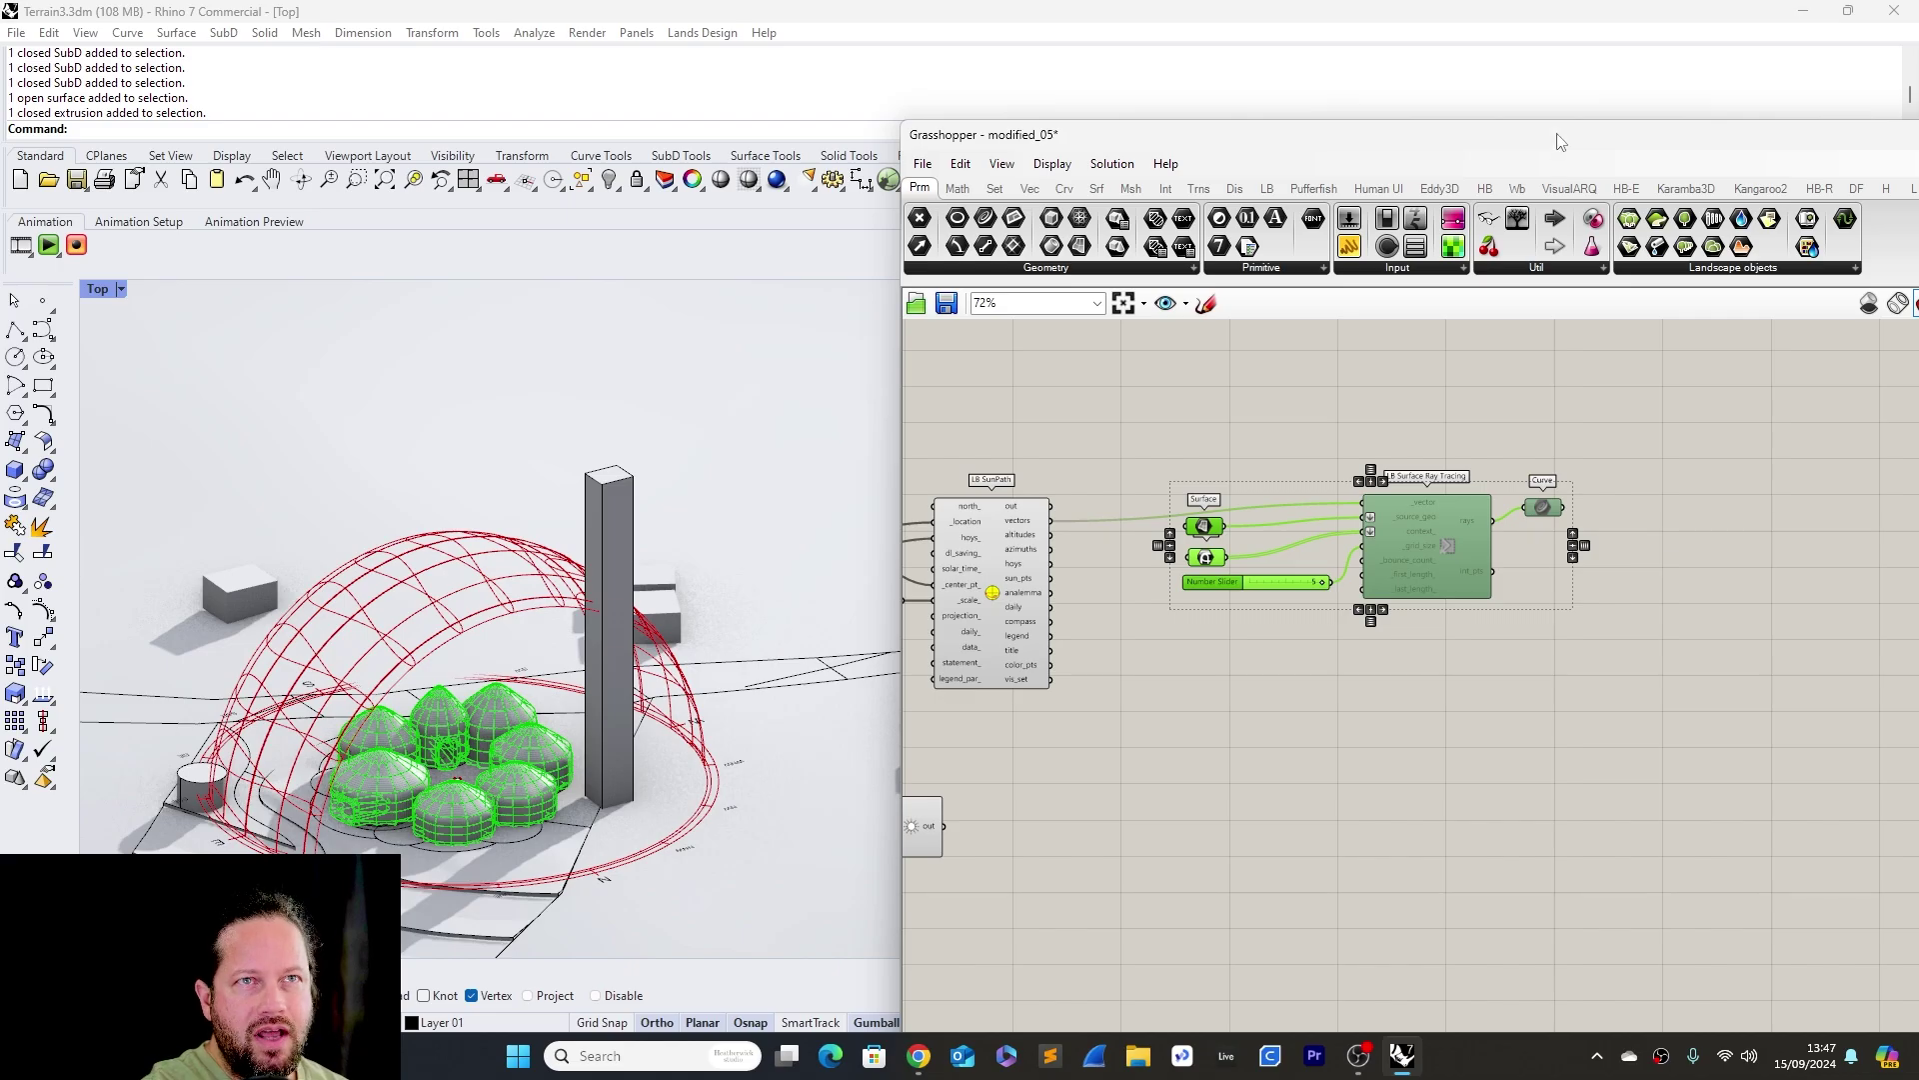
Move the Grasshopper window back fully into view and place an LB Sky Mask component below the ray tracing group
drag(1712, 140, 1494, 140)
click(1050, 188)
click(1596, 268)
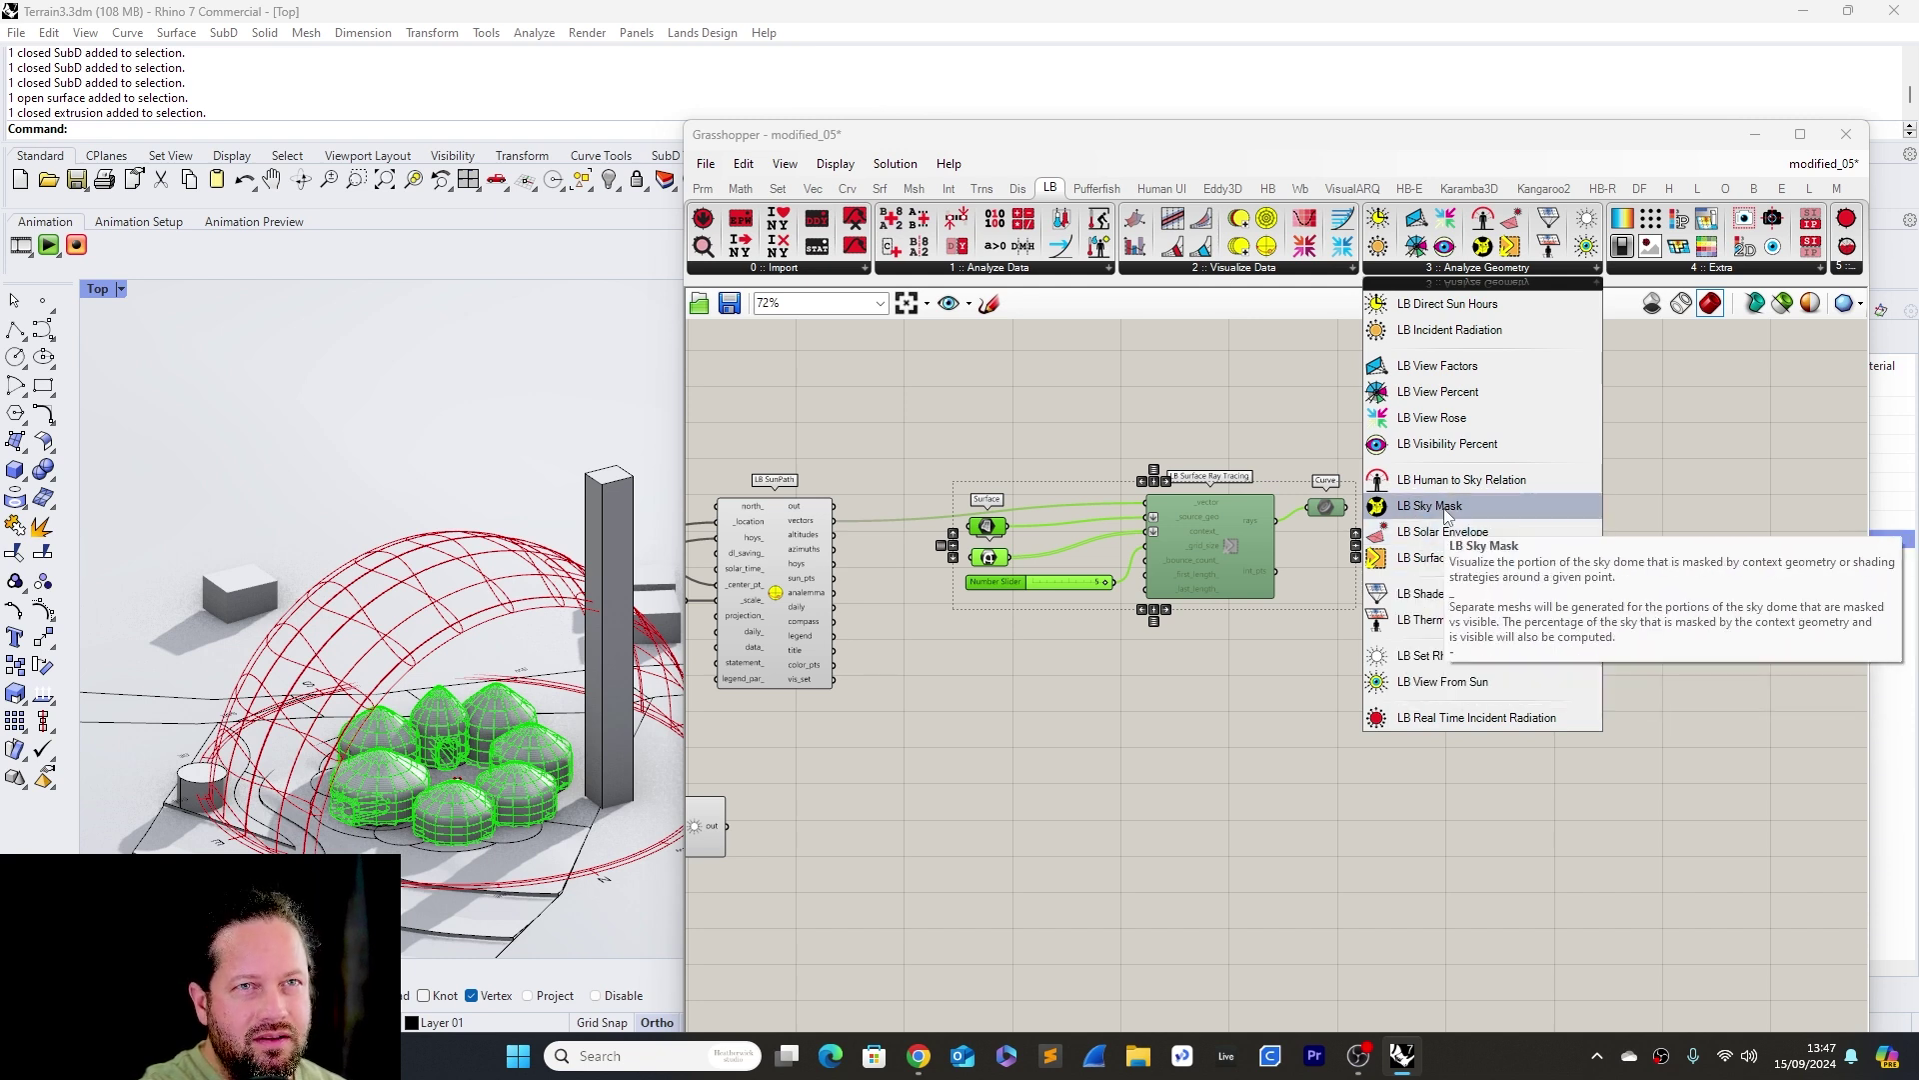
click(1447, 506)
click(1138, 735)
right_drag(1138, 735, 1377, 674)
scroll(1377, 674, up, 3)
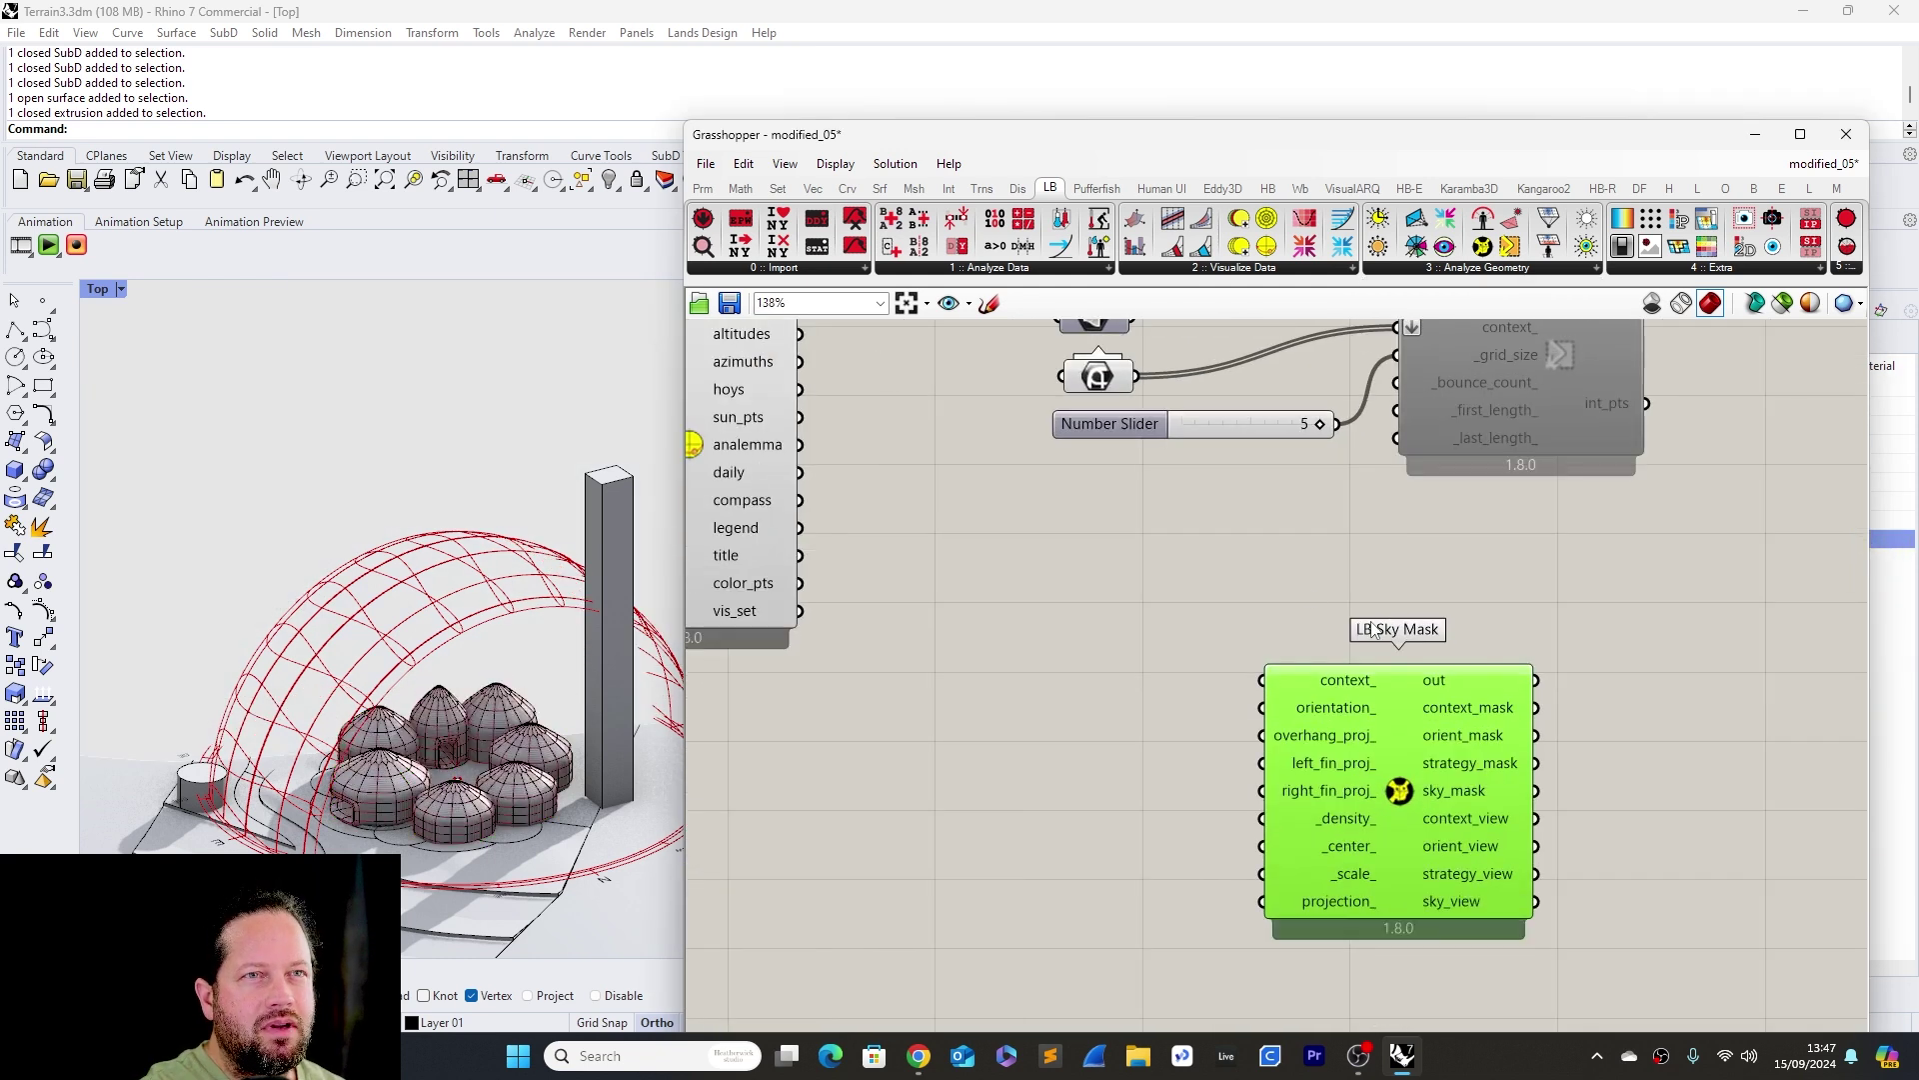
Connect the SubD parameter holding the domes to the context input of LB Sky Mask
drag(1140, 378, 1279, 684)
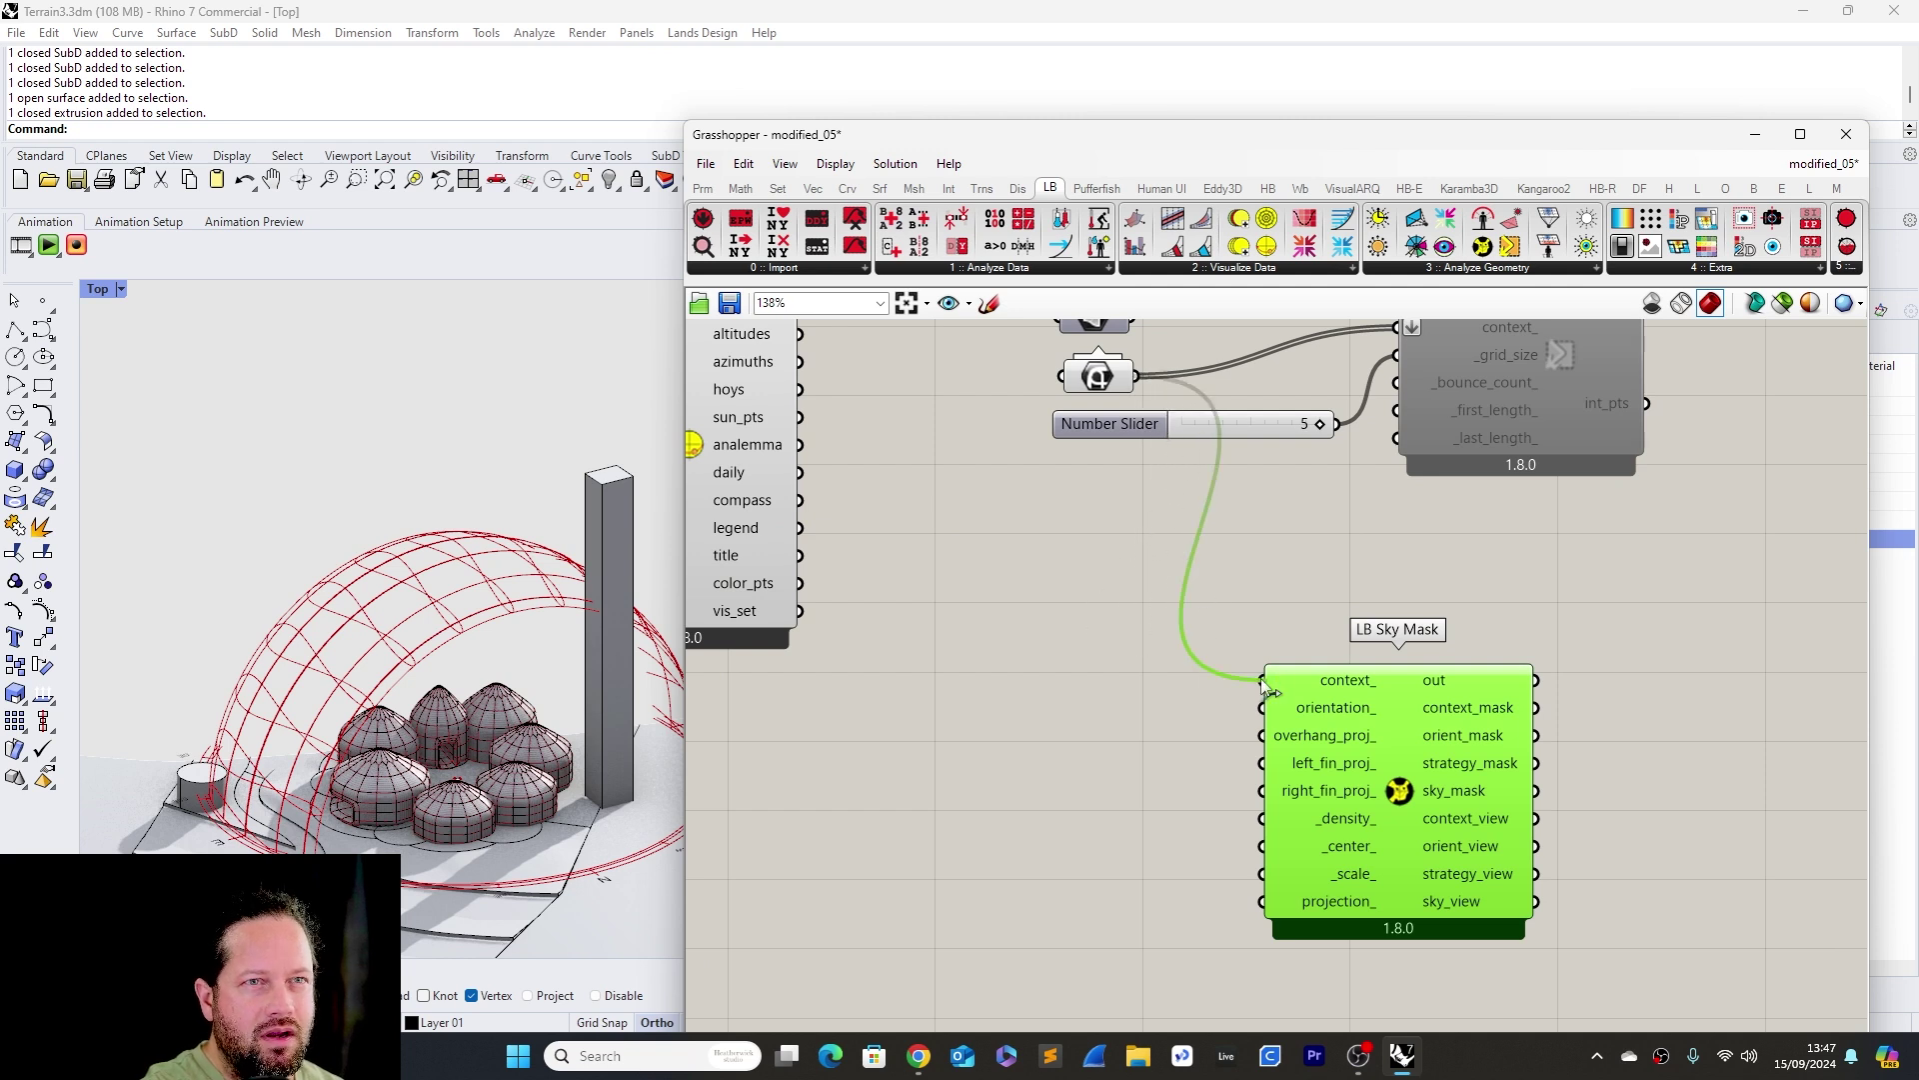
scroll(1317, 688, down, 2)
scroll(452, 903, down, 6)
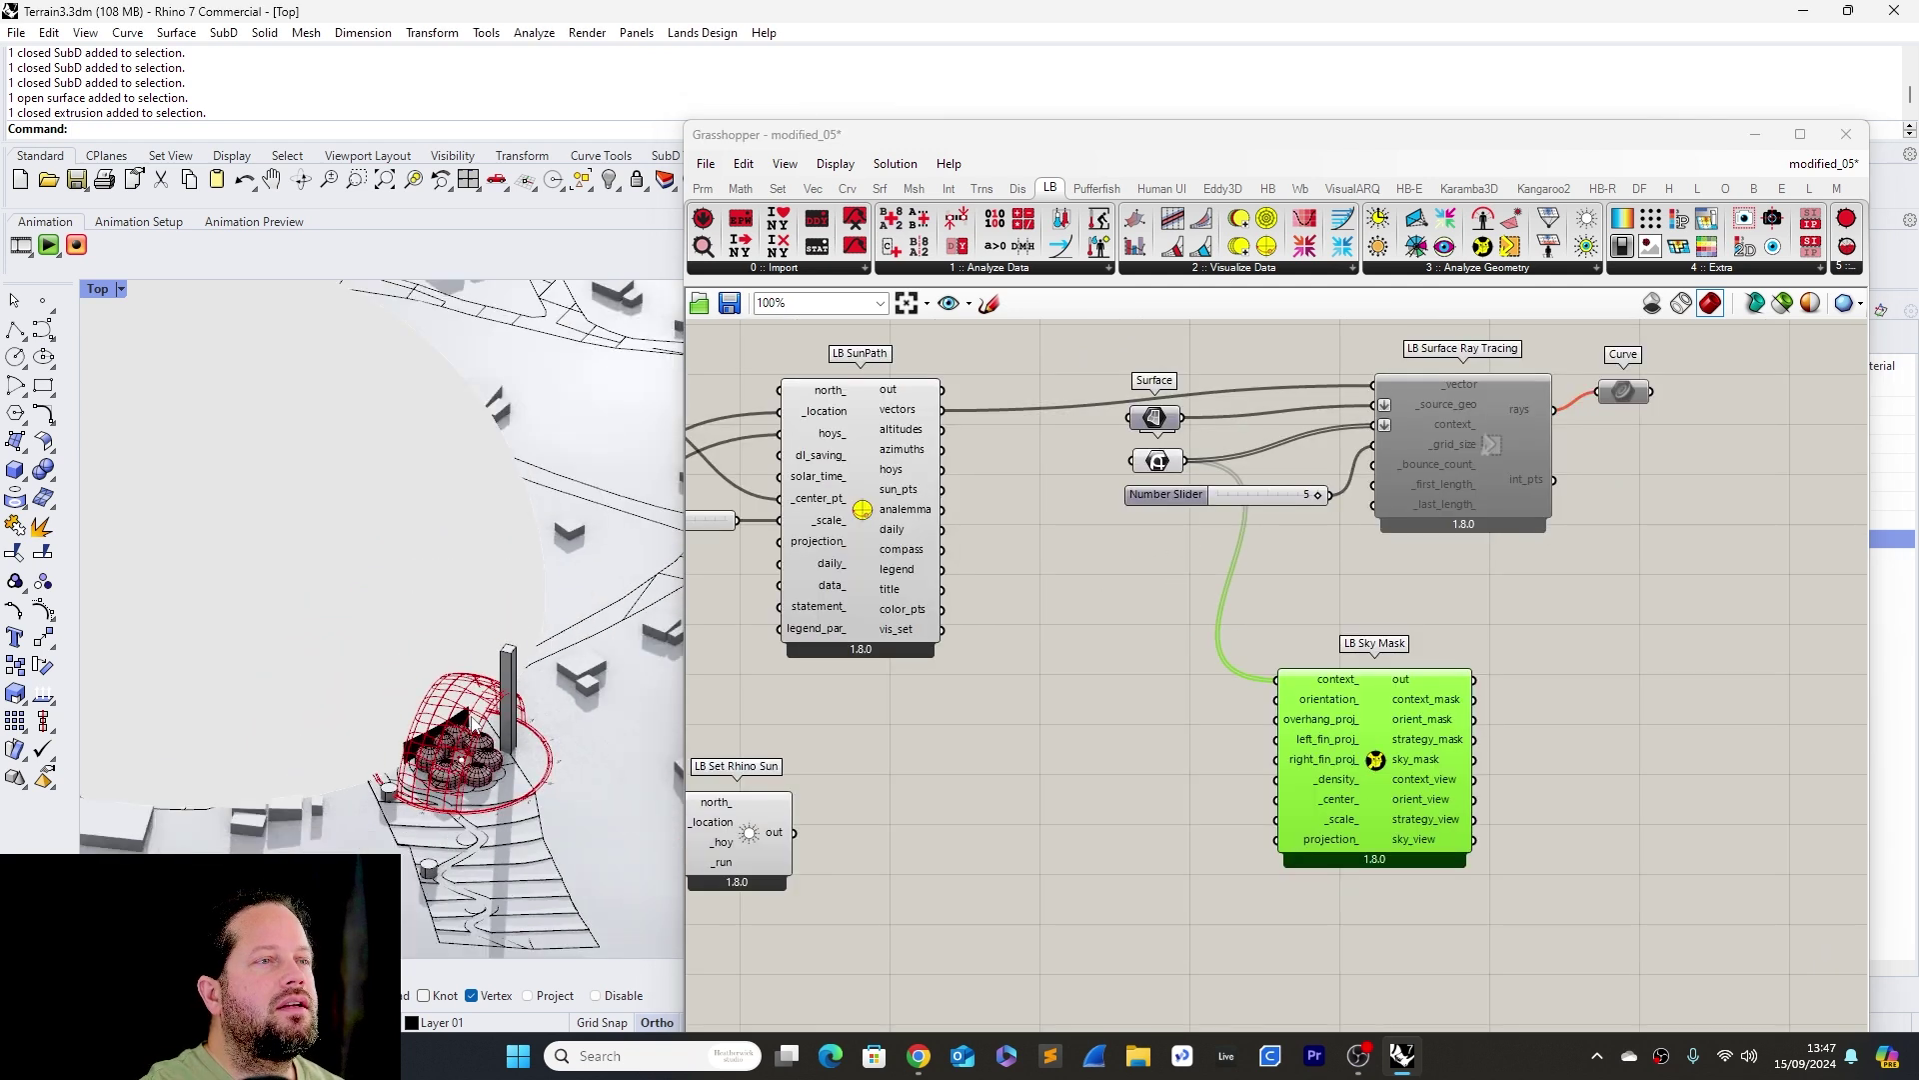
right_drag(451, 902, 378, 709)
scroll(385, 658, up, 5)
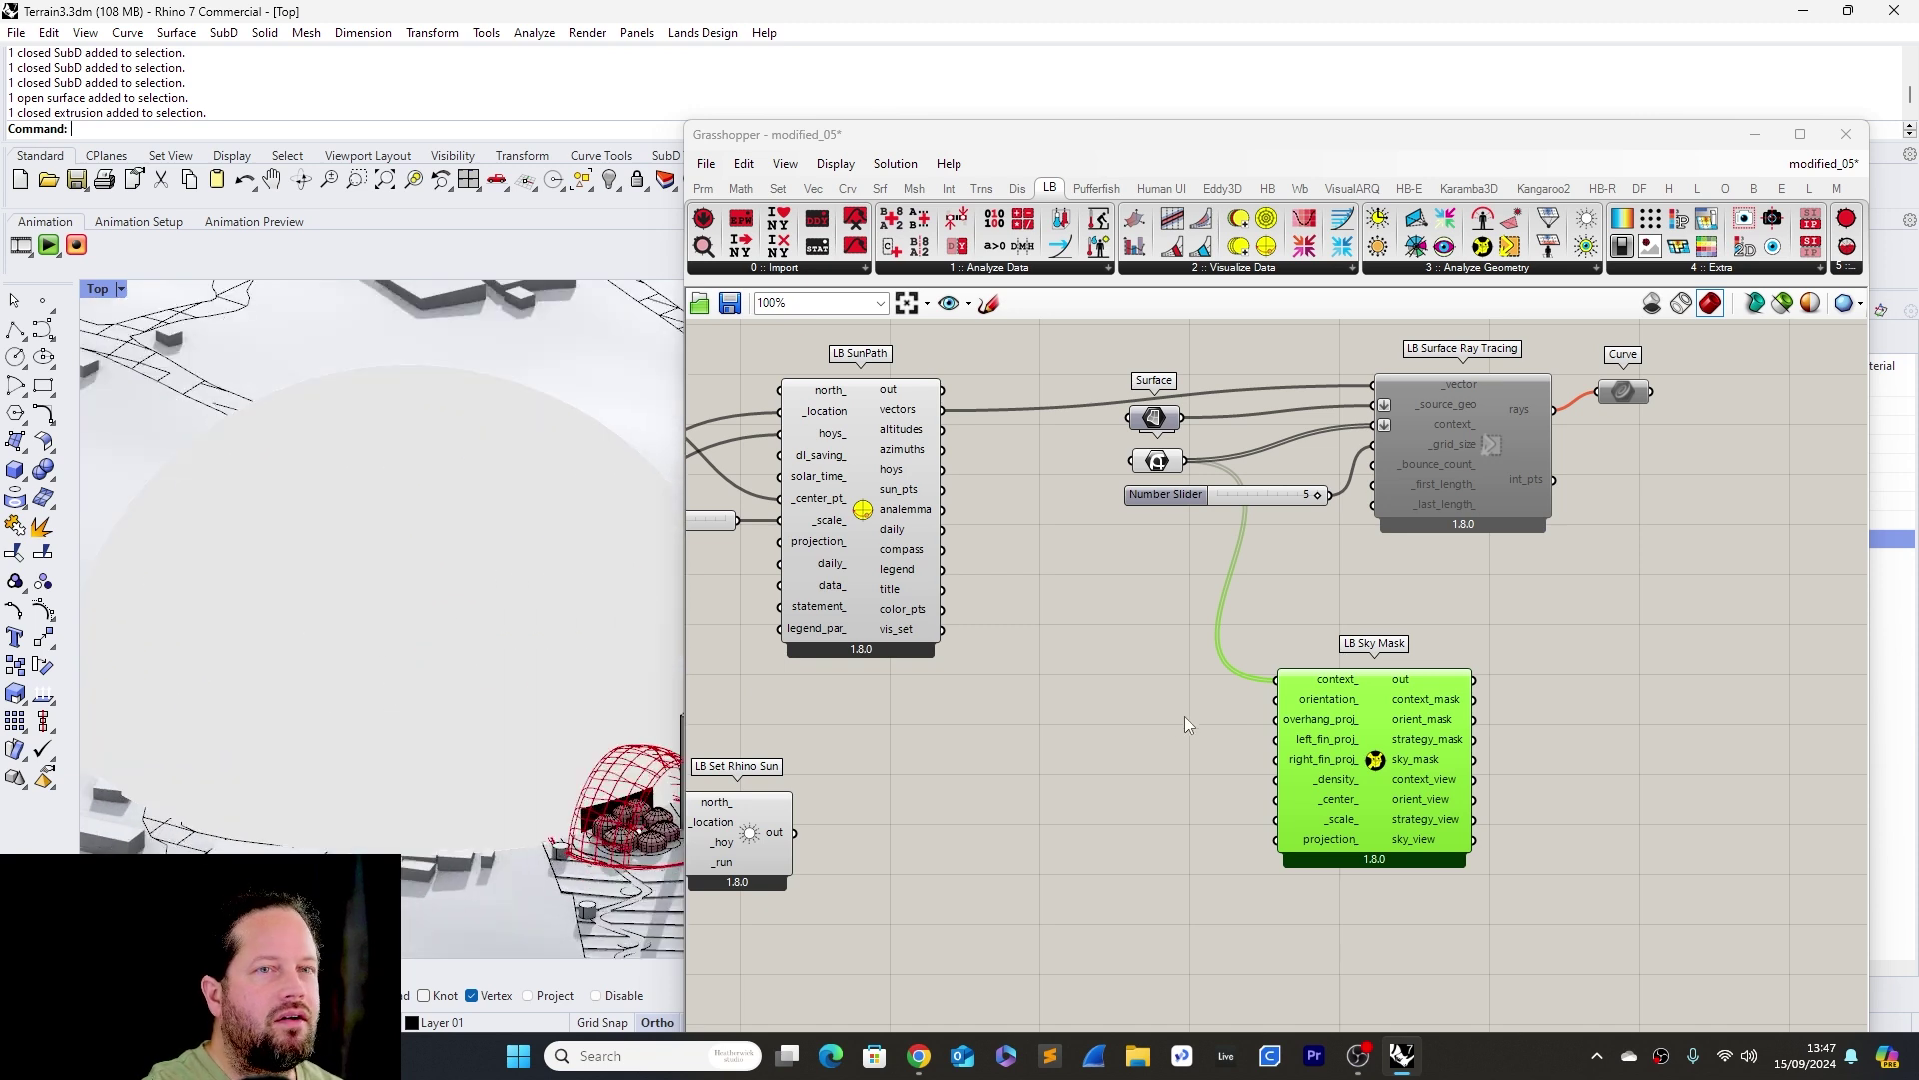
Centre the sky mask on the sun path's Point parameter and scale it with the existing 0.250 slider
scroll(1306, 568, down, 3)
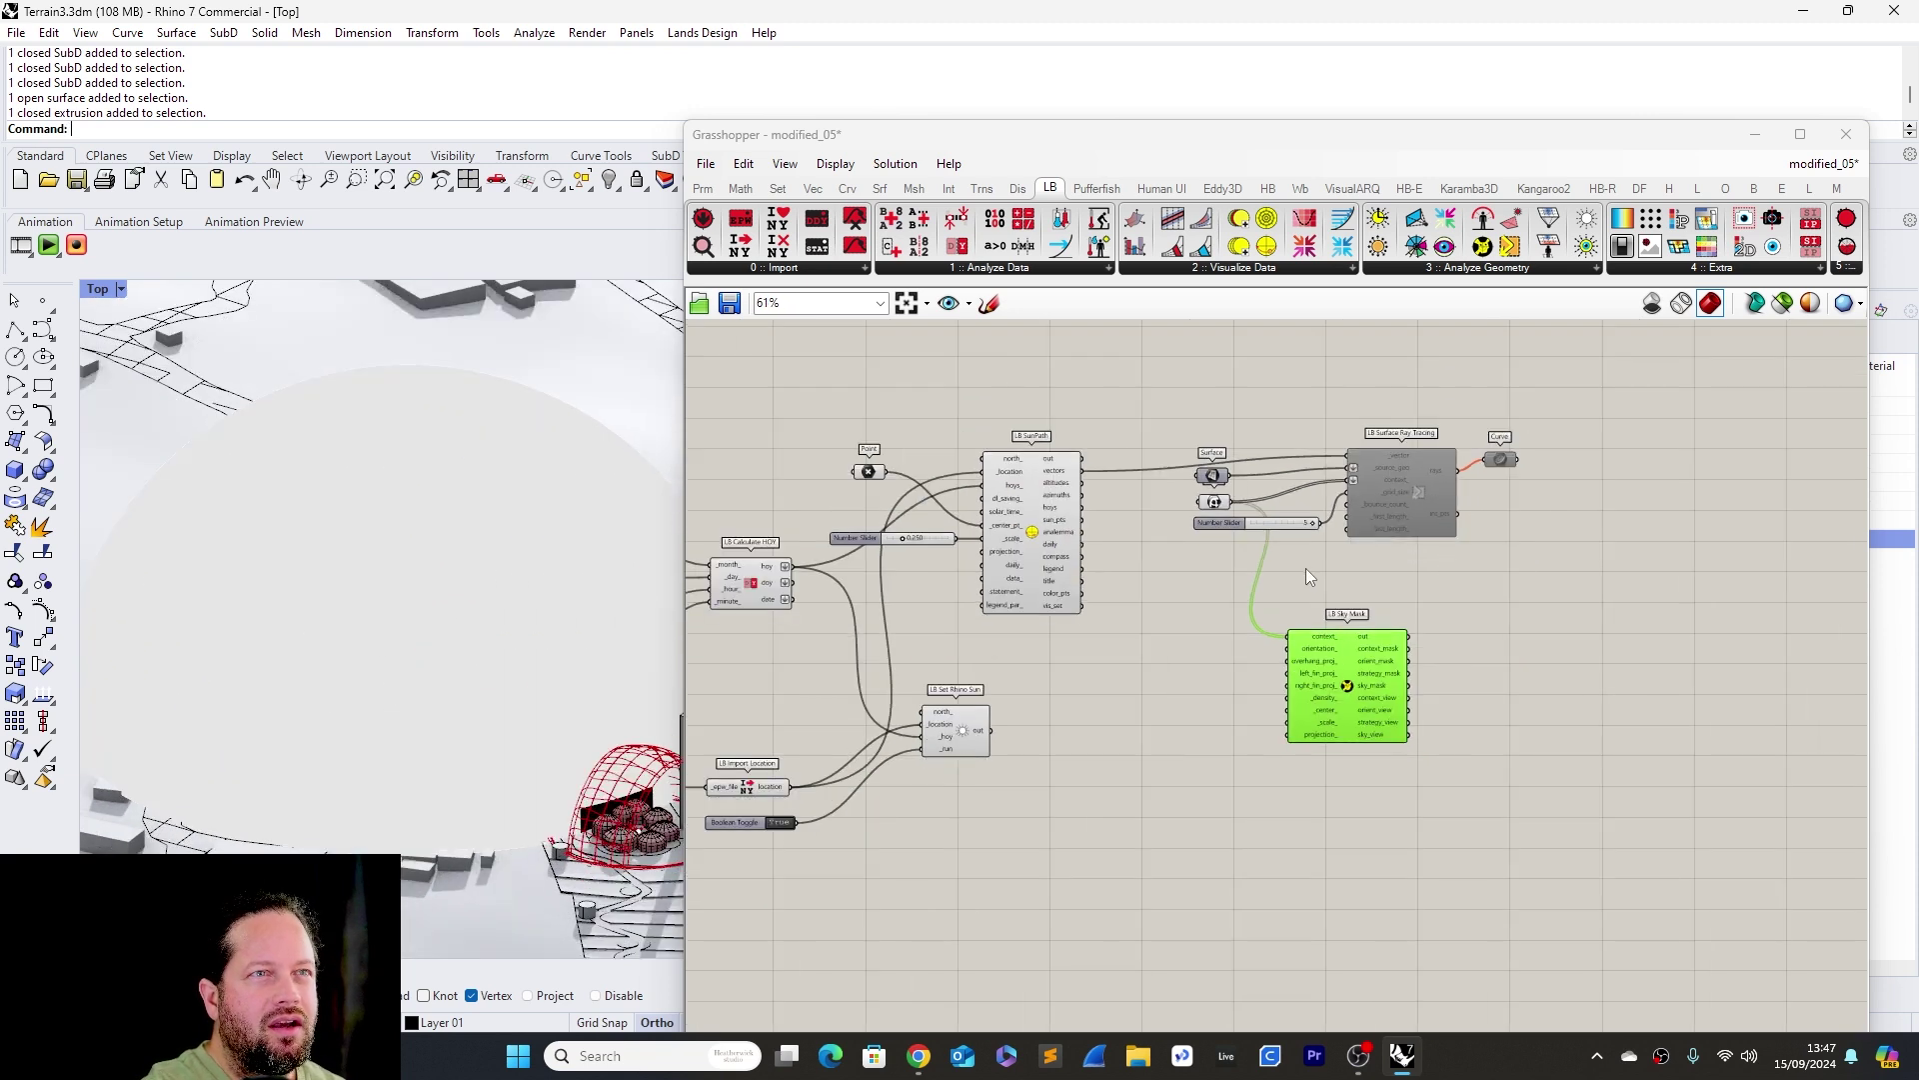
scroll(1126, 549, up, 2)
drag(760, 443, 1349, 778)
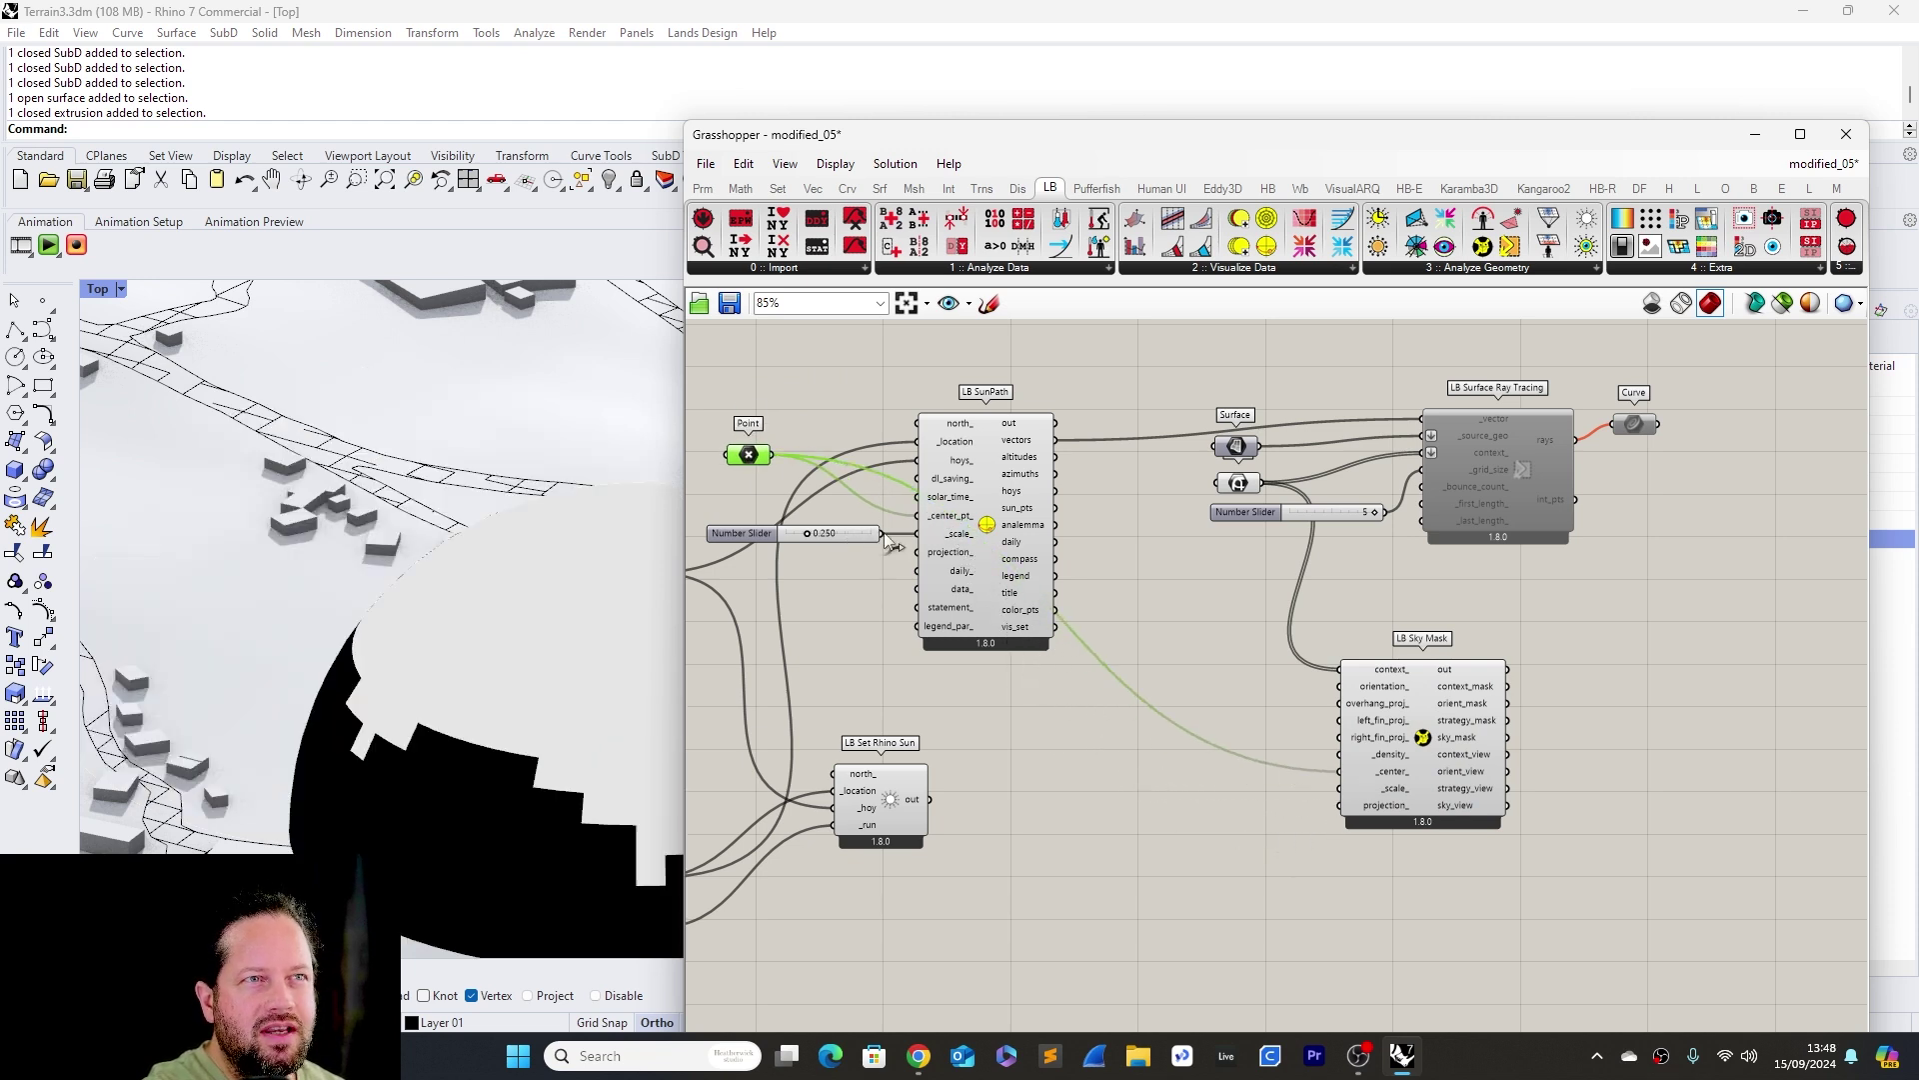
drag(881, 535, 1336, 790)
right_drag(170, 700, 285, 639)
scroll(1356, 770, up, 4)
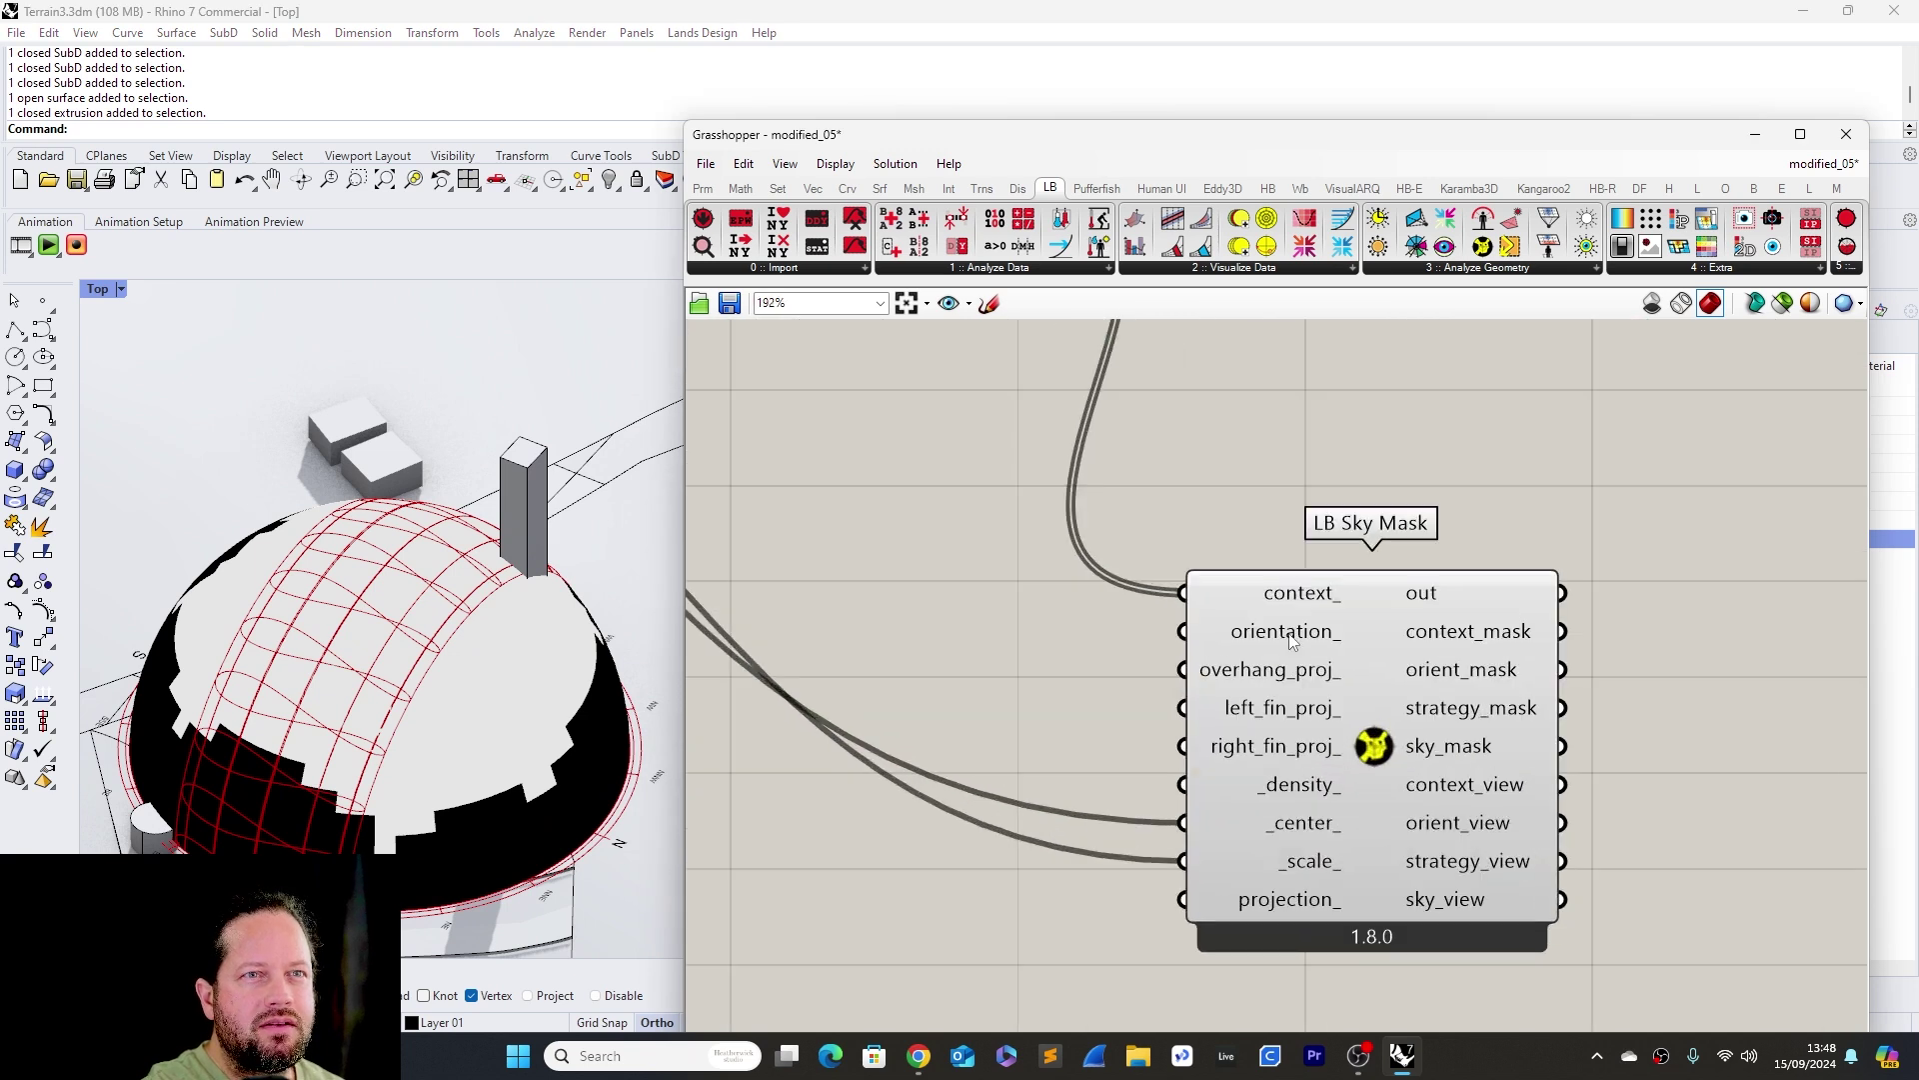
Reference the tall tower in a new Brep parameter and add it to the Sky Mask context alongside the domes
scroll(1288, 666, down, 3)
click(535, 475)
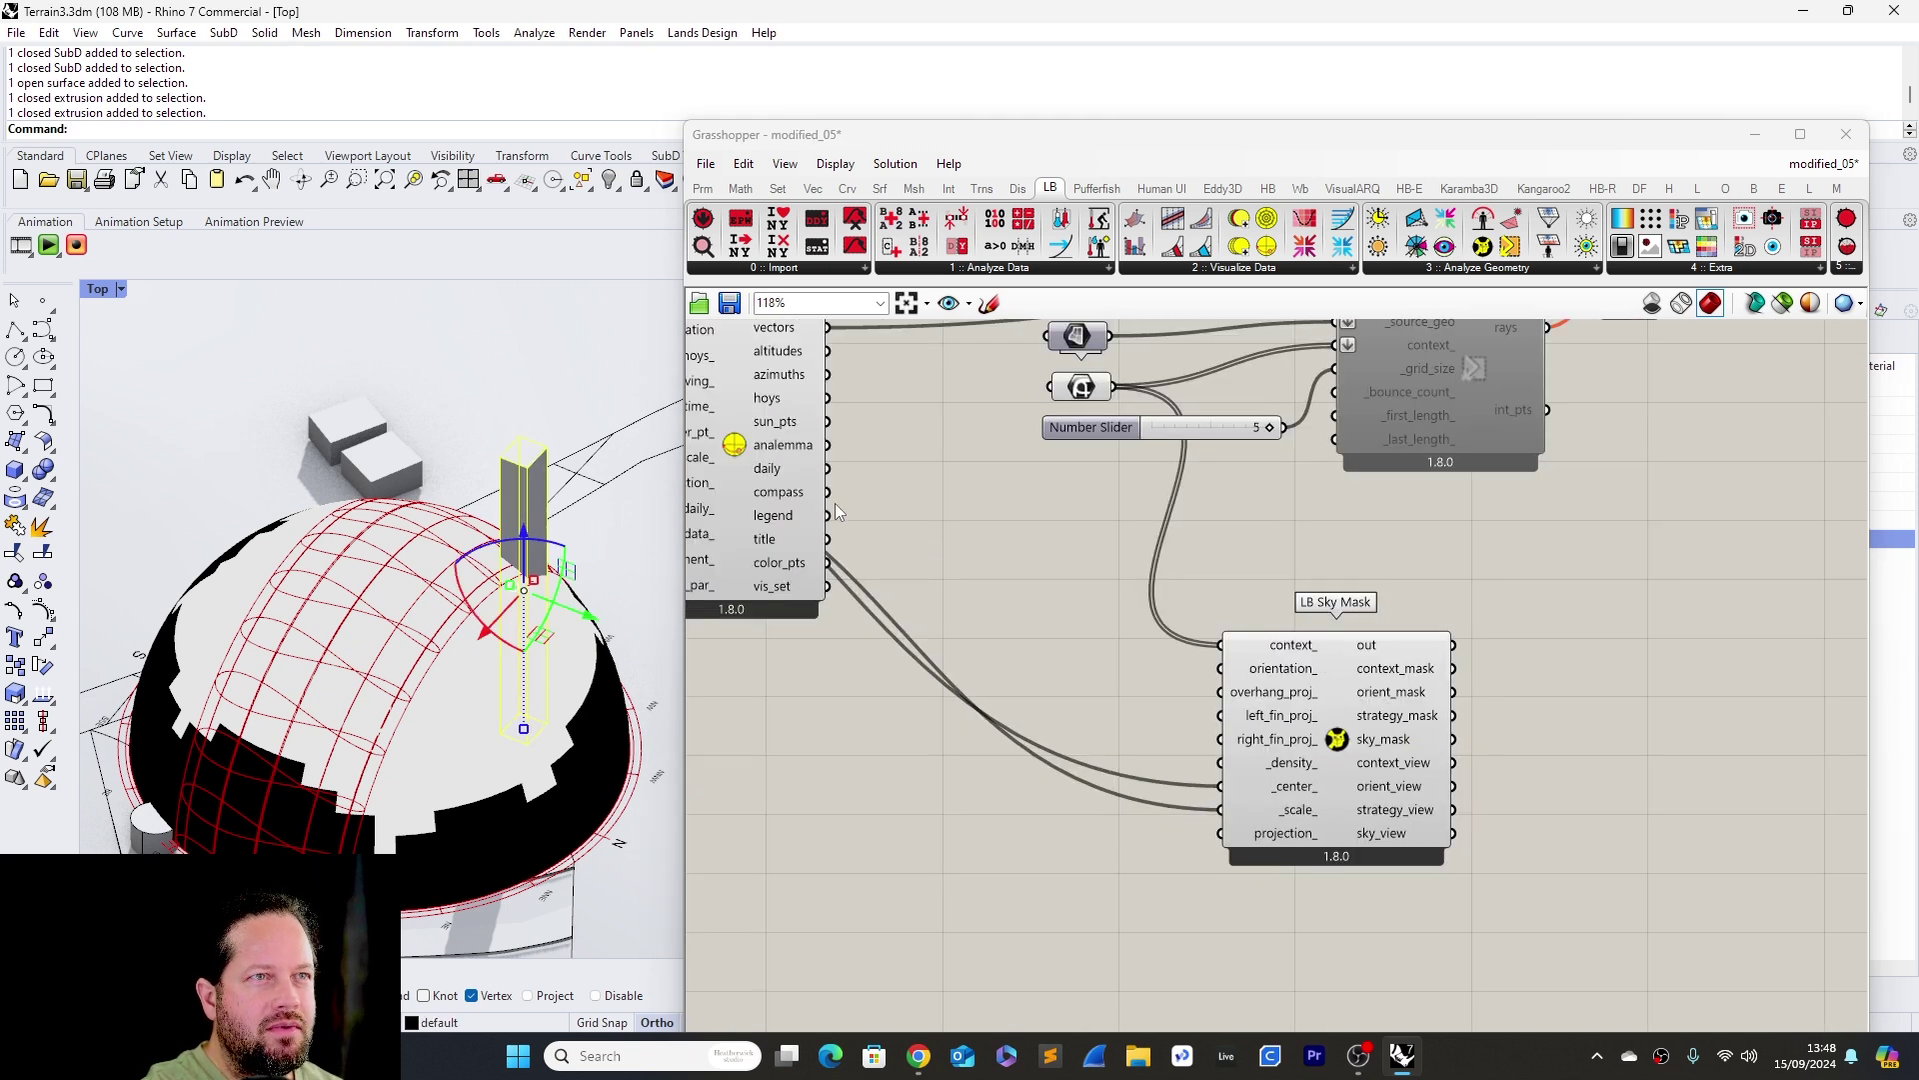
scroll(1171, 586, down, 4)
scroll(1116, 650, up, 2)
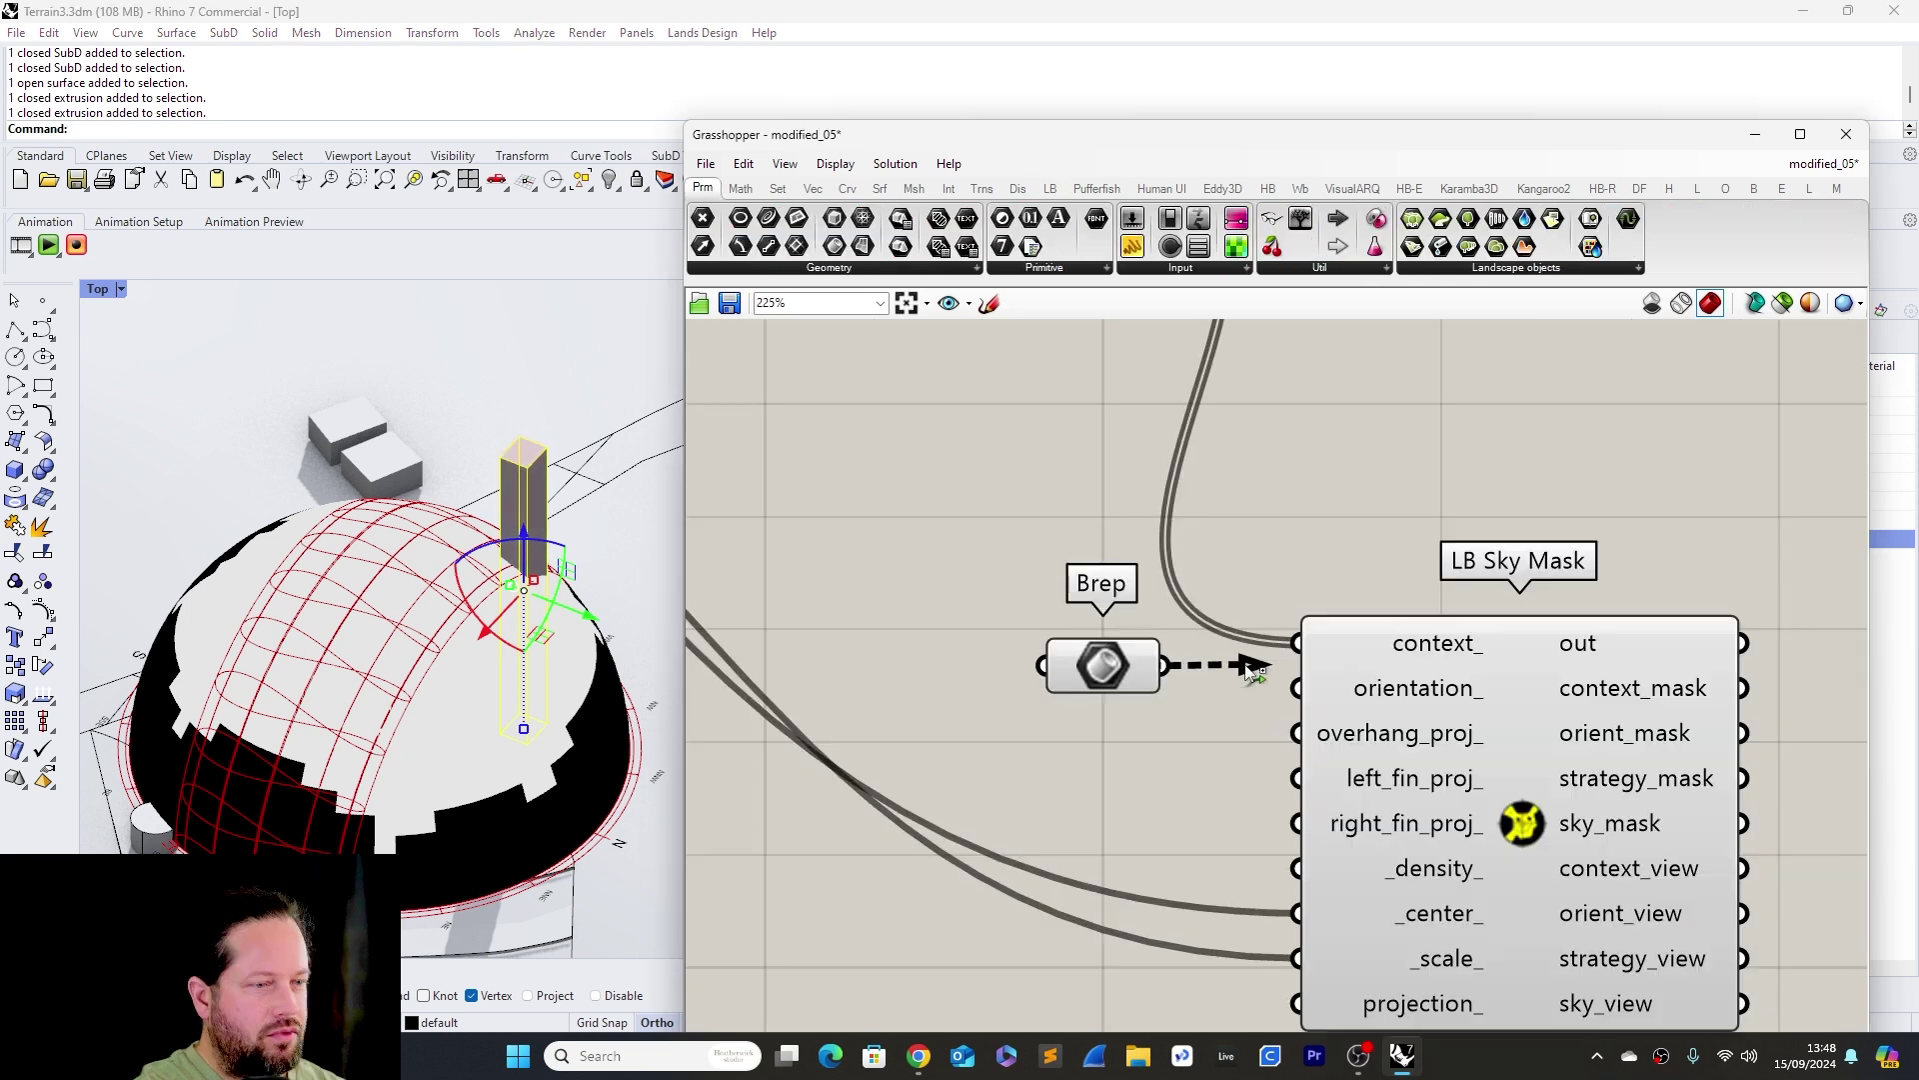
shift+drag(1274, 660, 1300, 643)
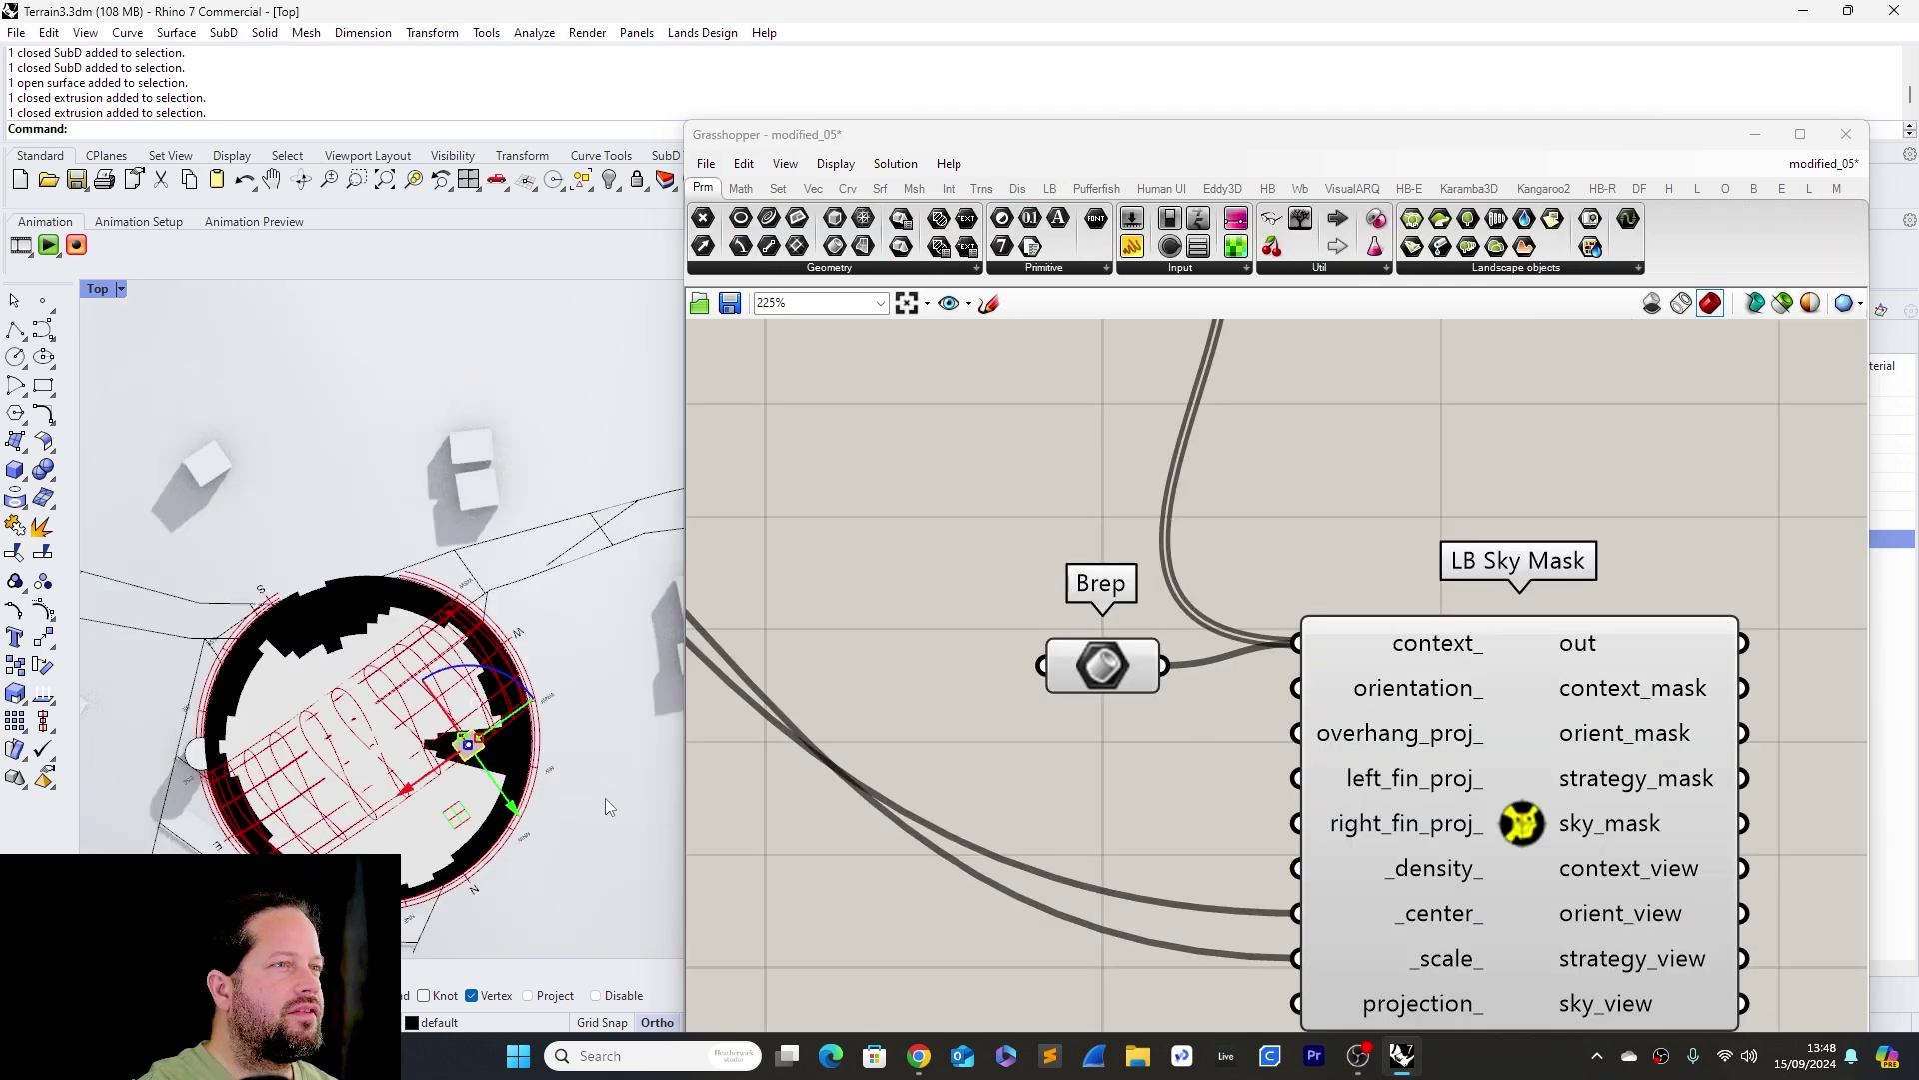
Examine from above which parts of the sky dome the domes and tower mask
scroll(463, 803, up, 3)
right_drag(464, 804, 445, 742)
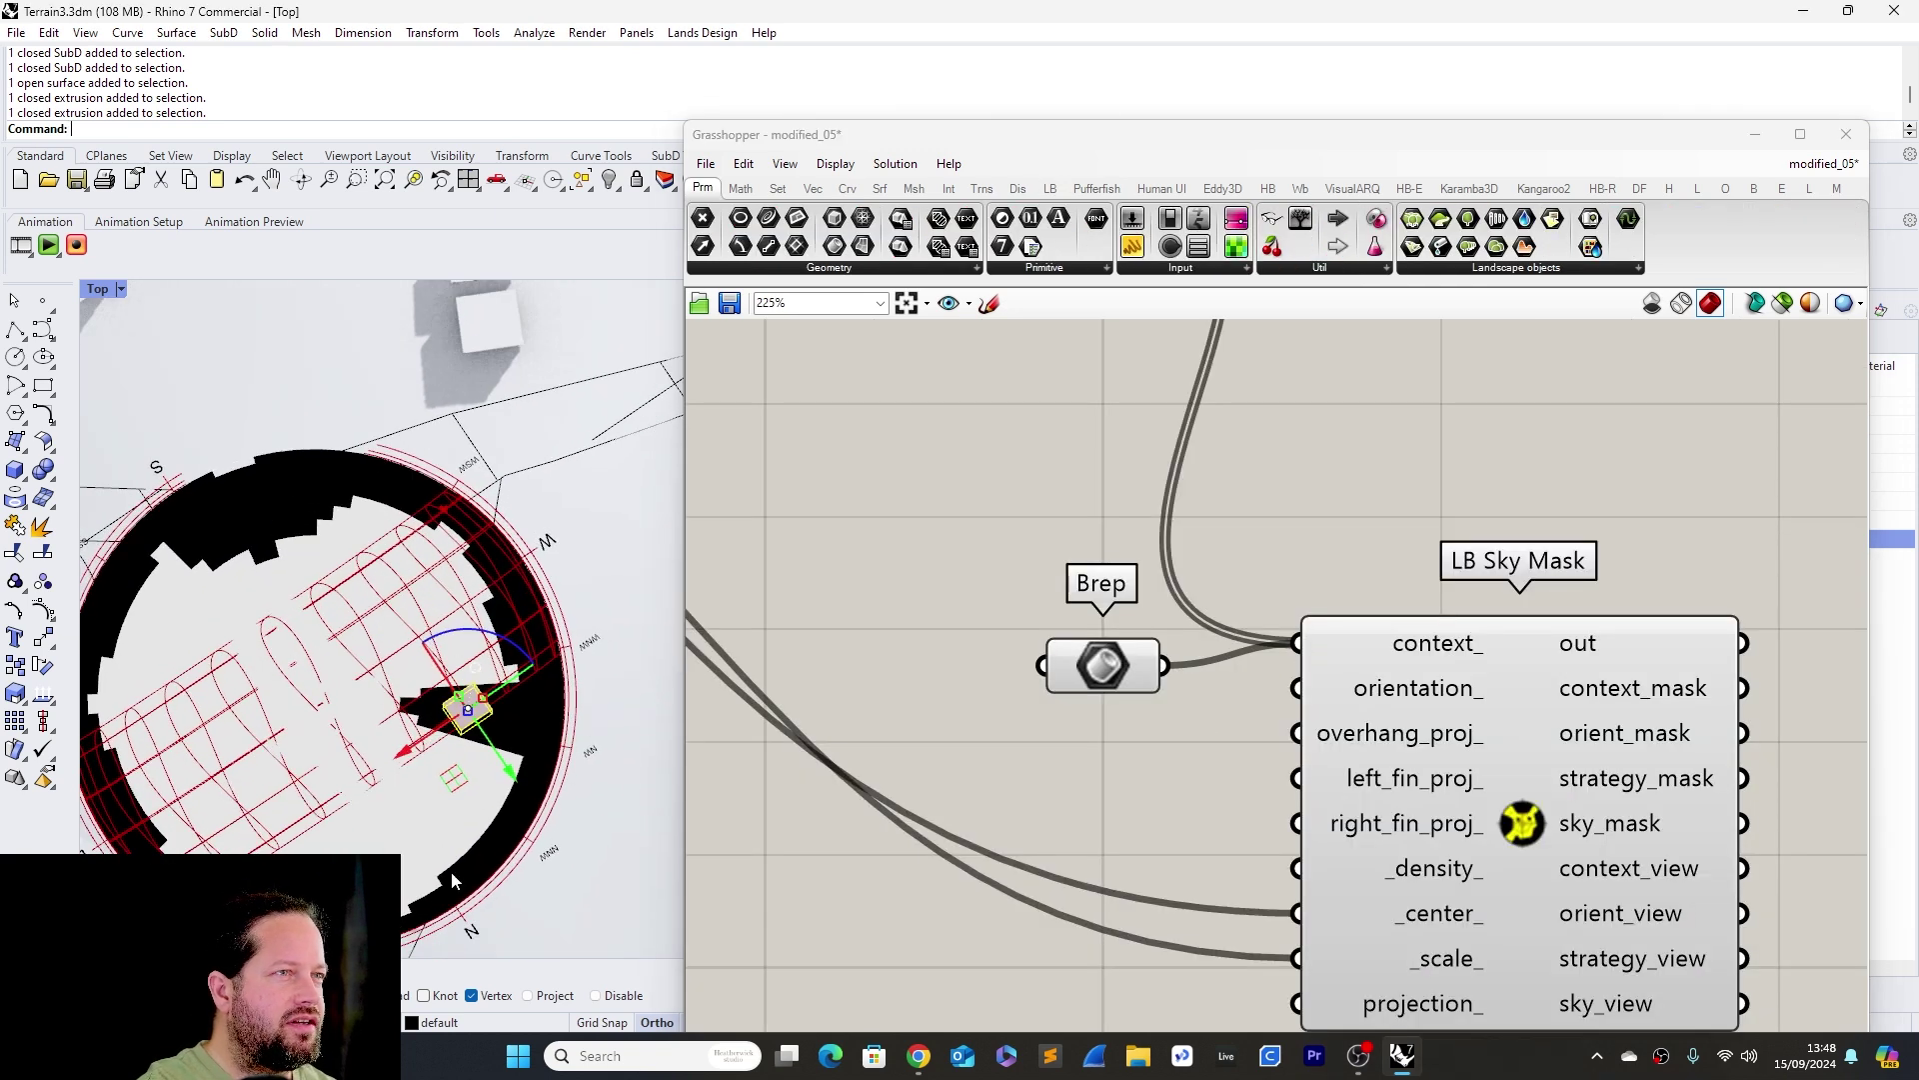
scroll(437, 710, down, 3)
scroll(270, 525, up, 3)
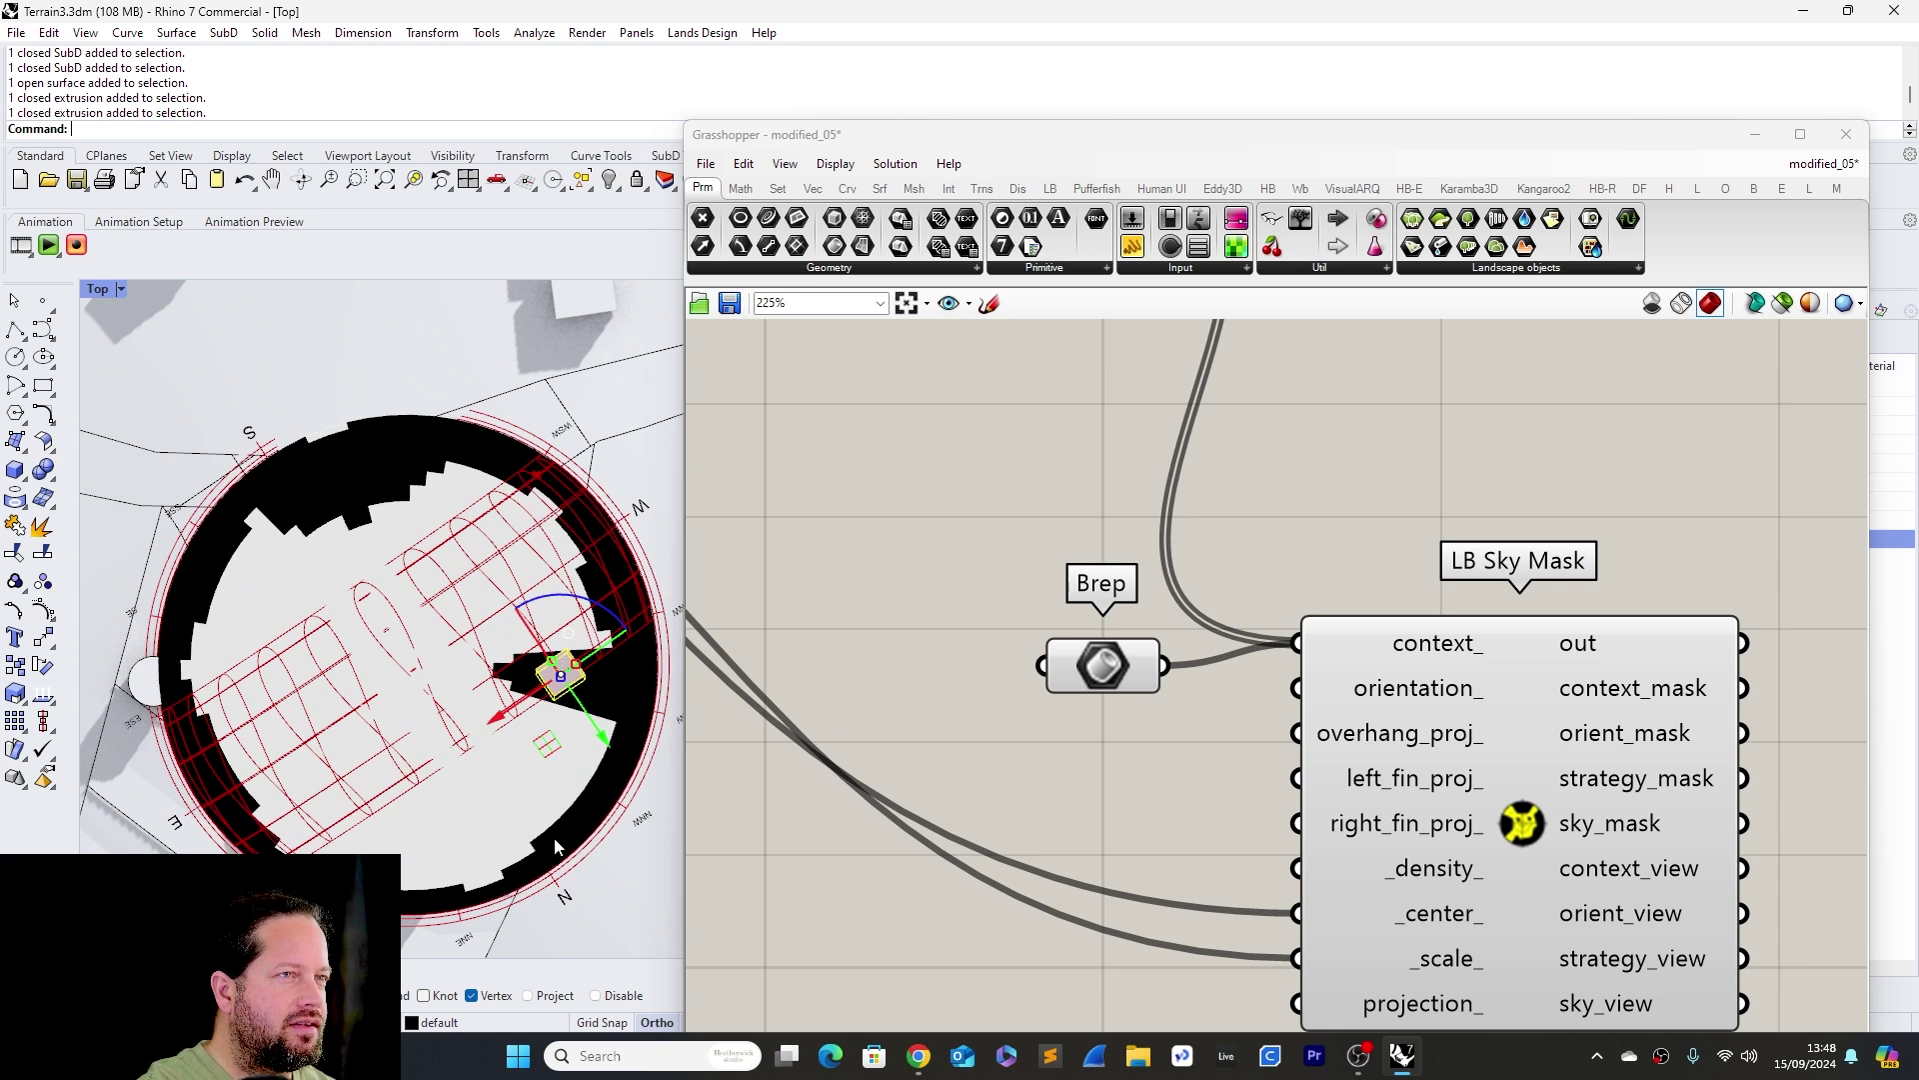
click(920, 568)
right_drag(461, 777, 471, 740)
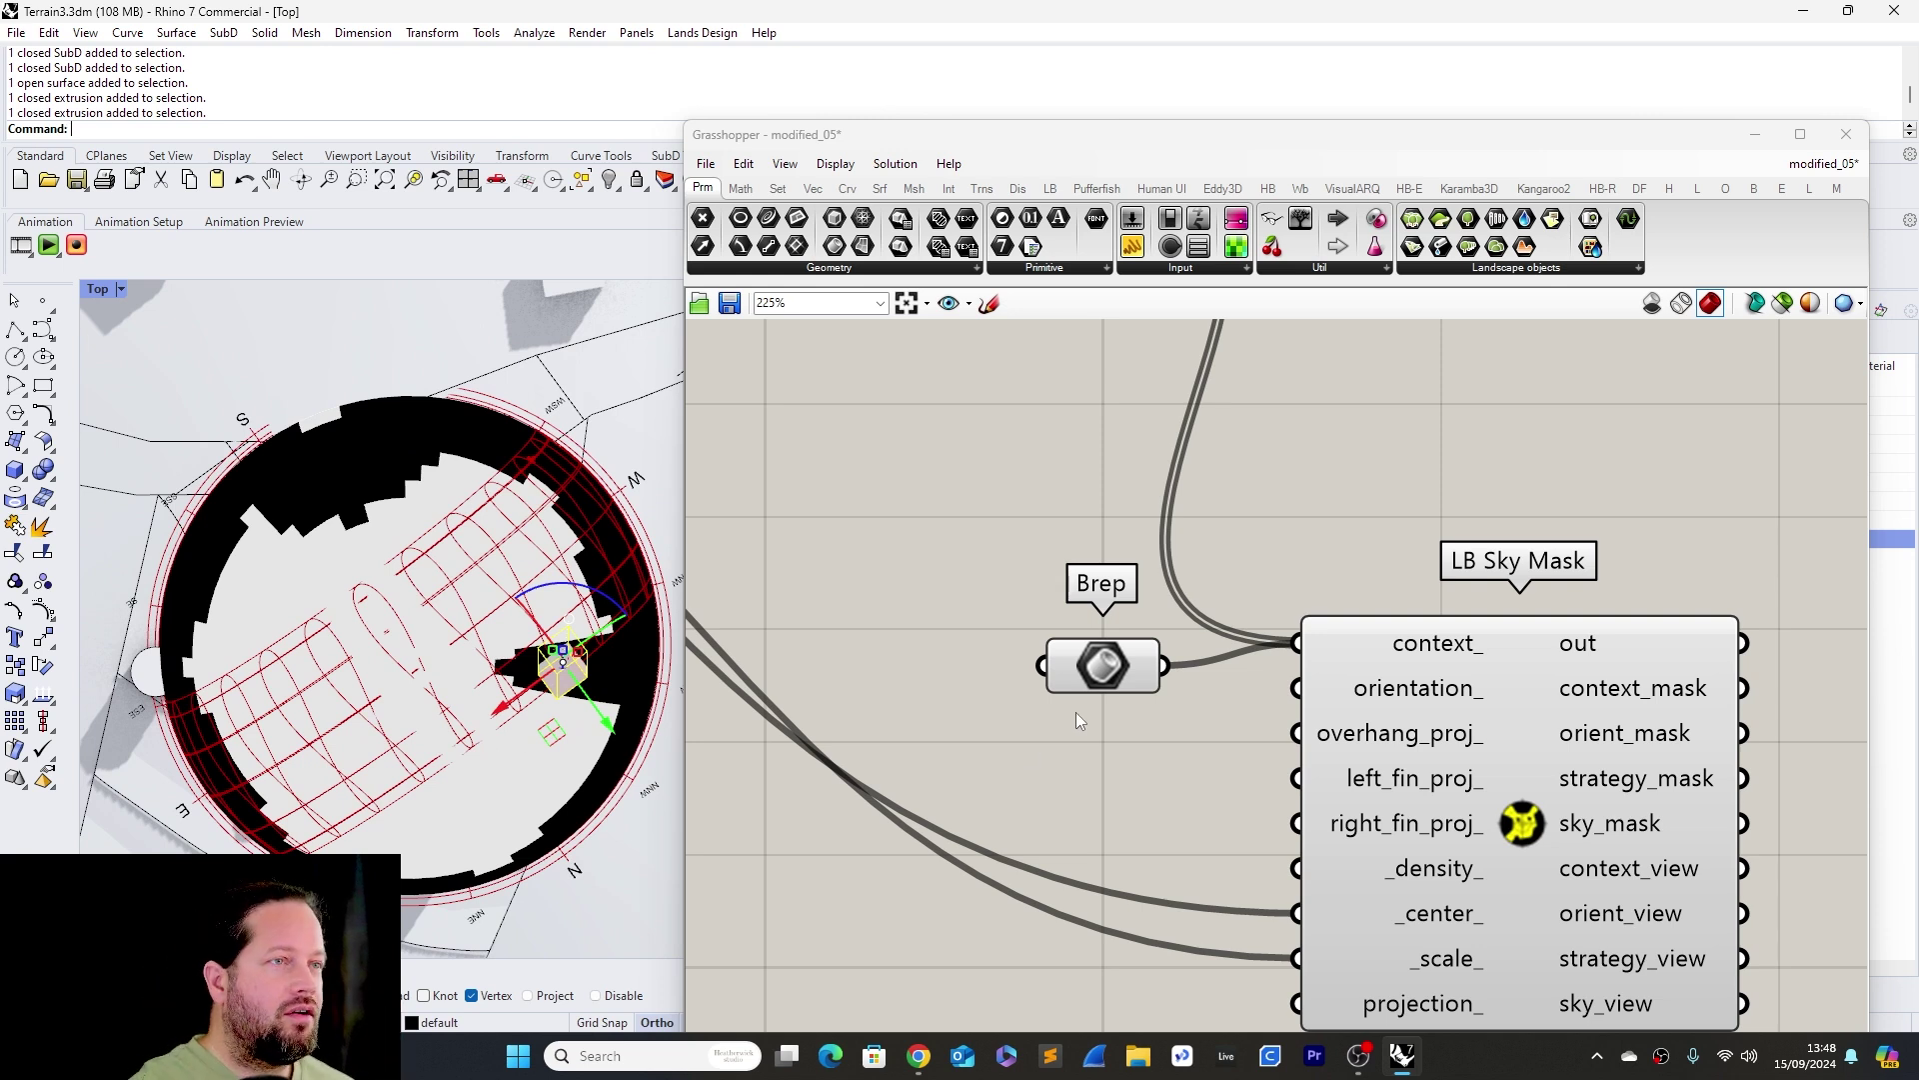
Add a Panel beside LB Sky Mask, feed it from the sky_view output and enlarge it slightly
scroll(1112, 572, down, 3)
right_drag(1111, 573, 1045, 547)
scroll(1465, 711, up, 2)
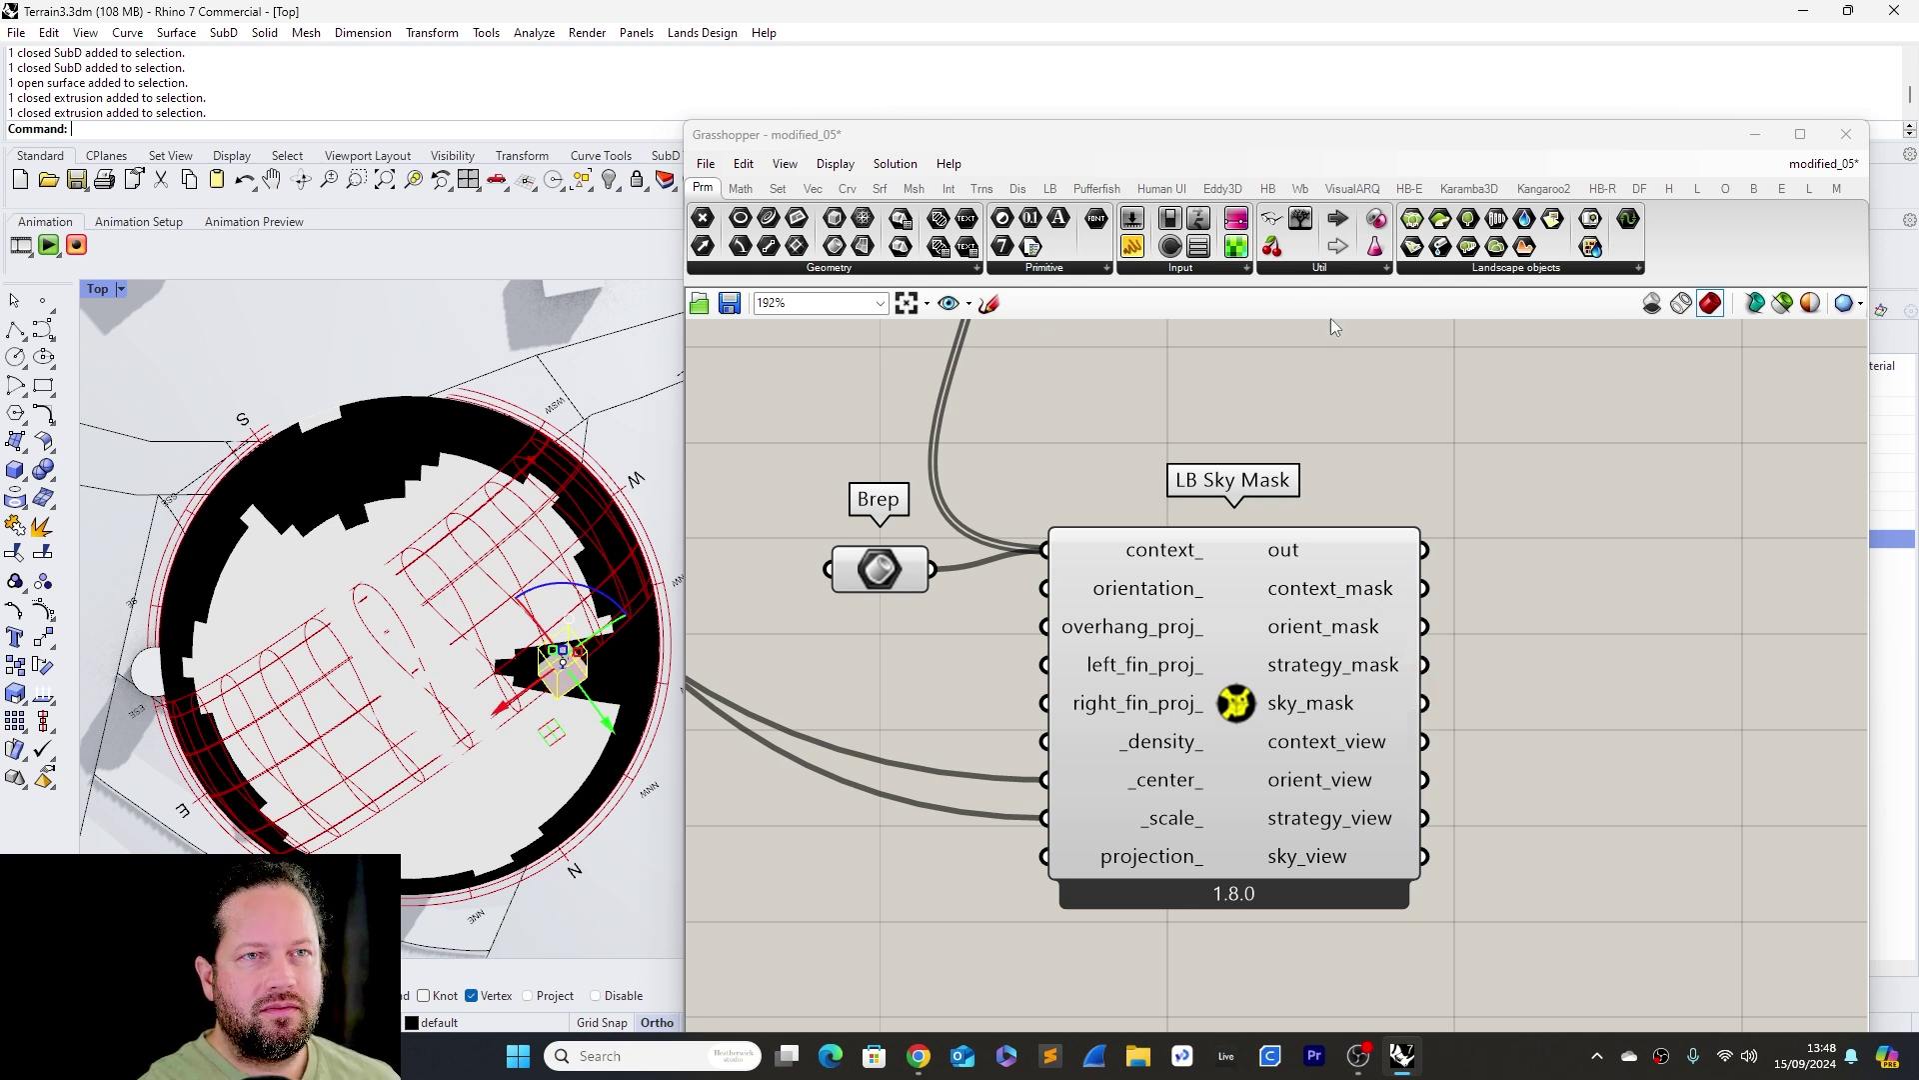
click(1134, 247)
click(1655, 526)
drag(1523, 524, 1591, 540)
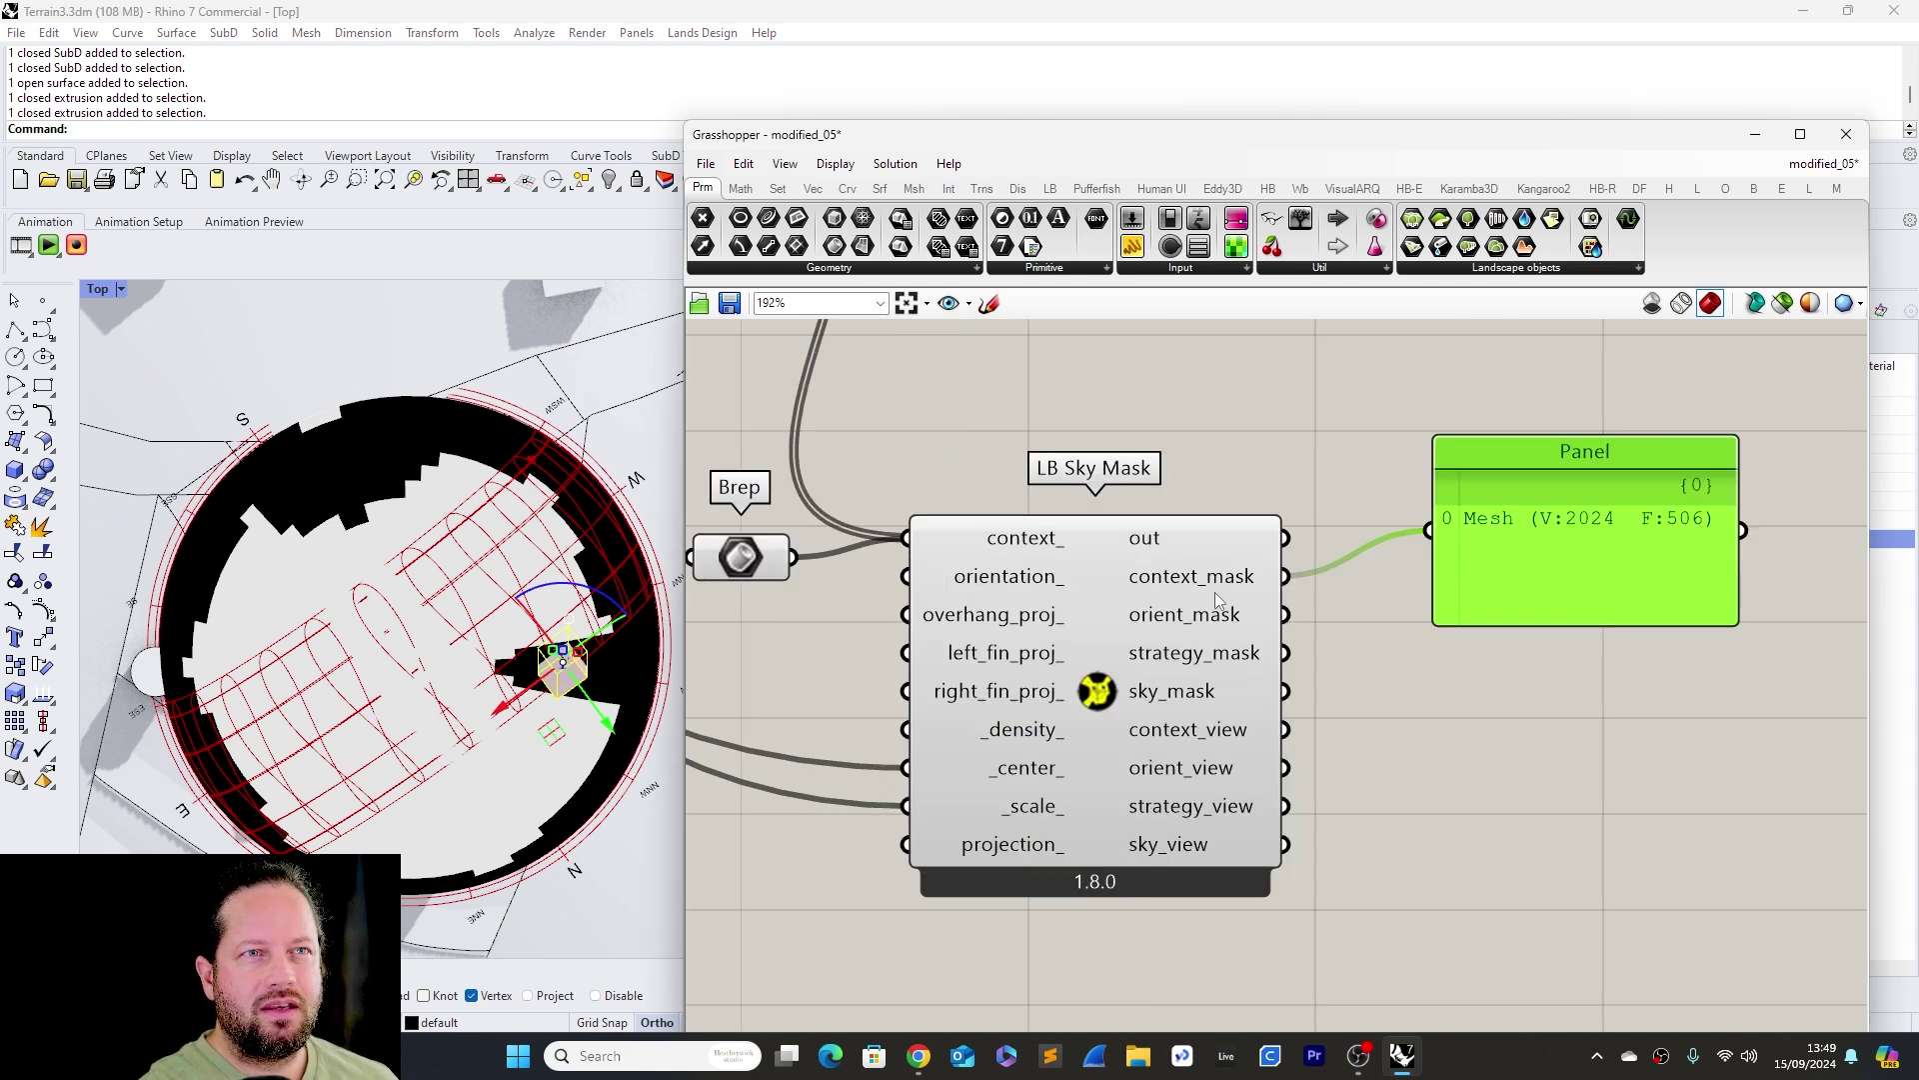
drag(1287, 690, 1432, 535)
drag(1286, 729, 1430, 532)
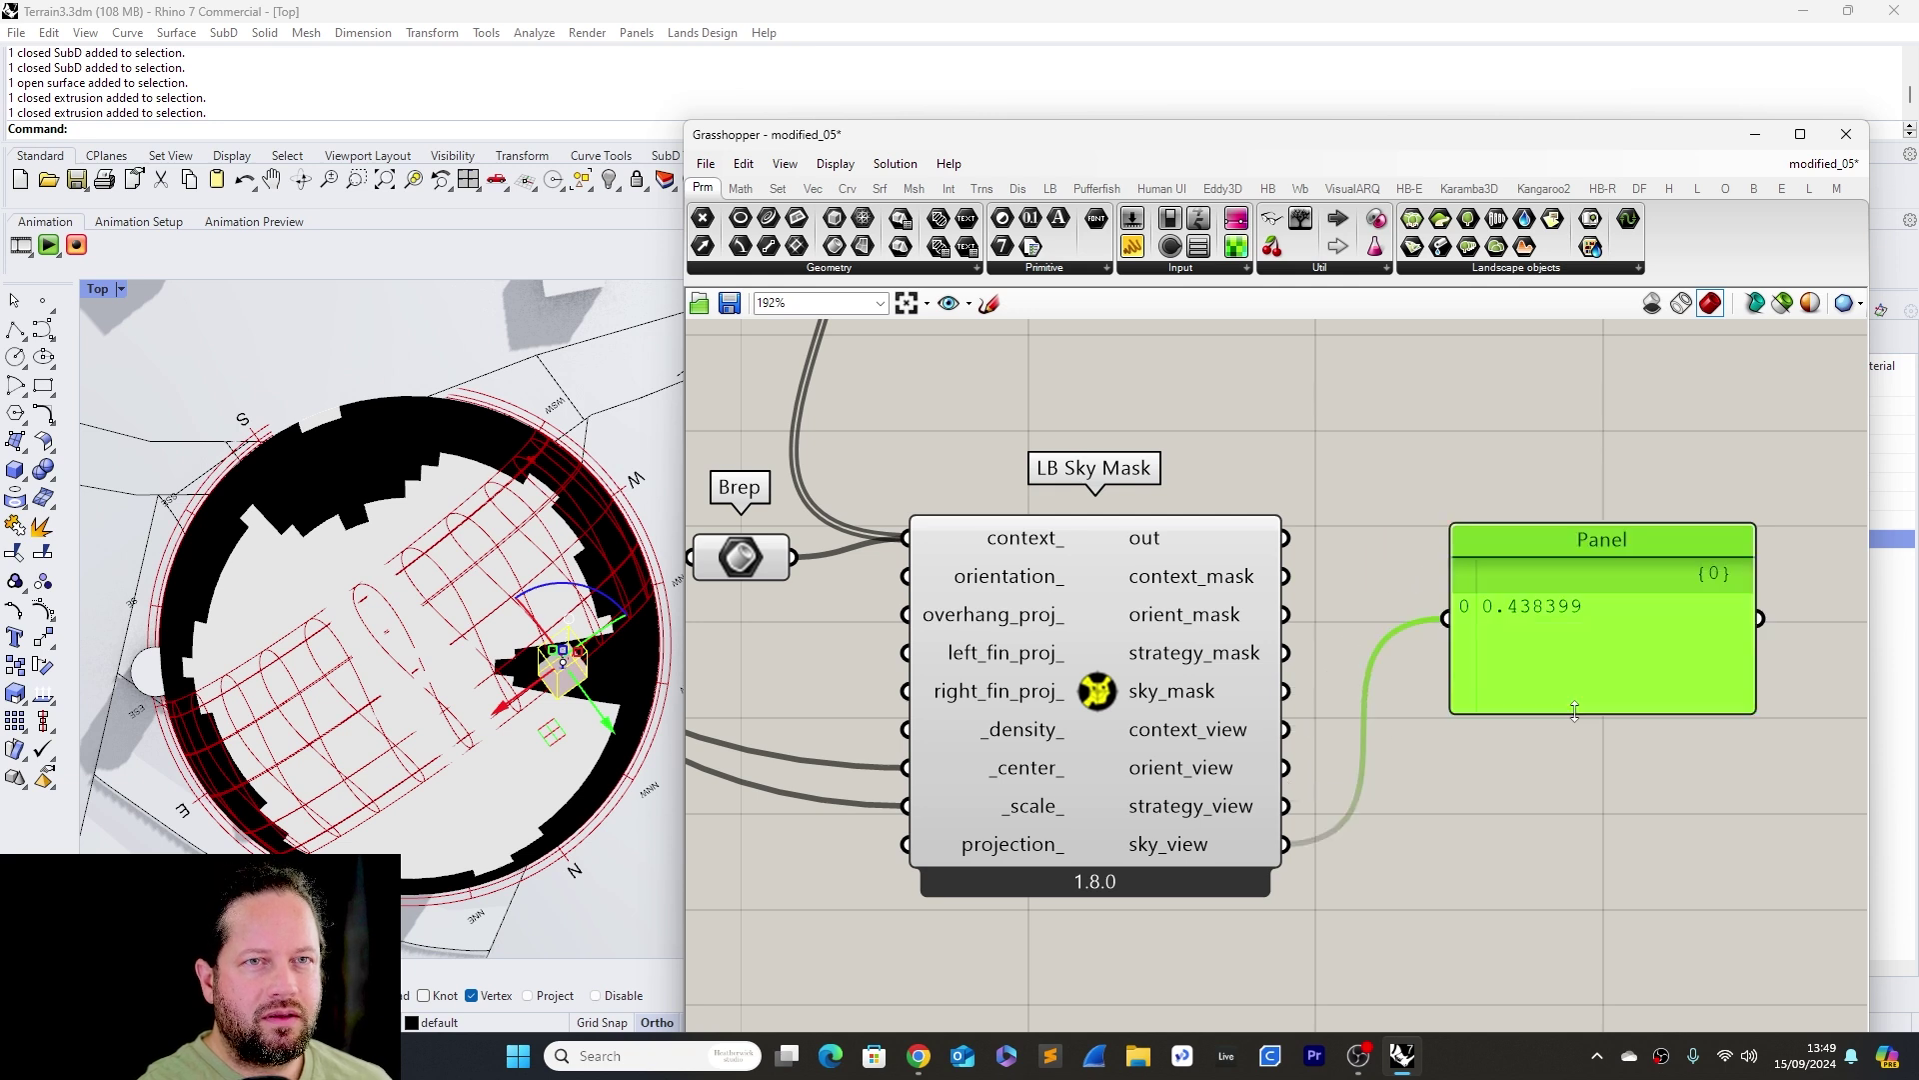
drag(1571, 708, 1544, 752)
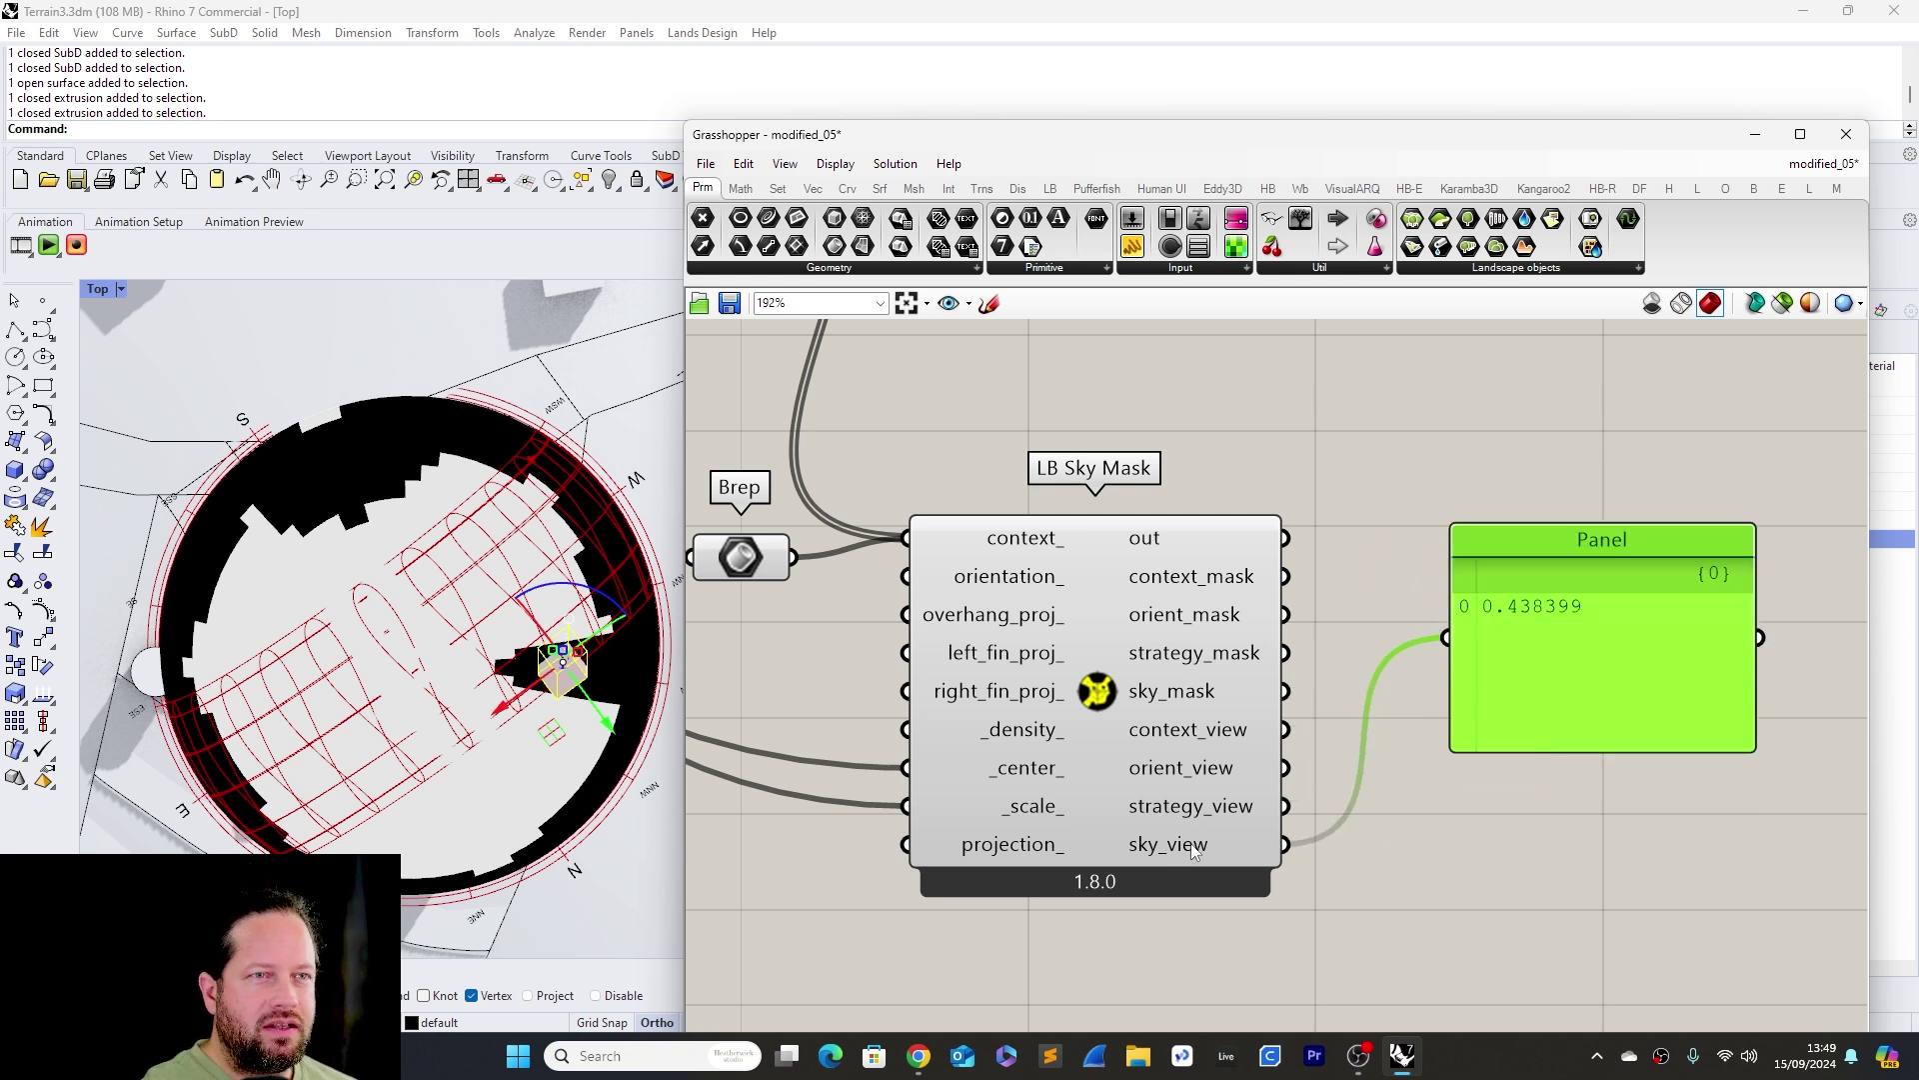
mouse_move(1191, 844)
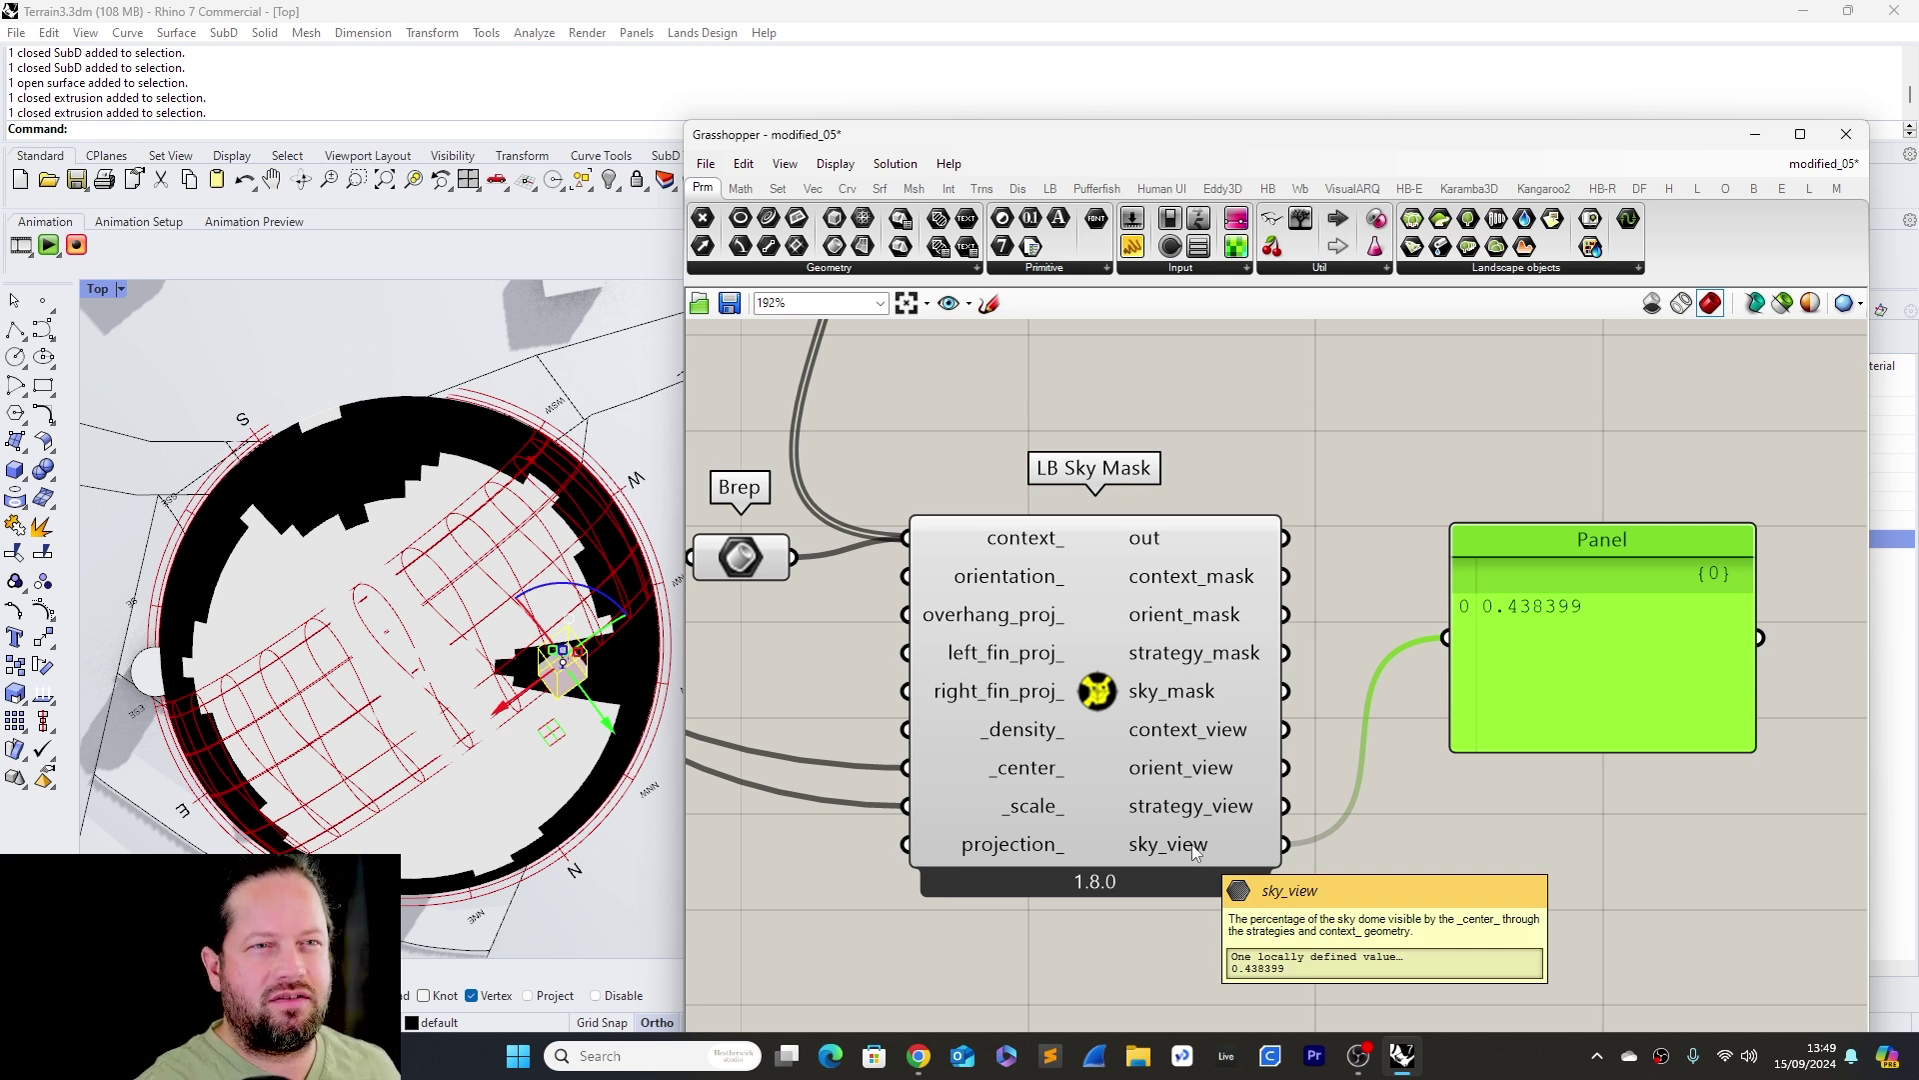
right_drag(430, 585, 427, 537)
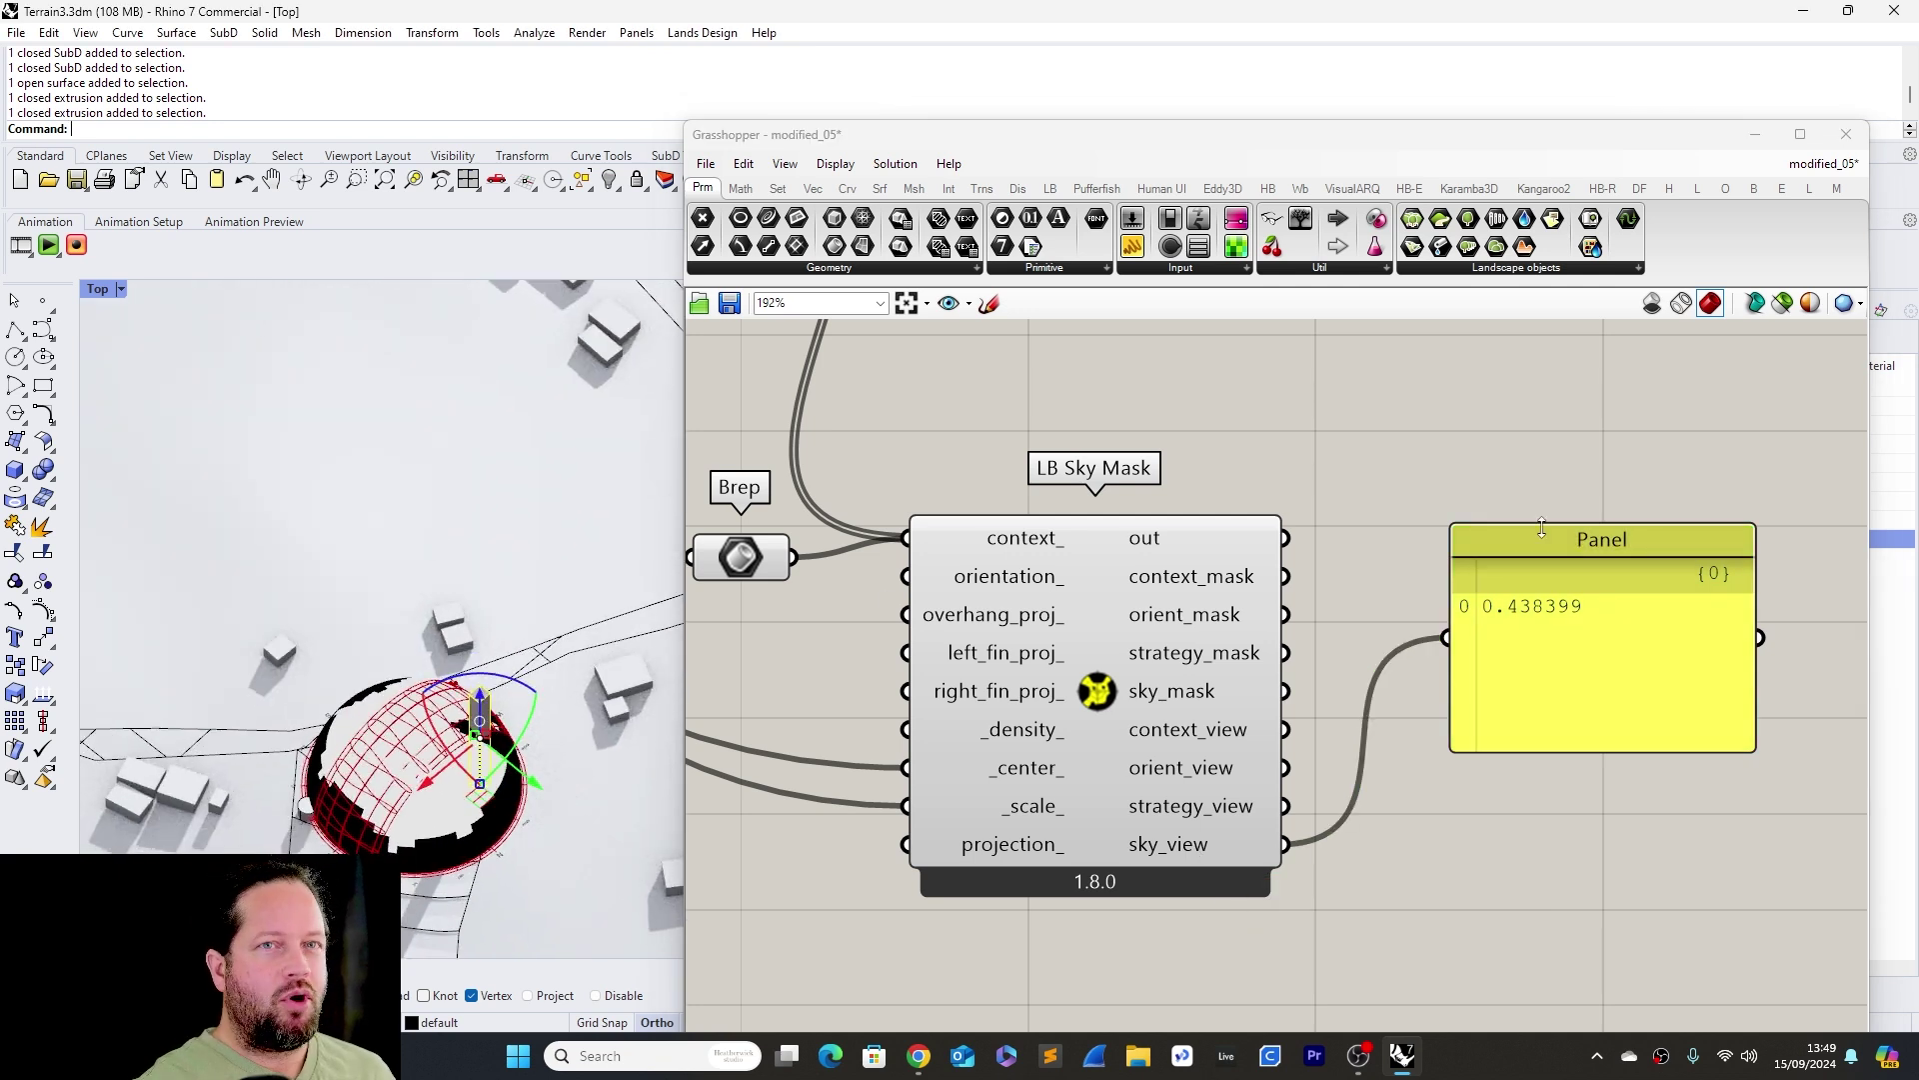
Delete the Panel reading the sky view output and disable the LB Sky Mask component
click(1532, 534)
key(Delete)
scroll(1431, 603, down, 7)
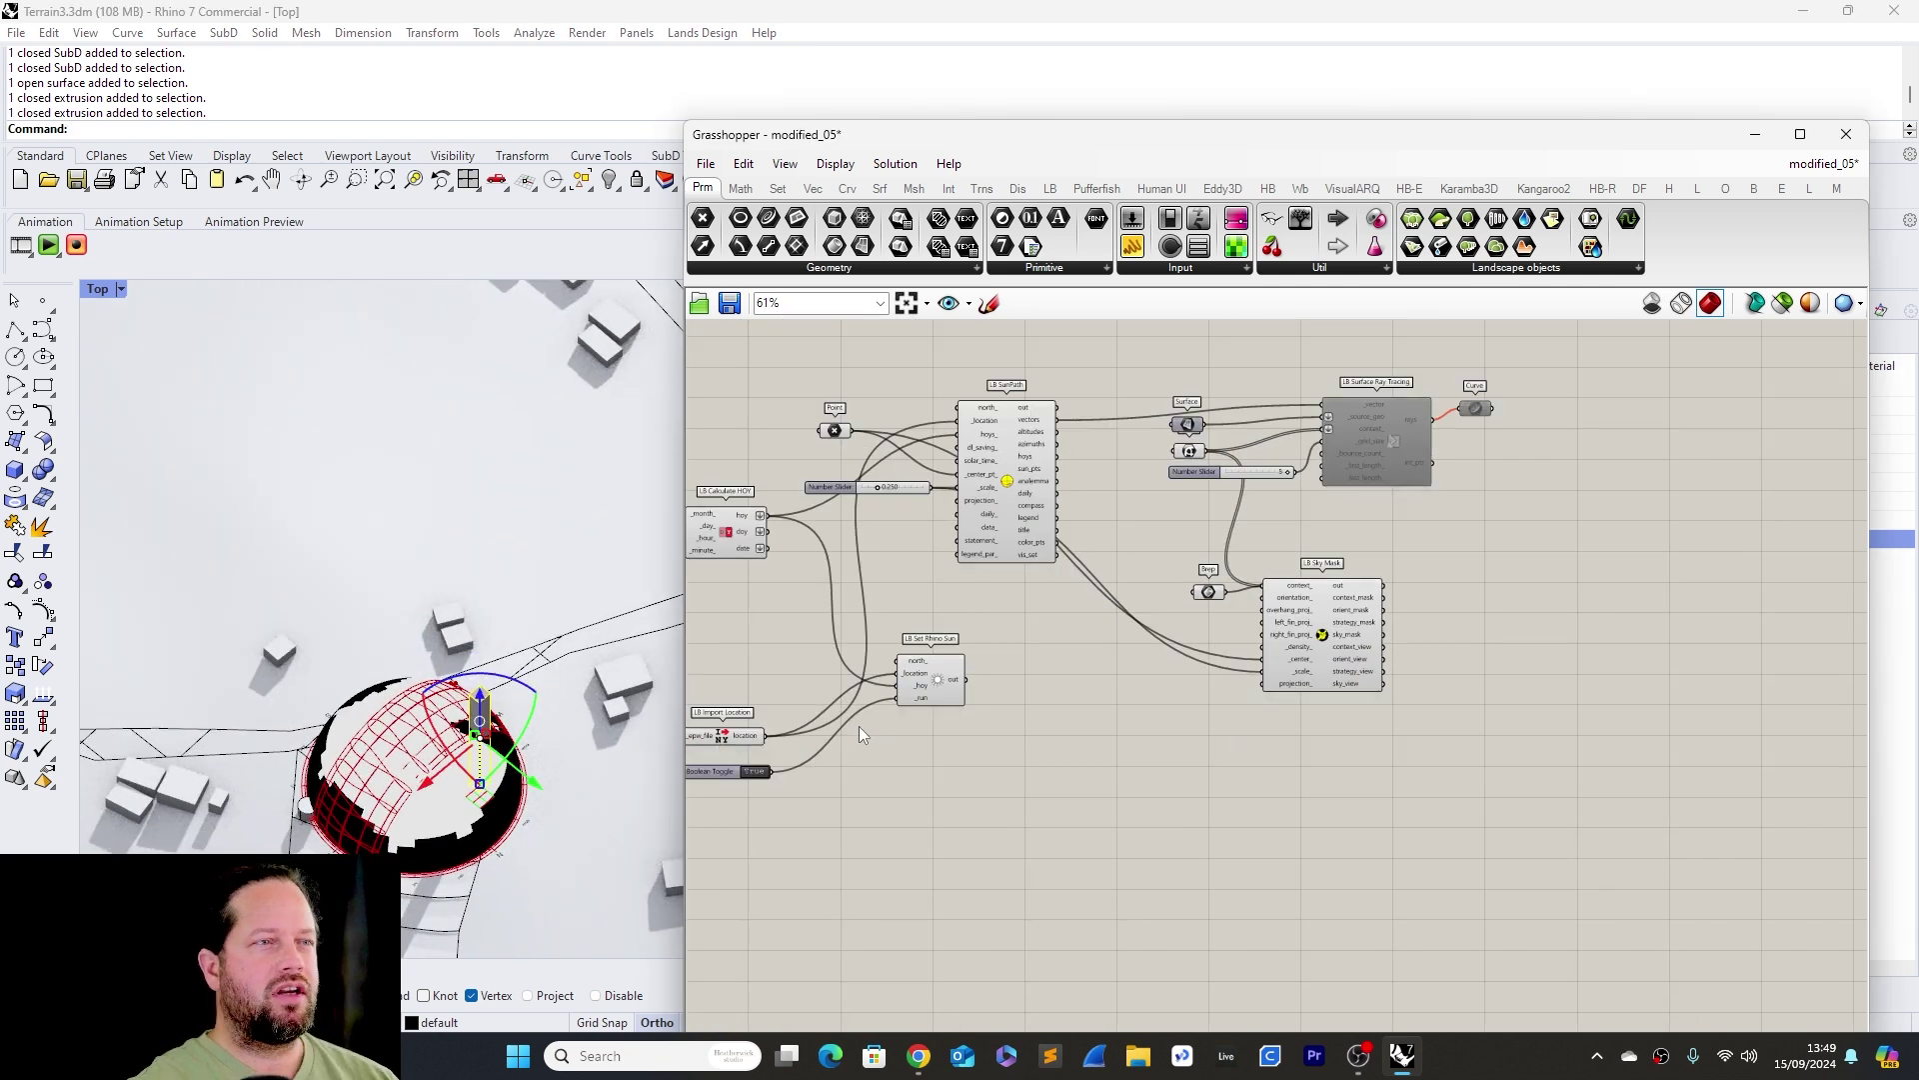
scroll(322, 740, up, 10)
scroll(1323, 614, up, 6)
right_click(1322, 614)
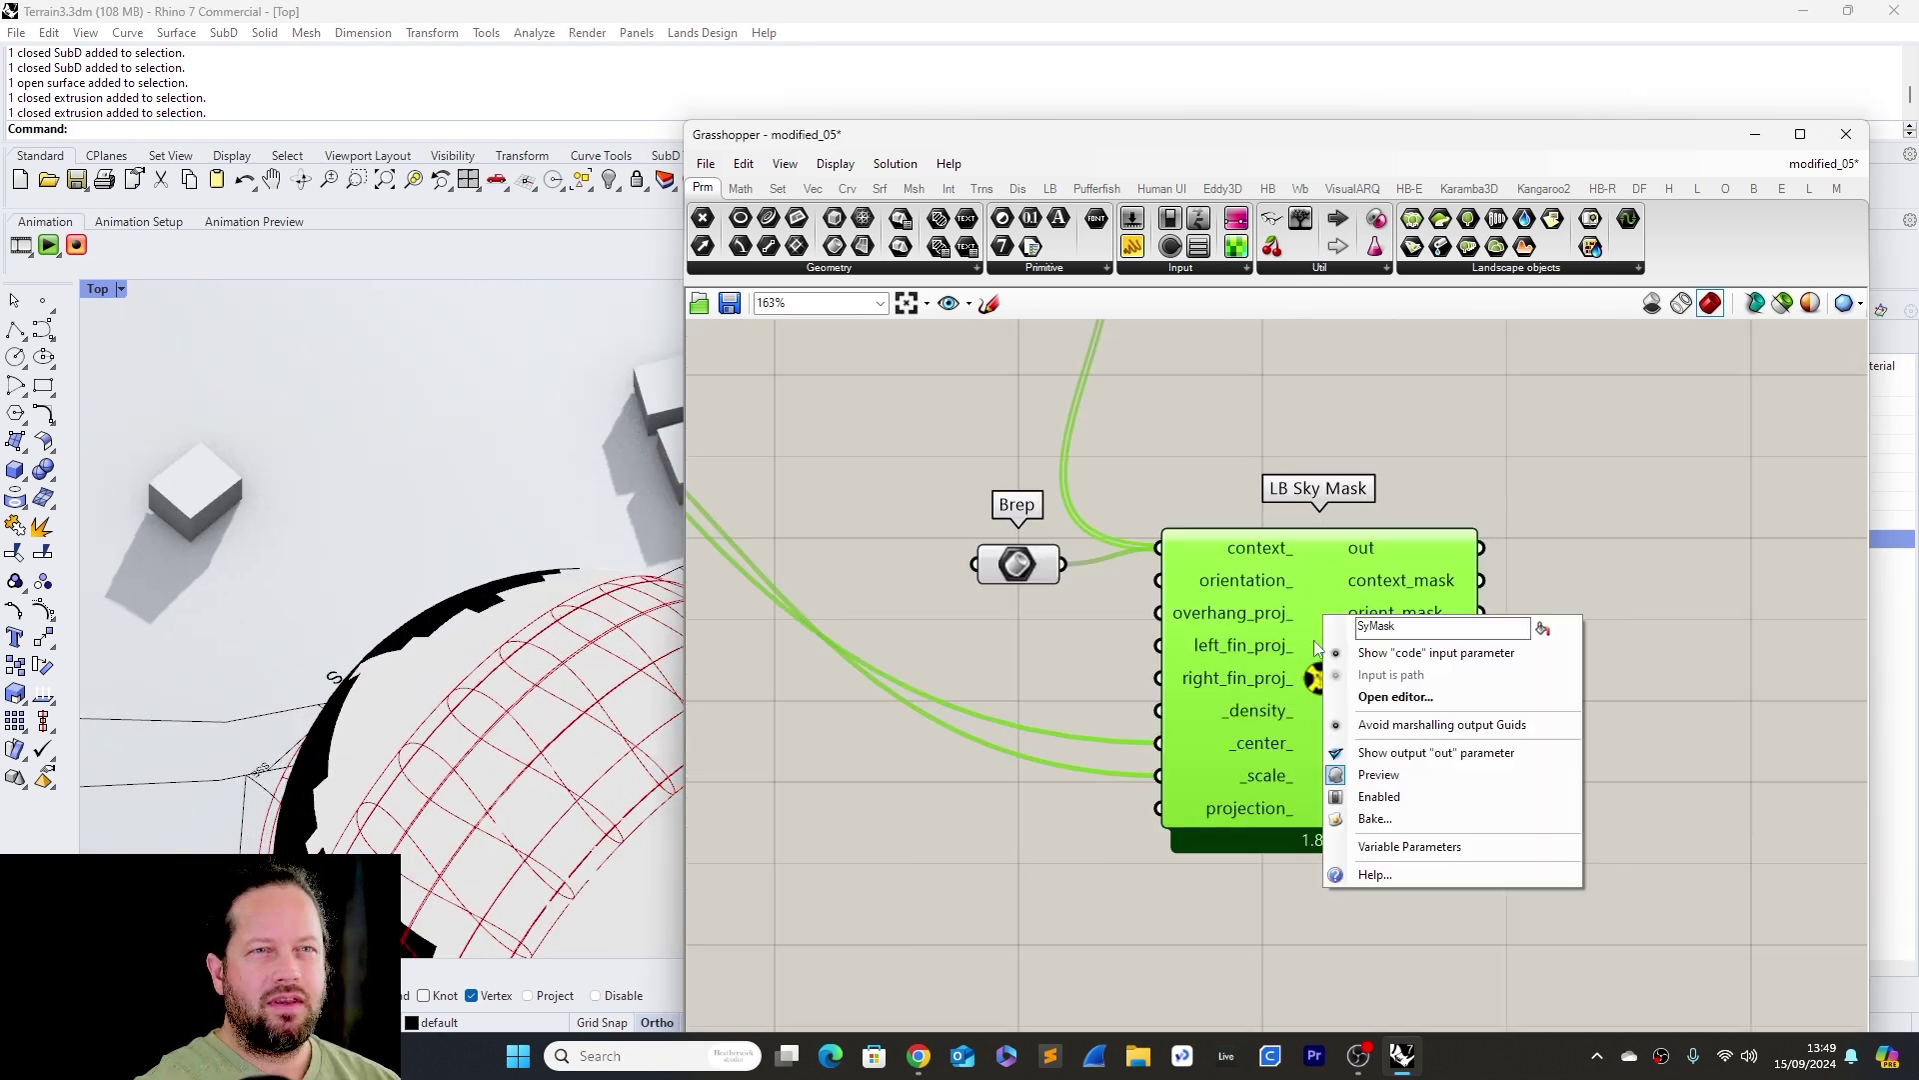
click(1399, 797)
Add an LB Solar Envelope component to the canvas below the disabled LB Sky Mask
scroll(1085, 640, down, 5)
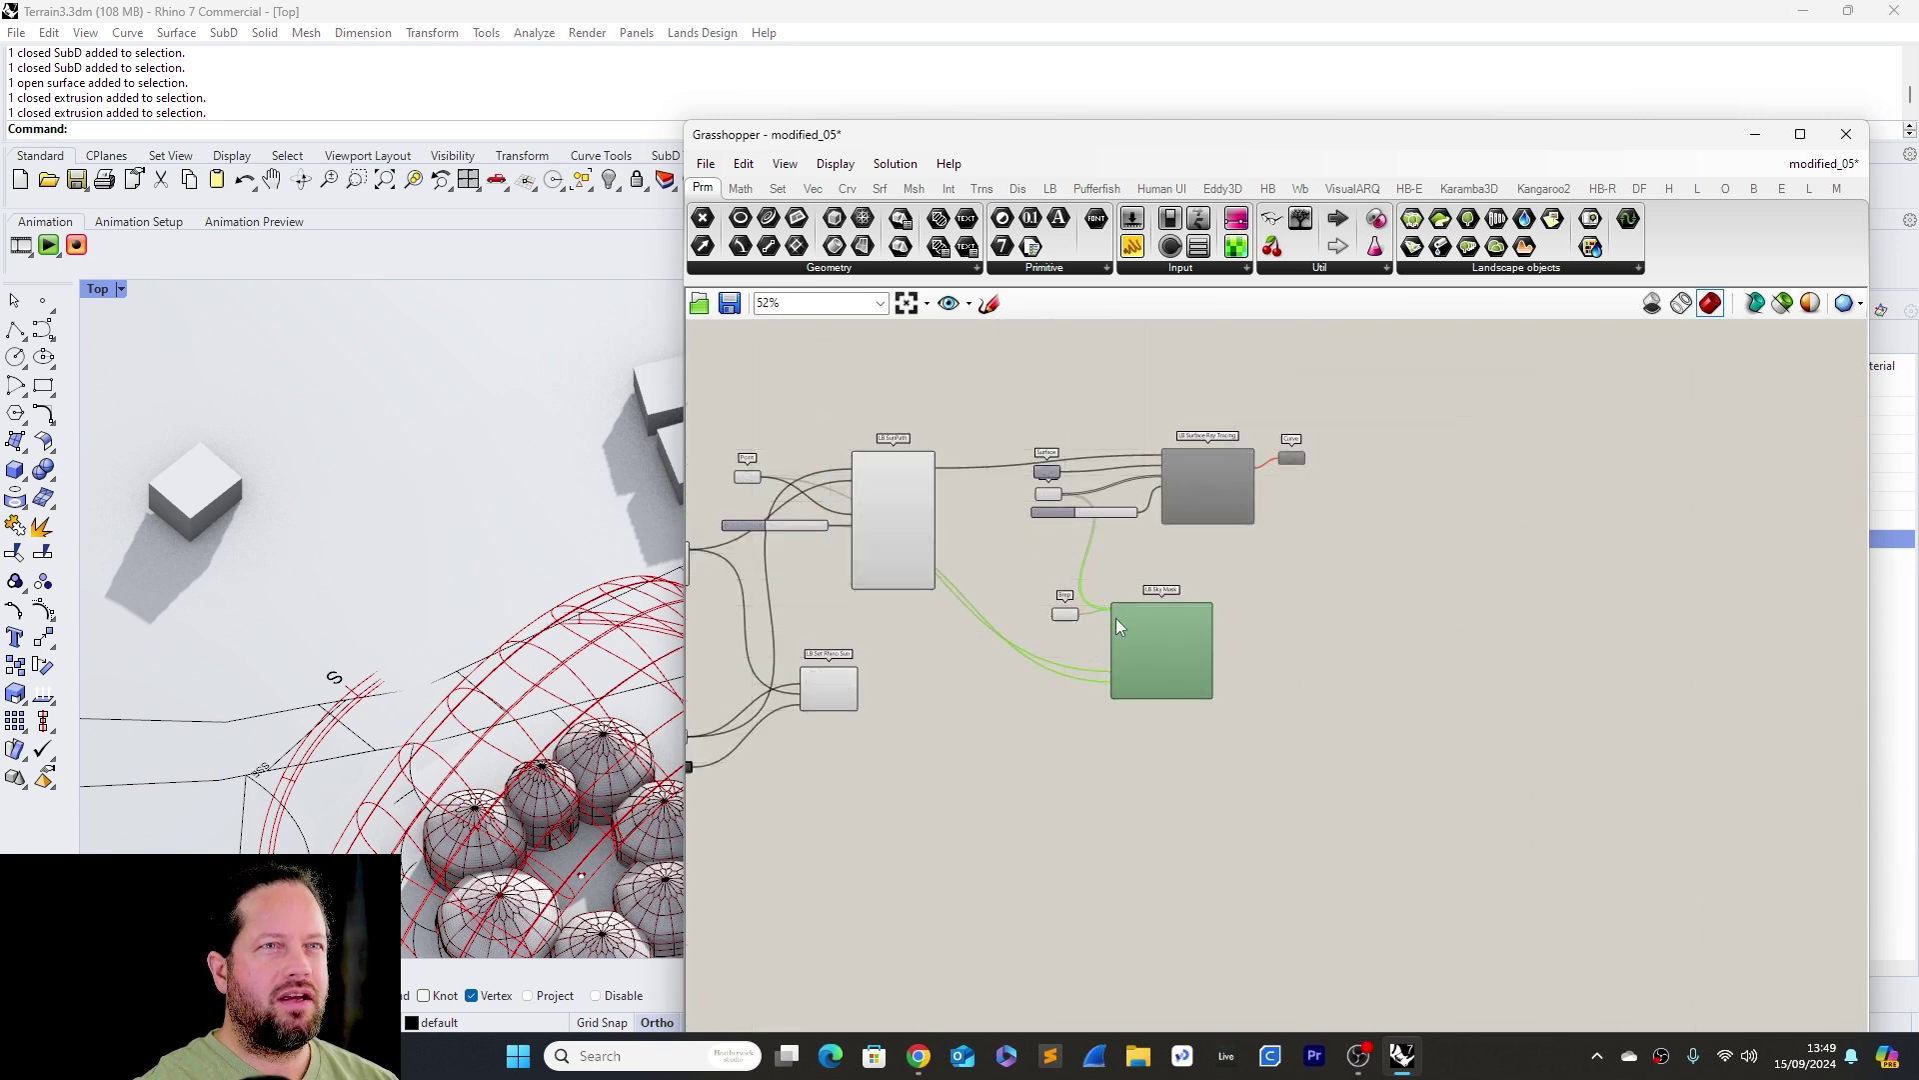
right_drag(1116, 614, 1076, 557)
scroll(391, 700, down, 6)
scroll(390, 705, down, 6)
right_drag(391, 705, 465, 676)
scroll(466, 676, up, 7)
click(1415, 560)
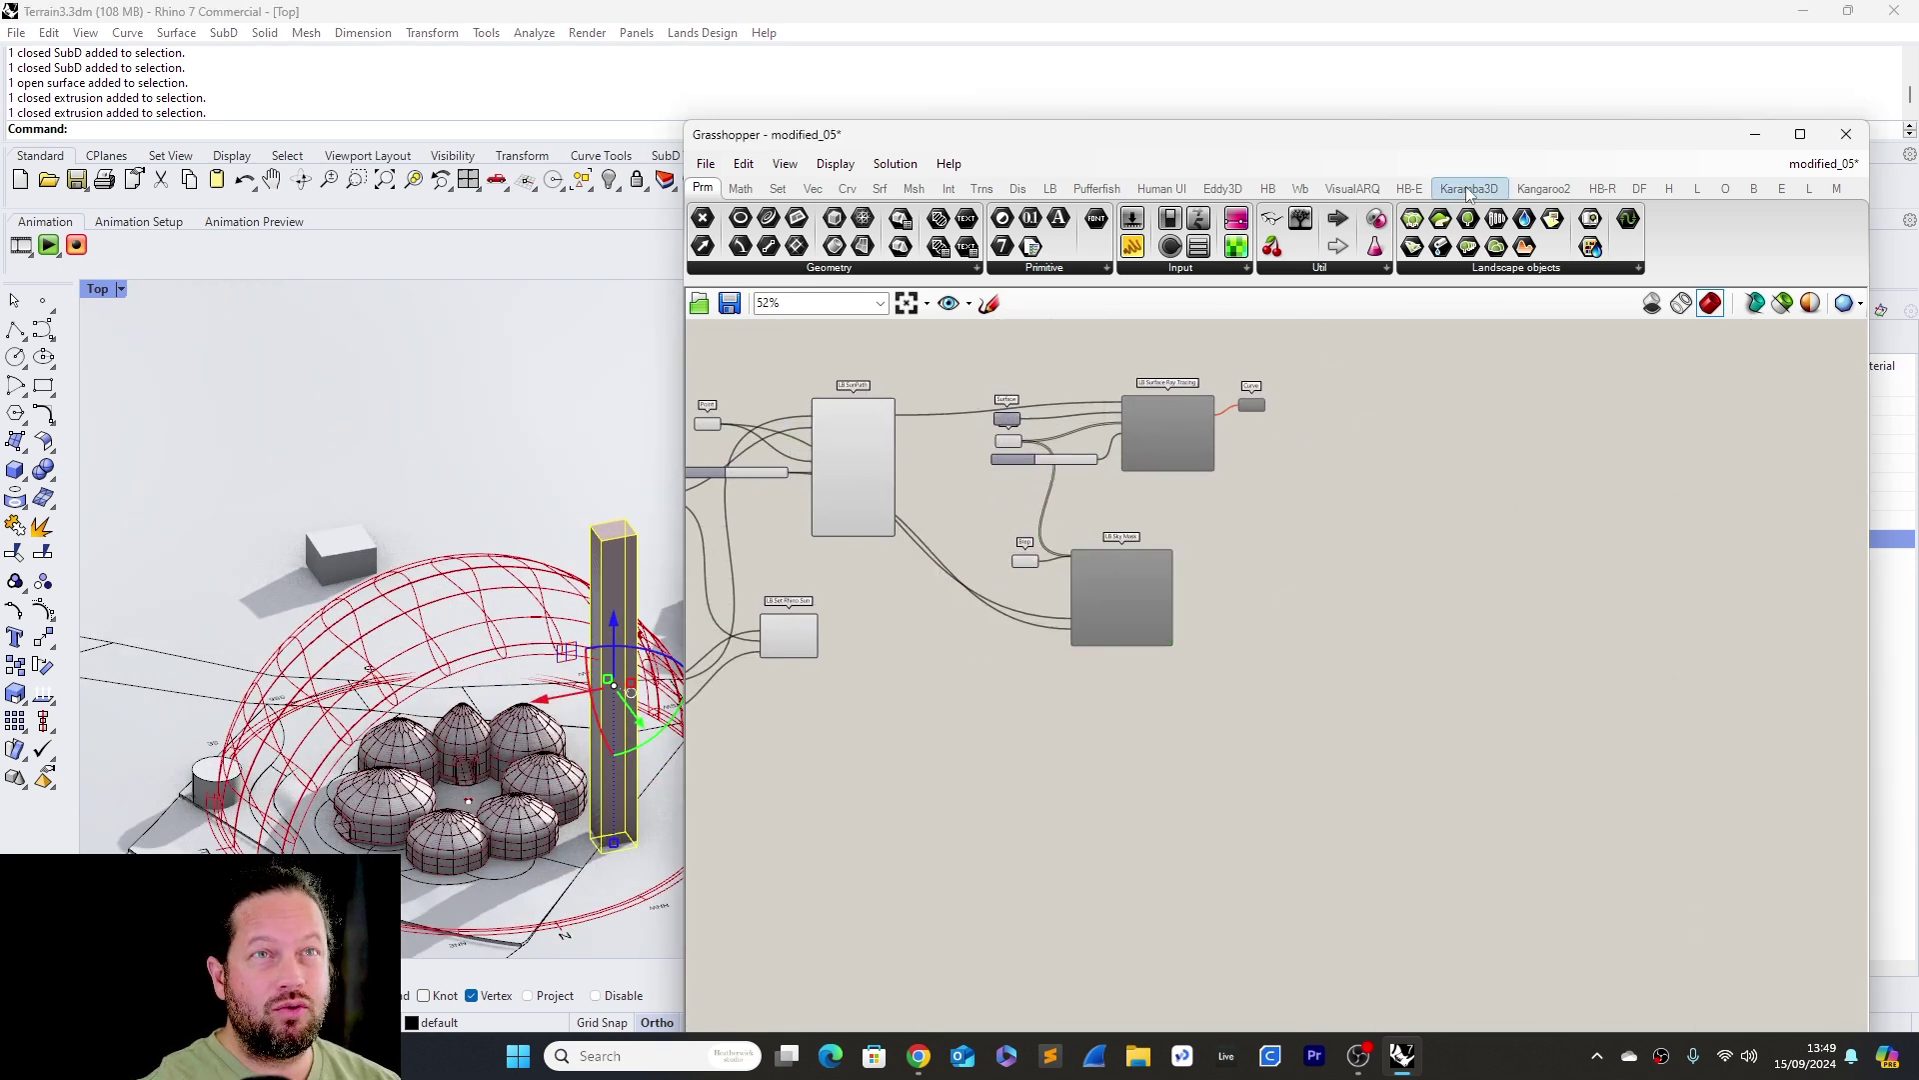
click(1049, 189)
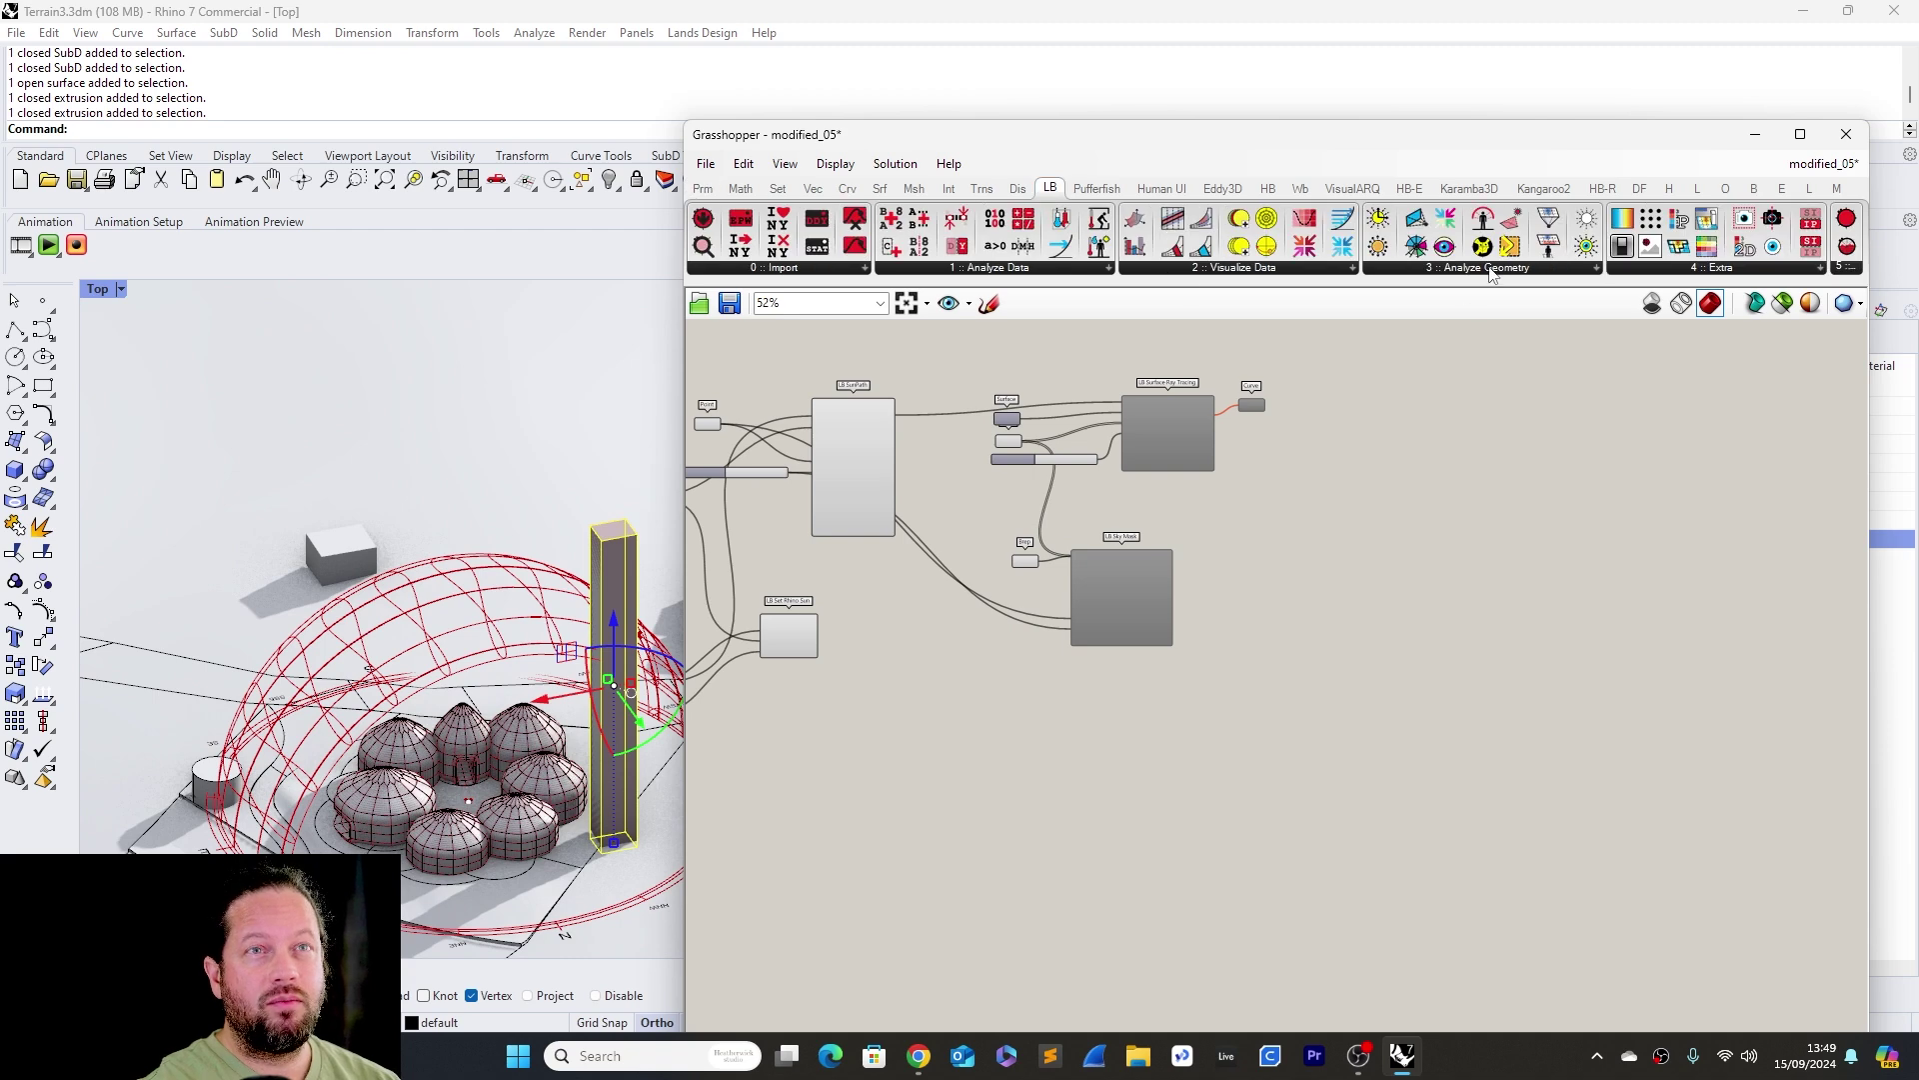
click(1489, 268)
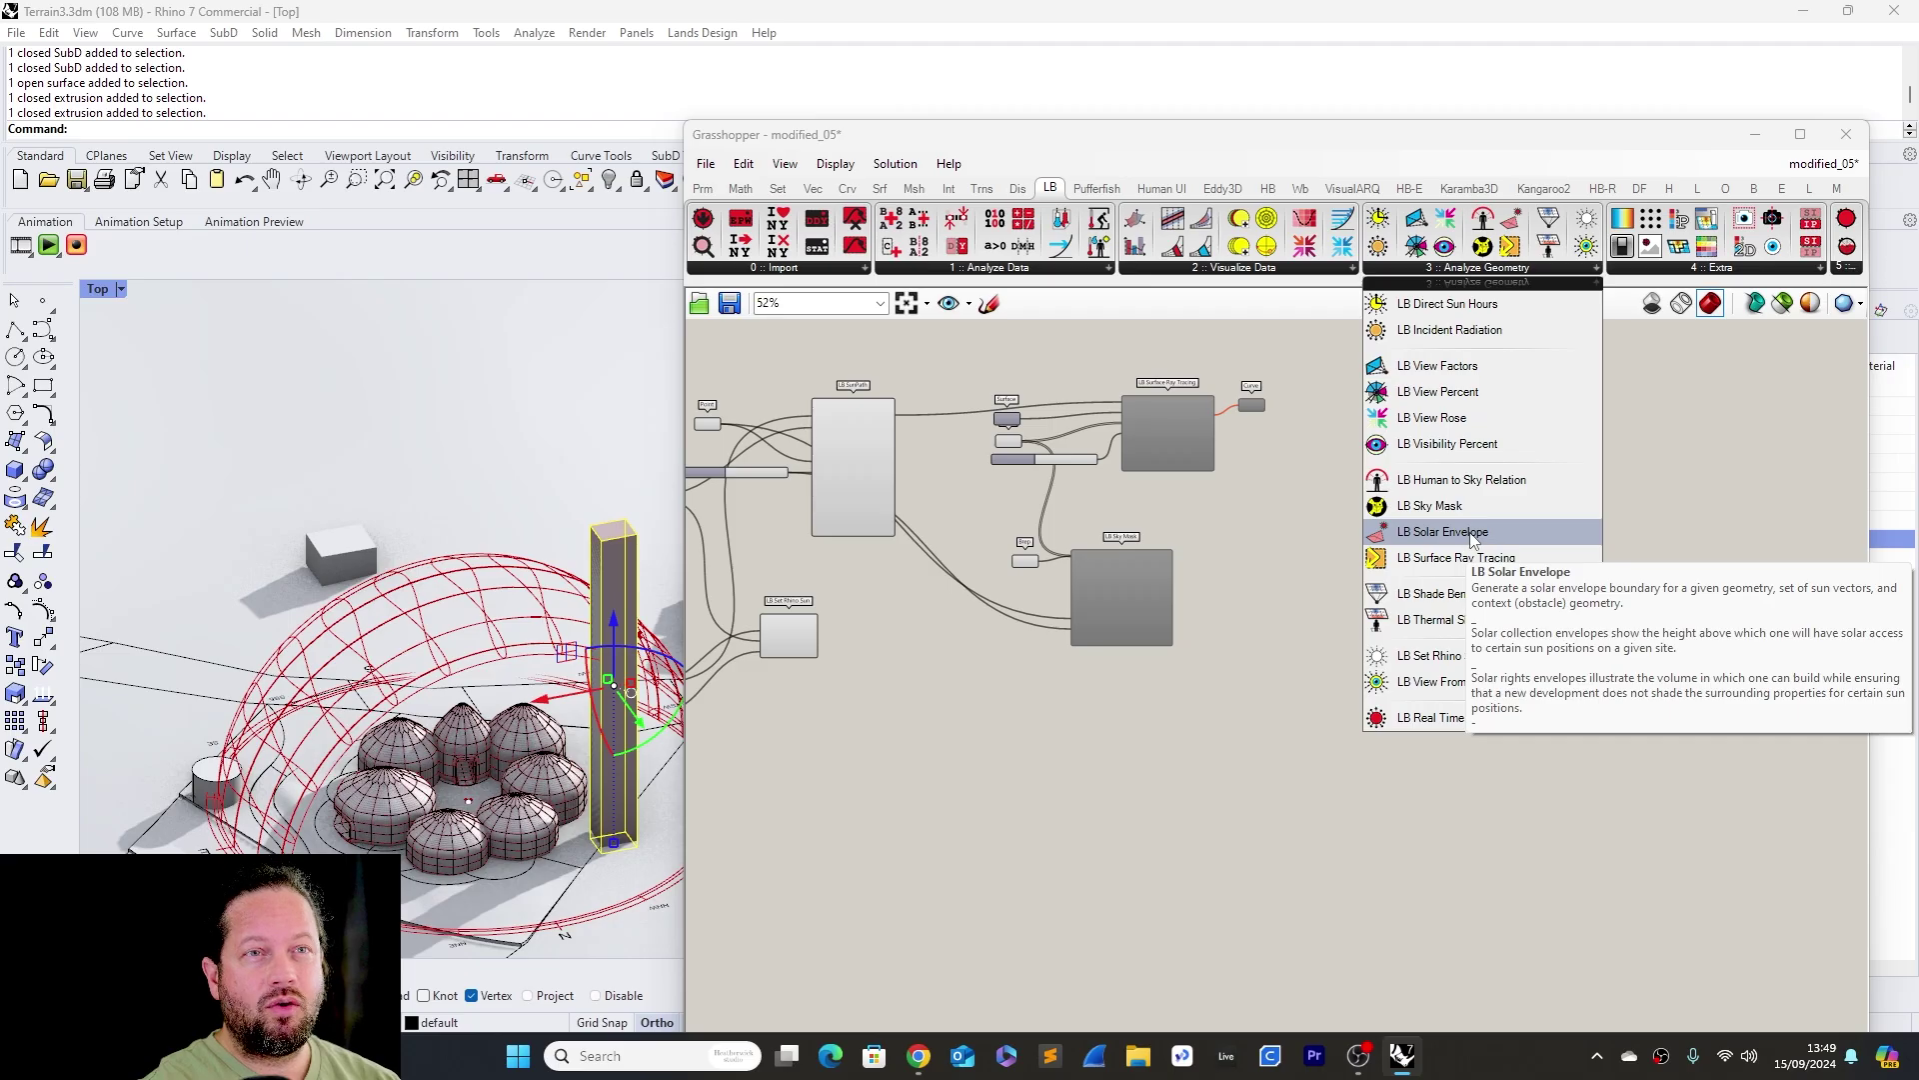
drag(1474, 540, 1187, 742)
scroll(1200, 800, up, 5)
scroll(1314, 797, down, 3)
scroll(1186, 605, up, 3)
scroll(1216, 852, up, 2)
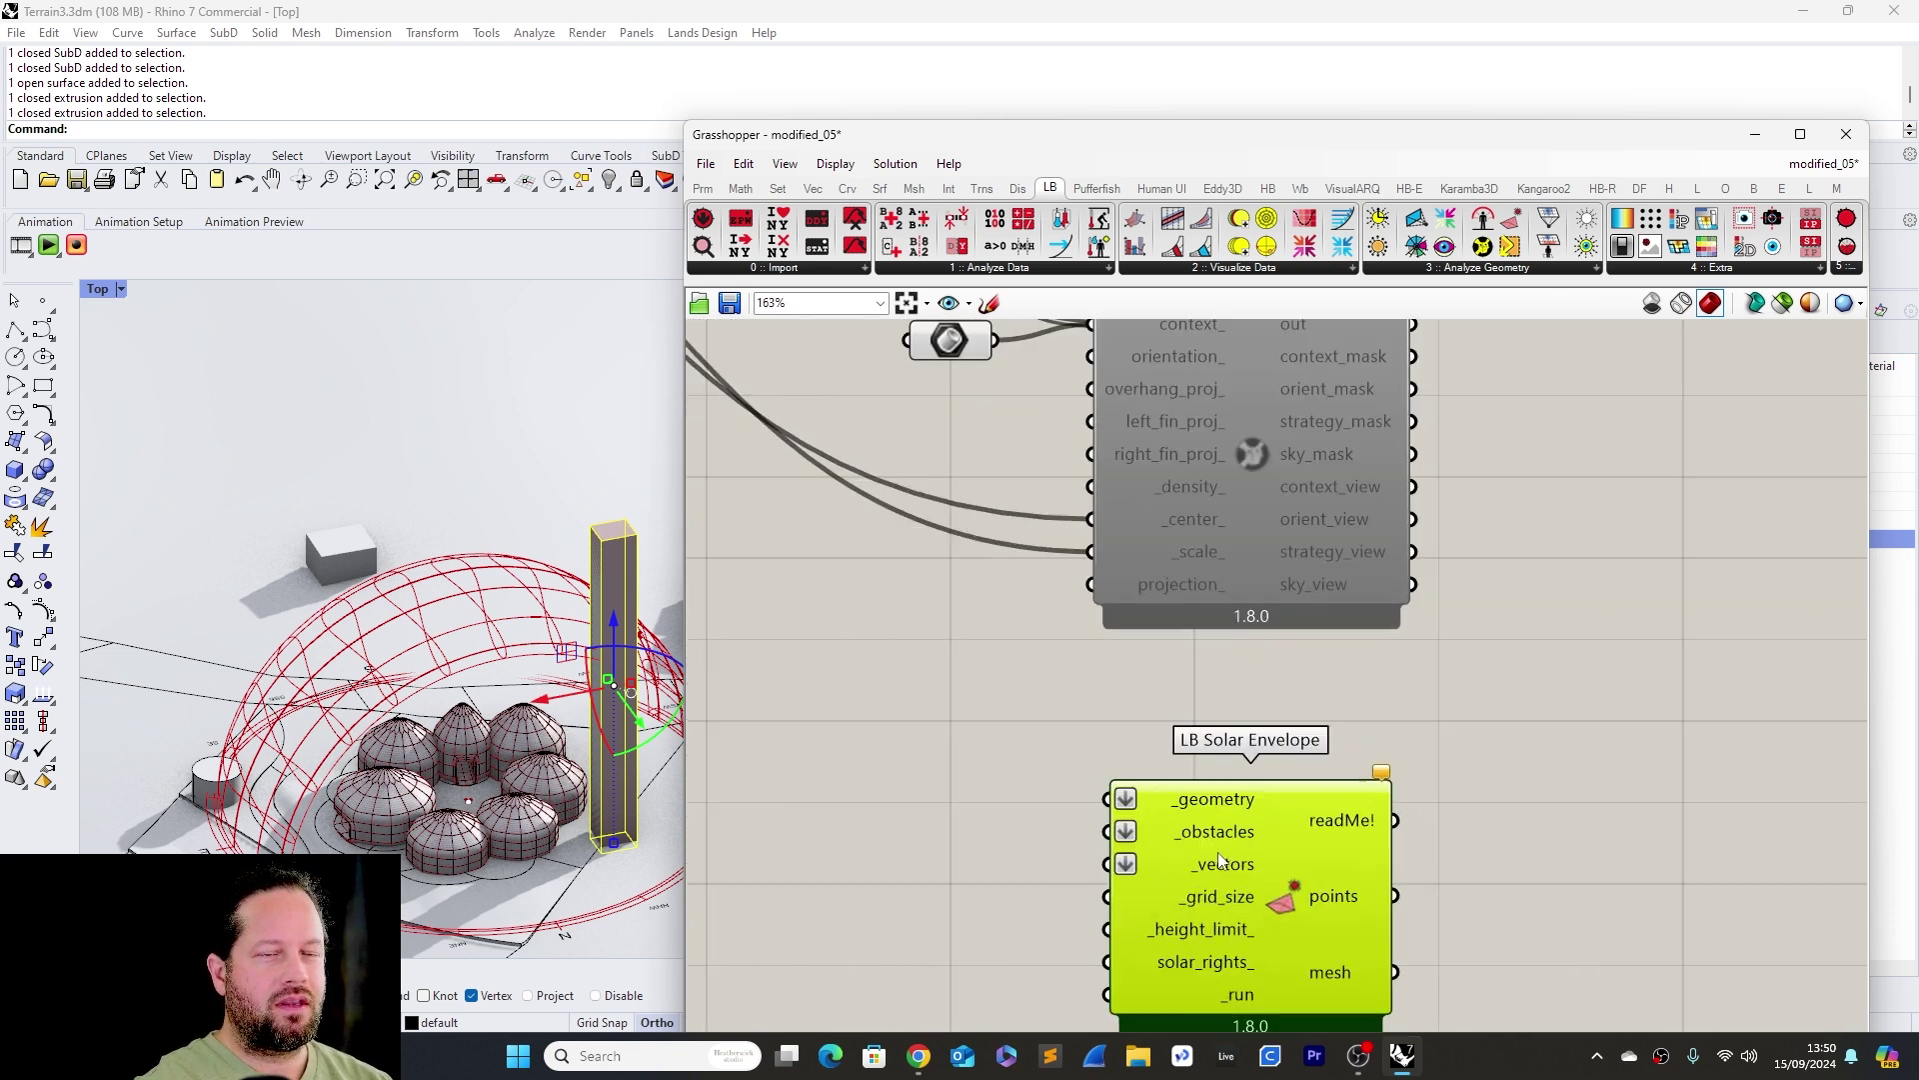
Try the SubD domes as Solar Envelope _geometry, replace them with the tower Brep, and feed the Brep into _obstacles too
scroll(1195, 803, down, 4)
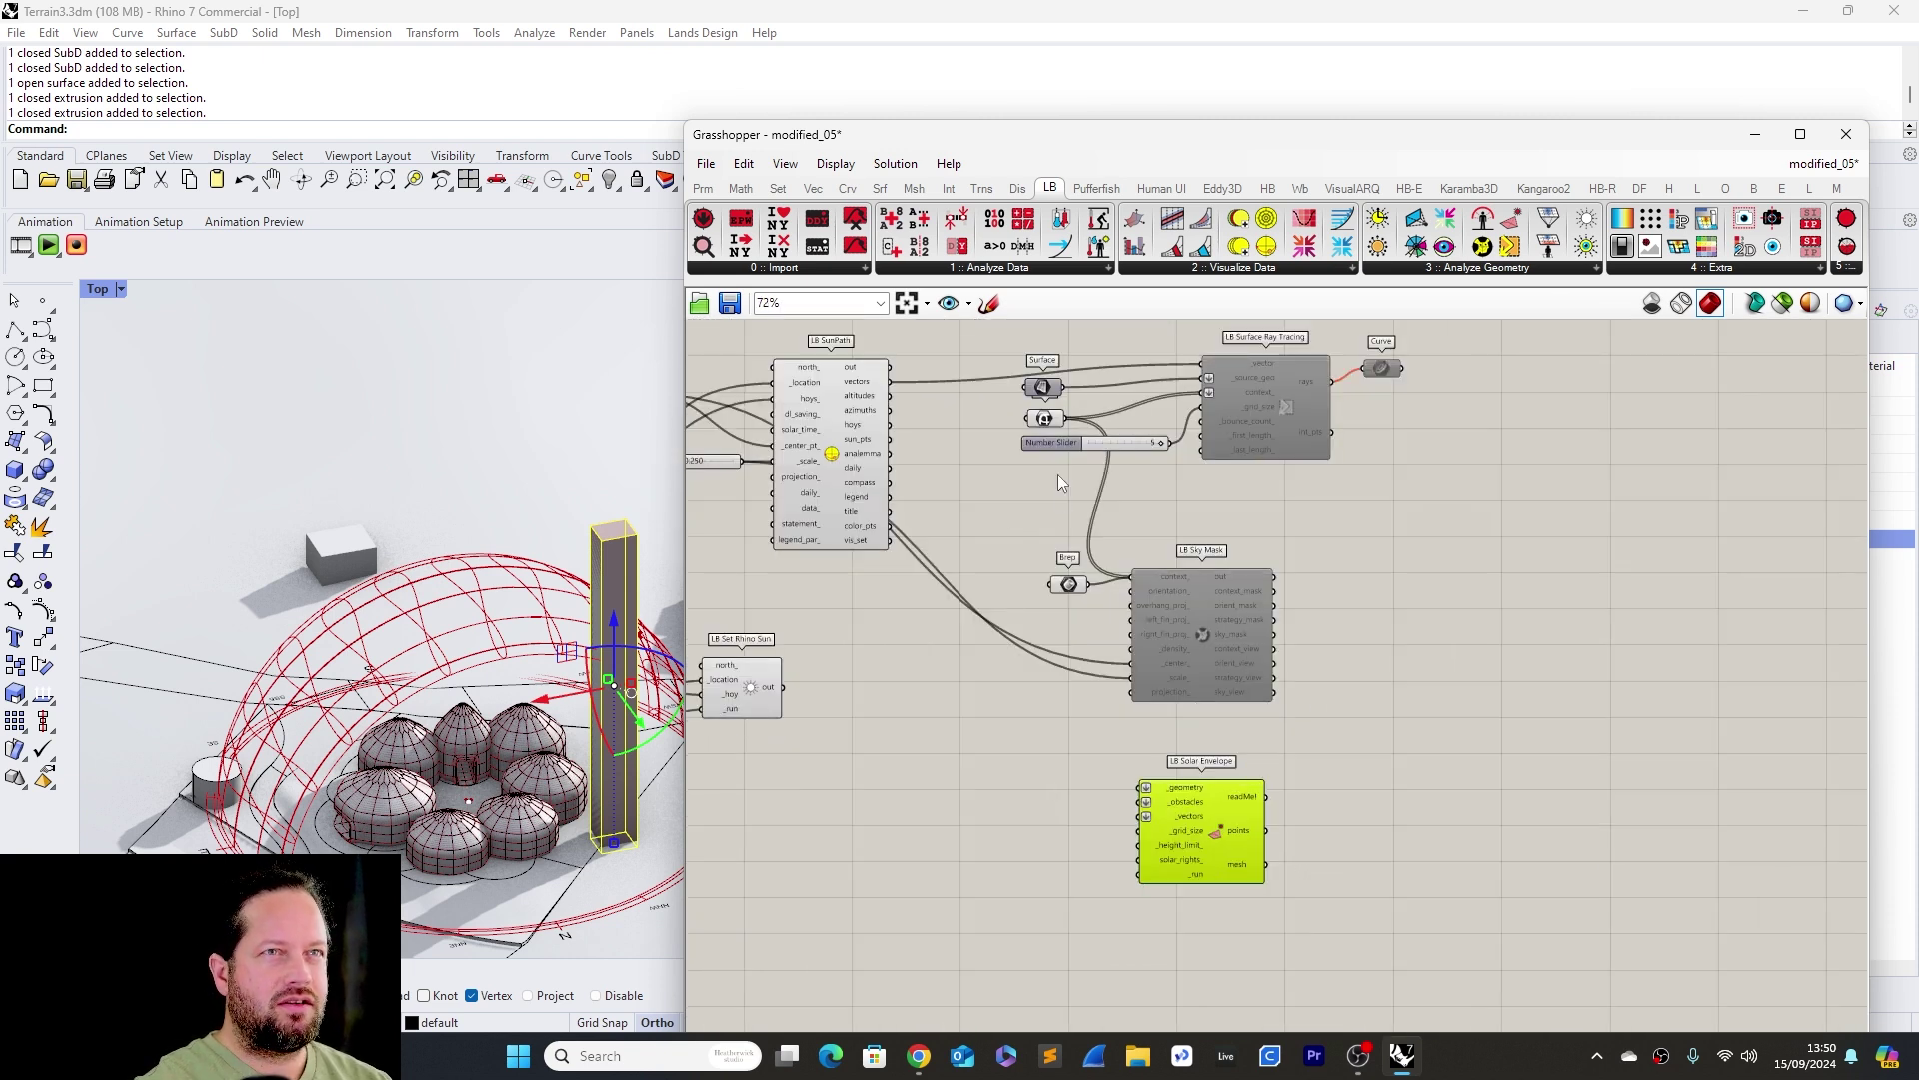
drag(1050, 425, 983, 427)
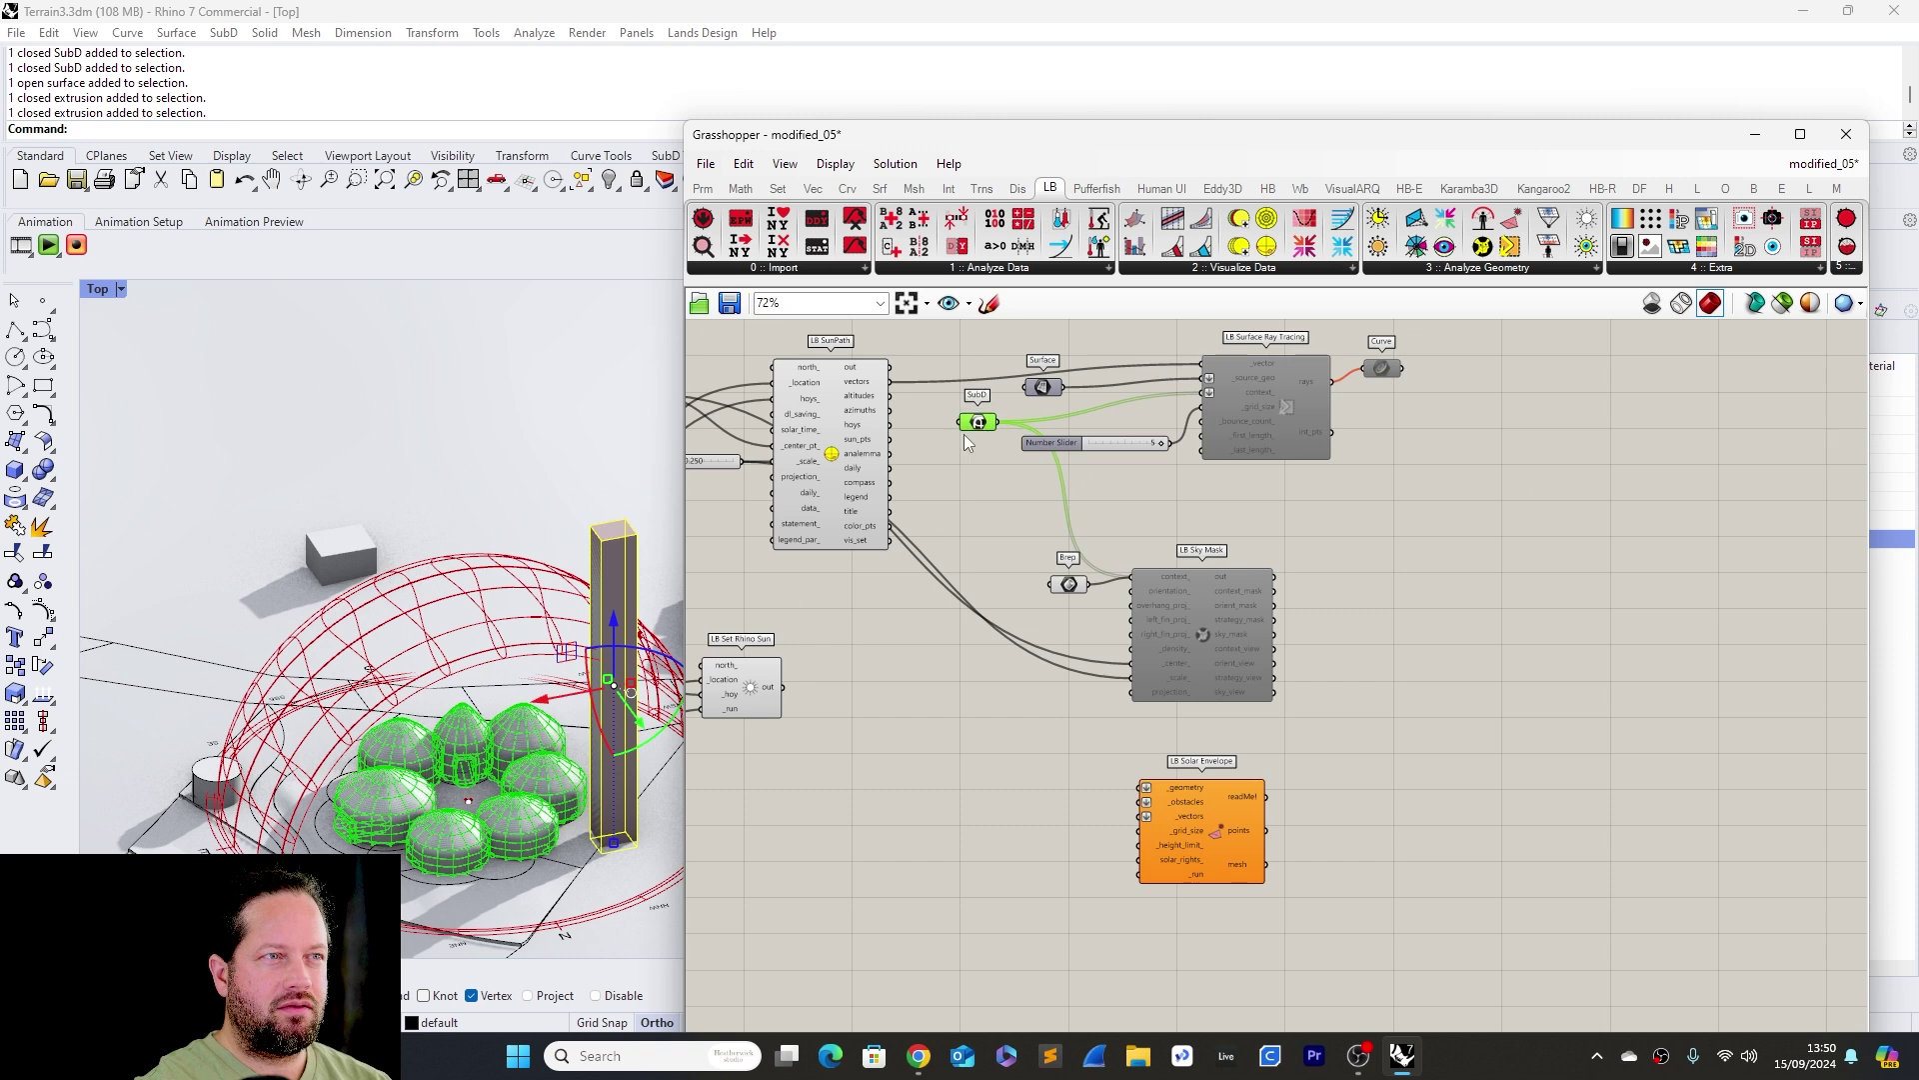
drag(995, 422, 1140, 788)
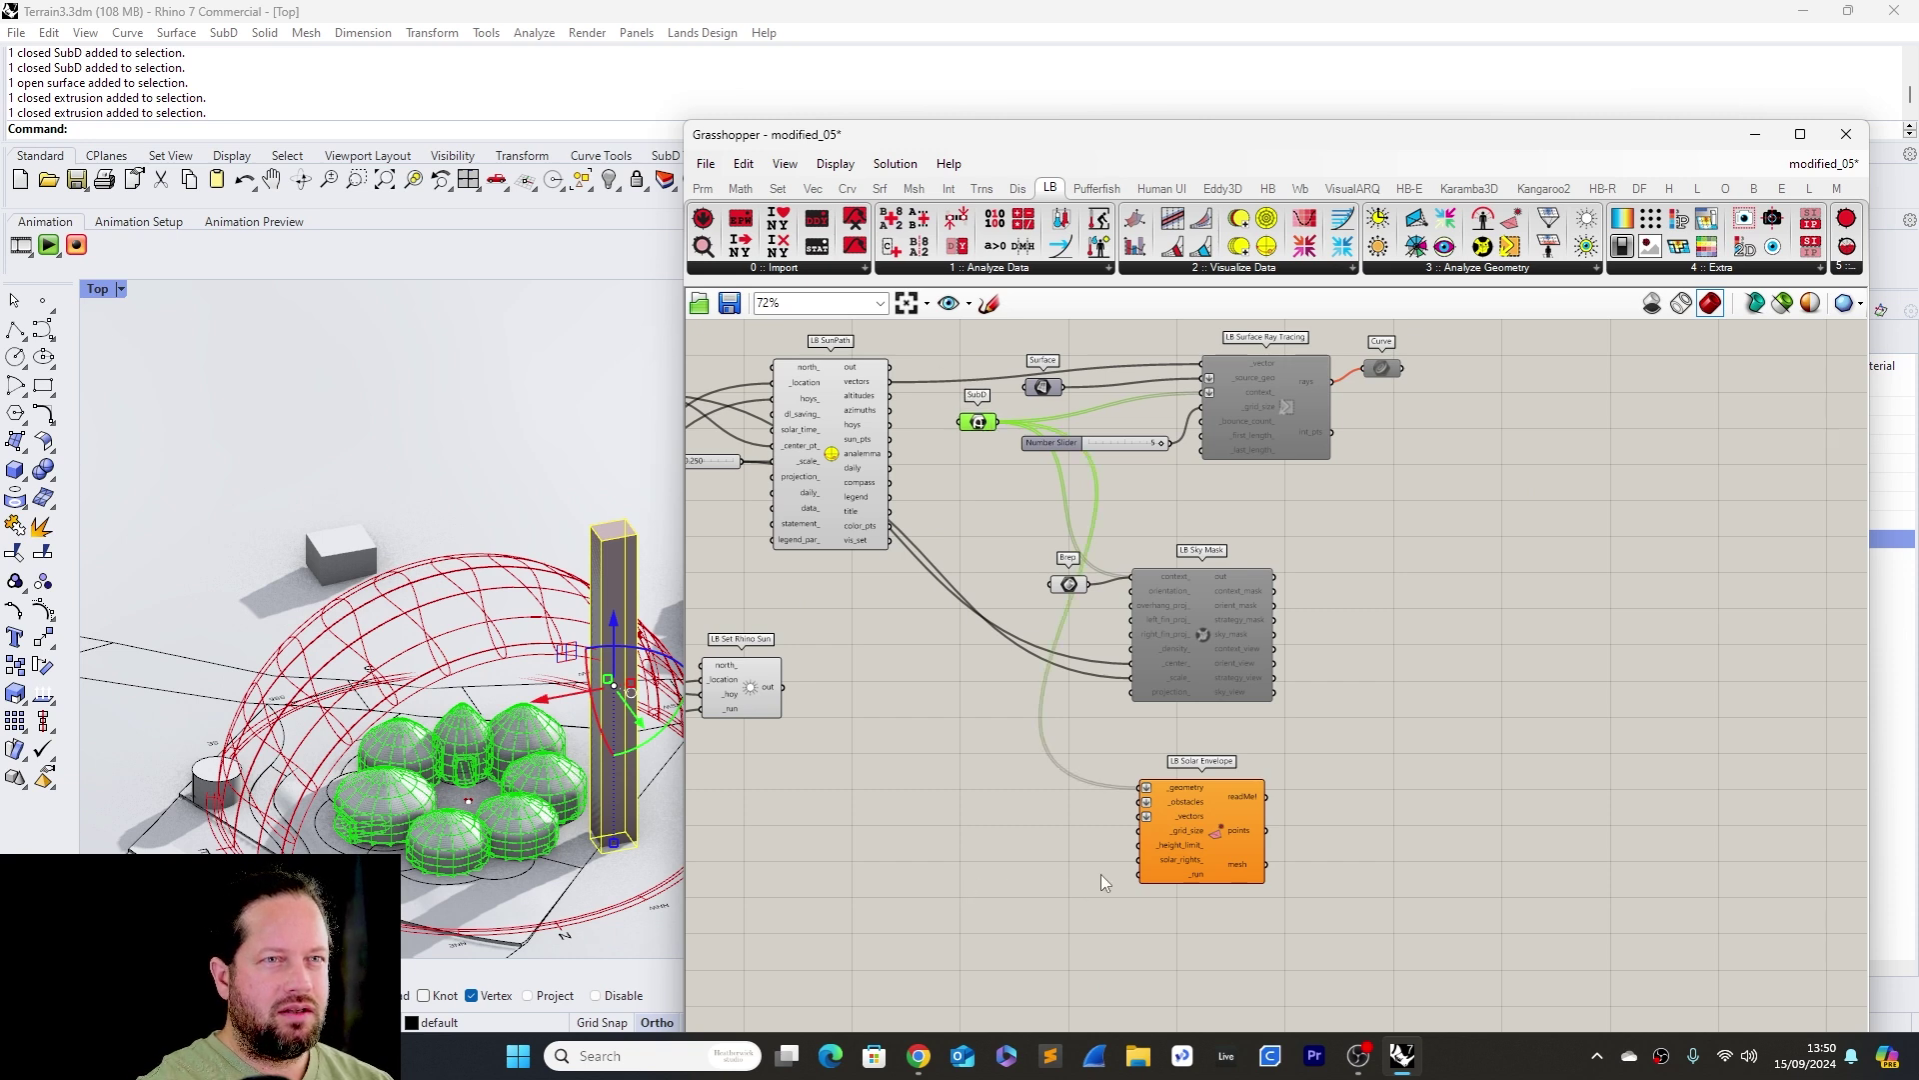
scroll(1150, 843, up, 3)
drag(1040, 500, 1127, 787)
scroll(1195, 830, up, 2)
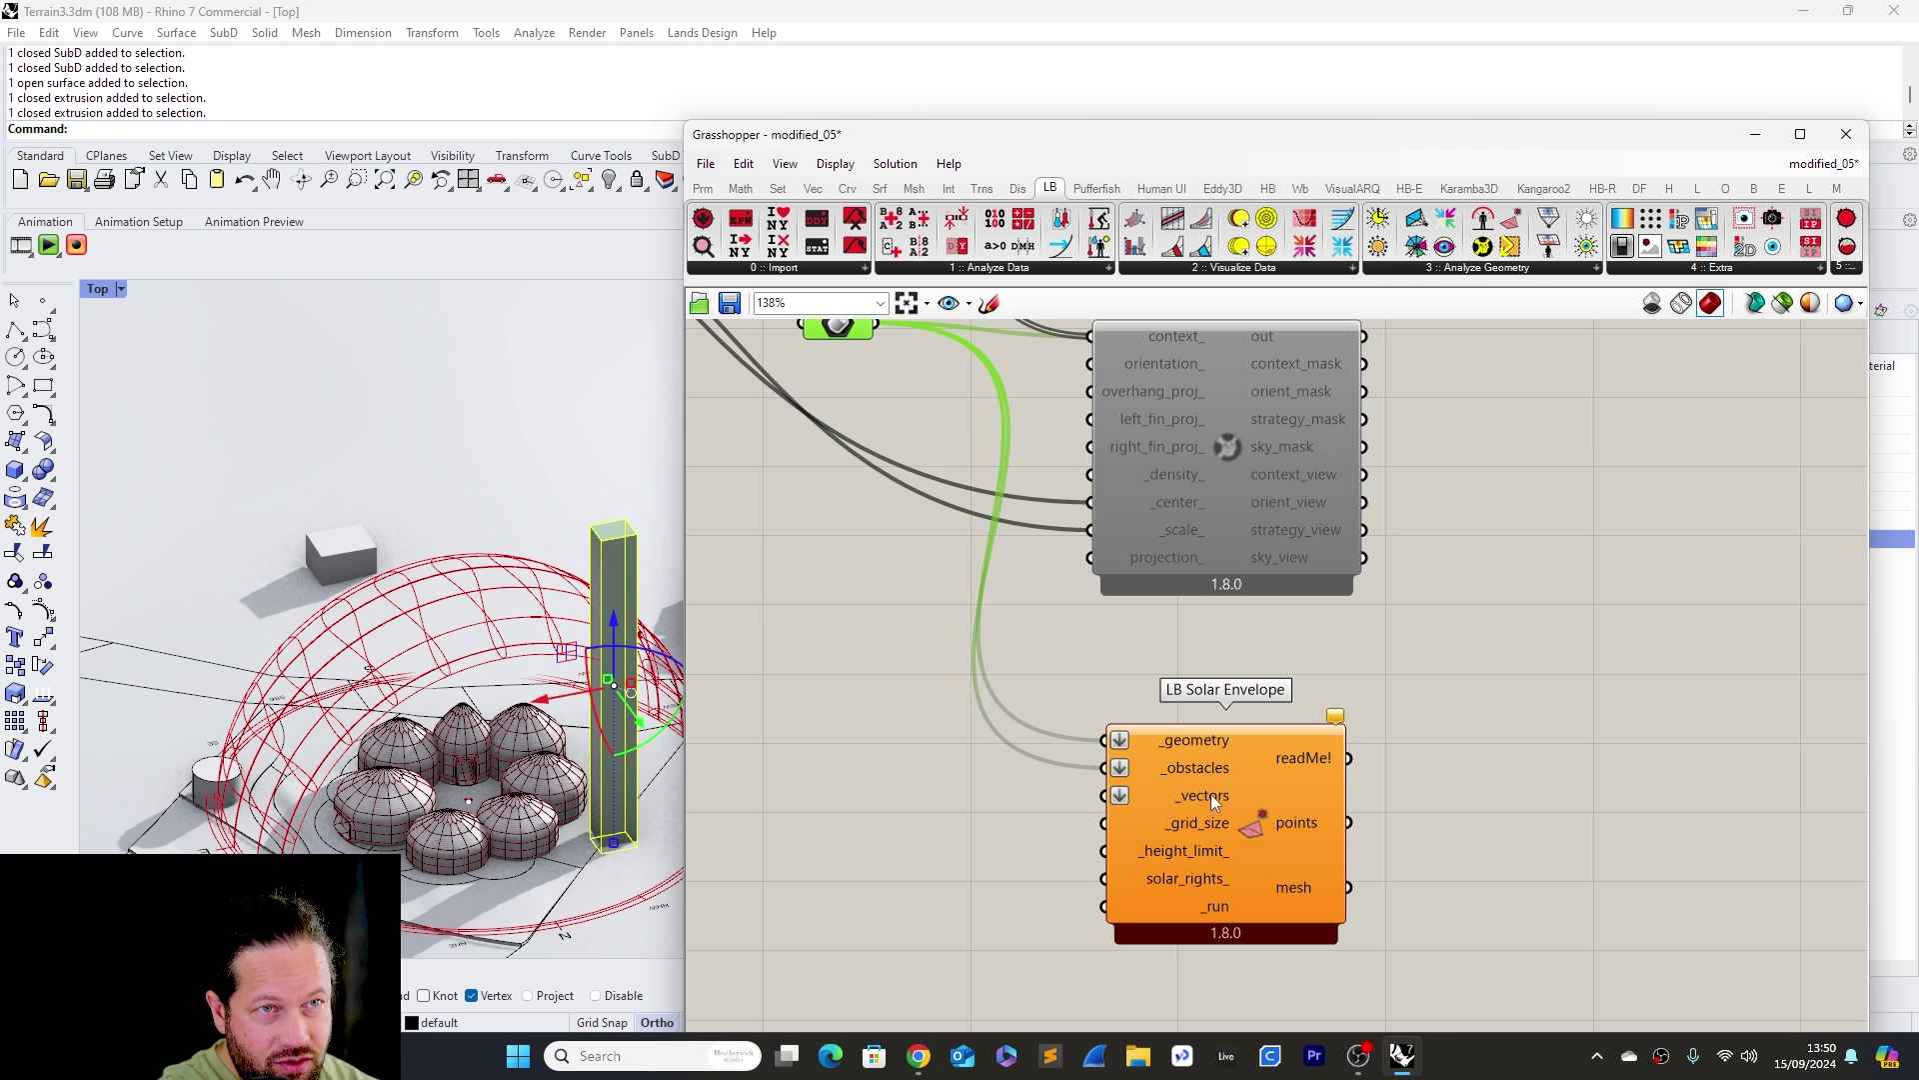
Connect the LB SunPath vectors output to the Solar Envelope's _vectors input
scroll(1209, 794, down, 5)
scroll(1065, 447, up, 3)
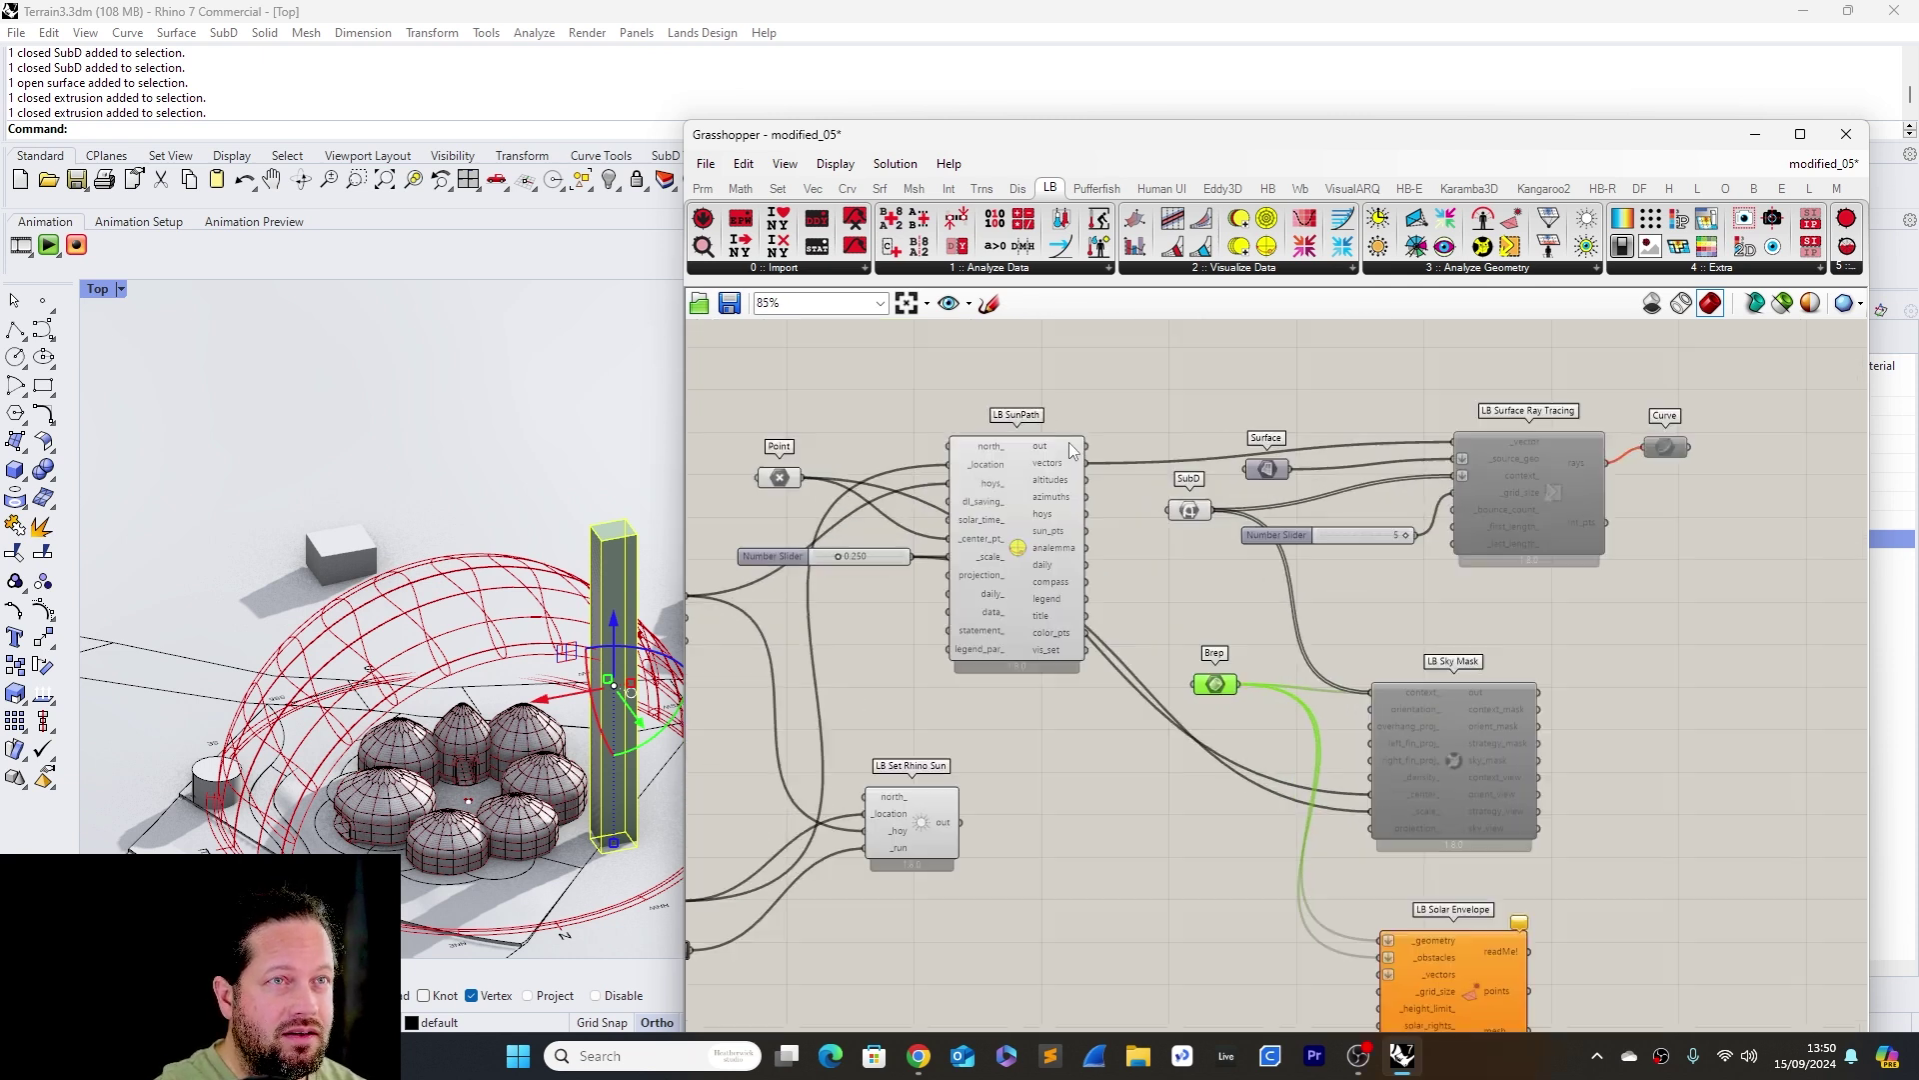
scroll(1557, 440, up, 2)
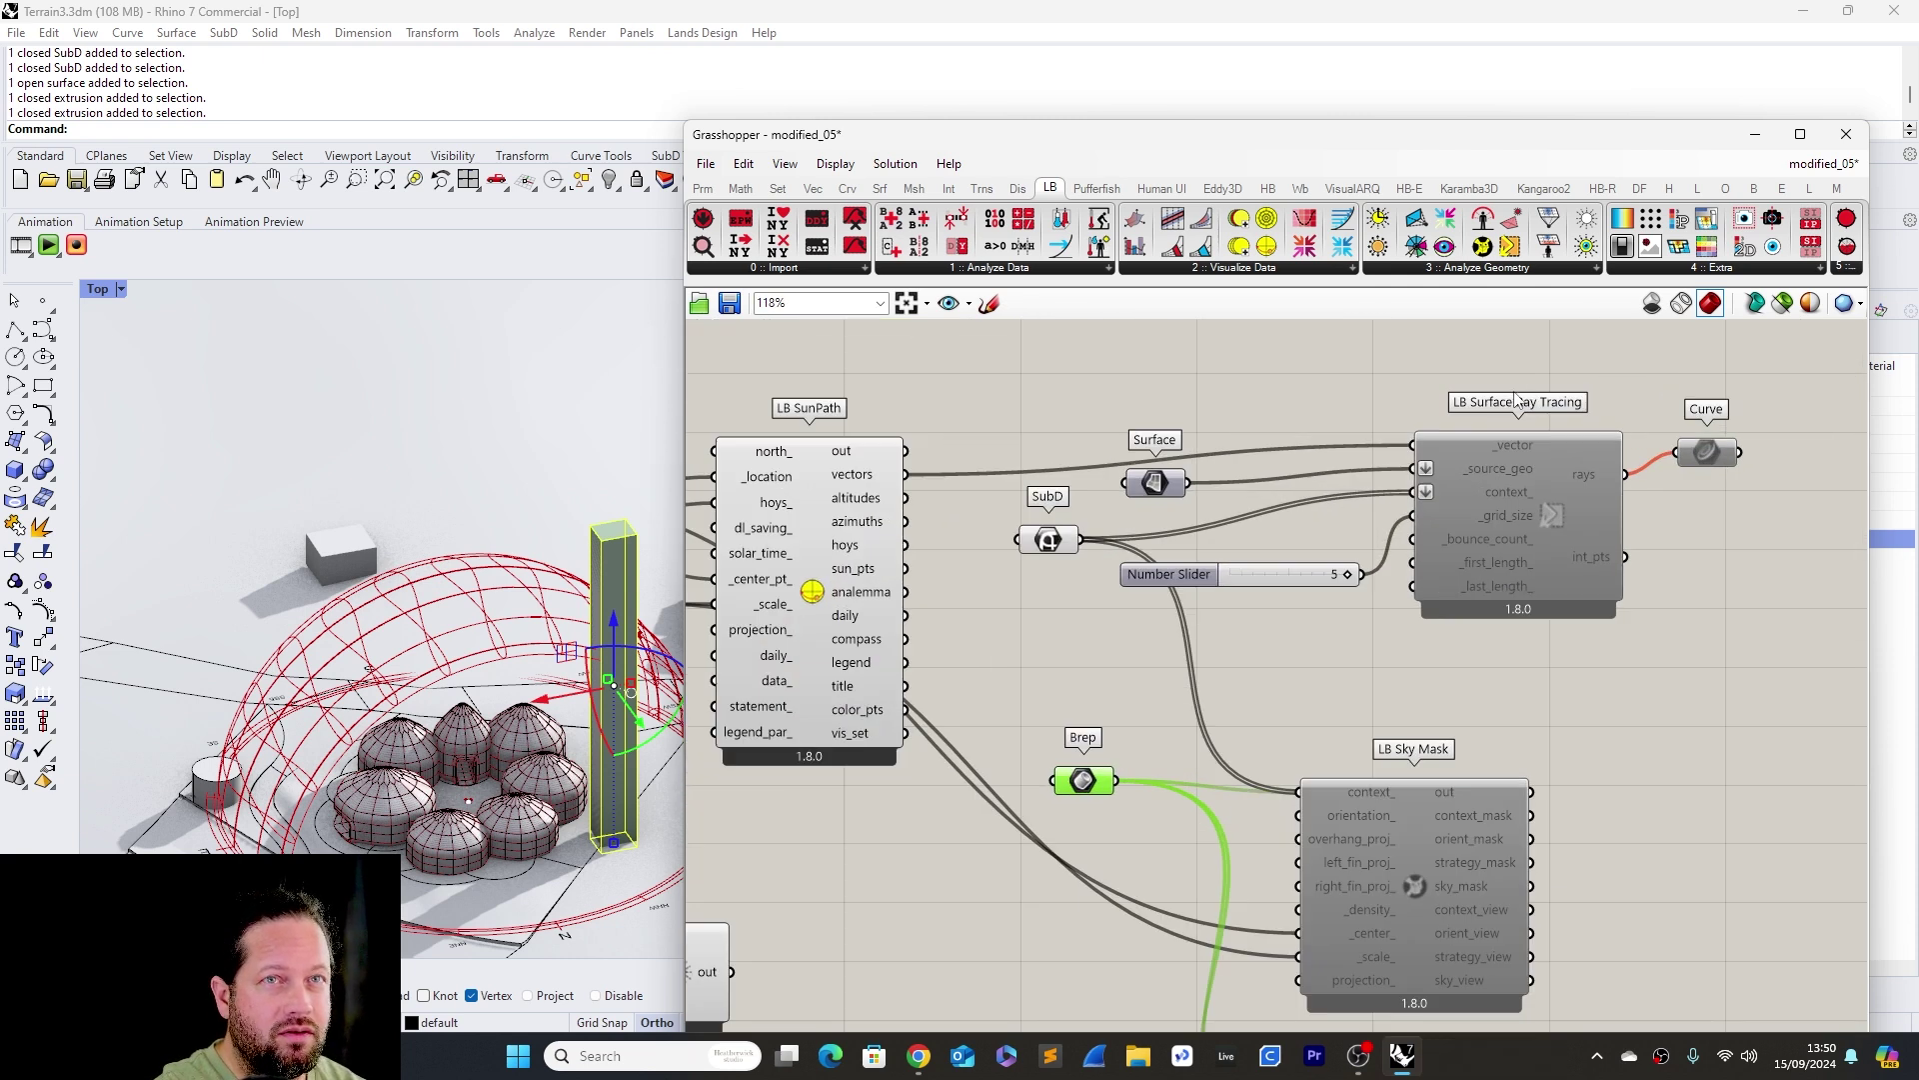
scroll(962, 488, down, 2)
drag(924, 478, 1175, 915)
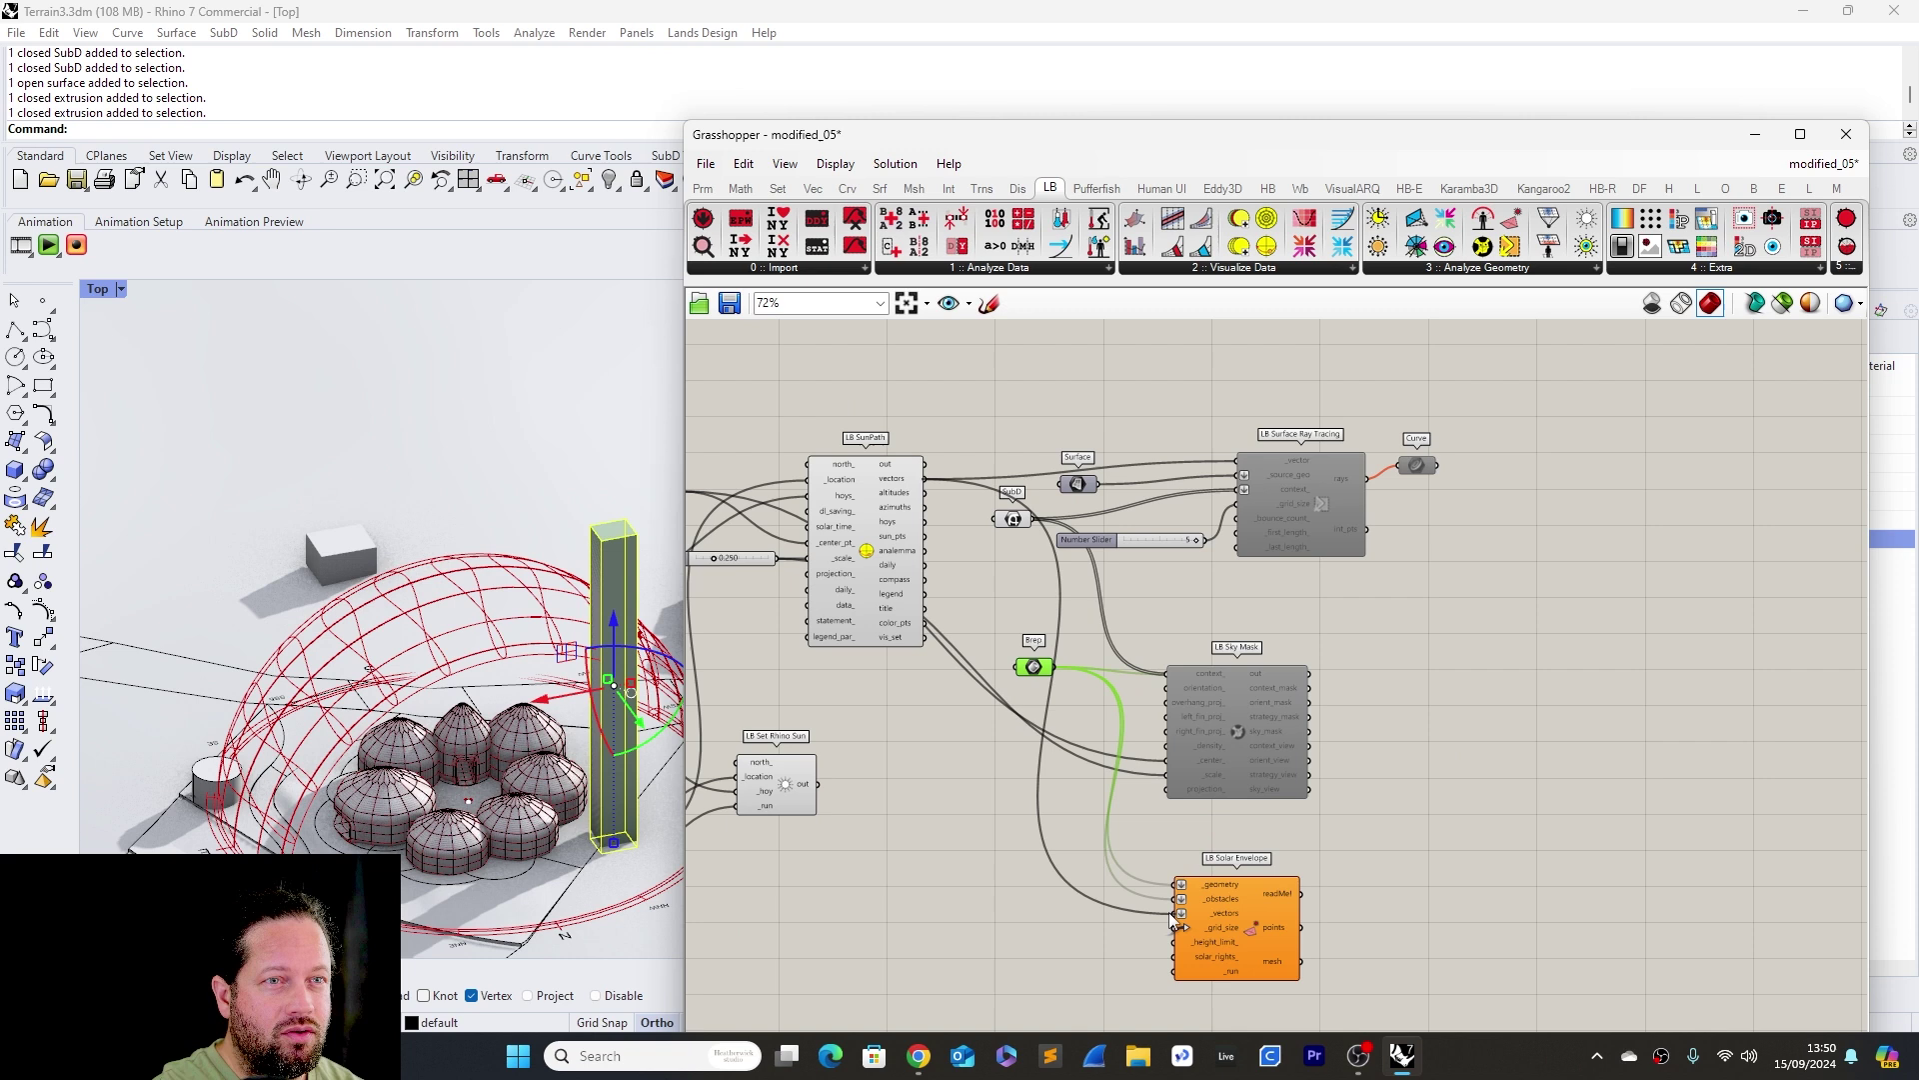
Duplicate the existing True Boolean Toggle, place it beside LB Solar Envelope and connect it to _run
scroll(1083, 908, down, 3)
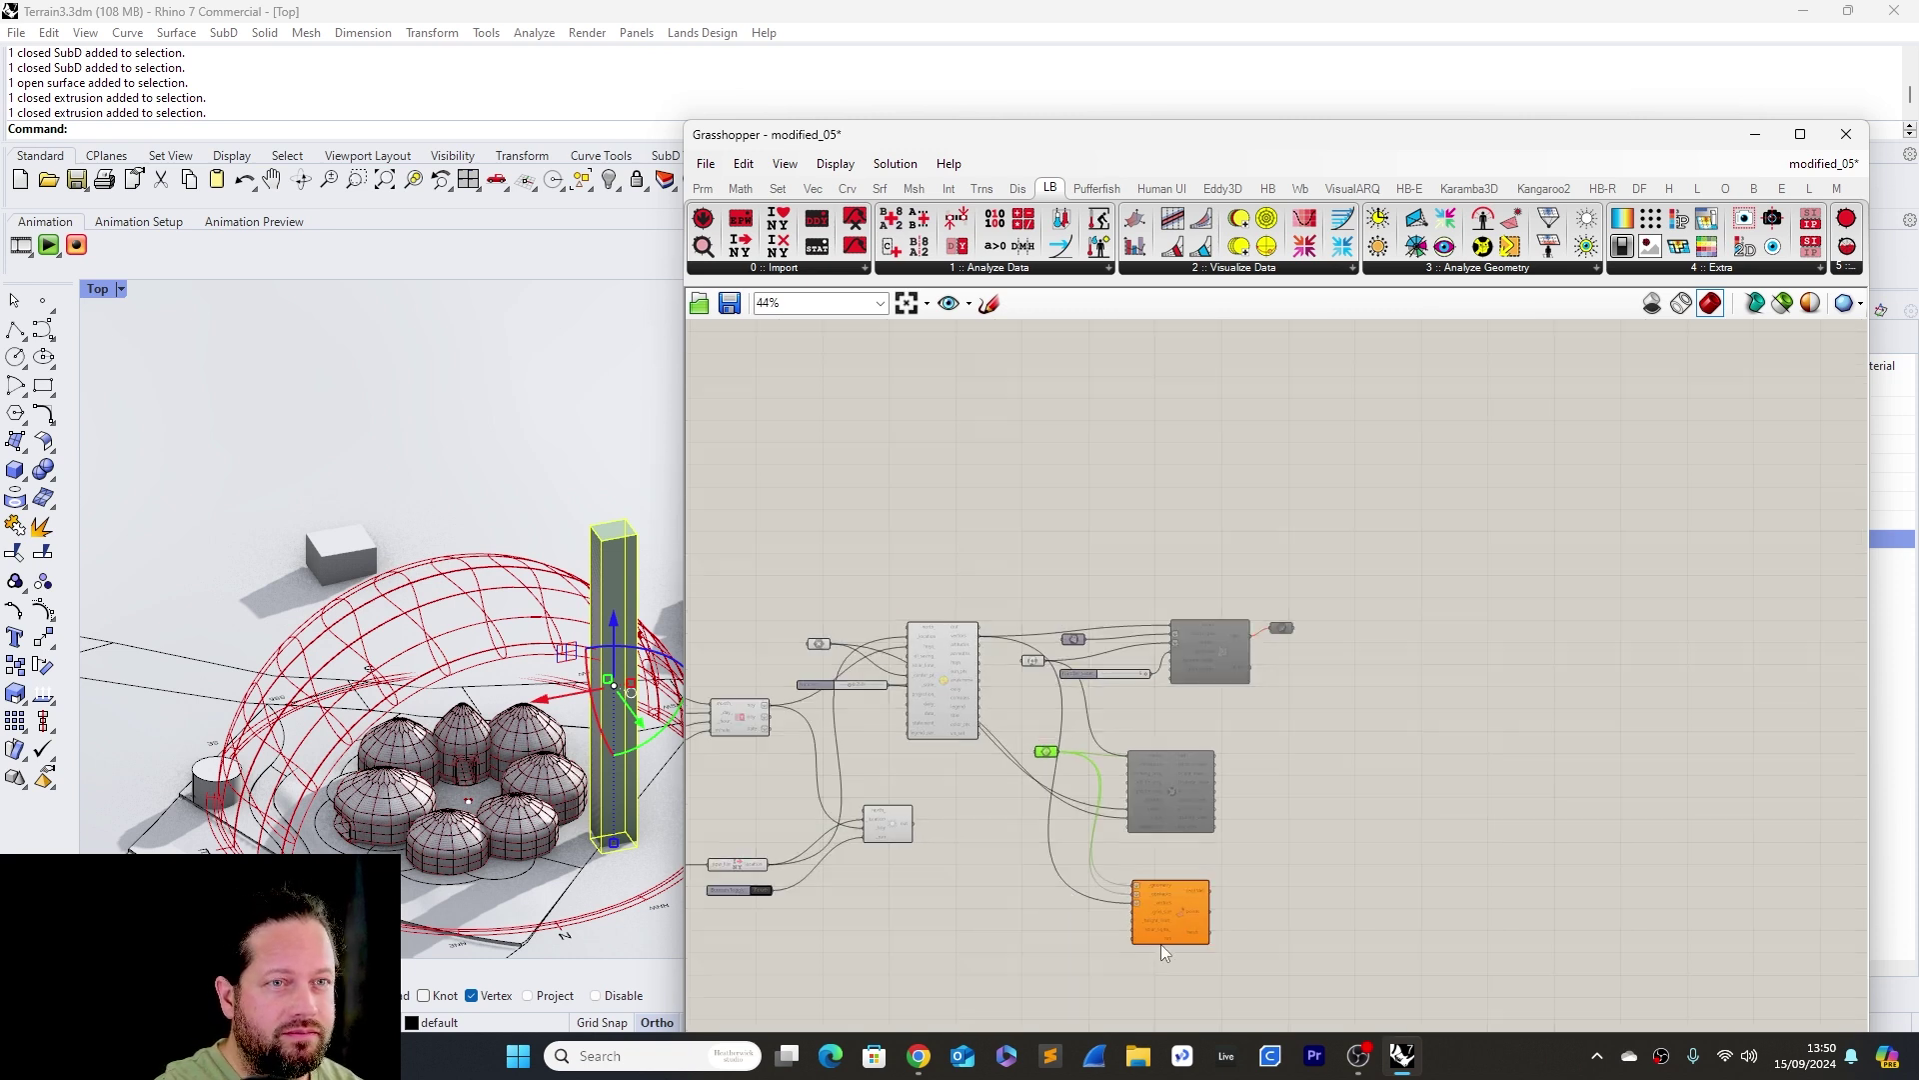
scroll(1190, 868, up, 4)
scroll(1185, 648, down, 4)
scroll(1162, 886, up, 5)
scroll(1160, 769, down, 3)
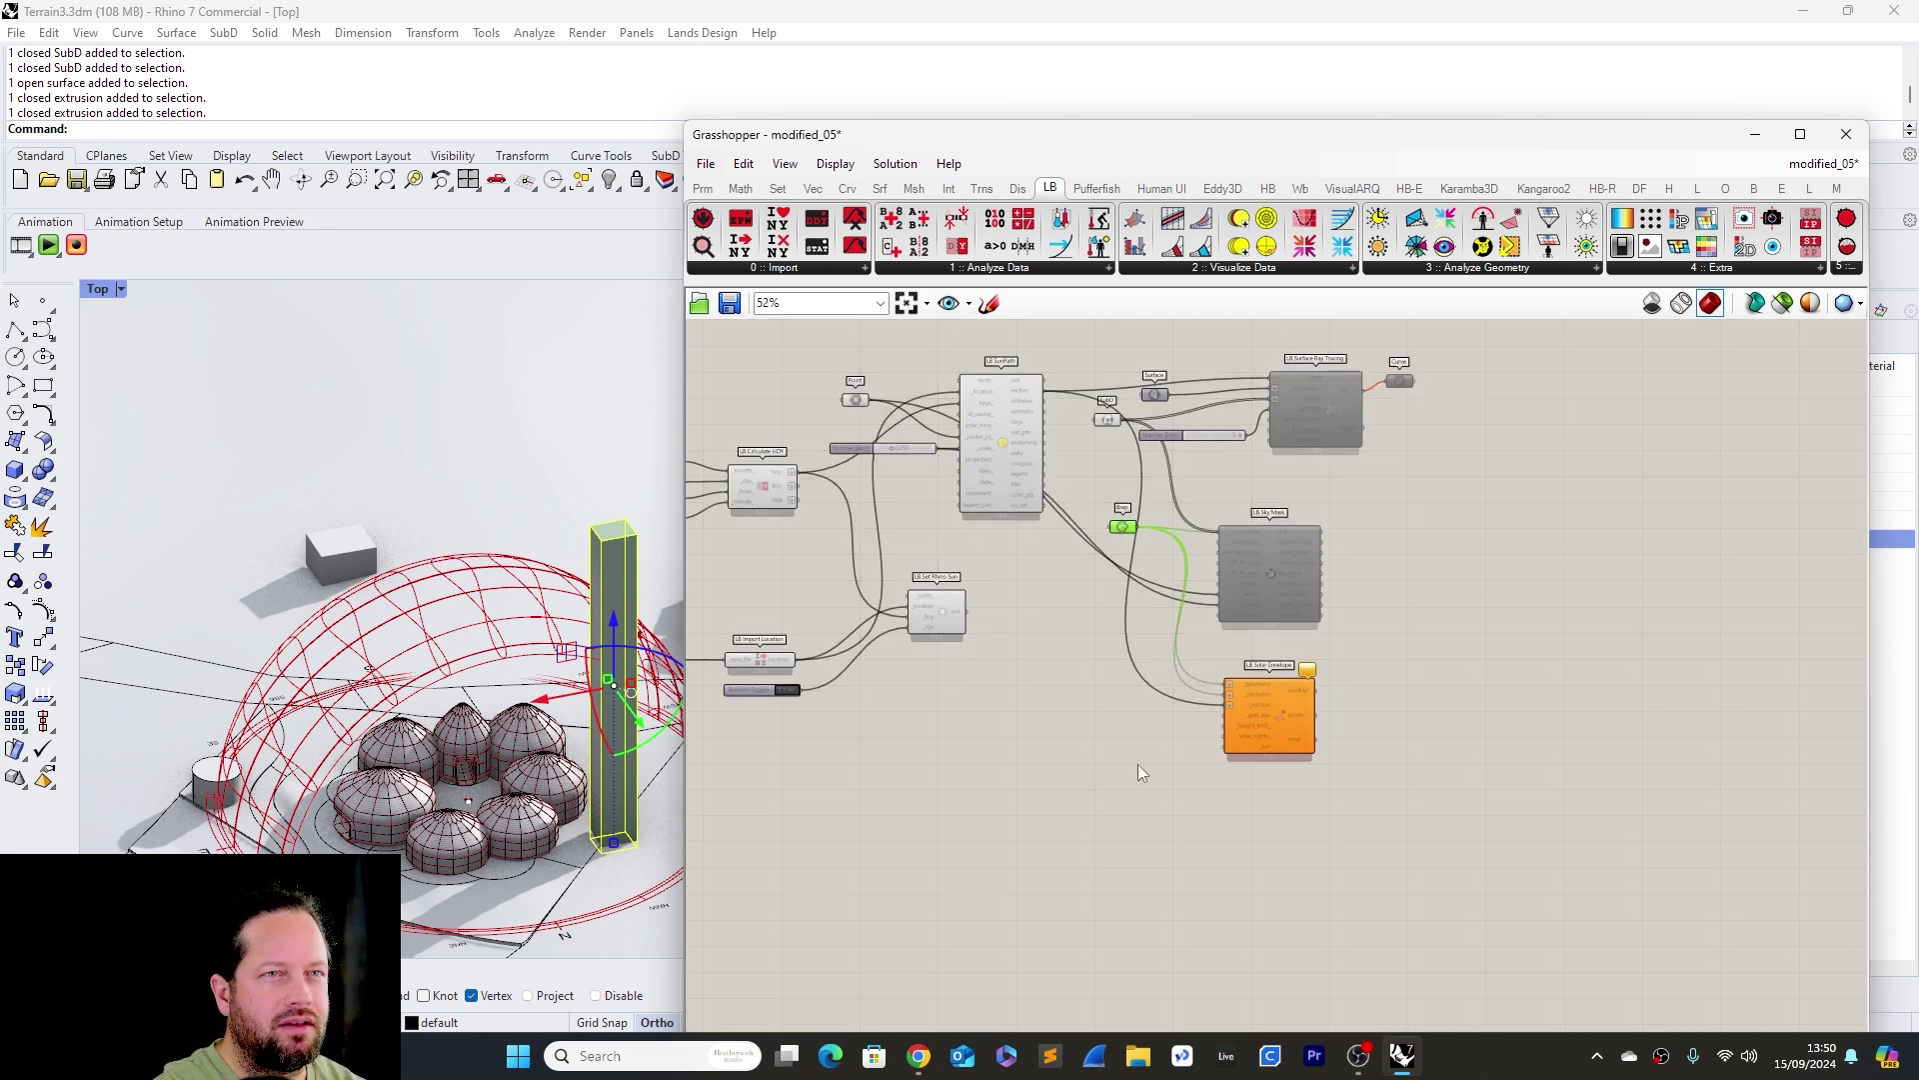
scroll(782, 687, up, 3)
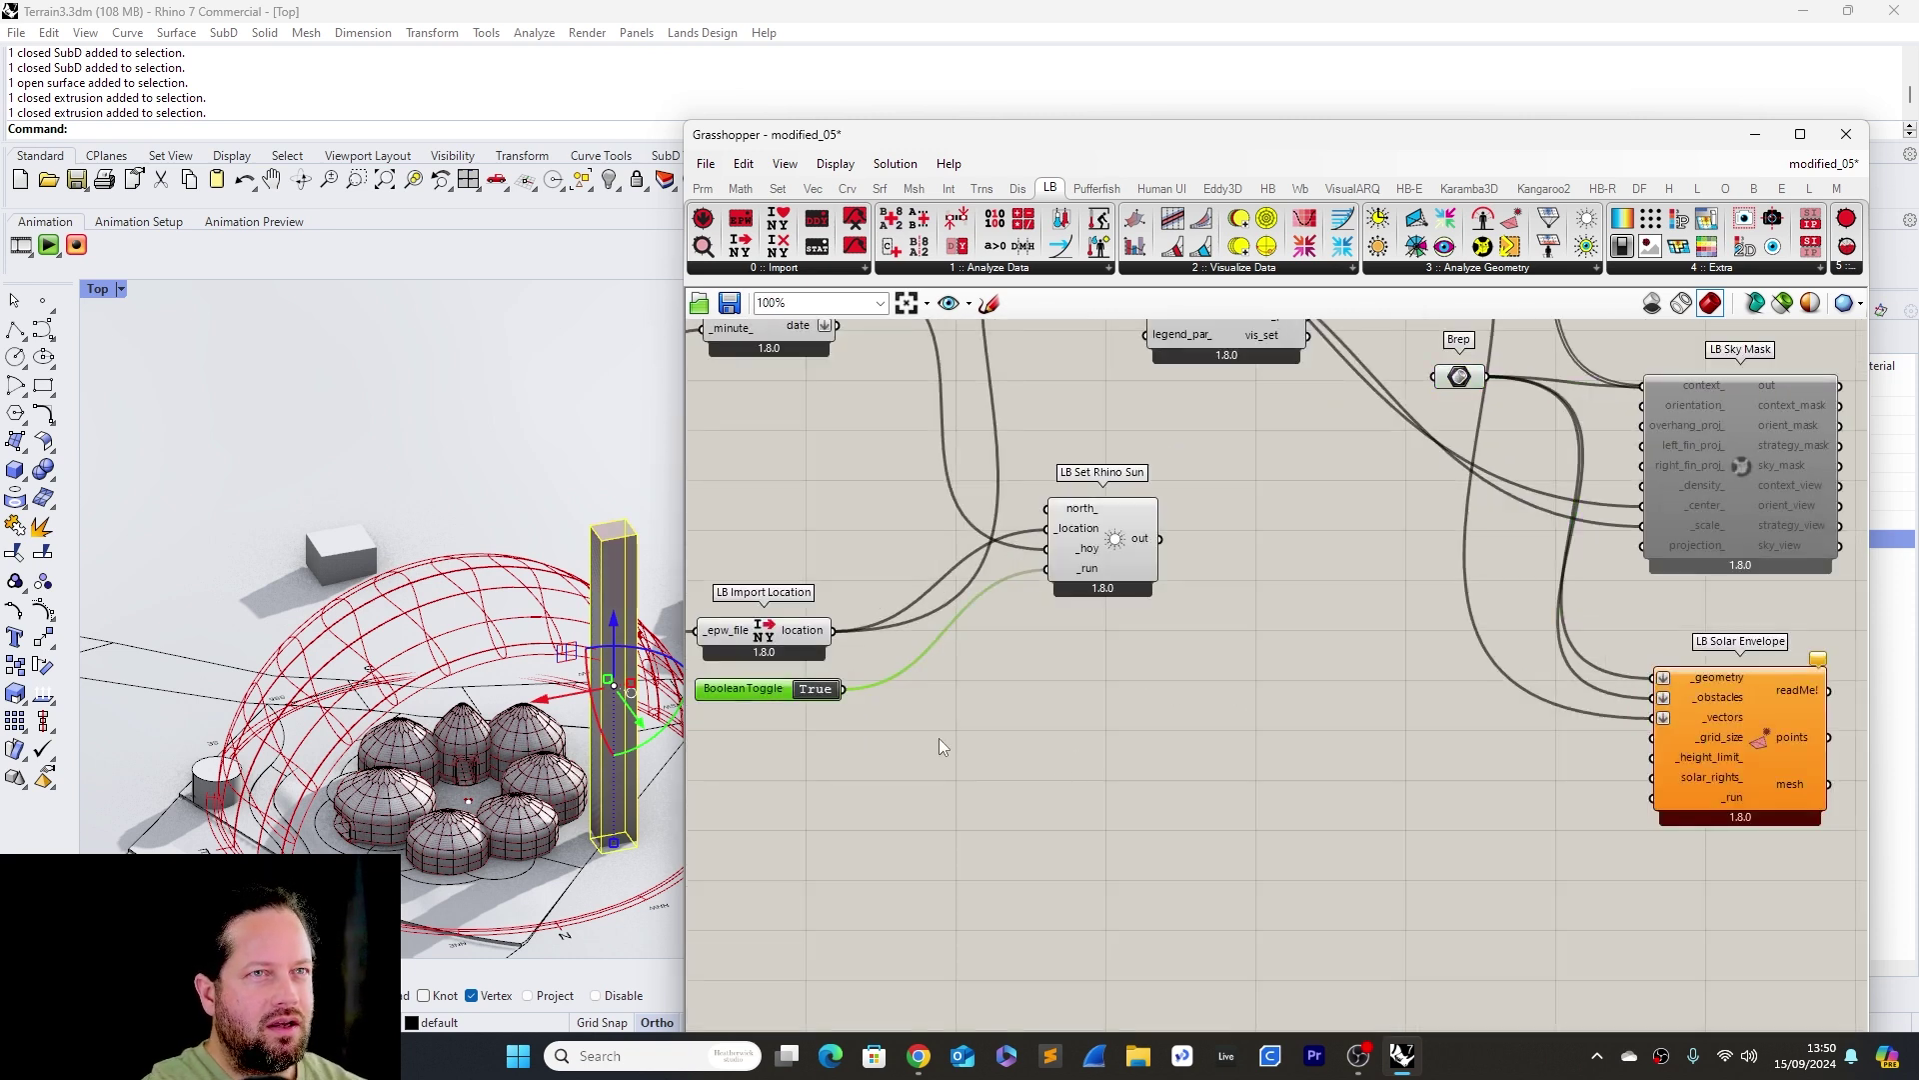
alt+drag(786, 697, 1651, 799)
scroll(1646, 808, down, 3)
scroll(1814, 795, up, 6)
drag(935, 874, 1088, 827)
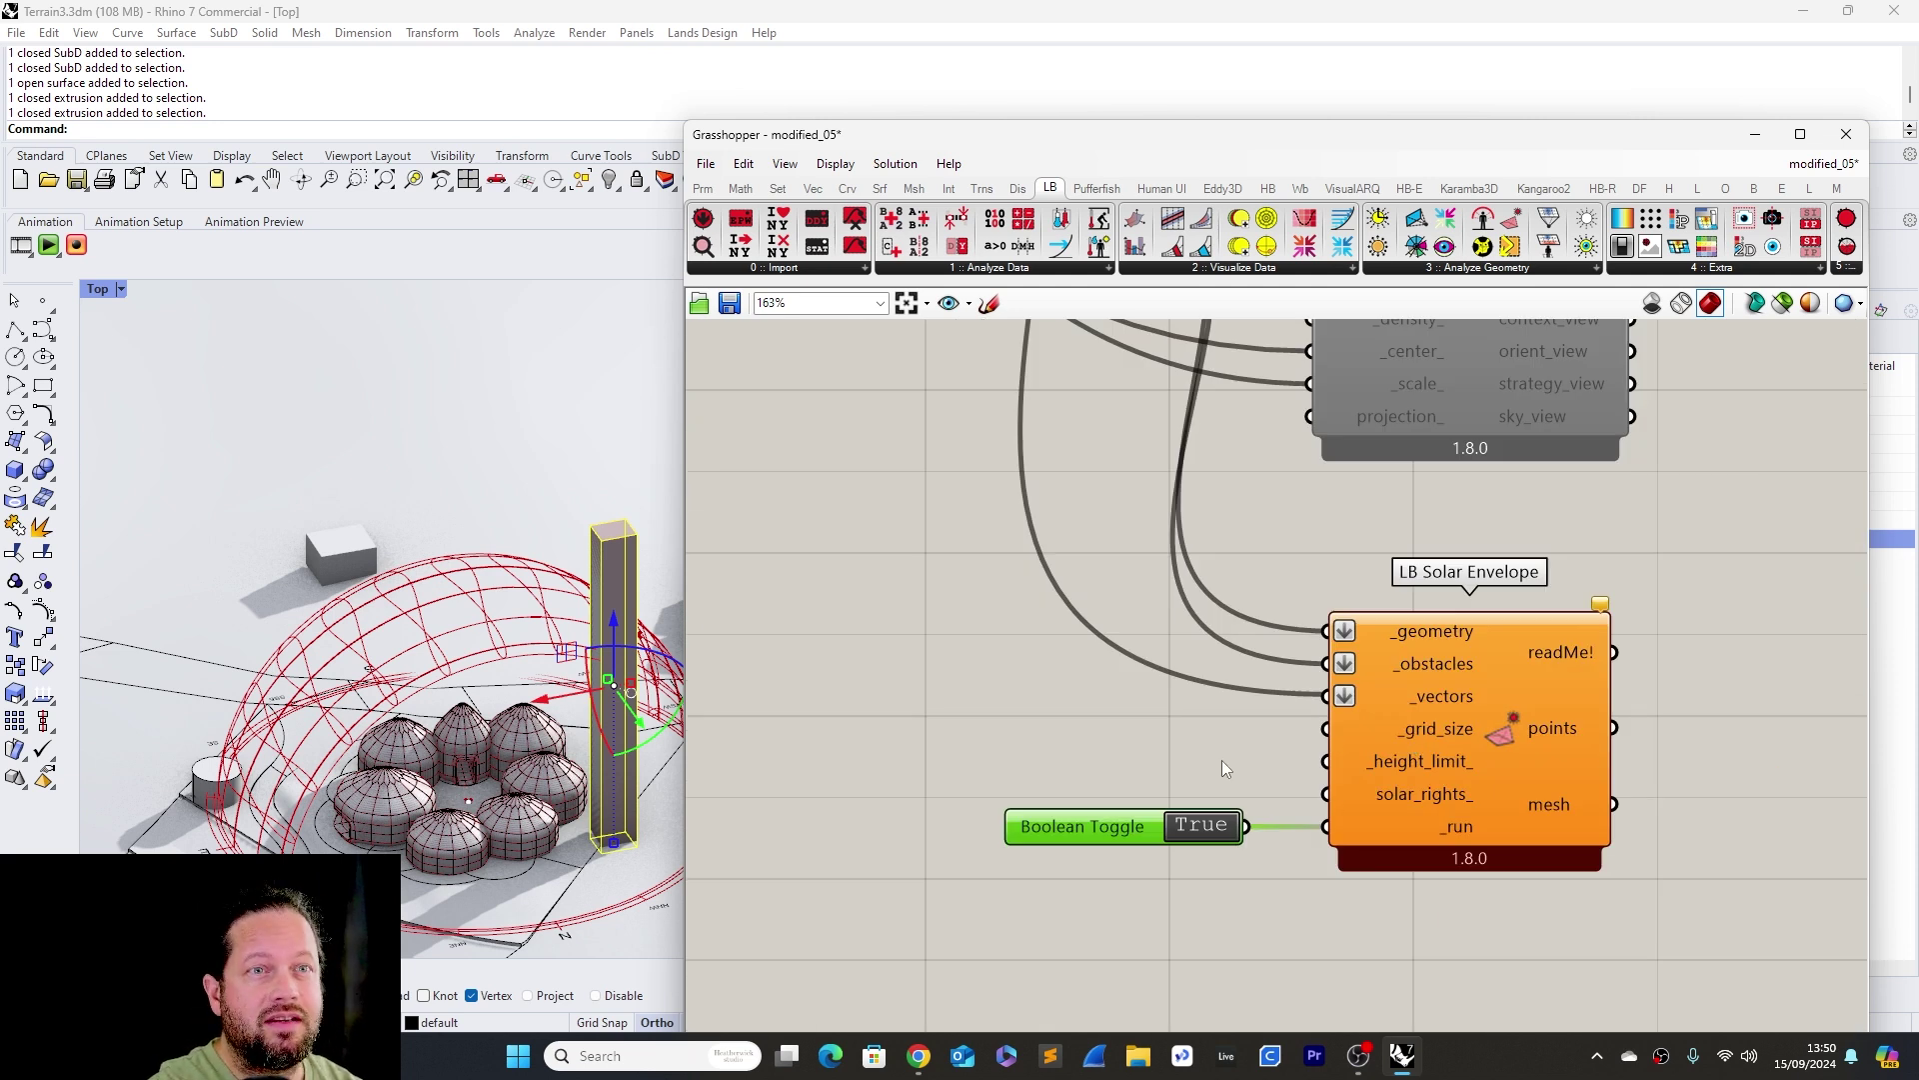
Duplicate the ray tracing slider for the Solar Envelope's _grid_size at 2, and feed the SubD domes into _geometry instead of the Brep
scroll(1221, 765, down, 3)
scroll(1226, 754, up, 1)
scroll(1225, 754, down, 2)
alt+drag(1269, 366, 1049, 828)
scroll(1231, 832, up, 3)
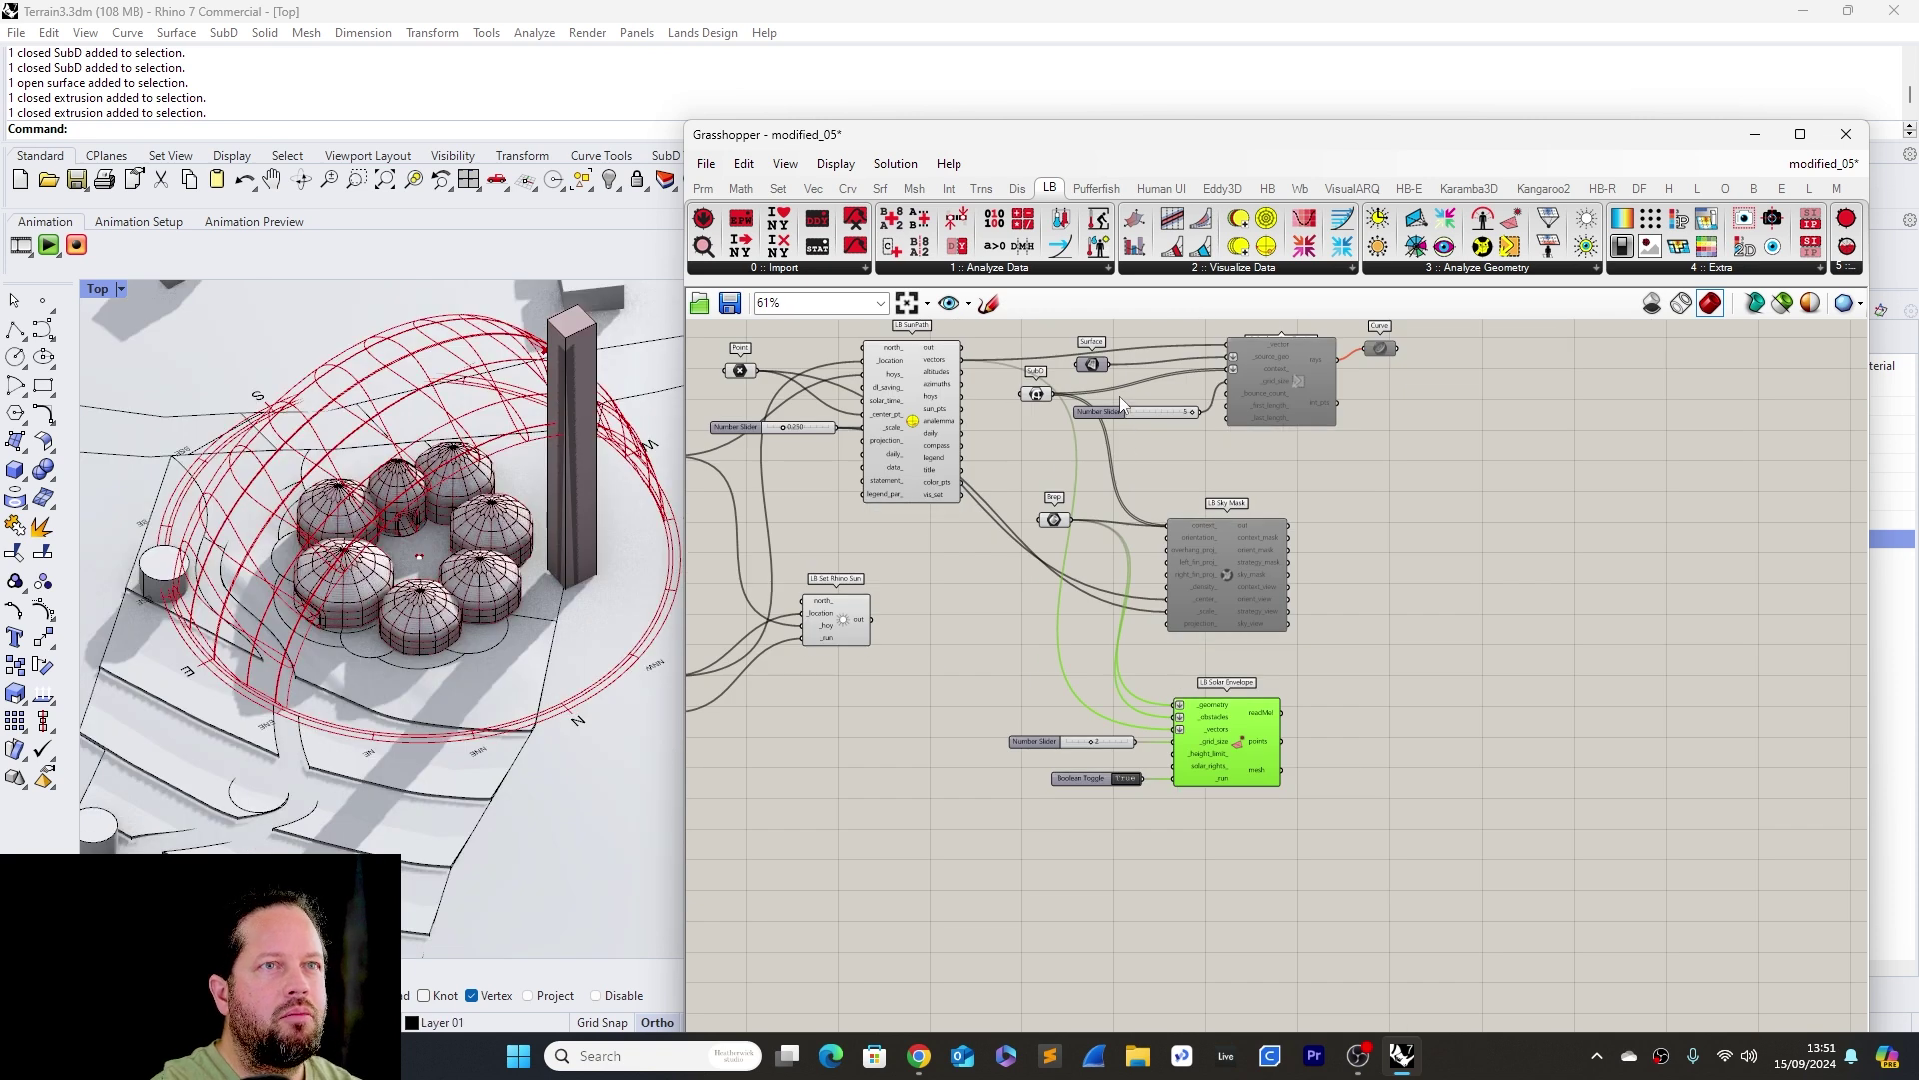
scroll(1120, 396, up, 2)
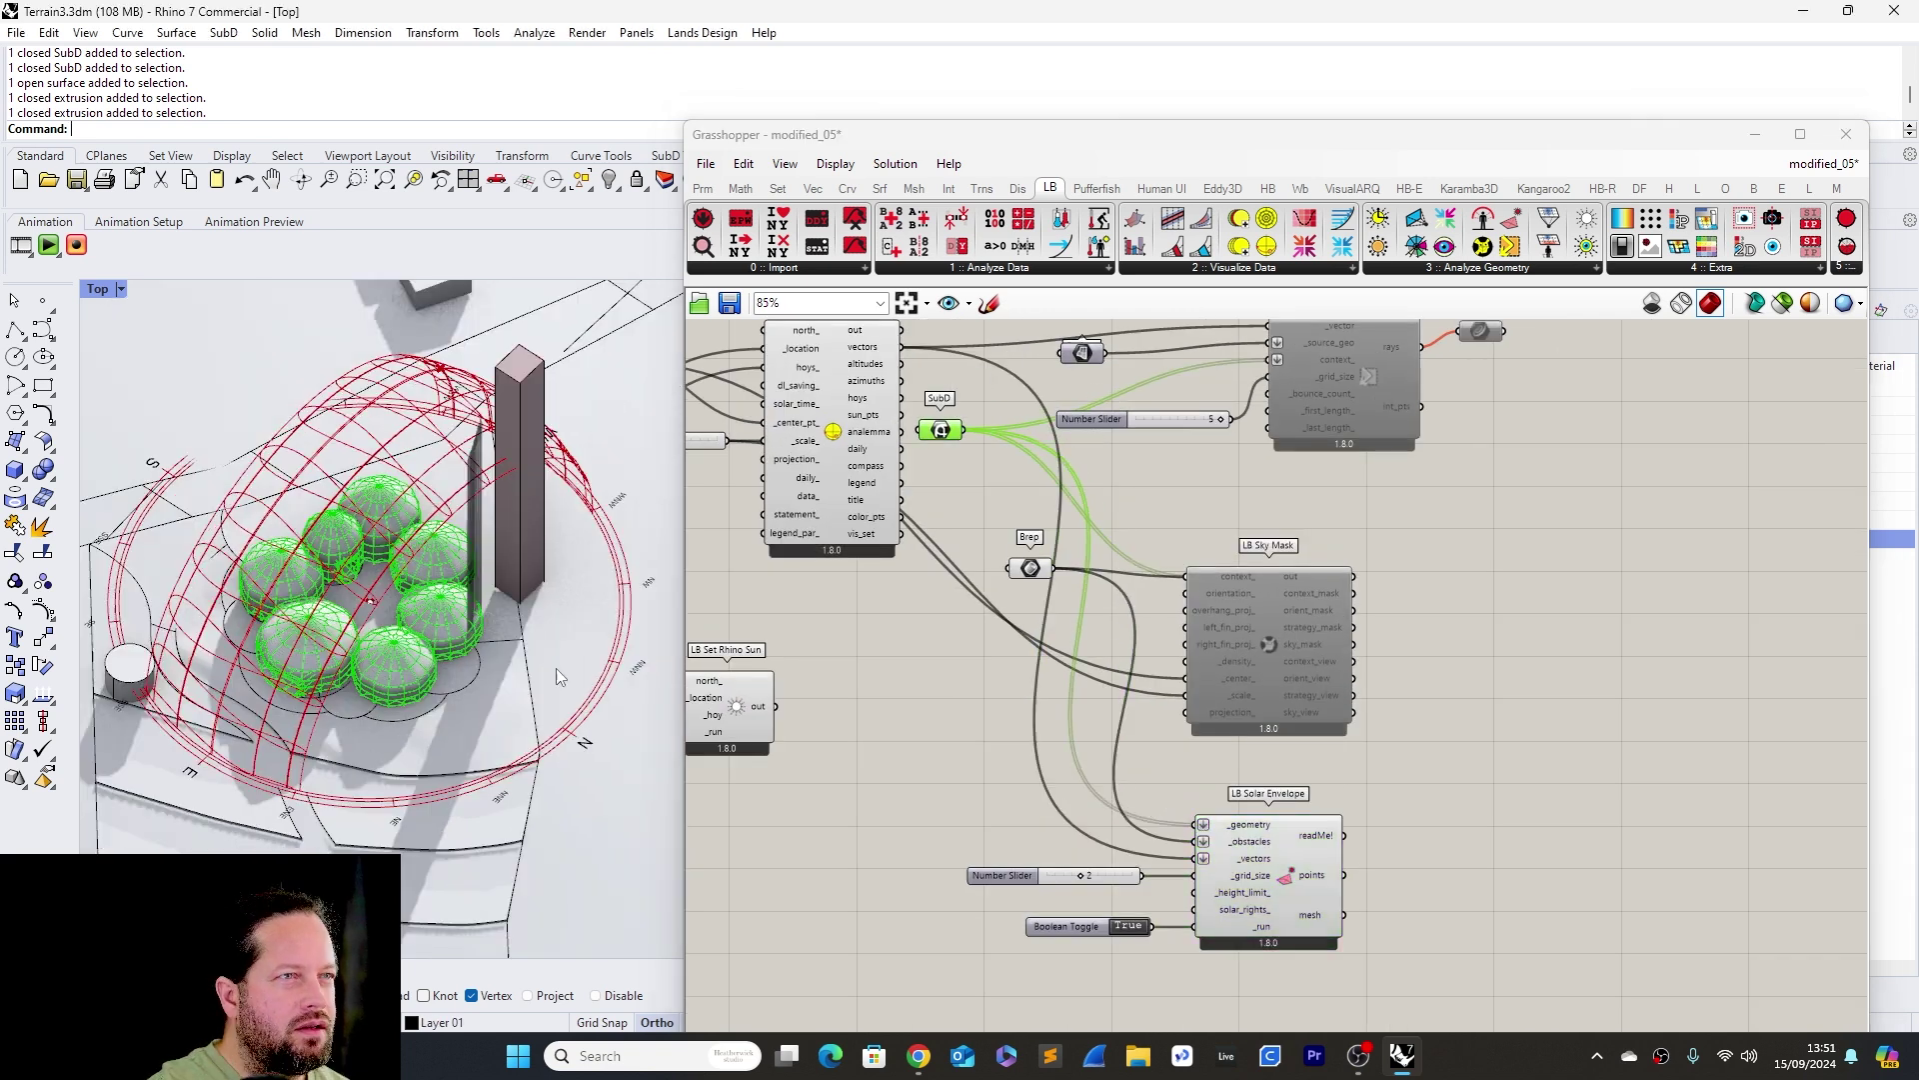
Examine the solar envelope mesh between the domes and the tall tower up close
scroll(540, 650, up, 5)
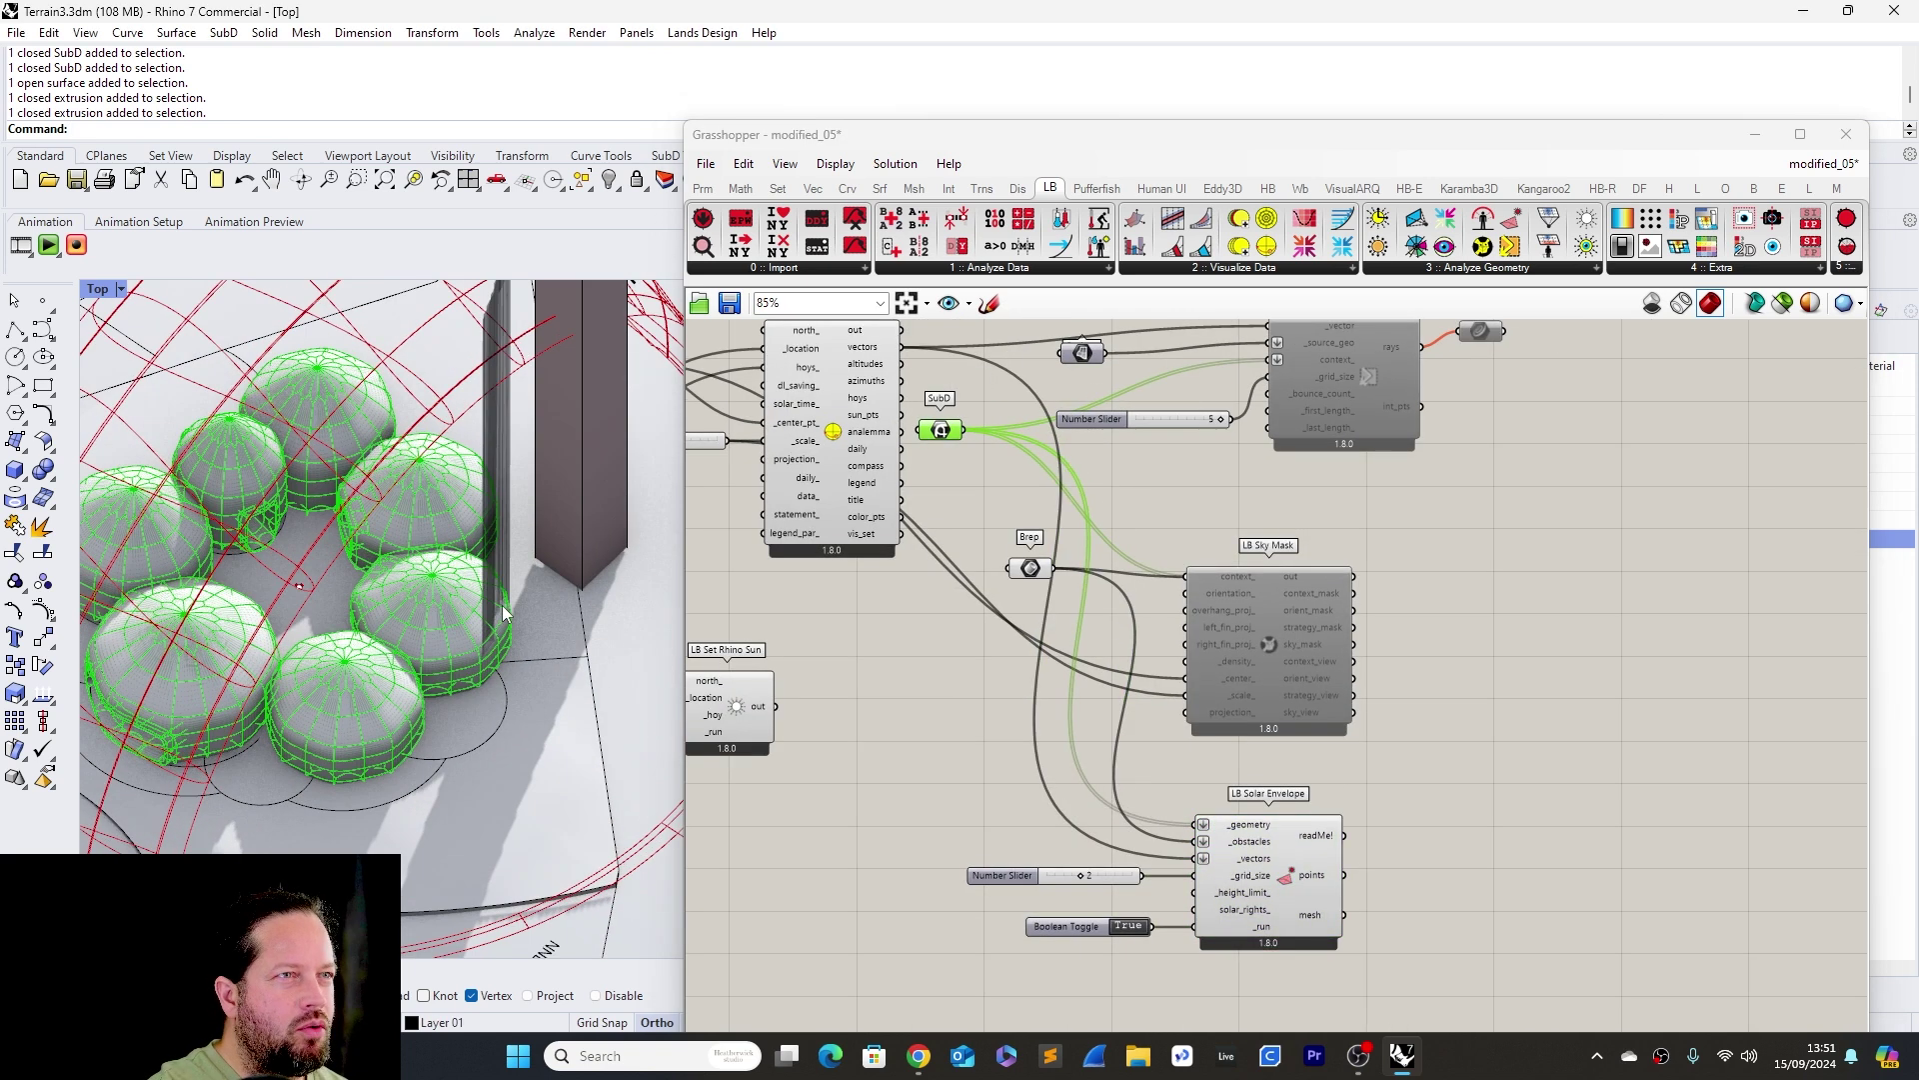
scroll(502, 615, down, 5)
scroll(542, 380, up, 3)
scroll(542, 378, up, 3)
scroll(489, 592, up, 2)
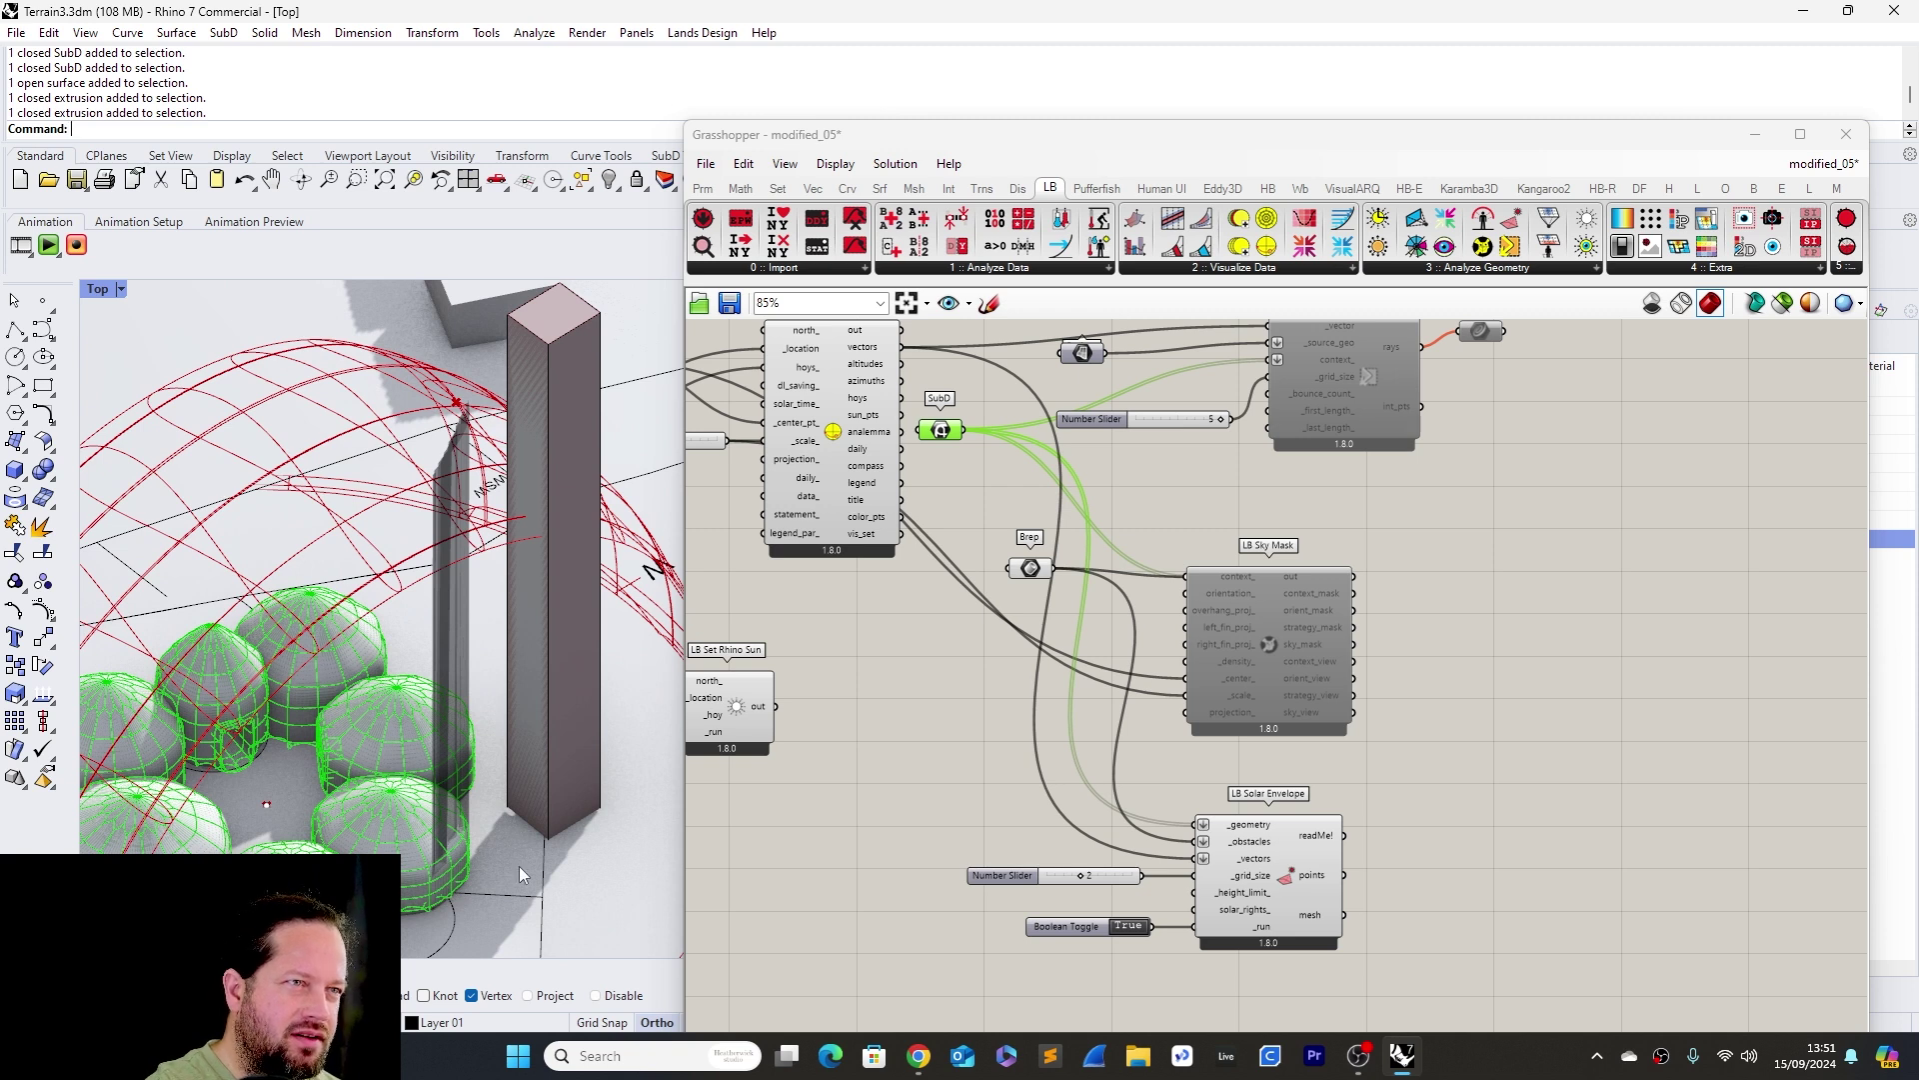
scroll(1259, 579, down, 5)
Set the hour slider of LB Calculate HOY to 14
scroll(1010, 675, up, 4)
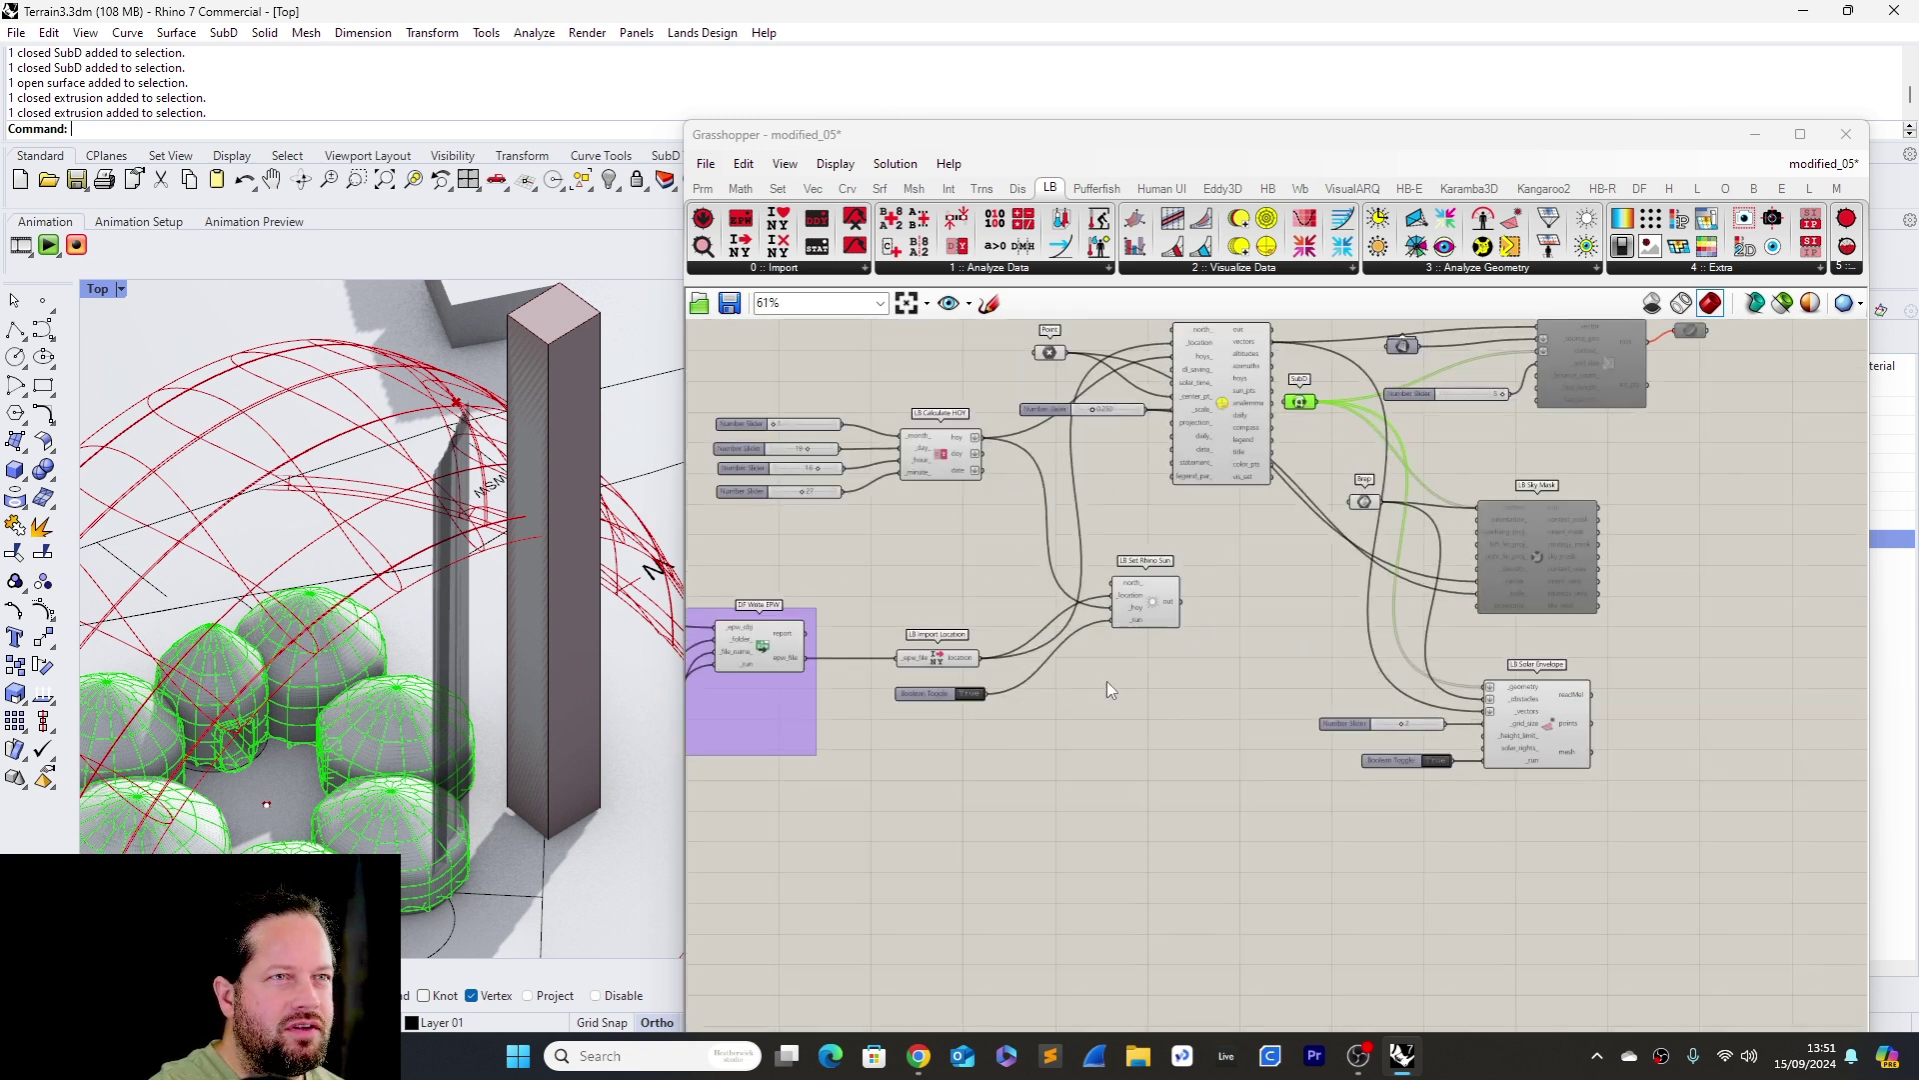
scroll(1455, 692, down, 3)
scroll(1000, 687, up, 4)
scroll(1343, 702, up, 5)
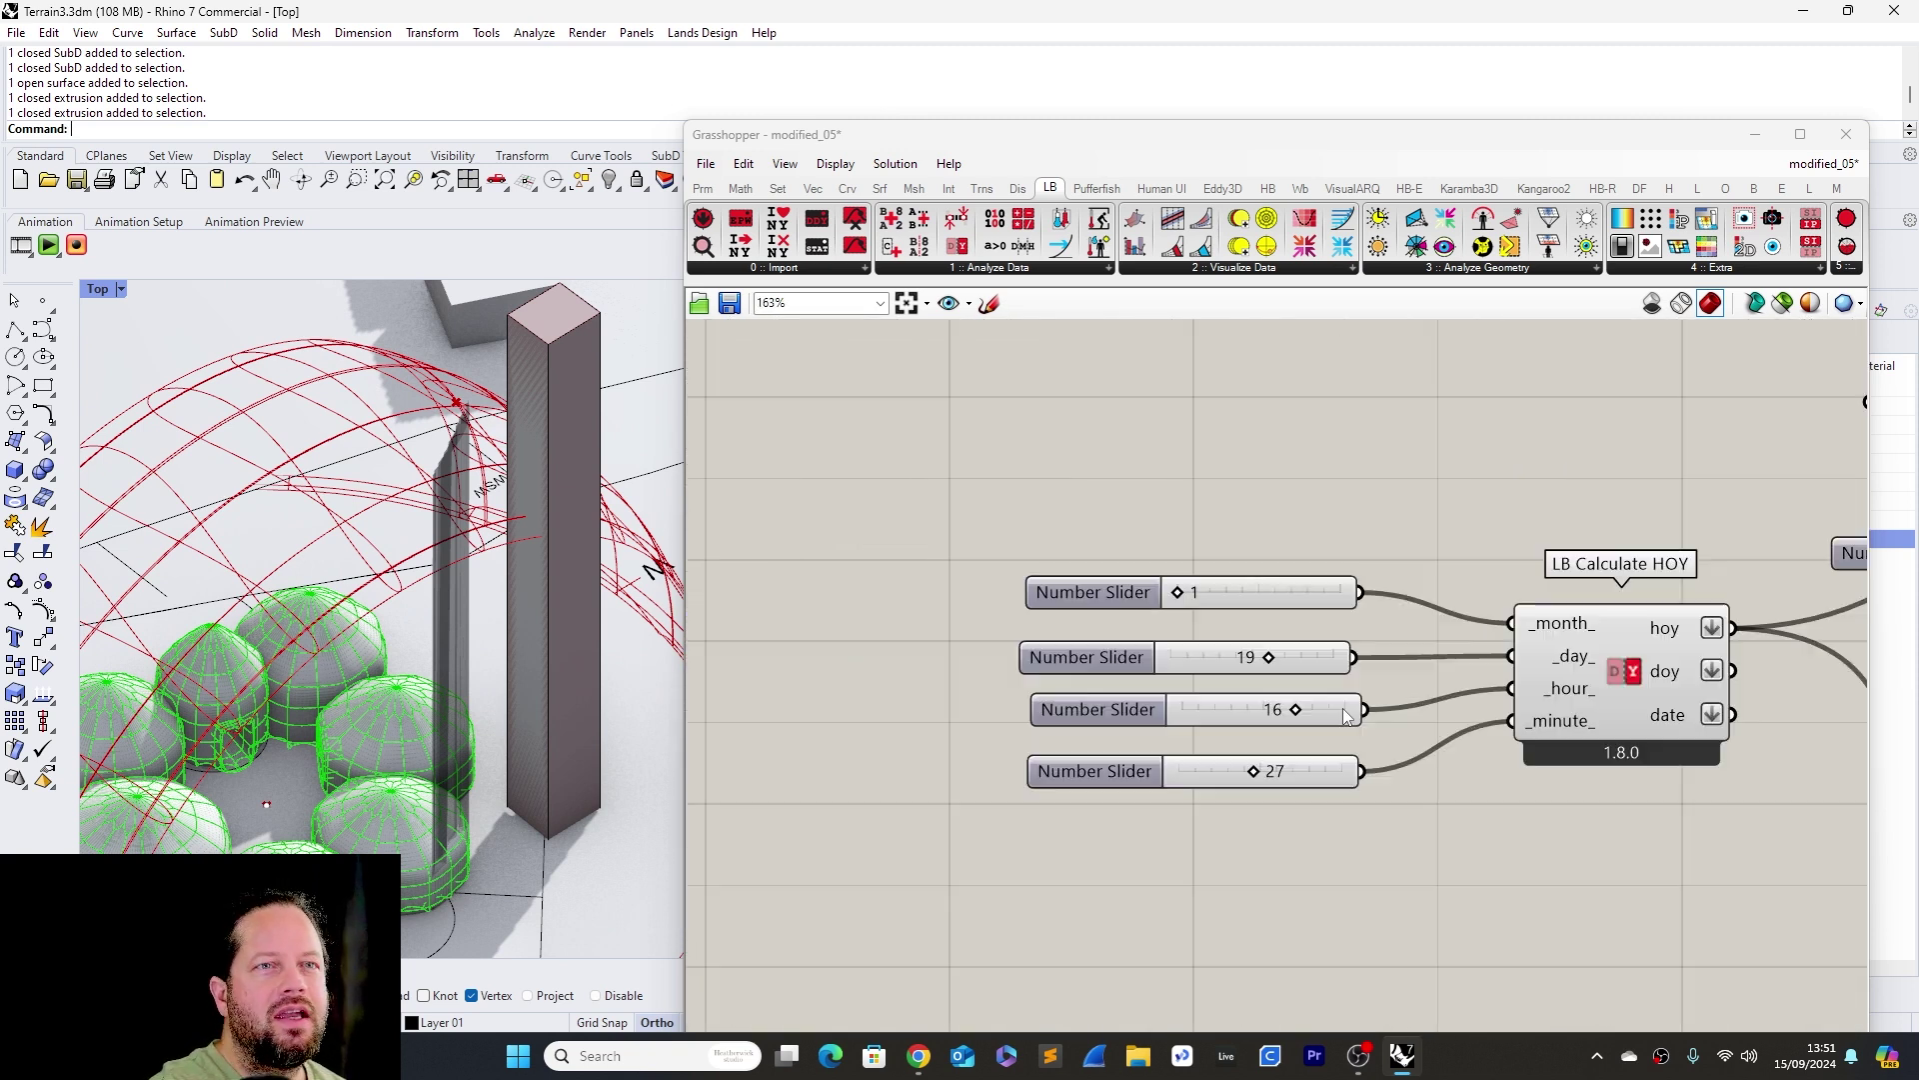
drag(1262, 683, 1172, 683)
Set the Solar Envelope's grid size slider to 5 and disable the LB Solar Envelope component
scroll(1102, 705, down, 4)
scroll(1102, 706, down, 3)
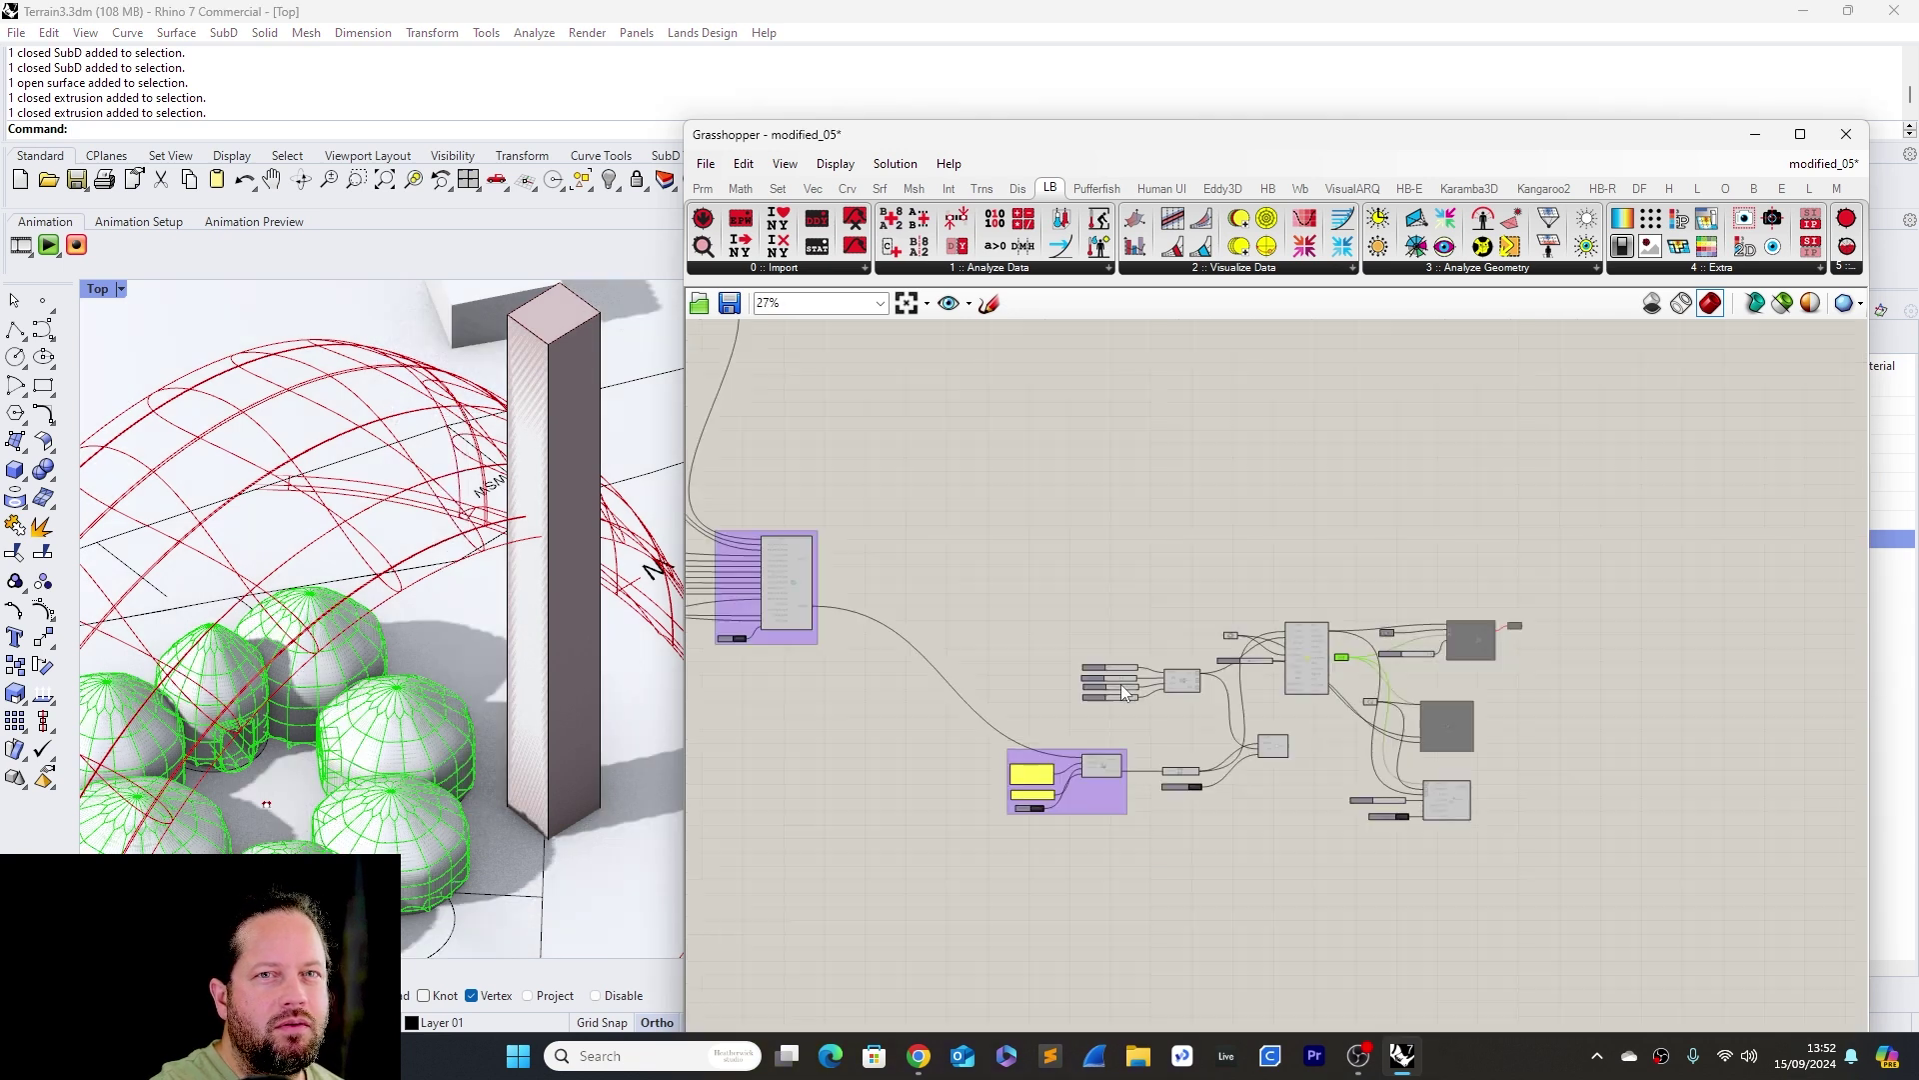
scroll(1423, 824, up, 6)
scroll(1420, 835, up, 2)
scroll(1243, 798, down, 5)
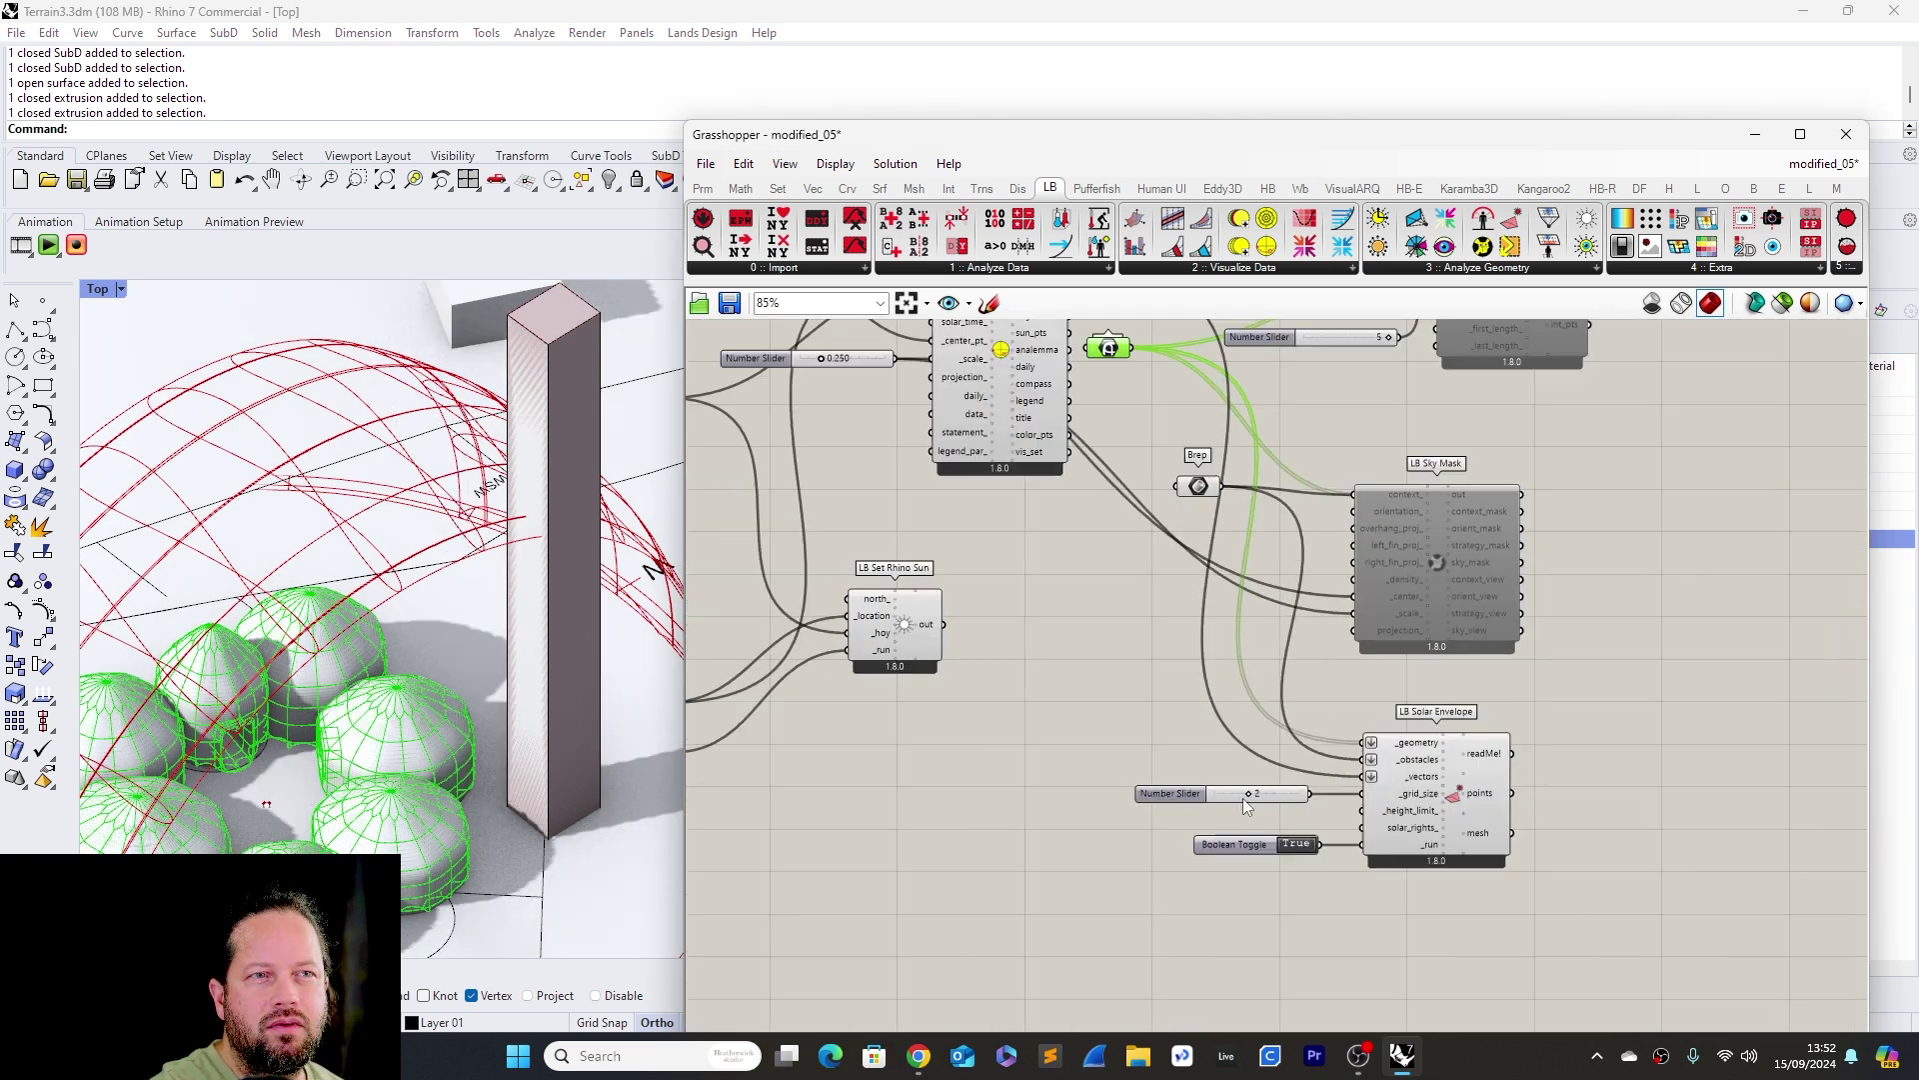
scroll(1277, 783, up, 3)
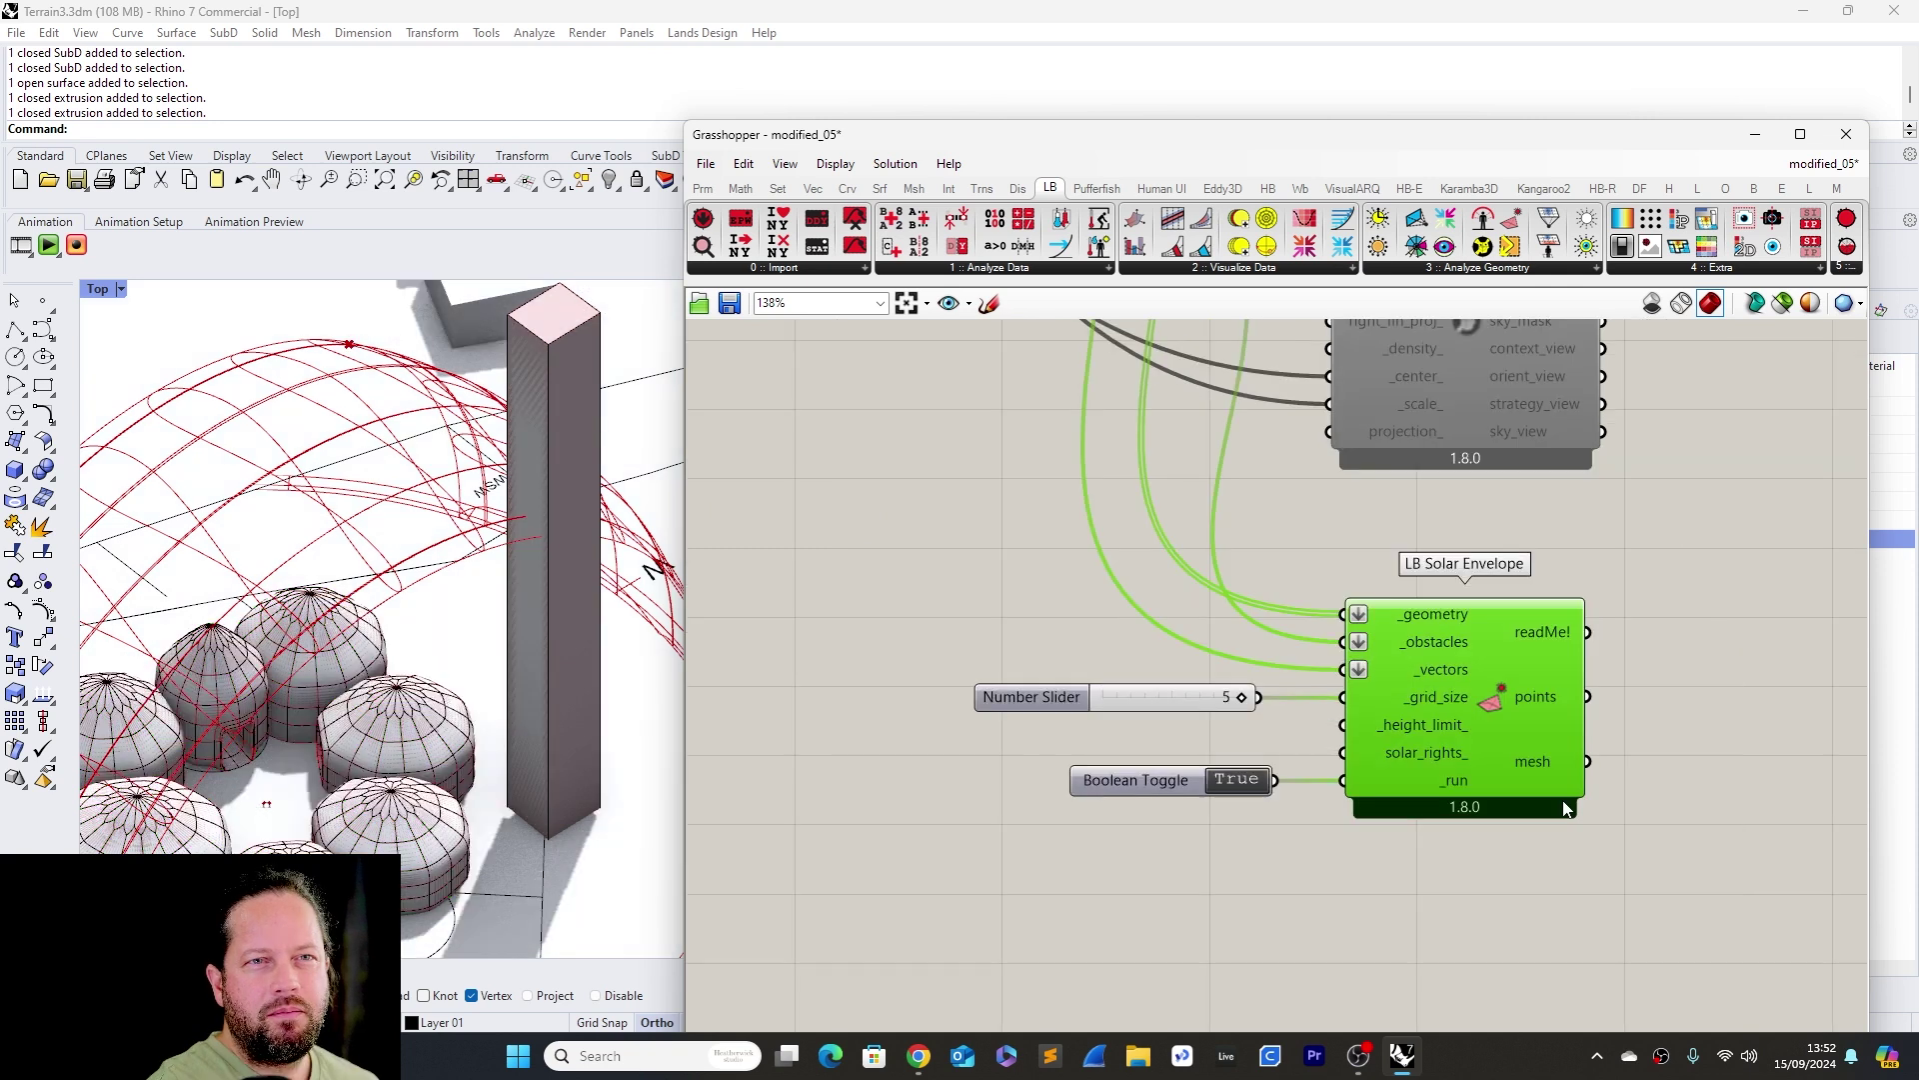
right_click(1499, 663)
click(1591, 752)
Set the LB Calculate HOY sliders to month 4, day 28 and hour 13
scroll(1605, 767, down, 6)
scroll(1371, 668, up, 1)
scroll(1277, 644, up, 7)
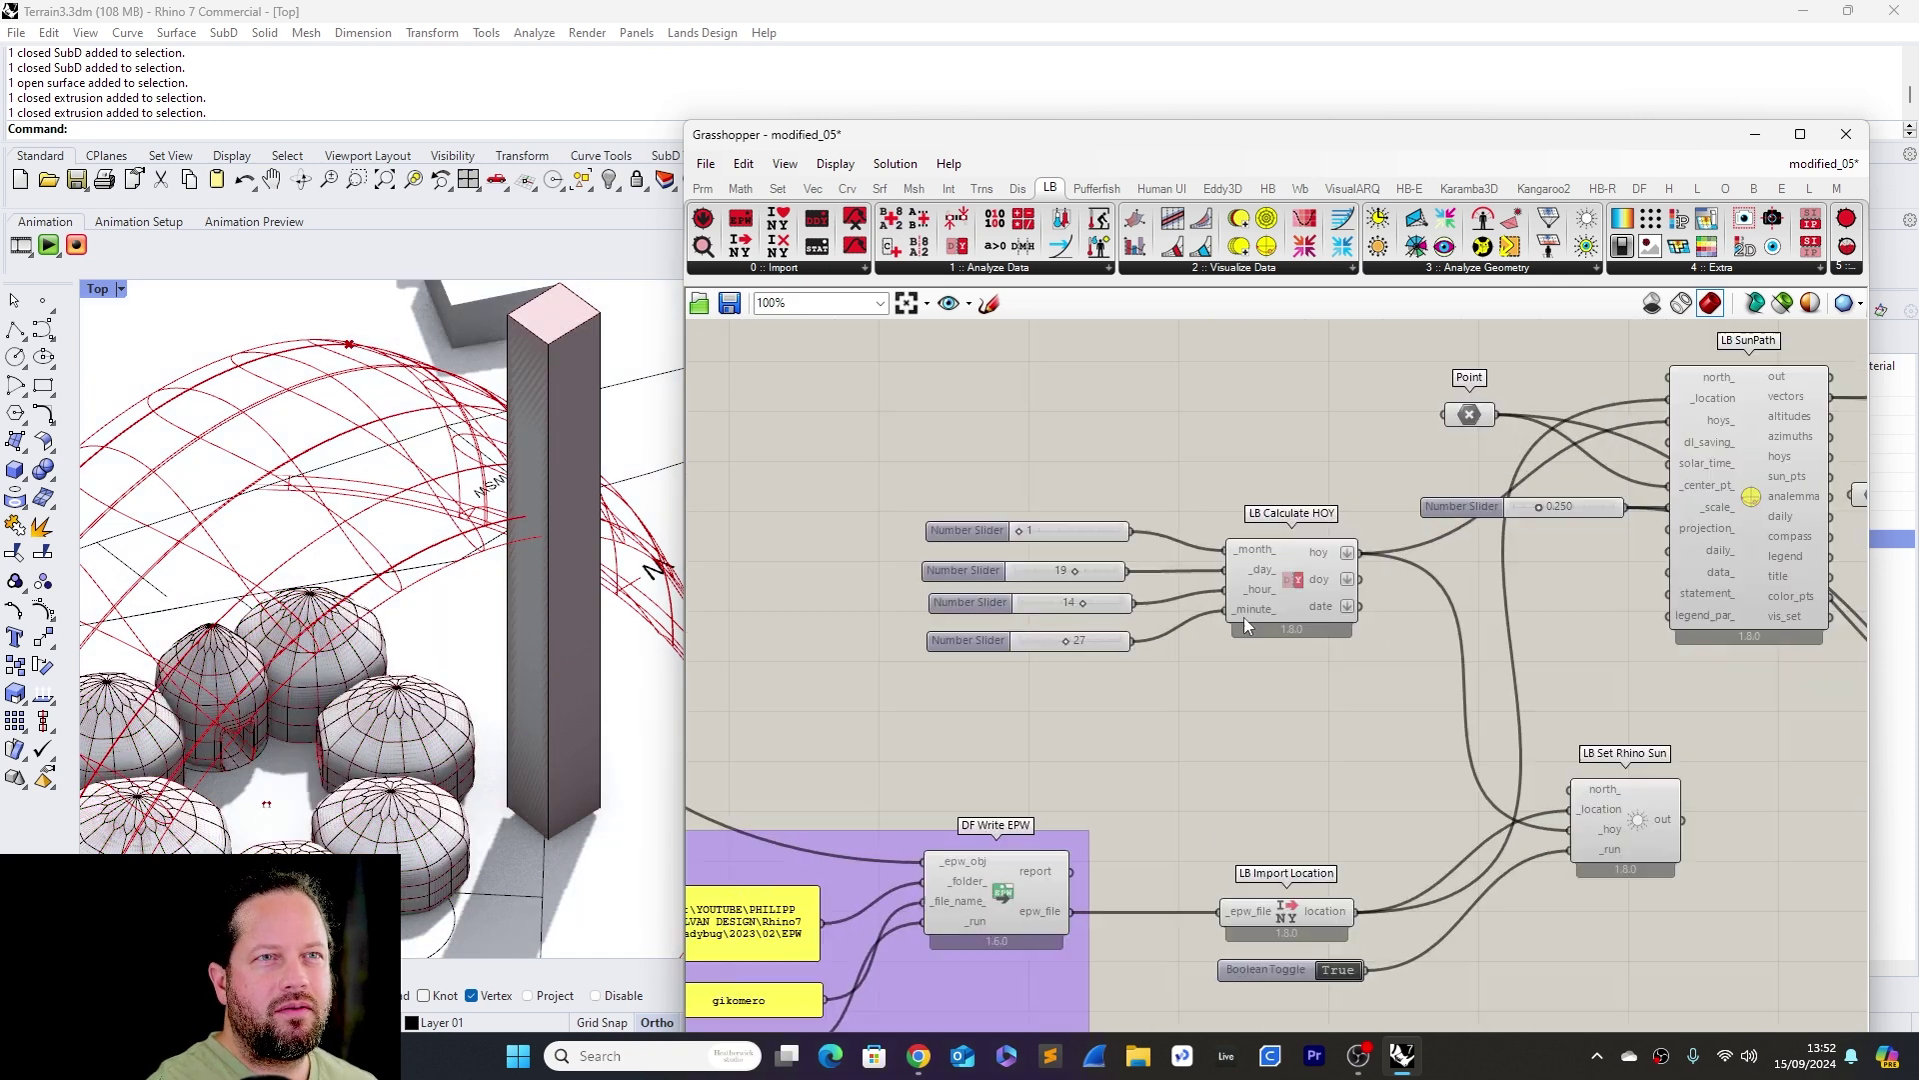
drag(1193, 612, 1179, 612)
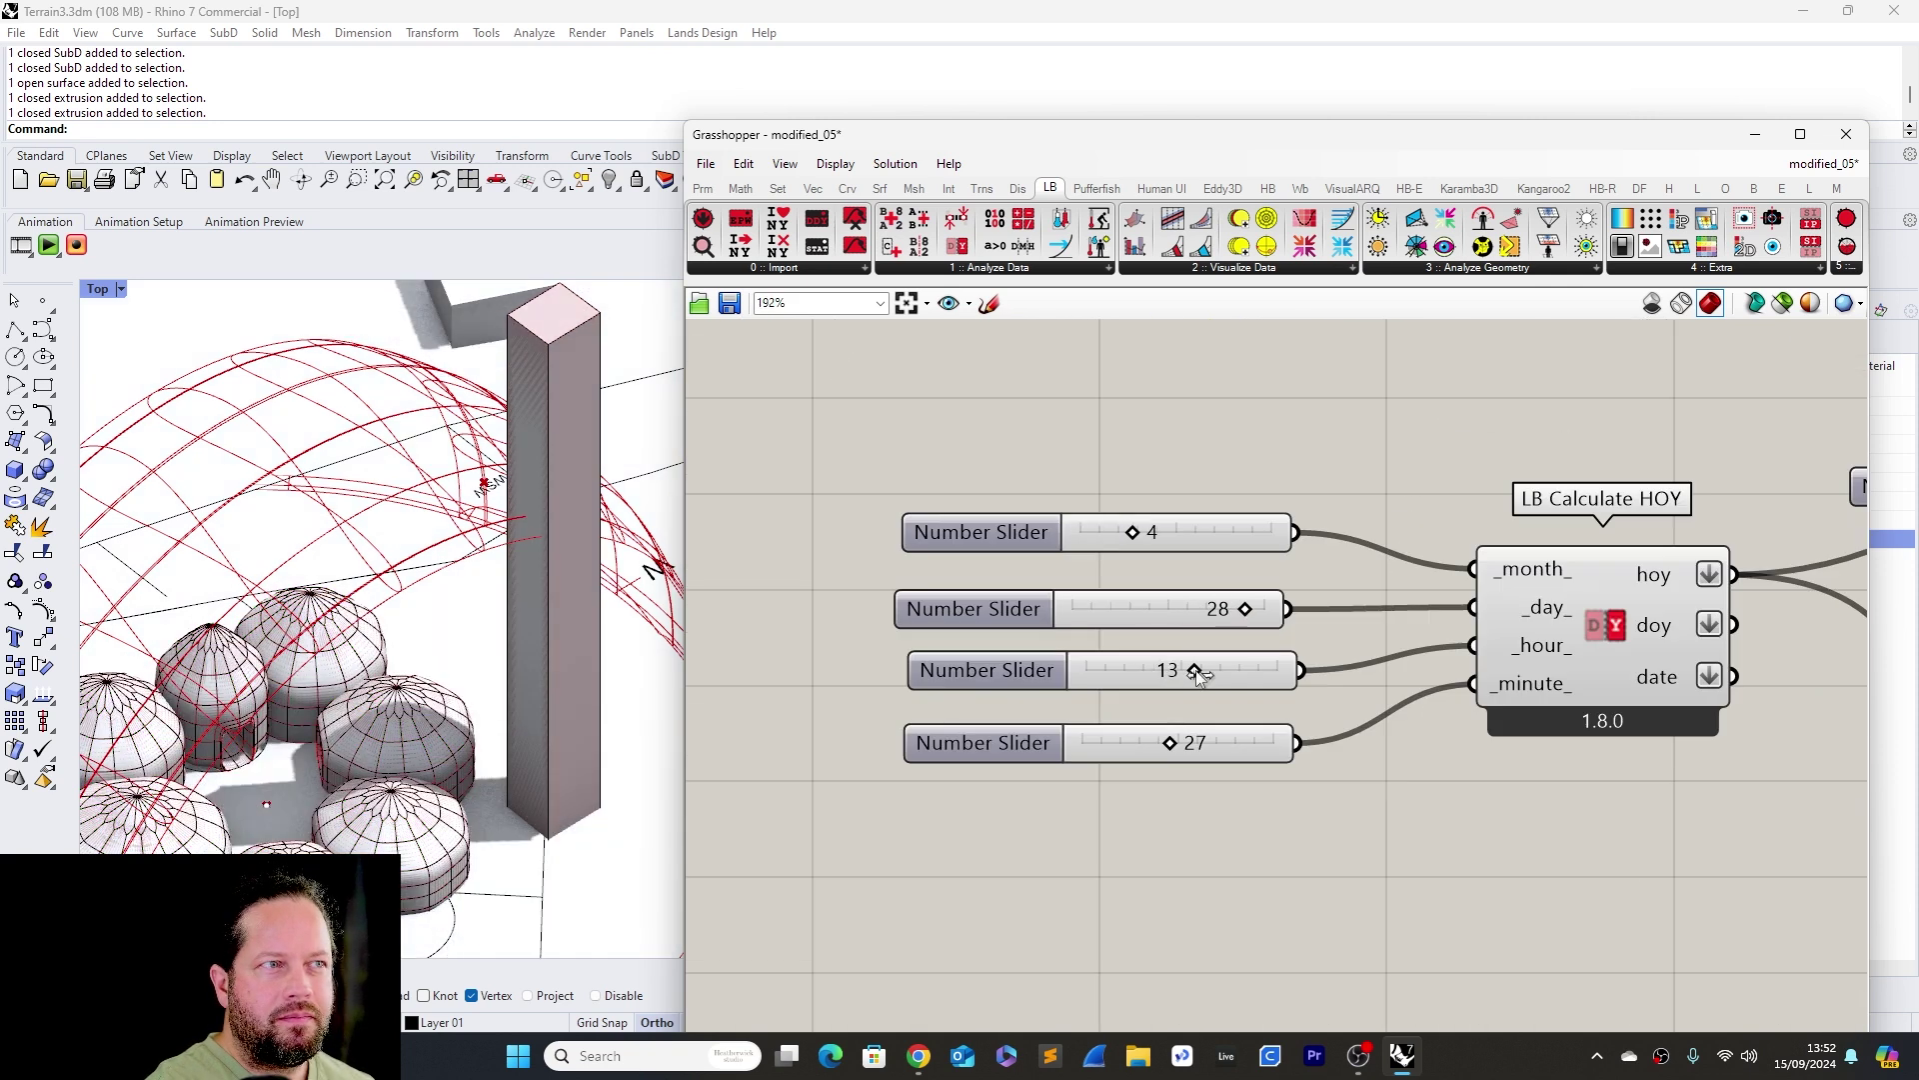
Enable the LB Solar Envelope component again to recalculate it for the changed sun position
scroll(1199, 676, down, 3)
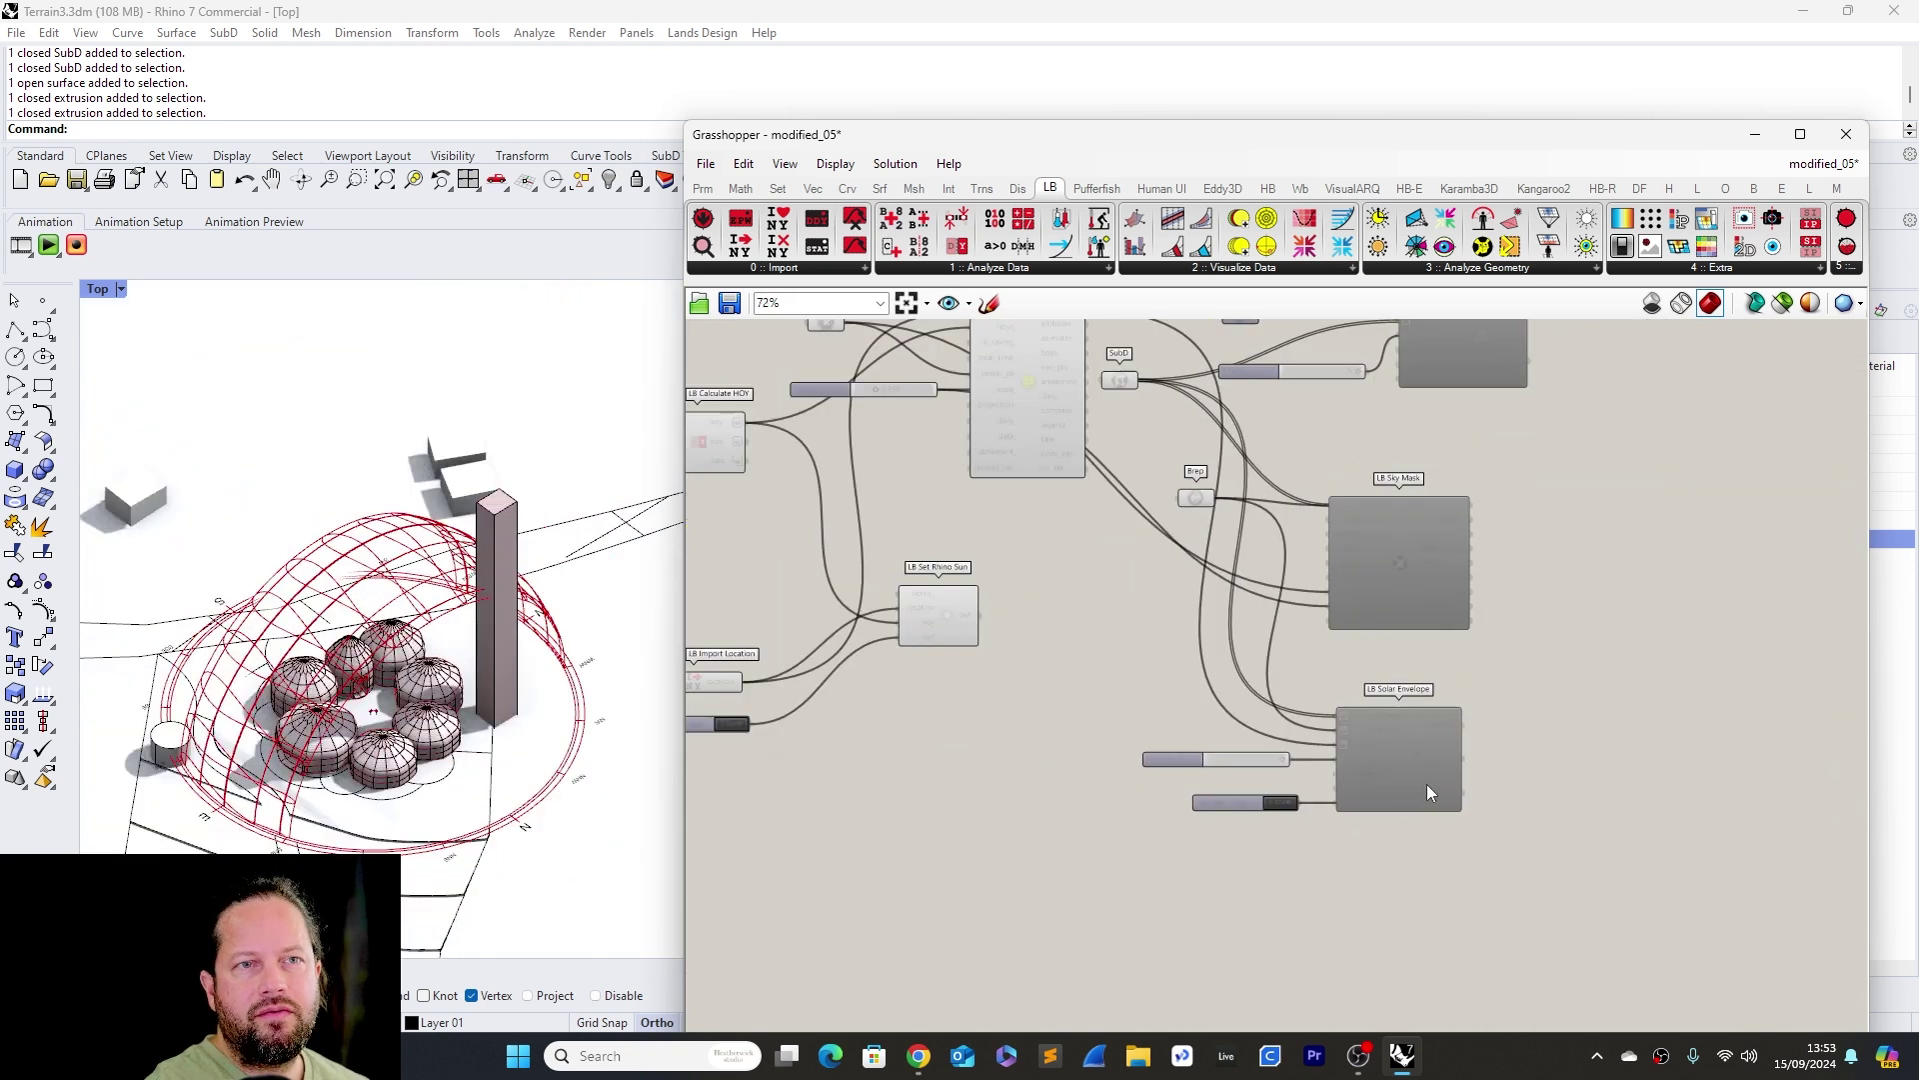
scroll(1409, 690, up, 4)
right_click(1414, 661)
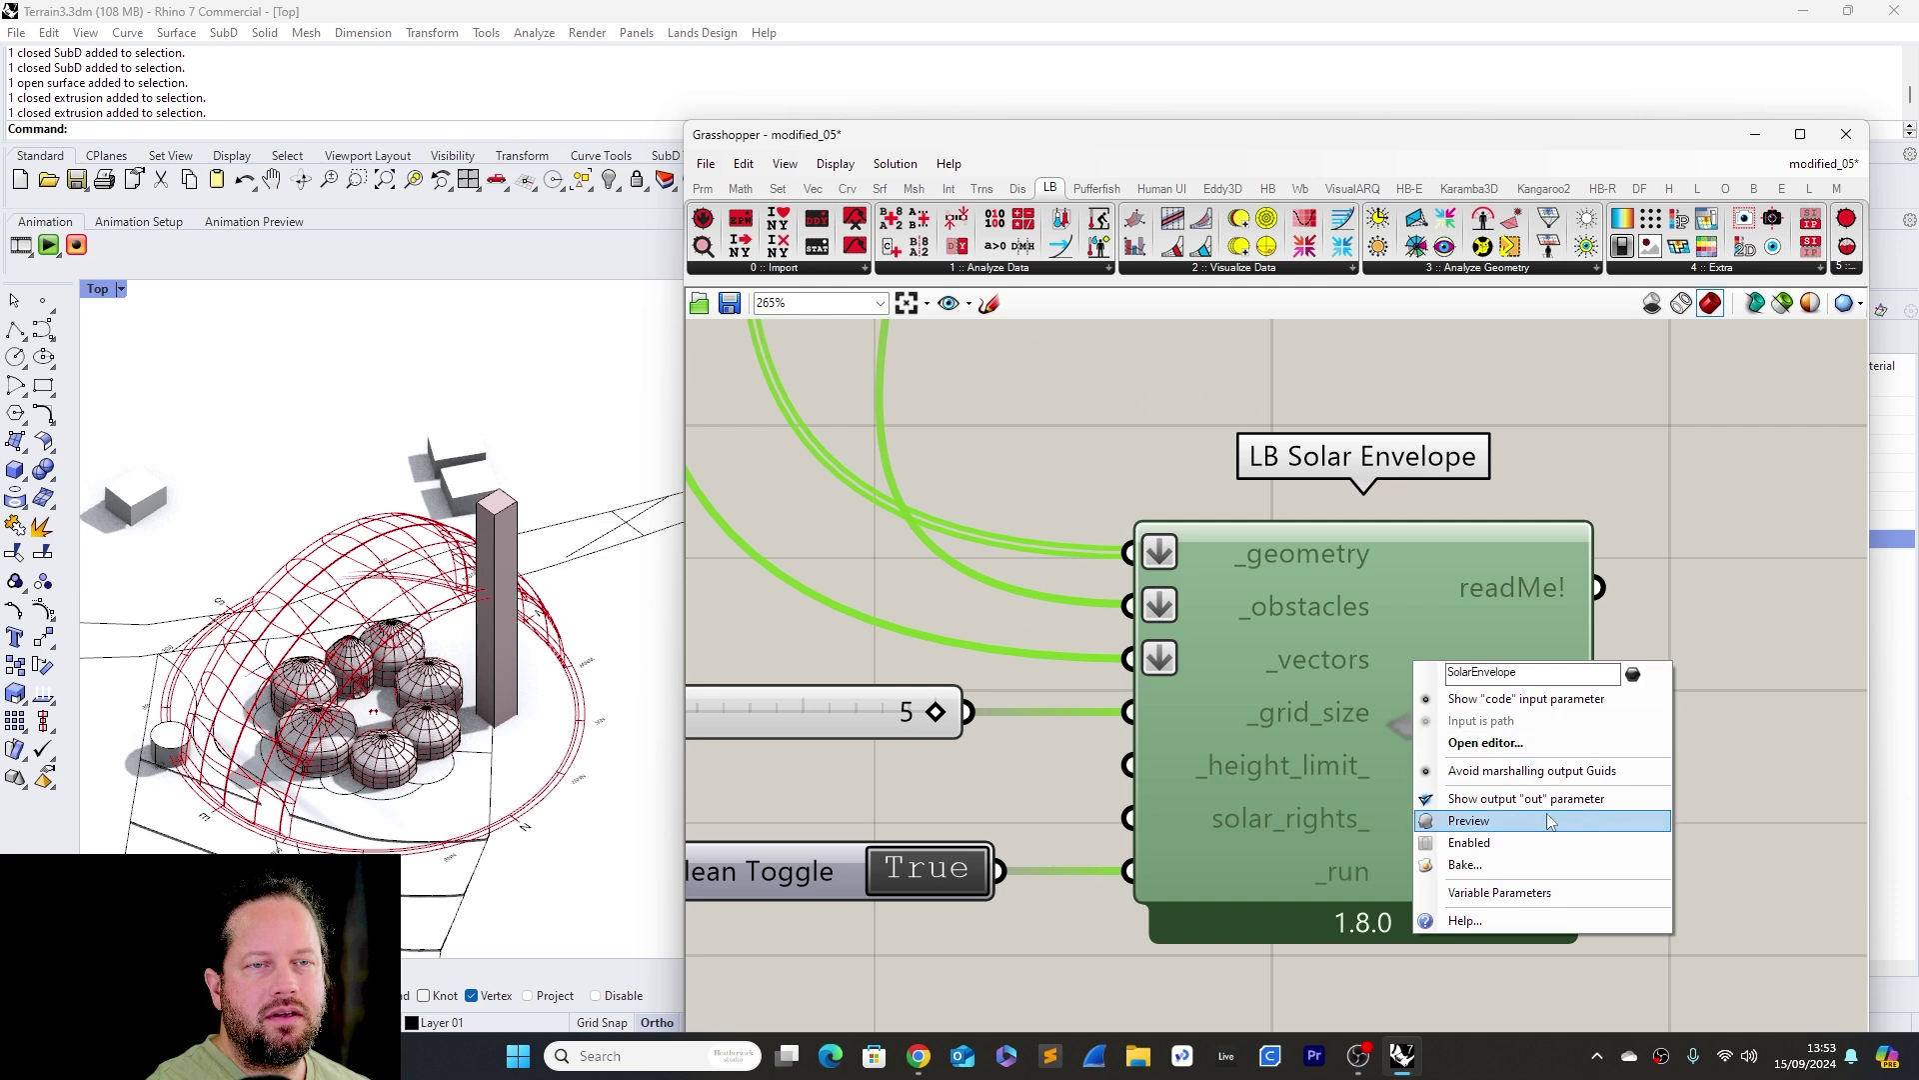
click(1508, 844)
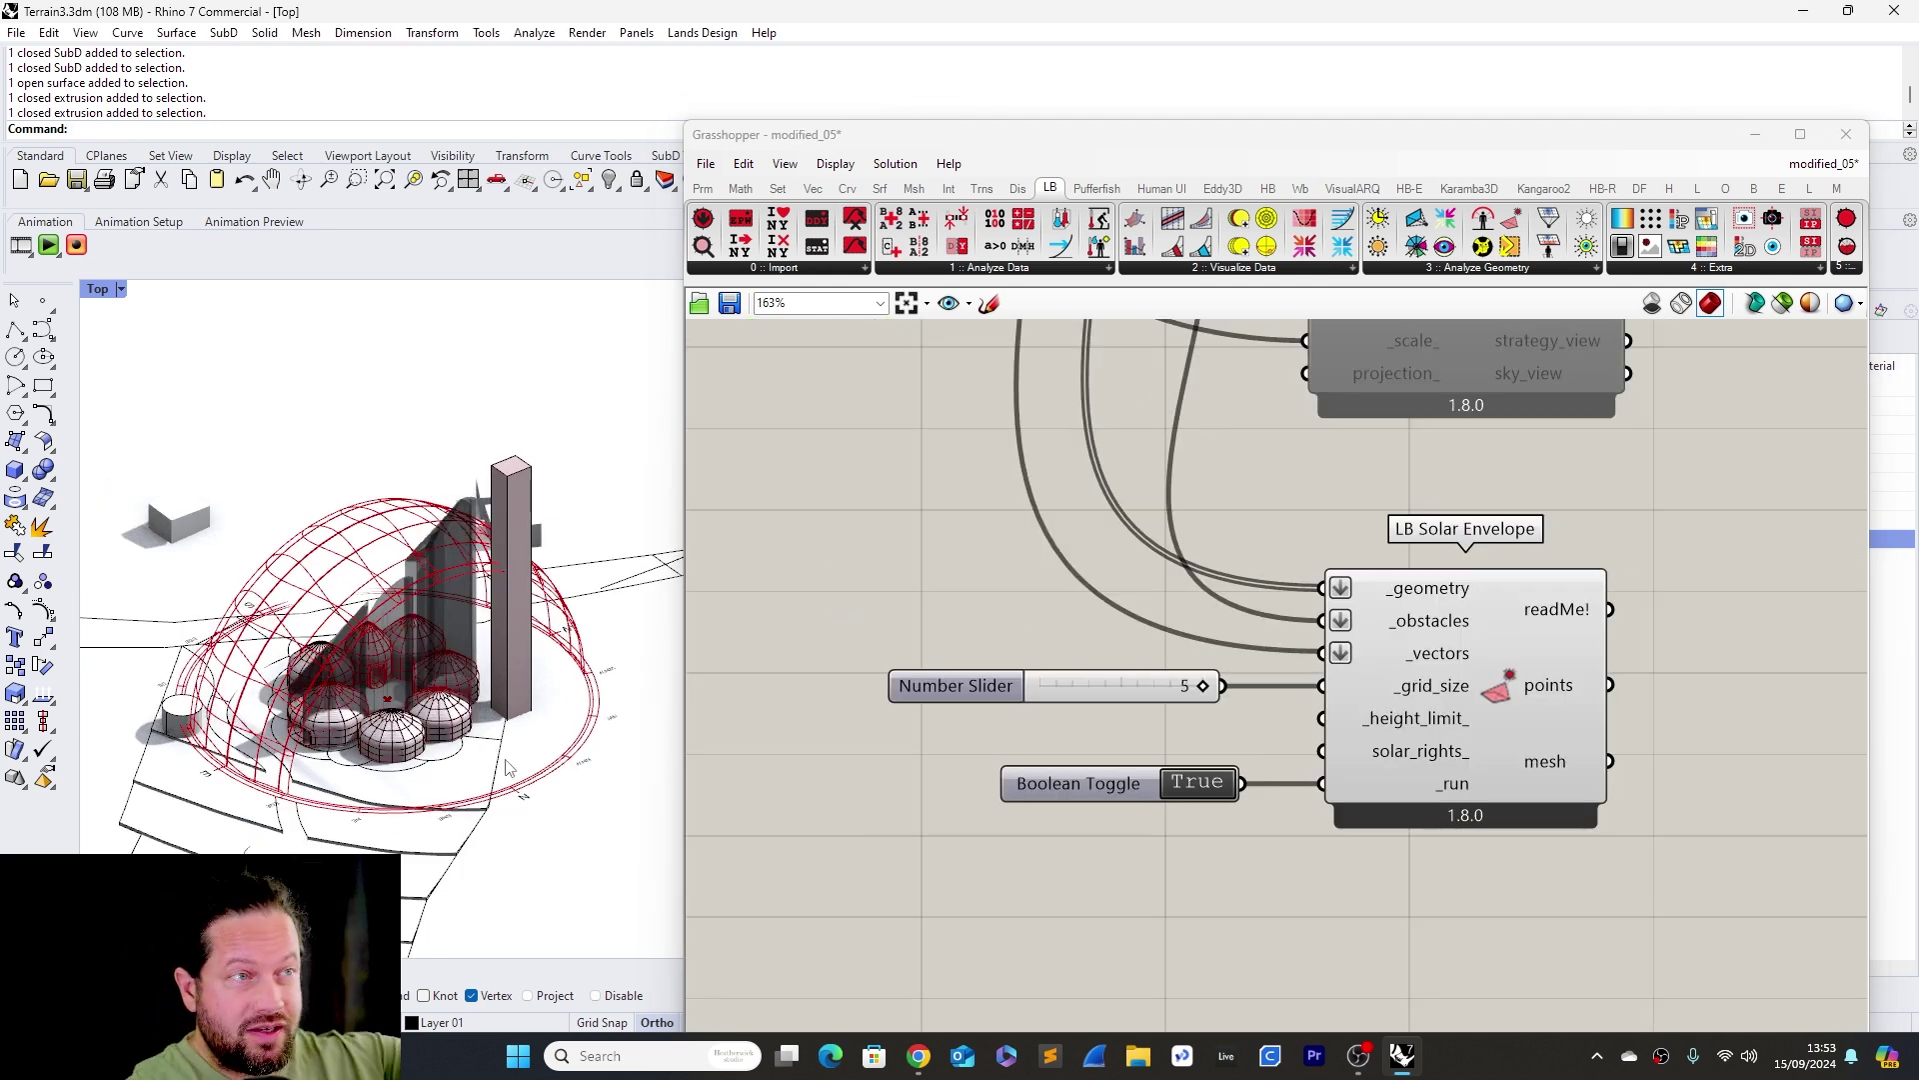
Examine the recalculated solar envelope's height and shape over the domes beside the tower
right_drag(518, 755, 477, 757)
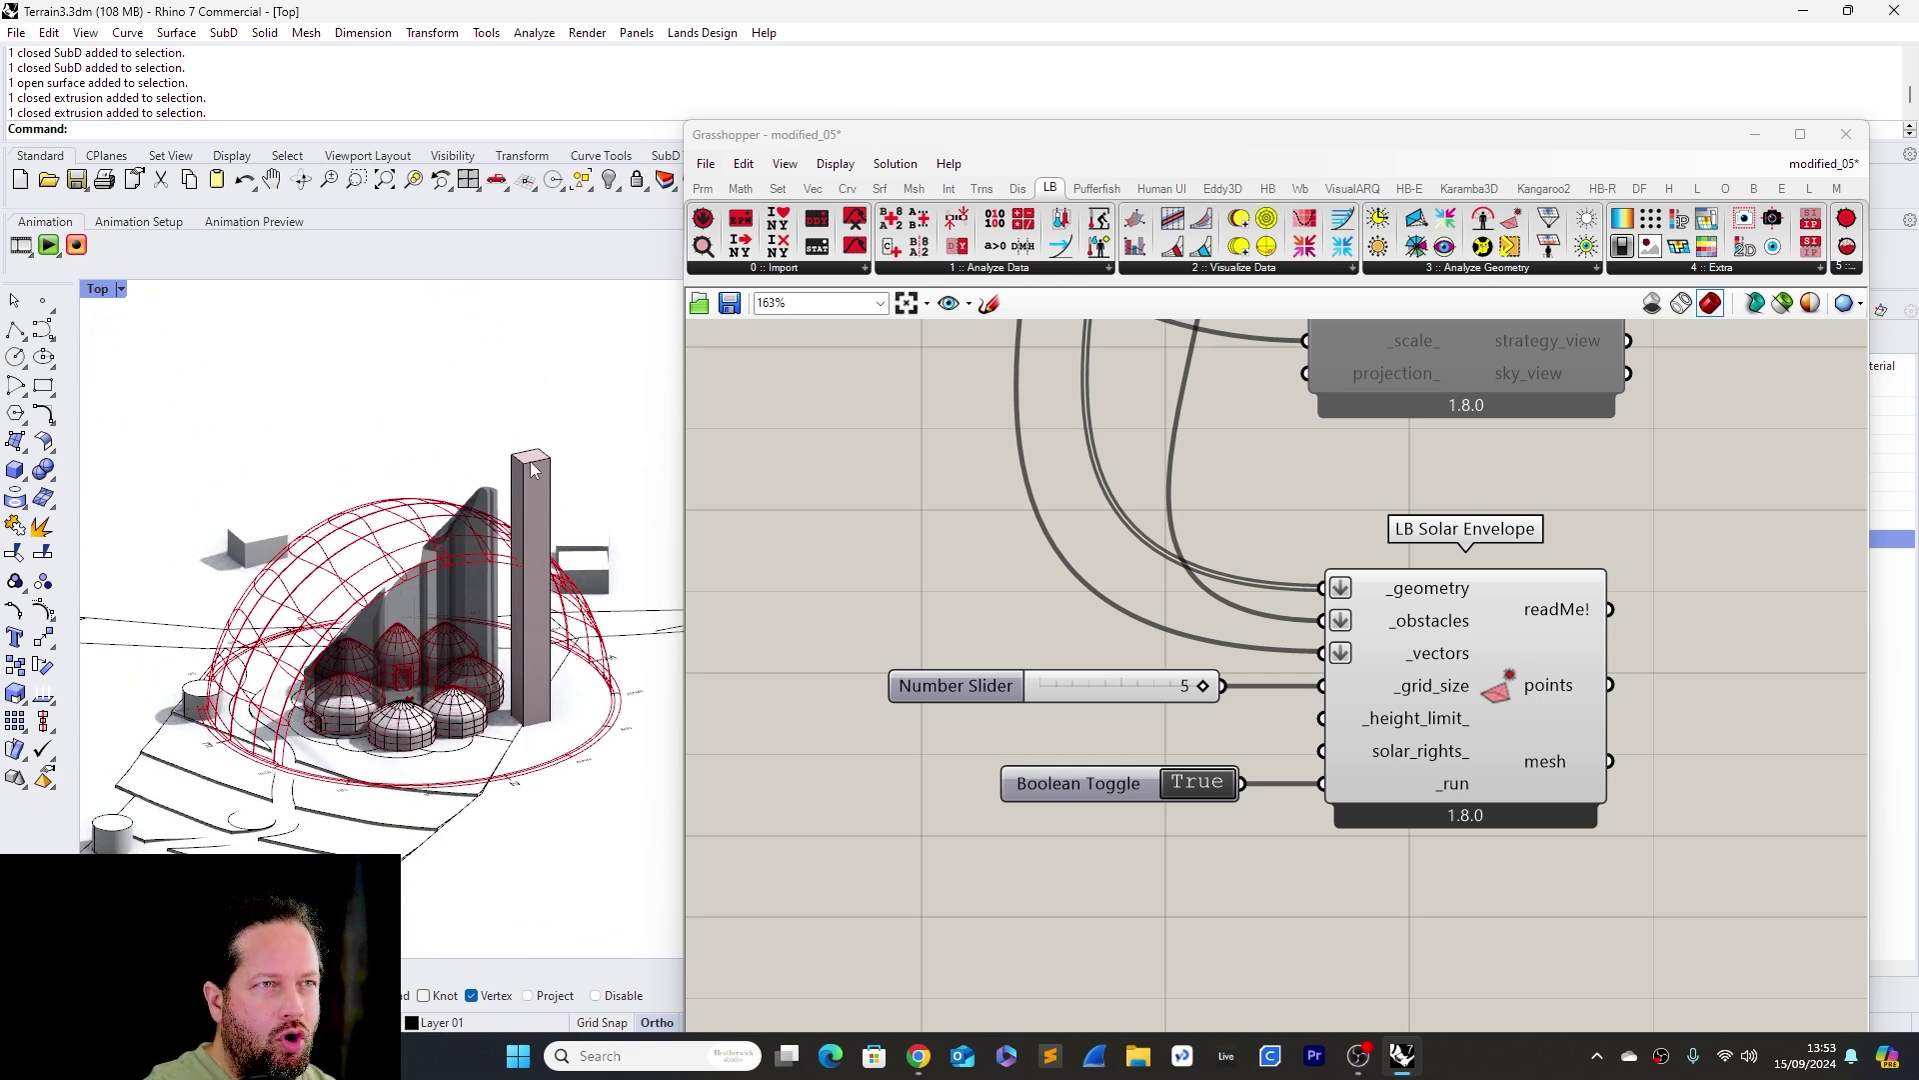
right_drag(532, 469, 500, 753)
scroll(516, 755, up, 8)
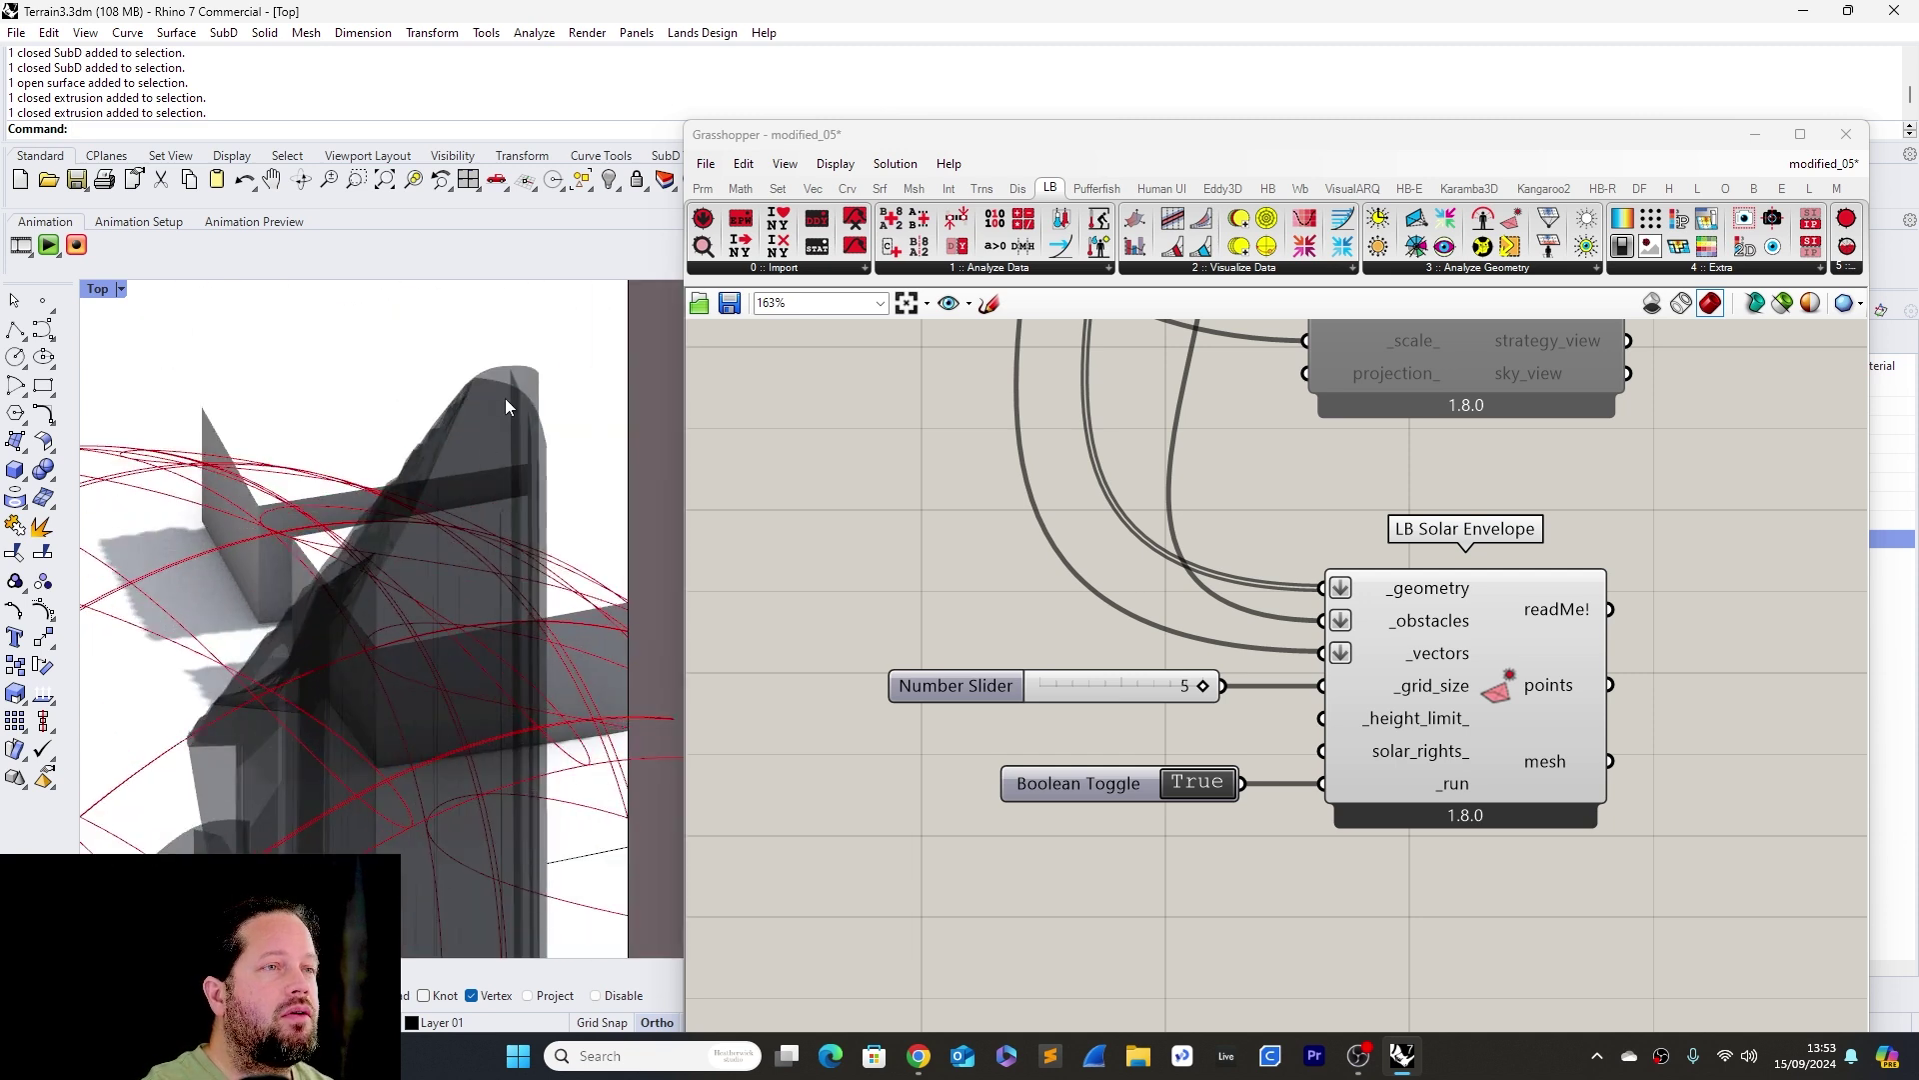
click(515, 428)
click(494, 518)
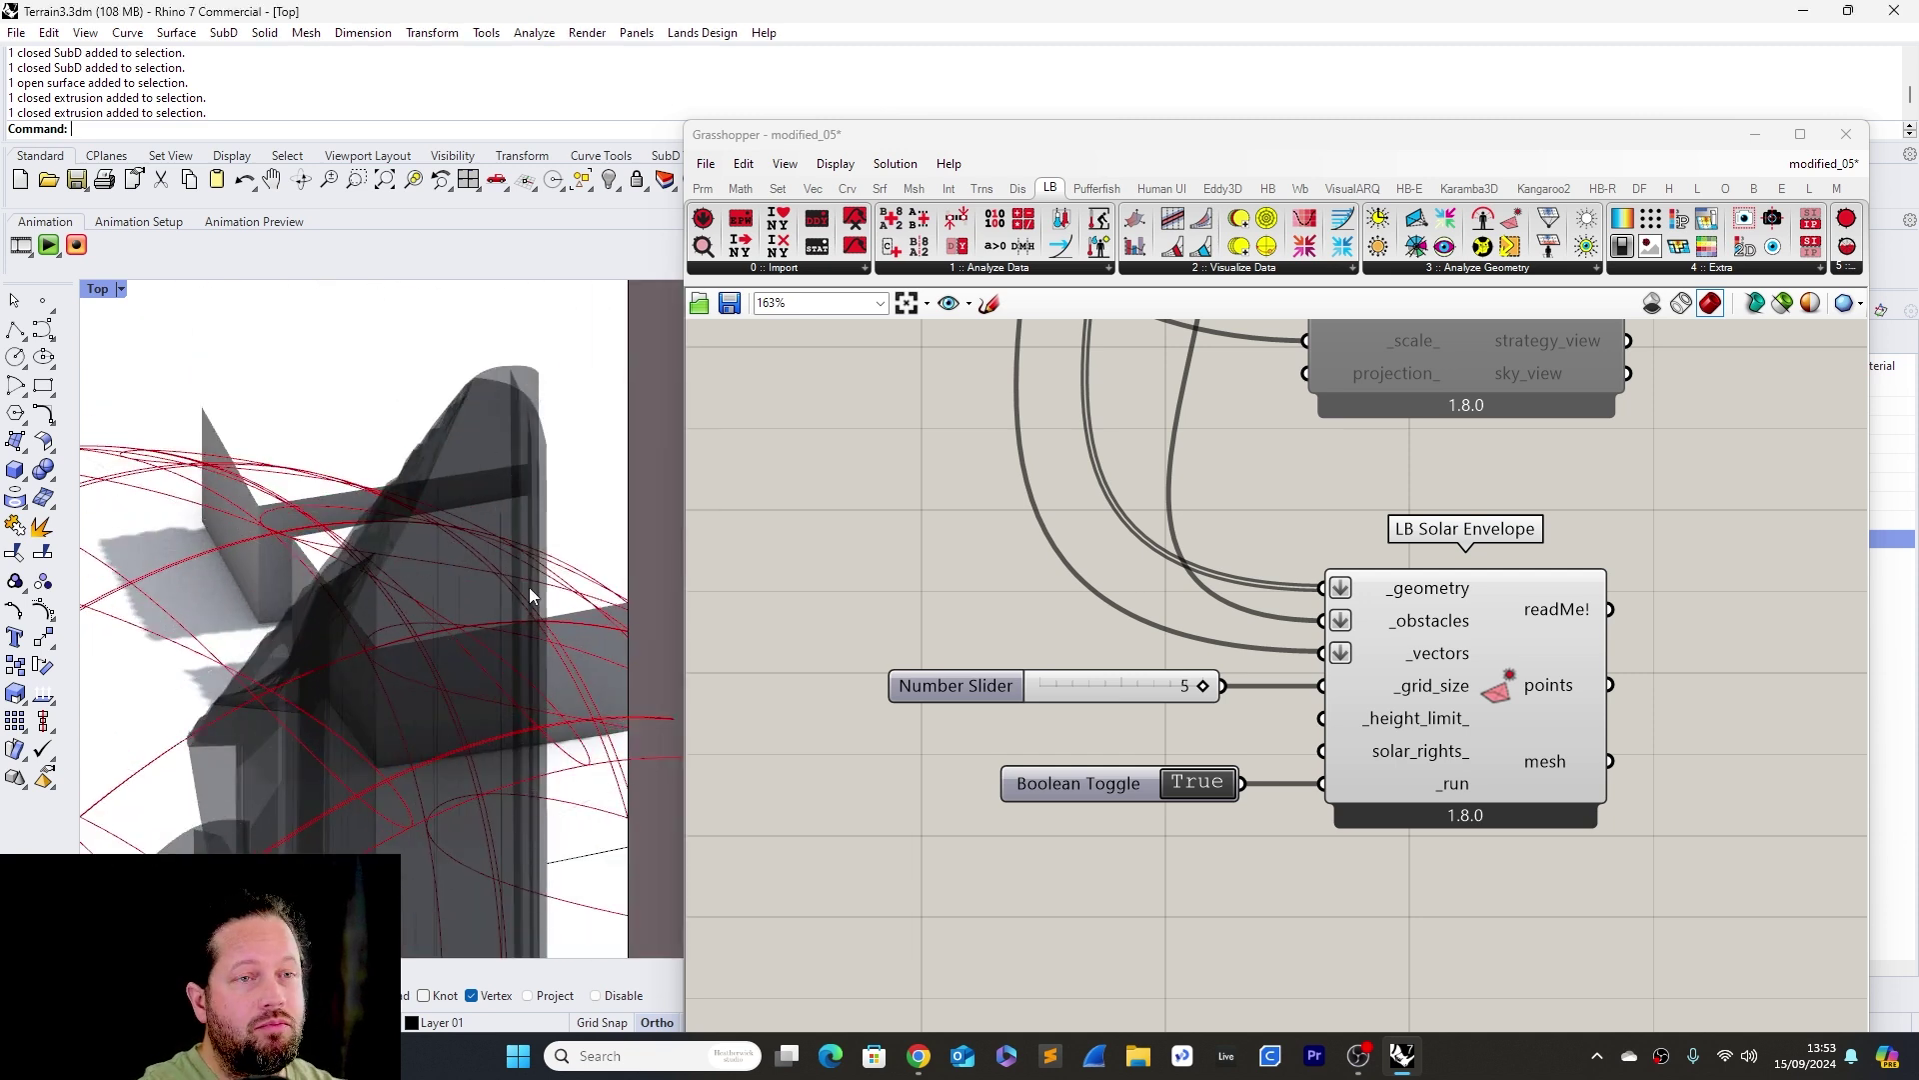
Examine the solar envelope from several angles around the domes and tower, and review the LB Solar Envelope component's inputs
scroll(378, 669, down, 10)
ctrl+shift+right_drag(377, 669, 478, 883)
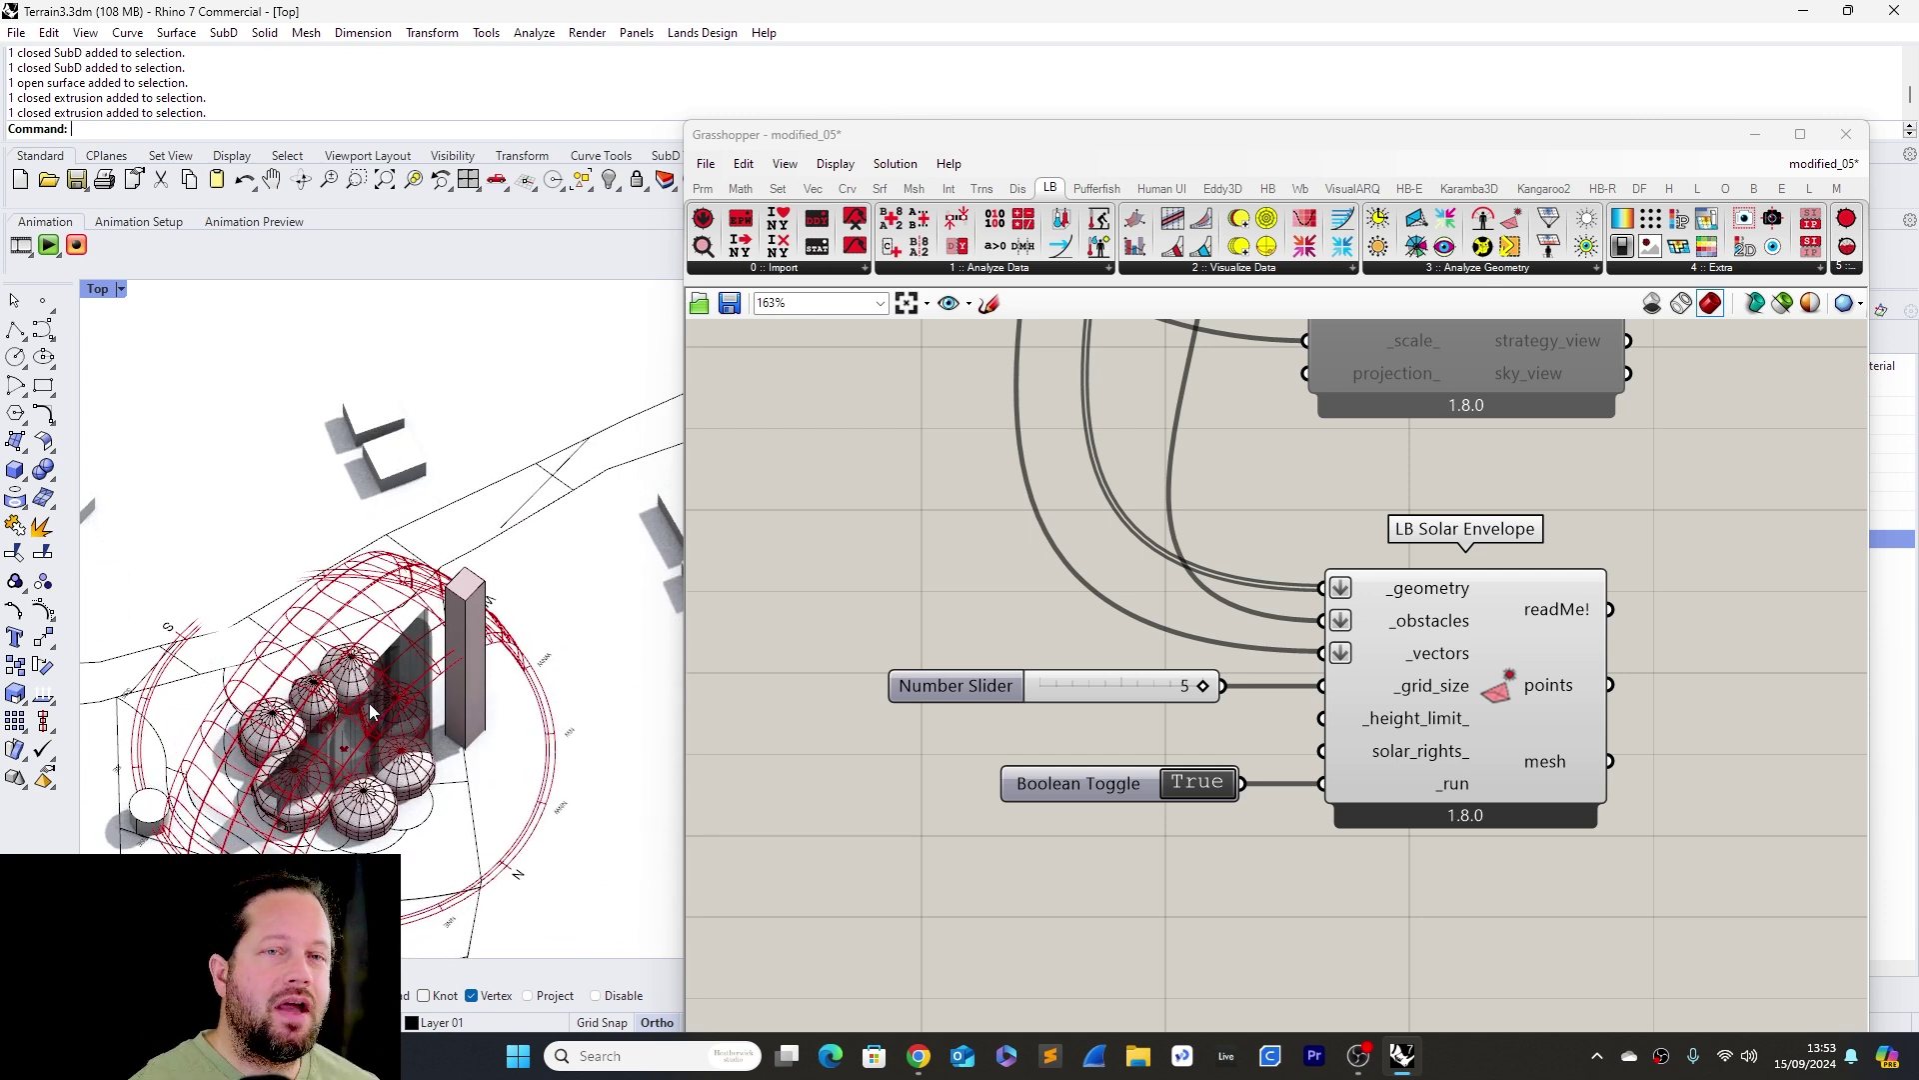
mouse_move(278, 689)
ctrl+shift+right_down()
mouse_move(275, 807)
mouse_move(267, 646)
mouse_move(256, 688)
ctrl+shift+right_up()
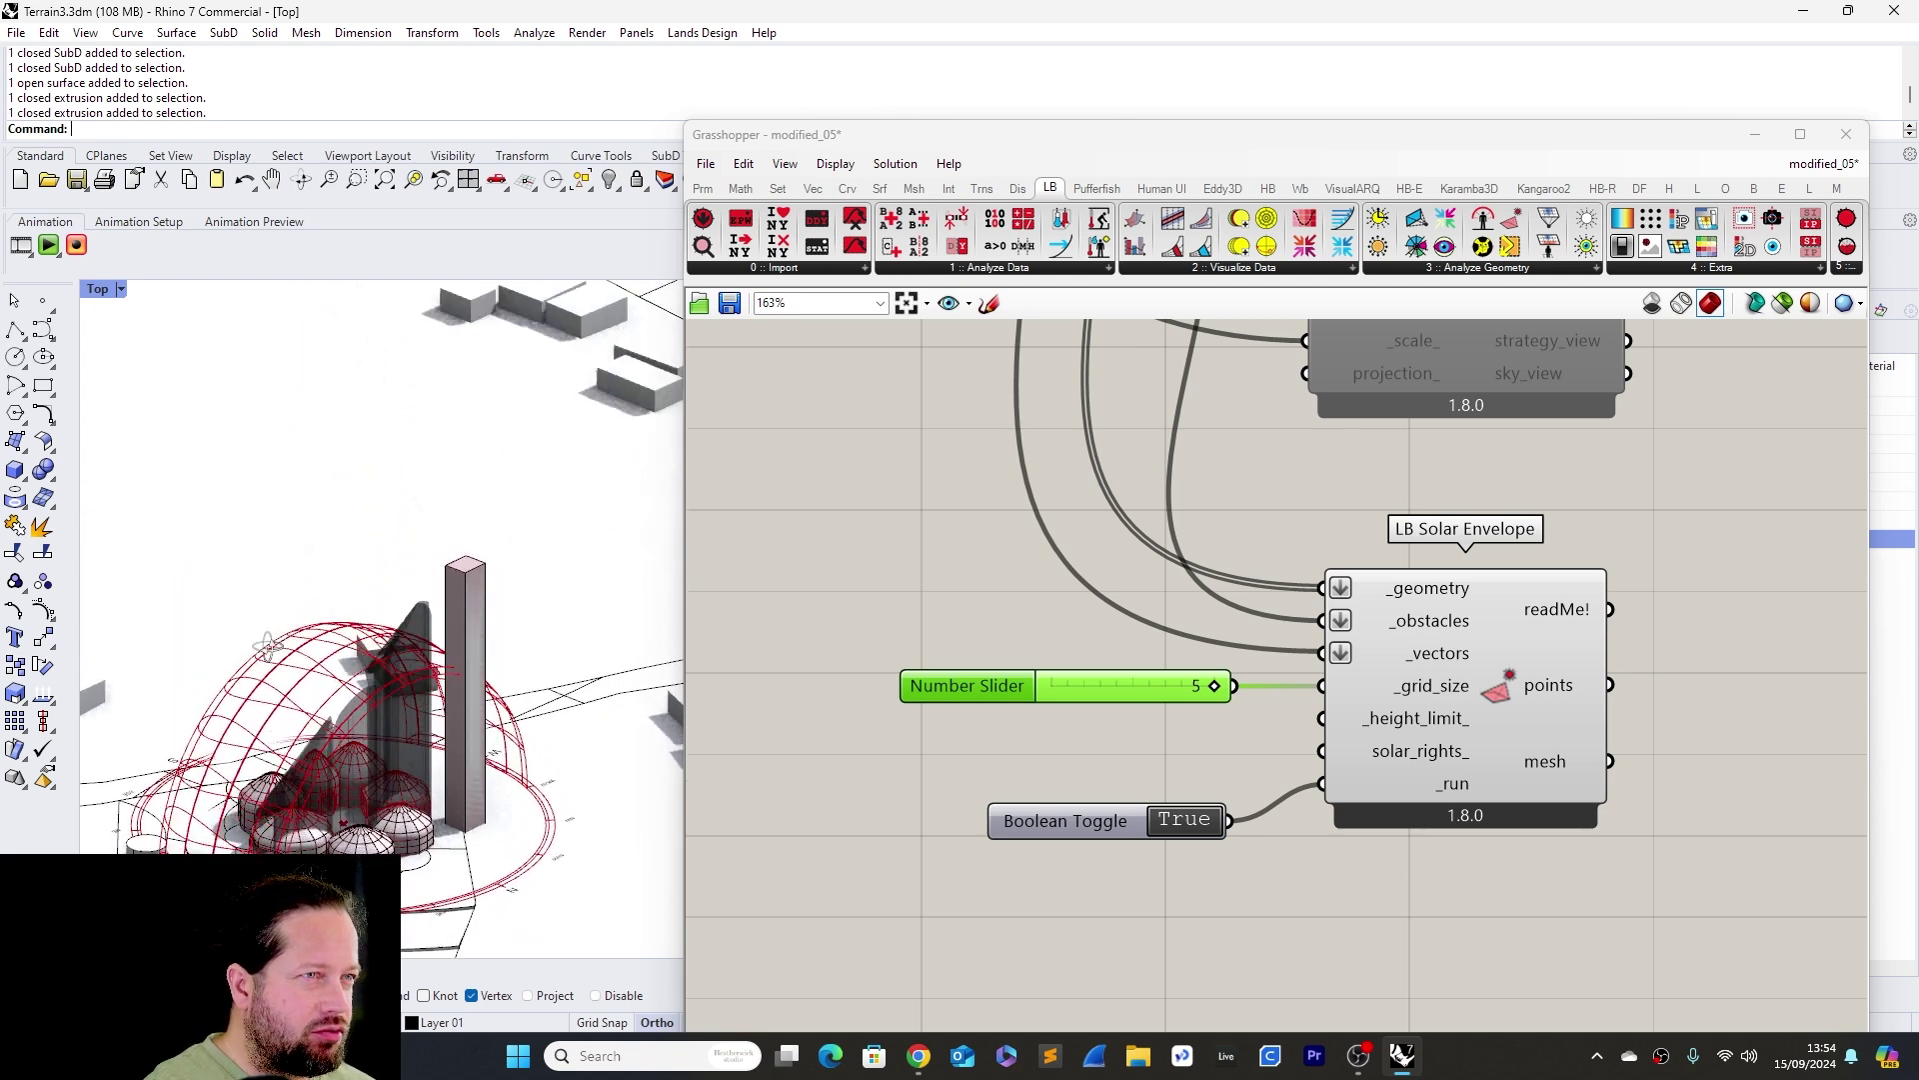
scroll(421, 682, up, 6)
scroll(422, 681, down, 8)
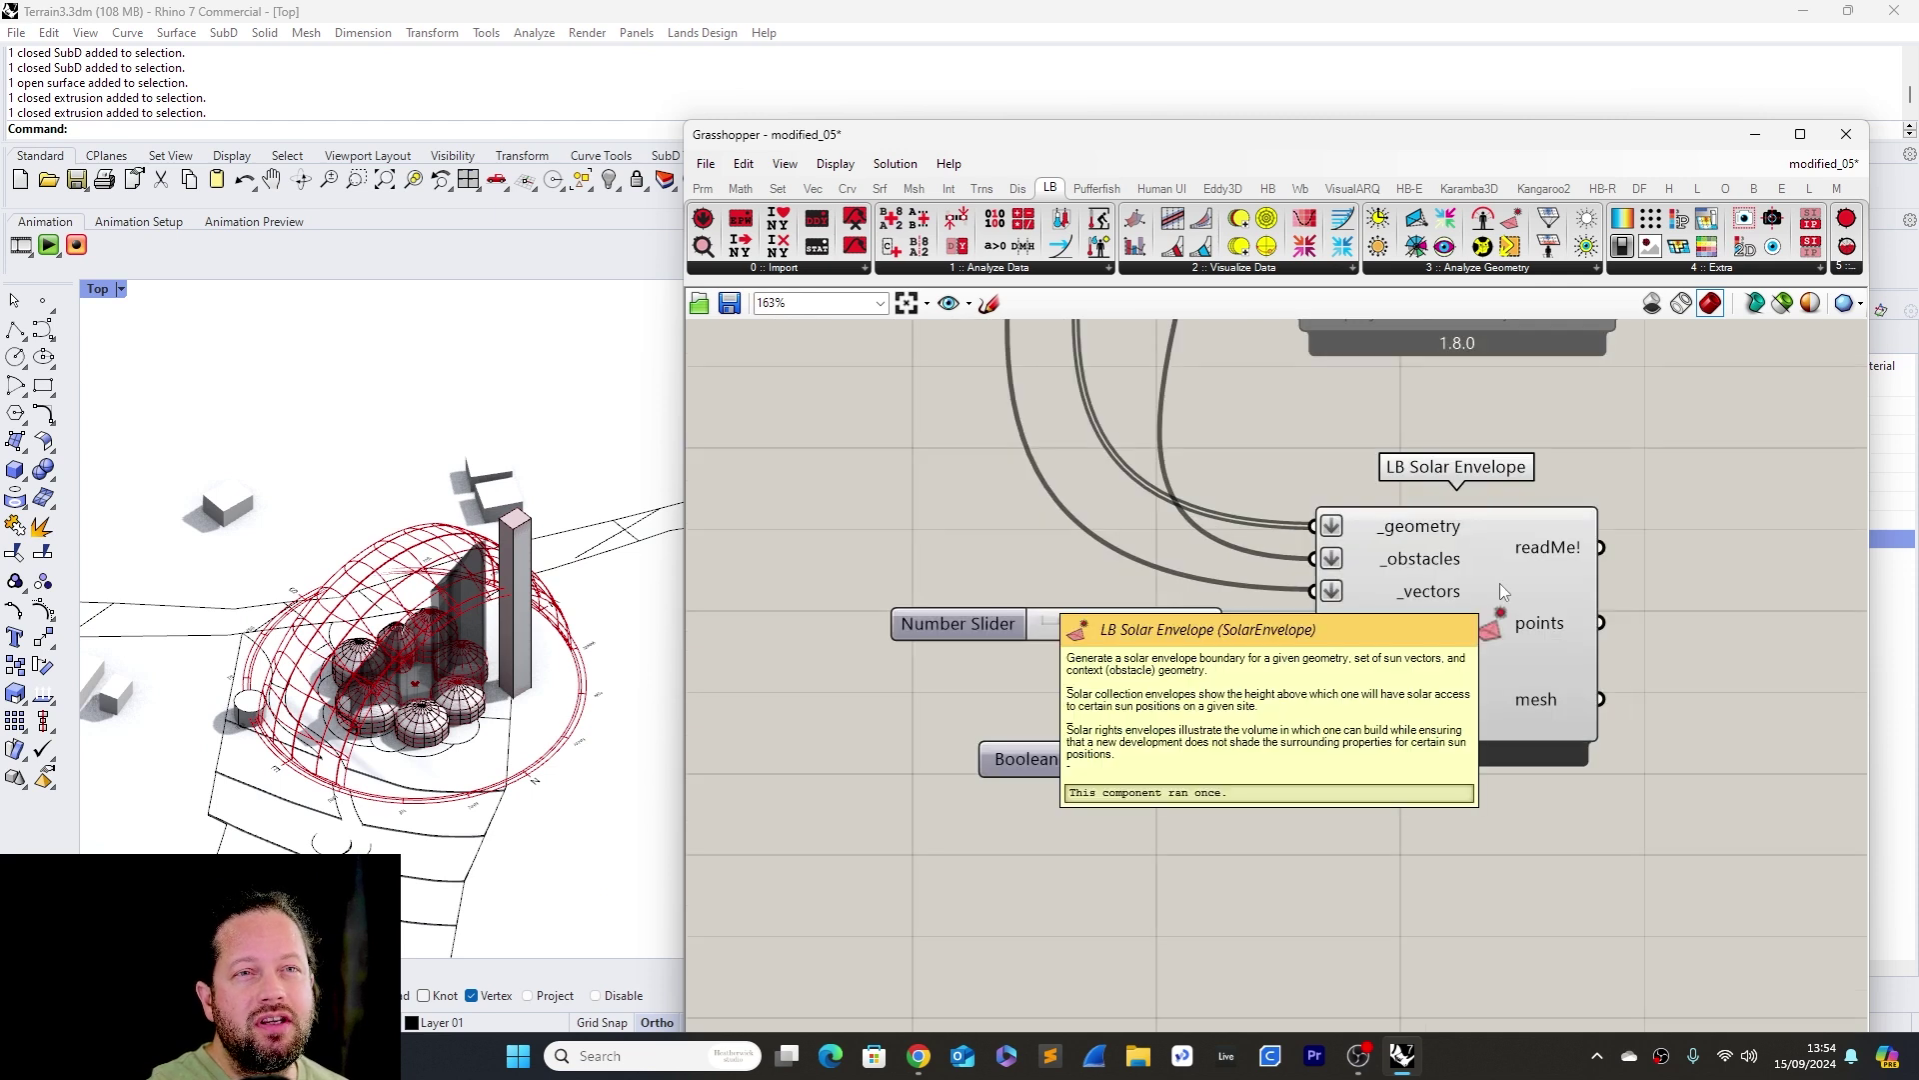
scroll(1494, 585, up, 3)
scroll(1494, 584, down, 2)
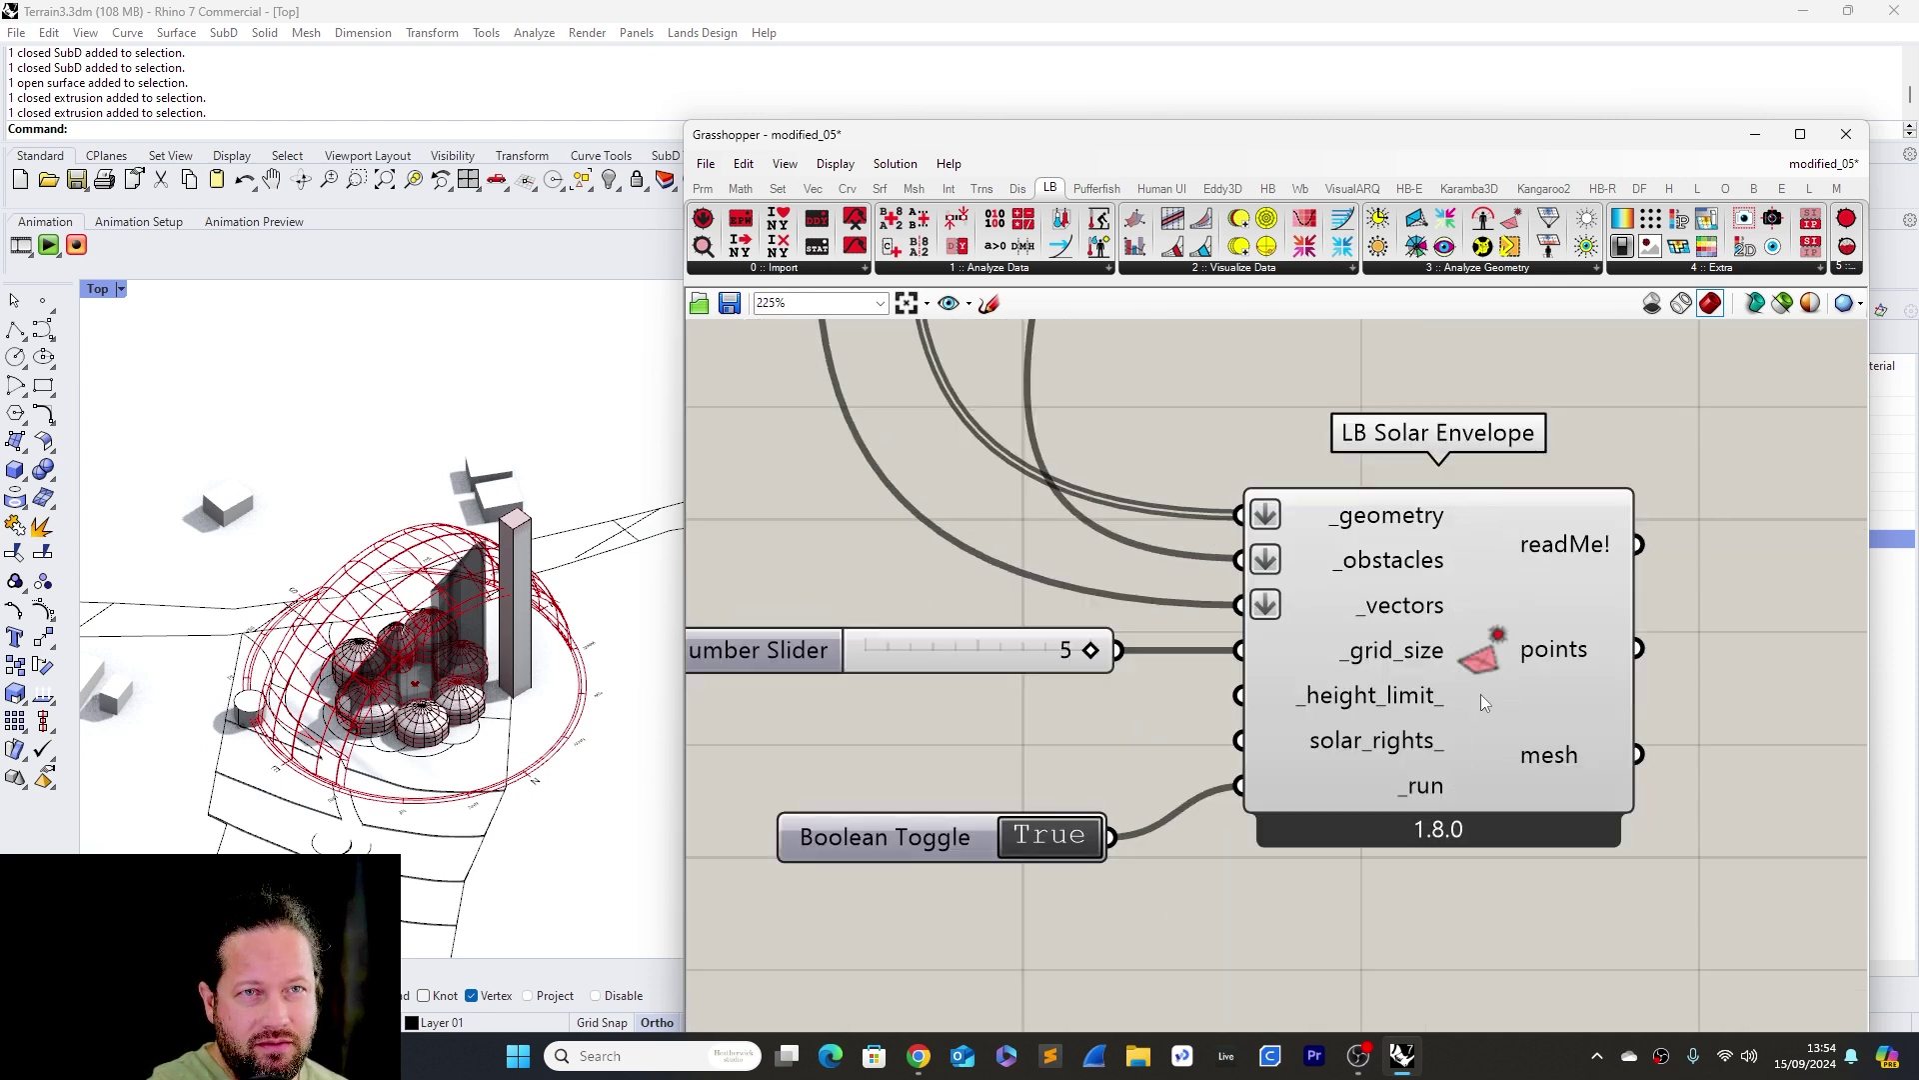
Select the LB Solar Envelope component and review the Ladybug component lists for Analyze Geometry and Extra
click(1489, 595)
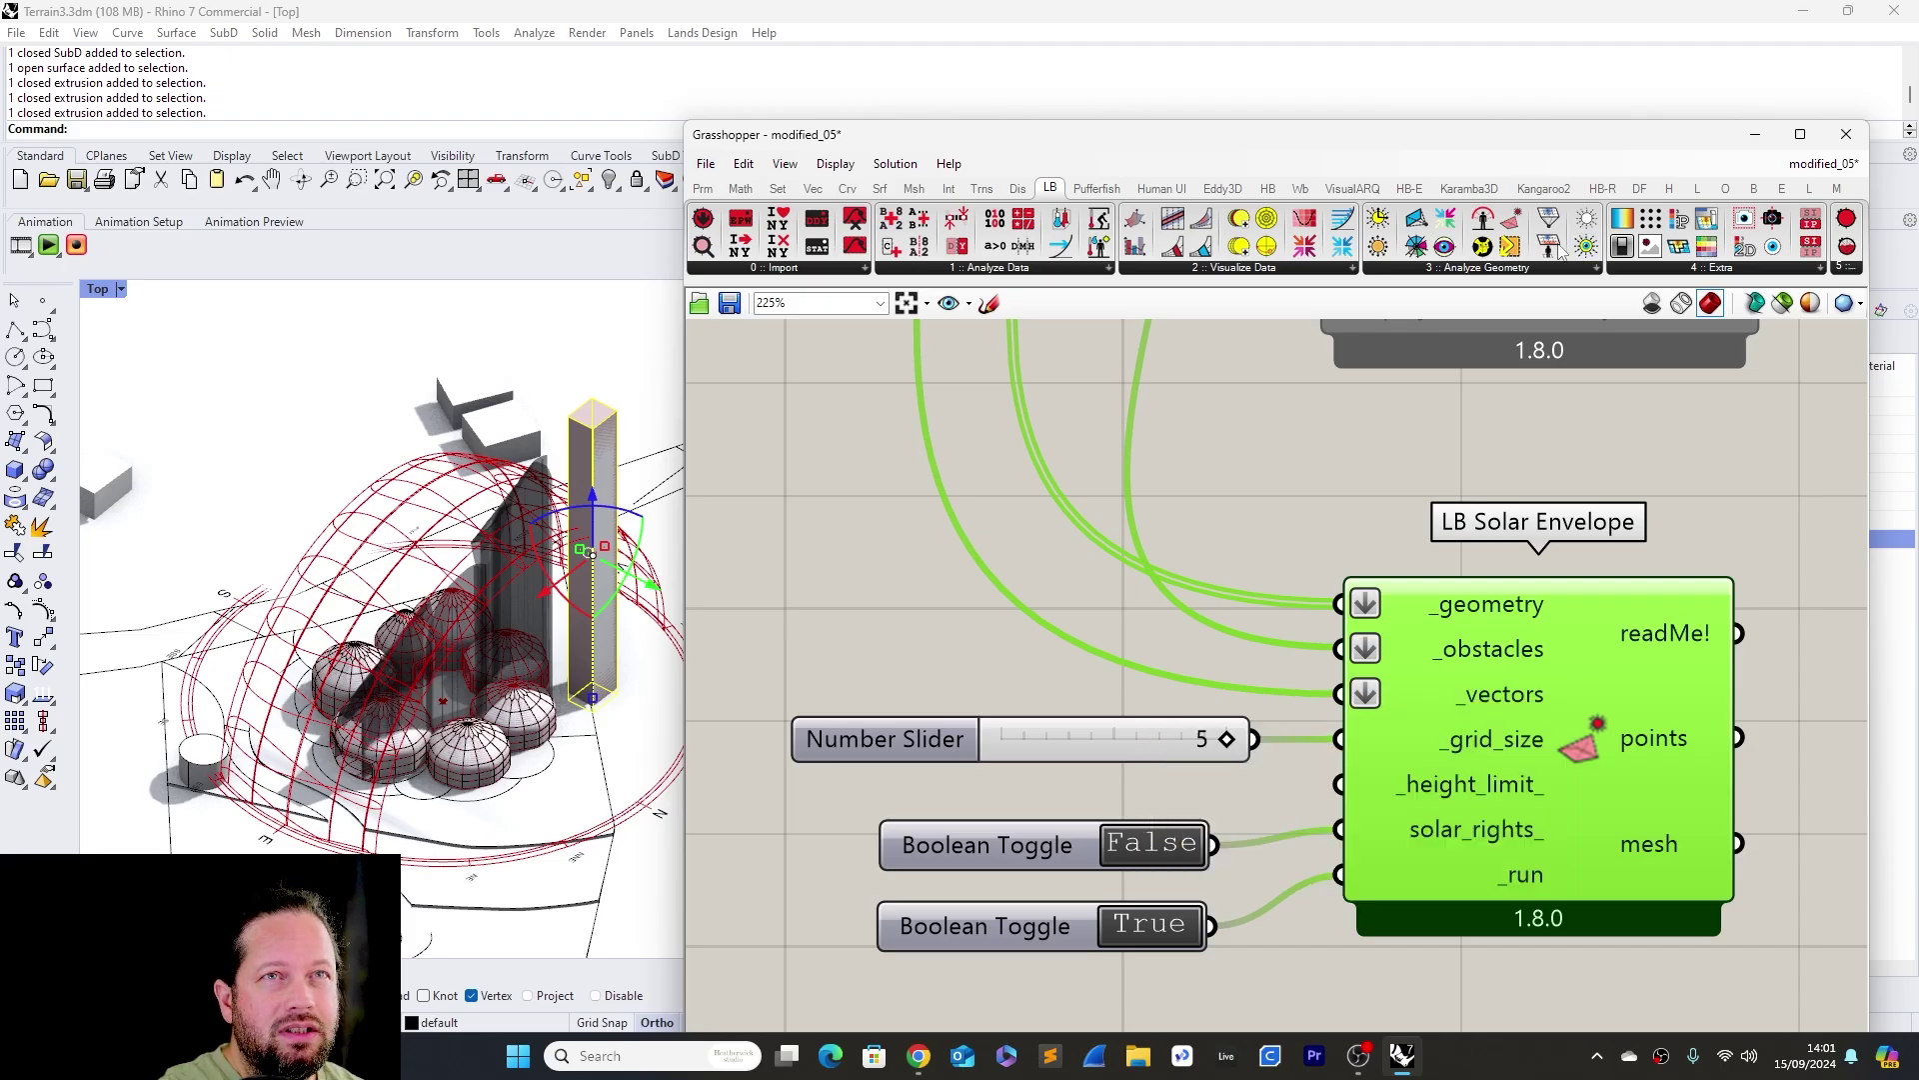
click(1465, 277)
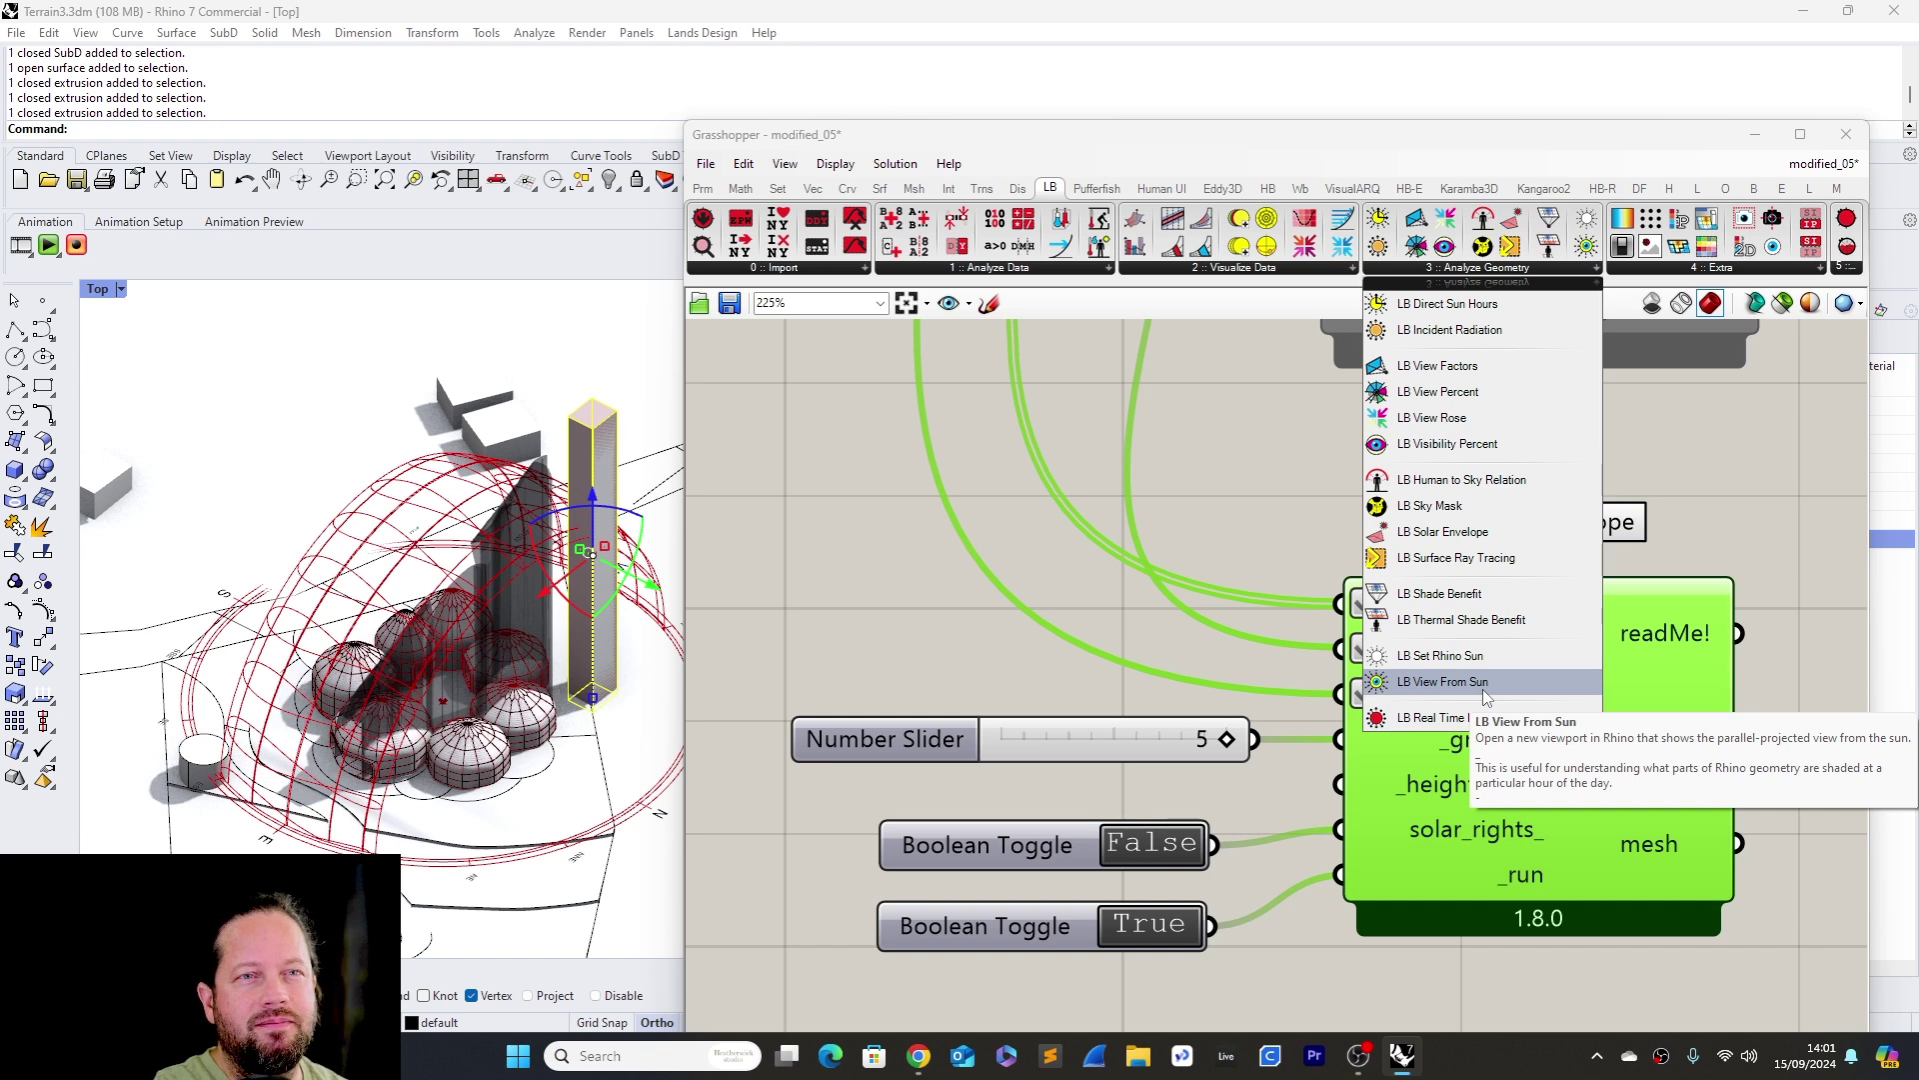
click(1714, 271)
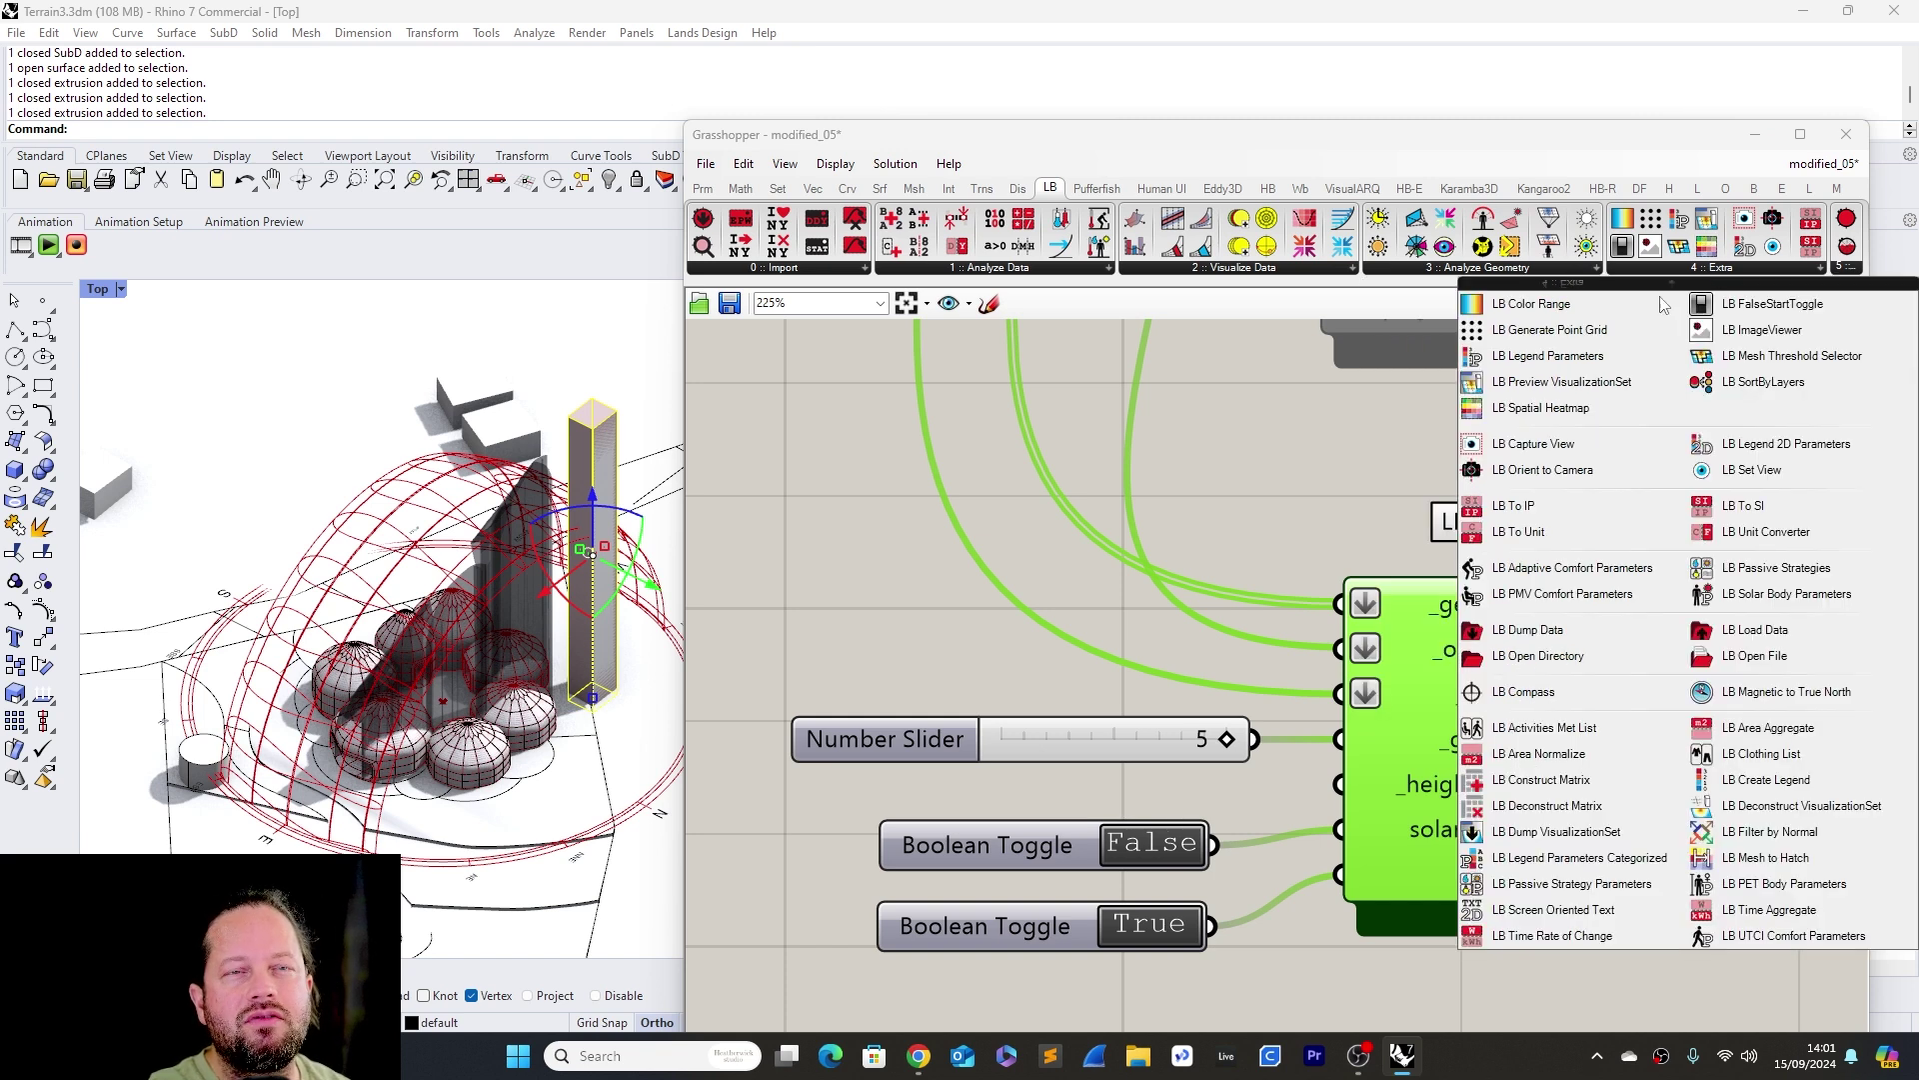